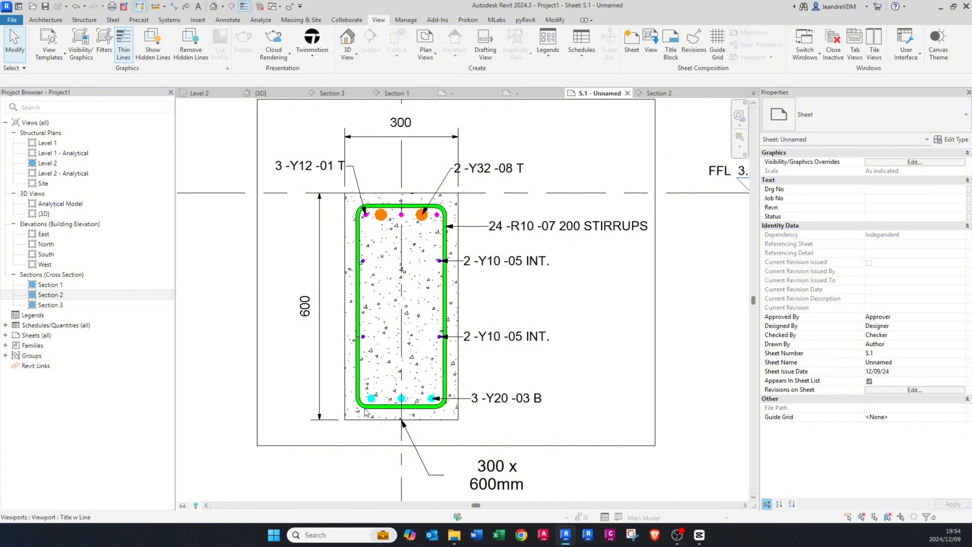
scroll(339, 209, "down", 5)
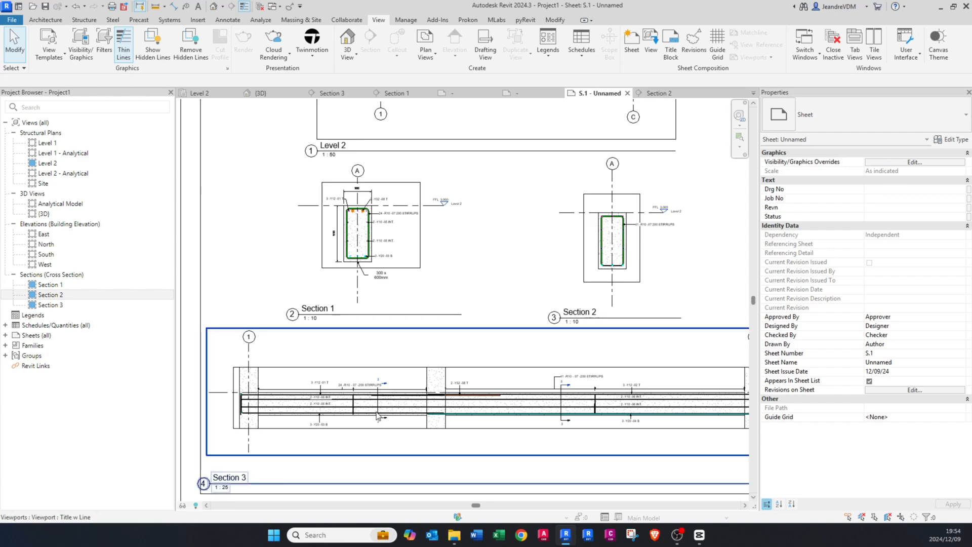
scroll(297, 445, "up", 1)
scroll(299, 436, "up", 3)
scroll(340, 385, "down", 4)
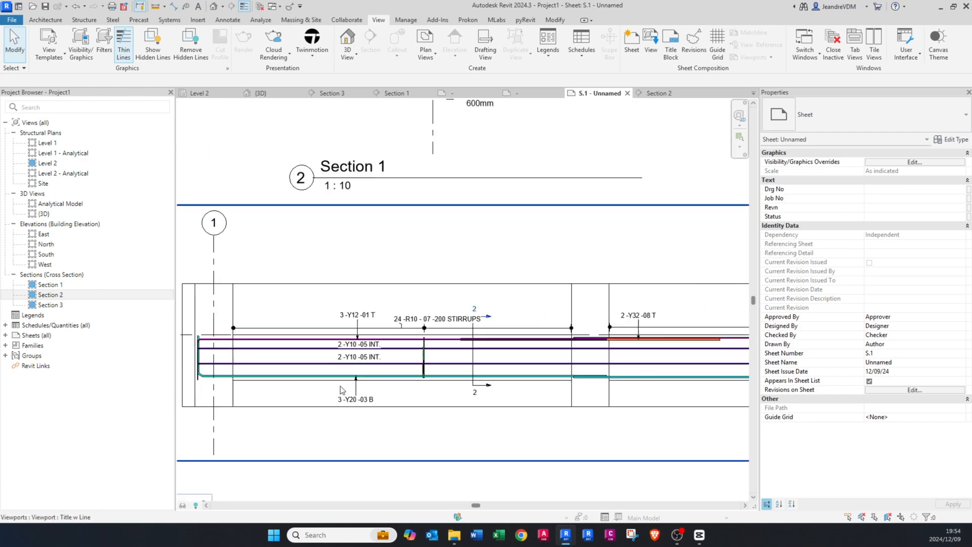
scroll(448, 324, "down", 2)
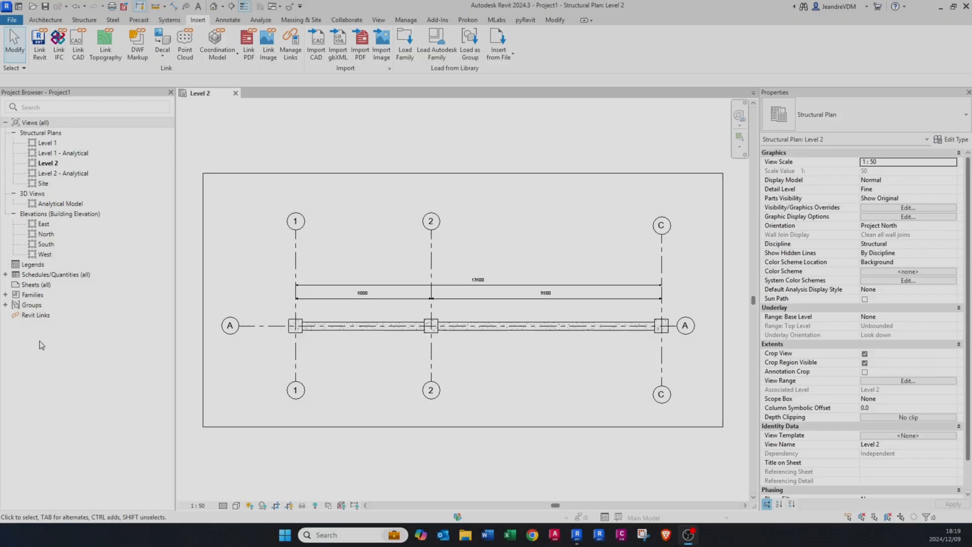
Step: Place a fixed-number set of three Y12 shape 37 rebars in the 300 x 600mm concrete beam between grids 1 and 2
scroll(272, 327, "up", 1)
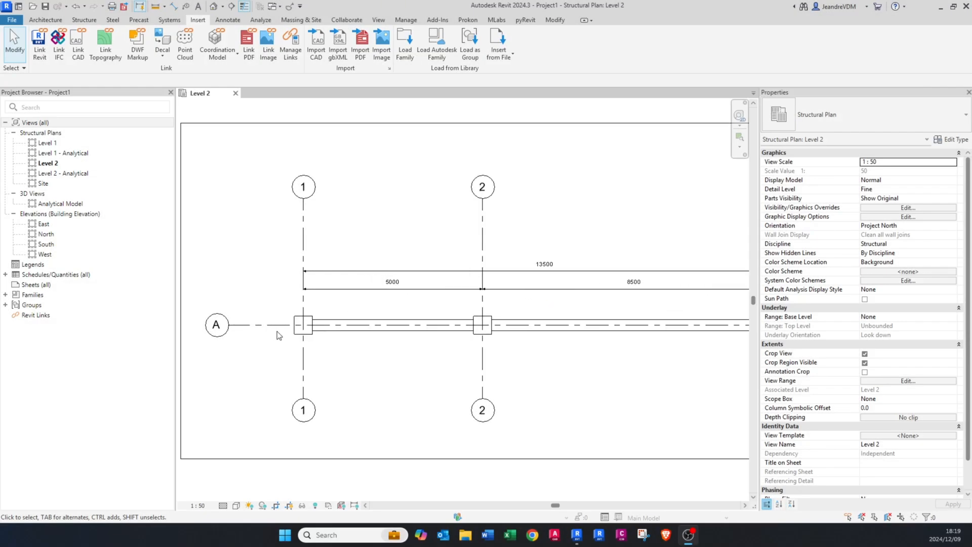
left_click(366, 332)
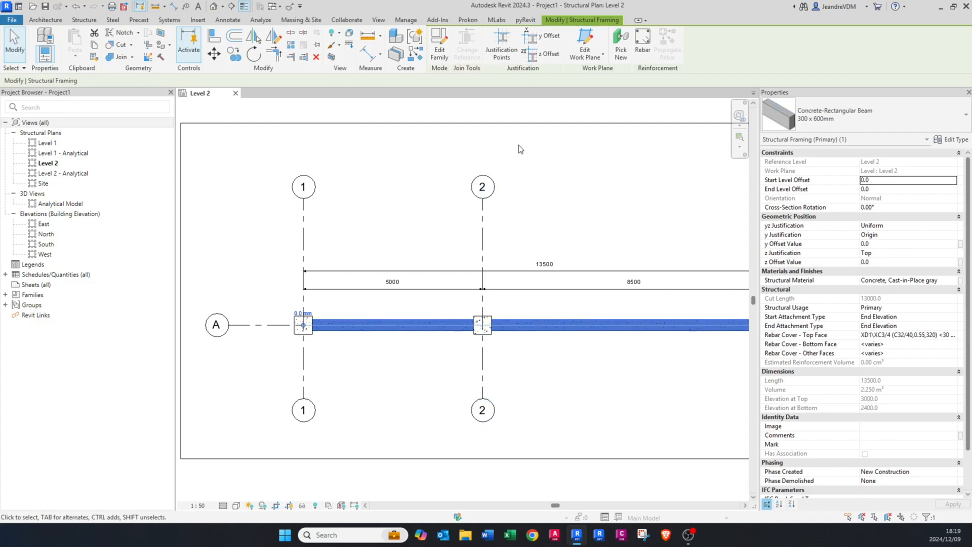
left_click(641, 50)
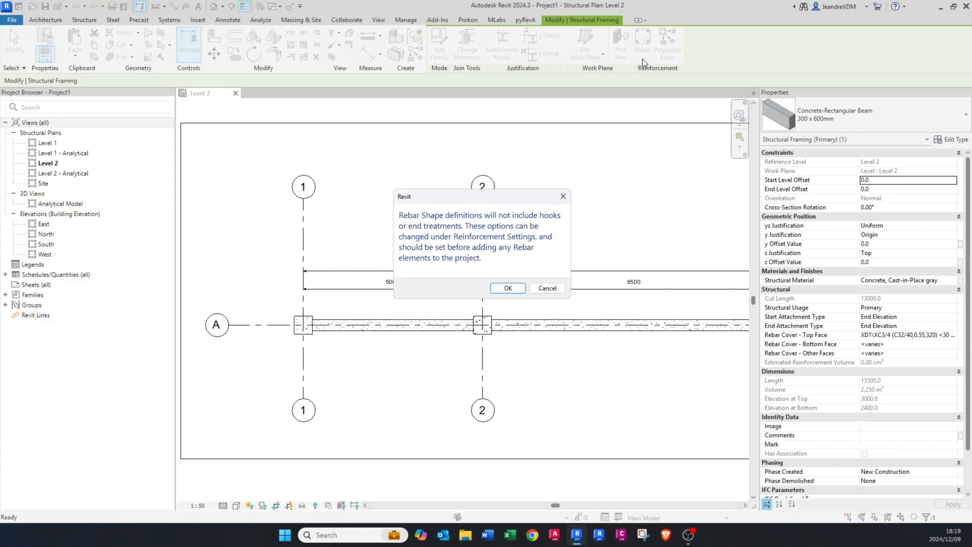
left_click(497, 292)
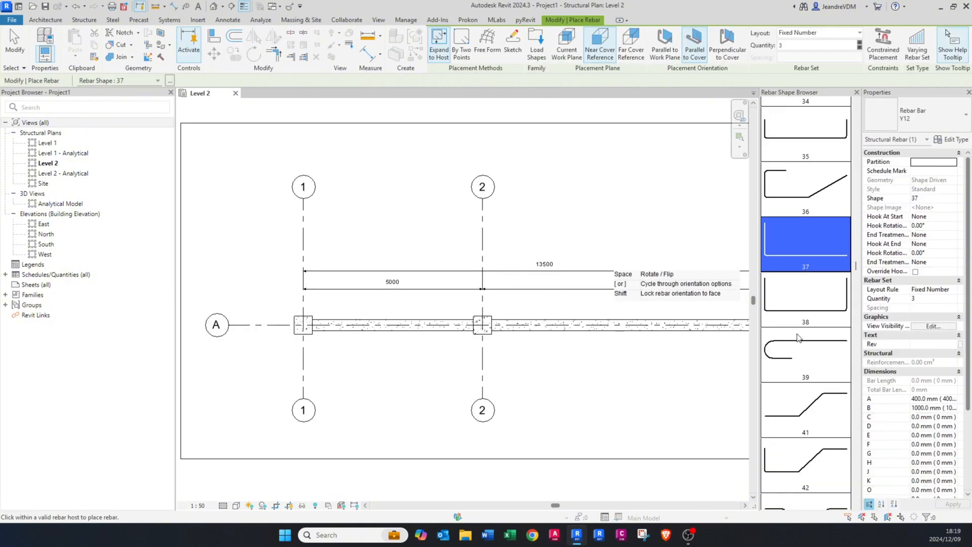
scroll(797, 338, "down", 10)
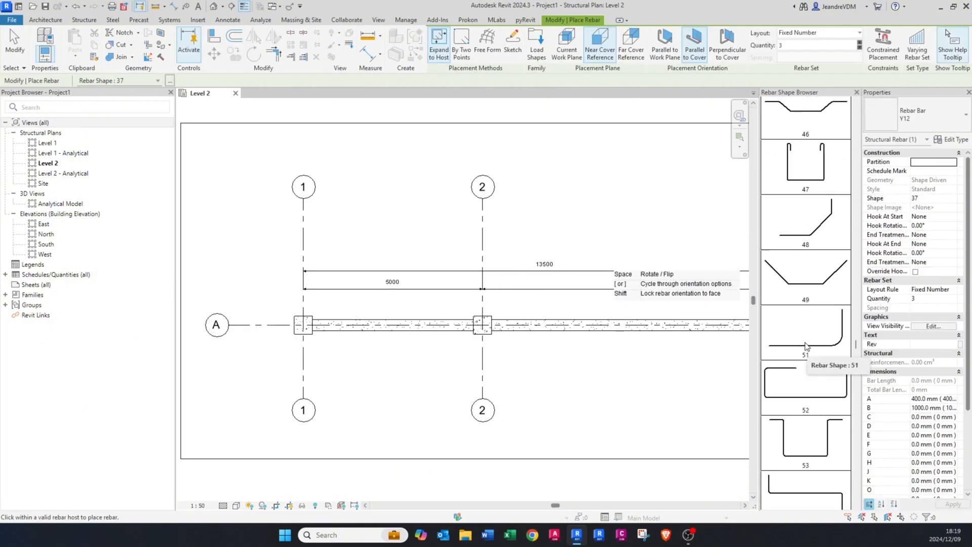
scroll(806, 346, "down", 4)
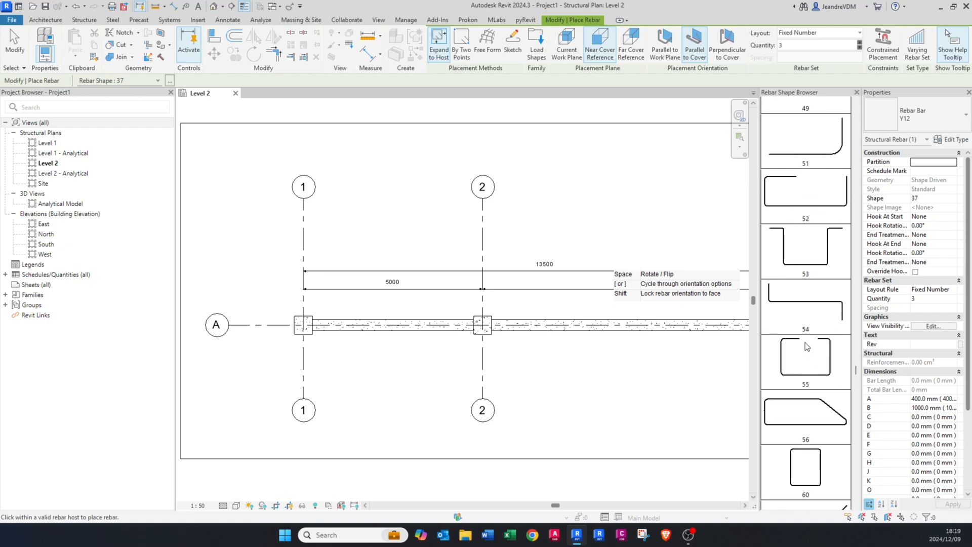
scroll(806, 346, "up", 12)
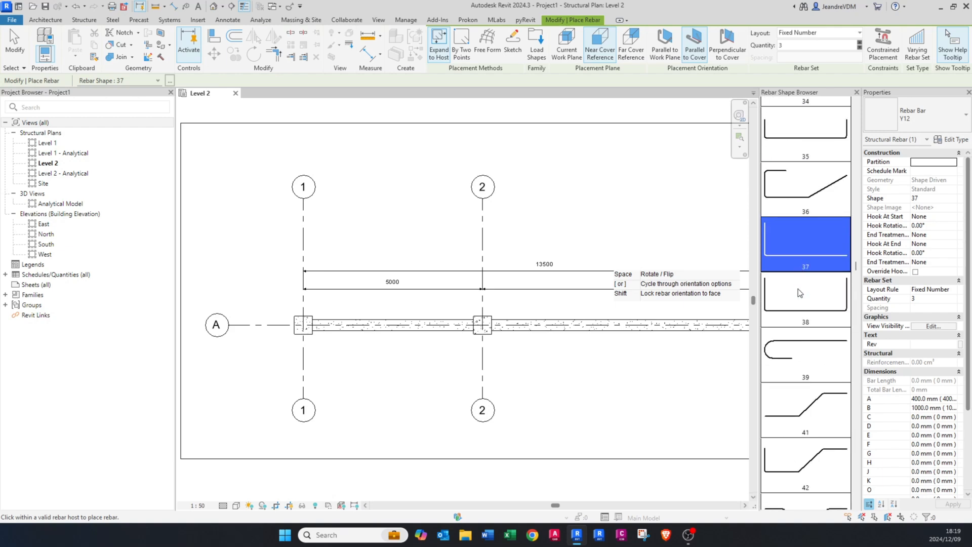
scroll(331, 317, "up", 3)
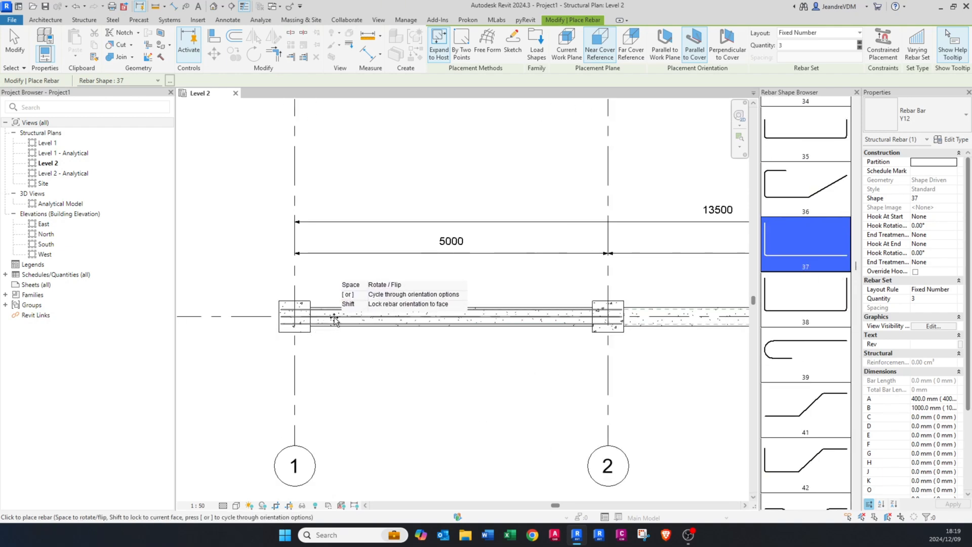
scroll(334, 318, "up", 5)
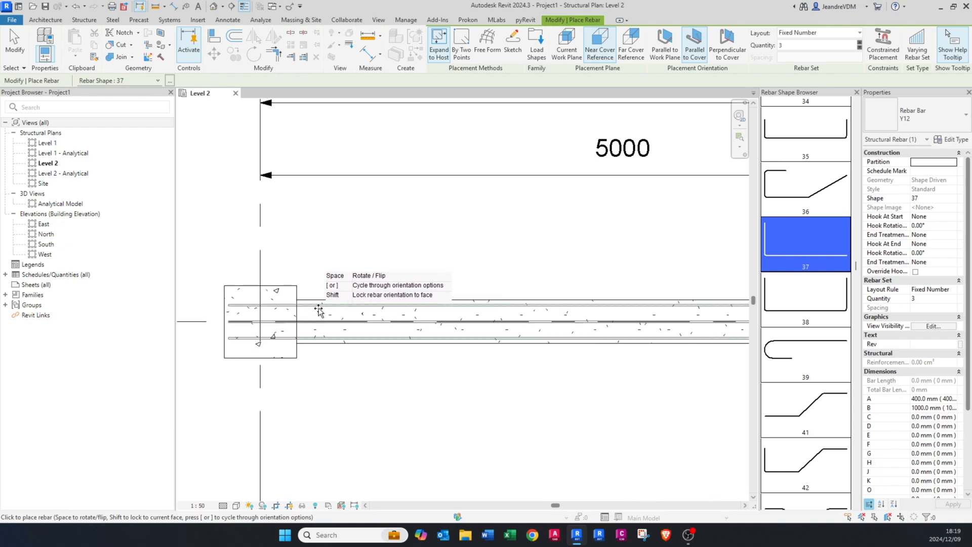
middle_click_drag(314, 309, 485, 318)
scroll(485, 325, "up", 2)
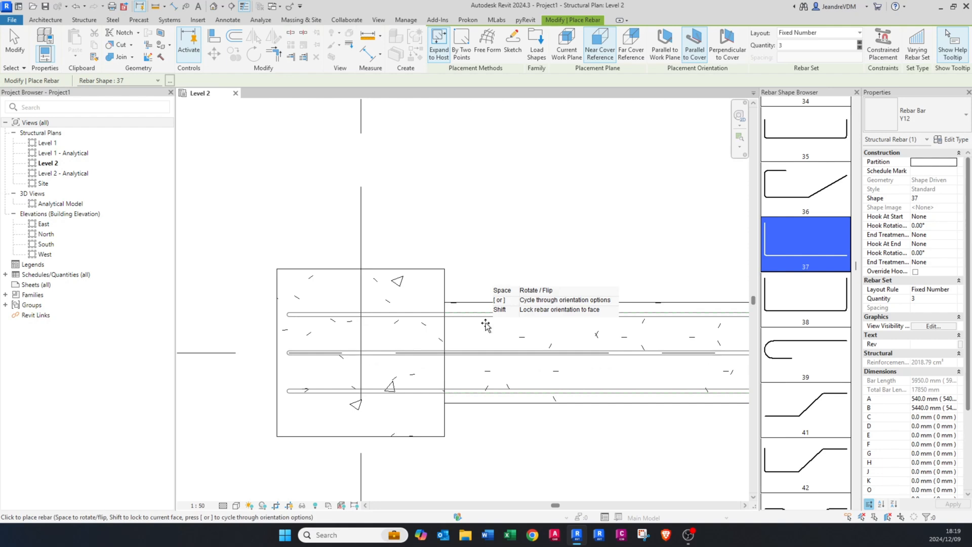
left_click(485, 323)
scroll(394, 306, "down", 6)
key("Escape")
scroll(607, 316, "up", 2)
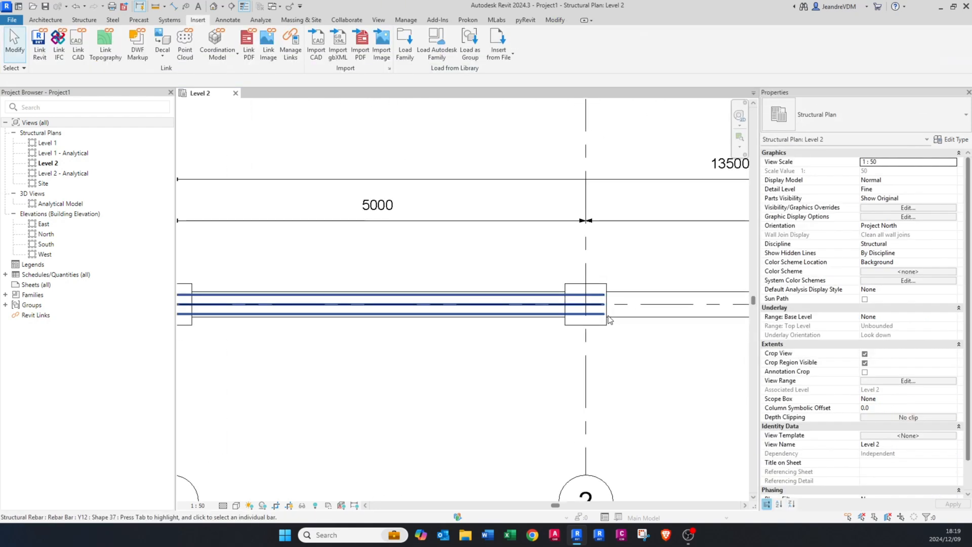
scroll(474, 310, "down", 2)
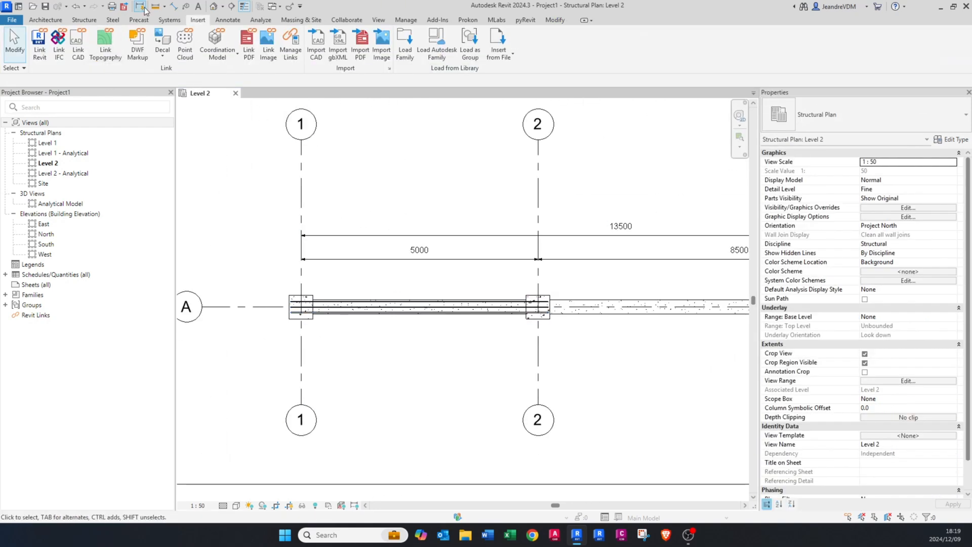
Step: Open the 3D view of the model and set its detail level to Fine and its visual style to Wireframe
left_click(214, 6)
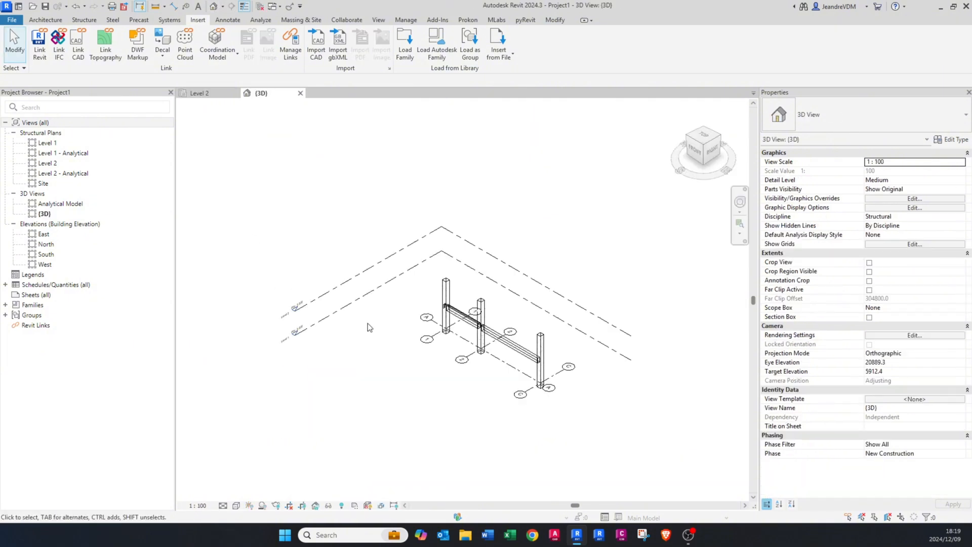
scroll(429, 273, "up", 5)
middle_click_drag(428, 274, 430, 239, "shift")
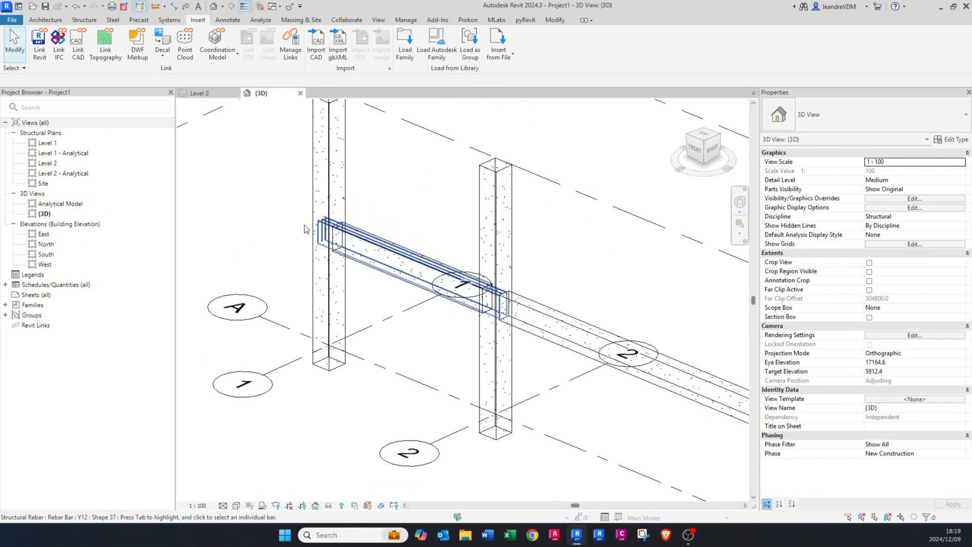
scroll(304, 229, "up", 5)
left_click(223, 506)
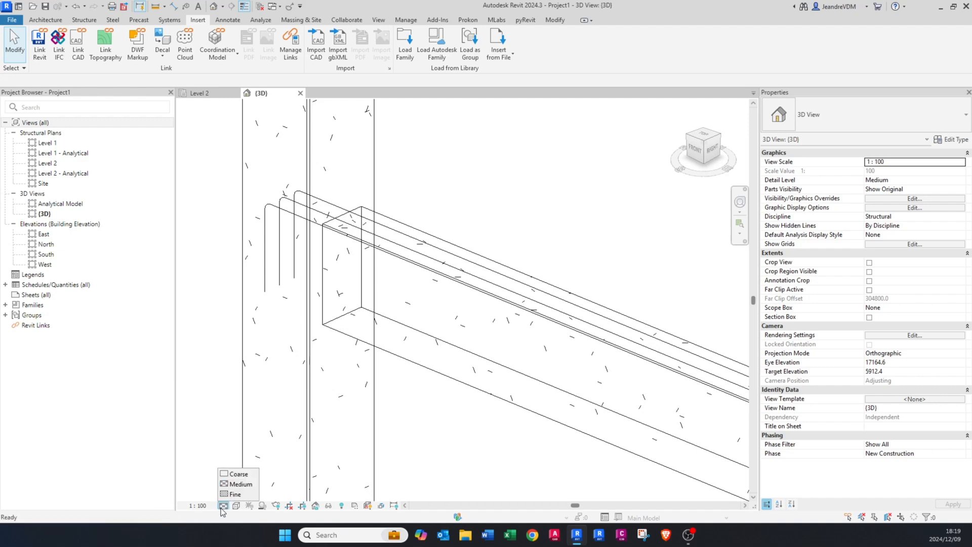
left_click(230, 495)
left_click(236, 505)
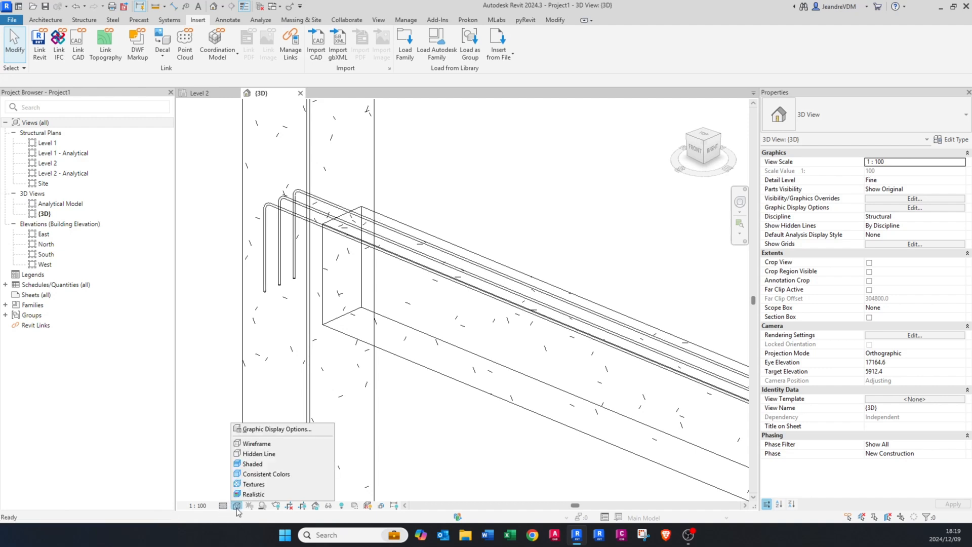
left_click(259, 442)
scroll(400, 346, "down", 3)
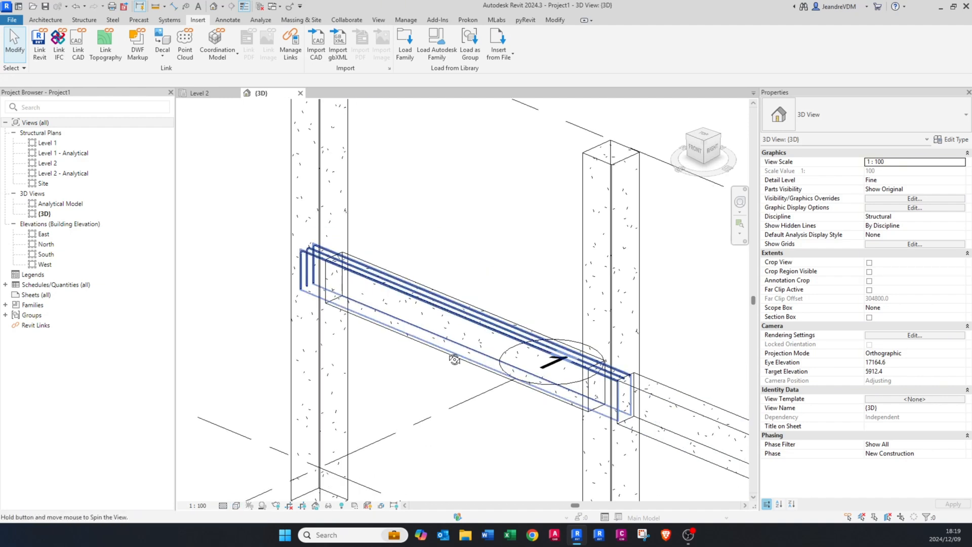
middle_click_drag(400, 346, 454, 363, "shift")
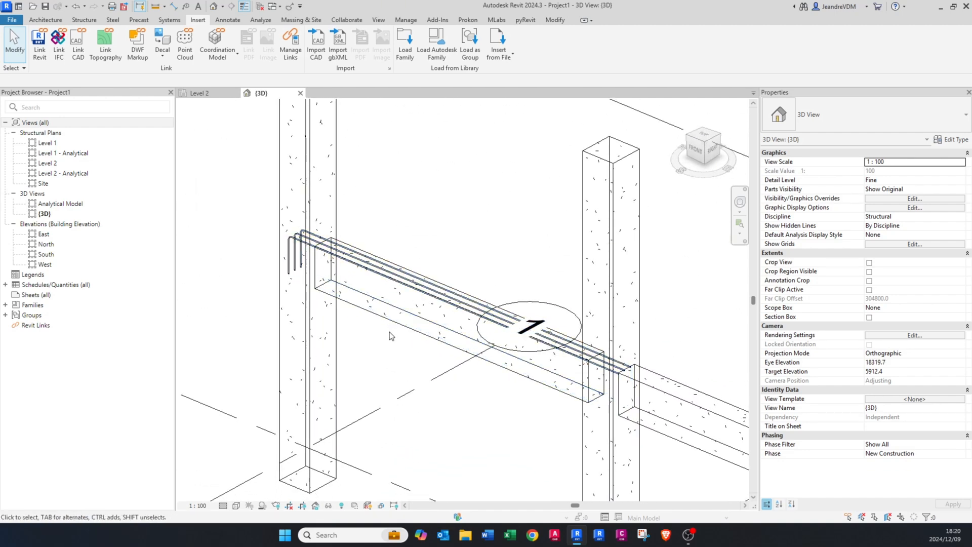
Step: In the Level 2 plan, create a similar set of three Y12 shape 37 rebars in the beam span between grids 2 and C
left_click(199, 95)
scroll(555, 307, "up", 3)
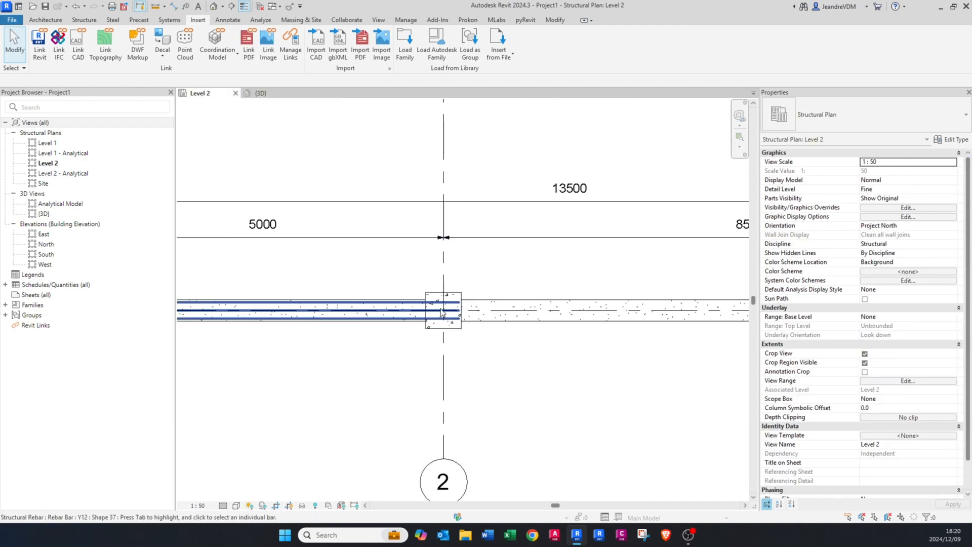
left_click(394, 312)
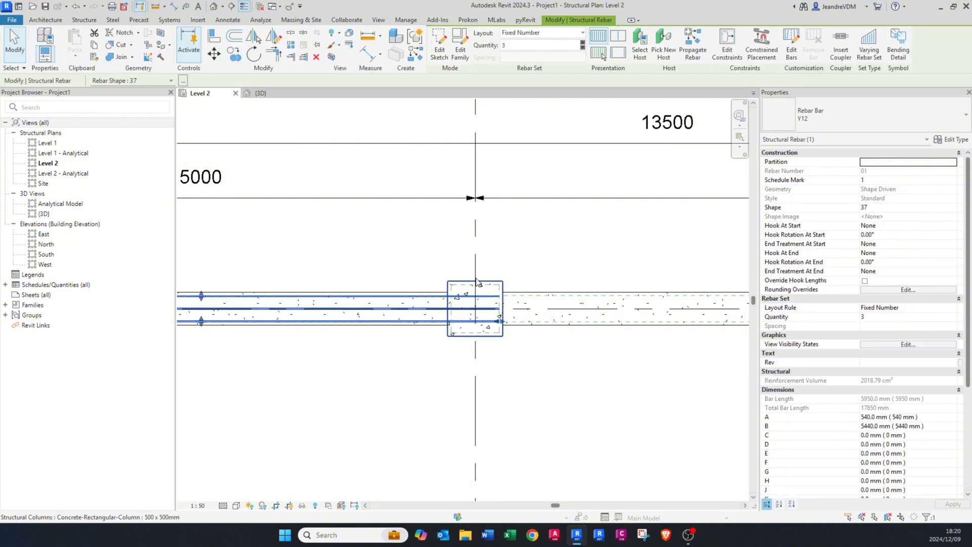
middle_click_drag(478, 282, 417, 331)
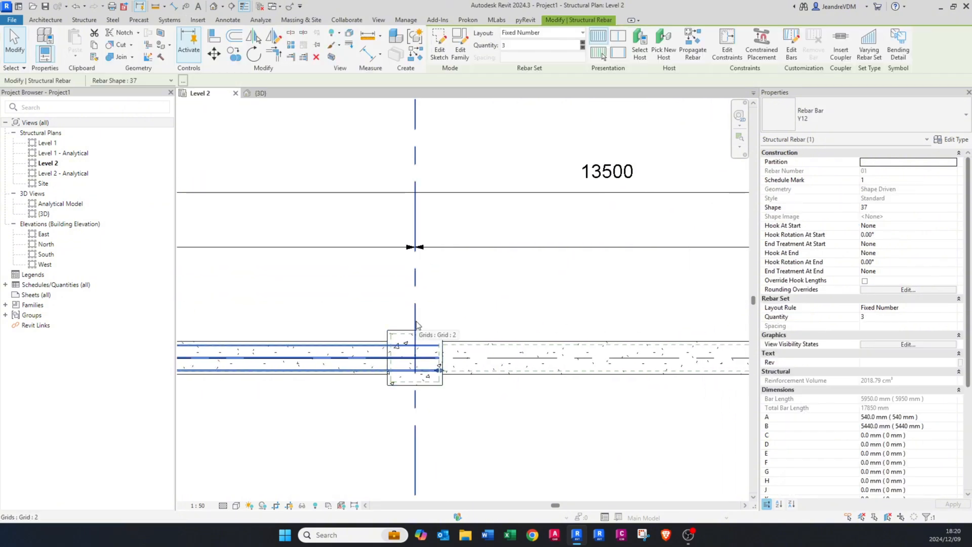
key("c")
key("s")
middle_click_drag(572, 349, 442, 356)
scroll(442, 356, "down", 2)
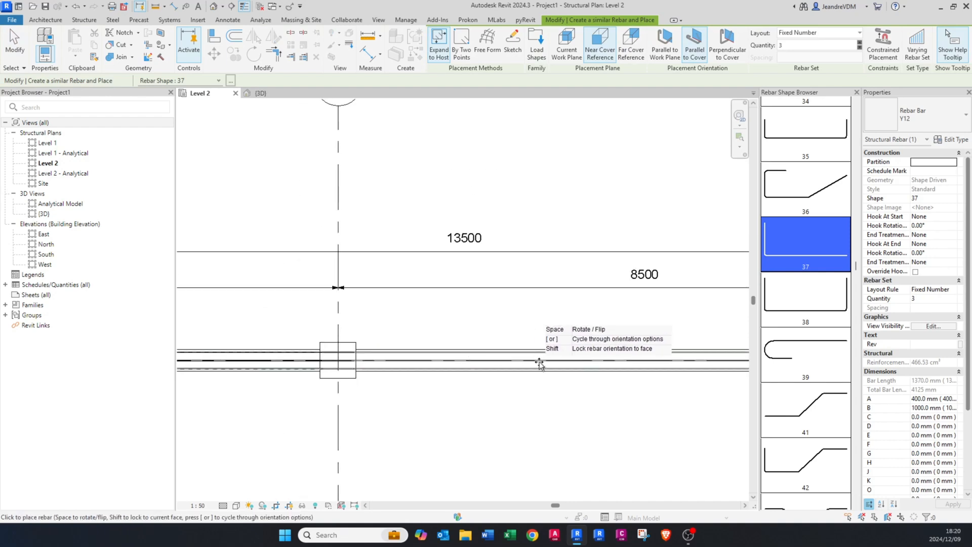
middle_click_drag(557, 364, 386, 358)
middle_click_drag(681, 362, 464, 350)
scroll(558, 344, "up", 2)
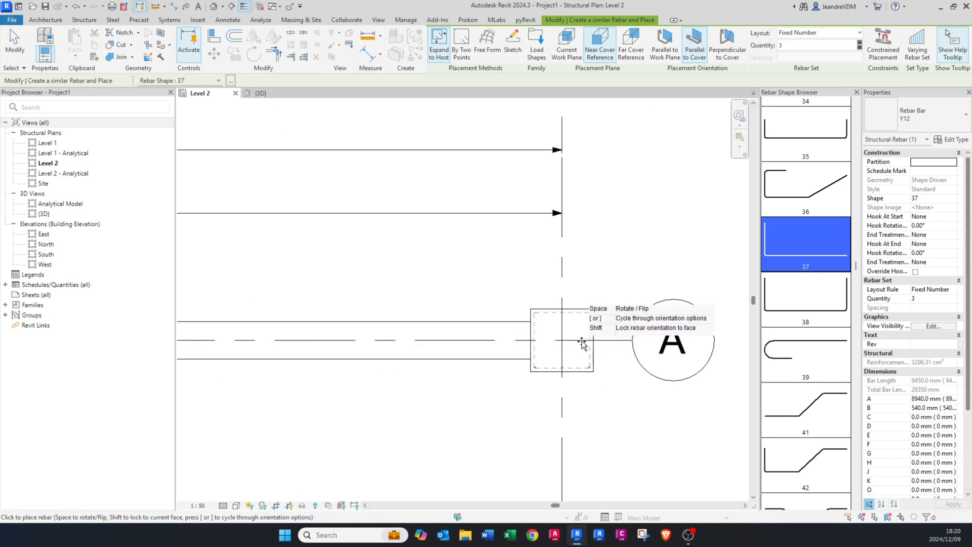
scroll(488, 330, "up", 3)
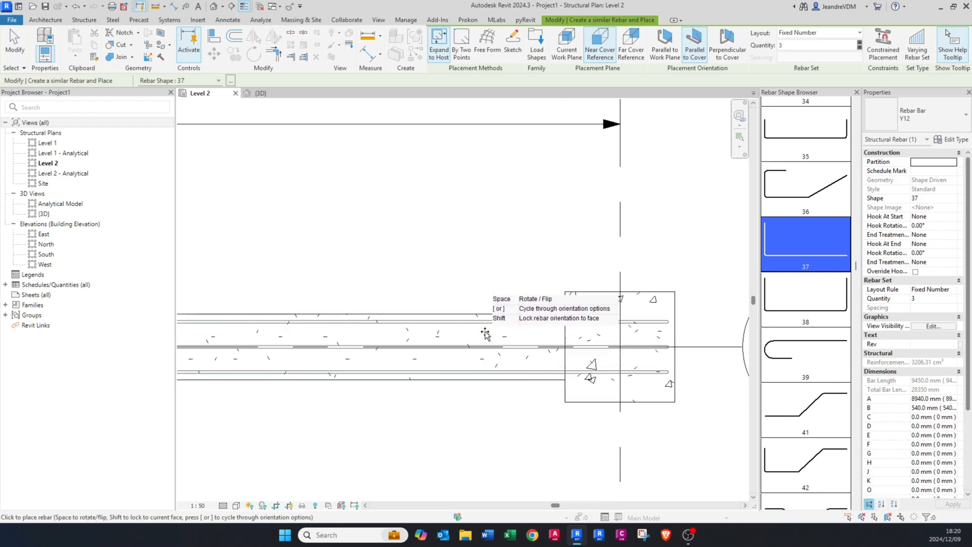
scroll(562, 332, "down", 7)
key("Escape")
scroll(368, 333, "up", 5)
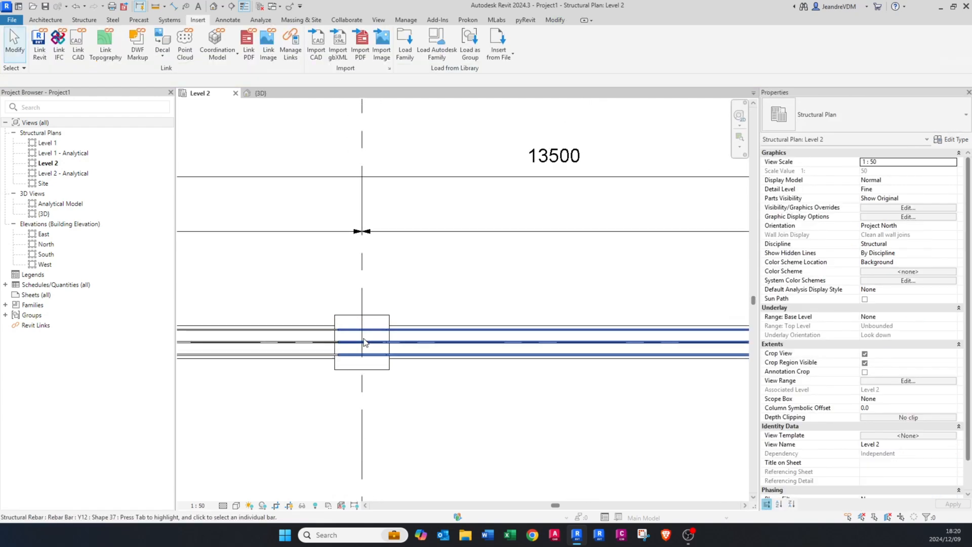
Step: Examine in the 3D view how the rebar sets of both spans meet at grid 2 and end at grid C
left_click(261, 94)
scroll(274, 307, "up", 3)
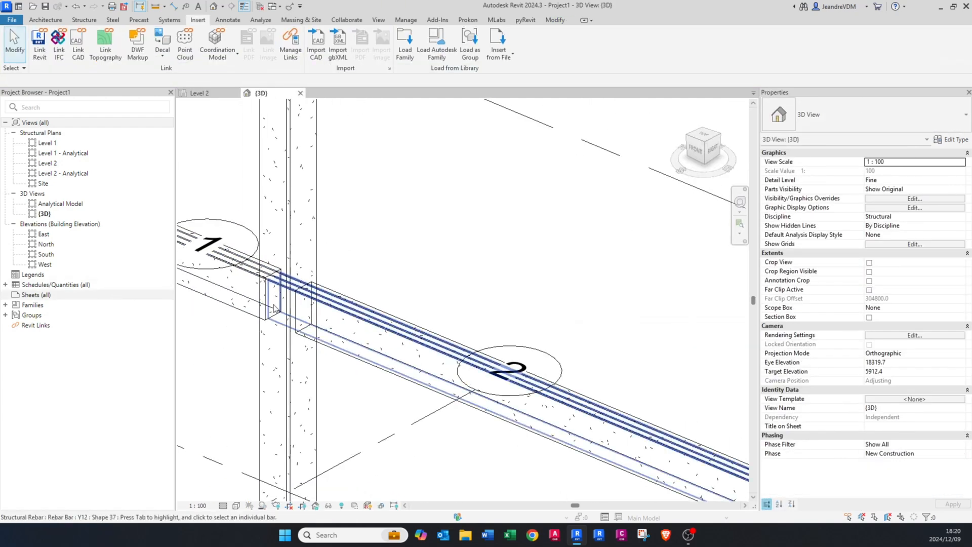
left_click(358, 310)
scroll(364, 324, "down", 3)
scroll(440, 342, "up", 6)
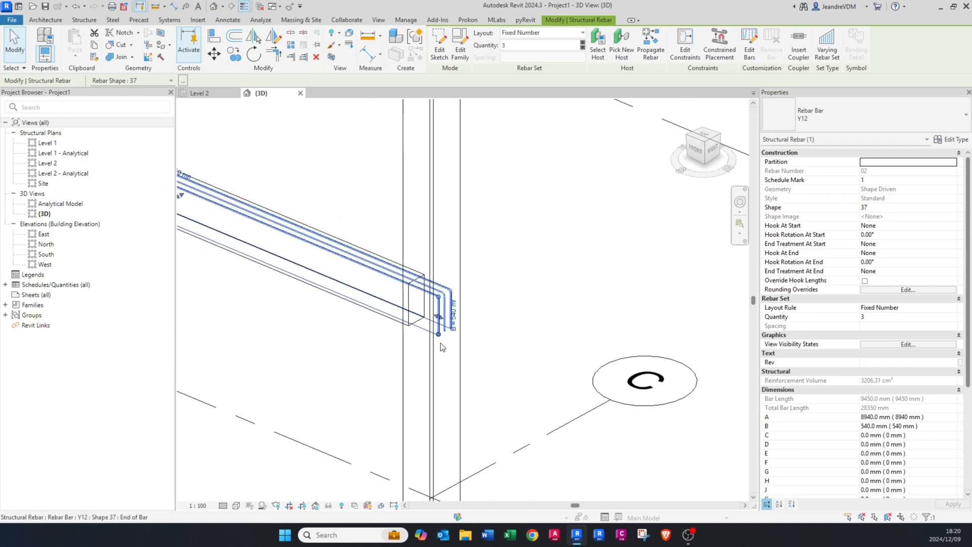
scroll(440, 345, "down", 4)
left_click(440, 345)
middle_click_drag(435, 347, 703, 448)
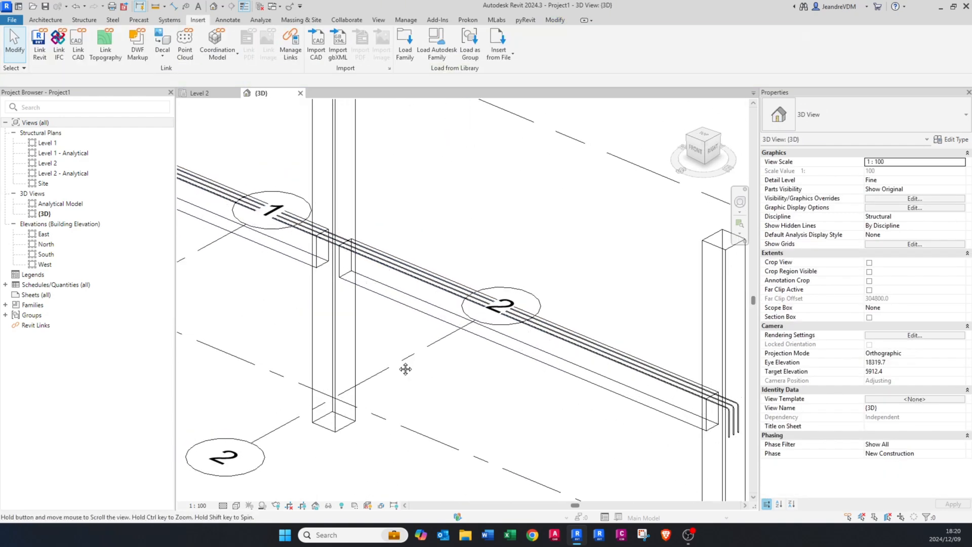
middle_click_drag(405, 369, 453, 377, "shift")
middle_click_drag(407, 323, 448, 397)
scroll(449, 392, "up", 1)
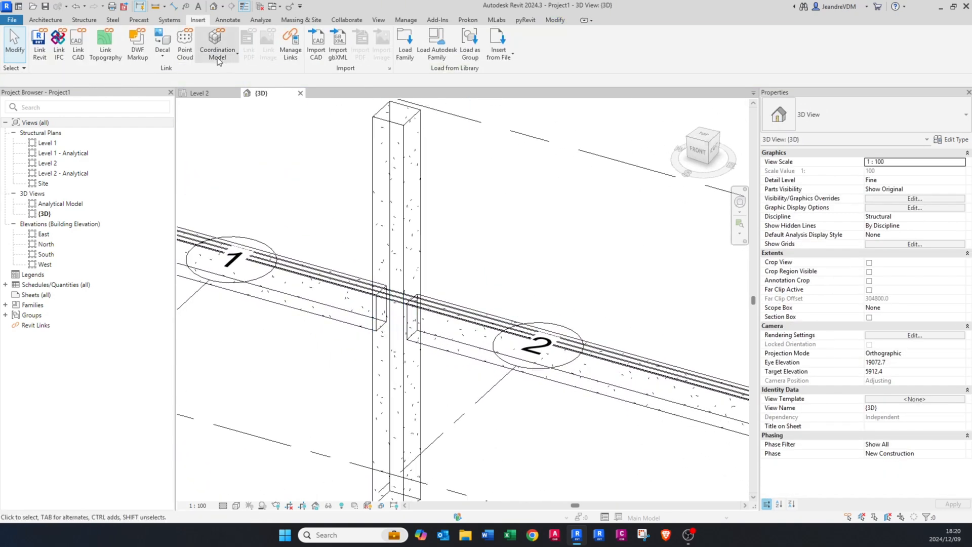
Step: In the Level 2 plan, create a vertical cross section through the beam span between grids 1 and 2
left_click(195, 97)
scroll(404, 302, "down", 5)
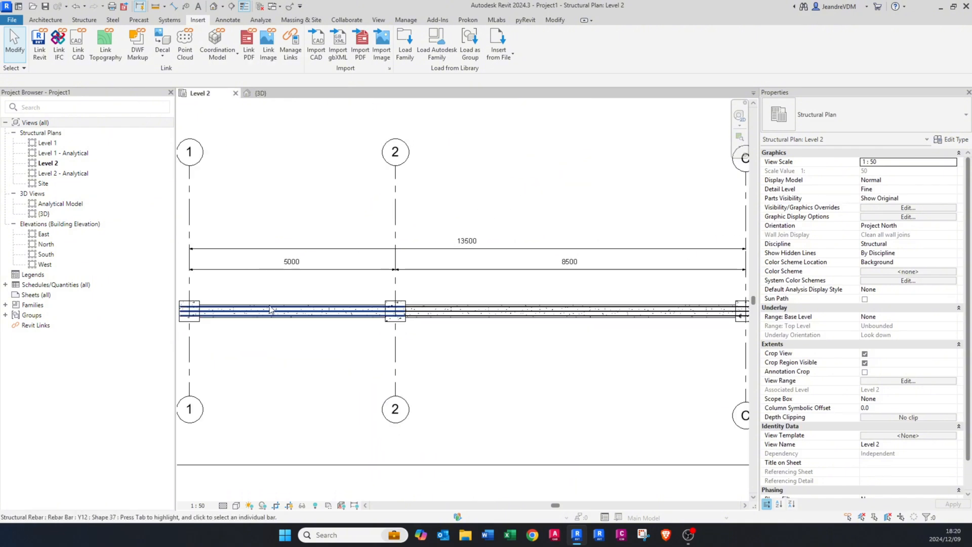
middle_click_drag(264, 306, 310, 317)
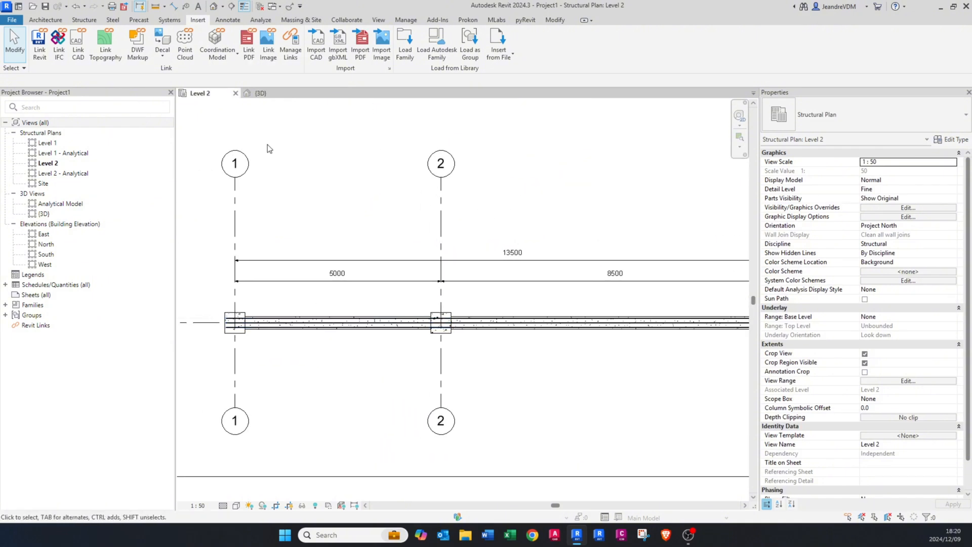
left_click(230, 7)
left_click(338, 295)
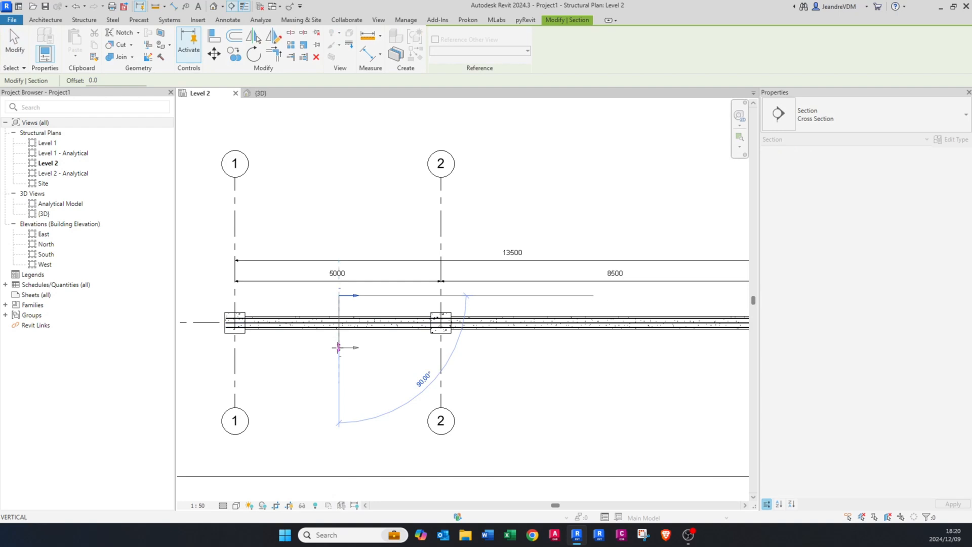
left_click(339, 349)
key("Escape")
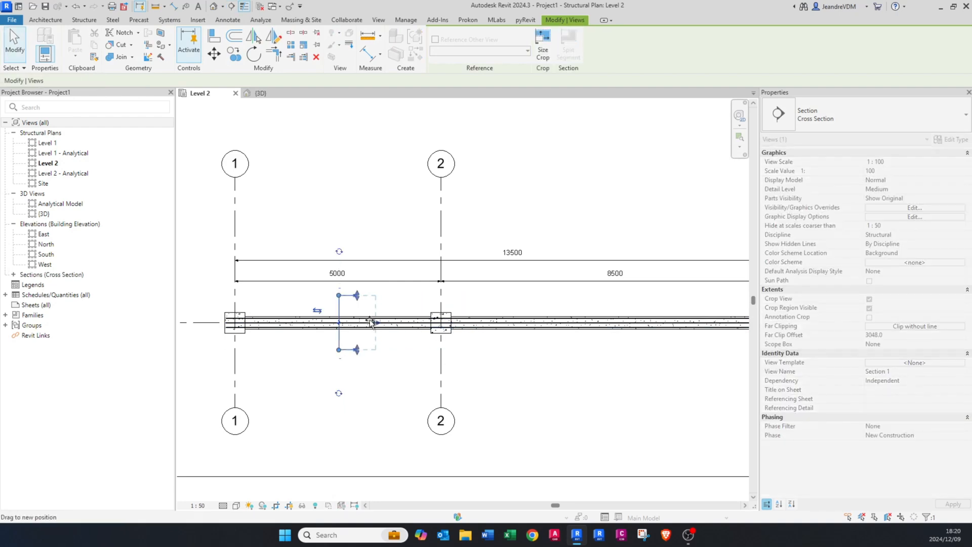
Step: Create a second vertical cross section through the beam span between grids 2 and C
middle_click_drag(652, 324, 552, 319)
left_click(447, 288)
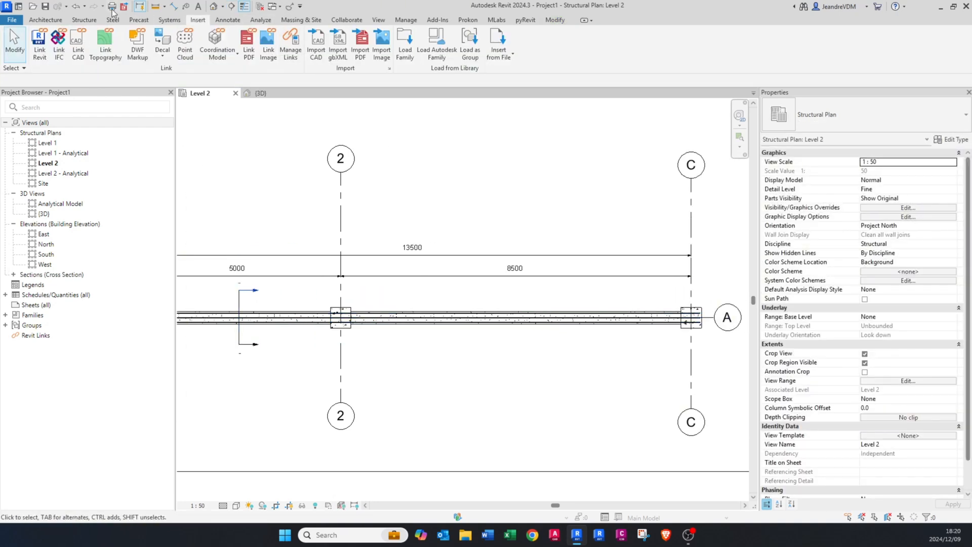
left_click(230, 6)
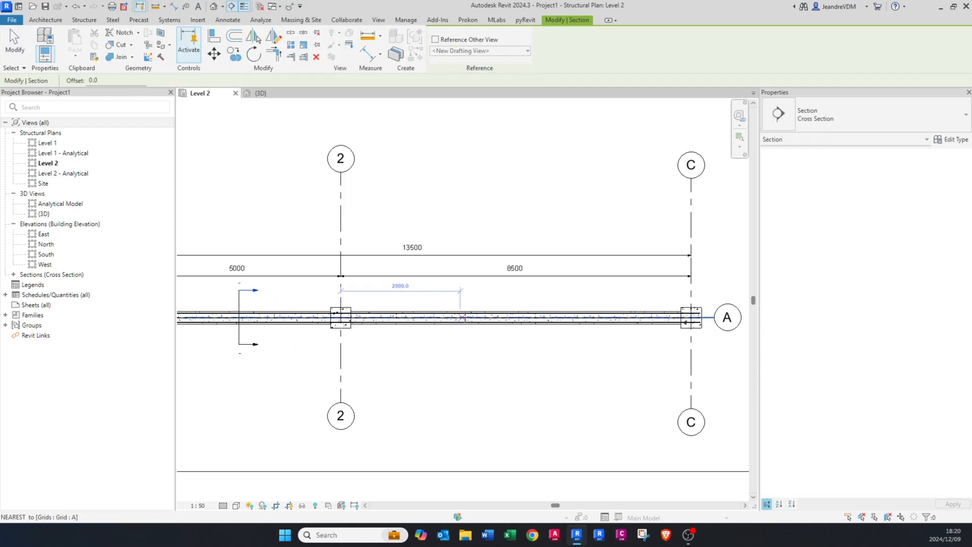
left_click(479, 291)
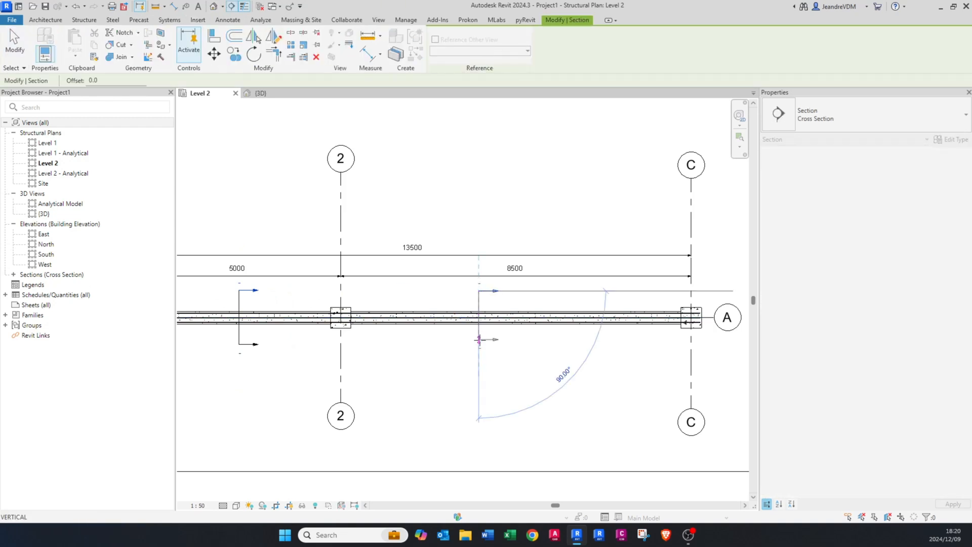
left_click(478, 341)
key("Escape")
Step: Create a longitudinal section looking at the beam along grid A, running from outside grid 1 to just beyond grid C
scroll(466, 352, "down", 2)
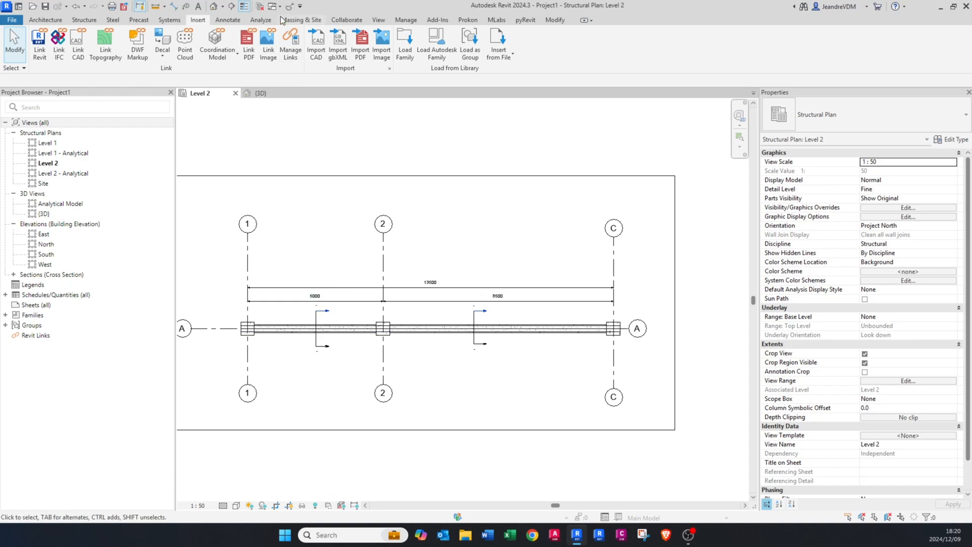
left_click(231, 6)
left_click(217, 356)
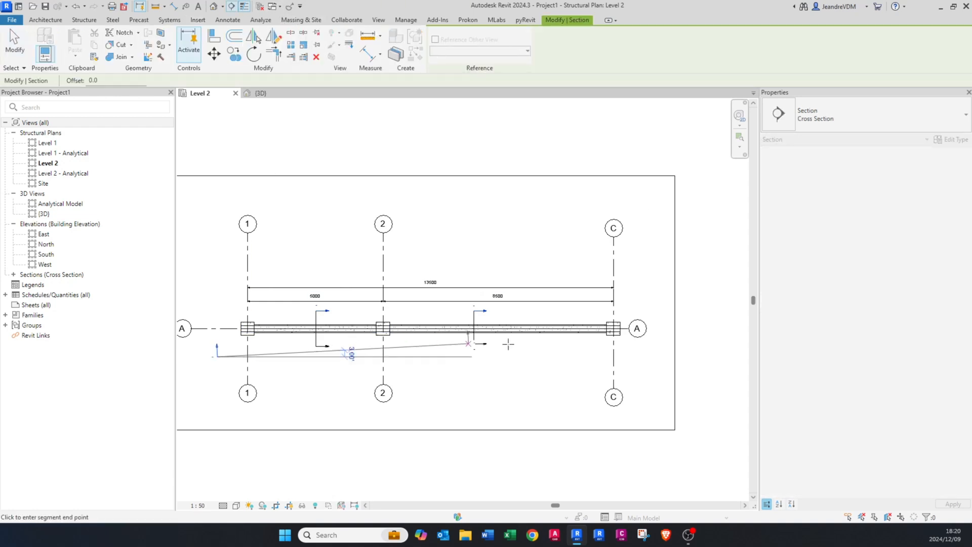
left_click(627, 357)
key("Escape")
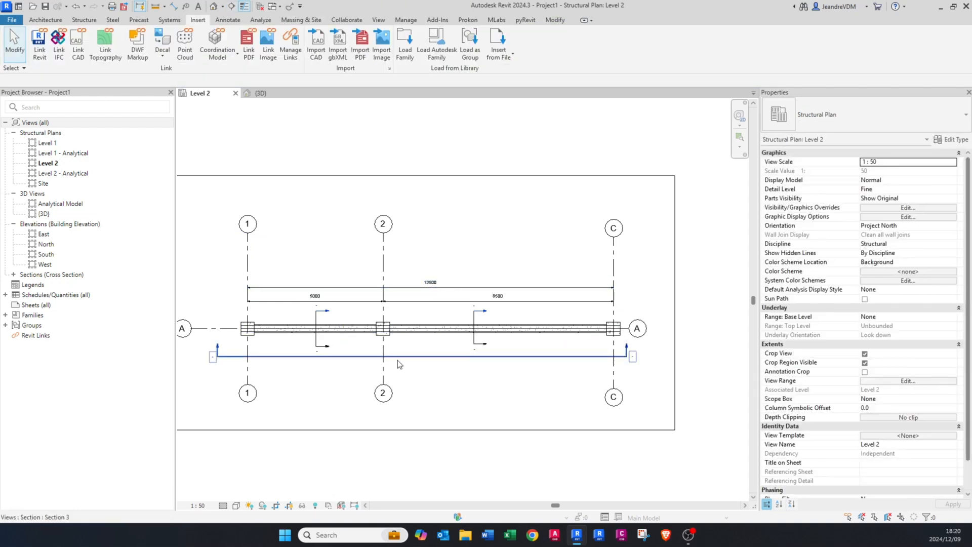
Step: Open the longitudinal section's view and set its detail level to Fine
right_click(405, 357)
left_click(440, 111)
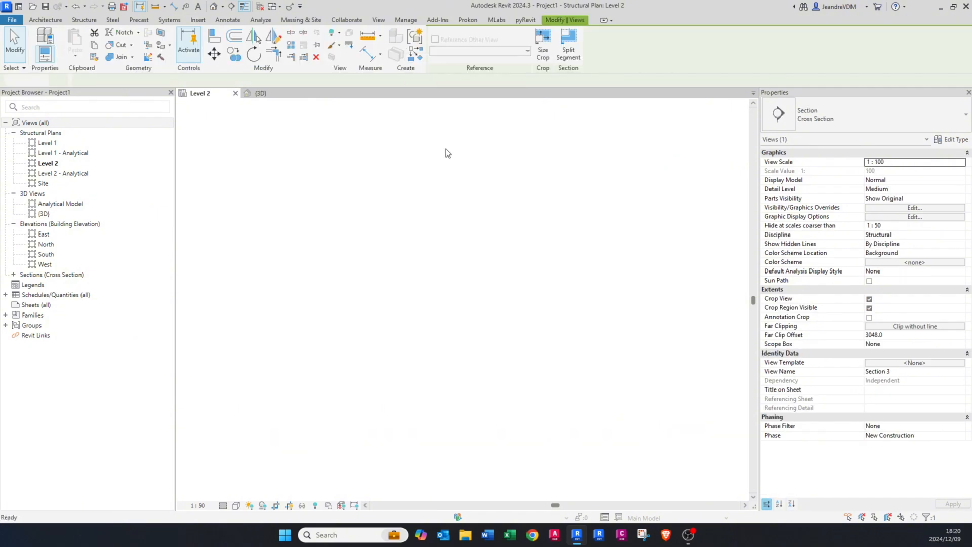
scroll(282, 321, "up", 6)
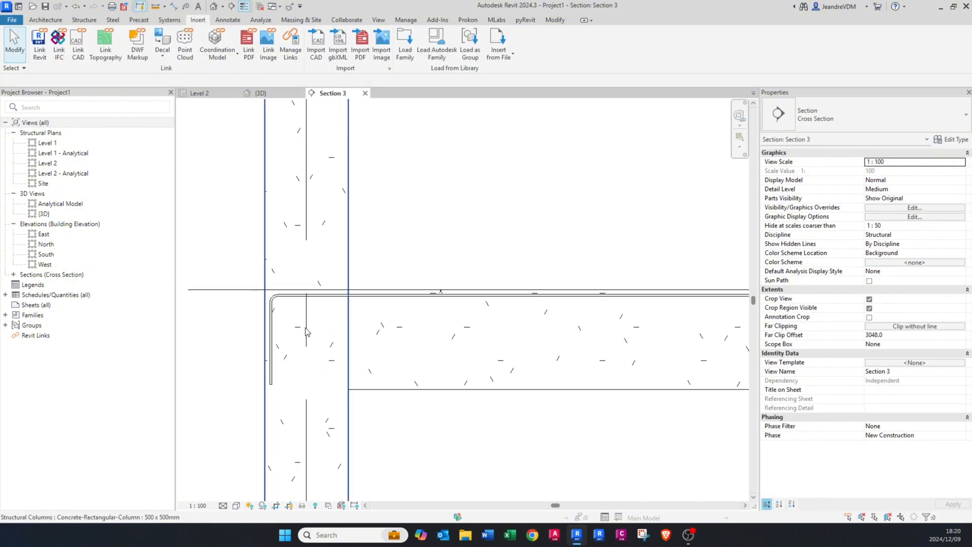
left_click(222, 505)
left_click(237, 473)
Step: Mirror copies of both spans' top Y12 rebar sets to the bottom of the beam about a horizontal axis drawn at mid-depth
scroll(273, 301, "down", 3)
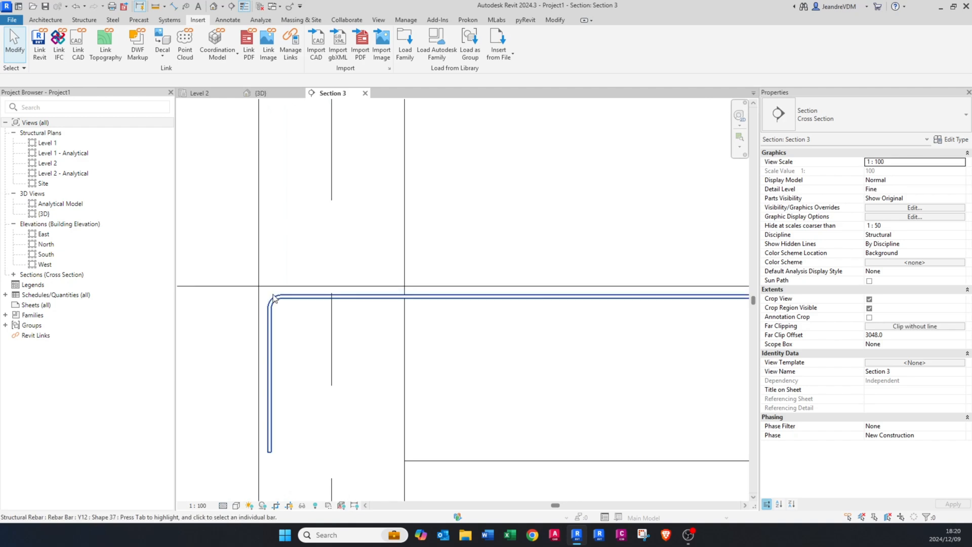
middle_click_drag(432, 303, 362, 304)
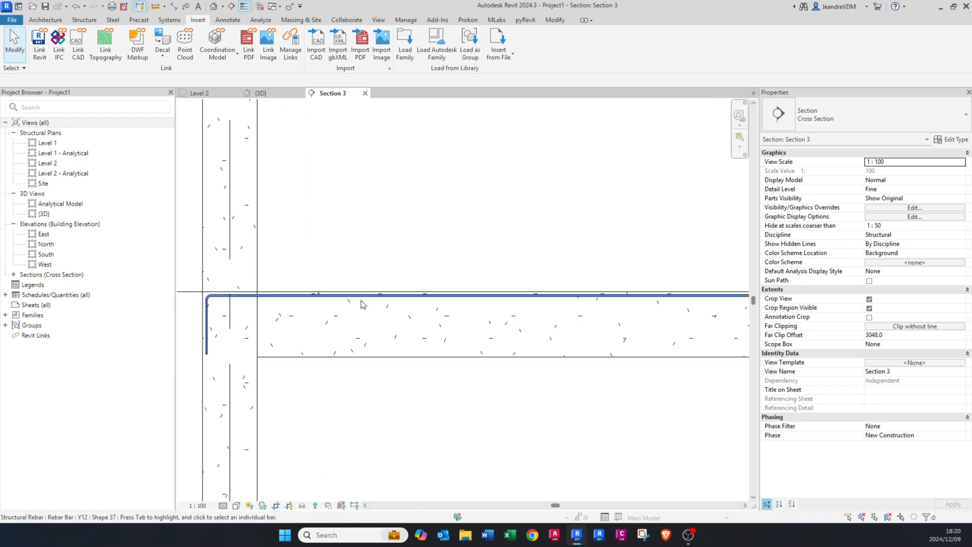
left_click(358, 301)
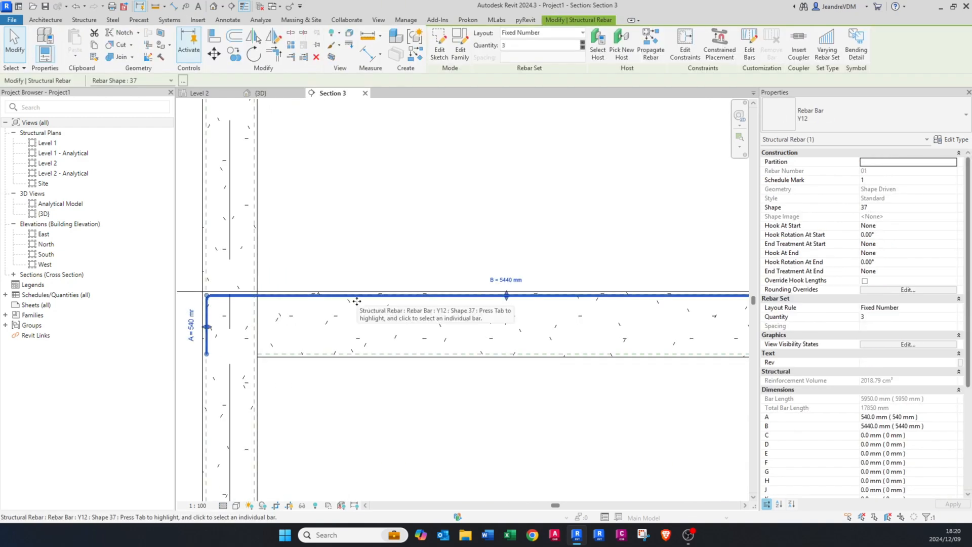
scroll(343, 309, "down", 5)
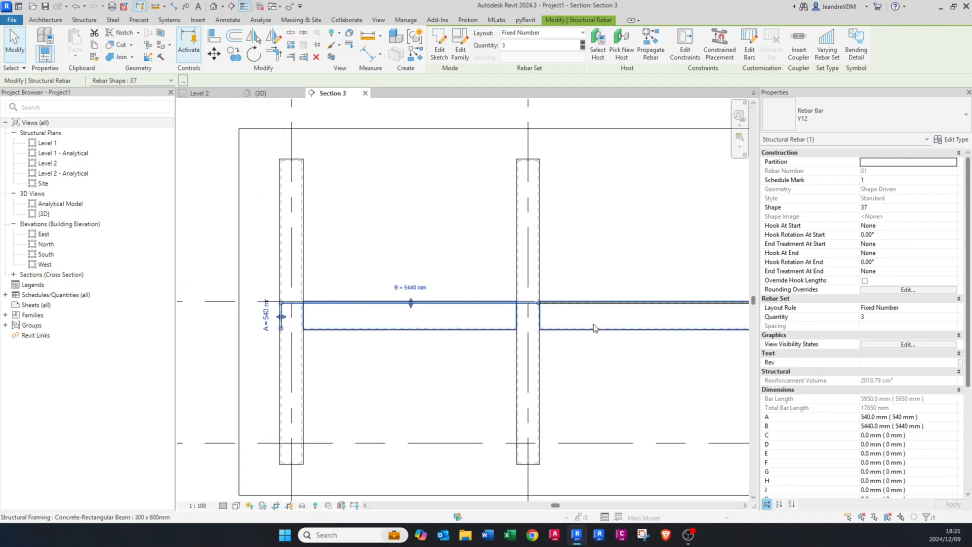
scroll(546, 328, "up", 5)
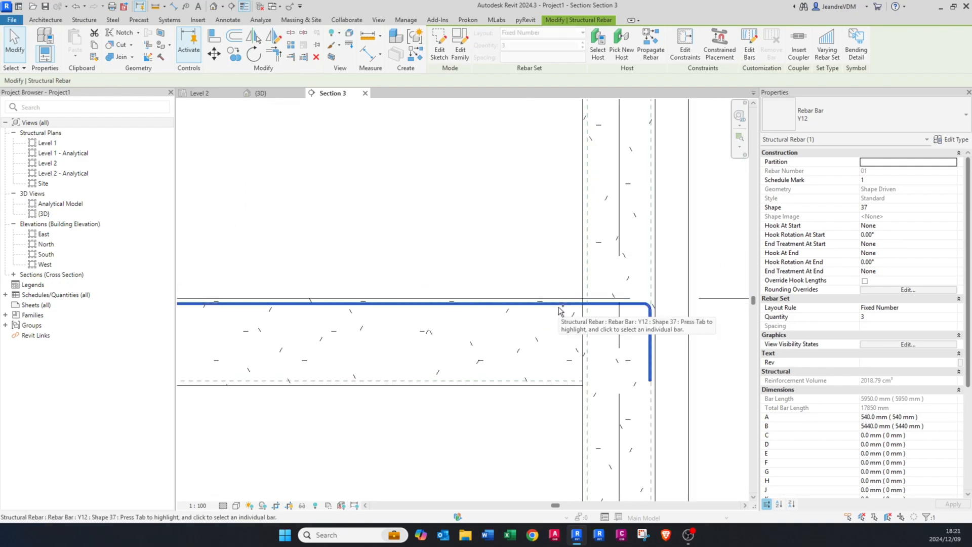
left_click(558, 308, "ctrl")
key("d")
key("m")
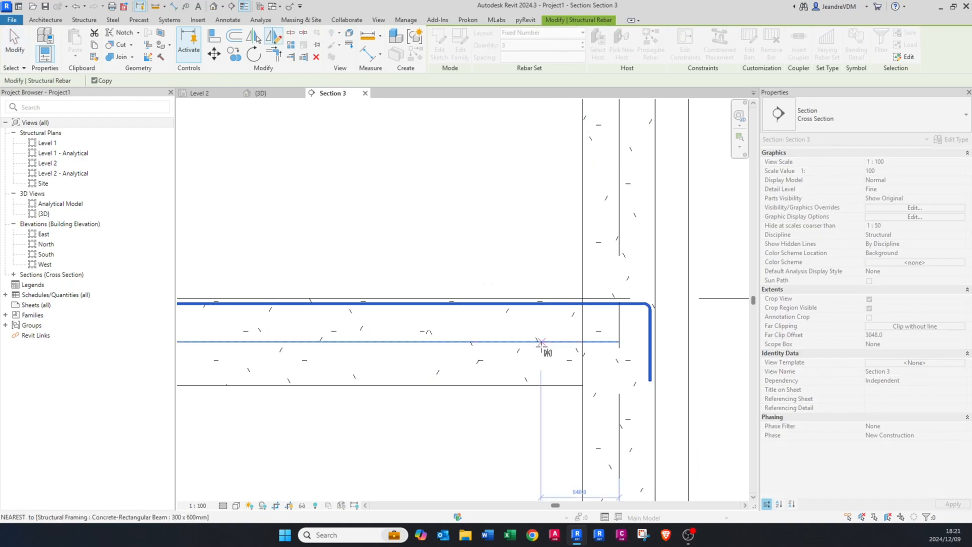
scroll(540, 342, "down", 1)
left_click(540, 343)
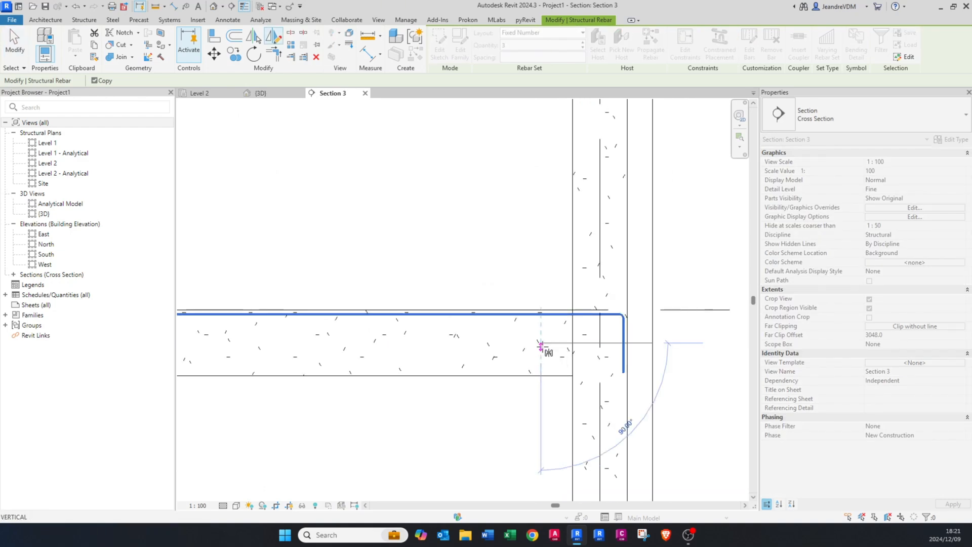
left_click(696, 350)
key("Escape")
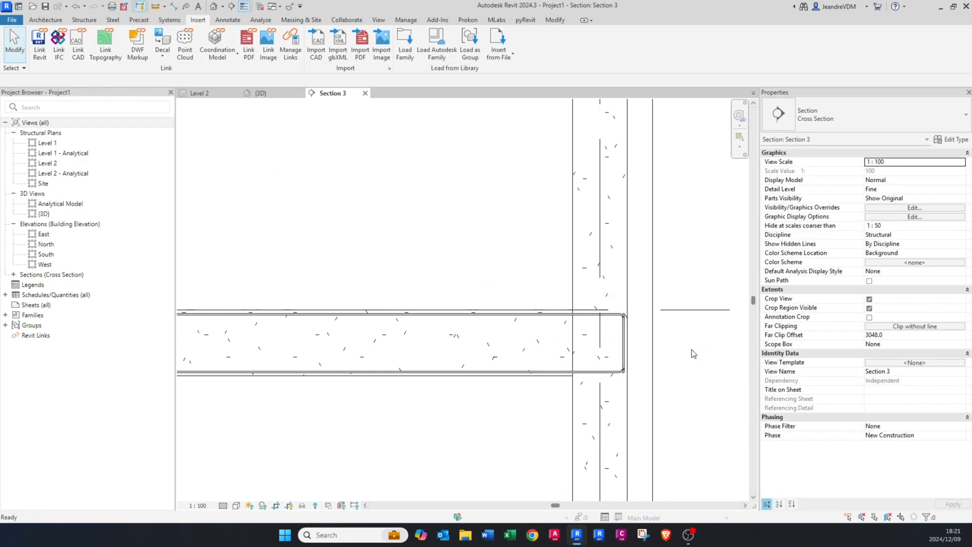
Step: Change the bottom rebar sets of both spans to bar type Y20
scroll(587, 371, "down", 3)
scroll(405, 359, "up", 2)
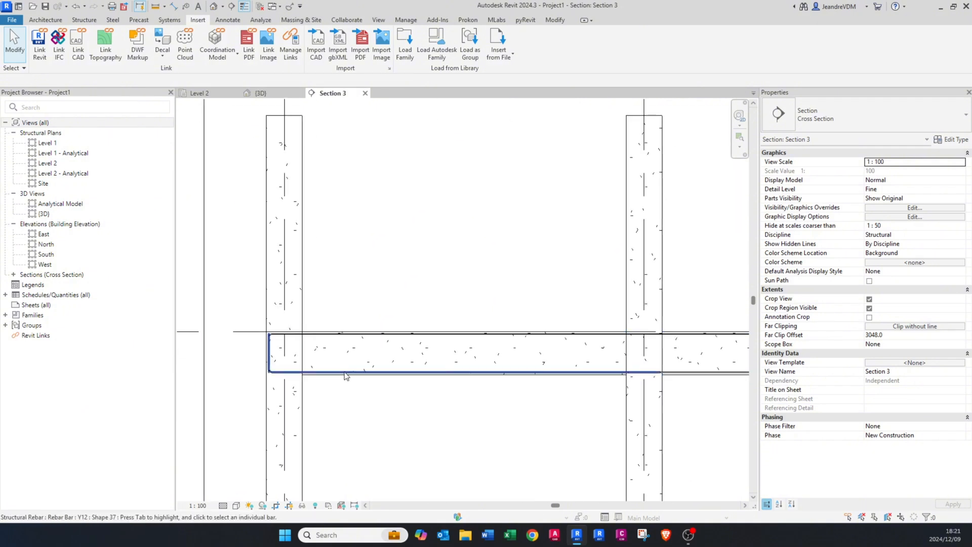
left_click(346, 372)
scroll(354, 375, "up", 1)
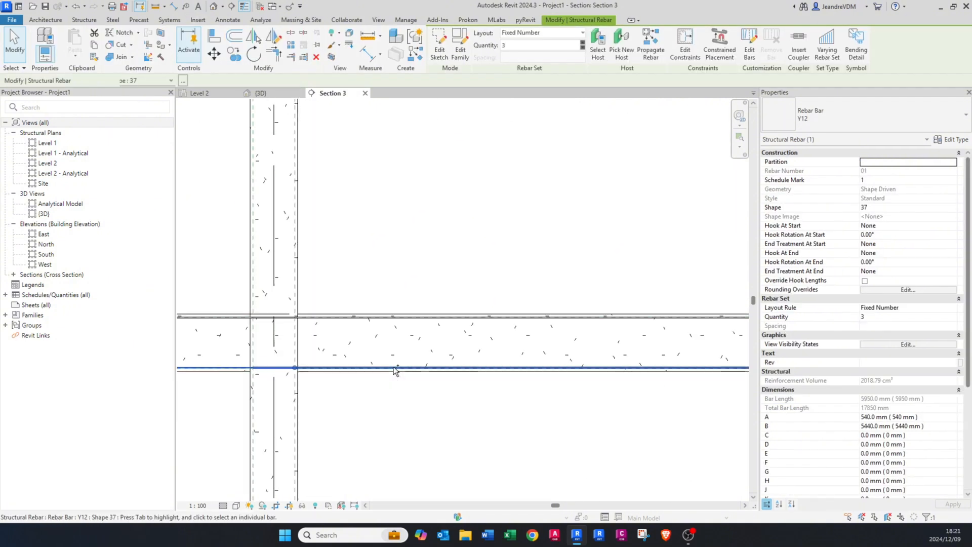
left_click(836, 114)
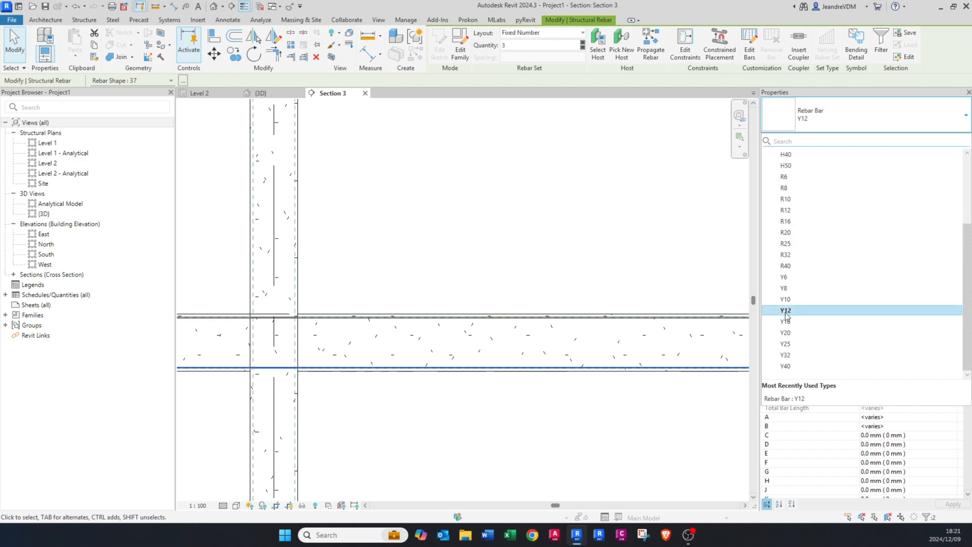
left_click(794, 334)
key("Escape")
Step: Copy the bottom Y20 rebar set between grids 1 and 2 upward twice, forming two intermediate layers within the beam depth
scroll(466, 344, "down", 2)
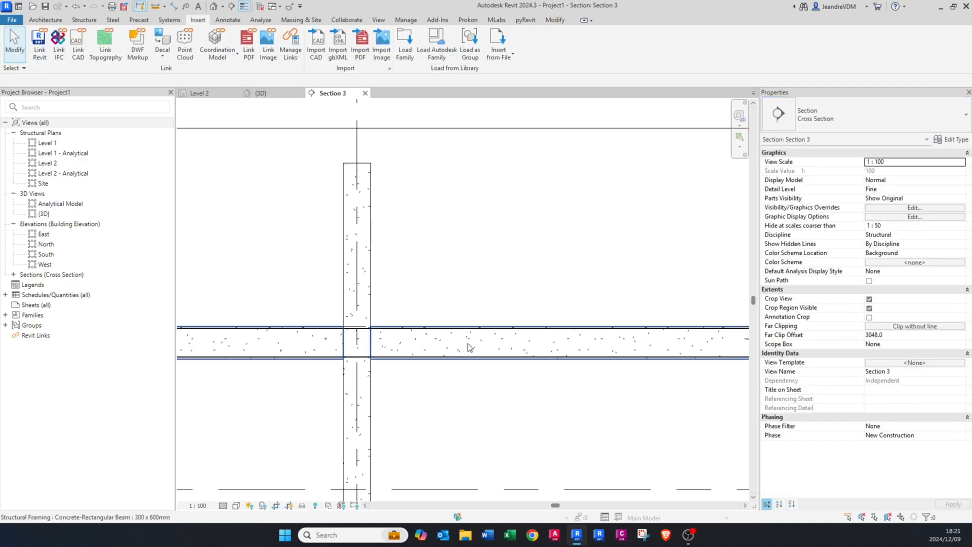
middle_click_drag(325, 365, 344, 369)
scroll(427, 365, "up", 3)
left_click(427, 362)
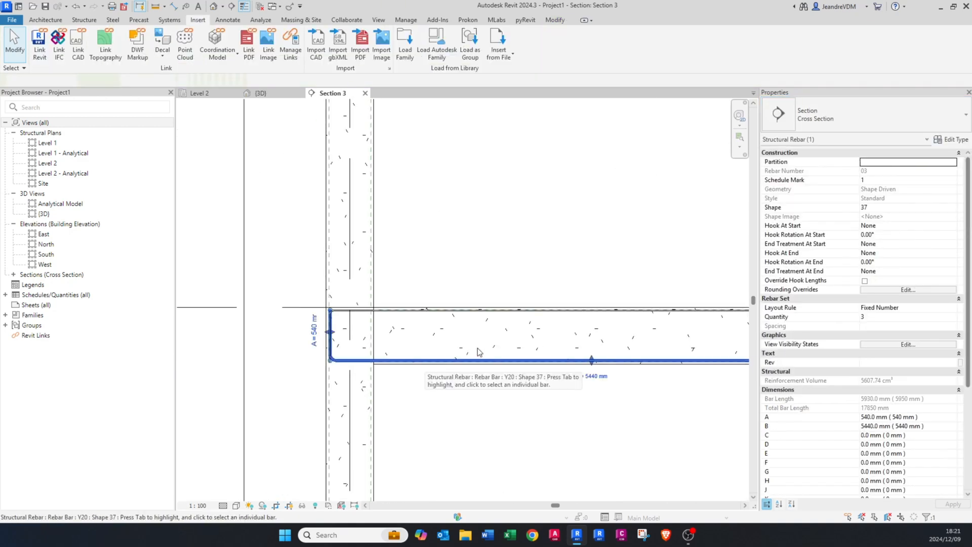
scroll(457, 353, "up", 1)
scroll(374, 356, "up", 1)
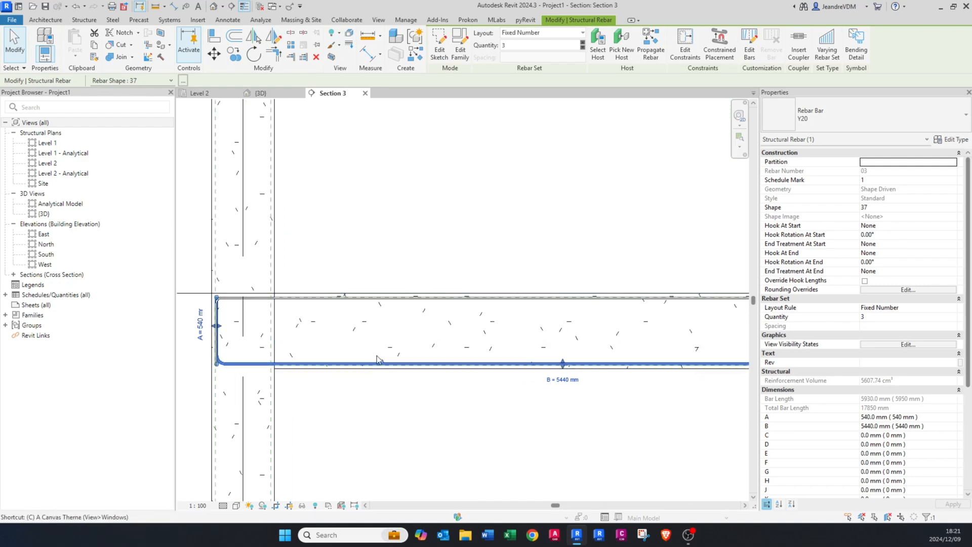
key("c")
key("o")
scroll(351, 363, "up", 1)
scroll(351, 367, "up", 1)
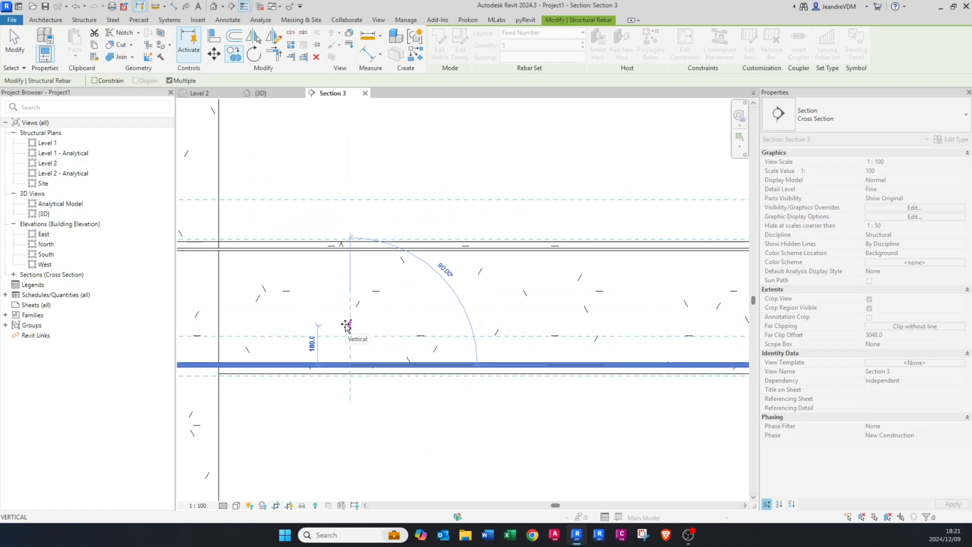
left_click(347, 279)
scroll(394, 306, "down", 3)
key("Escape")
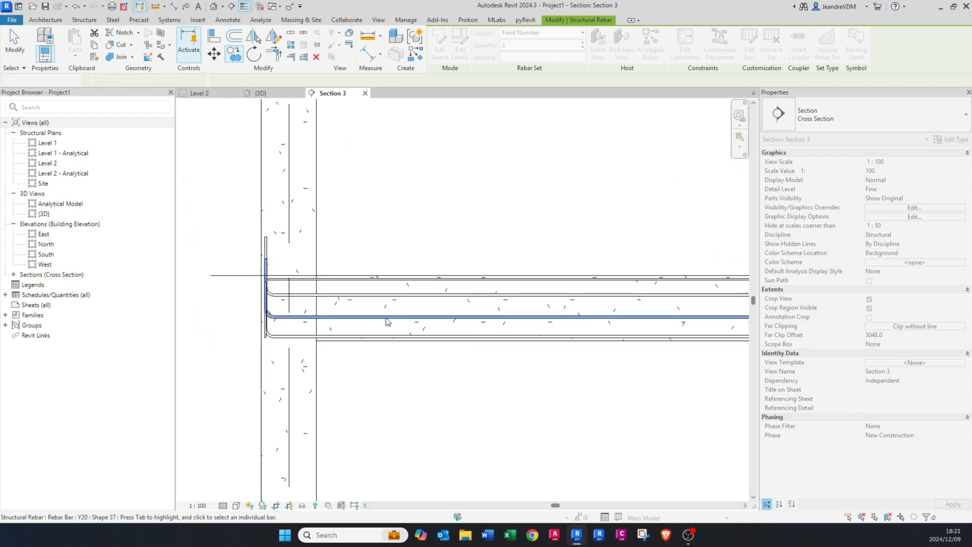
Step: Change the two intermediate rebar sets between grids 1 and 2 to bar type Y10 and shape 20
left_click(385, 318)
left_click(383, 296, "ctrl")
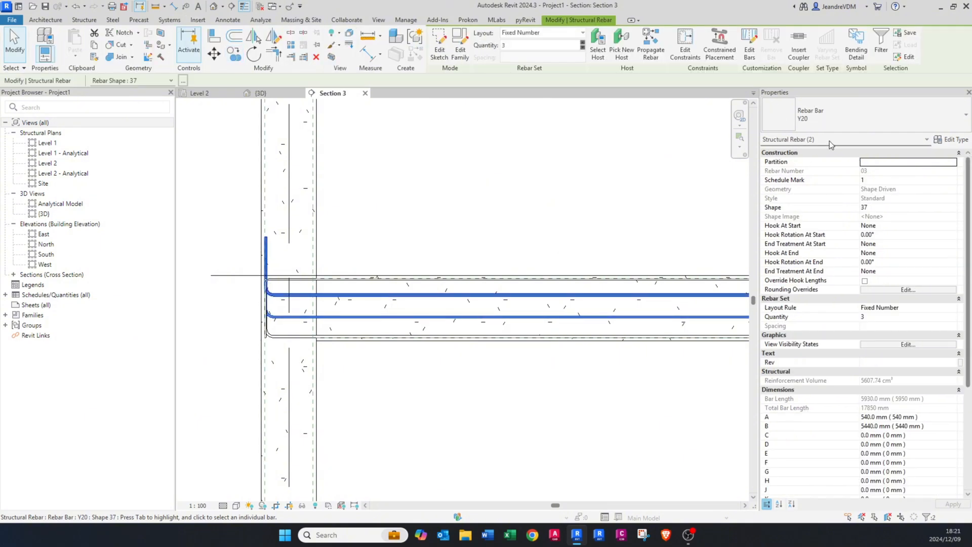
left_click(860, 118)
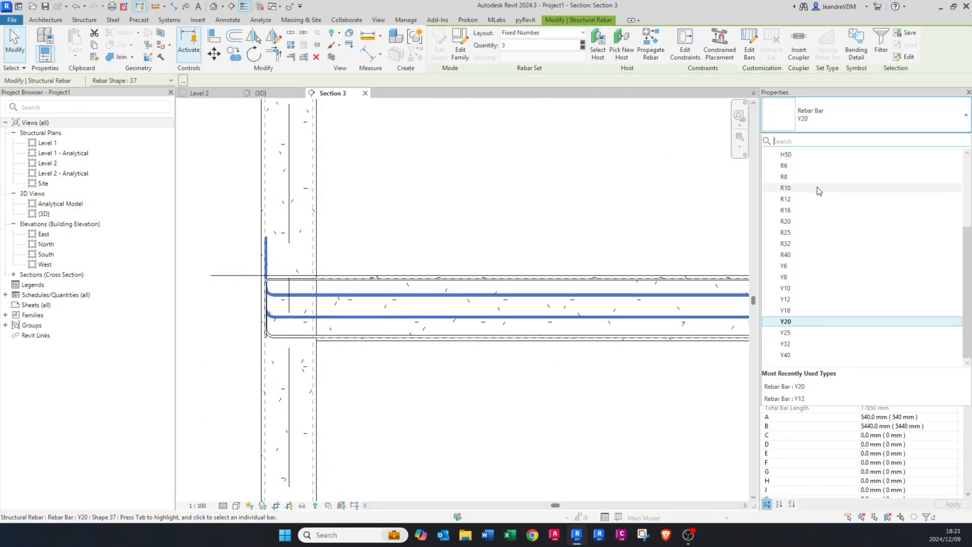
left_click(797, 289)
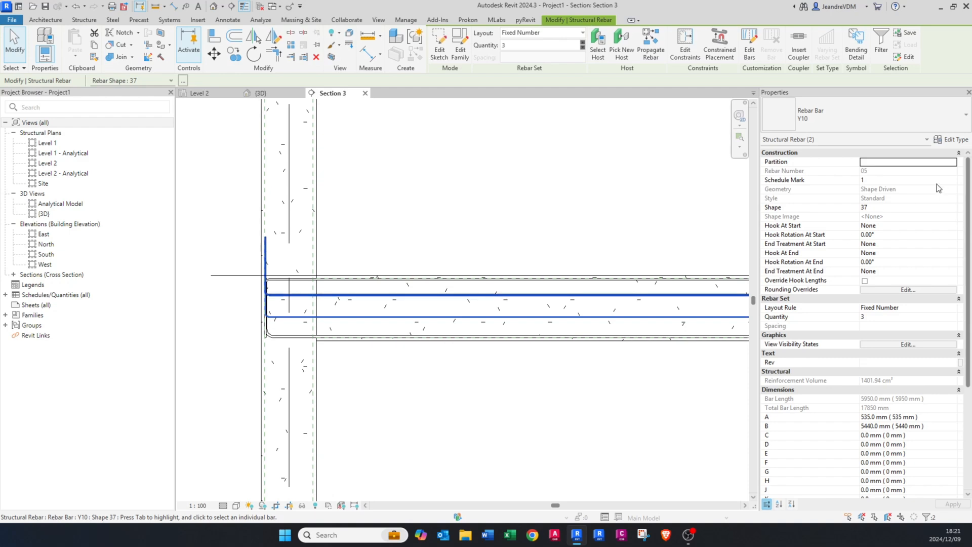
left_click(894, 208)
type("20")
key("Return")
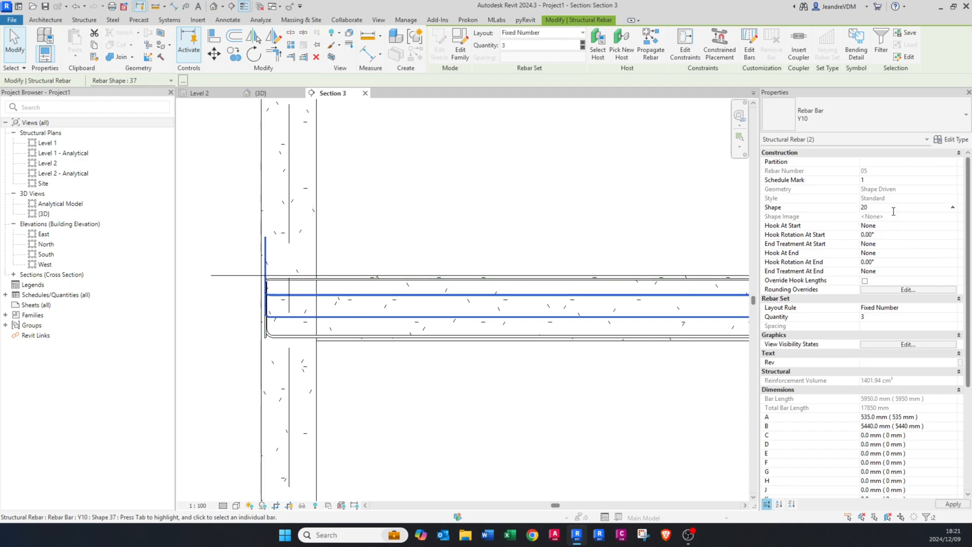
key("Escape")
Step: Copy the second span's bottom Y20 rebar set upward twice, level with the first span's two intermediate layers
scroll(375, 289, "down", 3)
middle_click_drag(587, 331, 320, 344)
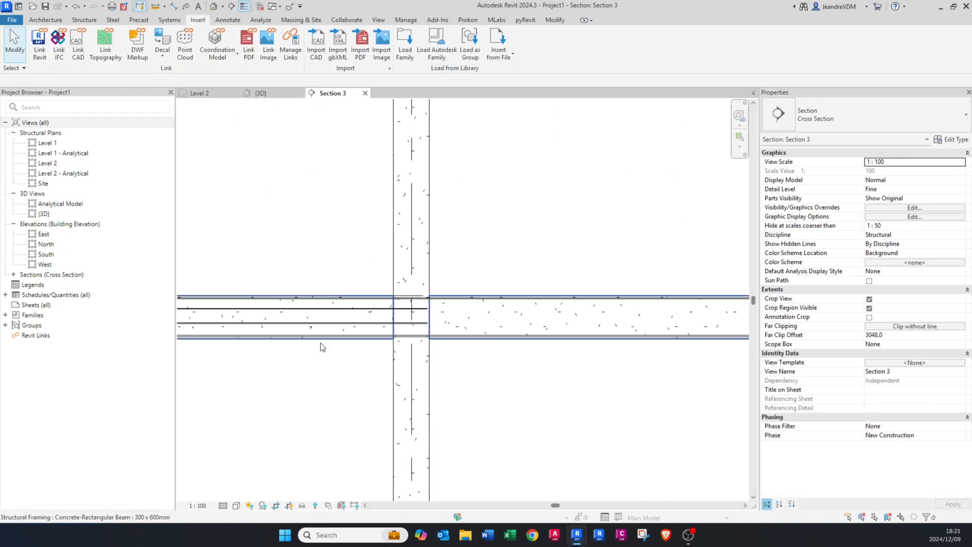
scroll(419, 332, "up", 4)
scroll(422, 321, "down", 2)
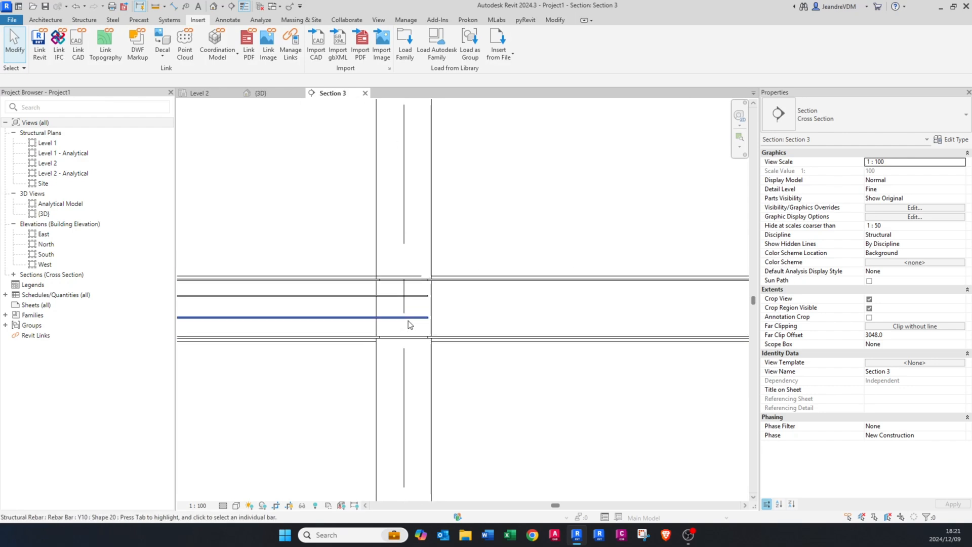
middle_click_drag(545, 328, 498, 336)
left_click(473, 345)
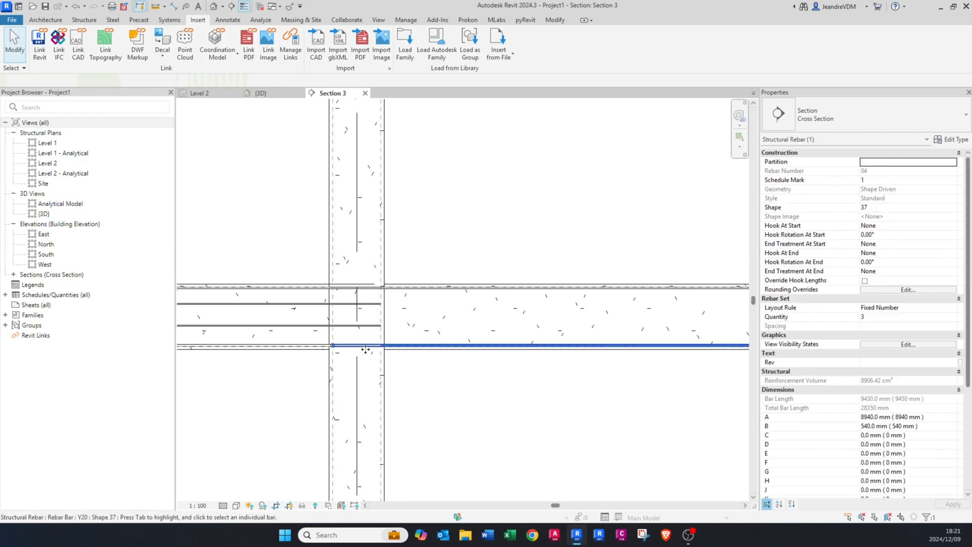
scroll(371, 346, "up", 2)
key("c")
key("o")
scroll(390, 344, "up", 2)
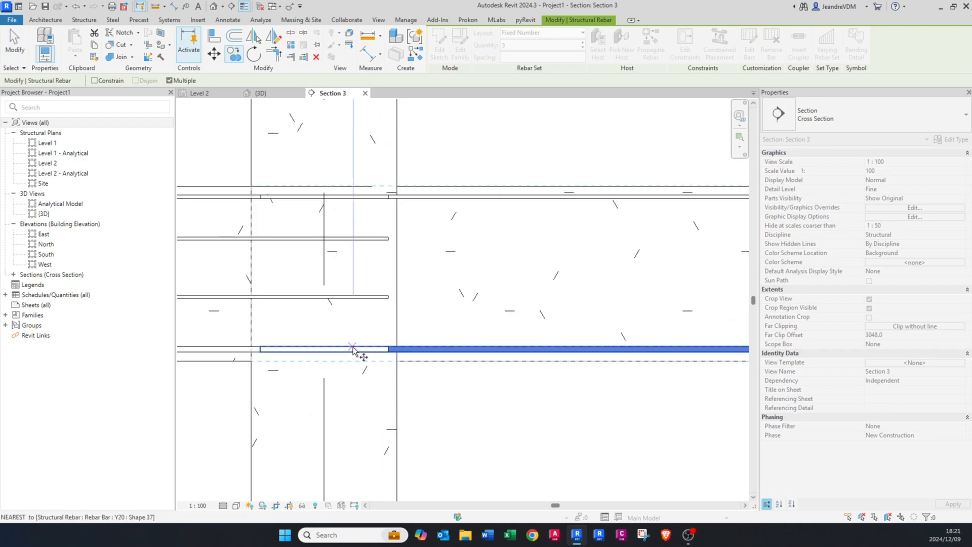
left_click(353, 348)
scroll(351, 297, "up", 2)
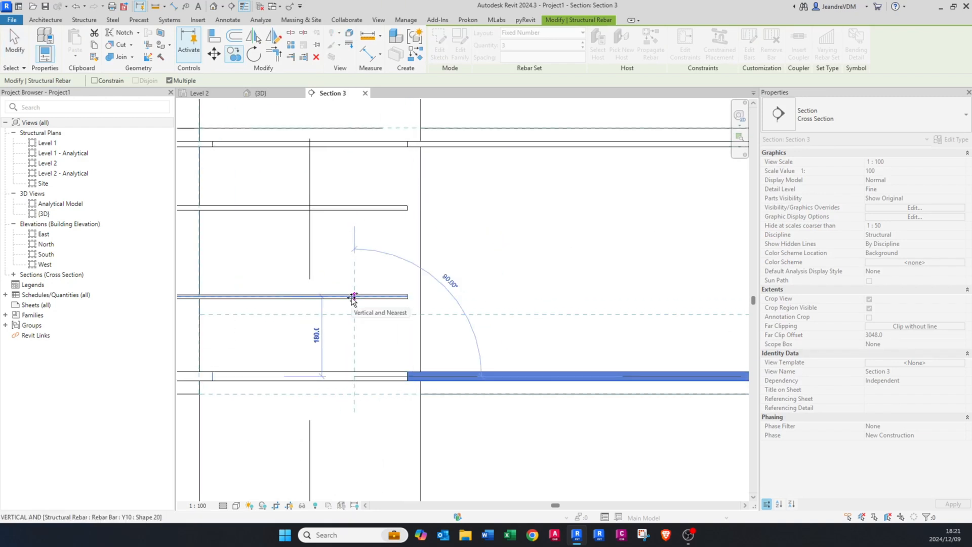
left_click(353, 210)
scroll(334, 280, "down", 2)
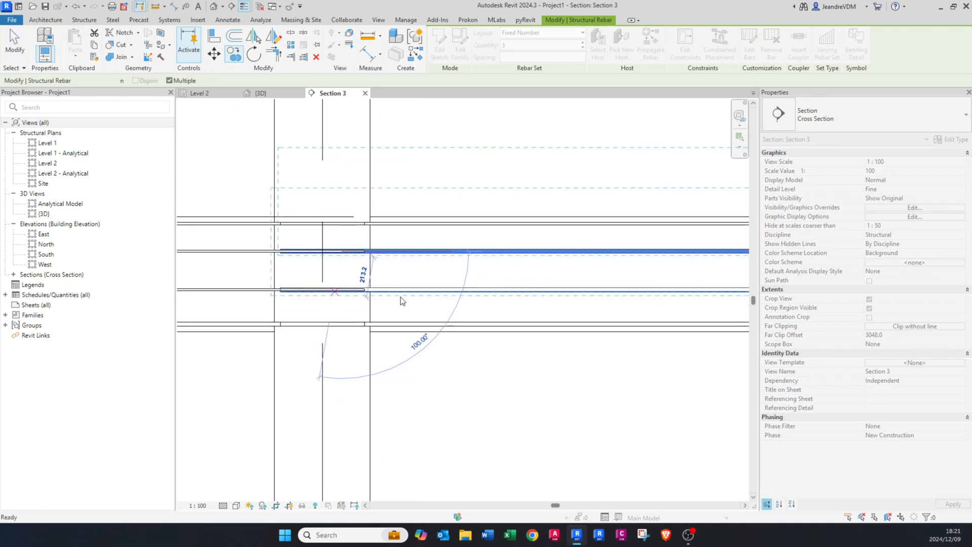
key("Escape")
key("Escape")
Step: Try to change the second span's two copied Y20 rebar sets to shape 20
left_click(411, 290)
left_click(426, 251, "ctrl")
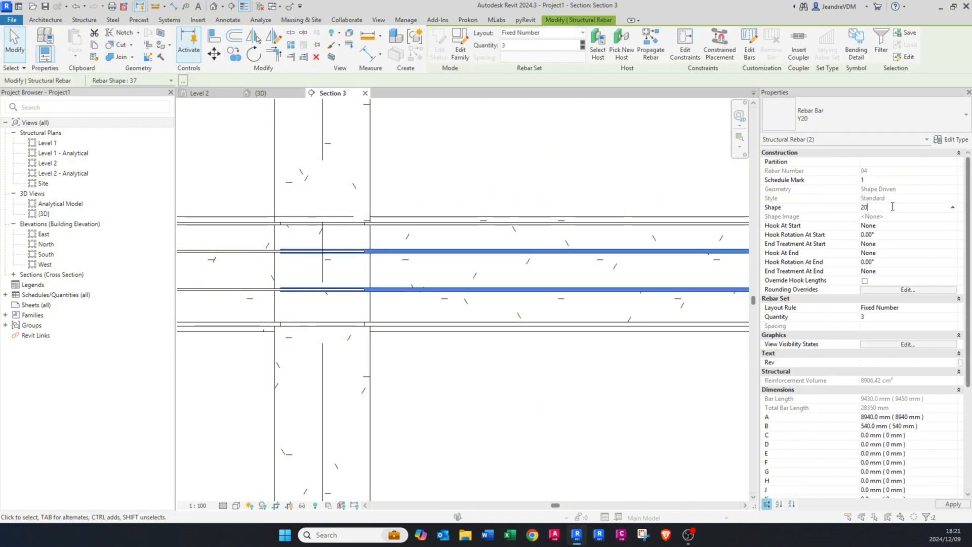
key("Return")
left_click(531, 302)
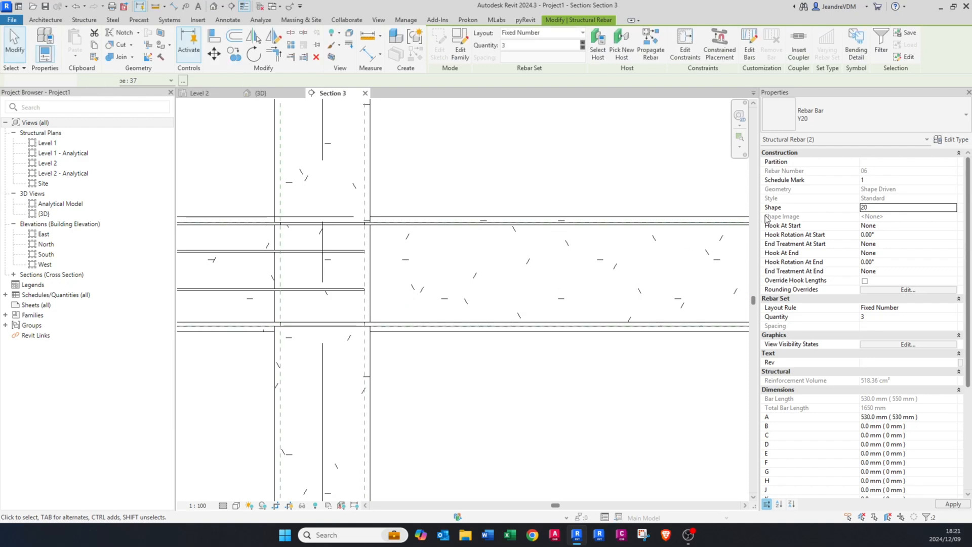
key("Escape")
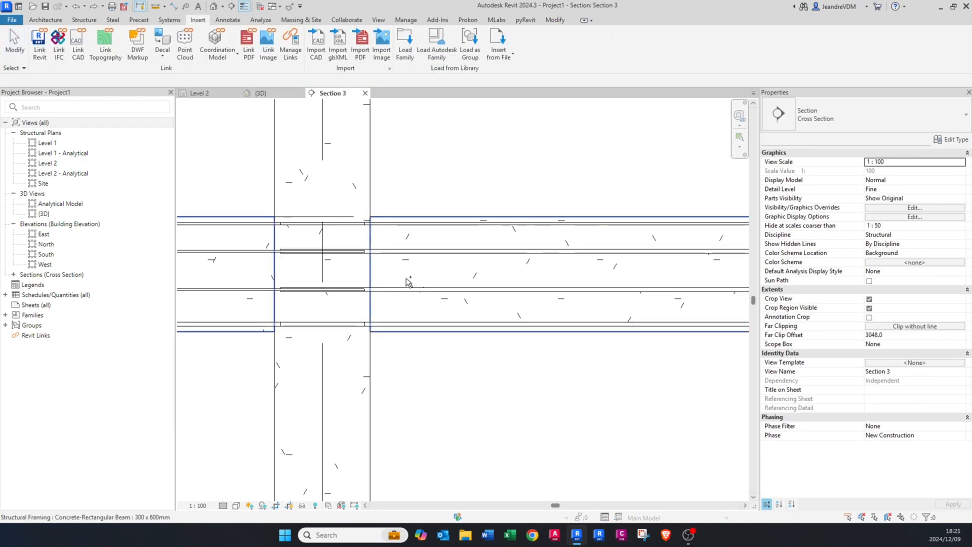
Step: Change the two intermediate rebar sets of the second span to bar type Y10
left_click(439, 251)
left_click(439, 292, "ctrl")
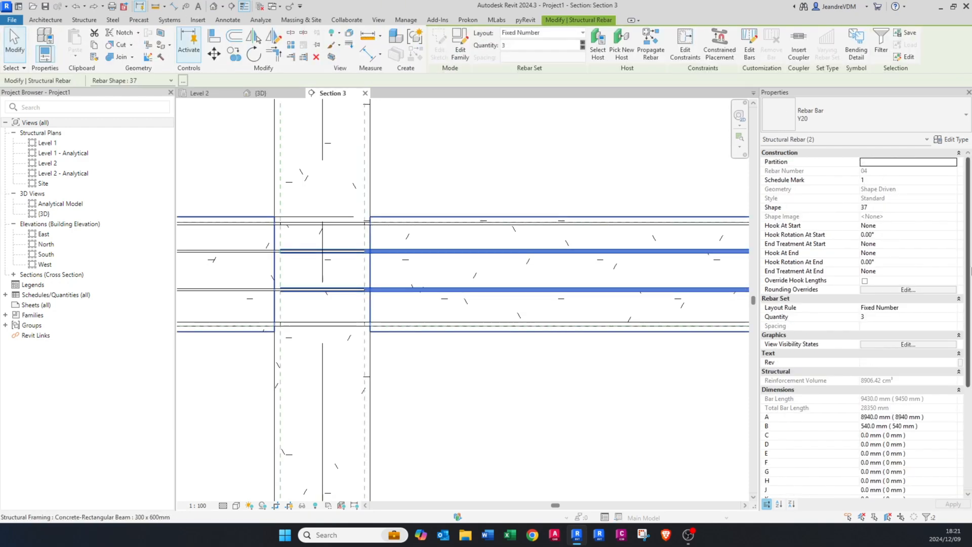
left_click(867, 116)
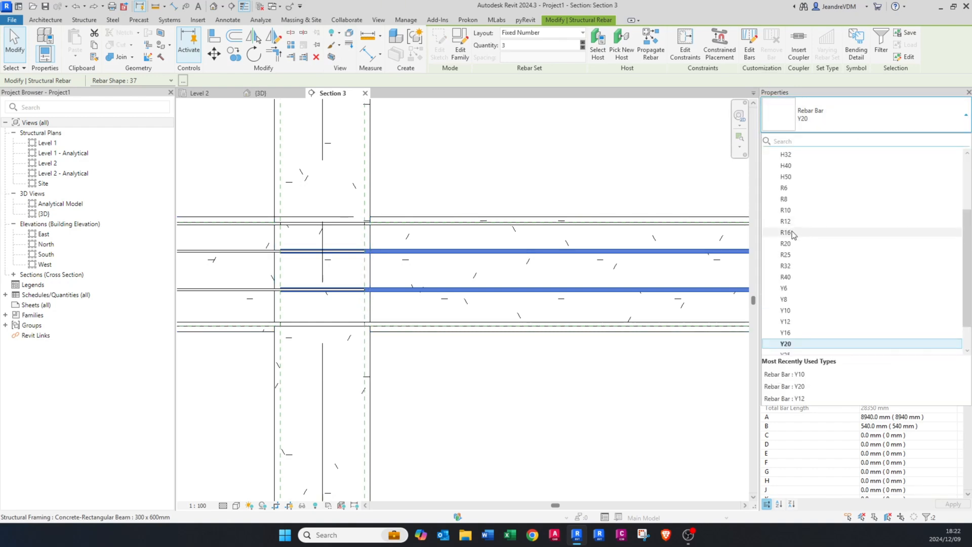
scroll(792, 177, "up", 3)
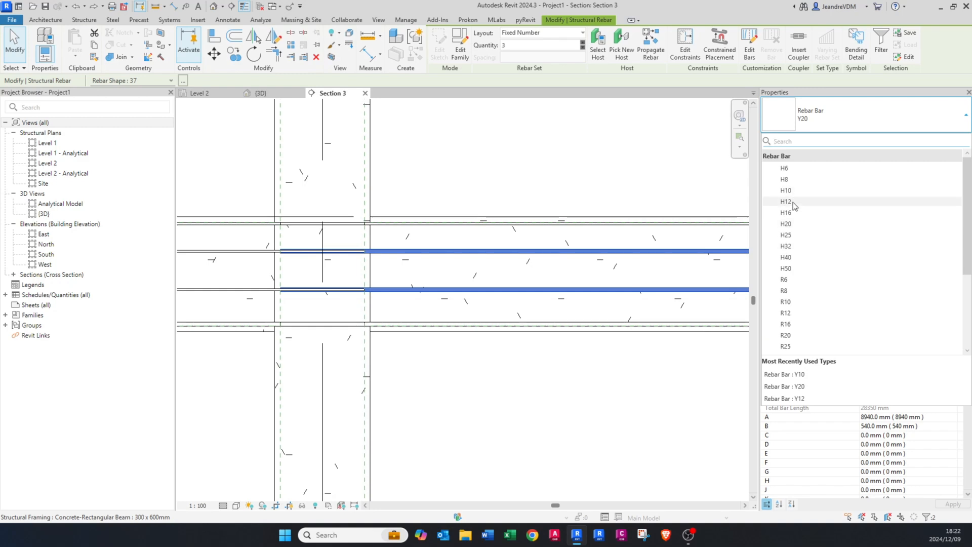
scroll(794, 212, "down", 3)
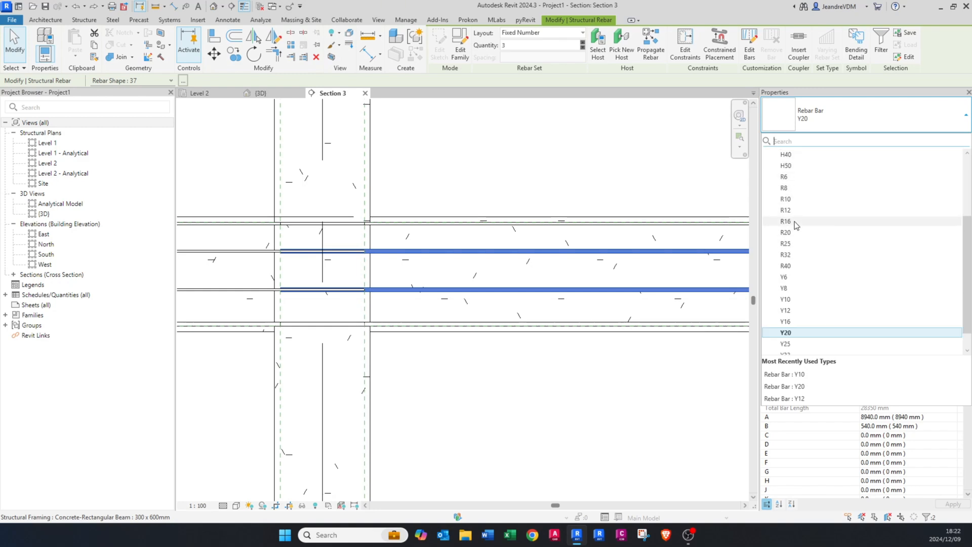
left_click(785, 298)
scroll(409, 342, "down", 5)
middle_click_drag(400, 324, 371, 336)
scroll(461, 311, "up", 5)
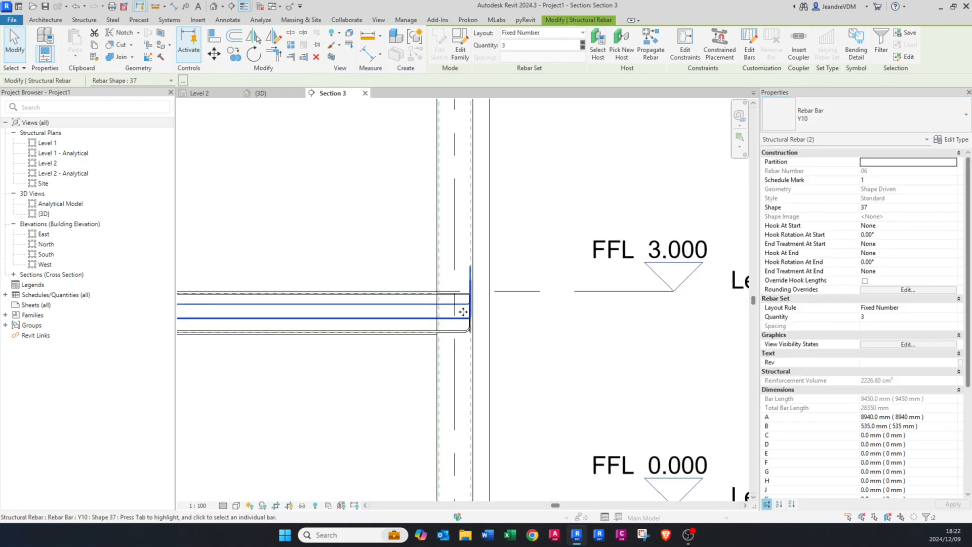
Step: Try to change the second span's two intermediate Y10 rebar sets to shape 20
key("Escape")
left_click(468, 297)
left_click(472, 335, "ctrl")
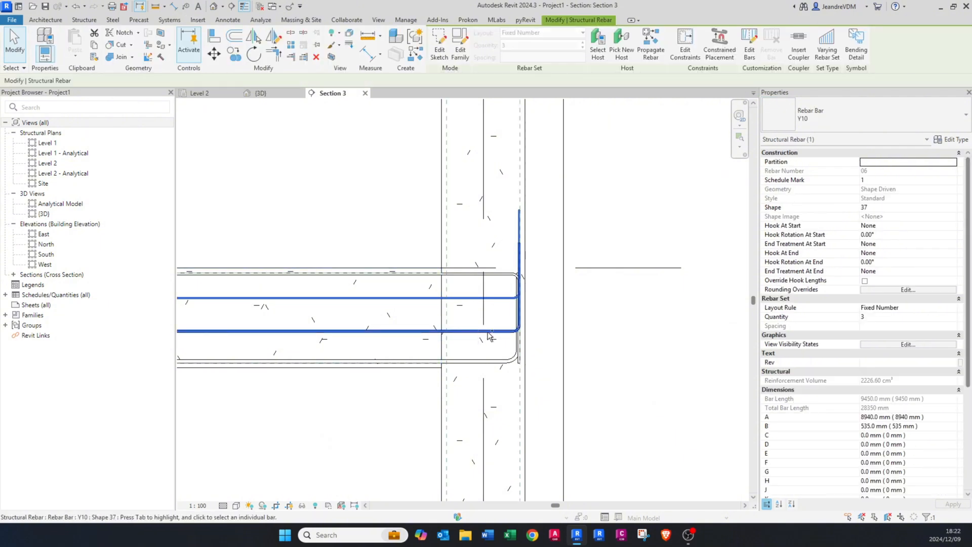
left_click(886, 205)
key("Delete")
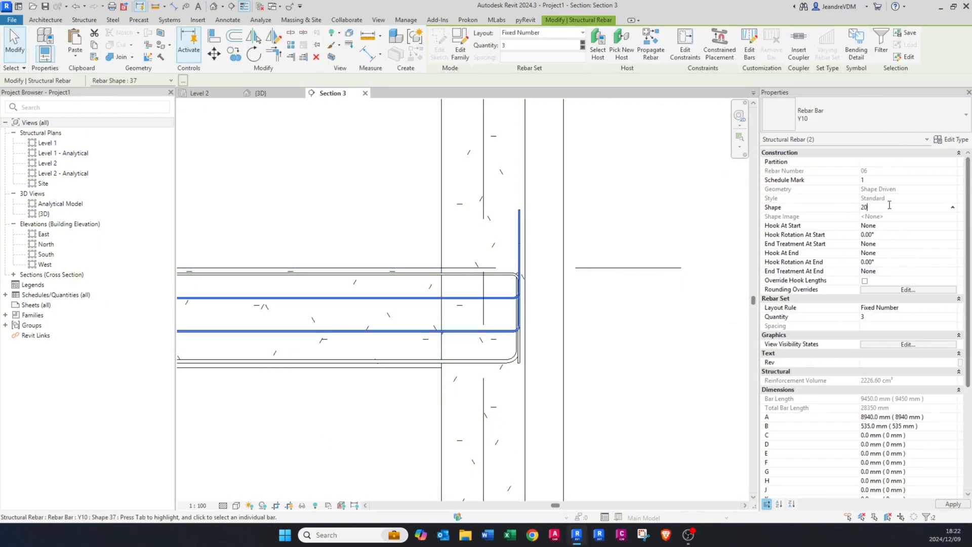
left_click(523, 300)
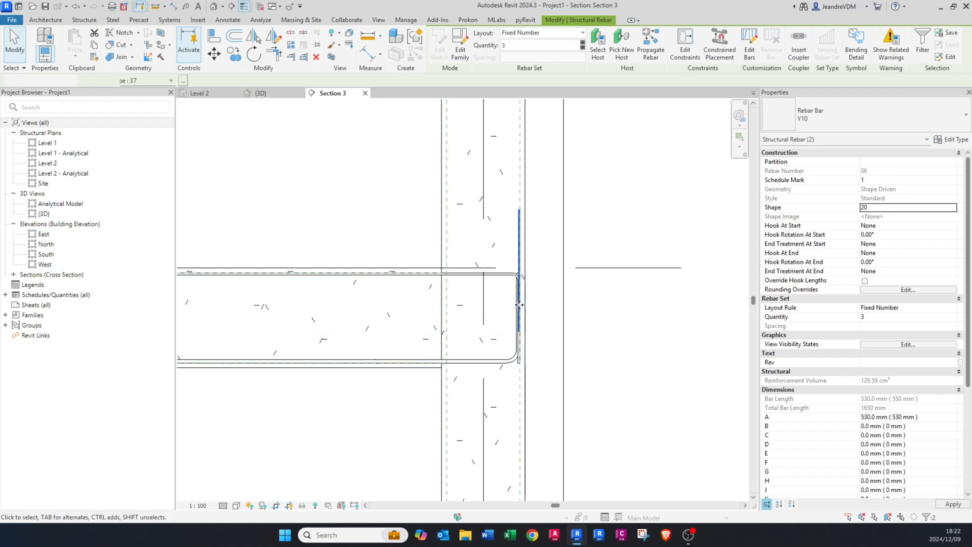
key("Escape")
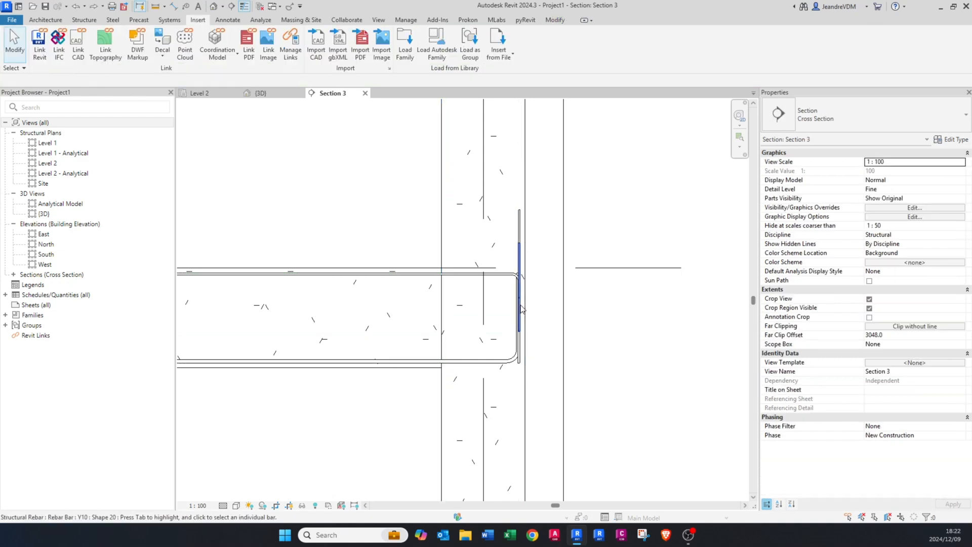
Step: Delete both intermediate Y10 rebar sets from the second span
left_click(494, 303)
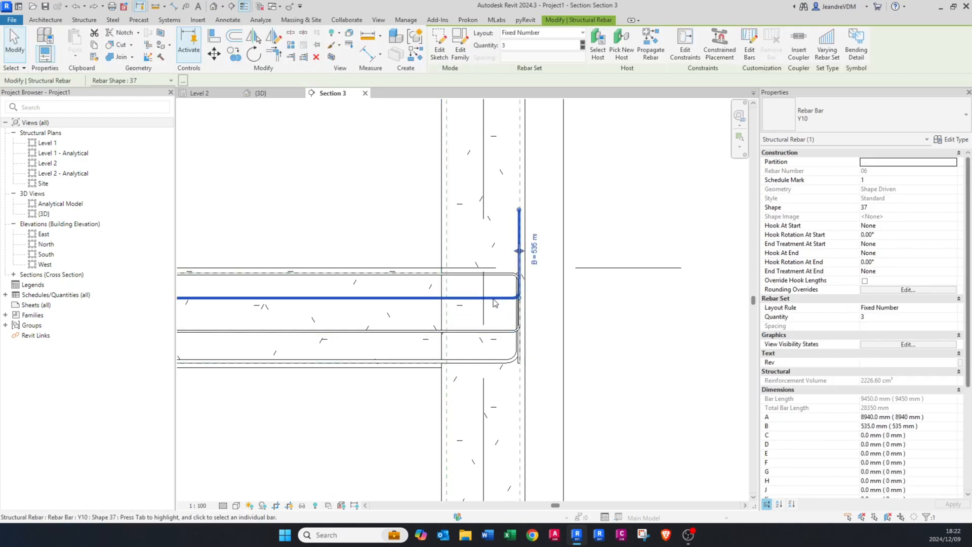
scroll(519, 253, "up", 2)
key("Escape")
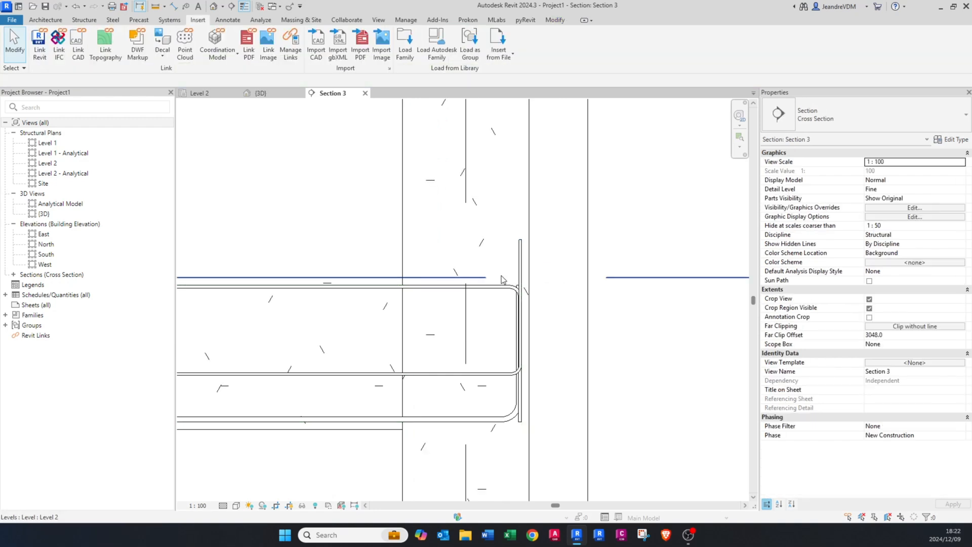
key("Escape")
scroll(685, 377, "down", 6)
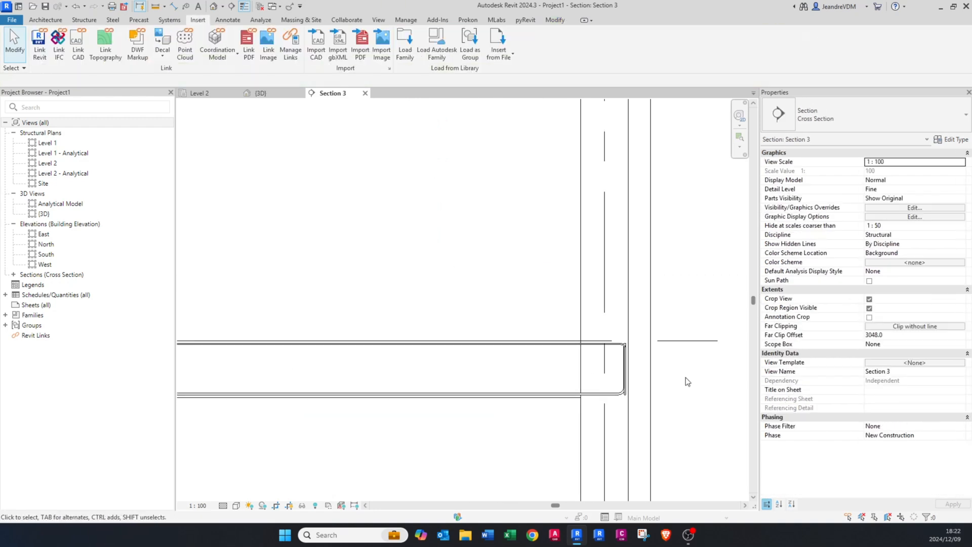
Step: Reduce the quantity of the two intermediate Y10 rebar sets between grids 1 and 2 to 2 bars each
middle_click_drag(294, 380, 347, 379)
scroll(354, 377, "up", 2)
left_click(366, 383)
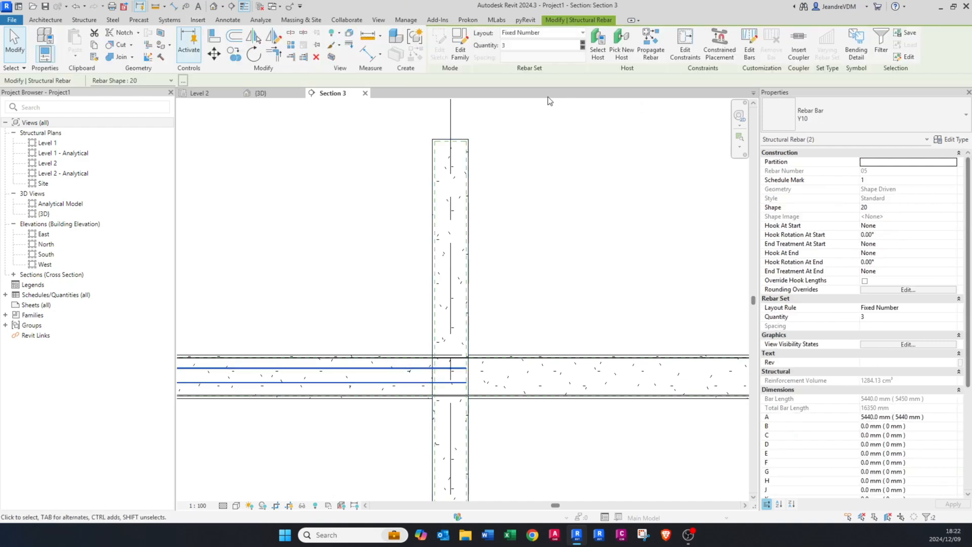
left_click(261, 93)
scroll(463, 451, "down", 3)
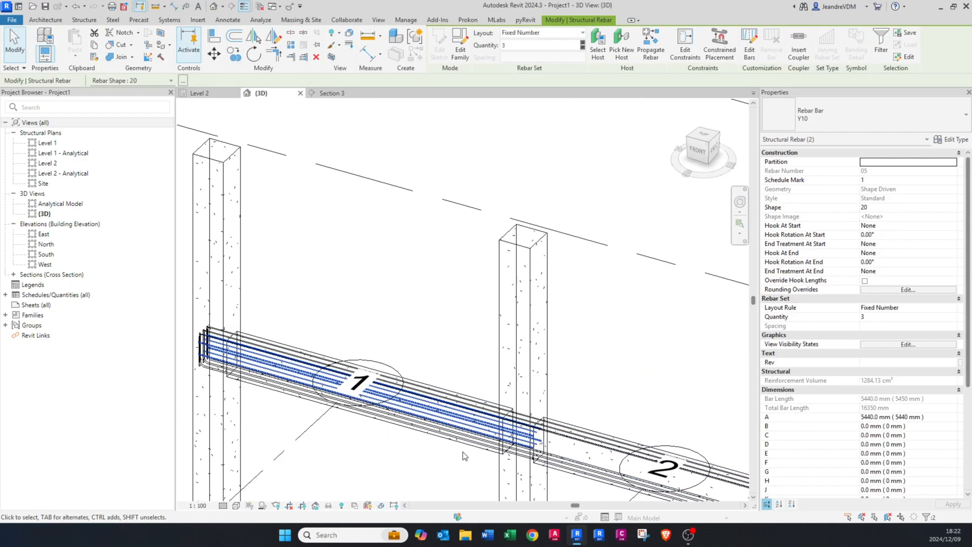
scroll(461, 416, "up", 5)
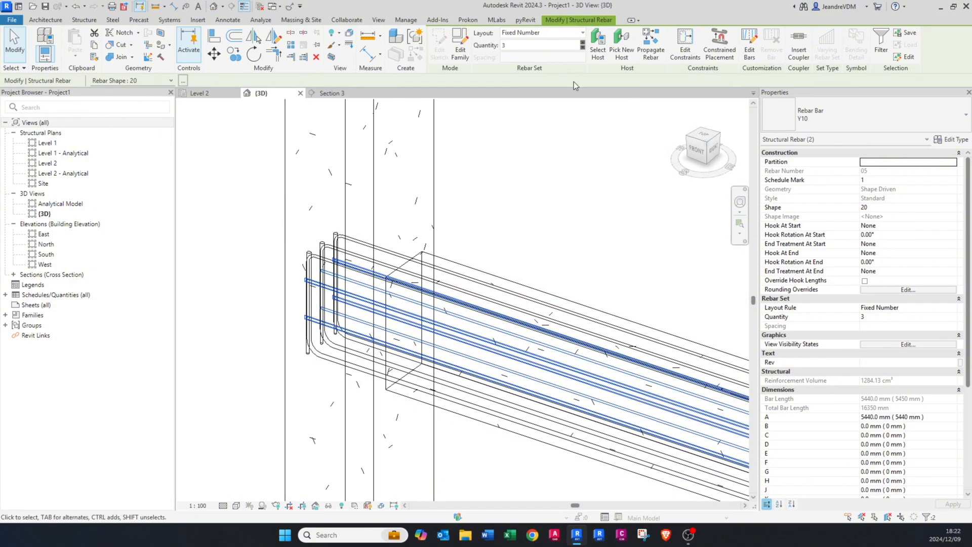
left_click(584, 49)
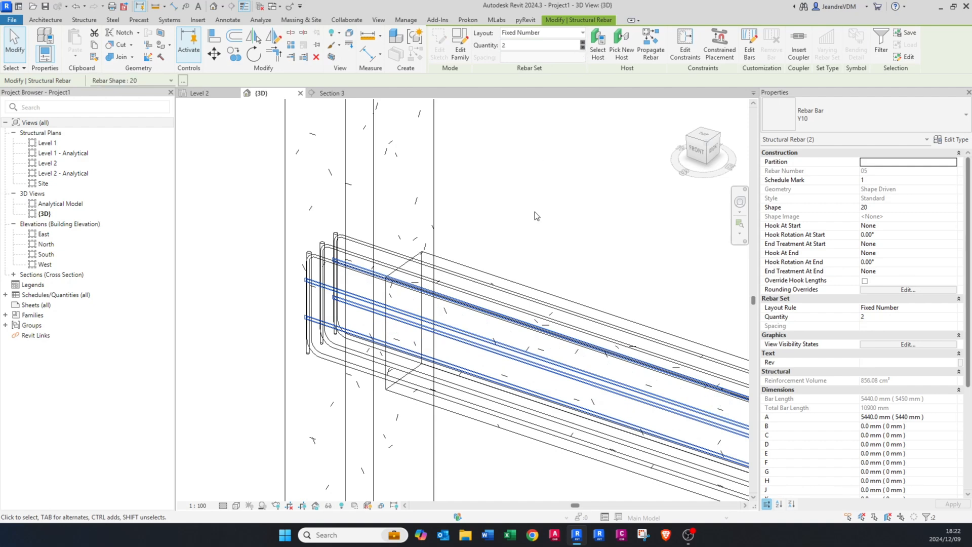
middle_click_drag(501, 282, 440, 269)
key("Escape")
scroll(348, 315, "down", 3)
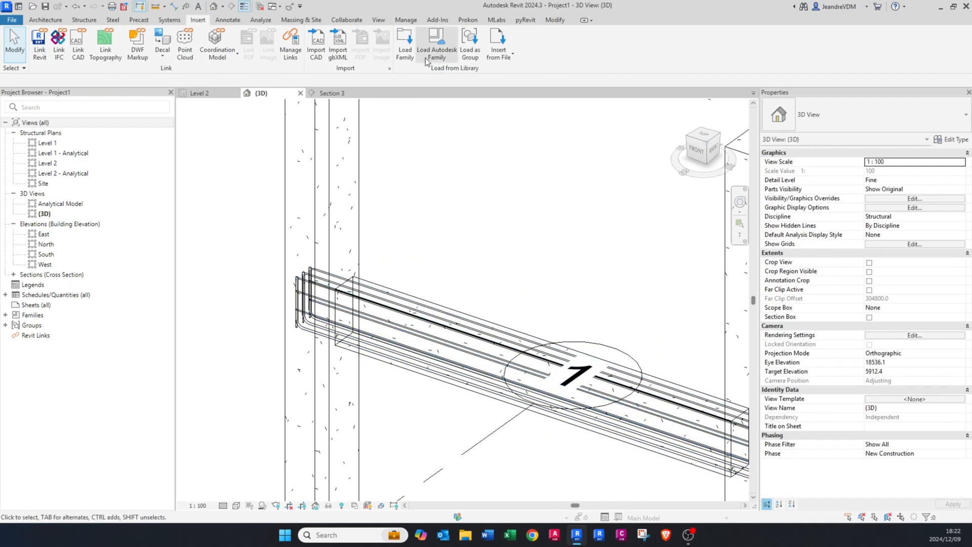
Step: Mirror copies of both intermediate Y10 rebar sets into the second span about the middle column's centreline
left_click(334, 93)
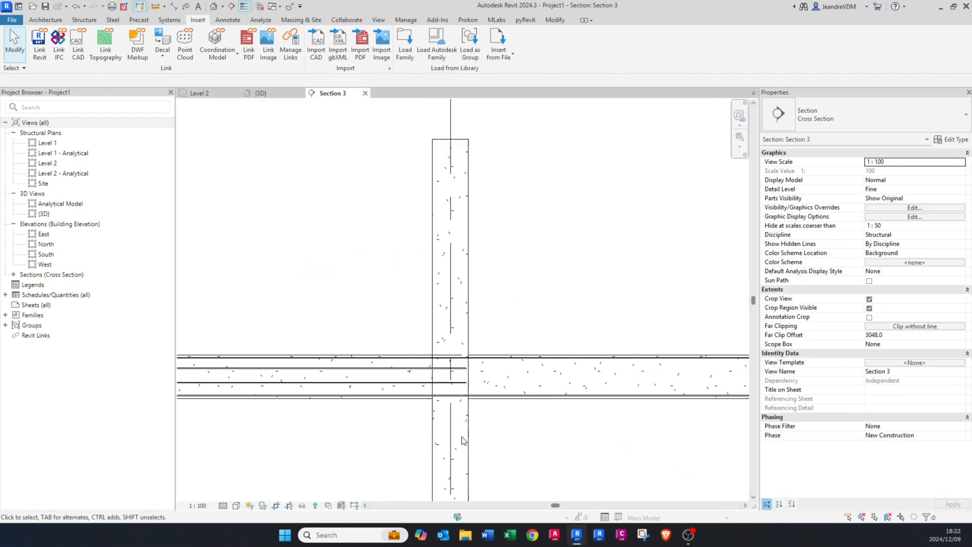
scroll(444, 379, "up", 3)
left_click(437, 337)
left_click(436, 336, "ctrl")
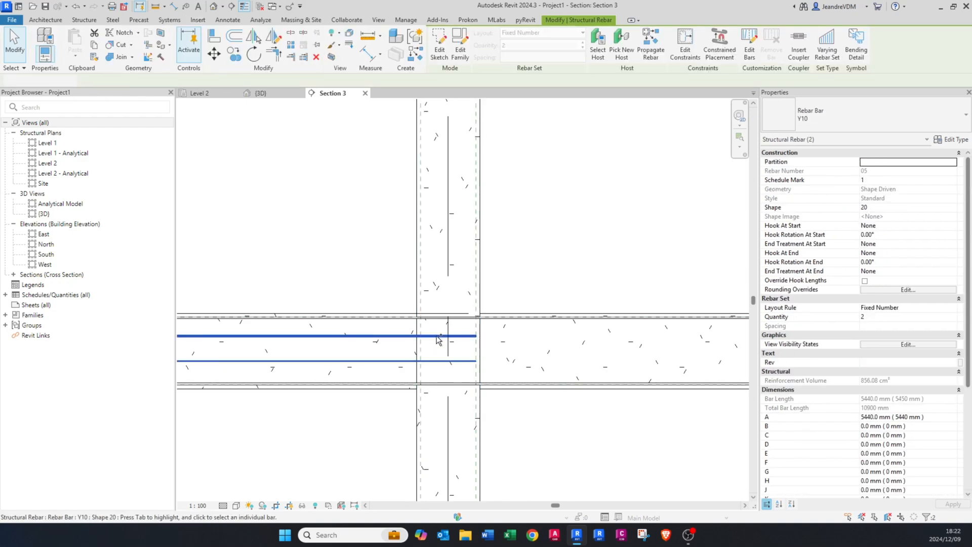
middle_click_drag(453, 349, 433, 357)
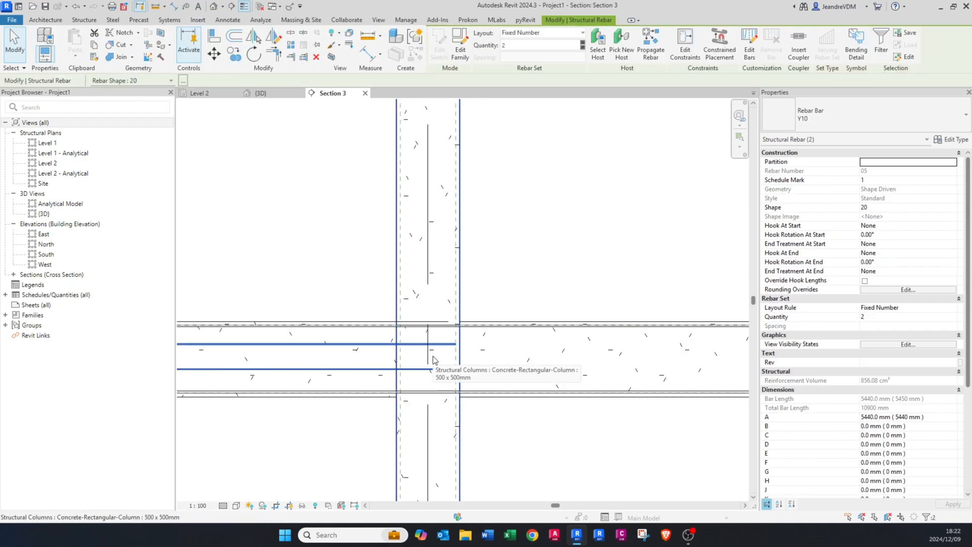
key("m")
key("m")
left_click(428, 358)
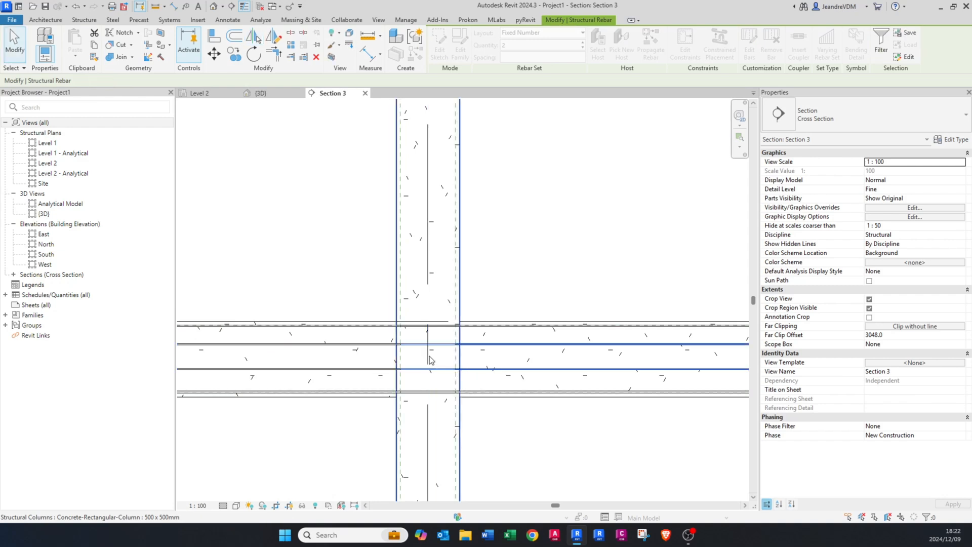
Step: Constrain the end of the second span's upper intermediate Y10 rebar set to the outer cover of the end column
scroll(428, 358, "down", 3)
scroll(369, 378, "up", 2)
left_click(369, 375)
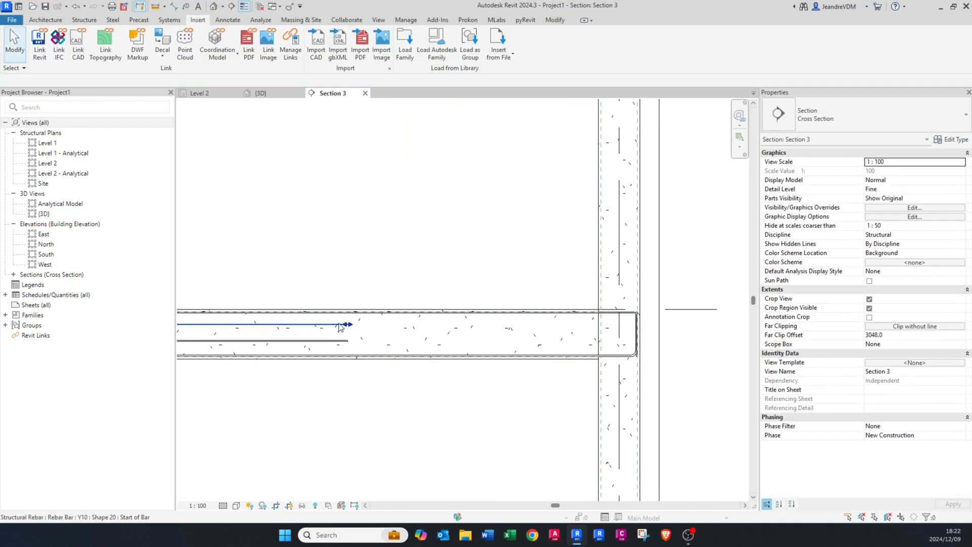
left_click(341, 325)
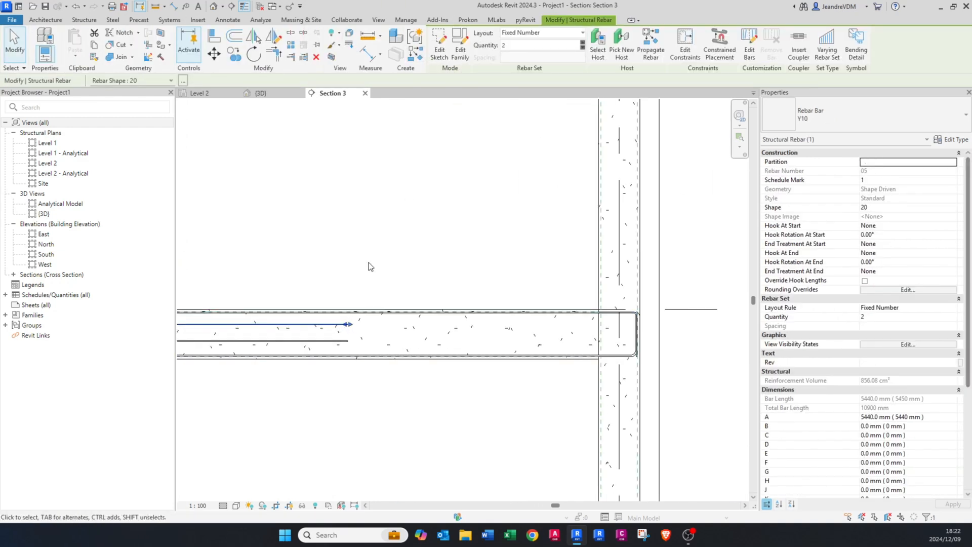
left_click(684, 49)
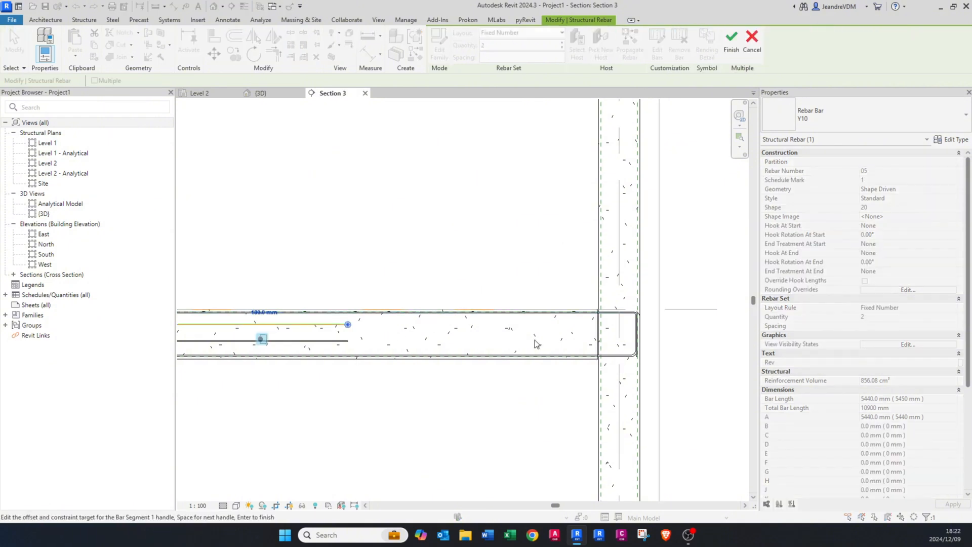
scroll(377, 335, "up", 1)
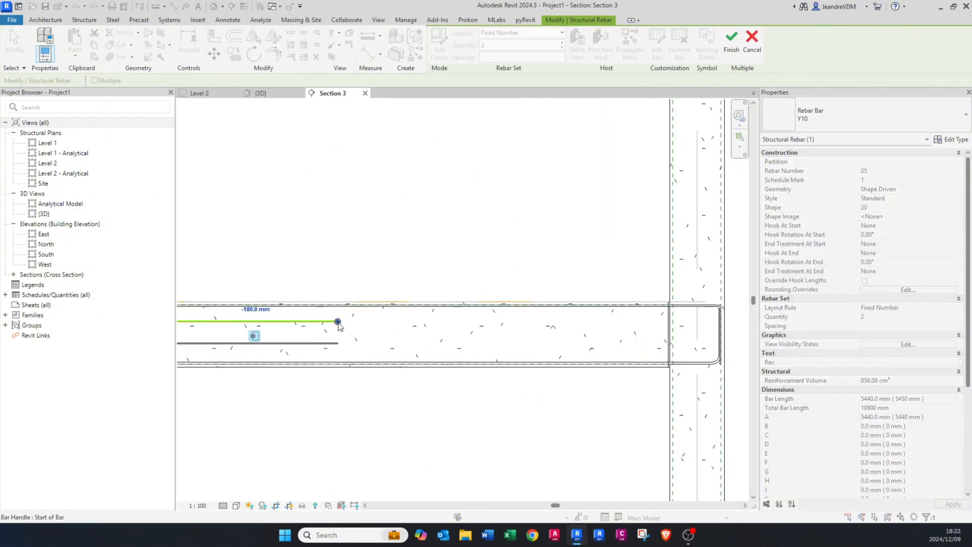
left_click(338, 322)
middle_click_drag(488, 342, 384, 343)
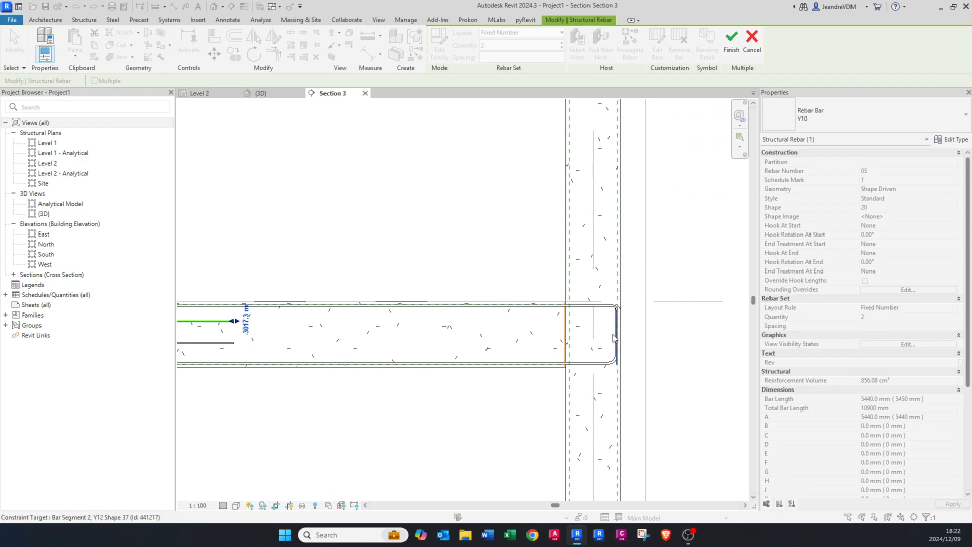
scroll(613, 335, "up", 2)
left_click(621, 269)
scroll(621, 269, "down", 3)
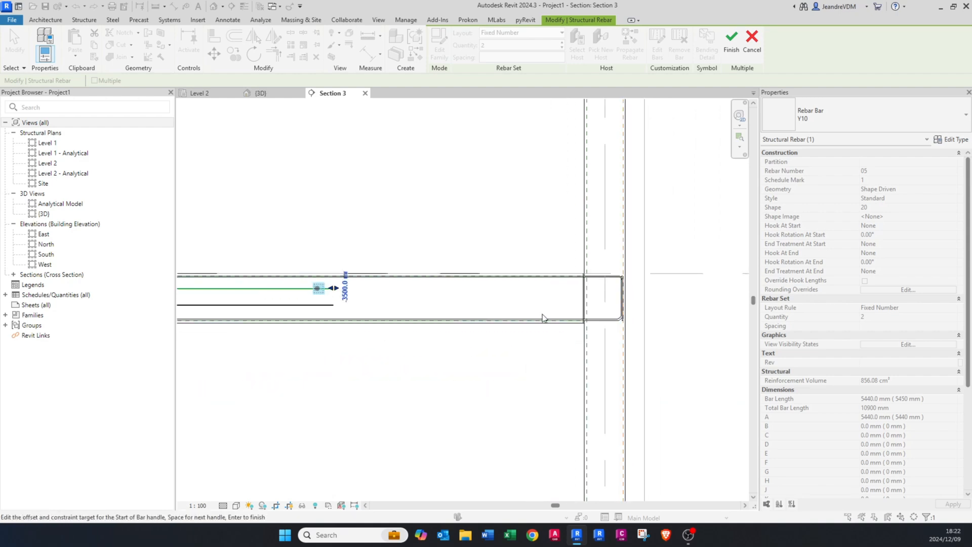
Step: Set the upper rebar set's end constraint offset to 0 mm and finish editing its constraints
scroll(340, 284, "up", 1)
left_click(352, 289)
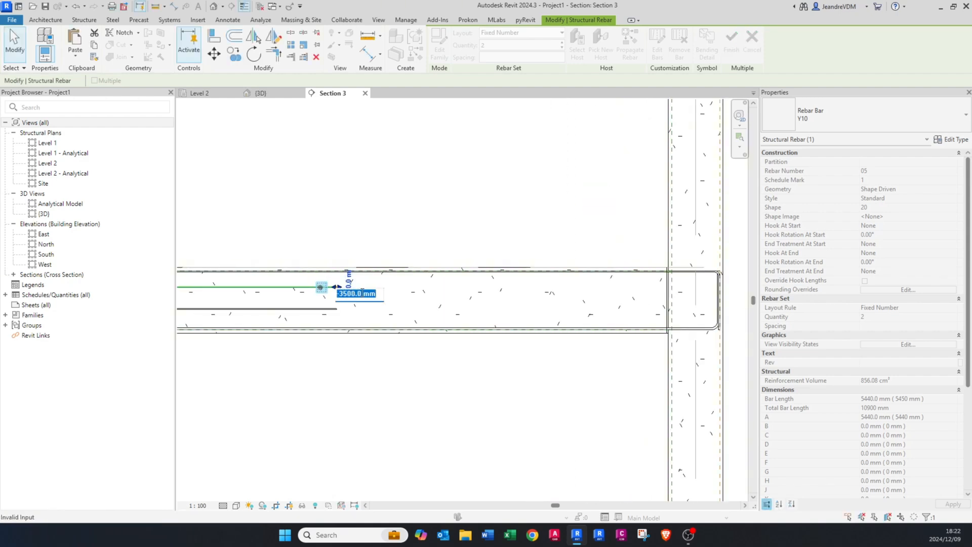
key("Return")
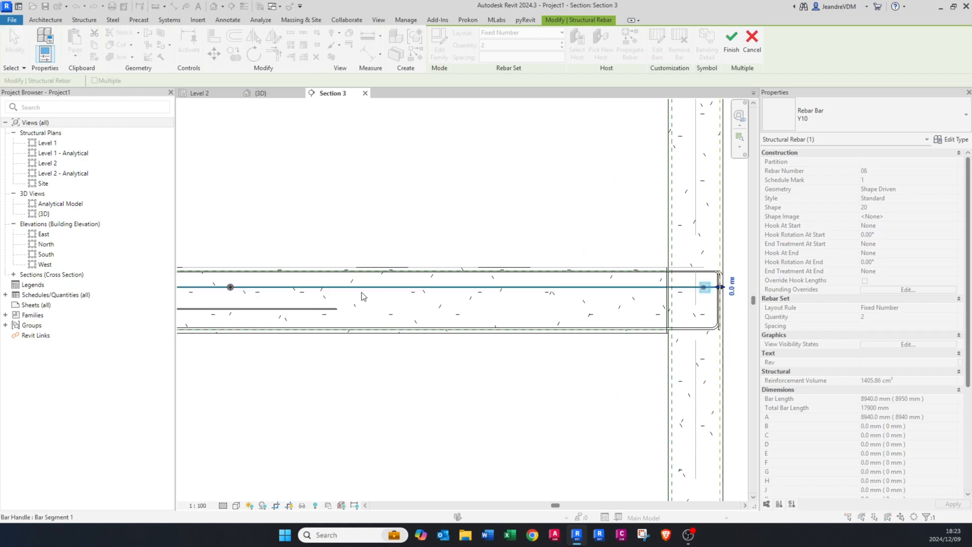
left_click(731, 50)
left_click(723, 292)
scroll(724, 293, "up", 1)
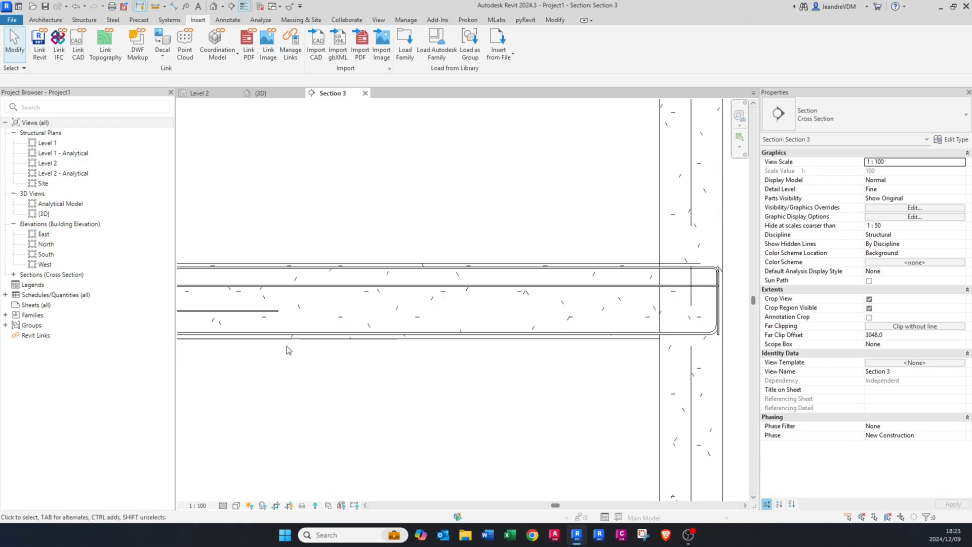
Step: Extend the second span's lower intermediate Y10 rebar set to the end column's outer cover with a 0 mm end constraint offset
left_click(276, 310)
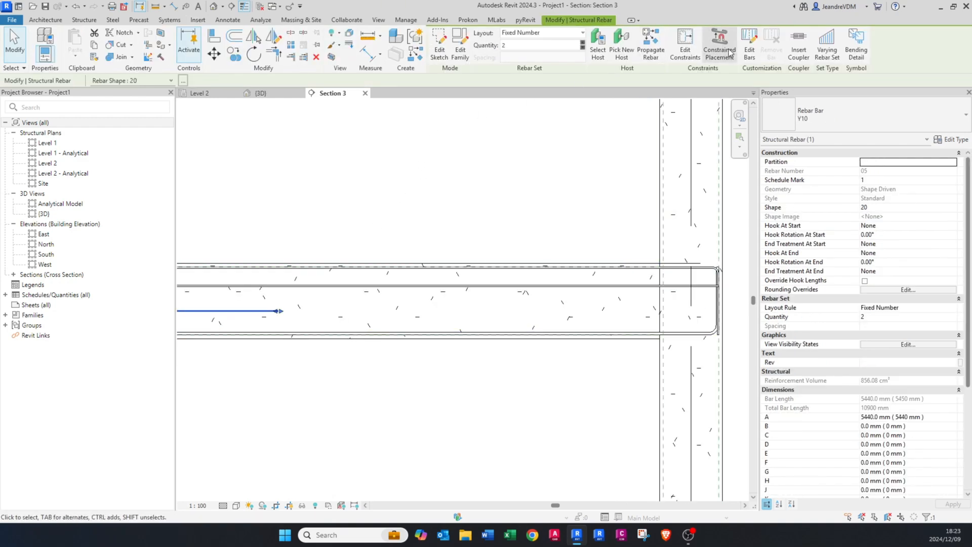
left_click(685, 48)
left_click(279, 309)
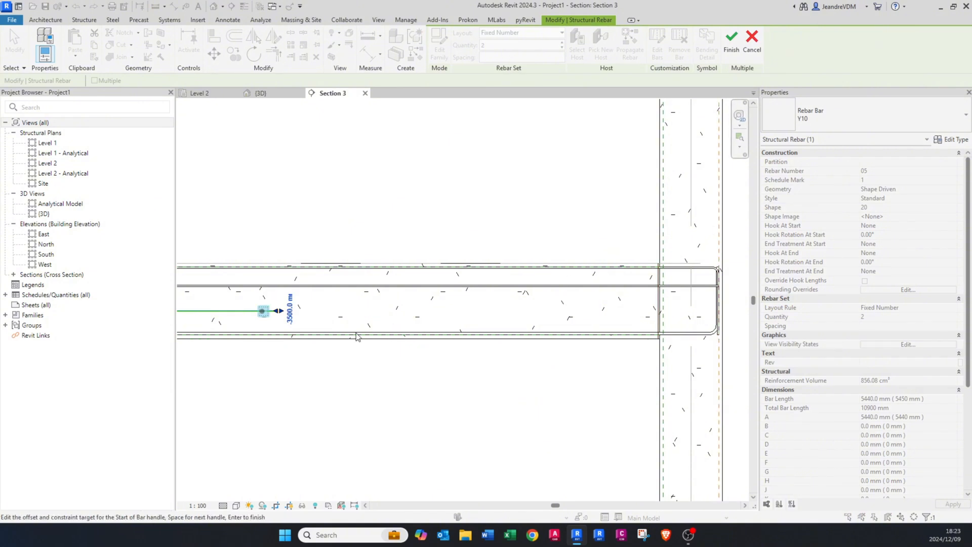
left_click(289, 308)
type("0")
key("Return")
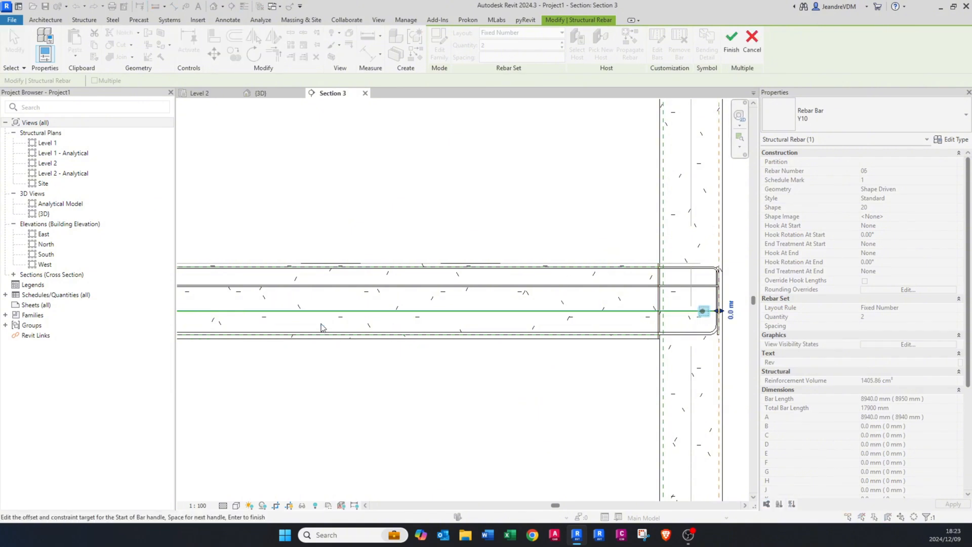
left_click(726, 52)
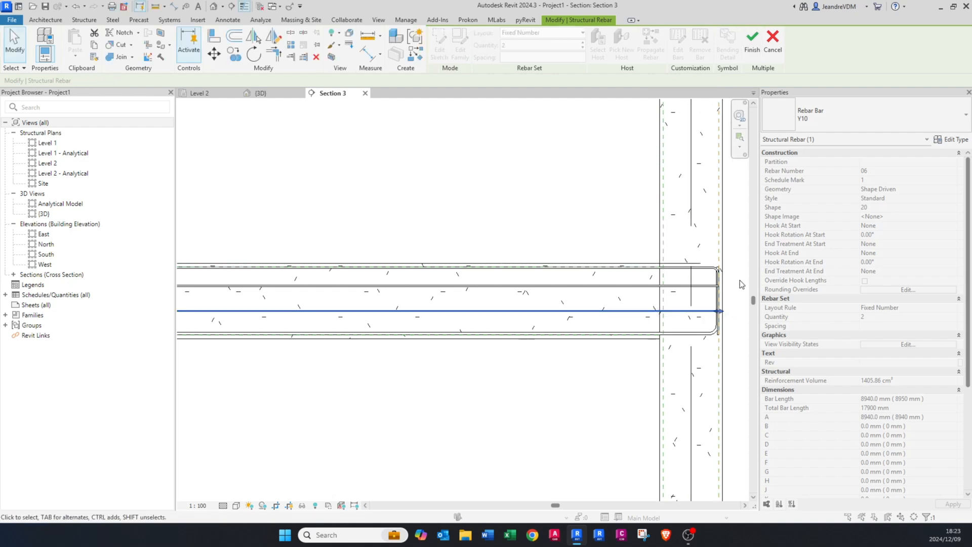
scroll(703, 327, "up", 5)
key("Escape")
Step: In the Level 2 plan, start placing rebar in the 300 x 600 mm beam with rebar shape 60
scroll(704, 326, "down", 6)
scroll(704, 326, "down", 3)
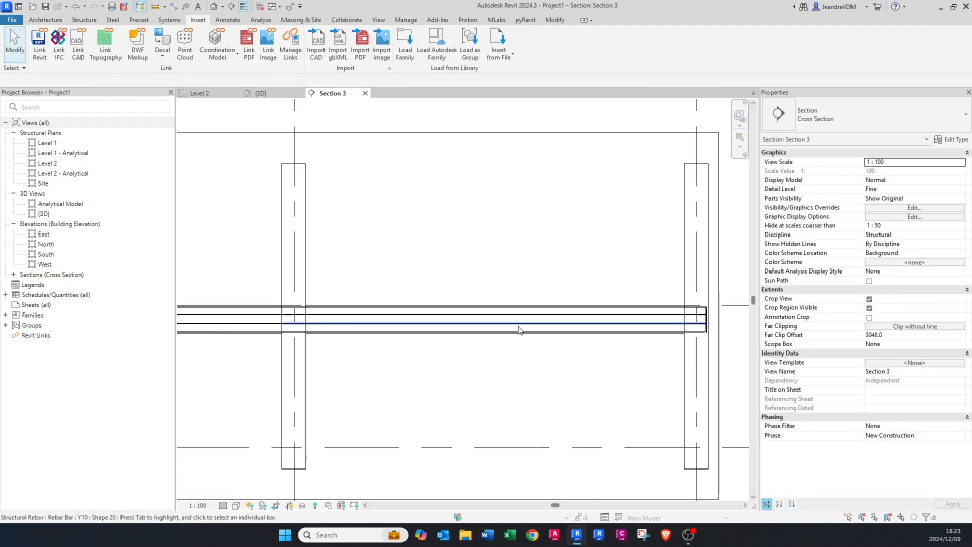
middle_click_drag(395, 327, 497, 337)
scroll(501, 340, "down", 5)
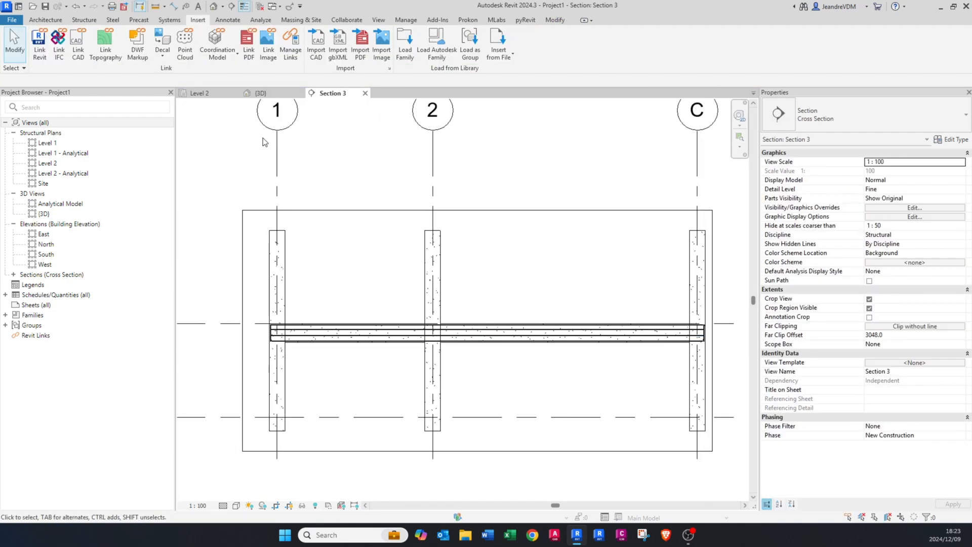
left_click(212, 93)
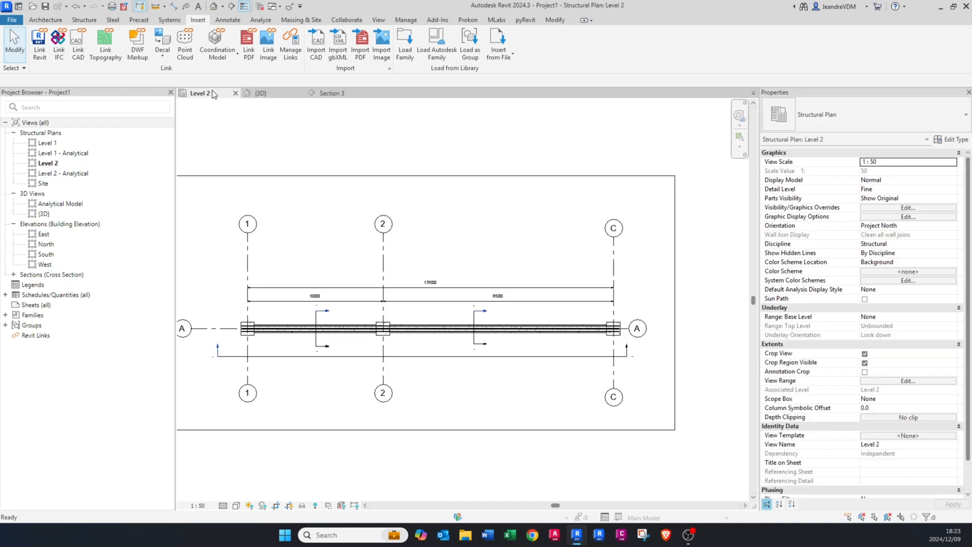
middle_click_drag(338, 260, 360, 314)
scroll(297, 341, "up", 8)
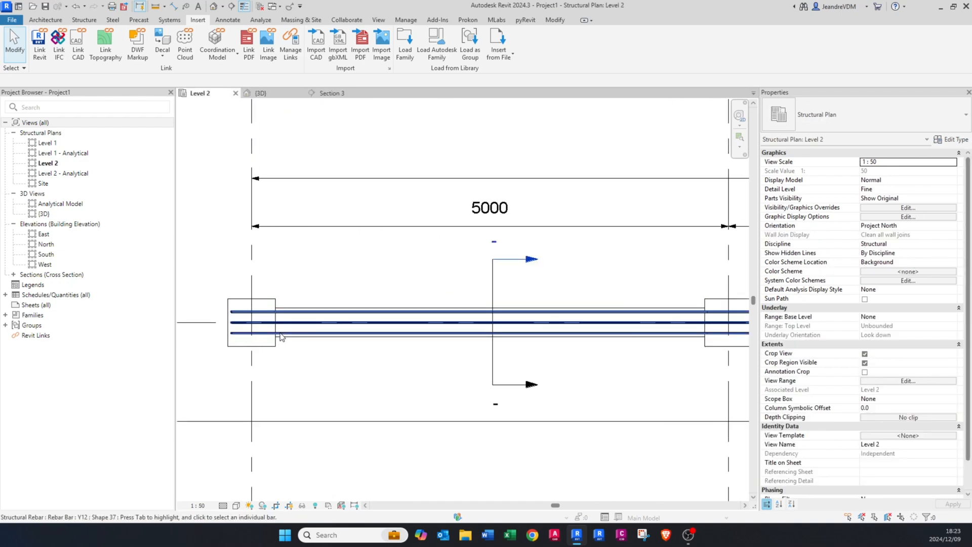
left_click(303, 303)
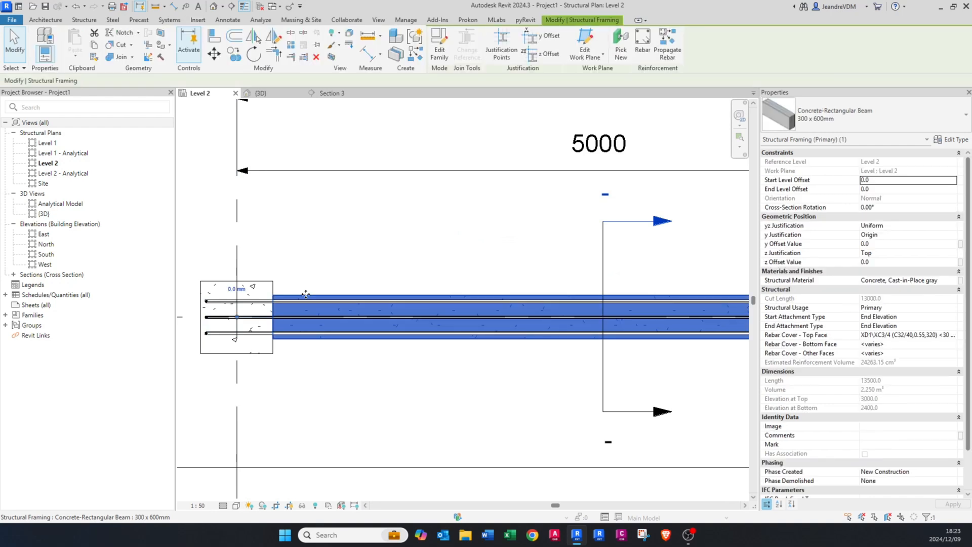
left_click(643, 46)
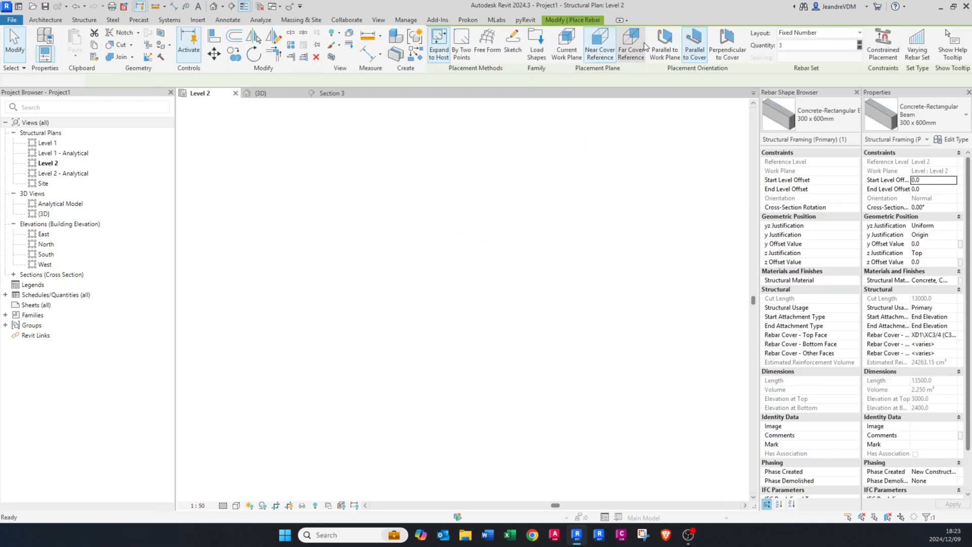
scroll(825, 296, "down", 8)
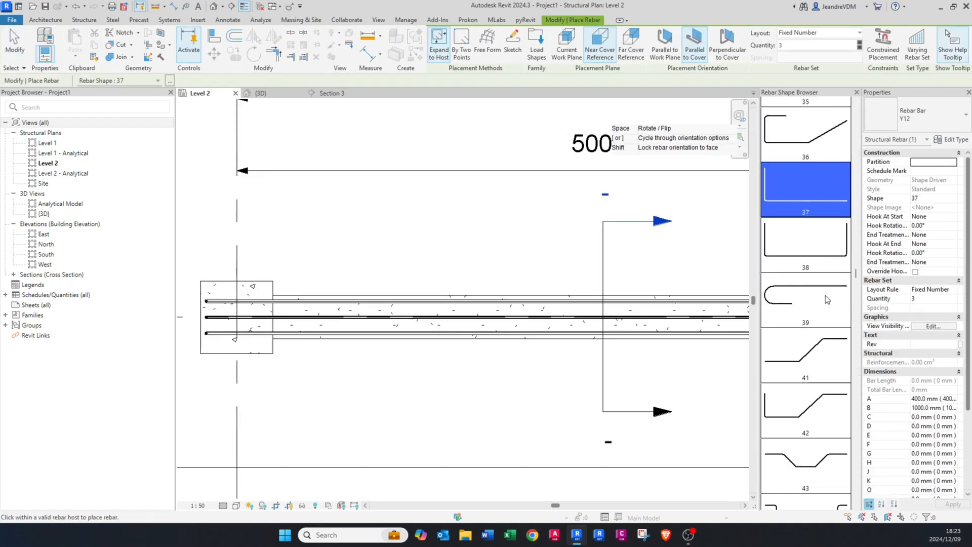
scroll(825, 298, "down", 5)
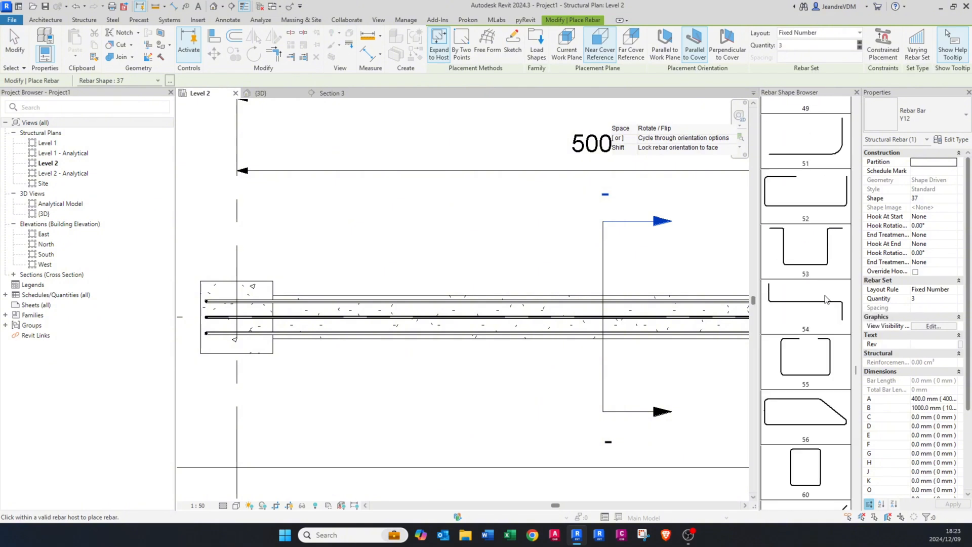
left_click(821, 296)
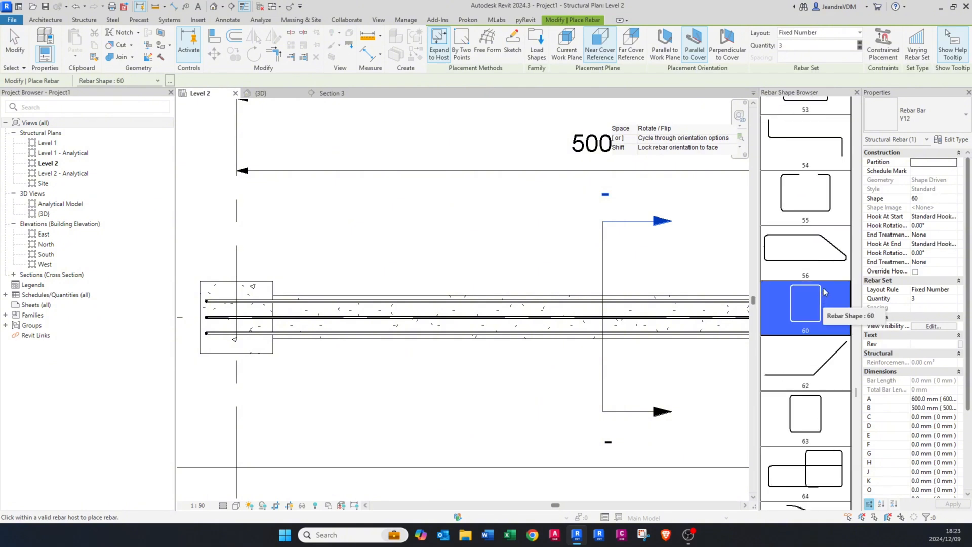
Step: Set the rebar orientation to Perpendicular to Cover and the layout to Maximum Spacing at 200 mm
middle_click_drag(403, 297, 365, 306)
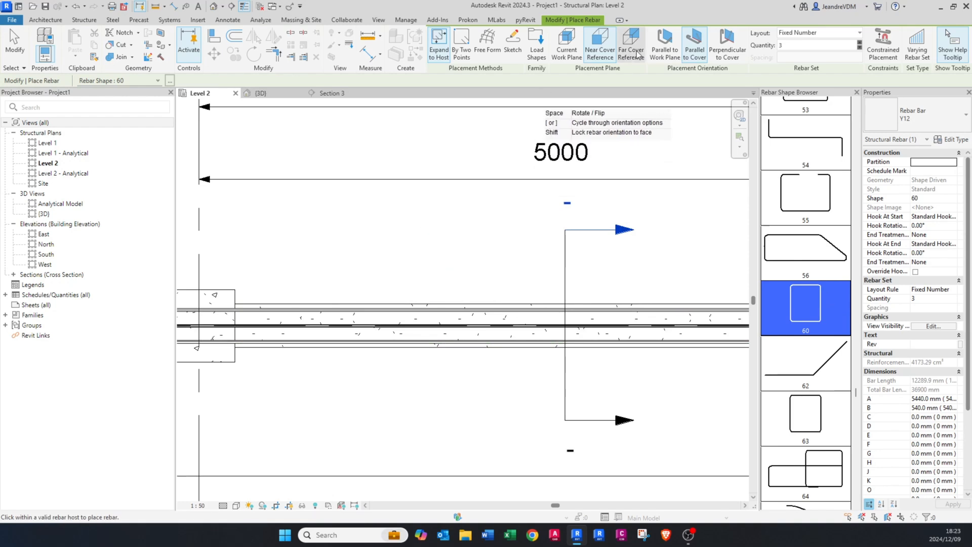
left_click(674, 48)
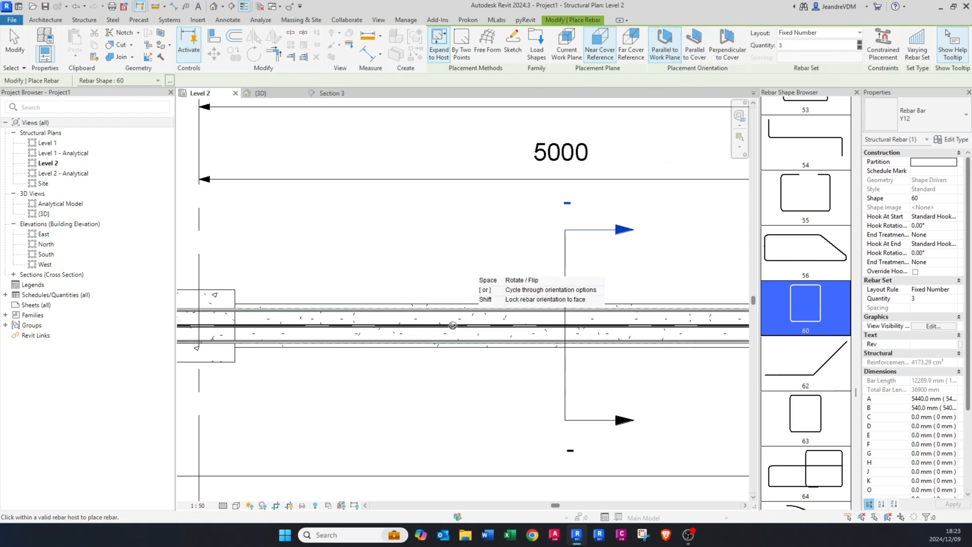
left_click(728, 46)
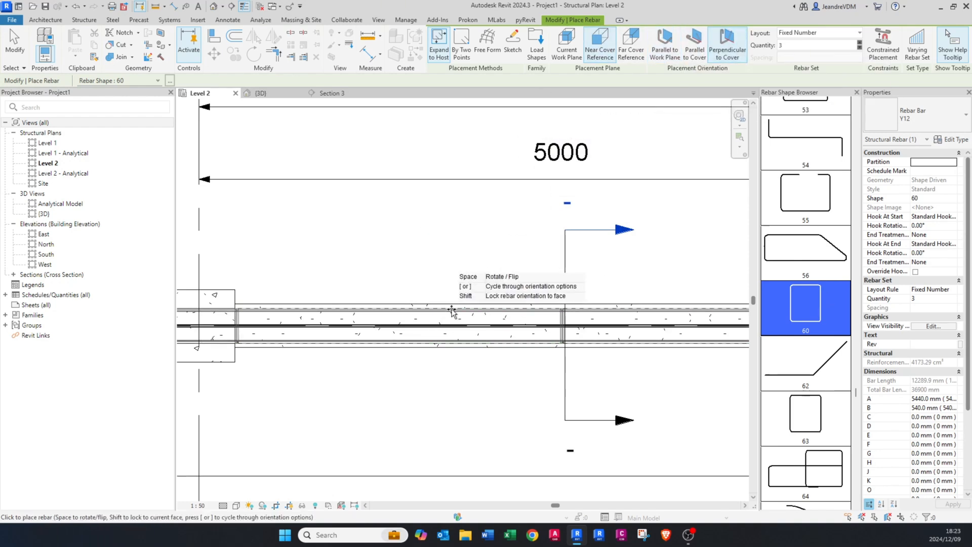
left_click(808, 34)
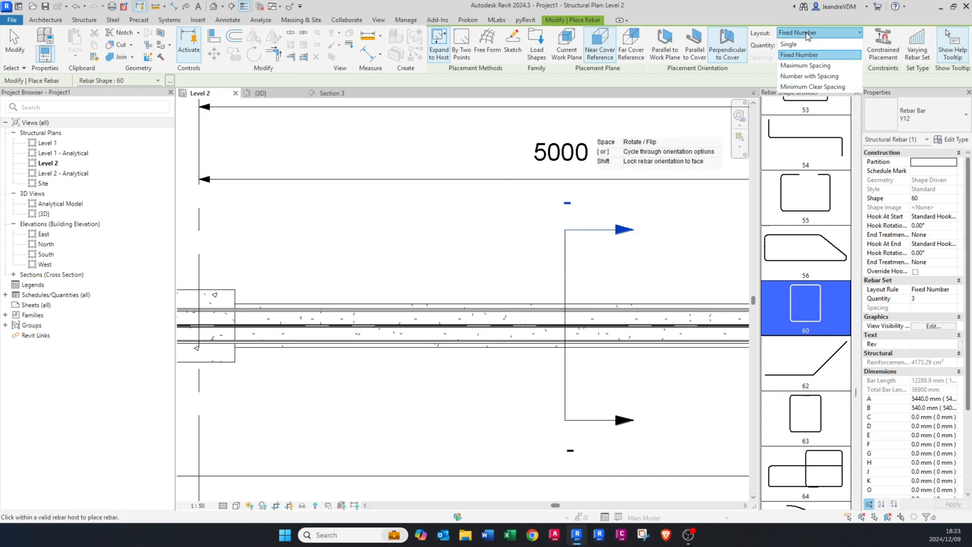
left_click(805, 65)
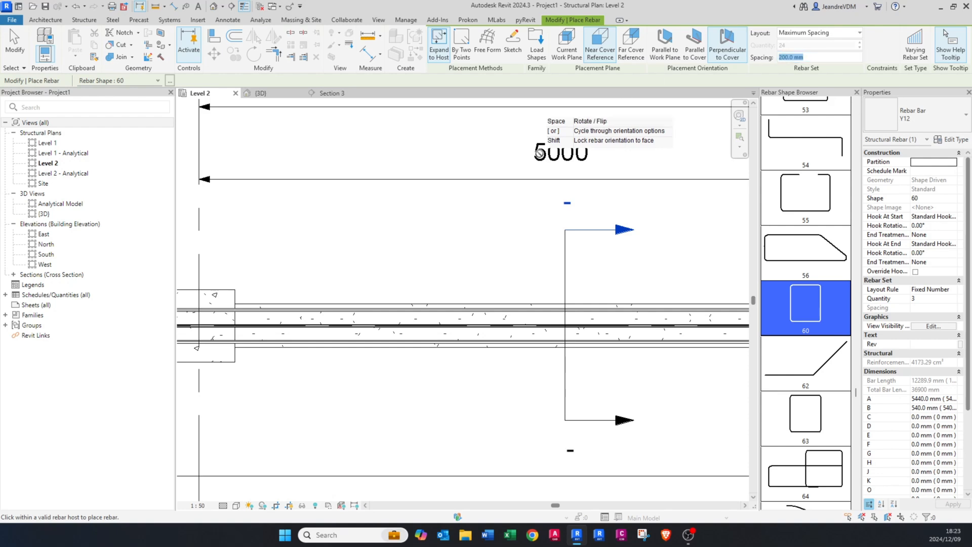
Step: Place the shape 60 link set at 200 mm spacing in the beam span between grids 1 and 2
scroll(416, 340, "down", 3)
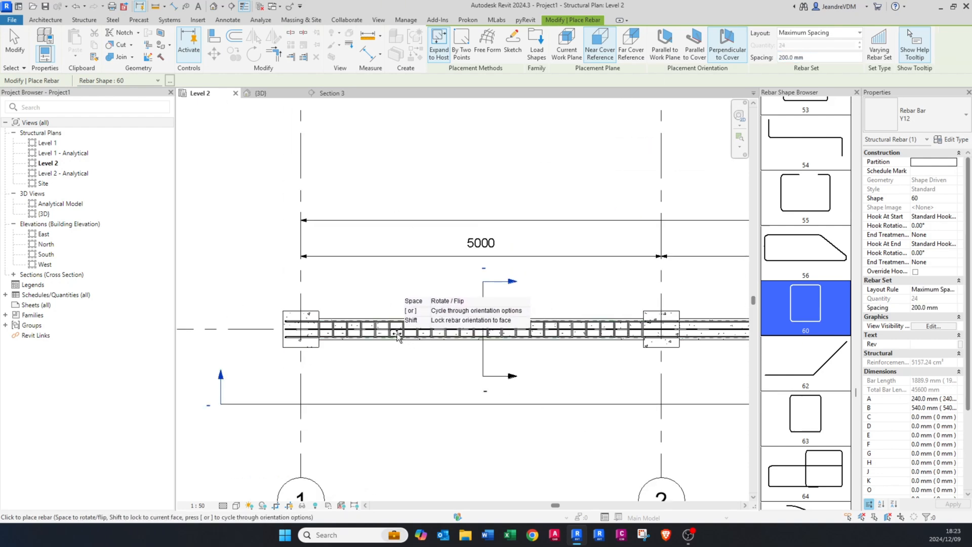
scroll(394, 334, "down", 2)
scroll(549, 336, "up", 3)
scroll(349, 354, "up", 7)
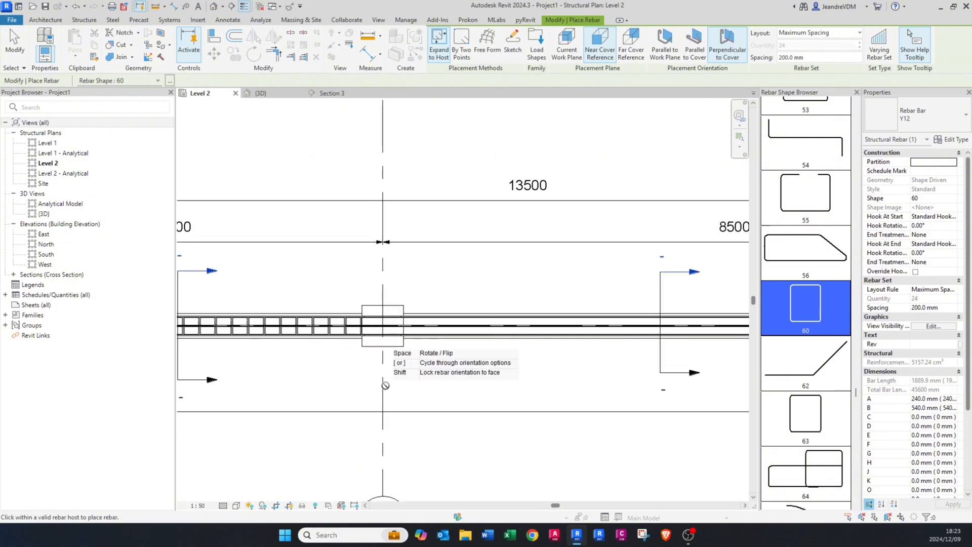
Step: Place the shape 60 links at 200 mm spacing in the second span between grids 2 and C, and end rebar placement
scroll(334, 336, "down", 4)
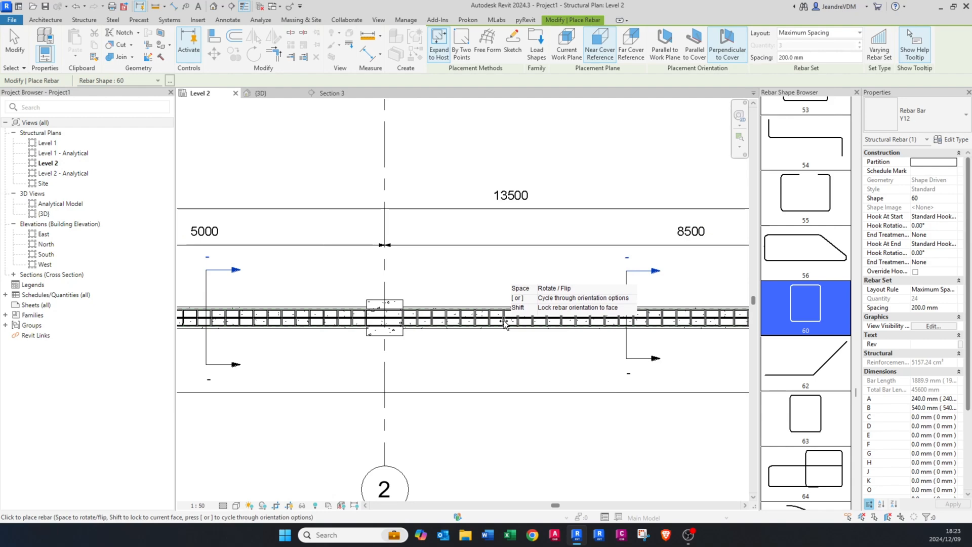
scroll(500, 324, "down", 2)
middle_click_drag(639, 327, 470, 330)
scroll(610, 322, "up", 2)
key("Escape")
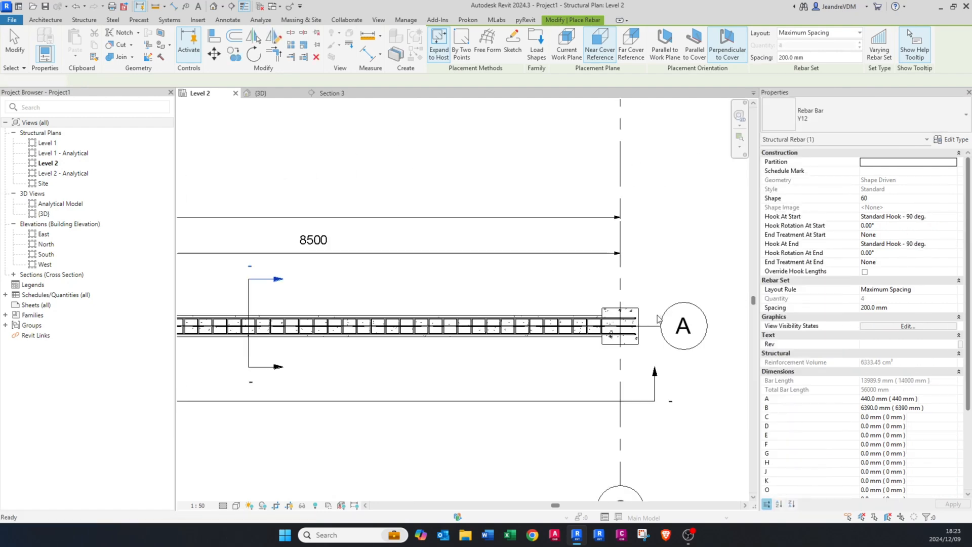
key("Escape")
Step: Open the 3D view and turn off its Grids and Levels annotation categories
scroll(657, 317, "down", 2)
left_click(293, 95)
middle_click_drag(481, 339, 441, 345, "shift")
middle_click_drag(442, 345, 445, 299)
scroll(444, 299, "down", 2)
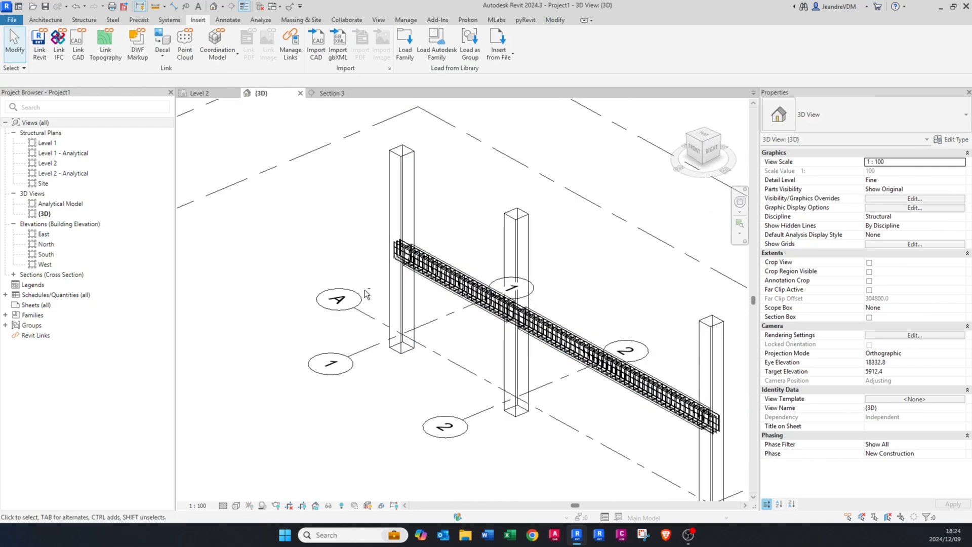
middle_click_drag(365, 295, 409, 295, "shift")
key("g")
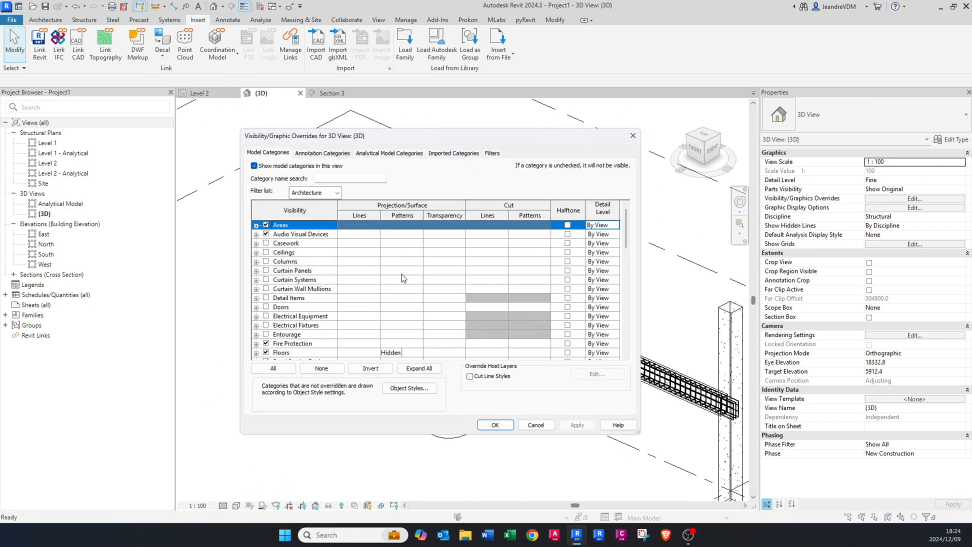
left_click(329, 153)
left_click(300, 289)
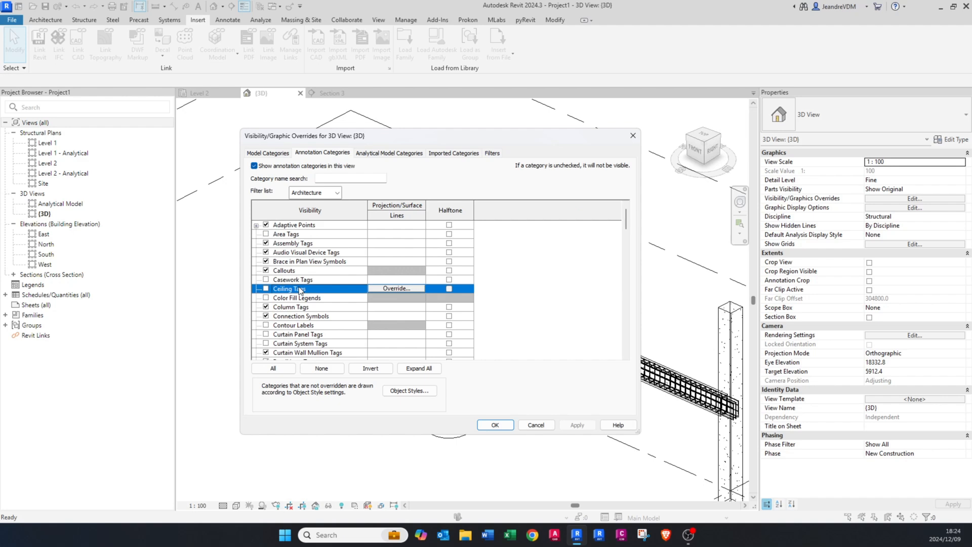
type("gr")
left_click(292, 307)
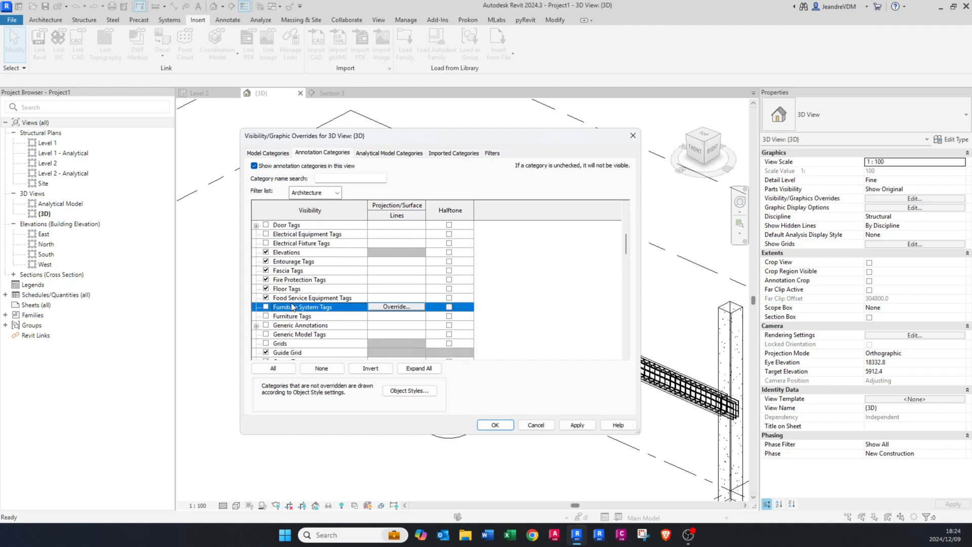
type("l")
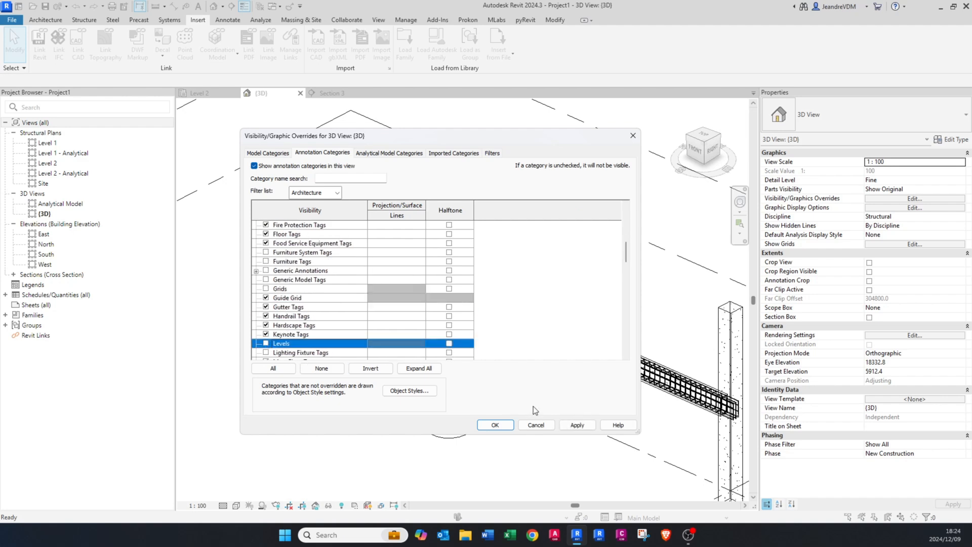
left_click(495, 424)
Step: Examine the beam's rebar cage in 3D at the end column and around the middle column
scroll(476, 319, "down", 2)
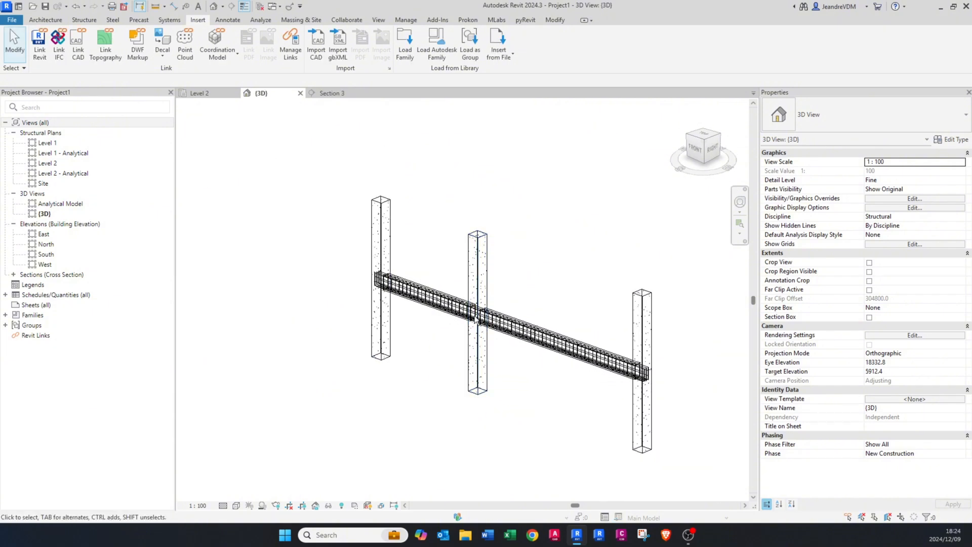
scroll(475, 318, "up", 6)
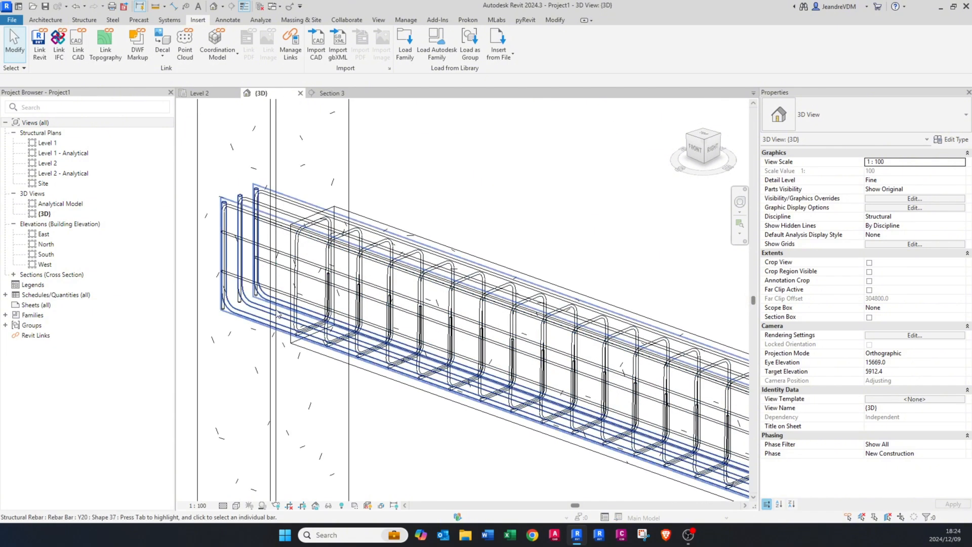
scroll(474, 319, "down", 4)
mouse_move(397, 456)
middle_mouse_down("shift")
mouse_move(503, 449)
mouse_move(637, 410)
mouse_move(395, 443)
middle_mouse_up("shift")
scroll(277, 375, "up", 2)
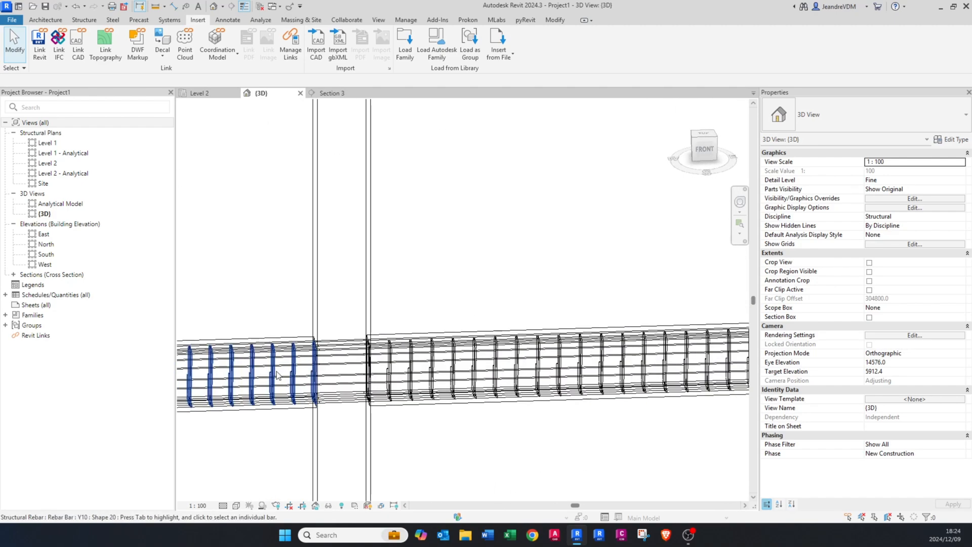
scroll(332, 347, "up", 2)
scroll(320, 349, "down", 2)
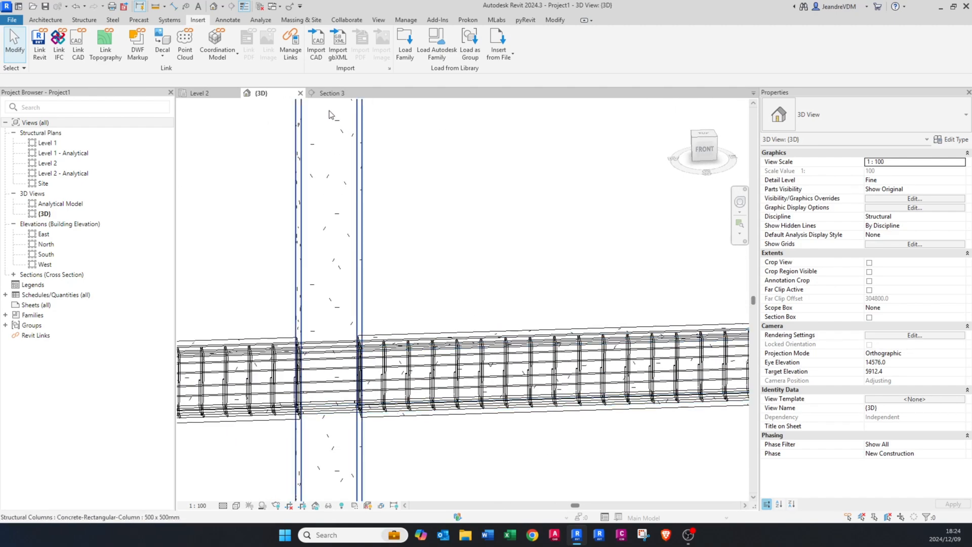
Step: In the Level 2 plan, start placing rebar in the 300 x 600 mm beam with bar type Y32
left_click(201, 95)
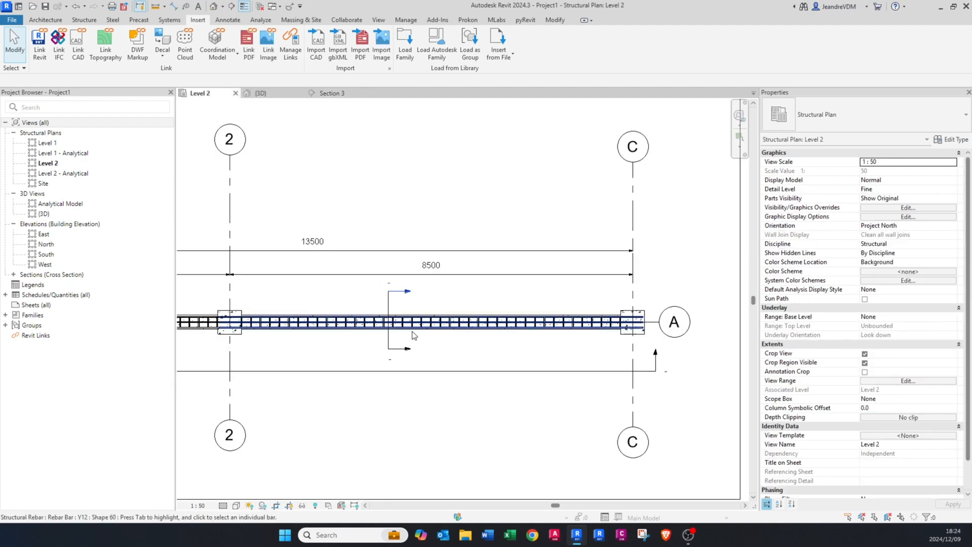
scroll(458, 323, "up", 5)
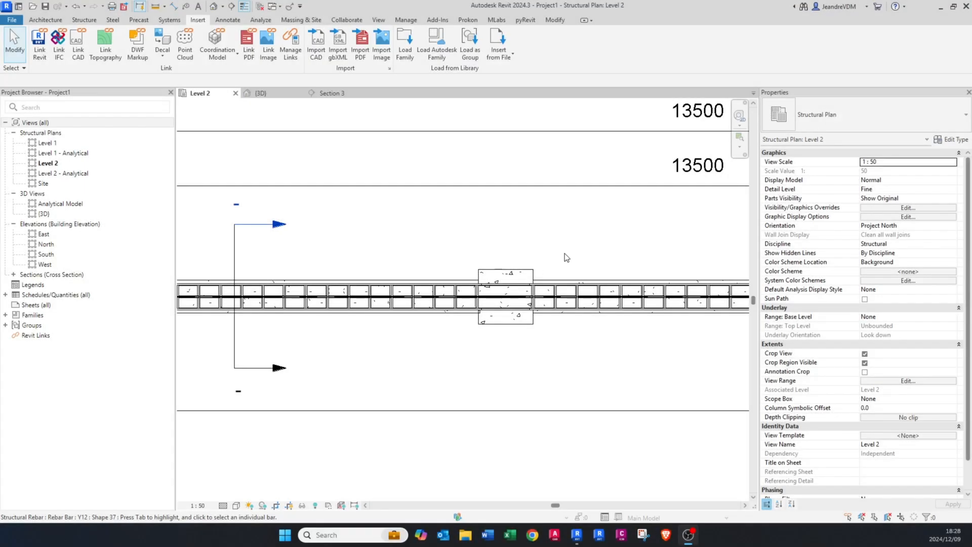
scroll(560, 253, "down", 2)
middle_click_drag(560, 253, 557, 270)
scroll(540, 273, "up", 4)
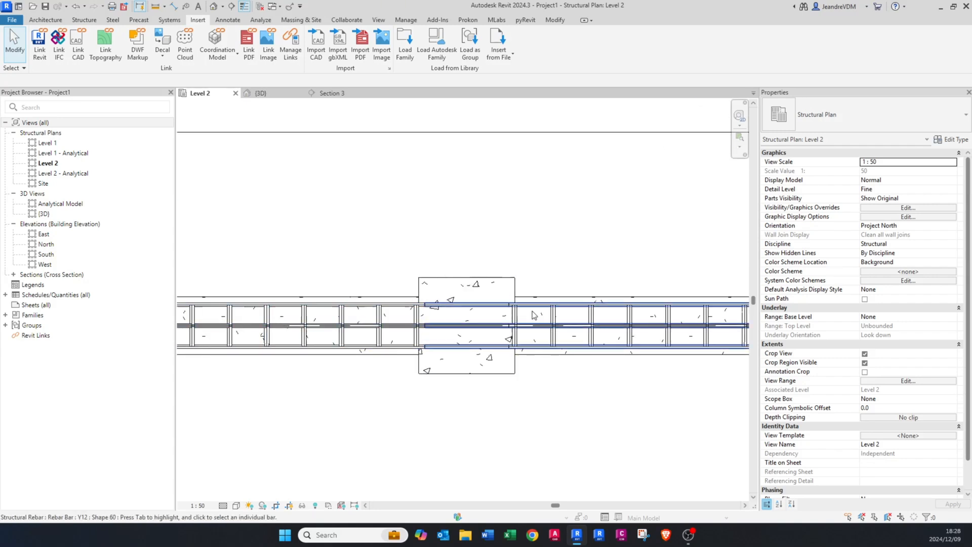
scroll(408, 313, "up", 3)
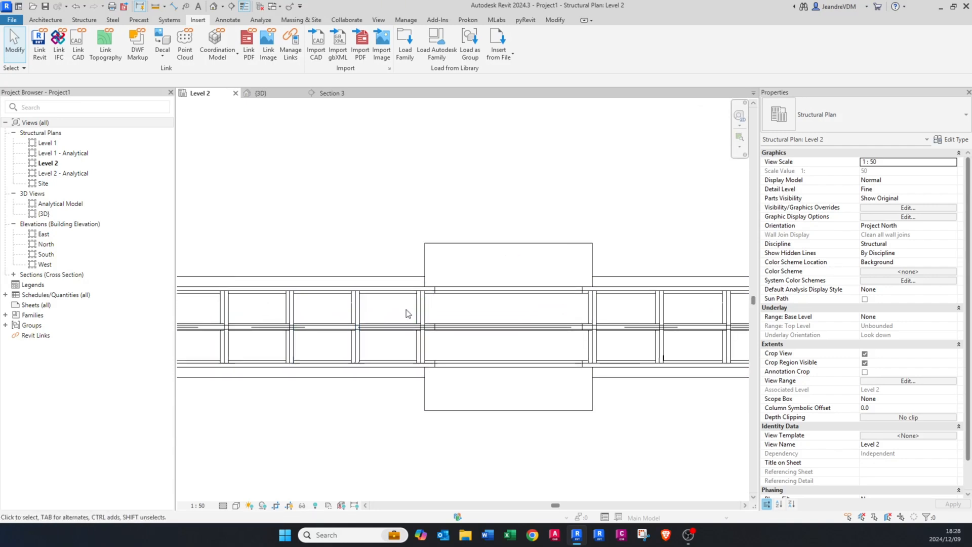
left_click(399, 277)
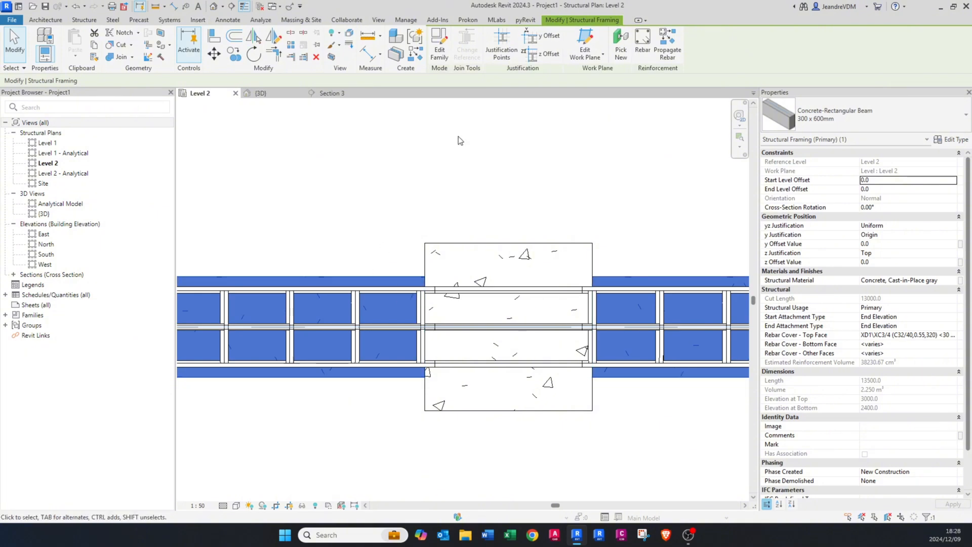
left_click(640, 46)
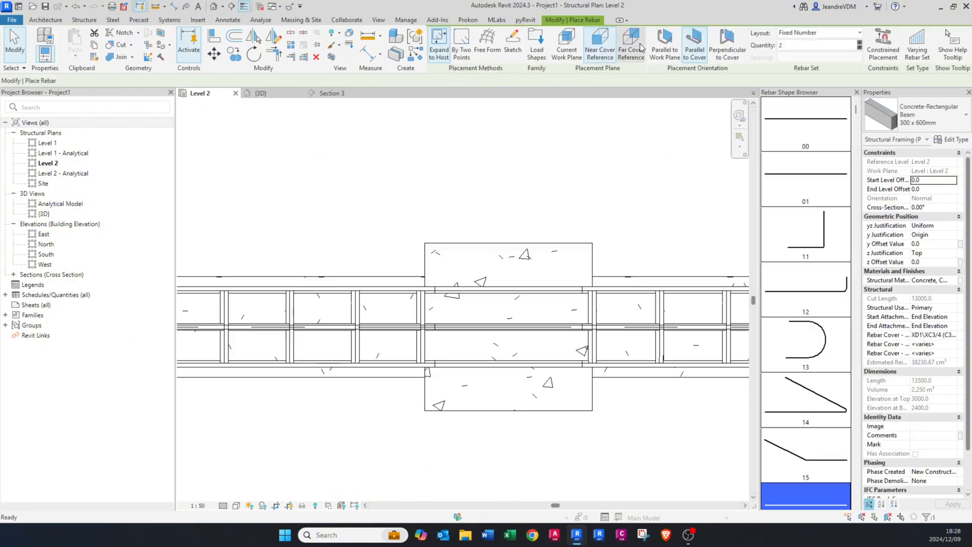
left_click(943, 121)
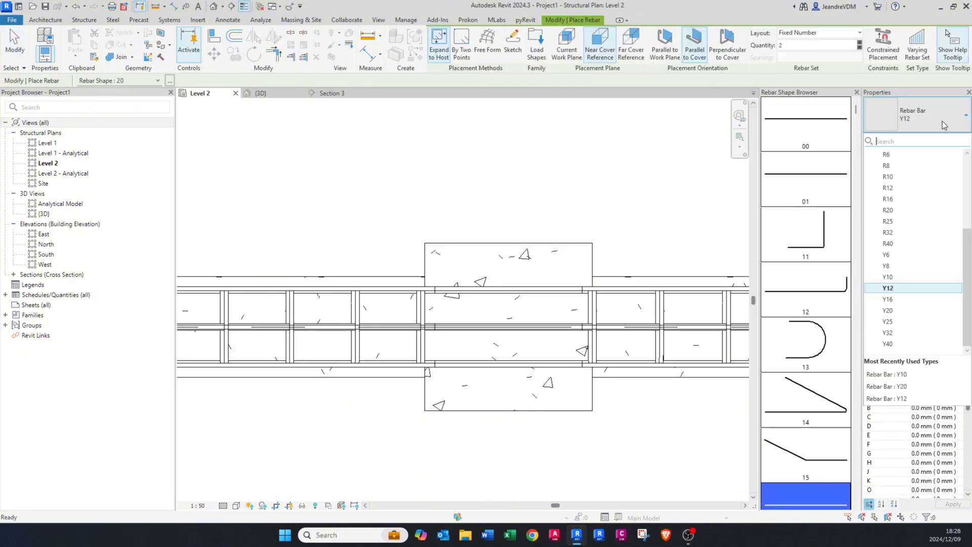
left_click(900, 330)
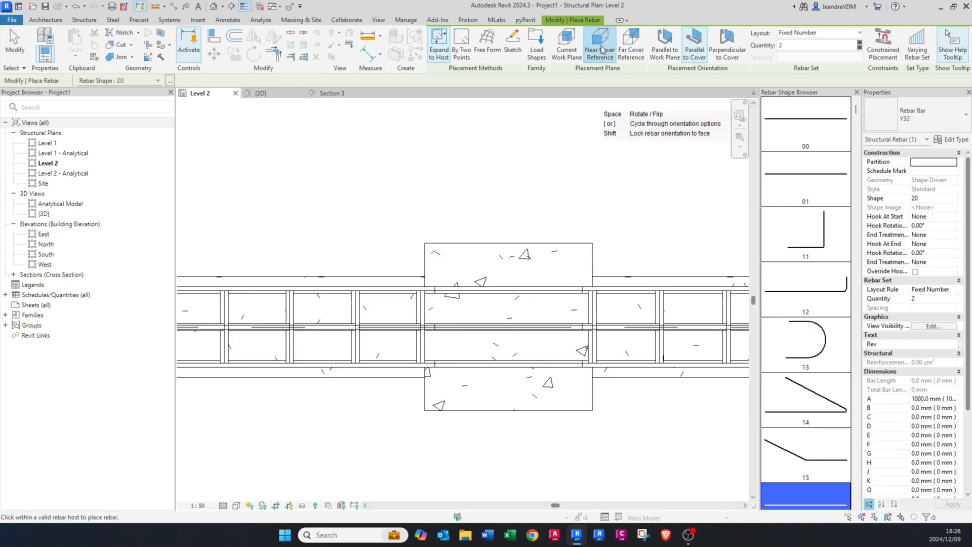
Step: Place a Fixed Number set of 2 Y32 shape 20 bars parallel to cover in the span between grids 1 and 2
left_click(799, 33)
left_click(801, 35)
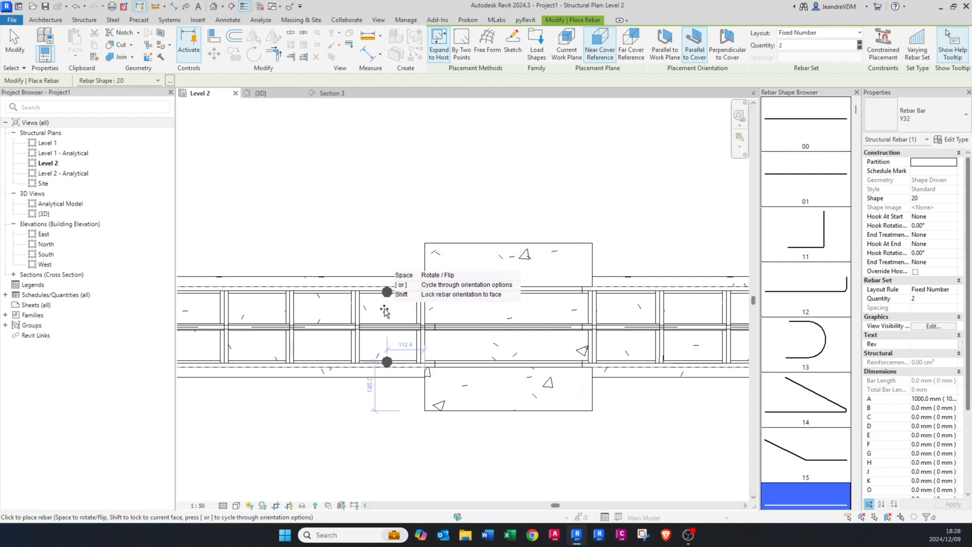
scroll(373, 312, "up", 1)
scroll(373, 313, "up", 1)
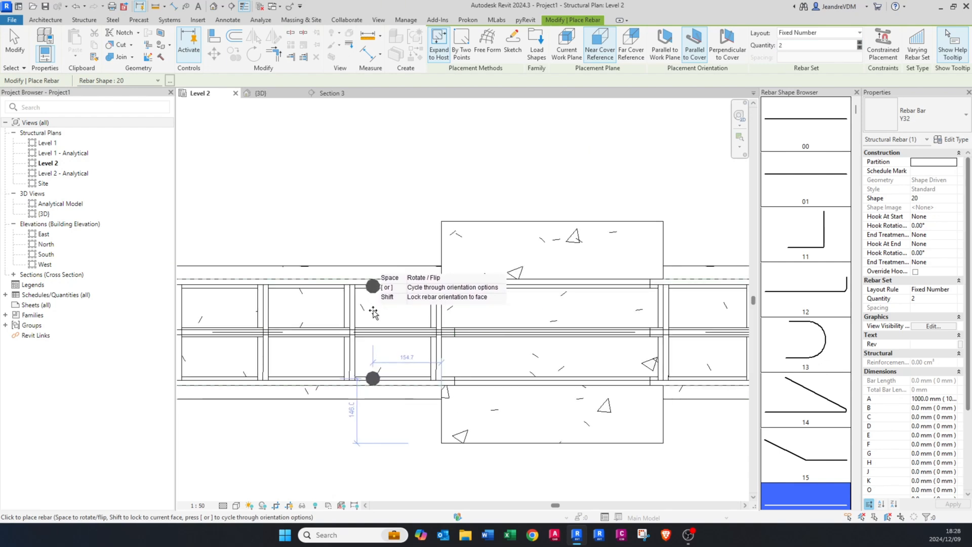
scroll(373, 313, "up", 1)
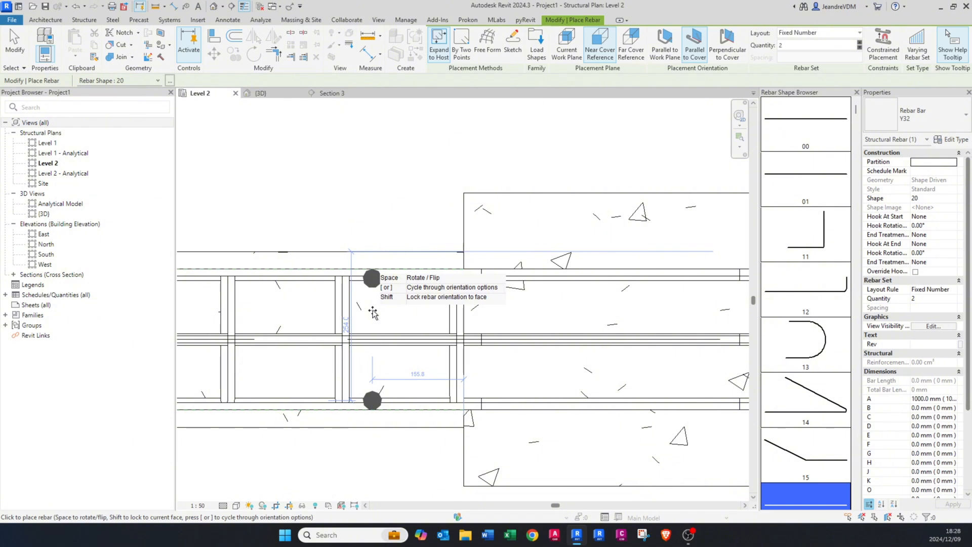
left_click(373, 312)
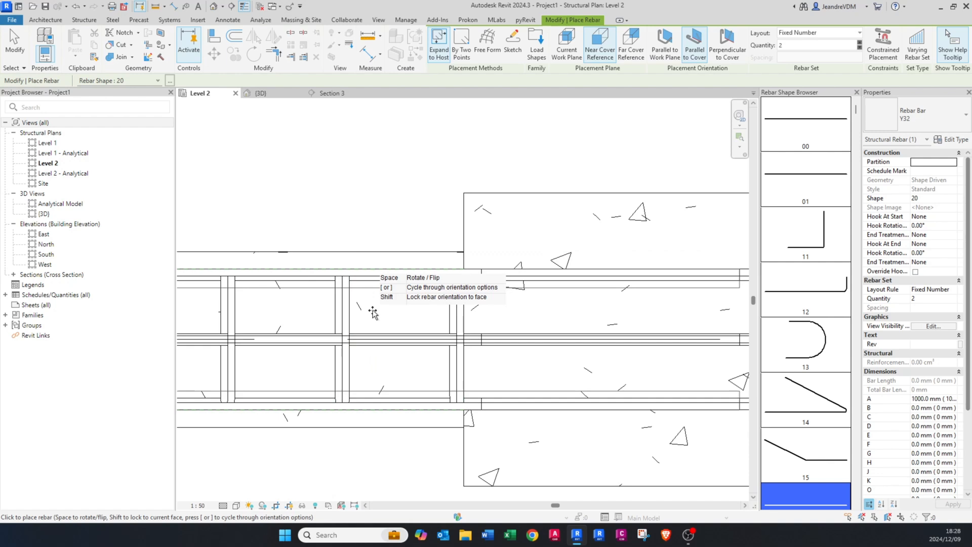
scroll(373, 312, "down", 2)
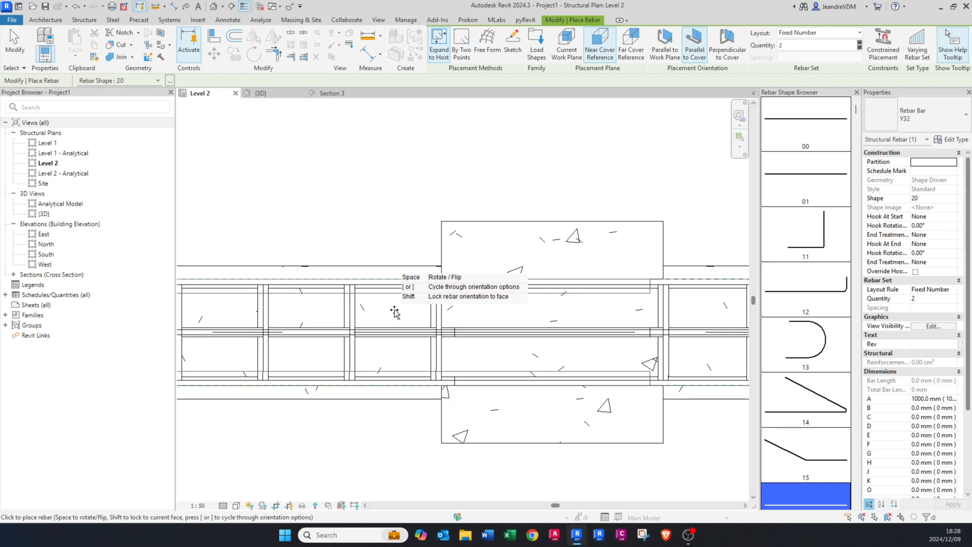
key("Escape")
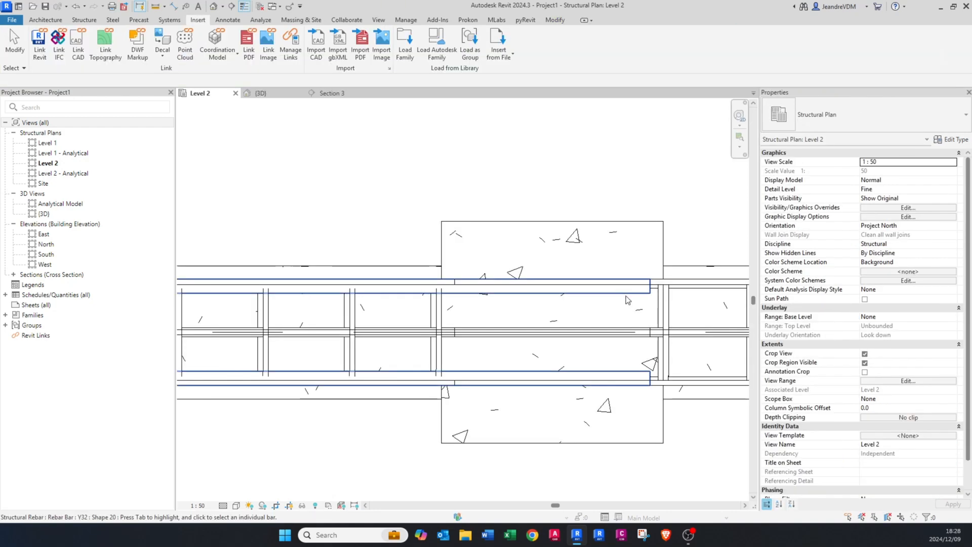
left_click(626, 298)
scroll(625, 296, "down", 3)
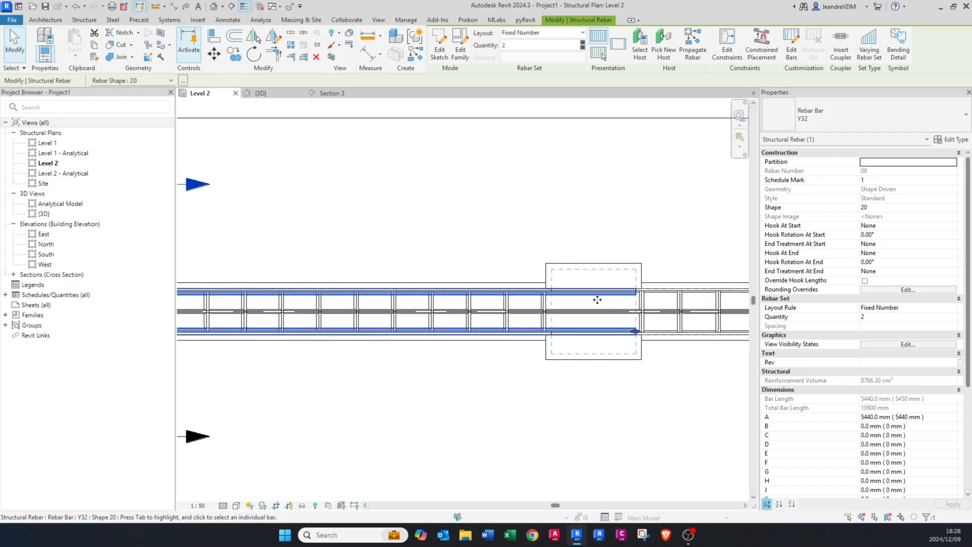
key("Escape")
scroll(479, 314, "down", 1)
middle_click_drag(425, 318, 393, 324)
scroll(646, 322, "up", 1)
scroll(557, 329, "up", 2)
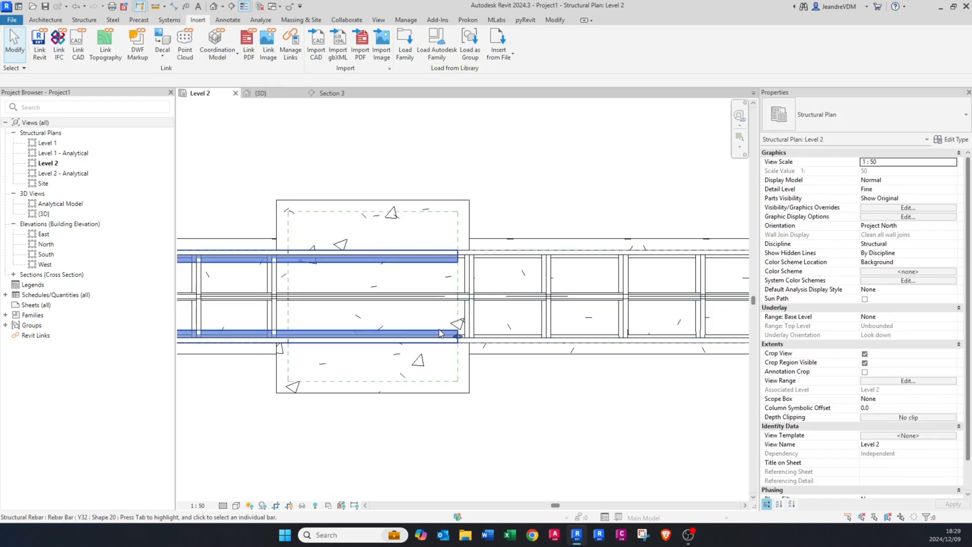
Step: Edit the constraints of the Y32 bars and offset their end at the middle column by 1500 mm into the second span
left_click(404, 326)
scroll(405, 324, "down", 2)
middle_click_drag(408, 324, 476, 329)
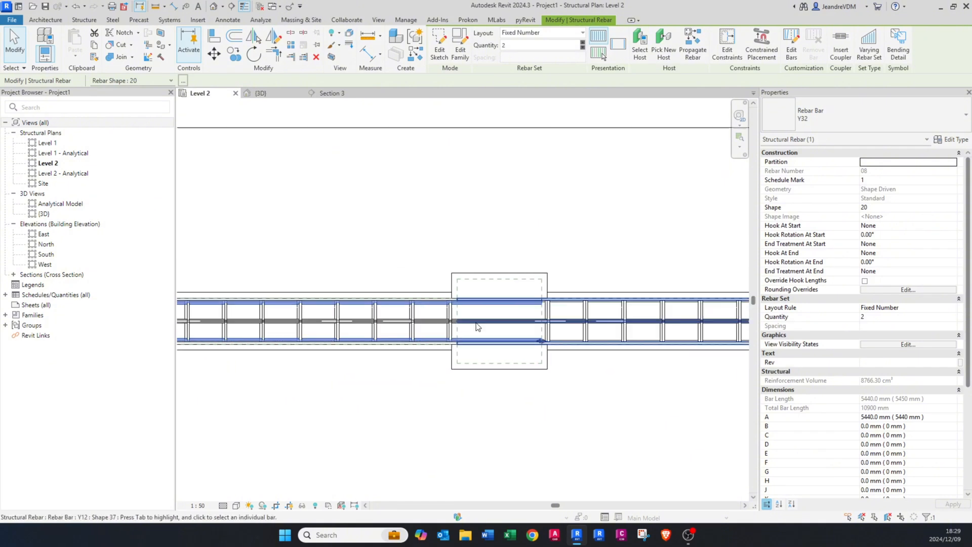
scroll(475, 329, "down", 1)
middle_click_drag(492, 296, 434, 311)
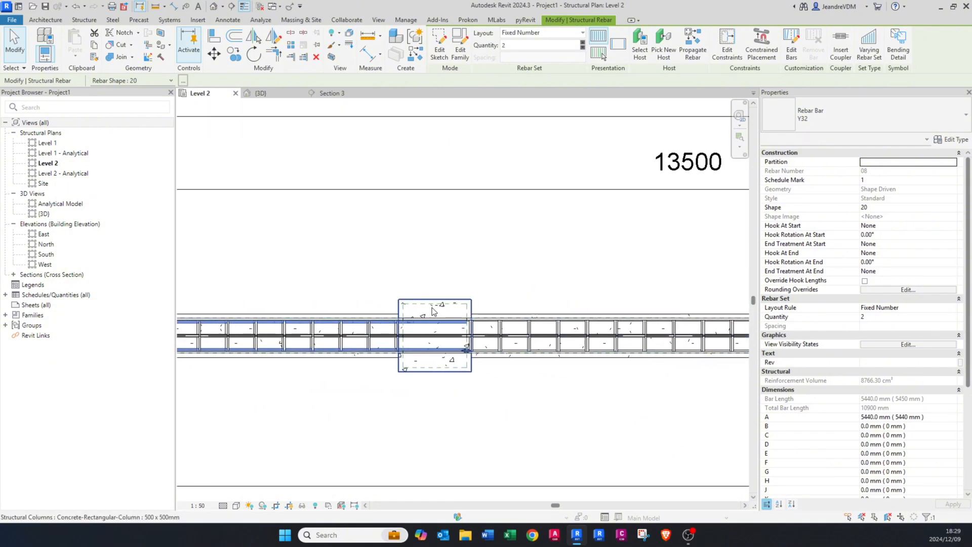
scroll(431, 307, "up", 3)
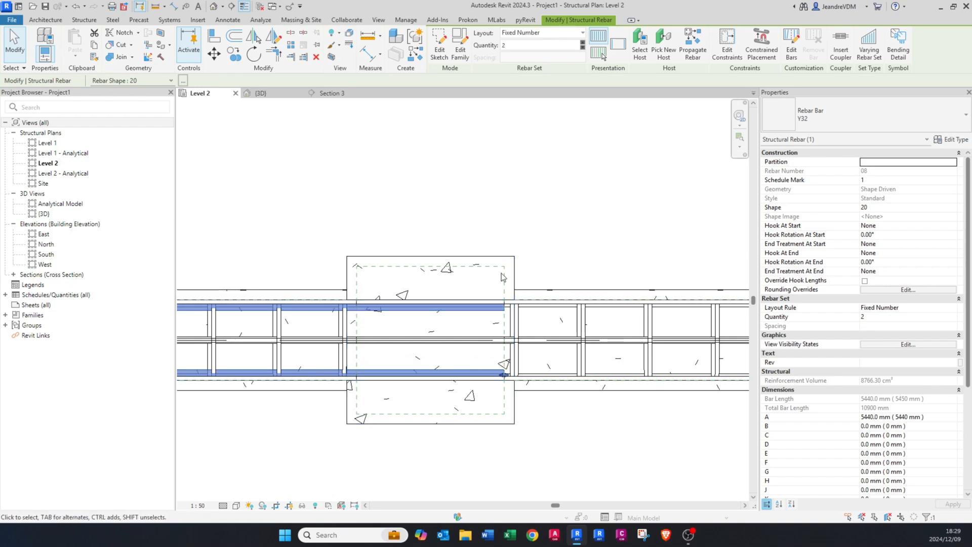
left_click(732, 50)
scroll(504, 372, "up", 2)
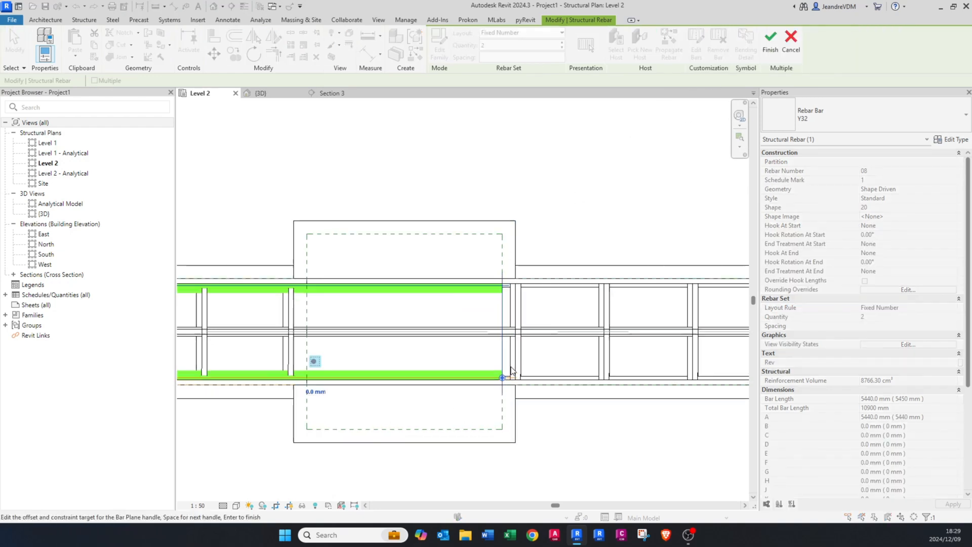
left_click(501, 380)
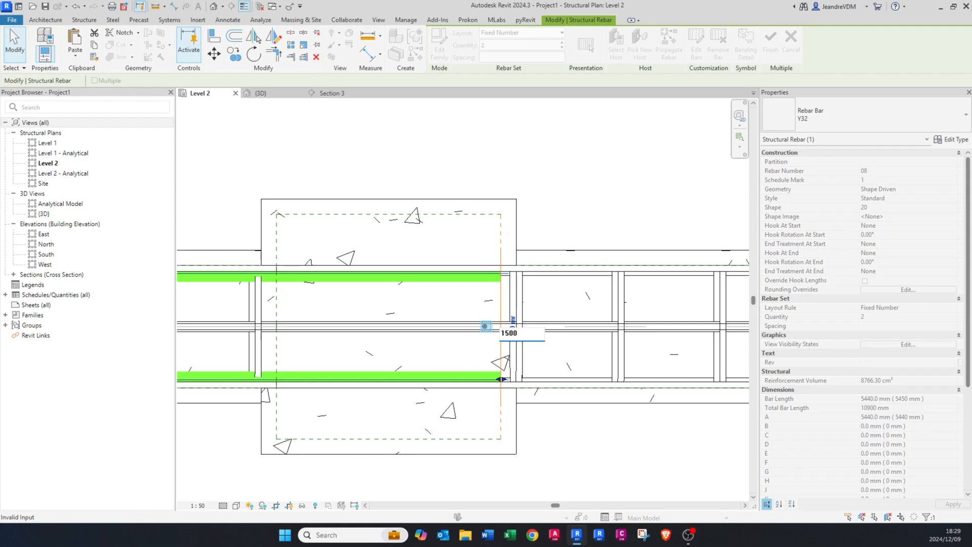
key("Return")
Step: Retarget the start constraint of the Y32 bars to the cover on the middle column's first-span face
scroll(523, 276, "down", 4)
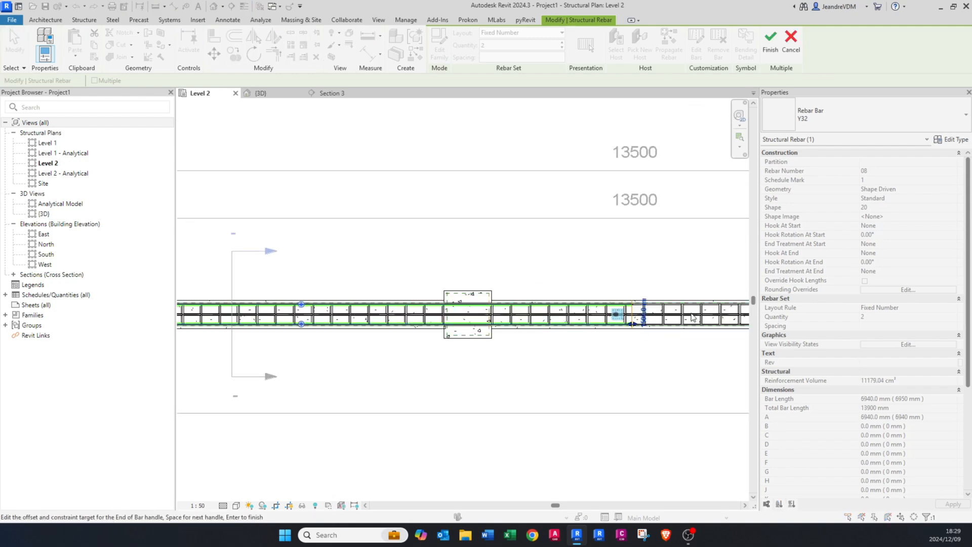
scroll(692, 317, "up", 2)
scroll(449, 386, "up", 3)
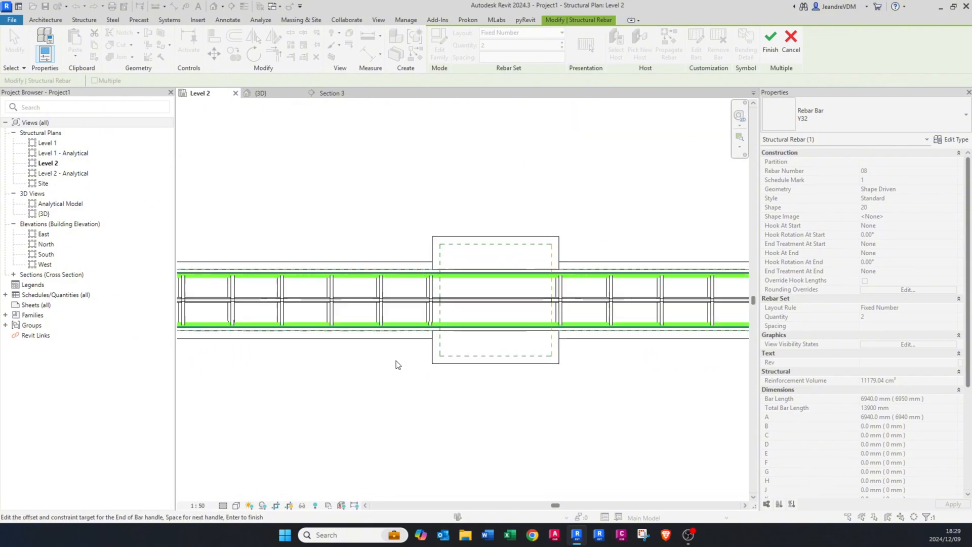
scroll(399, 367, "down", 2)
scroll(530, 372, "down", 1)
scroll(258, 370, "up", 4)
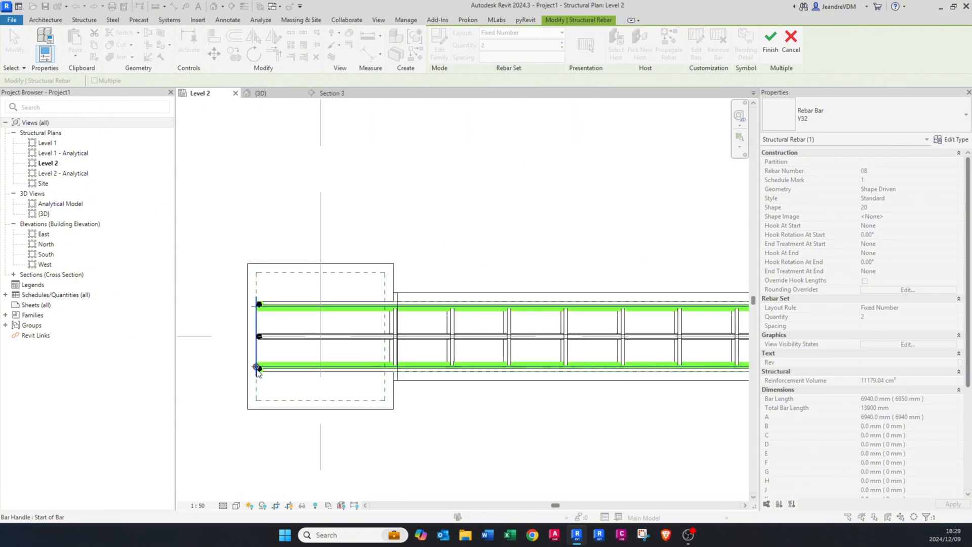
scroll(256, 367, "up", 2)
scroll(257, 370, "down", 6)
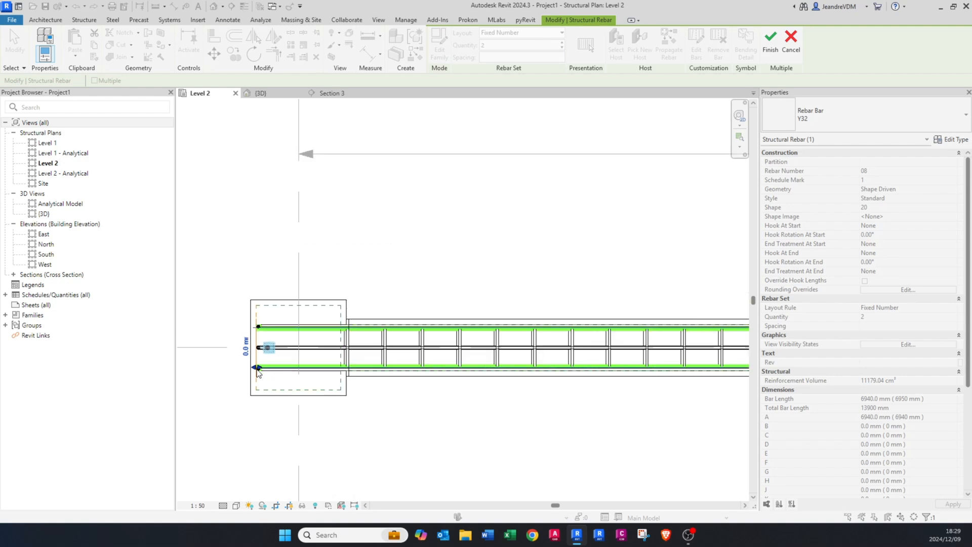
middle_click_drag(579, 394, 373, 375)
scroll(470, 342, "up", 5)
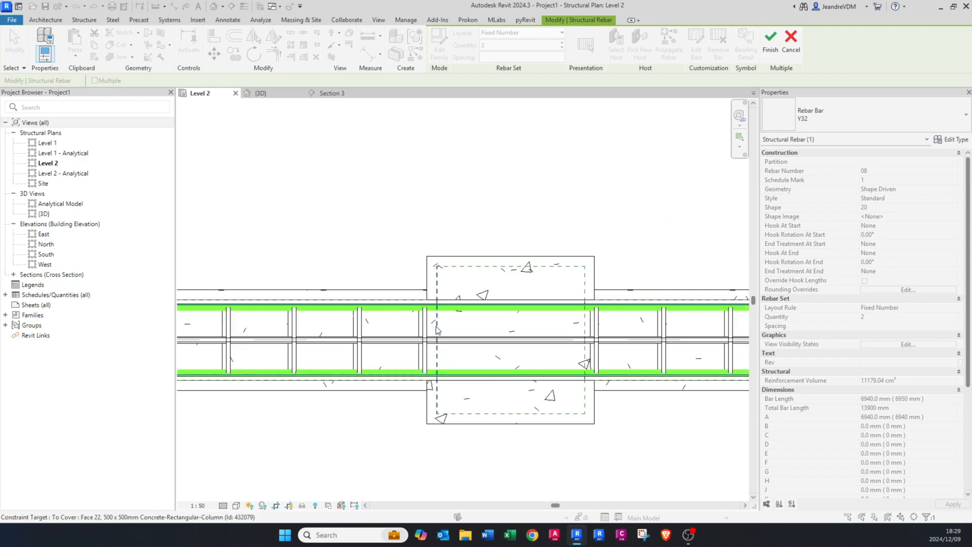
scroll(438, 329, "down", 5)
scroll(238, 328, "up", 3)
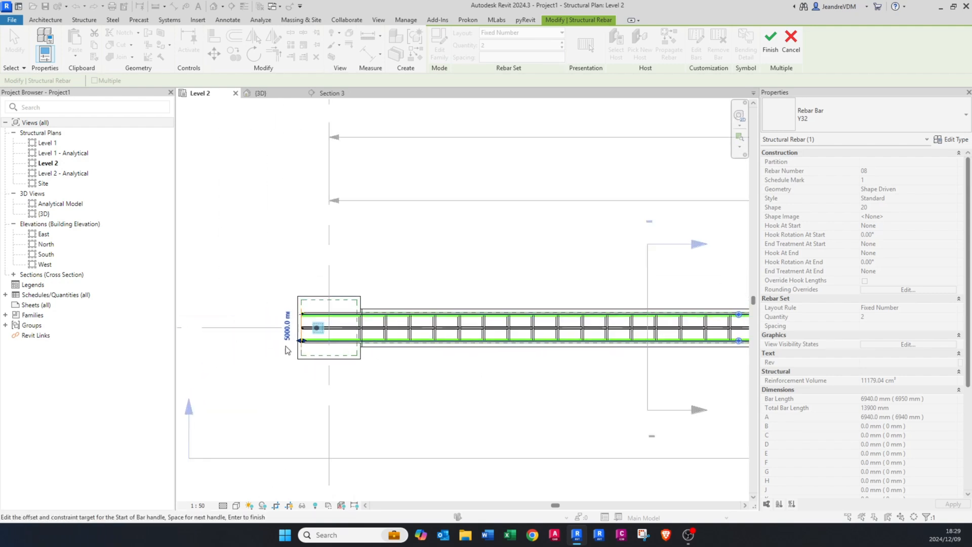
Step: Offset the start of the Y32 bars 1500 mm from the middle column into the first span and finish editing the constraints
left_click(287, 340)
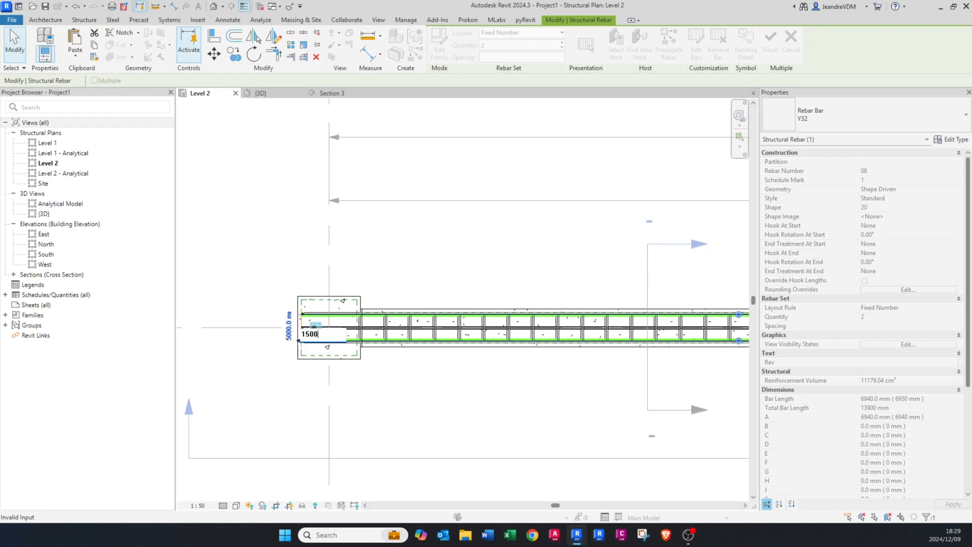
key("Return")
scroll(290, 345, "down", 3)
middle_click_drag(580, 378, 429, 378)
scroll(491, 337, "up", 3)
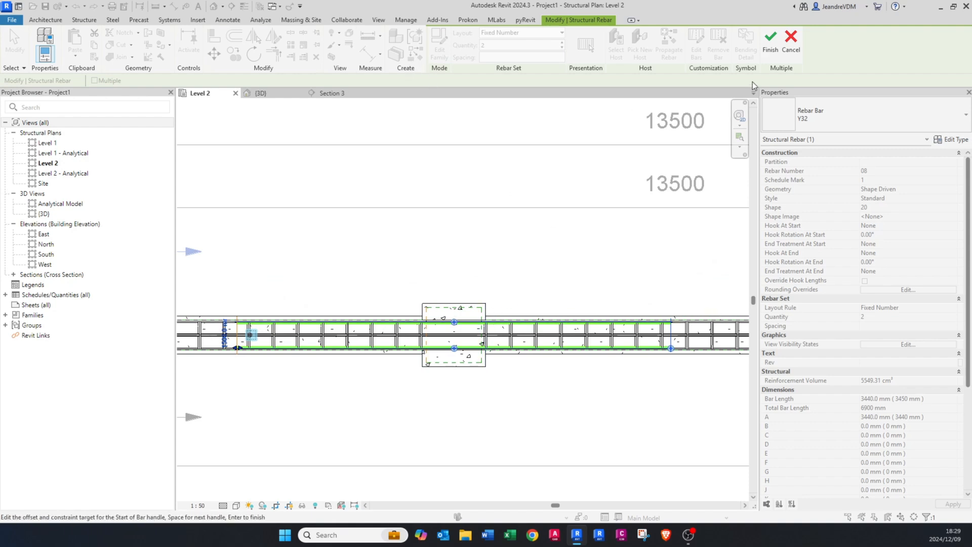
left_click(769, 51)
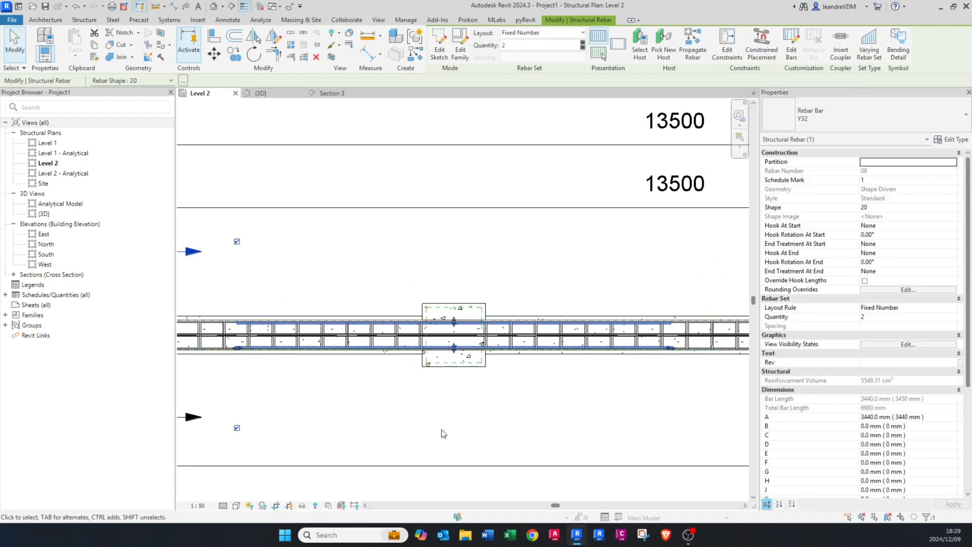
scroll(419, 405, "up", 1)
left_click(419, 407)
Step: Move the Section 1 line along the beam to cut through the extra Y32 bars before the middle column, and open its view
scroll(332, 313, "down", 3)
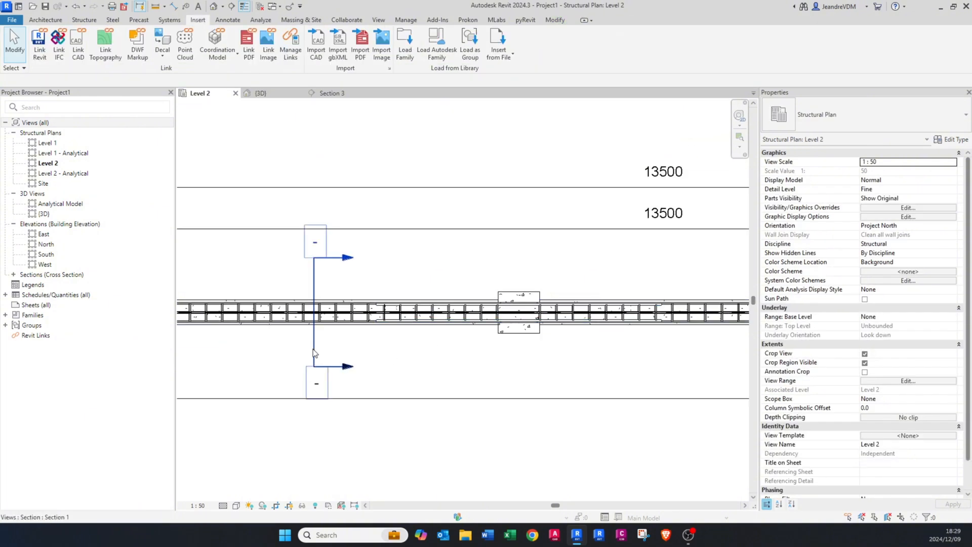
left_click(310, 348)
scroll(310, 347, "up", 2)
left_click_drag(315, 342, 430, 342)
left_click(441, 343)
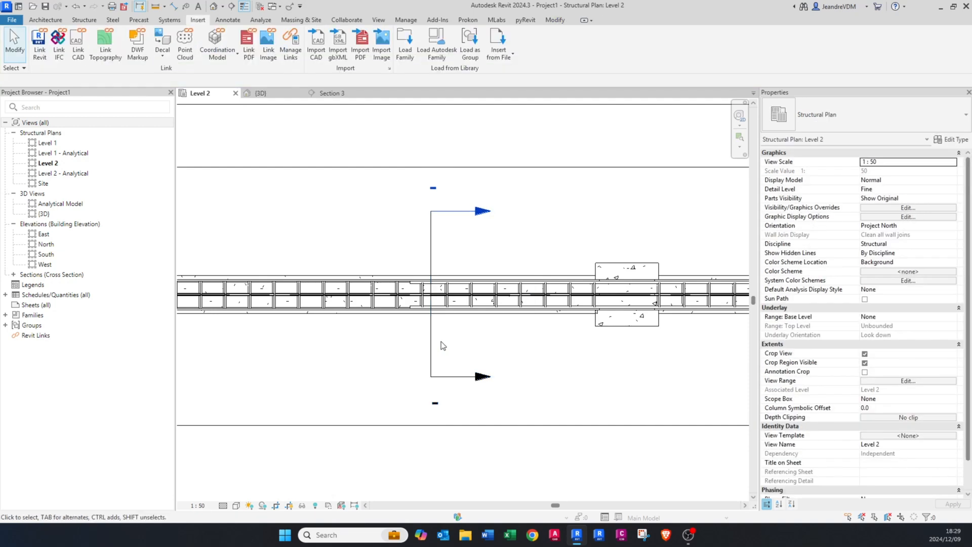
middle_click_drag(441, 344, 406, 345)
left_click(394, 345)
right_click(395, 345)
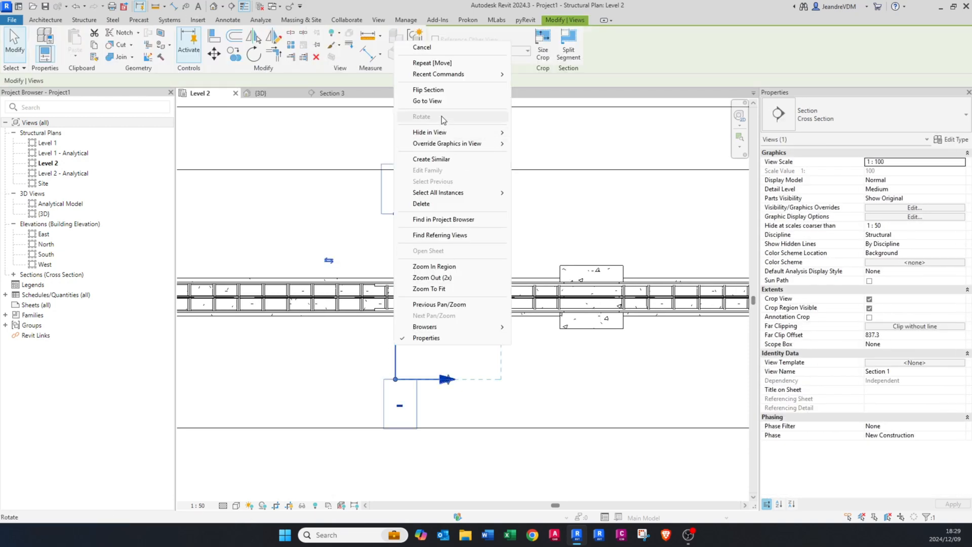
left_click(438, 102)
Step: Set the Section 1 view to Fine detail level and a scale of 1:10
scroll(435, 357, "up", 7)
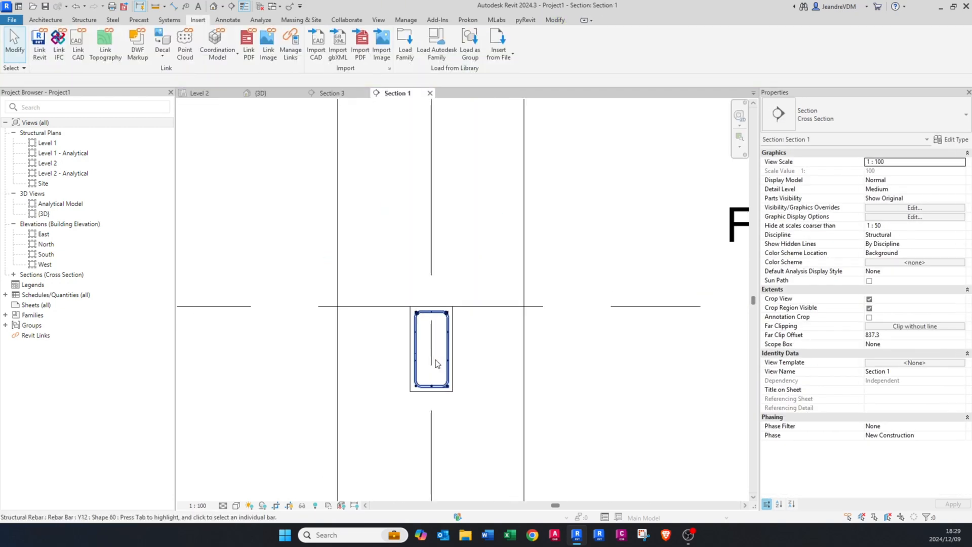
left_click(224, 504)
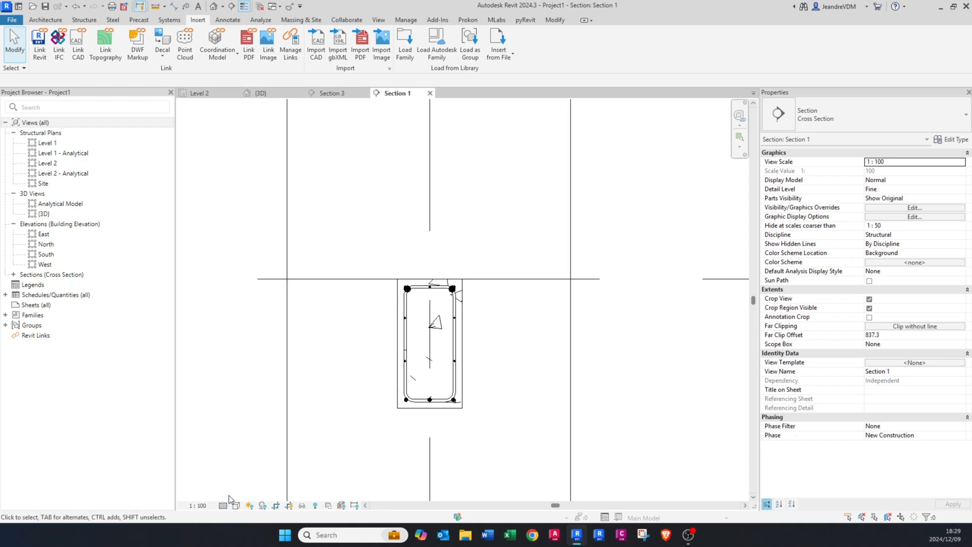
scroll(398, 343, "down", 6)
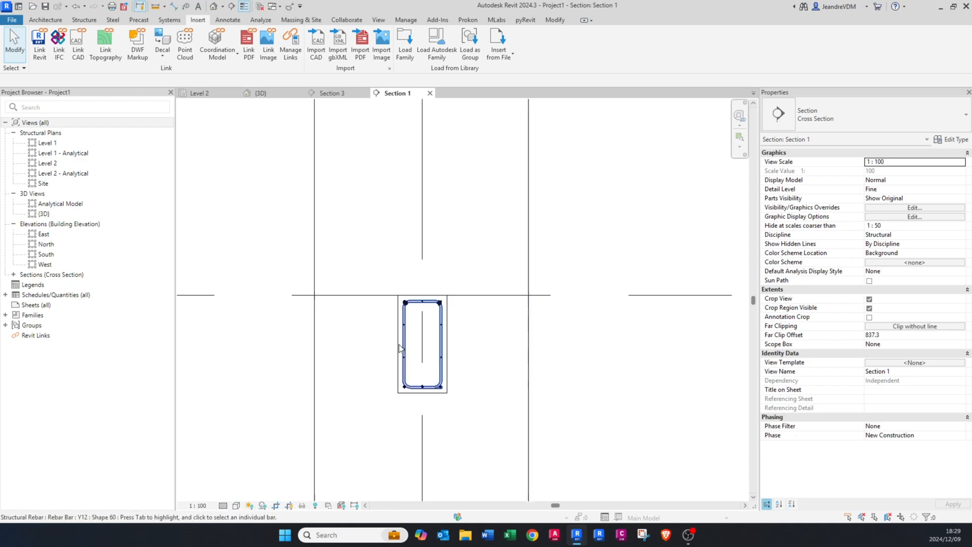
left_click(192, 505)
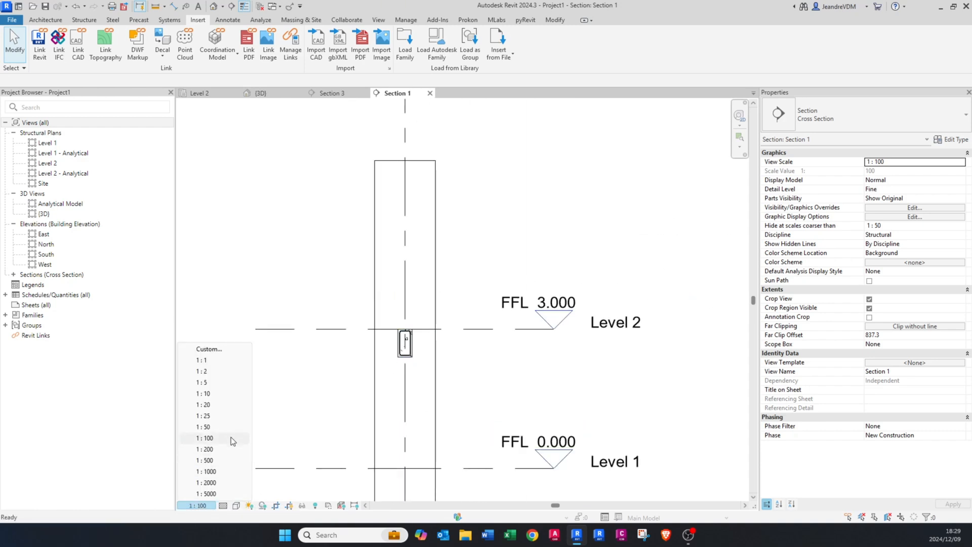
left_click(212, 394)
Step: Shrink the crop region of Section 1 vertically so it closely frames the beam cross-section at Level 2
left_click(423, 161)
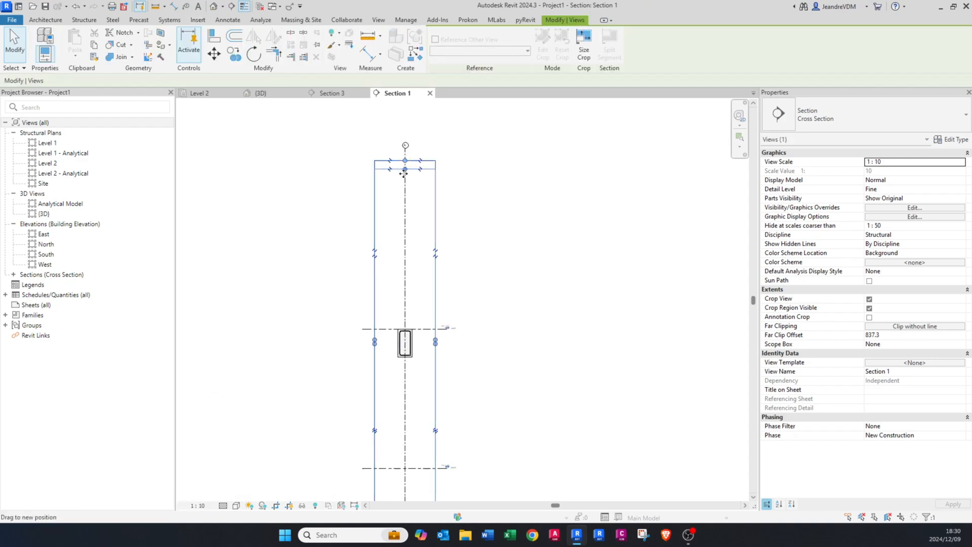
left_click_drag(405, 161, 405, 318)
middle_click_drag(377, 459, 384, 336)
left_click_drag(411, 397, 412, 284)
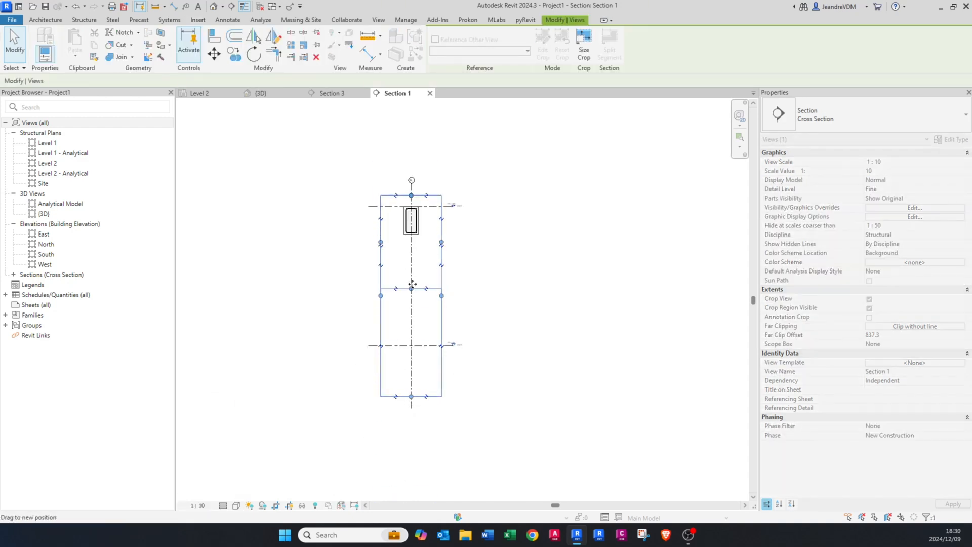
left_click_drag(412, 203, 412, 202)
scroll(412, 203, "up", 5)
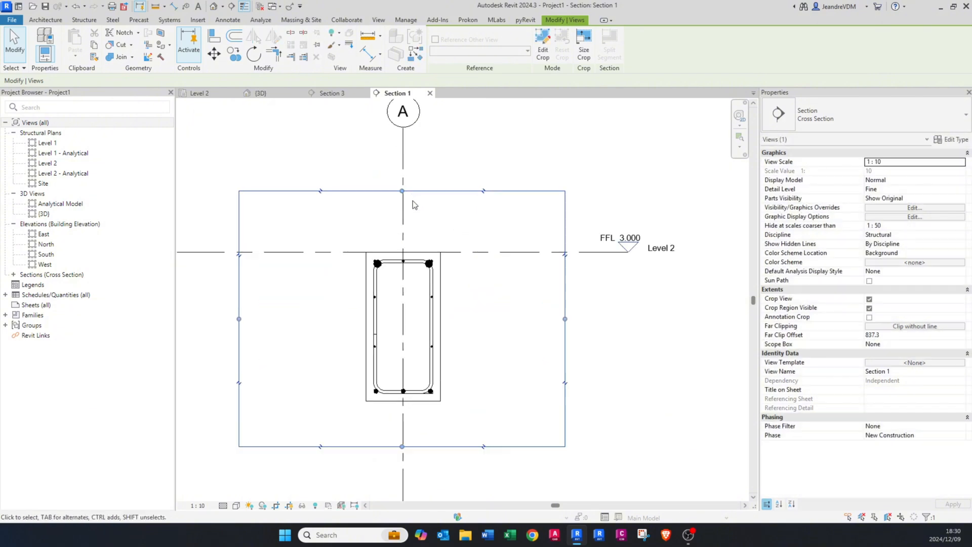
left_click(256, 319)
Step: Start editing the constraints of the two Y32 bars at the top of the beam section
scroll(419, 319, "up", 4)
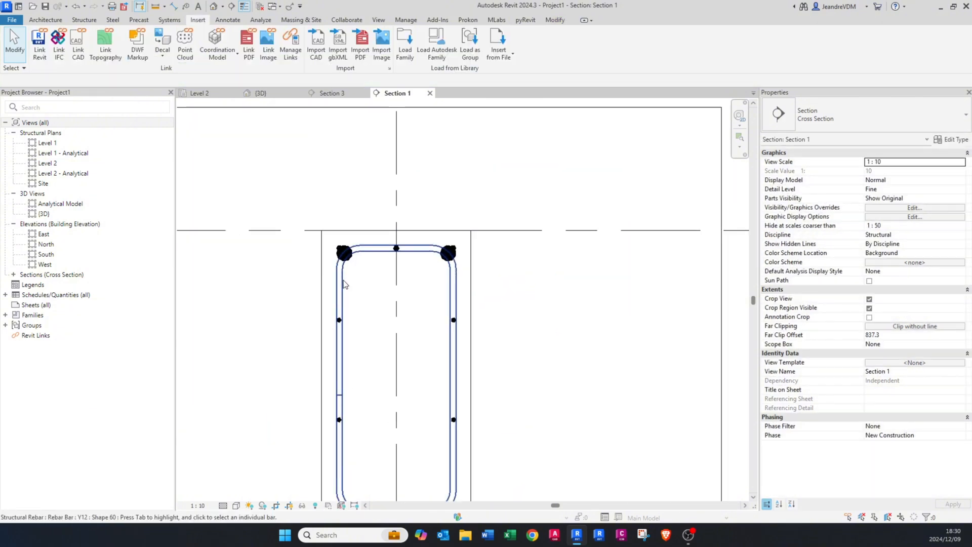
left_click(349, 257)
scroll(349, 258, "up", 3)
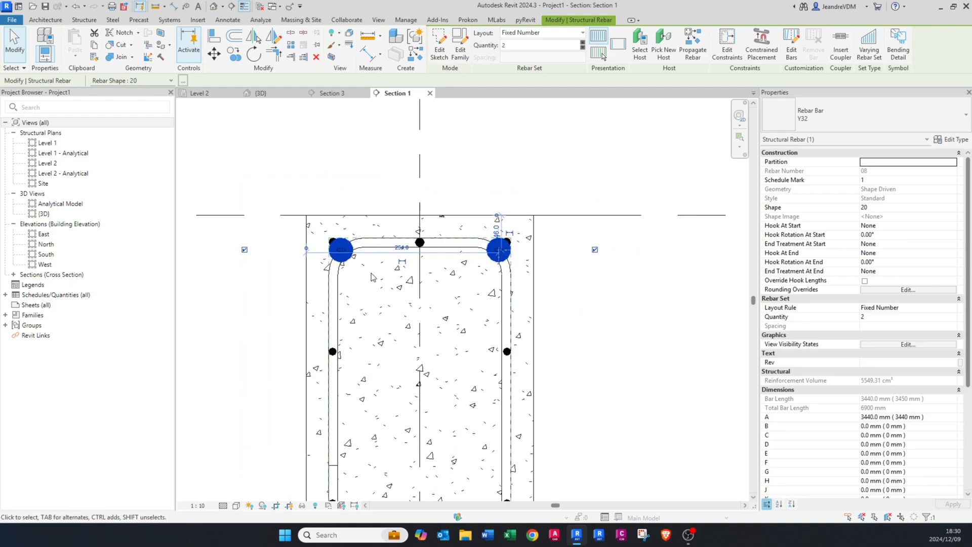
scroll(349, 261, "up", 1)
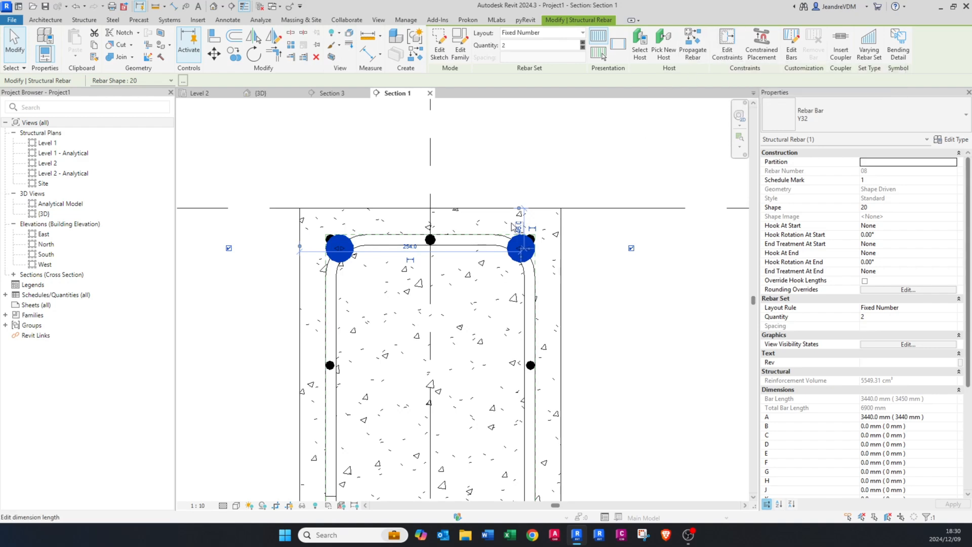
left_click(728, 65)
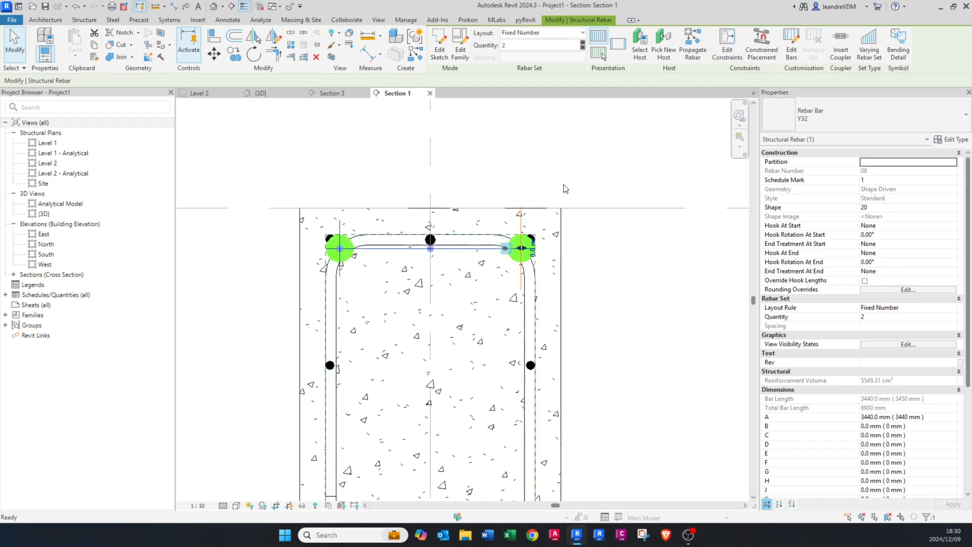
scroll(324, 276, "up", 1)
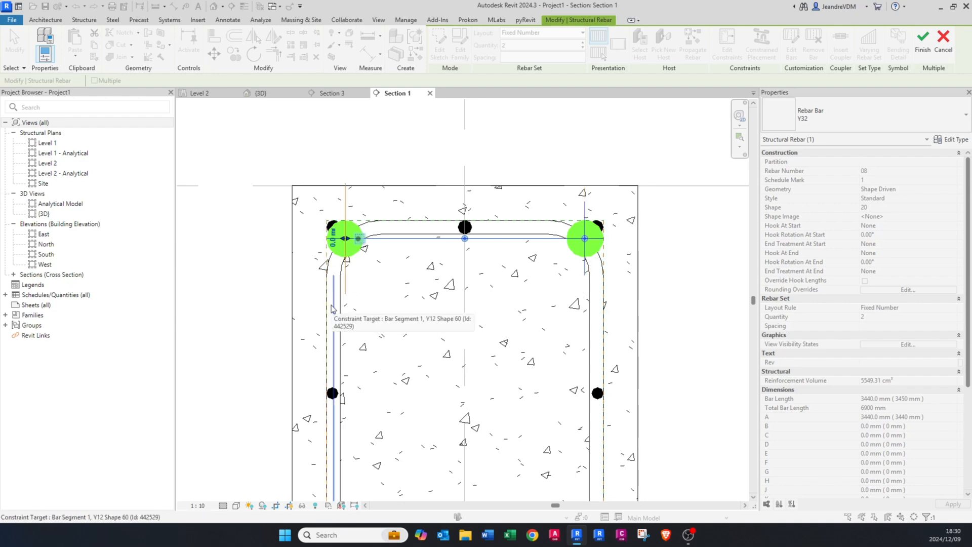
Step: Try offsets of 25 mm and -25 mm on the side constraint of the left Y32 bar
left_click(333, 239)
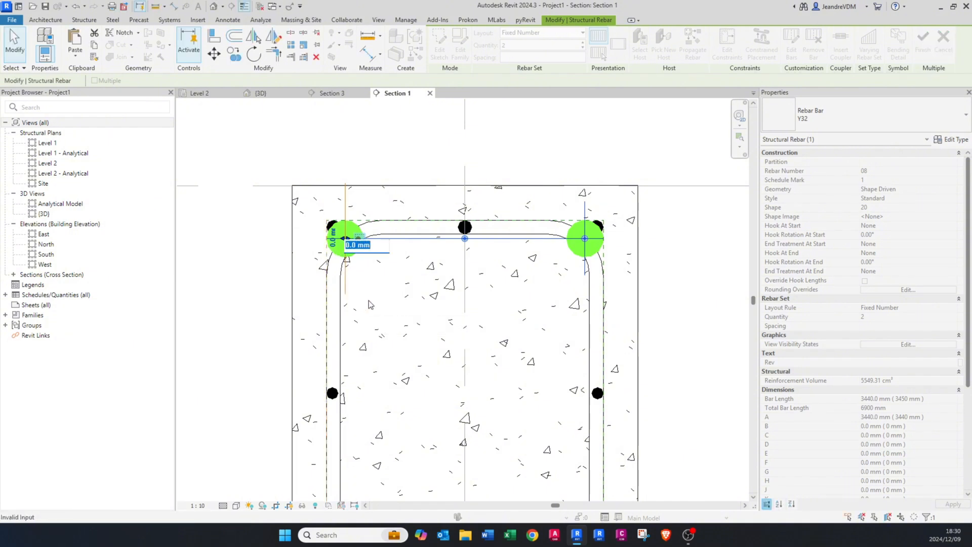
type("25")
key("Return")
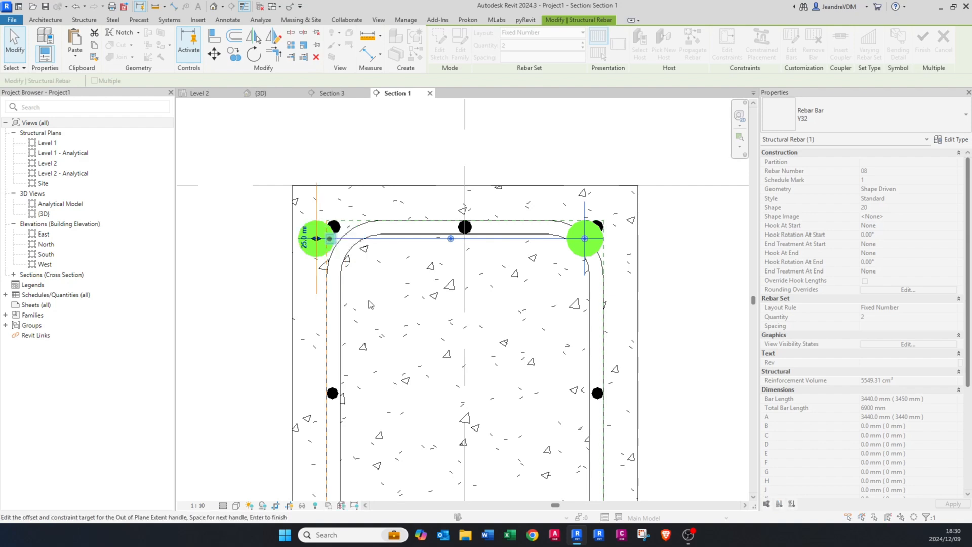
left_click(307, 246)
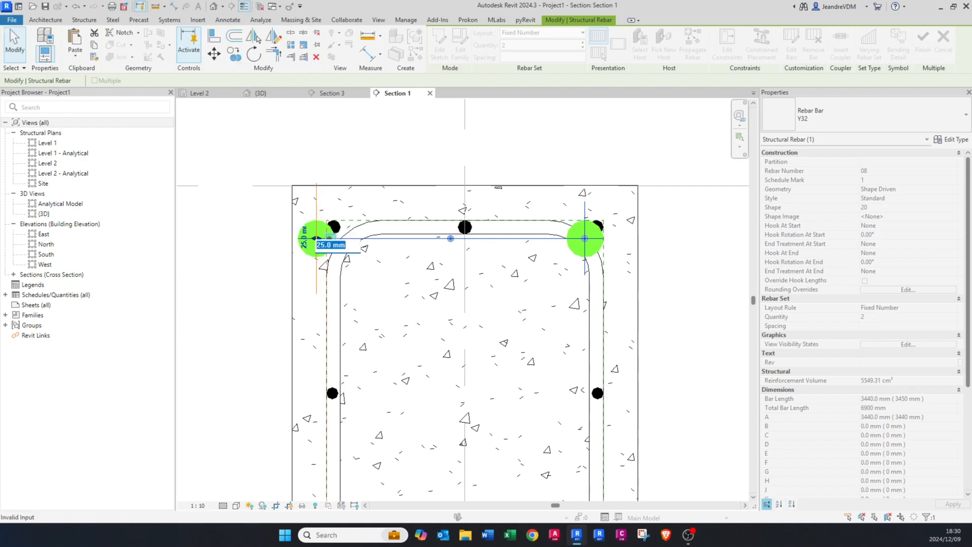
key("Return")
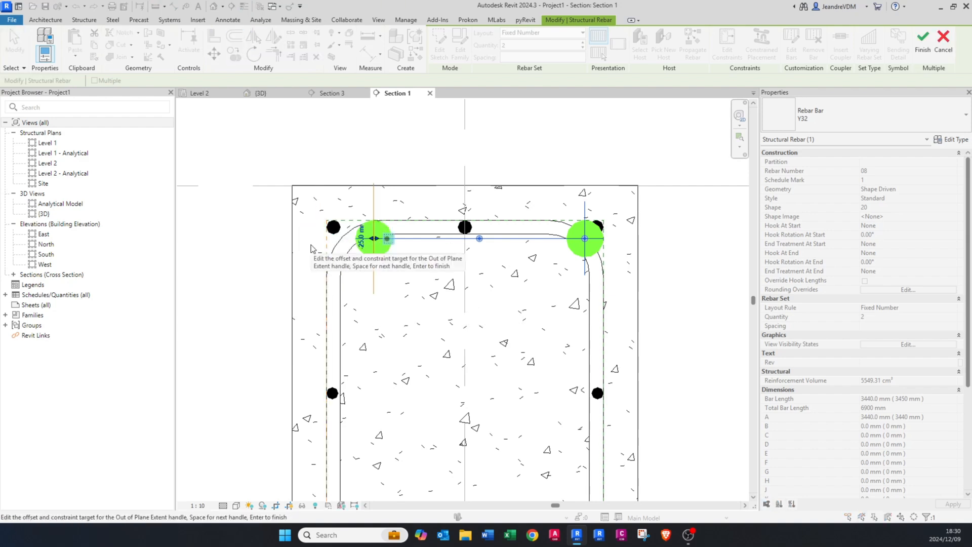
Step: Offset both Y32 bars inward with side constraint values of -50 mm and finish editing the constraints
left_click(361, 242)
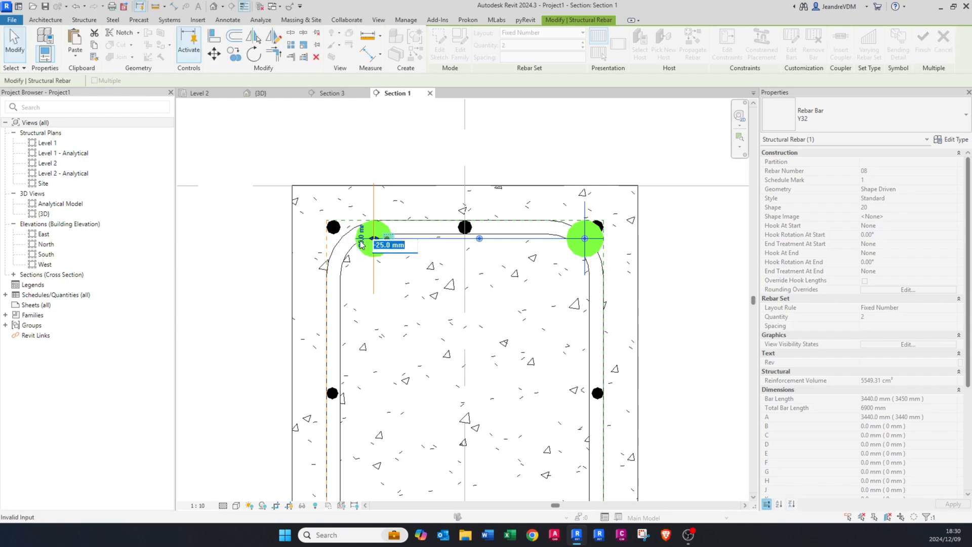
key("Return")
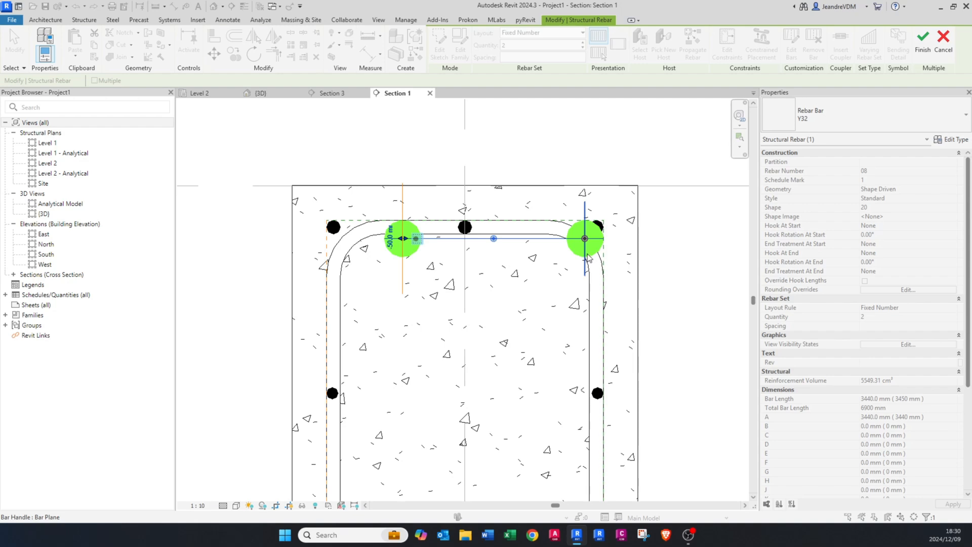
left_click(597, 245)
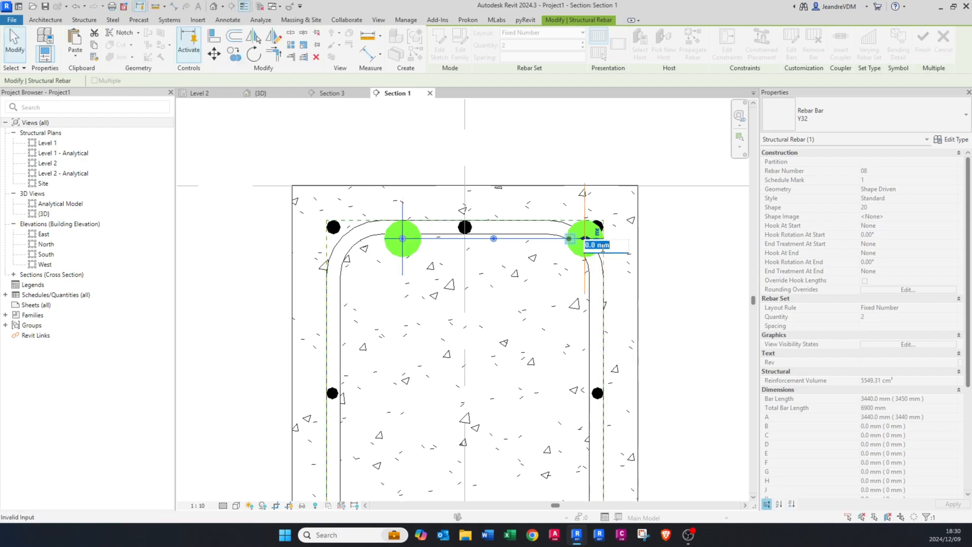
key("Return")
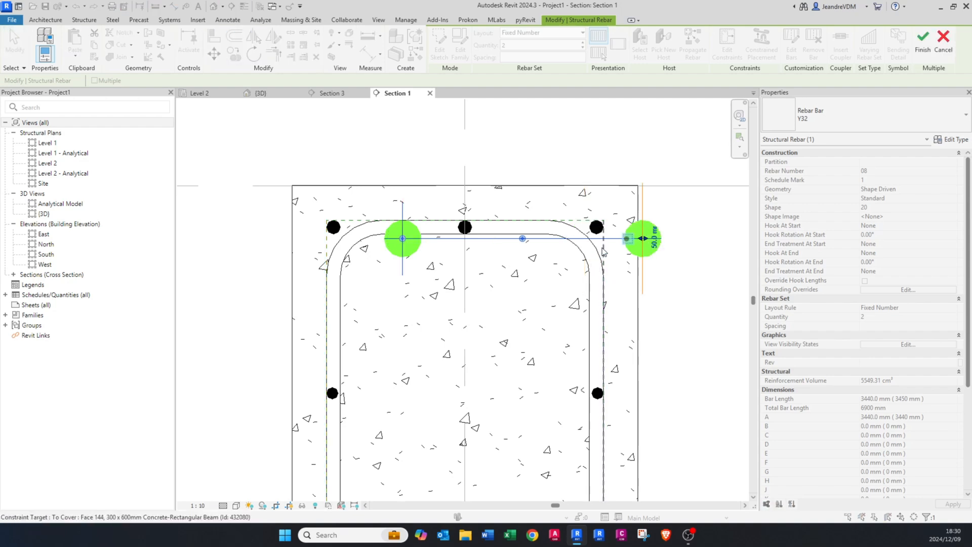
left_click(650, 242)
type("-50")
key("Return")
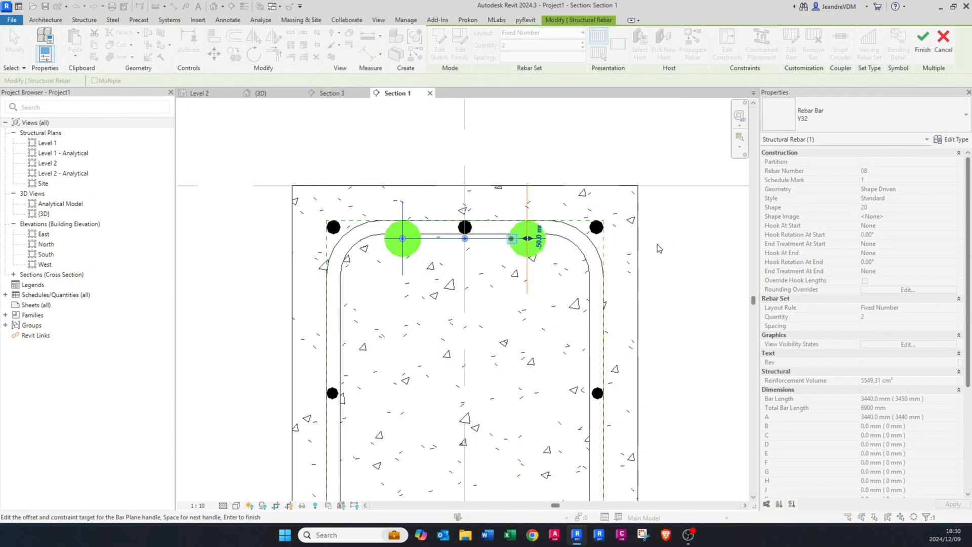
left_click(920, 40)
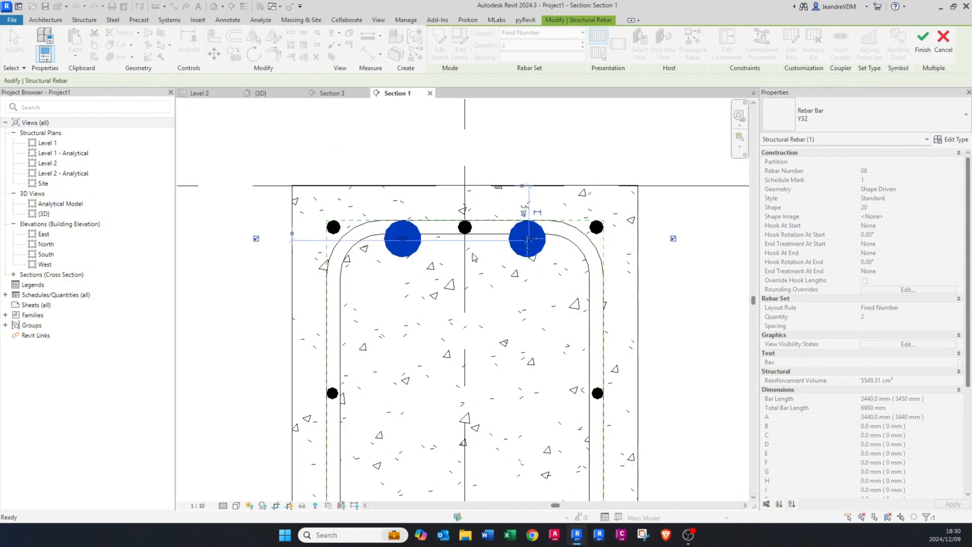
scroll(460, 251, "up", 3)
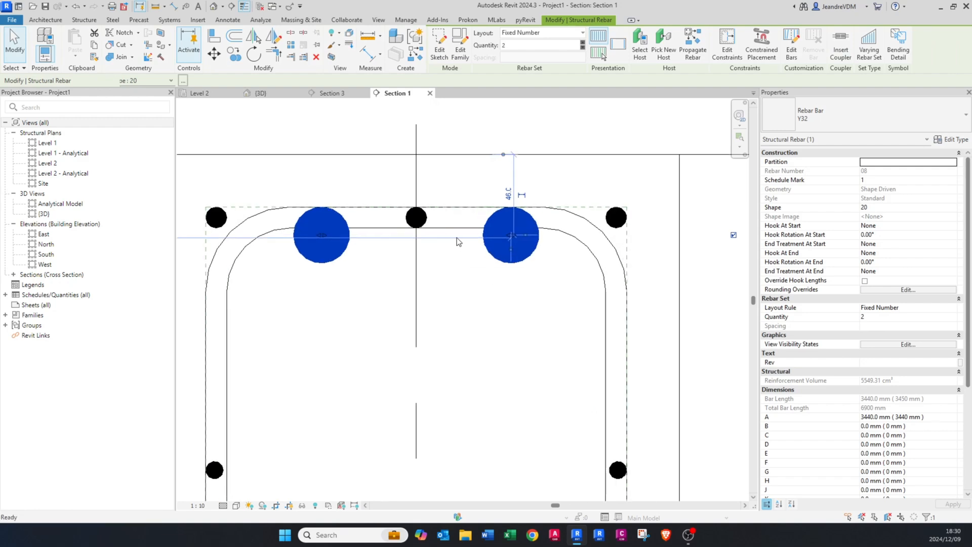
Step: Move the two Y32 bars down 12 mm so they sit below the inner face of the link's top leg
key("m")
key("v")
left_click(455, 227)
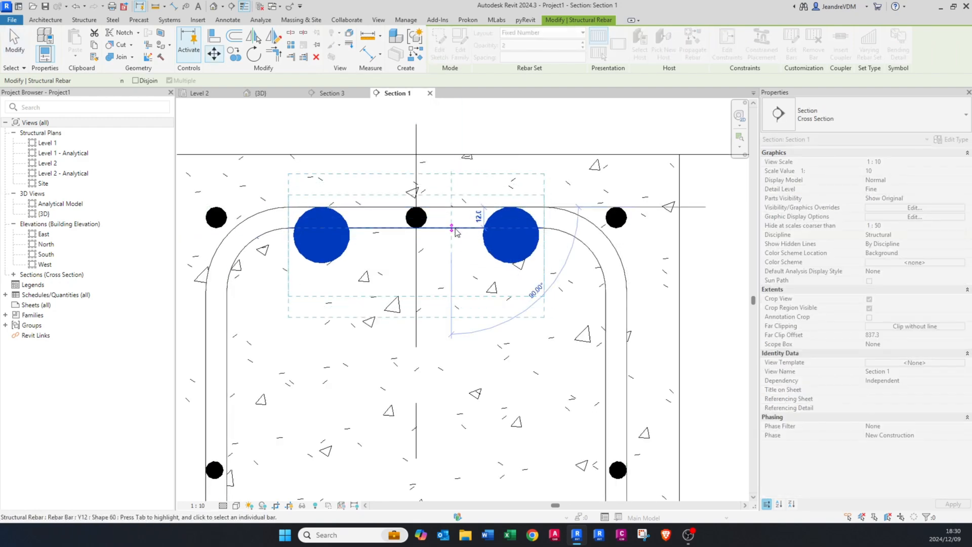
left_click(449, 246)
scroll(446, 246, "down", 3)
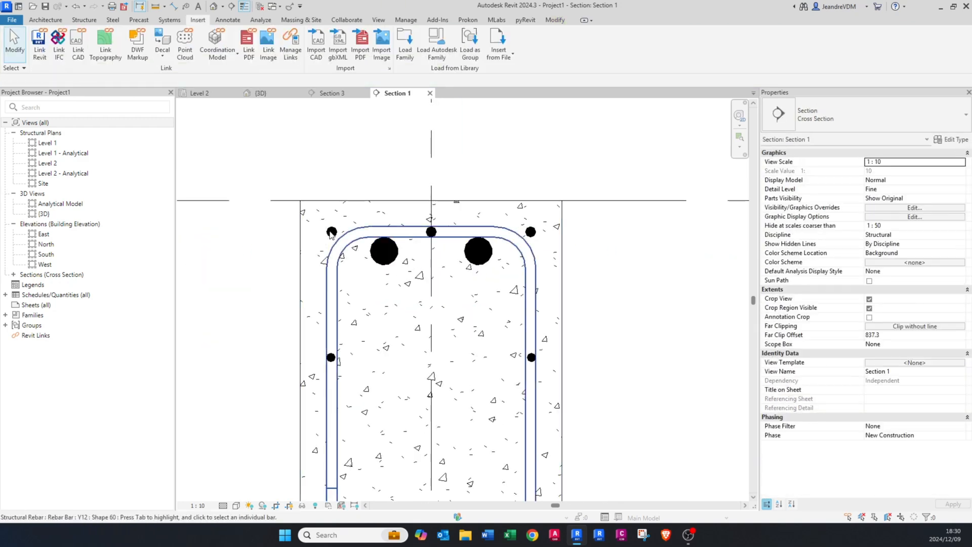
Step: Move the three top Y12 bars down 12 mm, from the outer to the inner face of the link's top leg
left_click(328, 231)
scroll(328, 232, "up", 3)
key("Escape")
left_click(332, 231)
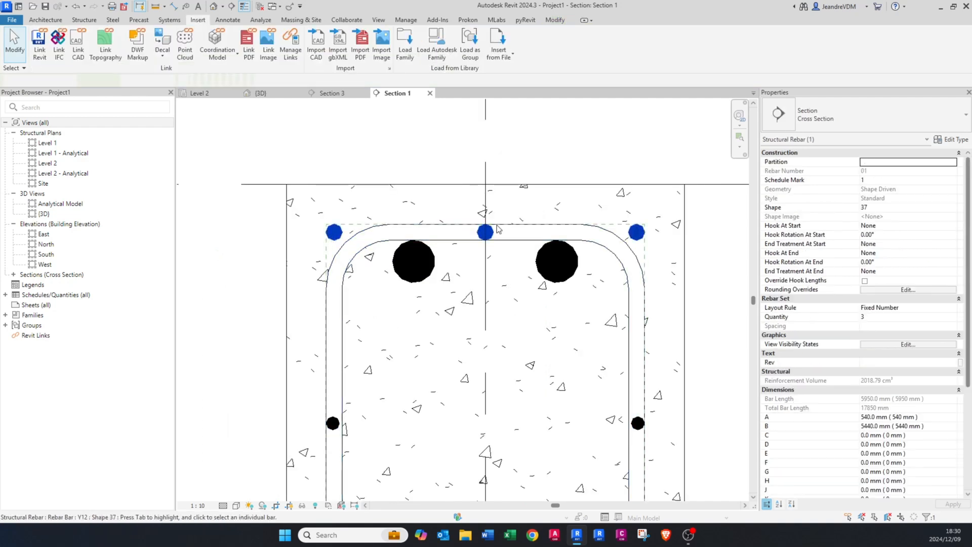
scroll(497, 225, "up", 3)
key("m")
key("v")
left_click(510, 224)
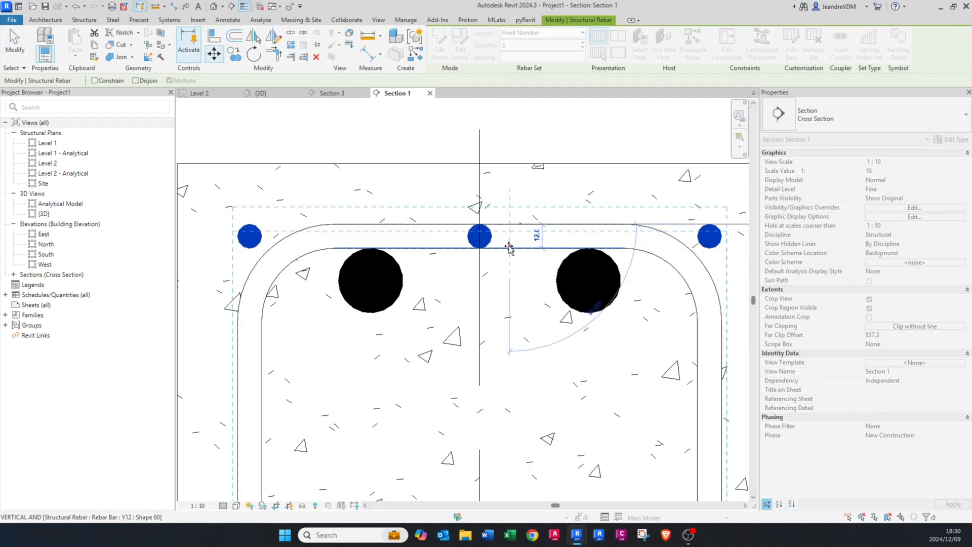
left_click(508, 248)
scroll(442, 303, "down", 3)
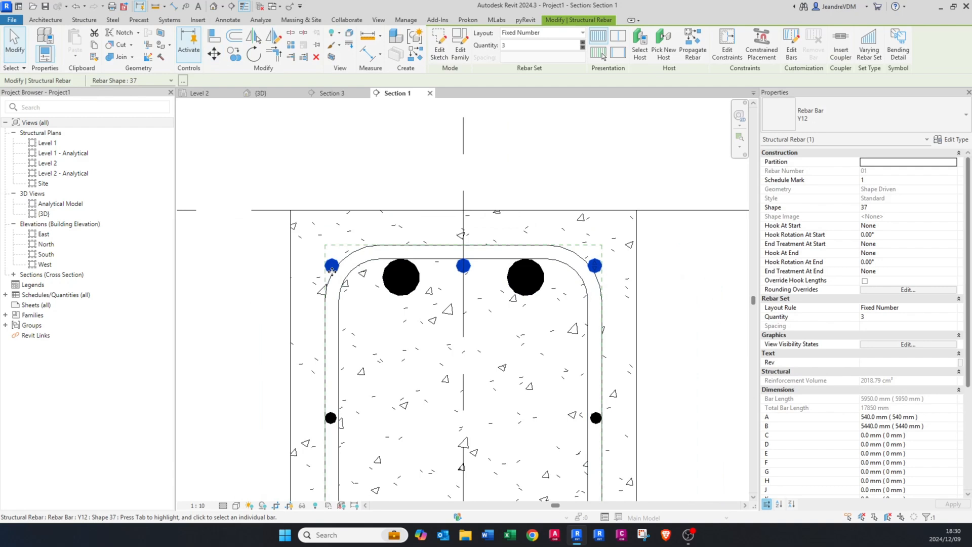
Step: Try offsets of 30 mm and -30 mm on the left side constraint of the top Y12 bars
left_click(726, 44)
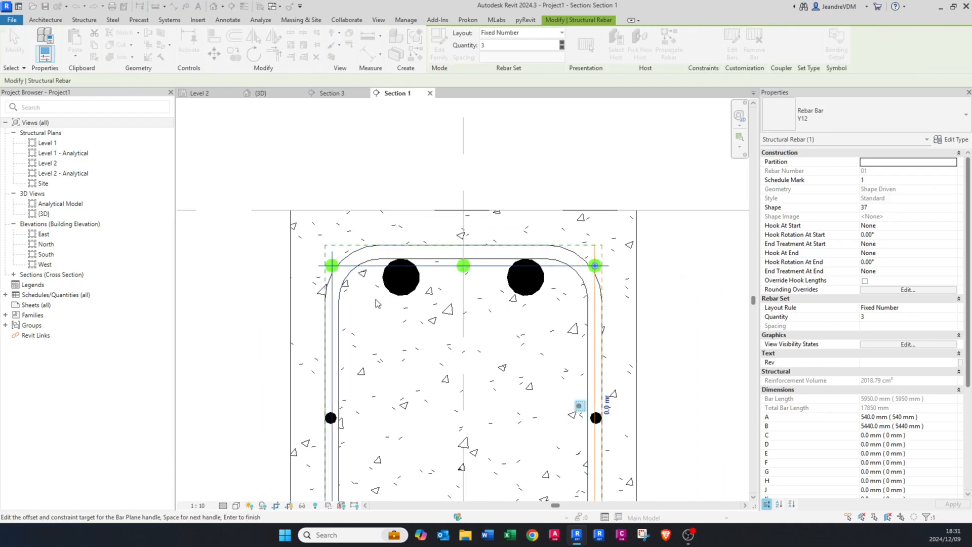
scroll(375, 302, "up", 2)
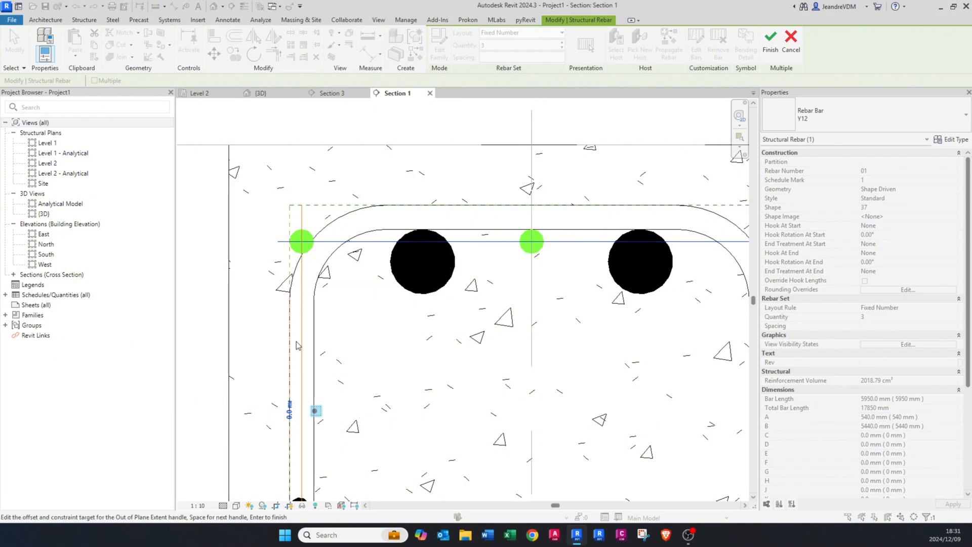
left_click(290, 408)
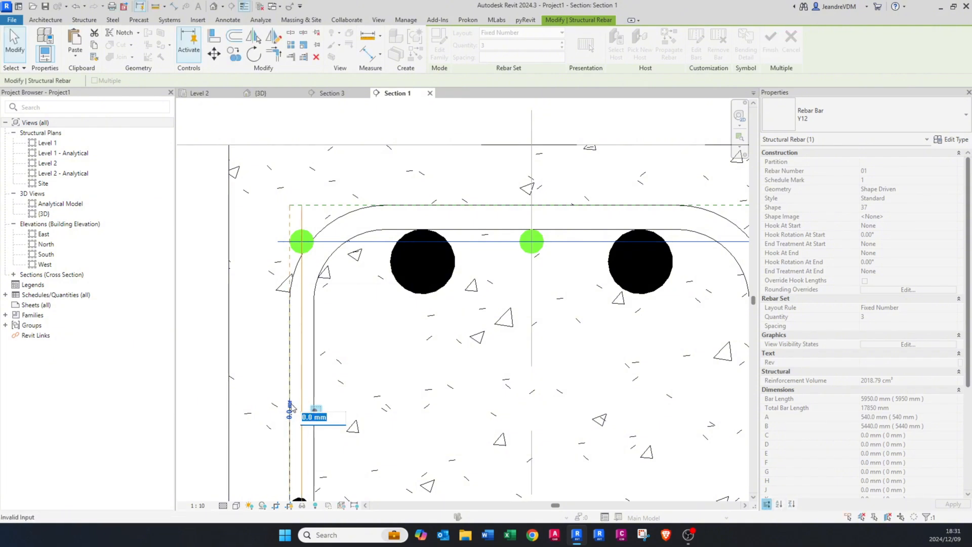
type("30")
key("Return")
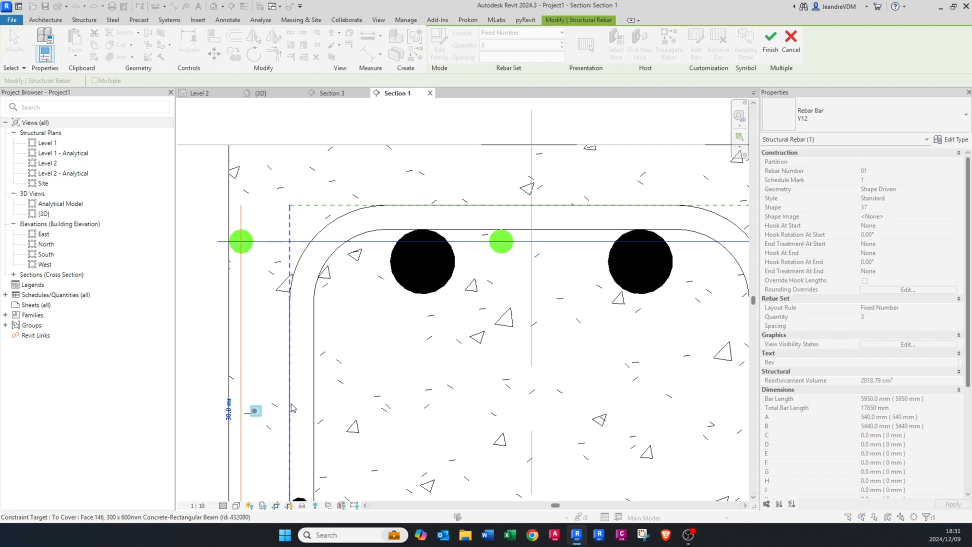
left_click(228, 413)
type("-30")
key("Return")
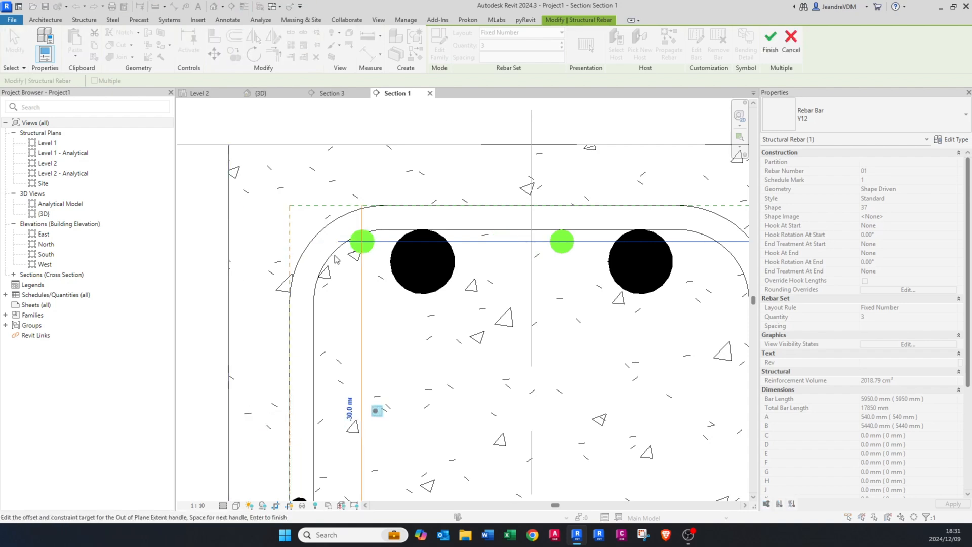
left_click(770, 51)
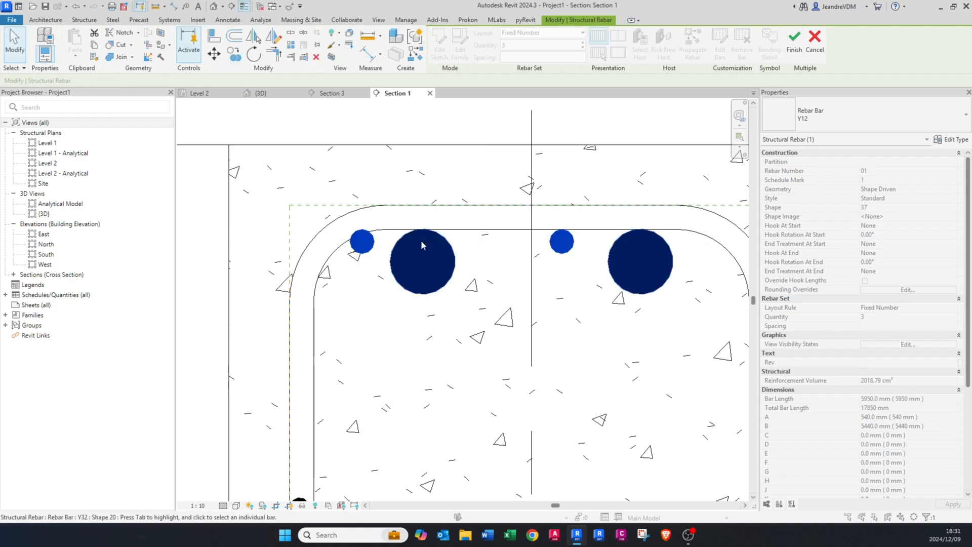
Step: Shift the left Y12 bar outward so it nests in the upper-left corner bend of the link
scroll(334, 258, "up", 3)
left_click_drag(346, 251, 311, 286)
scroll(304, 291, "down", 3)
scroll(304, 291, "down", 3)
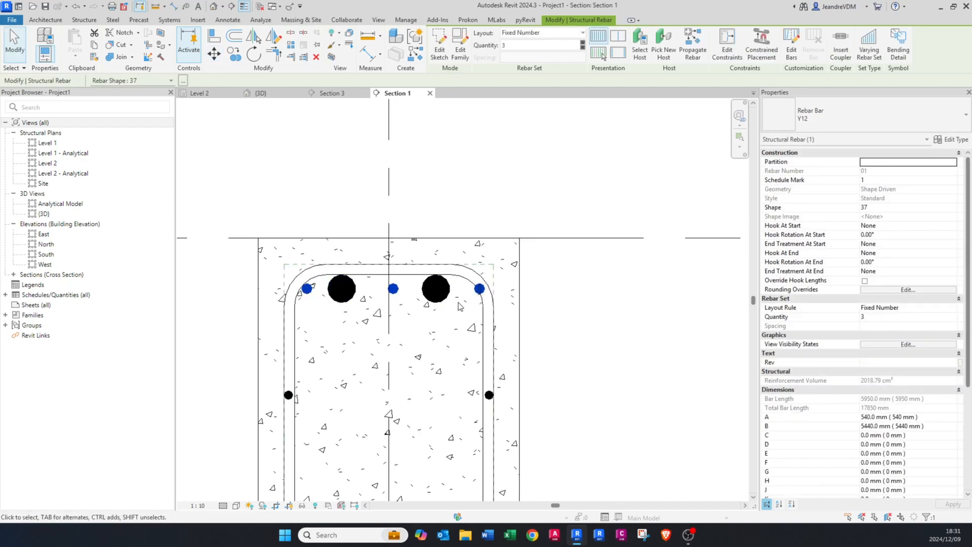
Step: Constrain the right end of the top Y12 bar set to the beam's side cover with an offset of -25 mm
scroll(482, 293, "up", 3)
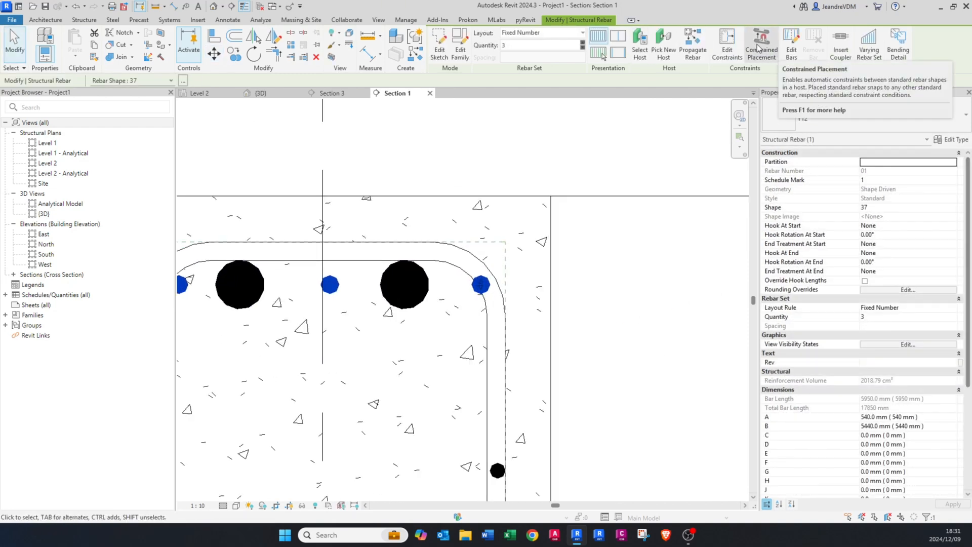
left_click(727, 43)
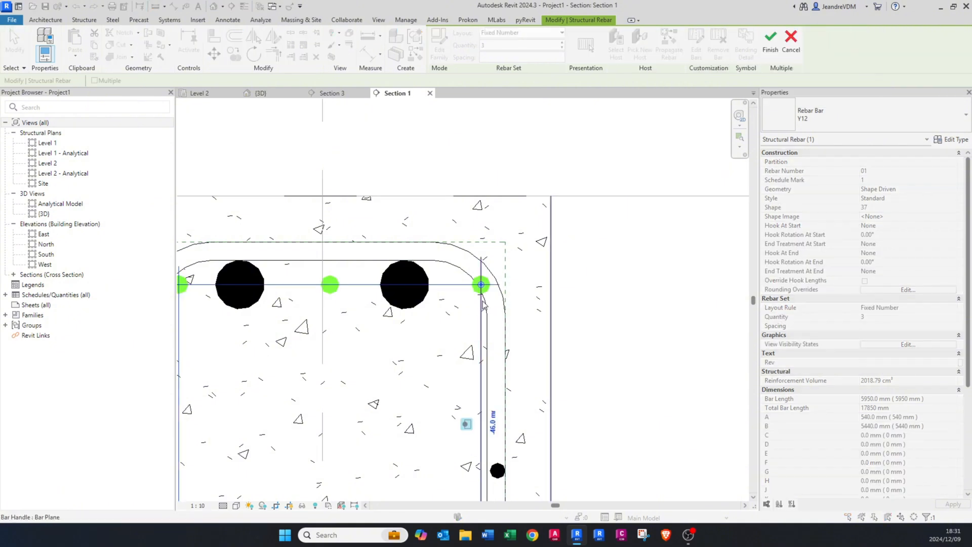
scroll(484, 303, "up", 2)
left_click(497, 436)
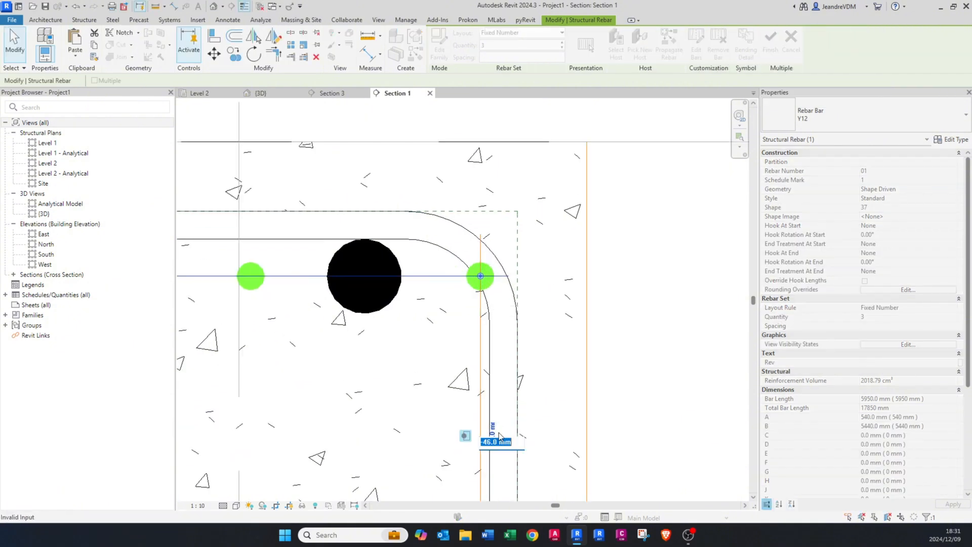
key("Escape")
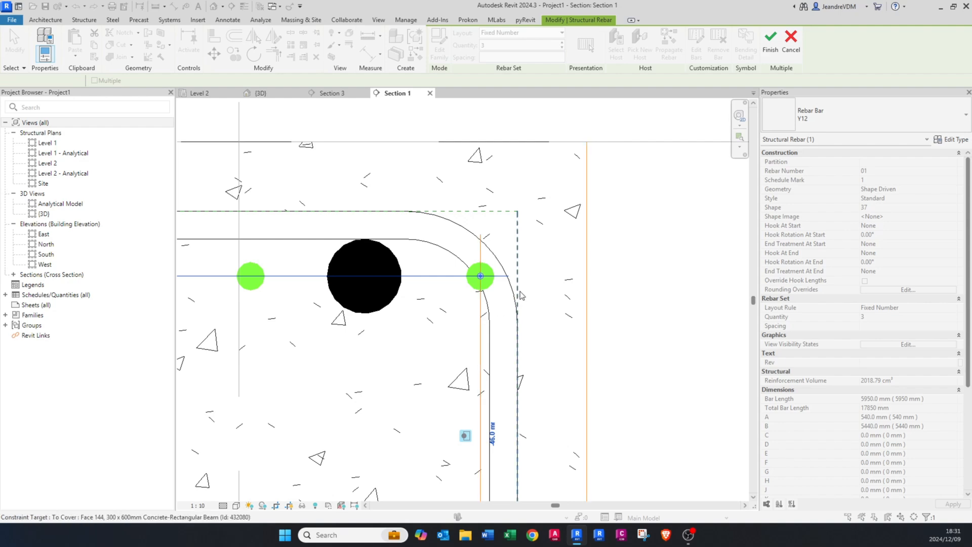
left_click(500, 430)
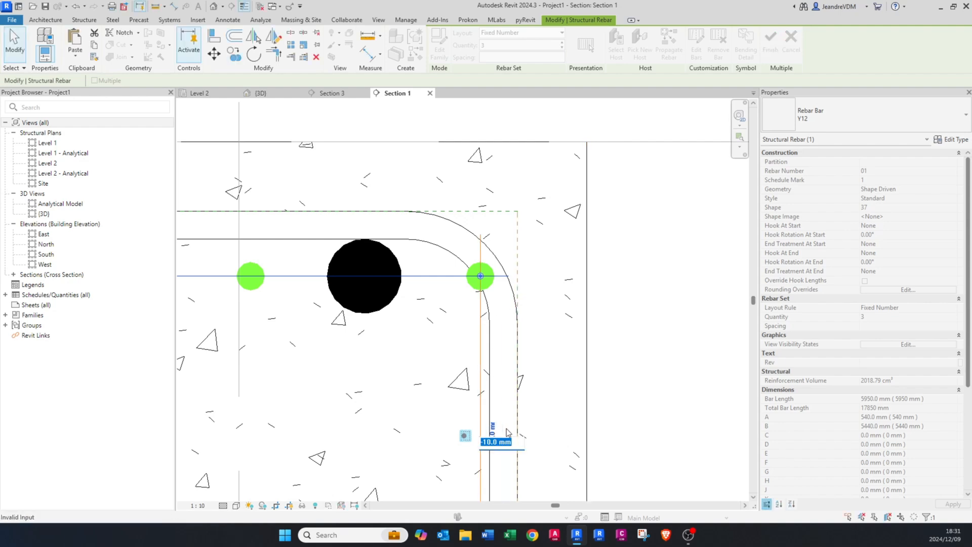
type("-25")
key("Return")
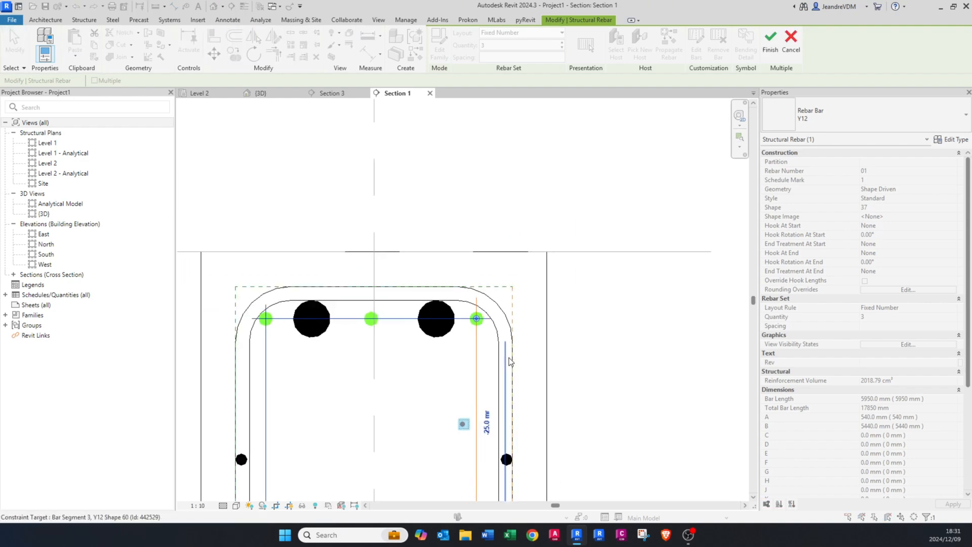
scroll(400, 357, "down", 3)
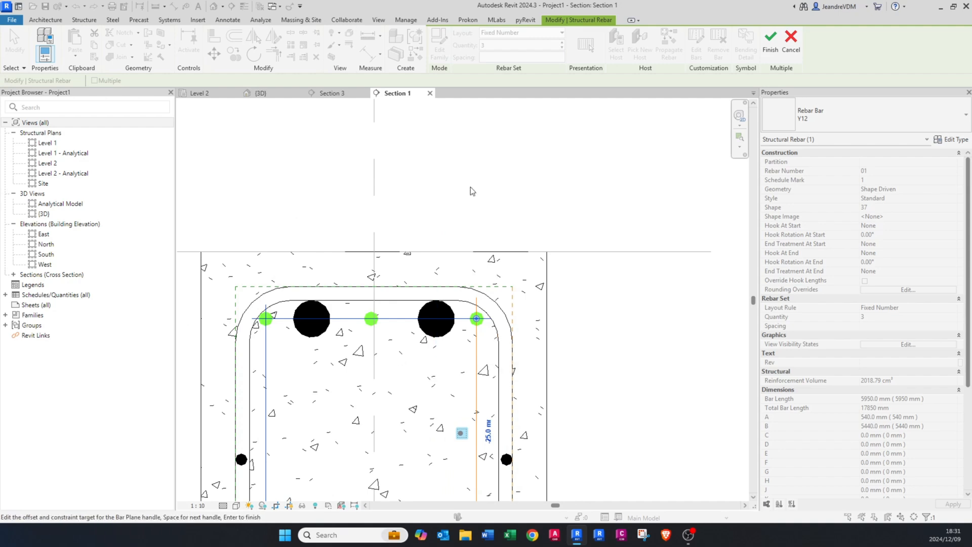
Step: Set the right side constraint offset of the top Y12 bars to -20 mm and finish editing the constraints
scroll(484, 323, "up", 2)
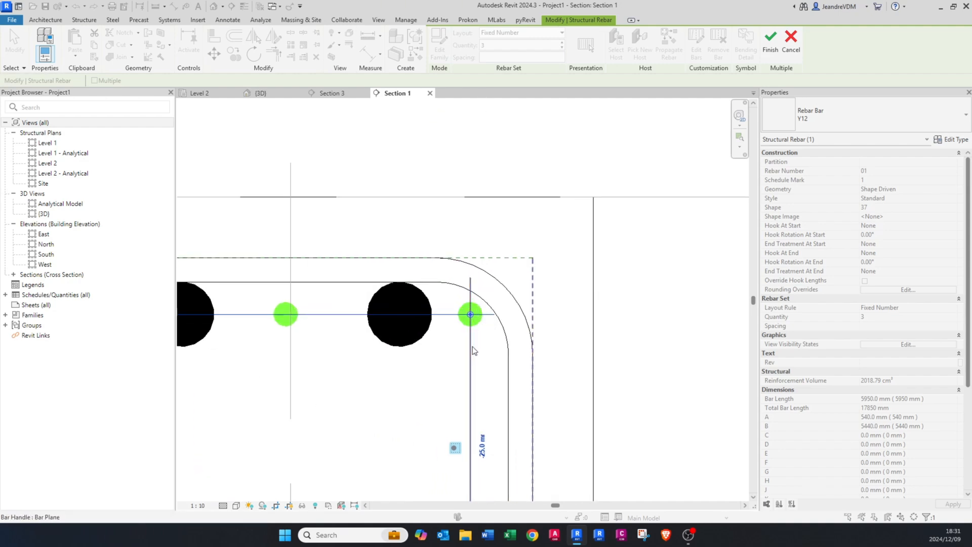
left_click(483, 447)
type("-2")
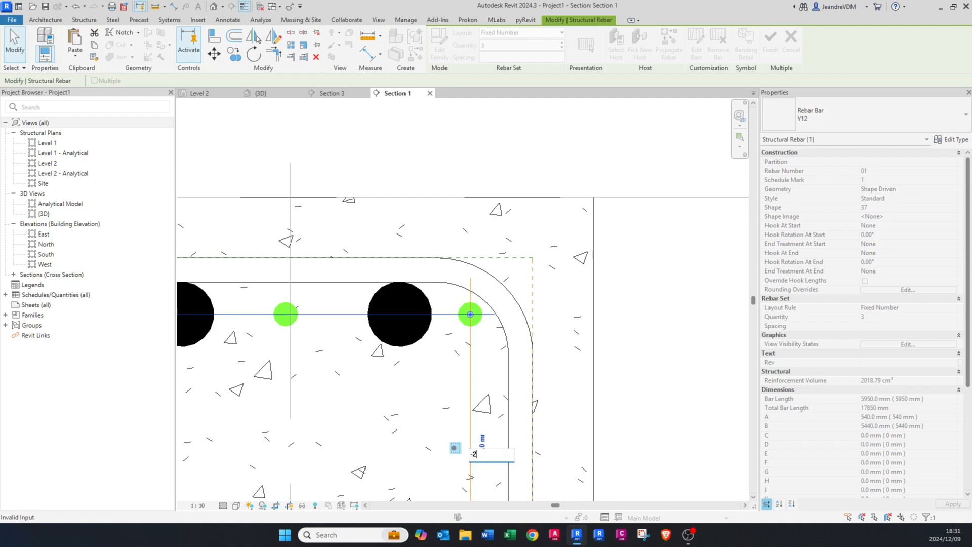
type("0")
key("Return")
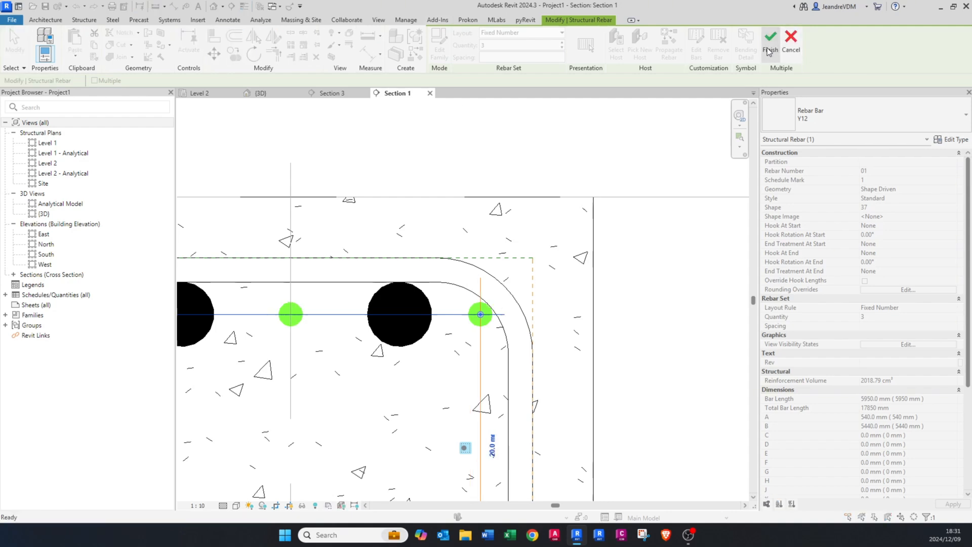
left_click(769, 51)
scroll(424, 243, "down", 5)
key("Escape")
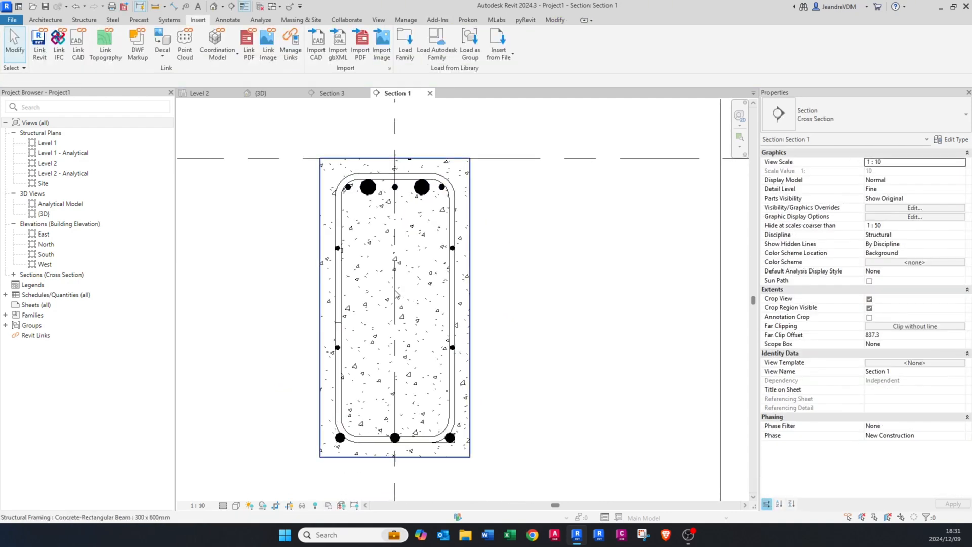
Step: Shift both upper Y10 side bars inward so they sit against the inside faces of the link's legs
scroll(336, 250, "up", 3)
left_click(339, 247)
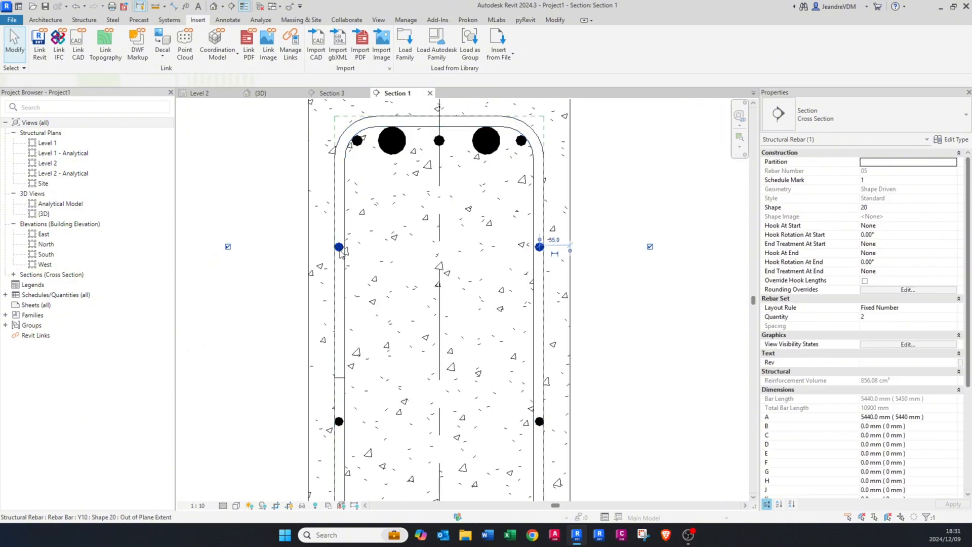
scroll(339, 247, "up", 4)
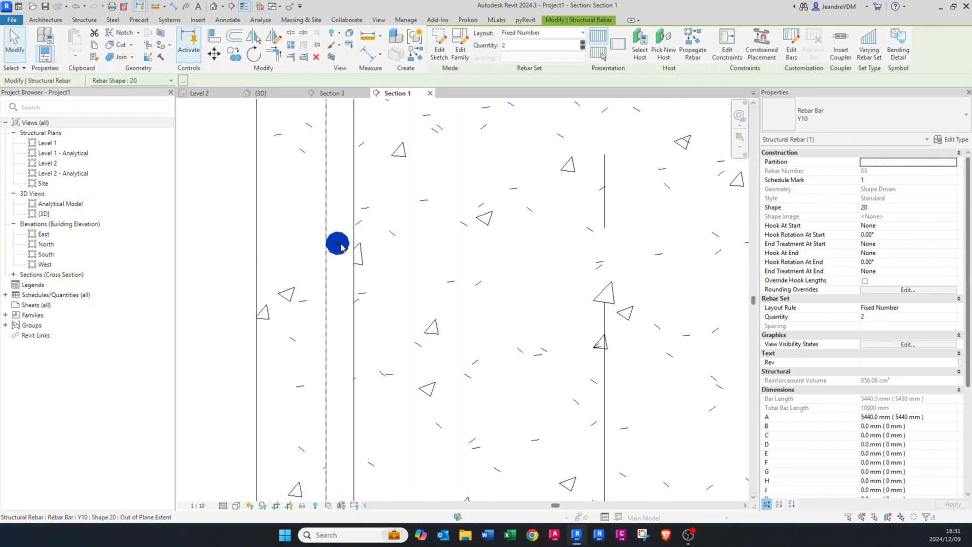
left_click_drag(340, 246, 369, 244)
scroll(591, 269, "down", 3)
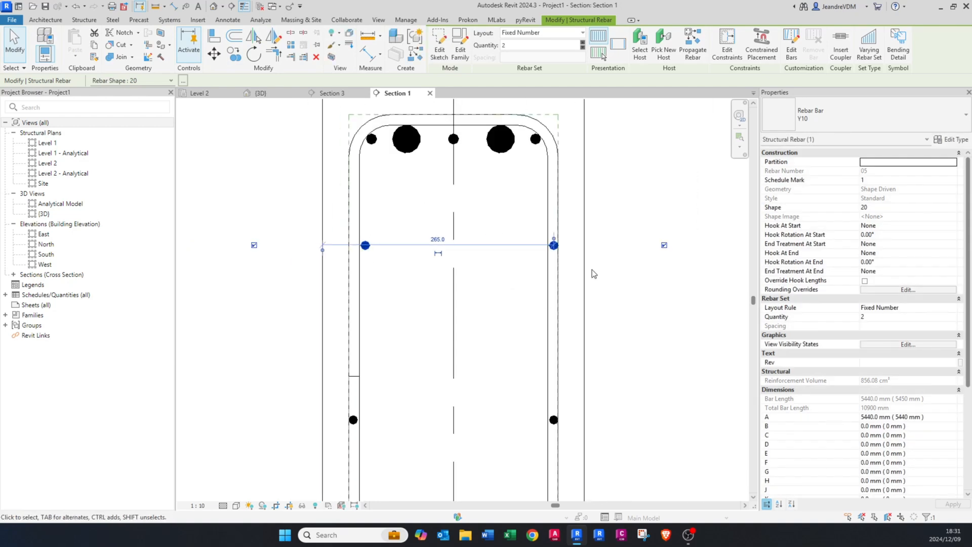
scroll(538, 249, "up", 4)
left_click_drag(536, 253, 504, 248)
scroll(506, 247, "down", 3)
scroll(391, 351, "up", 3)
left_click(390, 351)
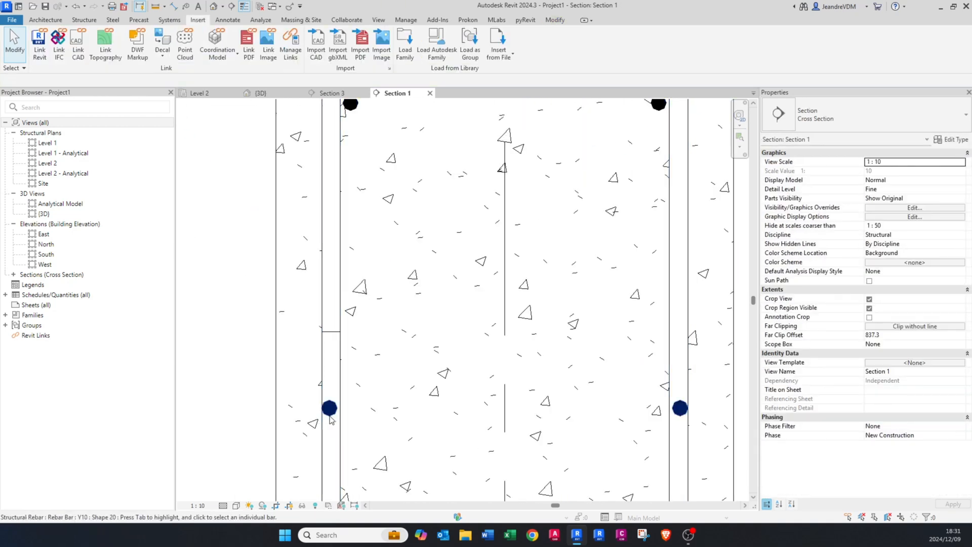
Step: Shift both lower Y10 side bars inward to the inside of the link, in line with the upper pair
left_click(330, 407)
left_click_drag(330, 407, 351, 407)
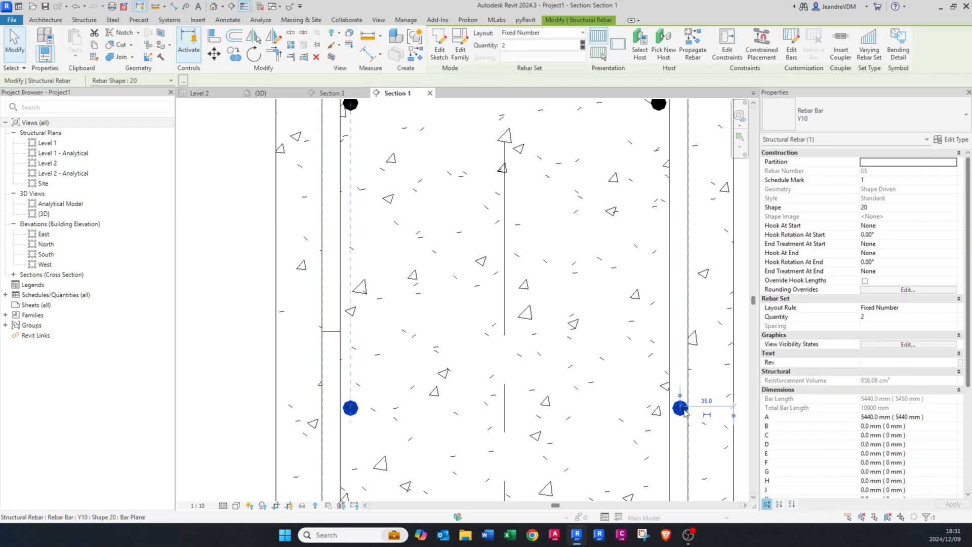
left_click_drag(680, 408, 662, 409)
left_click(455, 292)
scroll(455, 292, "down", 5)
Step: Edit the constraints of the bottom Y20 bar set and set its left side cover offset to -30 mm
middle_click_drag(473, 412, 436, 360)
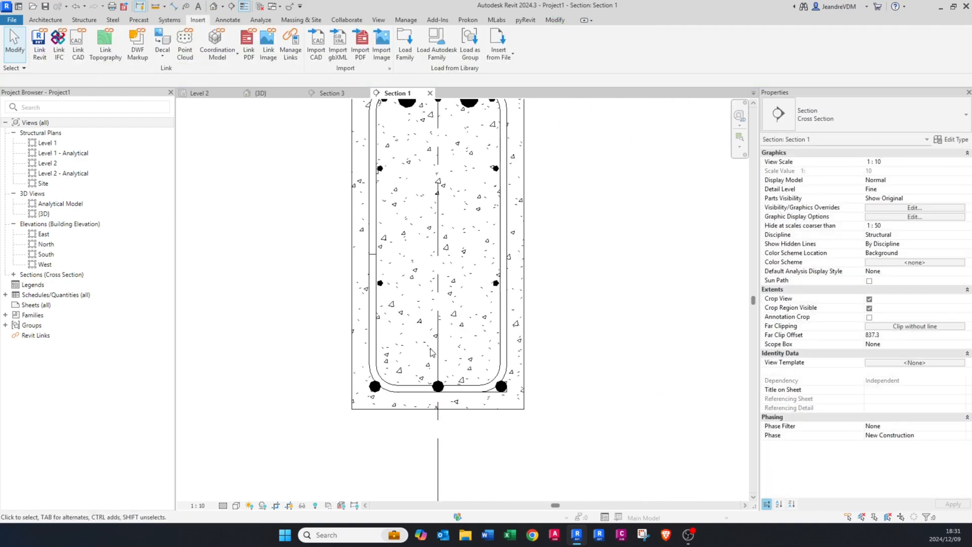
scroll(417, 355, "up", 5)
left_click(332, 431)
key("Escape")
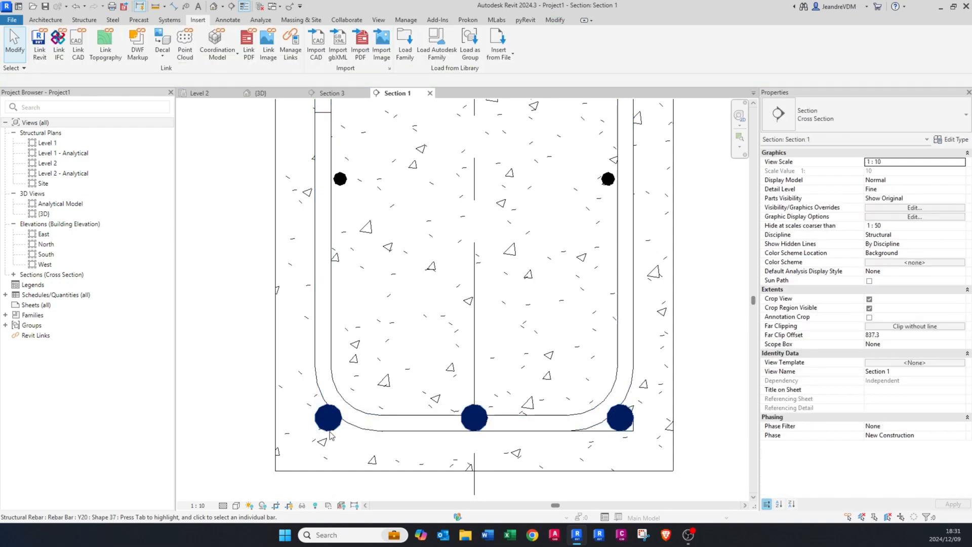
left_click(332, 430)
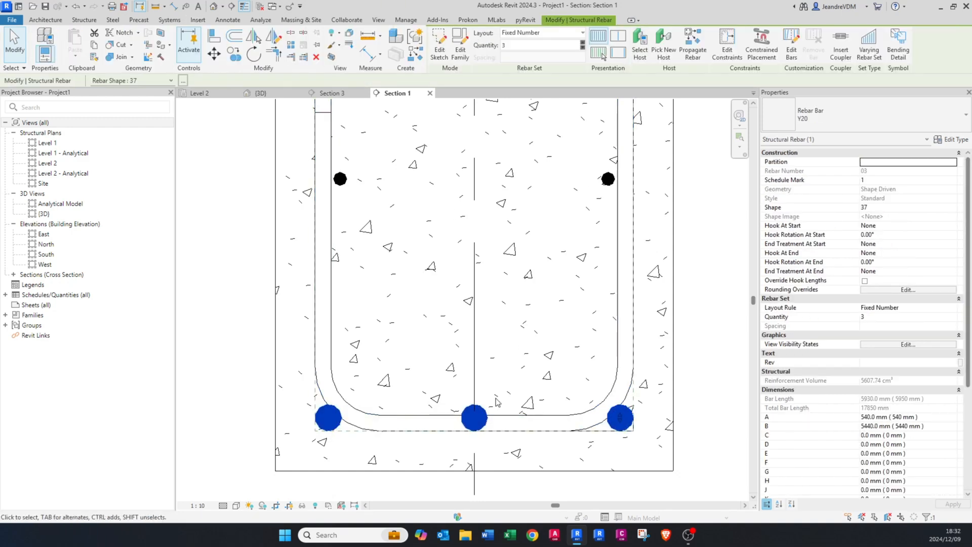
scroll(496, 402, "up", 1)
key("Escape")
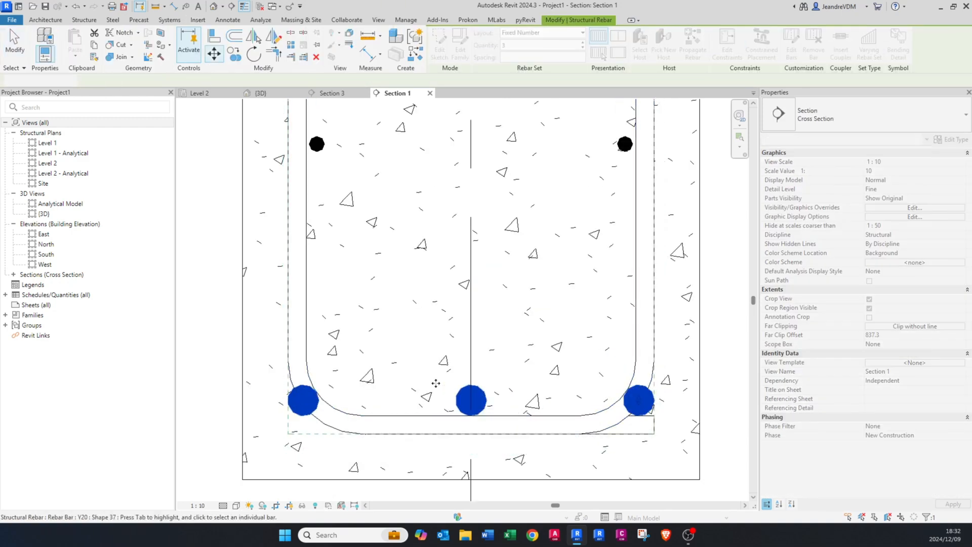
left_click(436, 383)
left_click(727, 43)
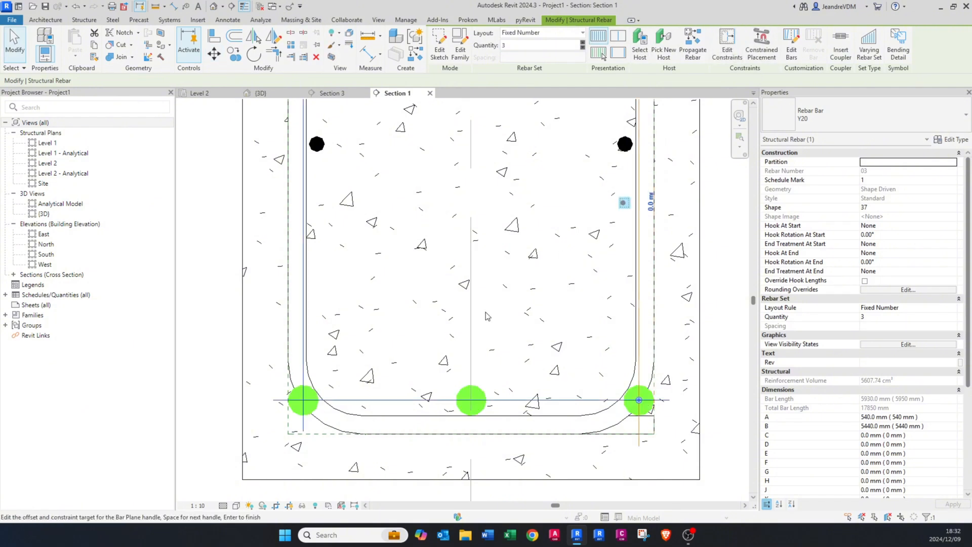
left_click(312, 378)
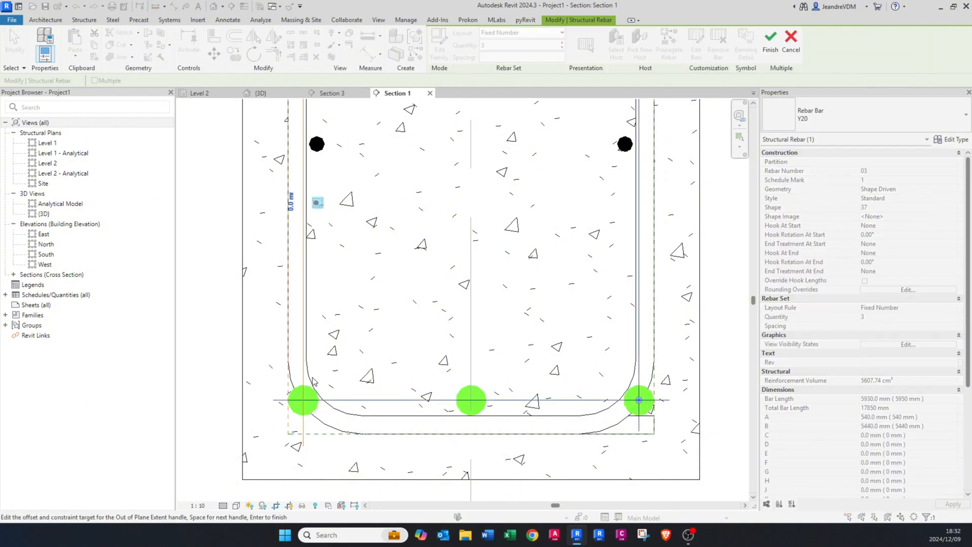
left_click(290, 202)
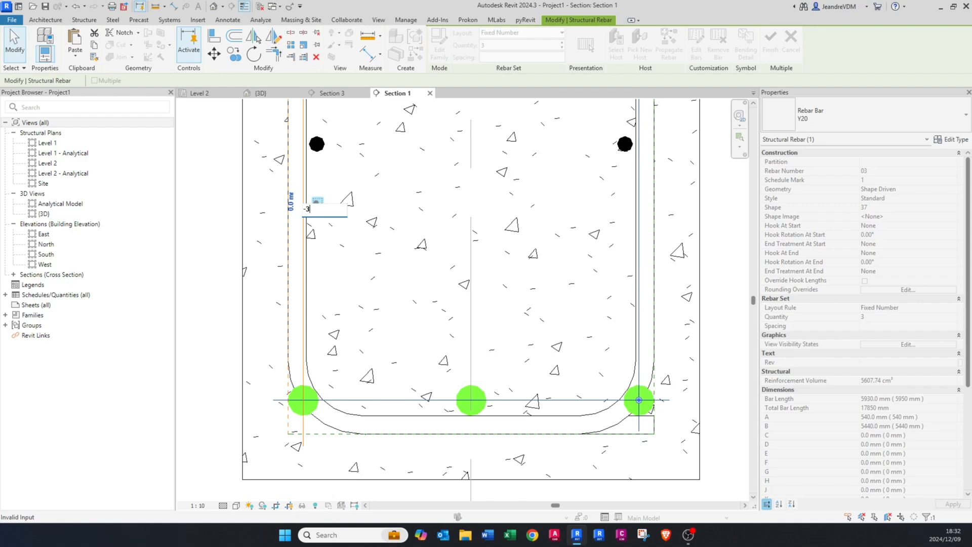
key("Return")
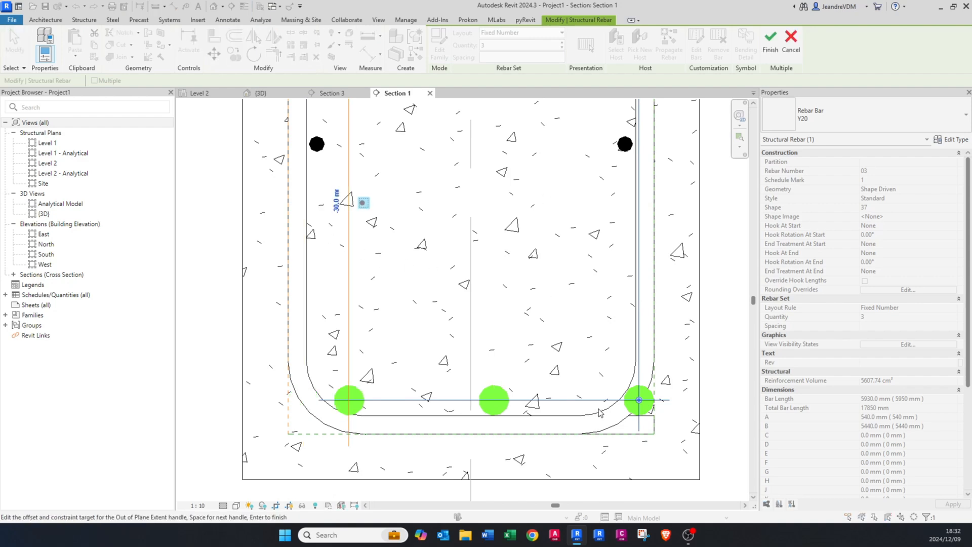
Step: Set the right side cover offset of the bottom Y20 bars to -30 mm and finish editing the constraints
left_click(639, 357)
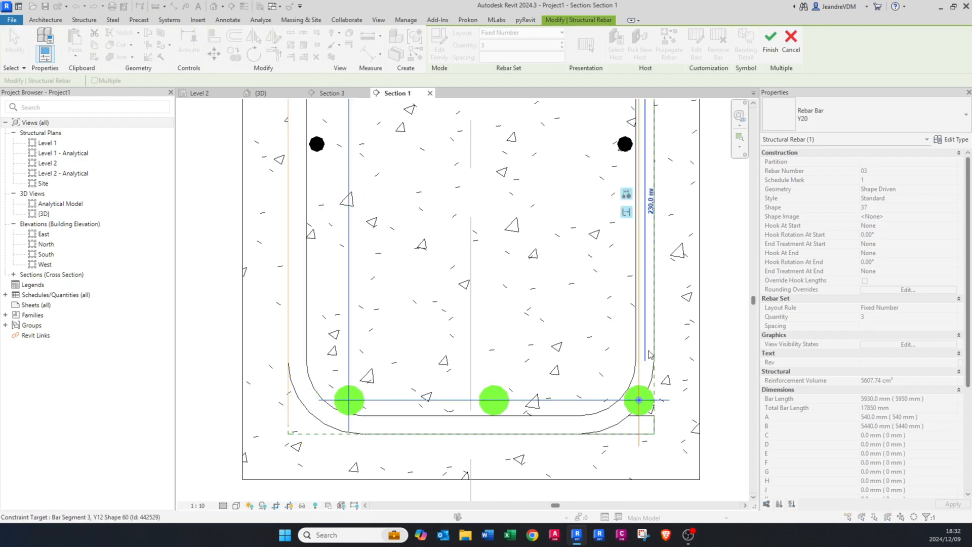
left_click(650, 204)
type("-30")
key("Return")
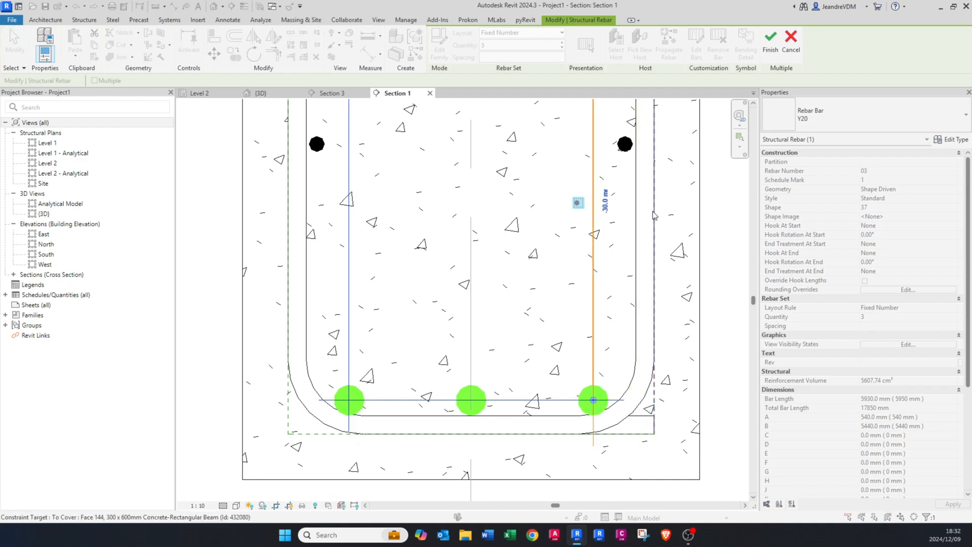
left_click(774, 49)
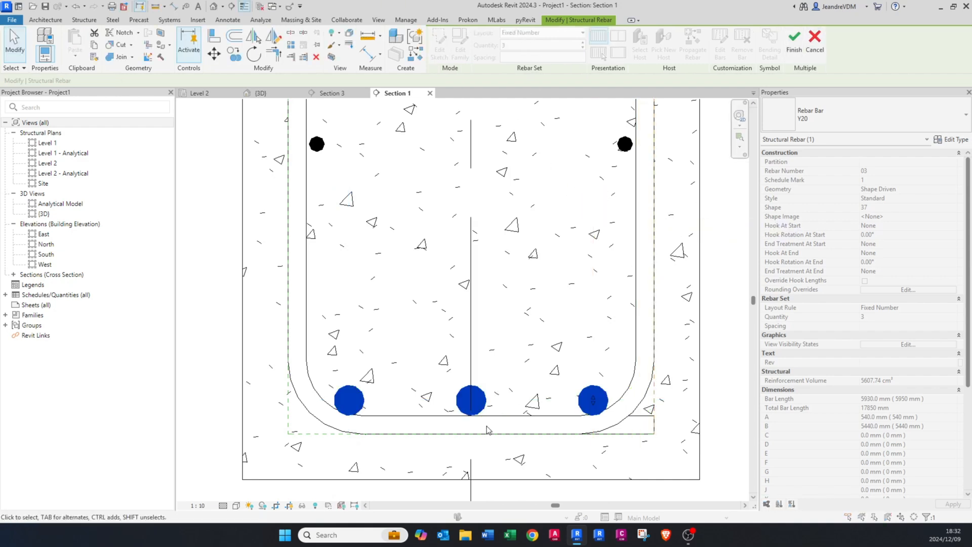
Step: Move the bottom Y20 bars straight up by about 5 mm, away from the link's lower leg
scroll(512, 386, "up", 1)
key("m")
key("v")
left_click(518, 383)
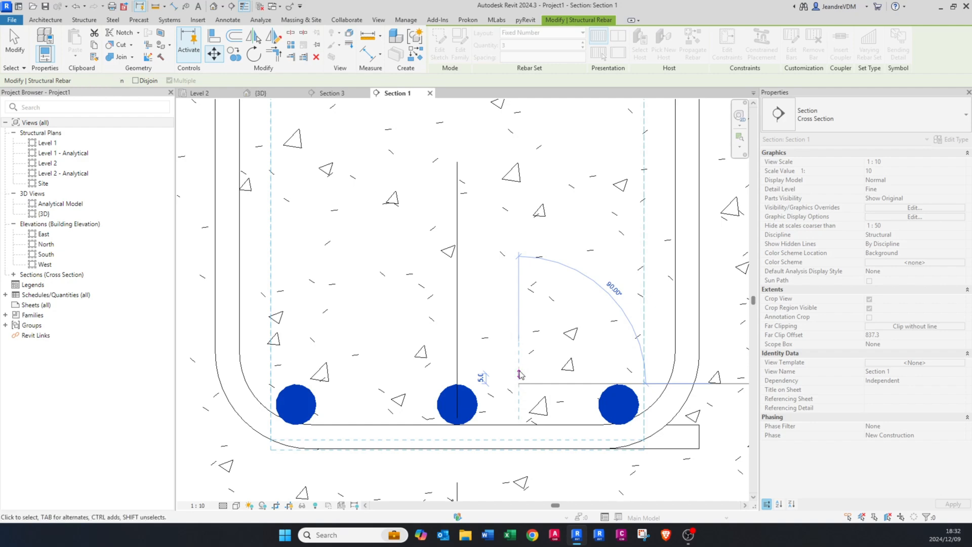
left_click(519, 374)
scroll(460, 370, "down", 5)
key("Escape")
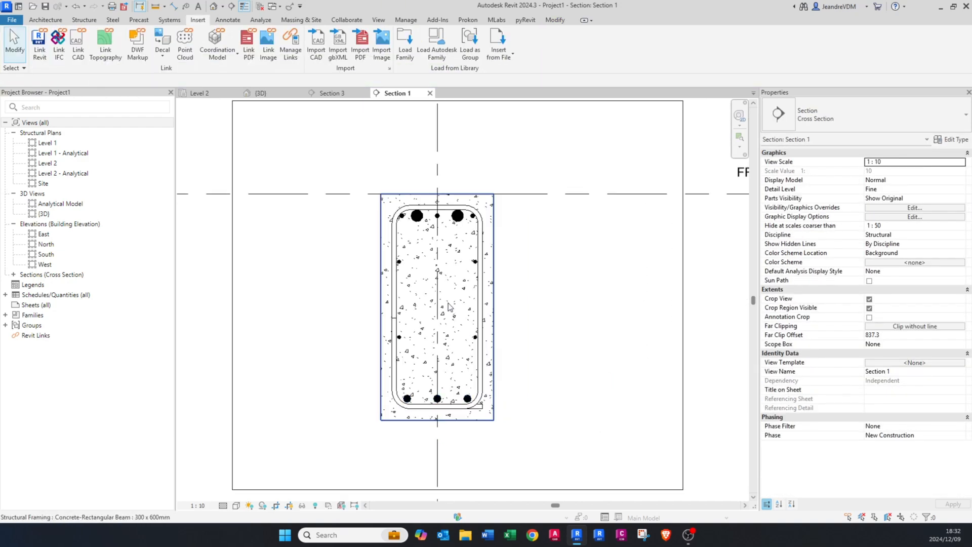
scroll(448, 306, "up", 1)
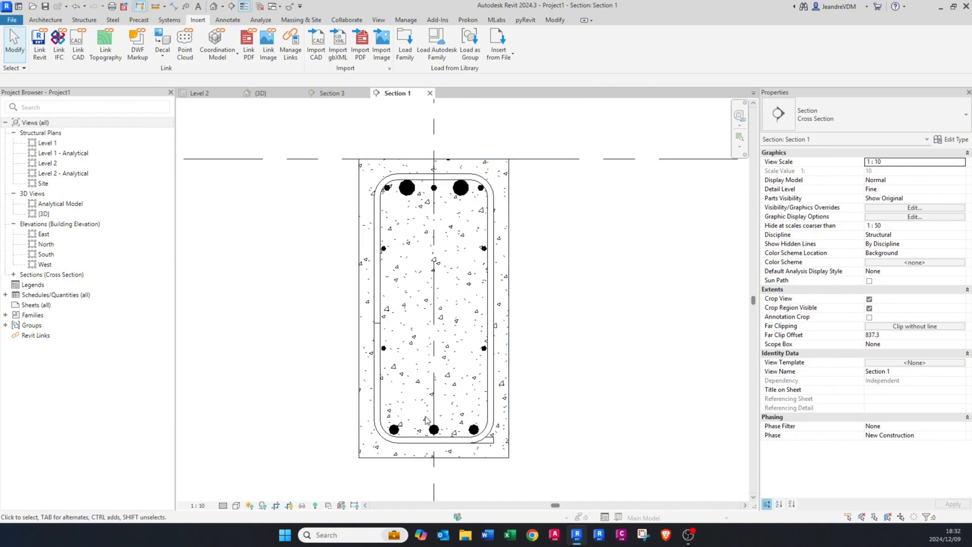
scroll(418, 429, "up", 1)
middle_click_drag(418, 183, 414, 220)
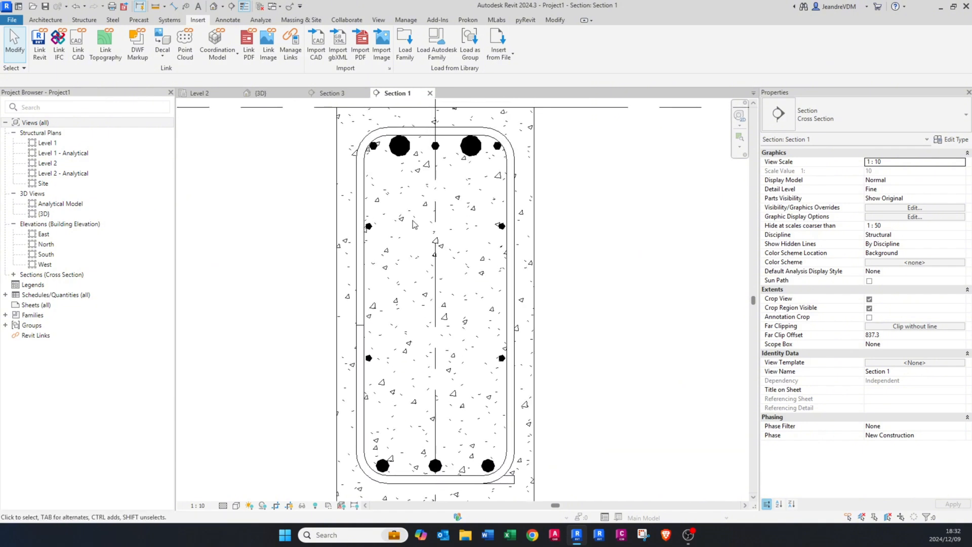
scroll(412, 220, "down", 3)
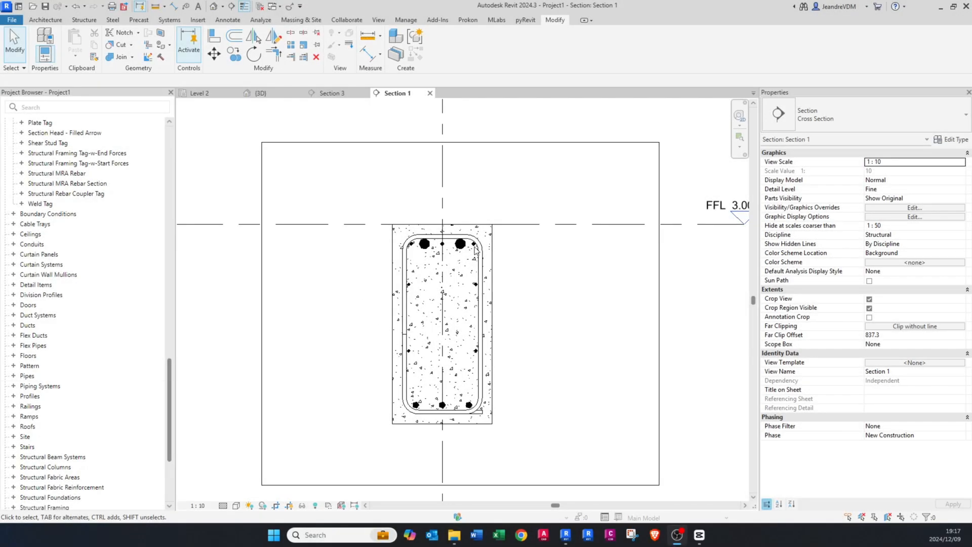
Step: Tag the right-hand top Y32 bar by category with a leader and place the tag above the beam's upper right corner
scroll(466, 249, "up", 3)
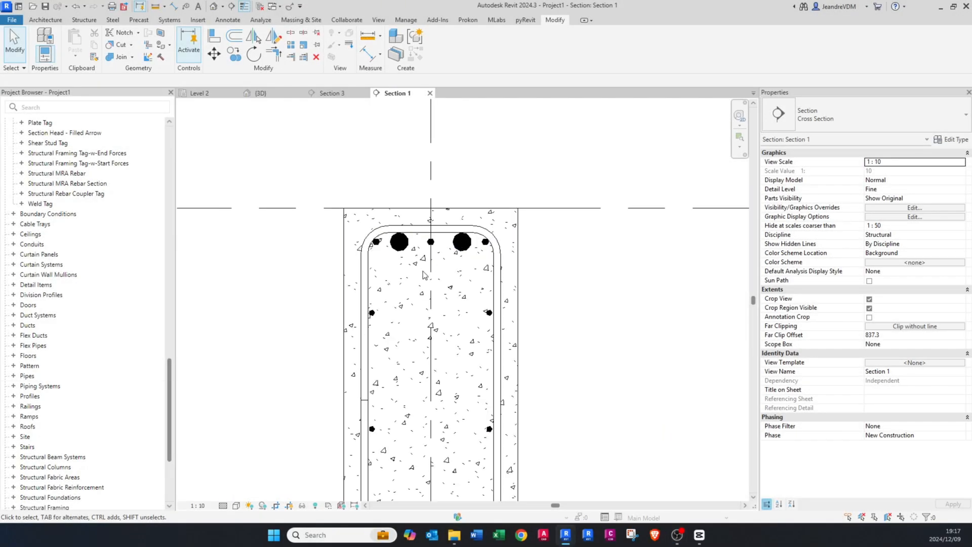
scroll(424, 275, "up", 1)
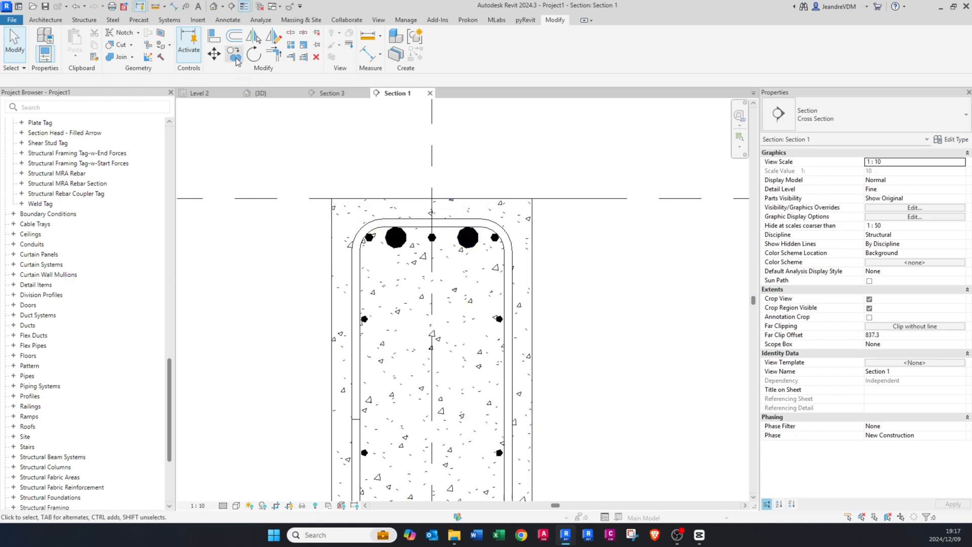
left_click(228, 23)
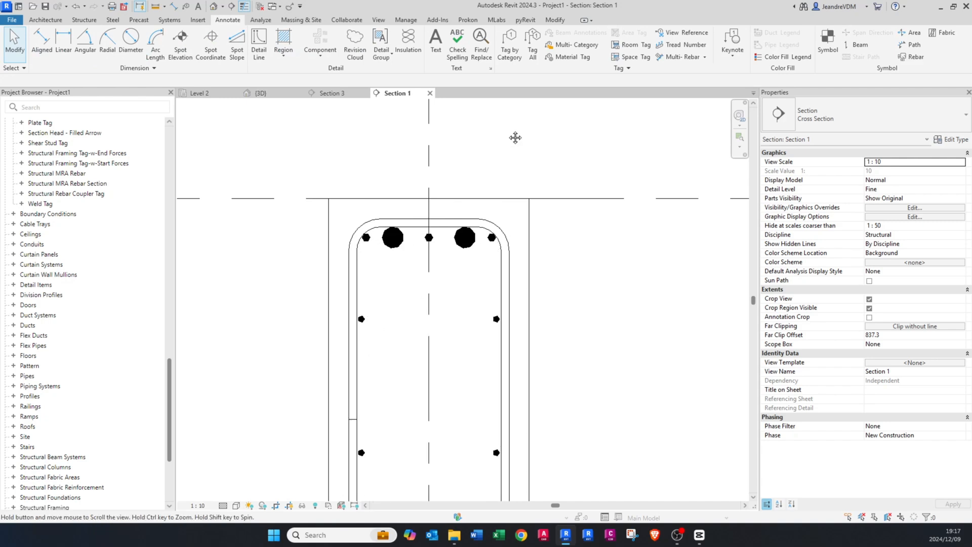
middle_click_drag(514, 136, 453, 129)
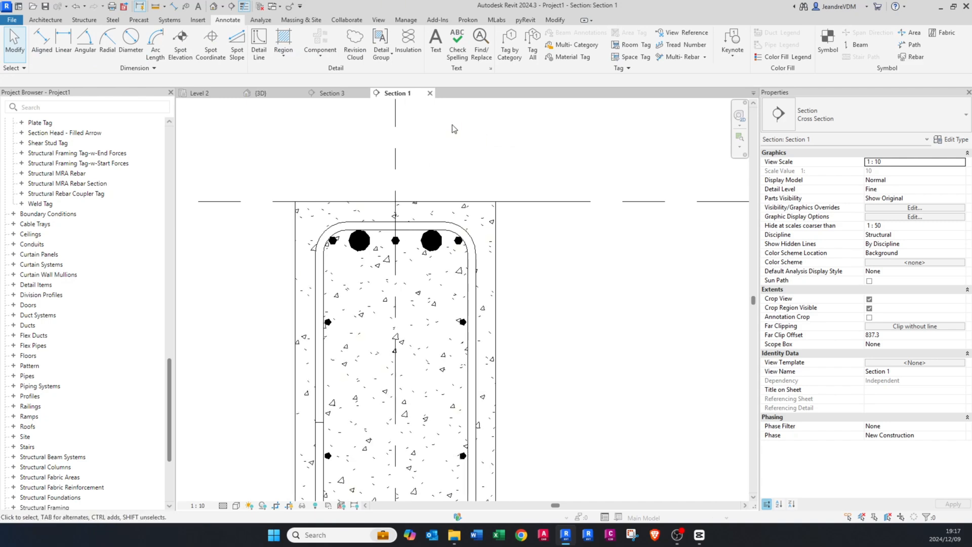
left_click(511, 51)
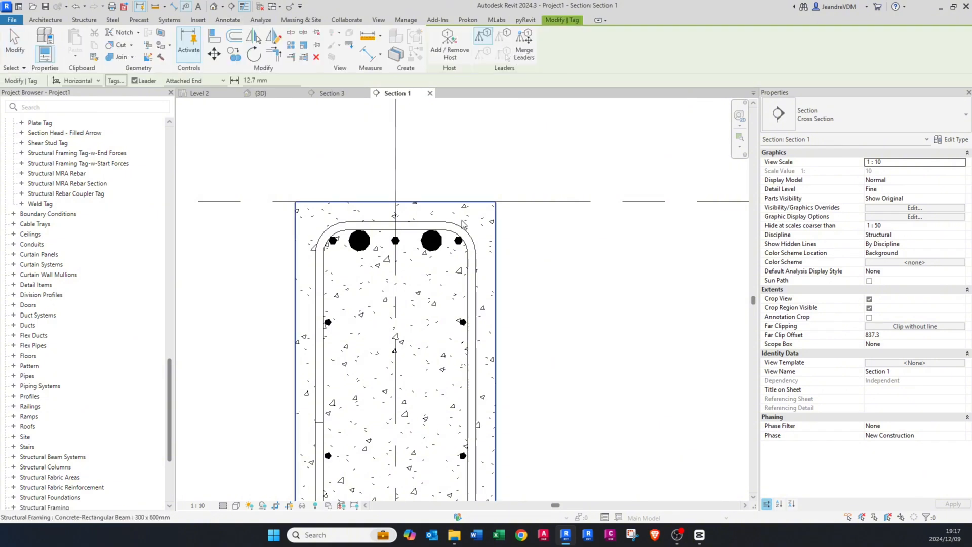
left_click(434, 242)
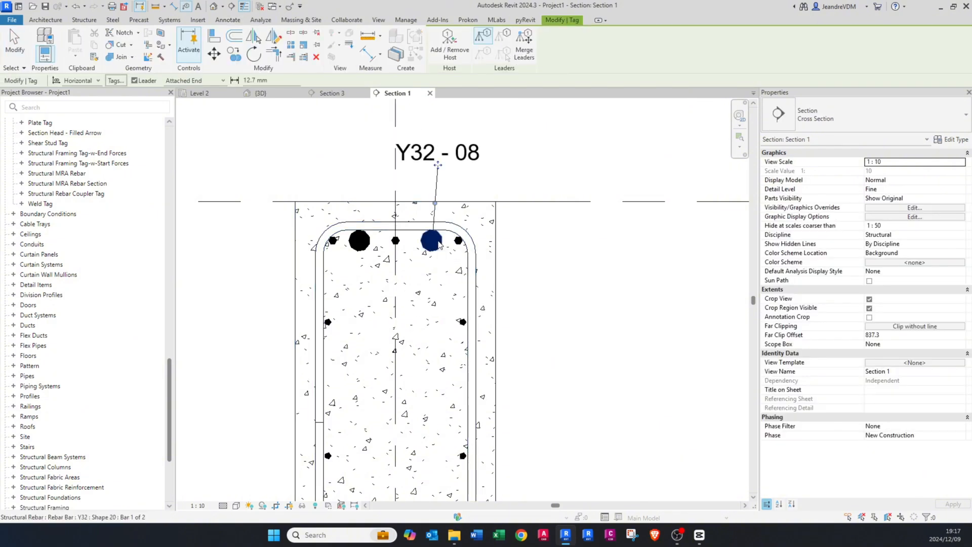
key("Escape")
left_click_drag(443, 168, 531, 168)
left_click_drag(458, 152, 458, 152)
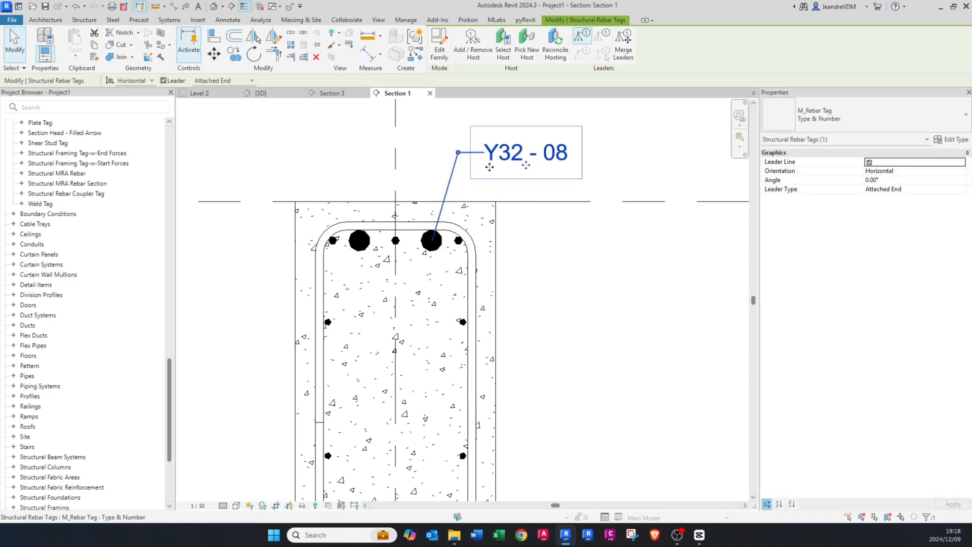
key("Escape")
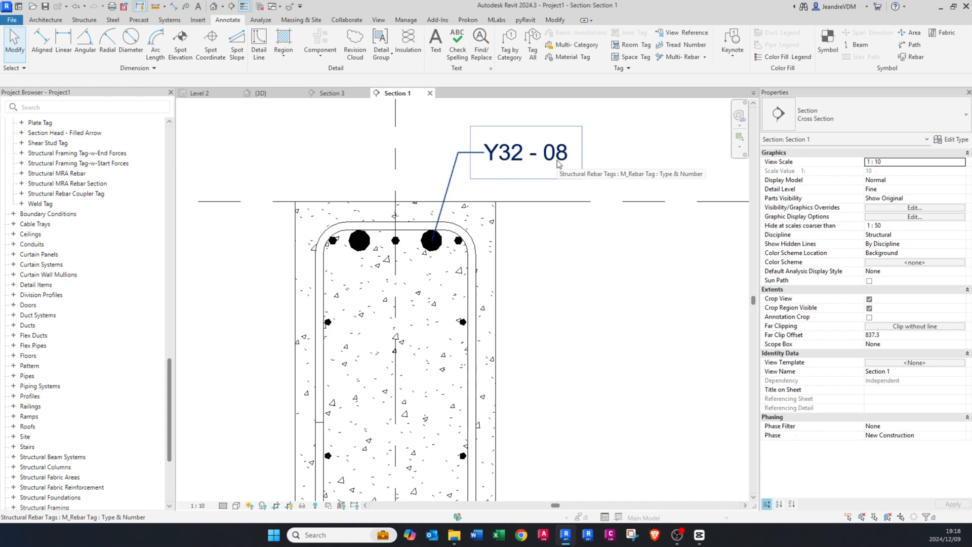
Step: Check the rebar number and quantity of the top Y32 bars in their properties
left_click(439, 248)
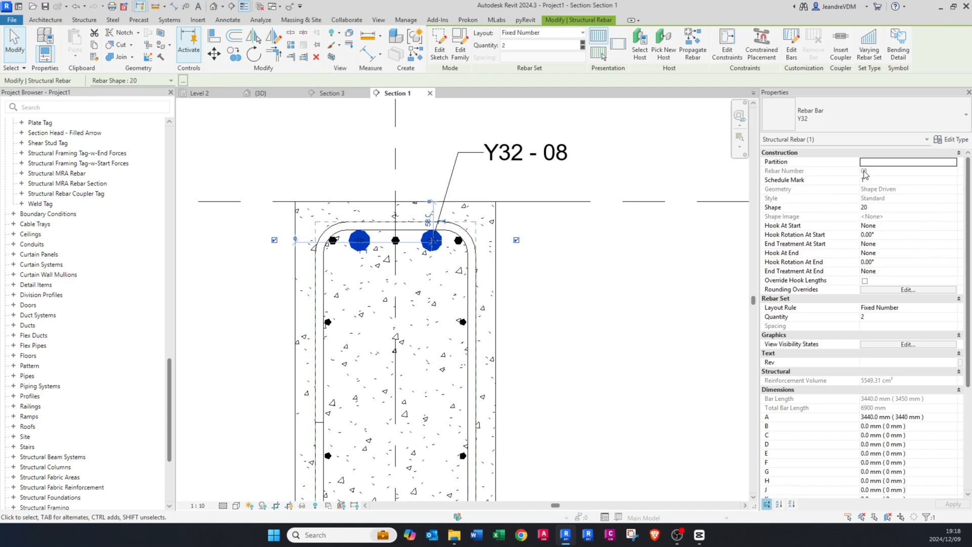
left_click(597, 268)
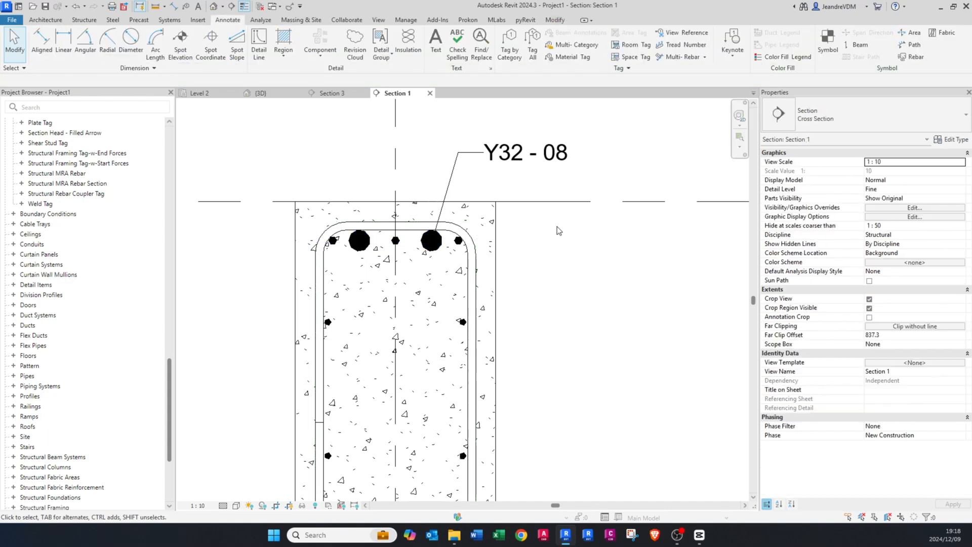
left_click(437, 248)
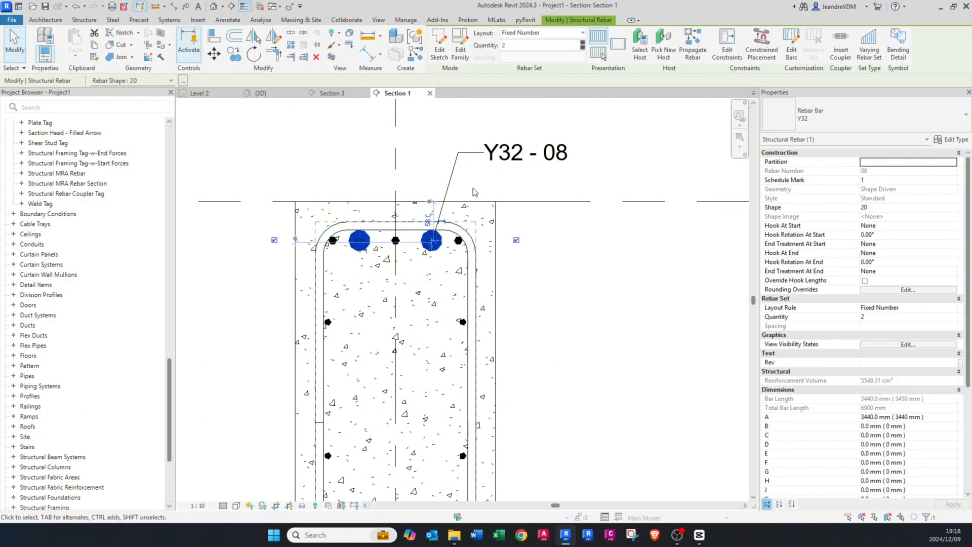
left_click(474, 192)
Step: Open the available tag types for the Y32 bar tag
left_click(506, 154)
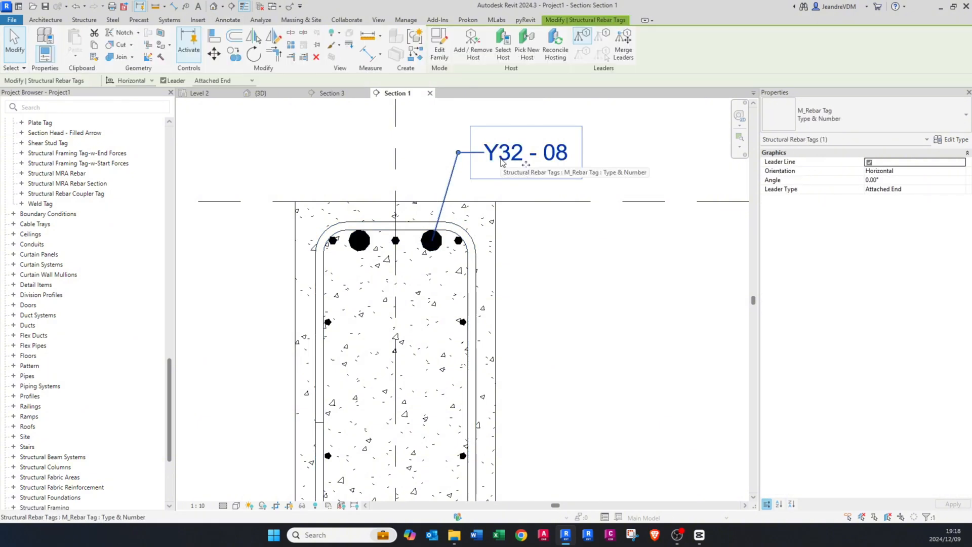
left_click(878, 120)
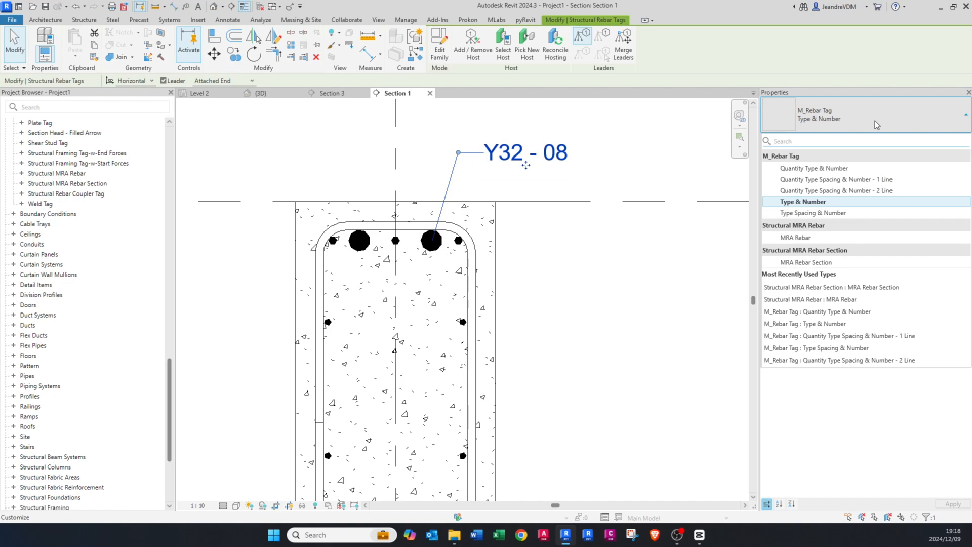
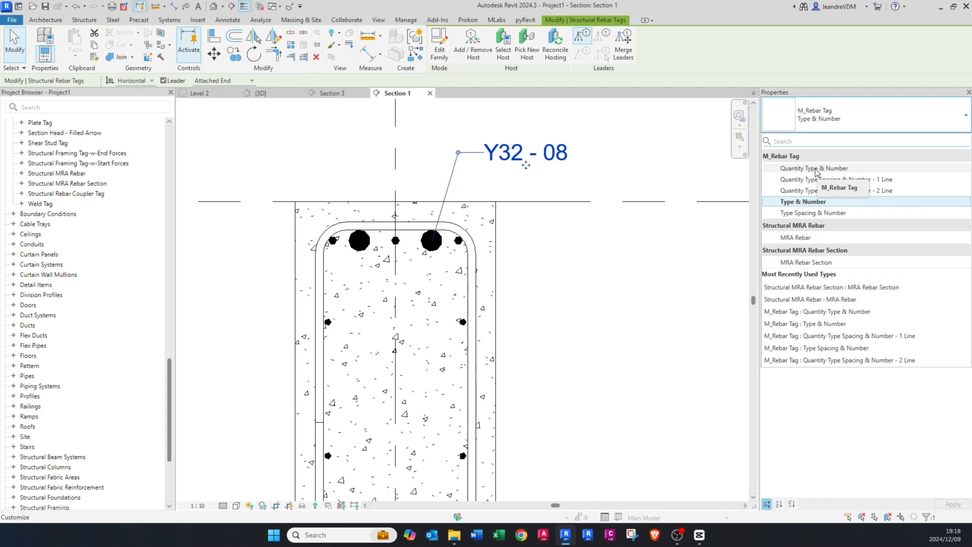
Step: Change the Y32 bar tag's type to Quantity Type & Number
left_click(815, 172)
key("Escape")
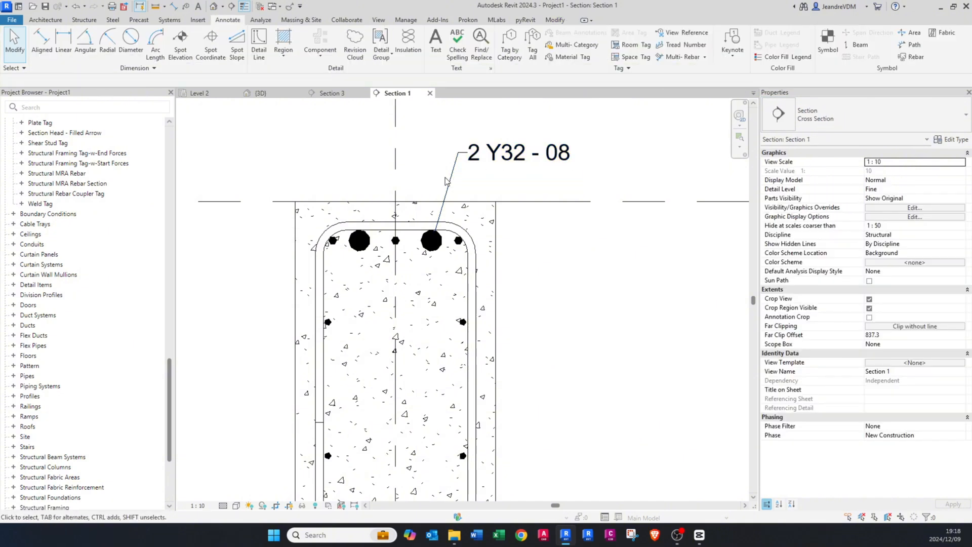
Step: Try a quantity of 3 for the top Y32 bar set to test its tag, and restore the quantity to 2
middle_click_drag(443, 182, 447, 221)
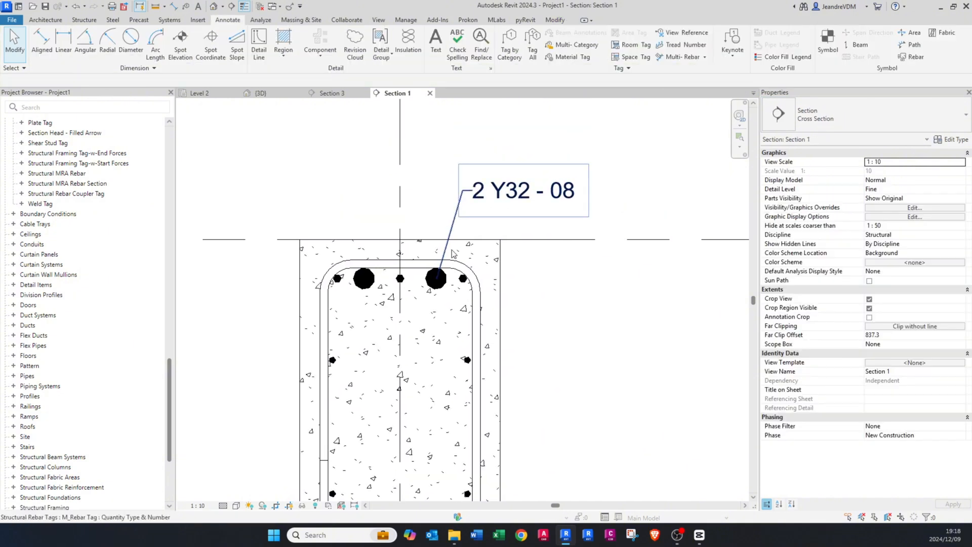
left_click(441, 288)
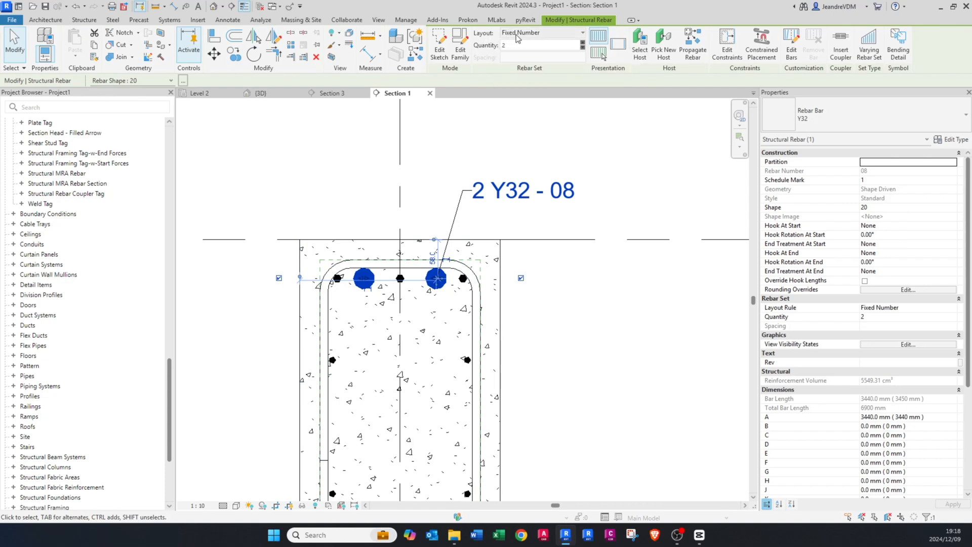
left_click(581, 44)
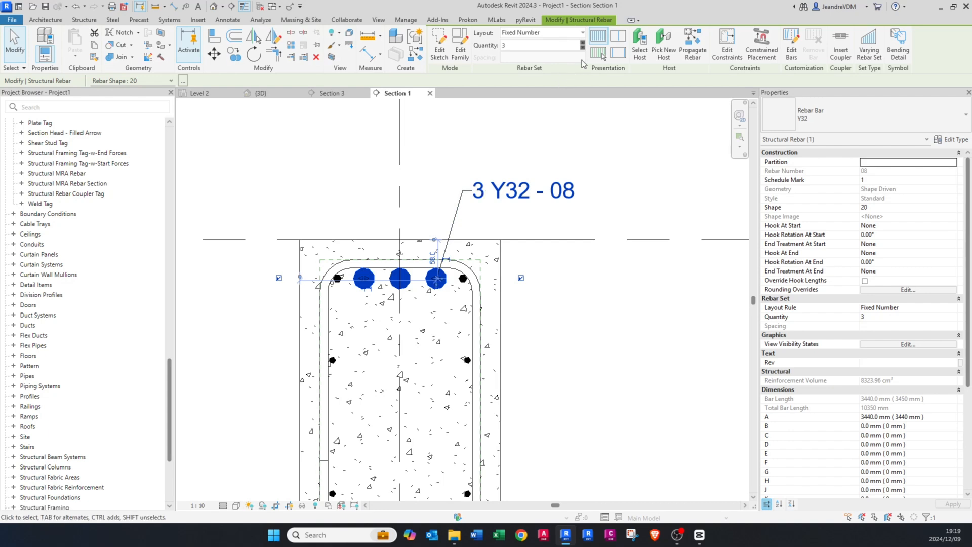
left_click(582, 48)
left_click(524, 141)
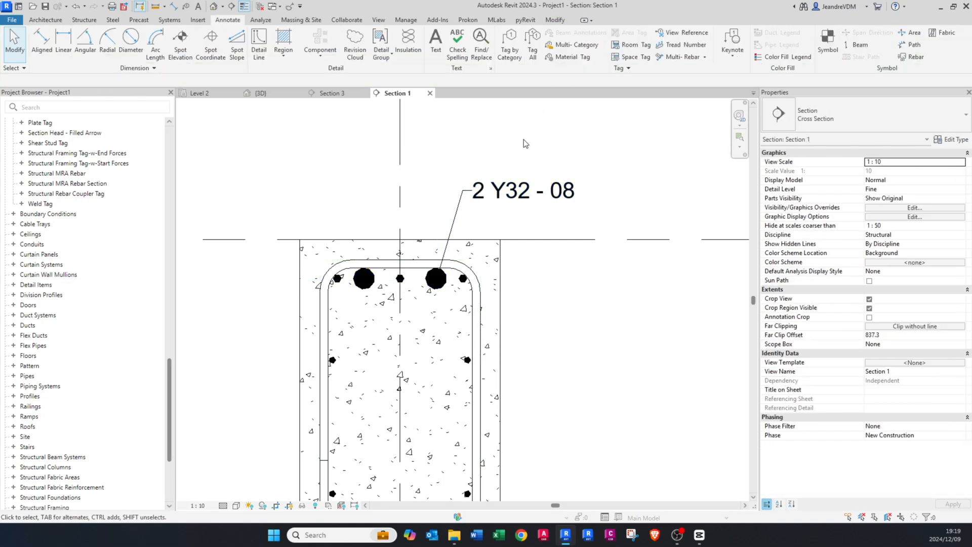
left_click(510, 195)
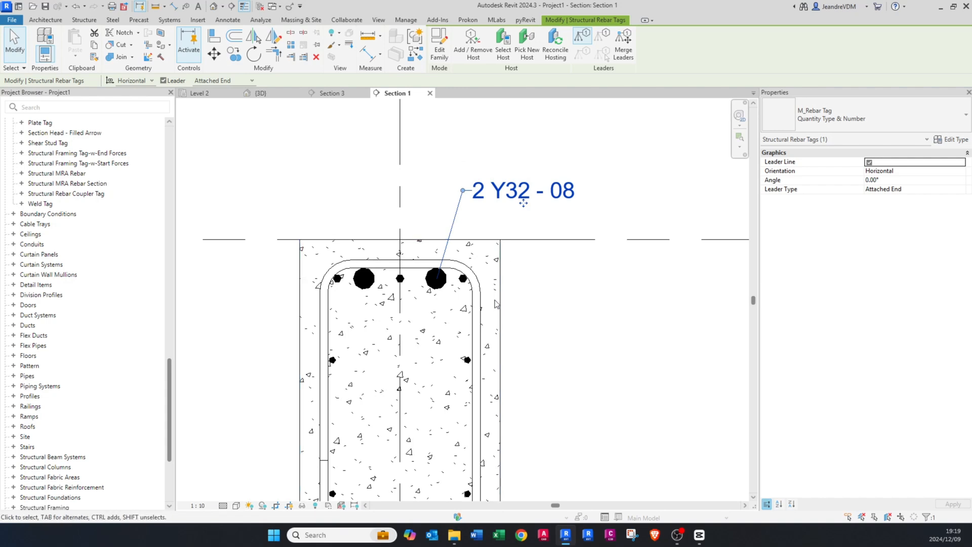
left_click(504, 320)
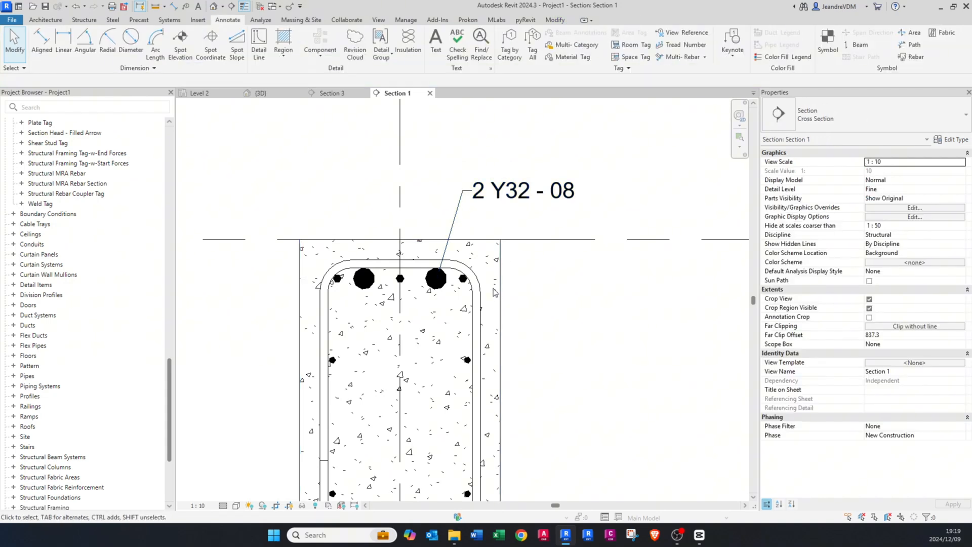
Step: Tag the Y12 link by category with a leader, placing the tag beside the beam's right face
left_click(510, 39)
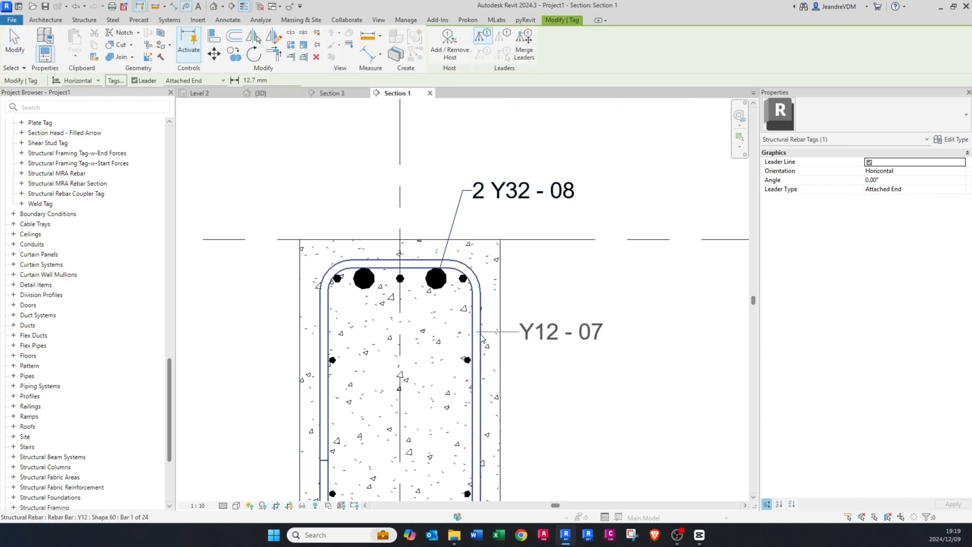
left_click(487, 324)
key("Escape")
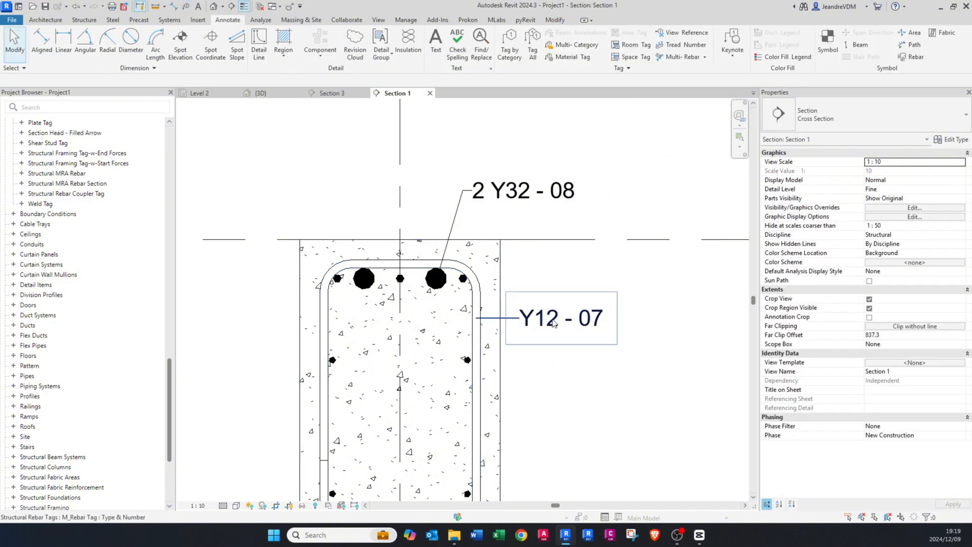
Step: Change the Y12 link tag to Quantity Type Spacing & Number - 1 Line and move it further right, clear of the beam
left_click(559, 320)
left_click(823, 113)
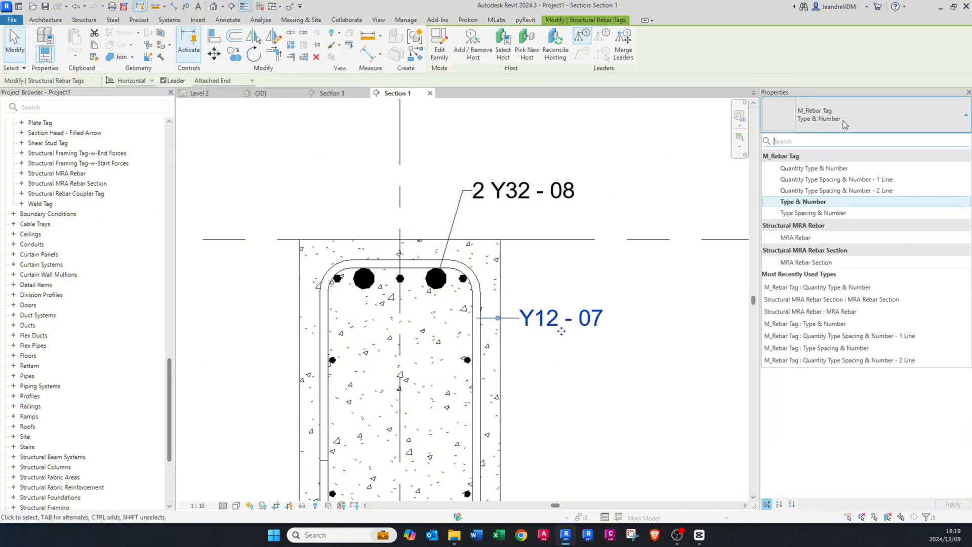
left_click(849, 188)
left_click_drag(562, 331, 640, 327)
mouse_move(599, 330)
middle_mouse_down()
mouse_move(383, 291)
mouse_move(427, 304)
middle_mouse_up()
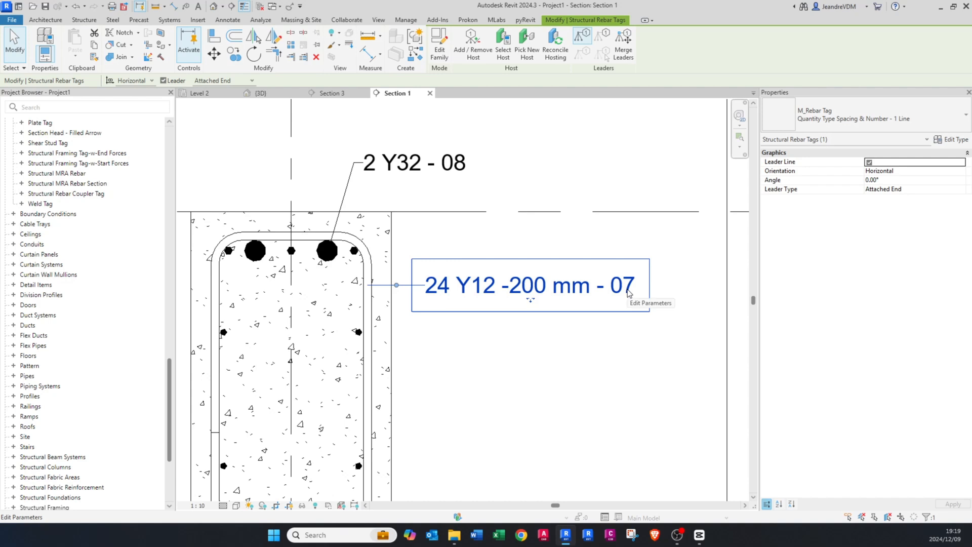
scroll(627, 293, "down", 1)
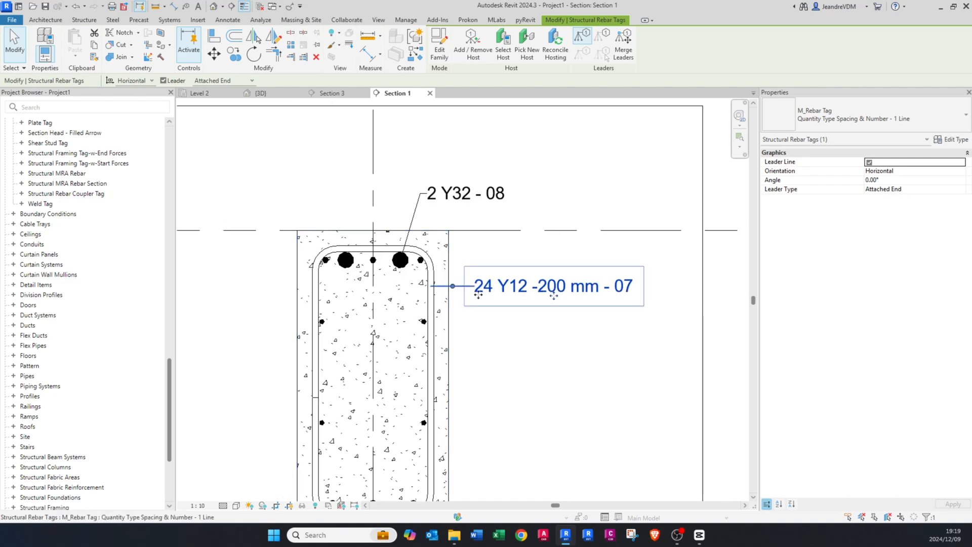
left_click(505, 249)
Step: Open the tag family of the top Y32 bar tag for editing
left_click(446, 193)
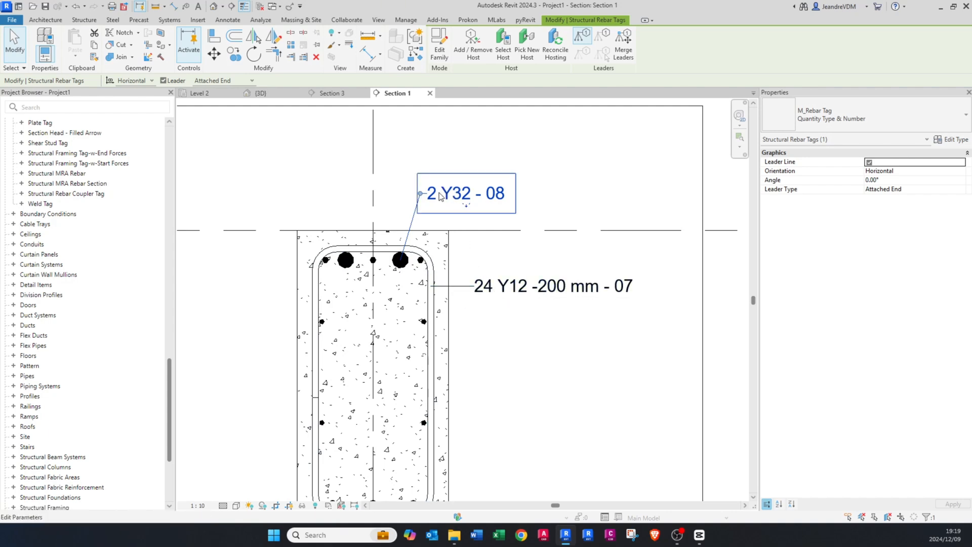
scroll(439, 196, "up", 1)
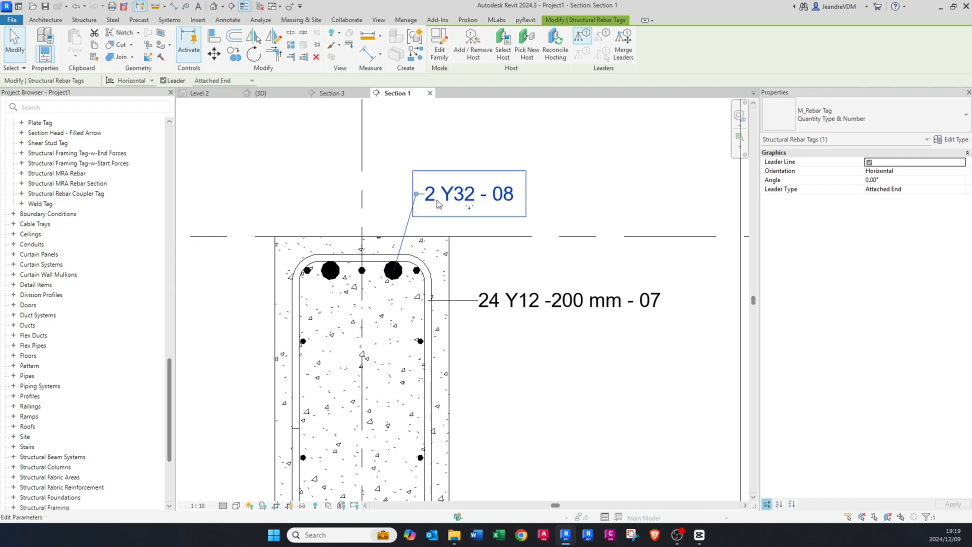
middle_click_drag(437, 200, 458, 242)
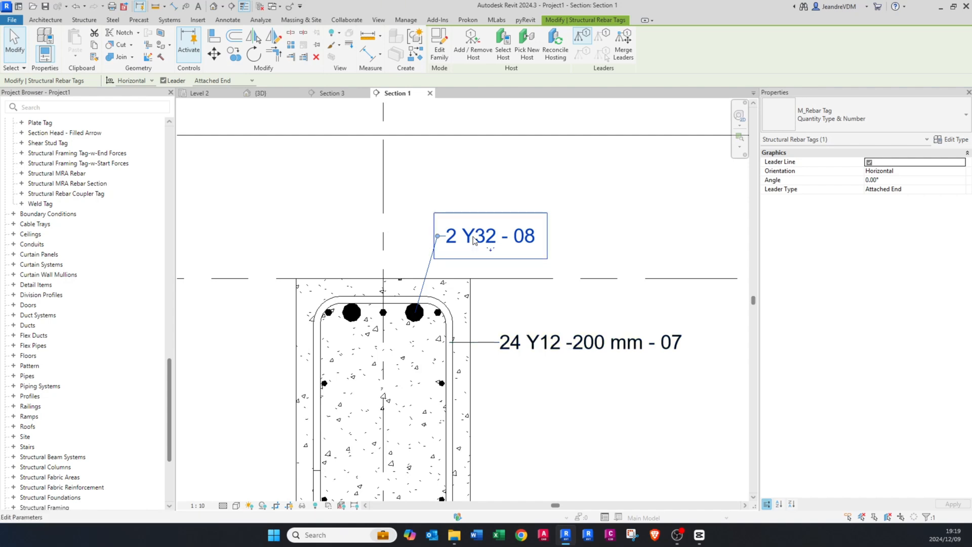
left_click(473, 240)
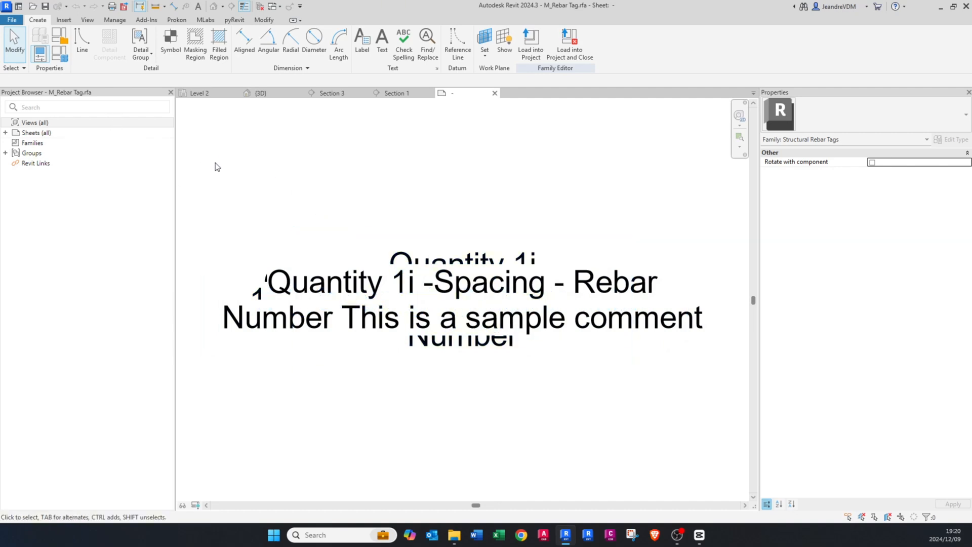
Step: Save the tag family as REBAR TAG (T&B).rfa in Documents, replacing the existing file
left_click(10, 21)
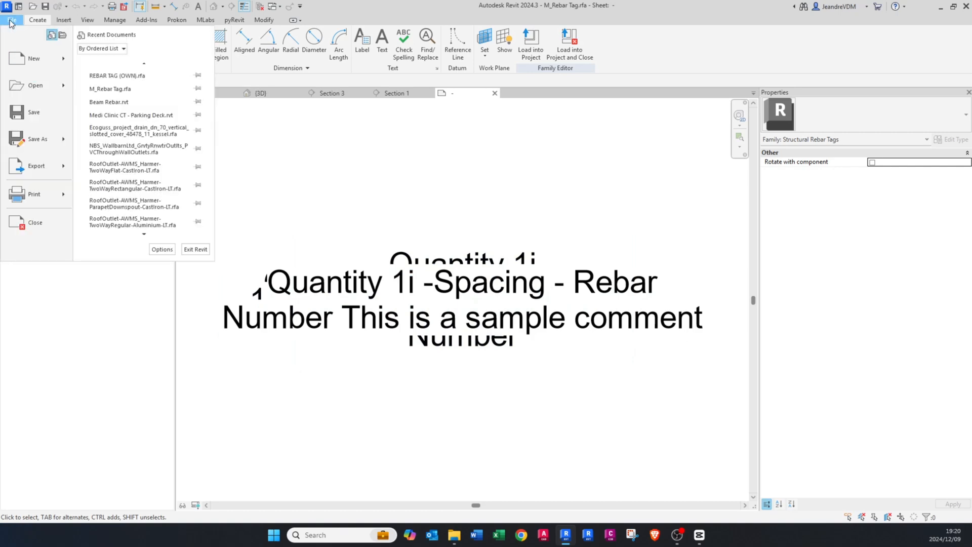
mouse_move(47, 137)
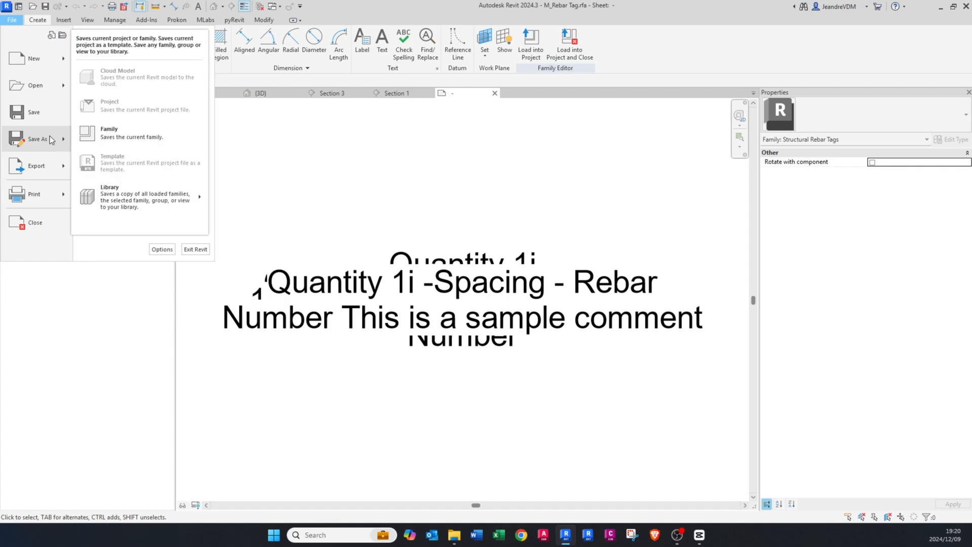
left_click(119, 137)
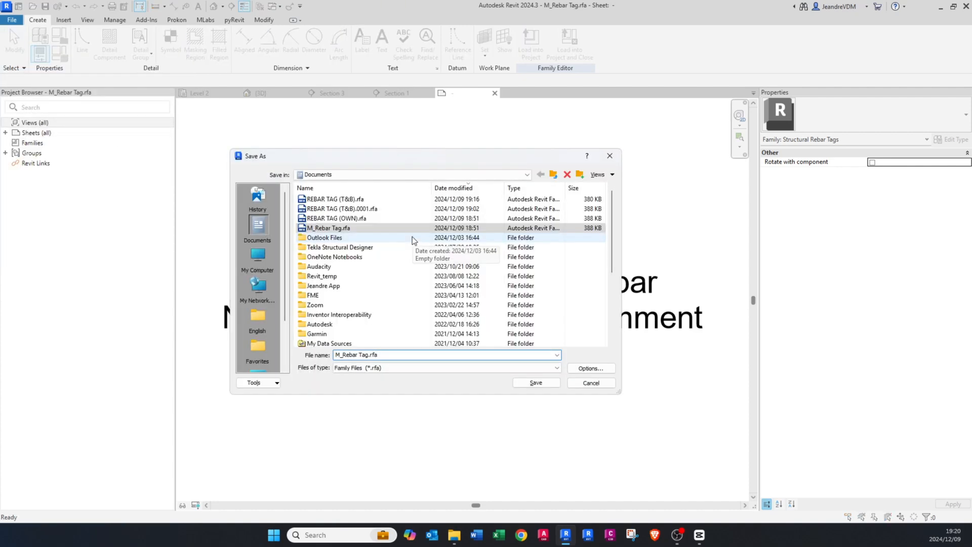
left_click(339, 200)
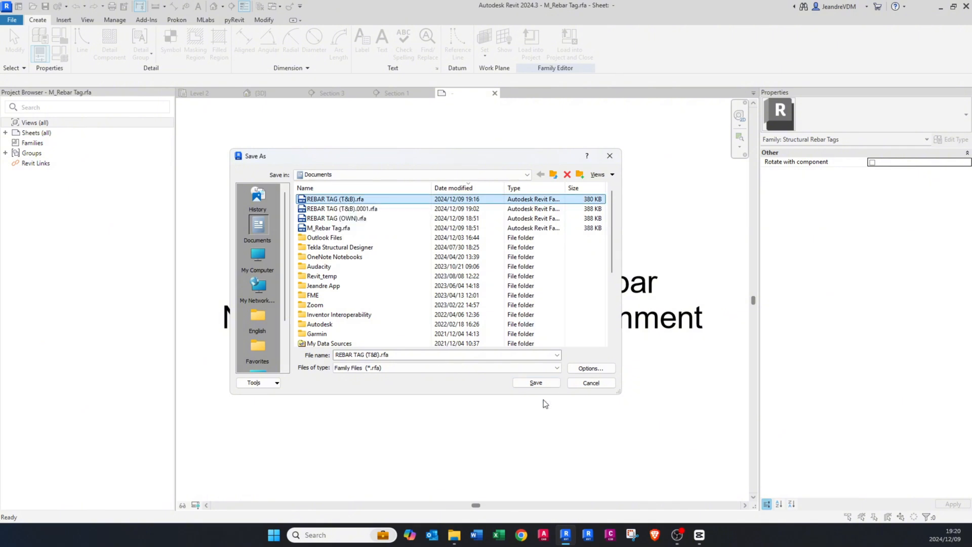
left_click(536, 383)
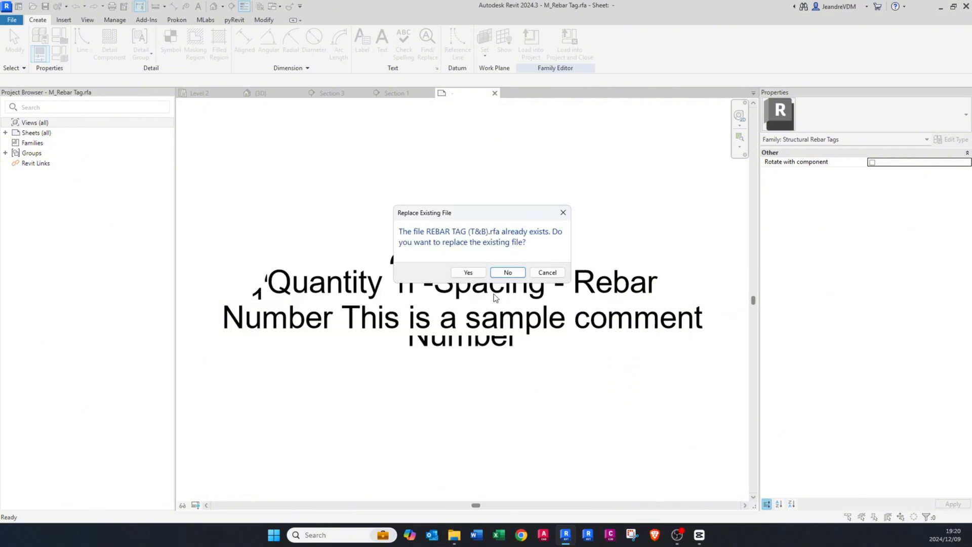
left_click(468, 273)
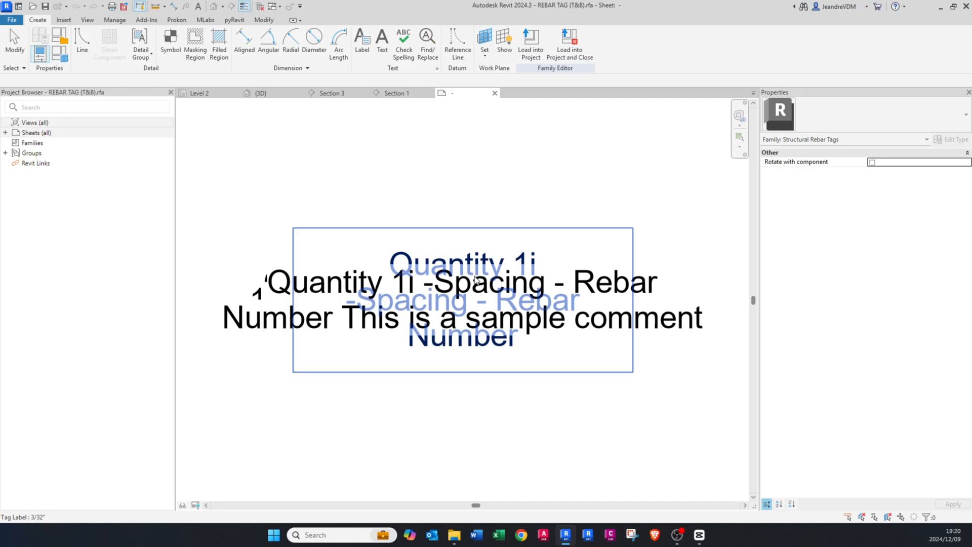
Step: Delete all the overlapping labels from the tag family
middle_click_drag(469, 289, 464, 287)
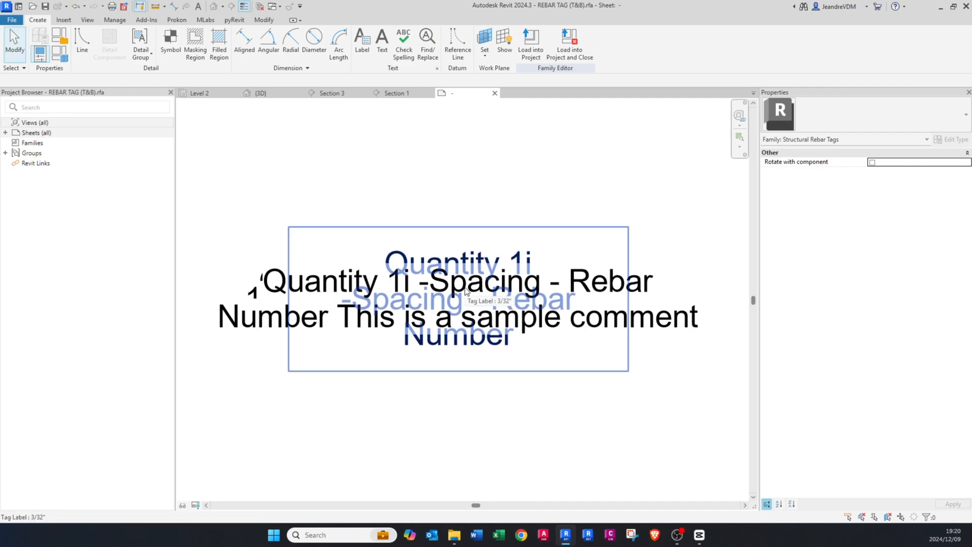
left_click_drag(505, 175, 401, 387)
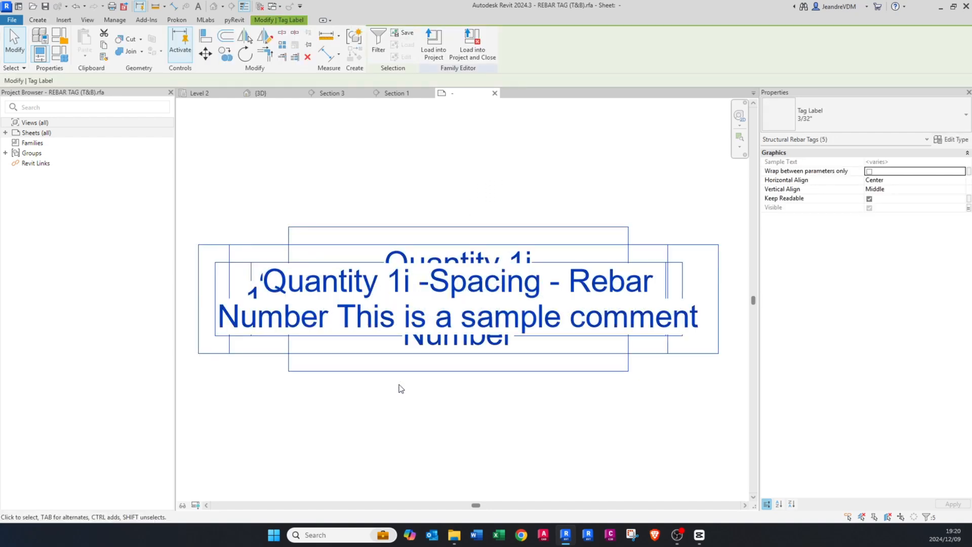
key("Delete")
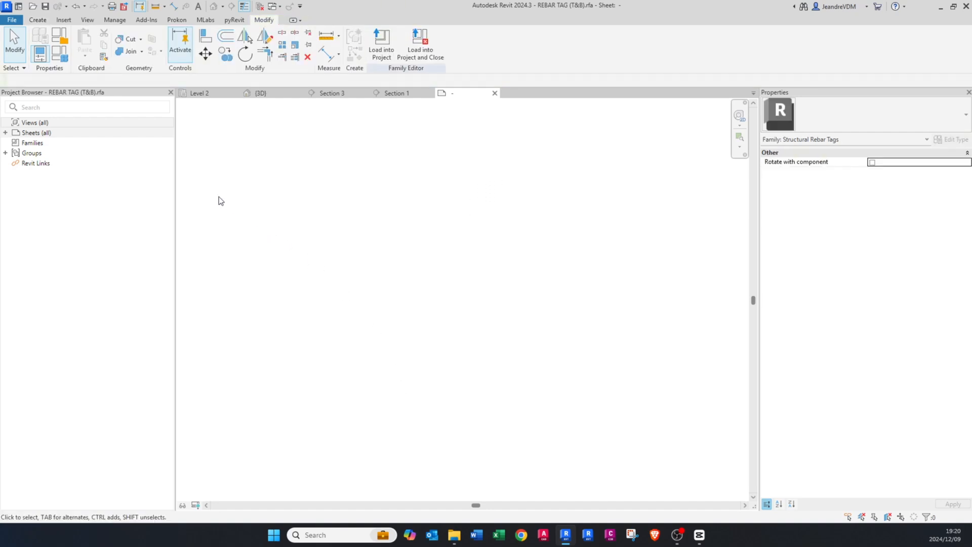
Step: Delete every family type of the tag except Type & Number
left_click(59, 52)
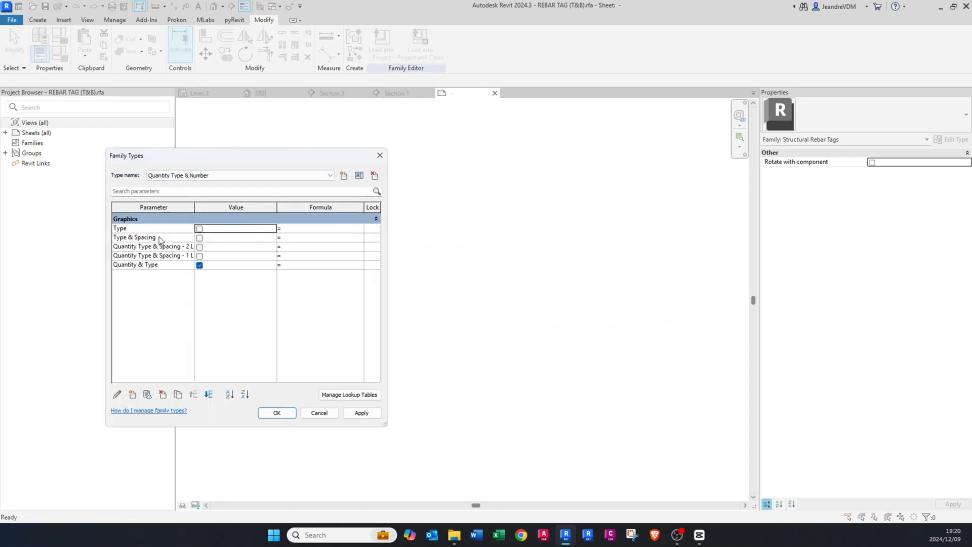
left_click(329, 176)
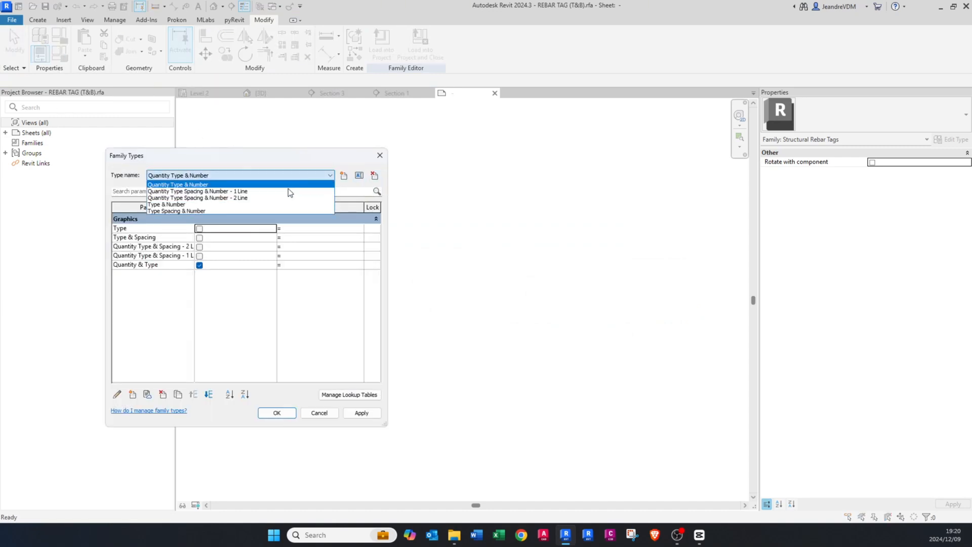
left_click(290, 151)
left_click(375, 177)
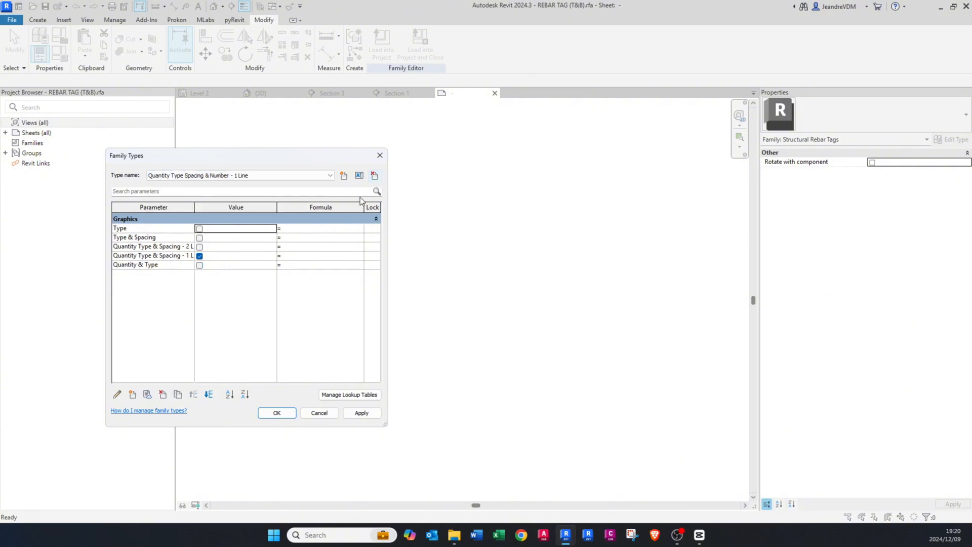
left_click(374, 176)
left_click(375, 175)
left_click(374, 176)
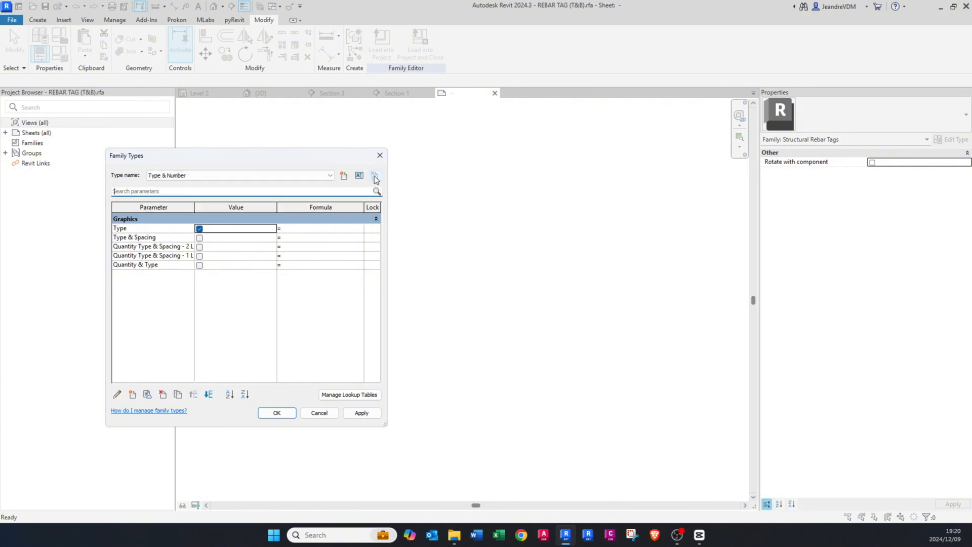
left_click(278, 175)
left_click(278, 175)
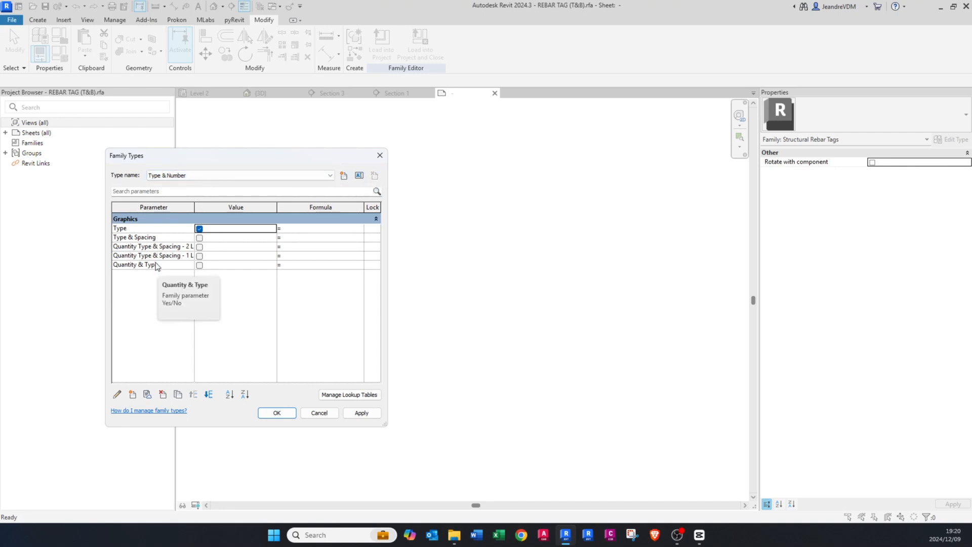
Step: Create a new family type named REBAR (T&B)
left_click(343, 176)
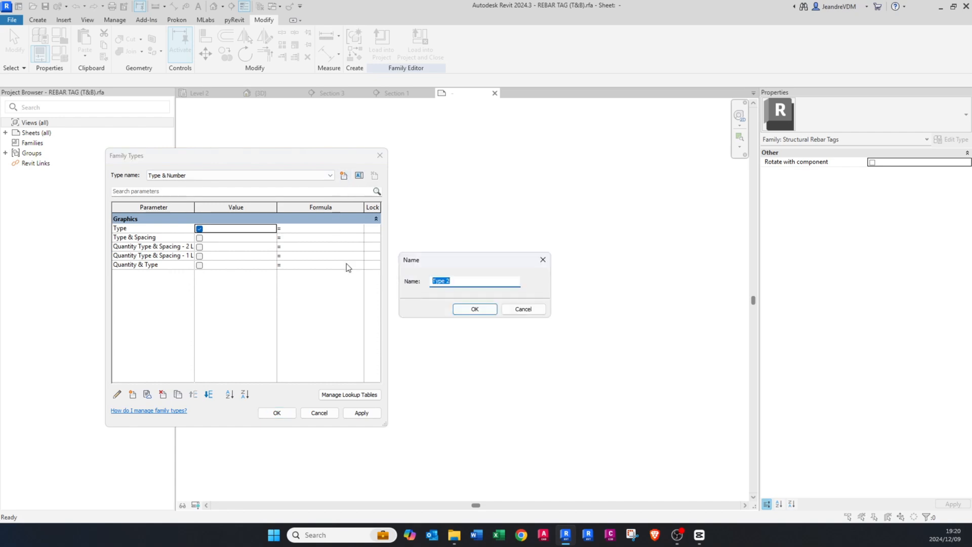
type("REBAR (T&B")
key("Return")
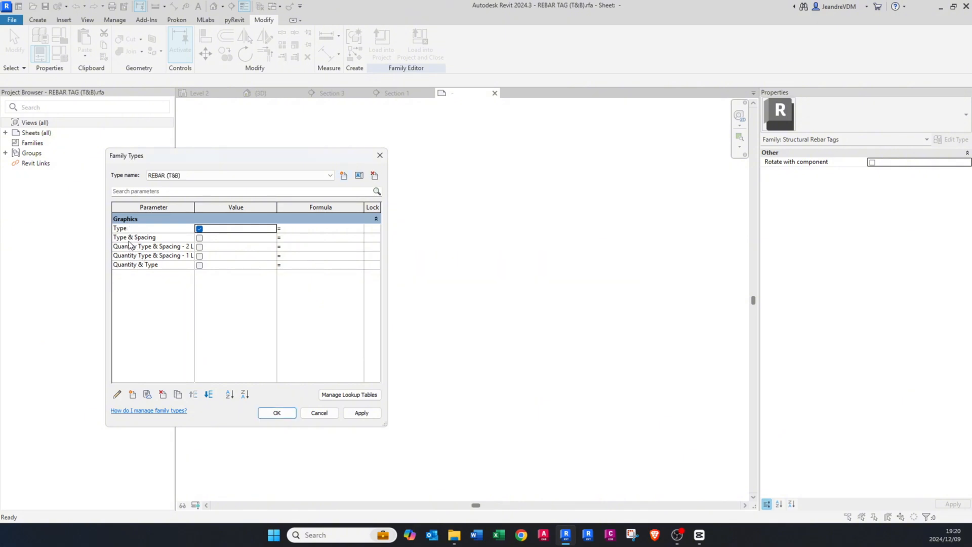
Step: Delete all the Graphics family parameters, from Type through Quantity & Type, from the tag family
left_click(124, 229)
left_click(163, 395)
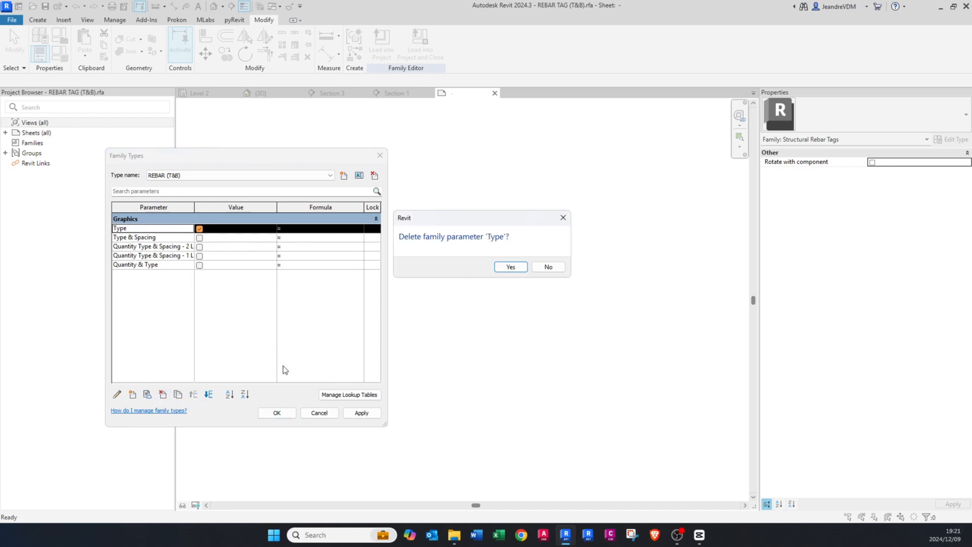
left_click(506, 266)
left_click(162, 394)
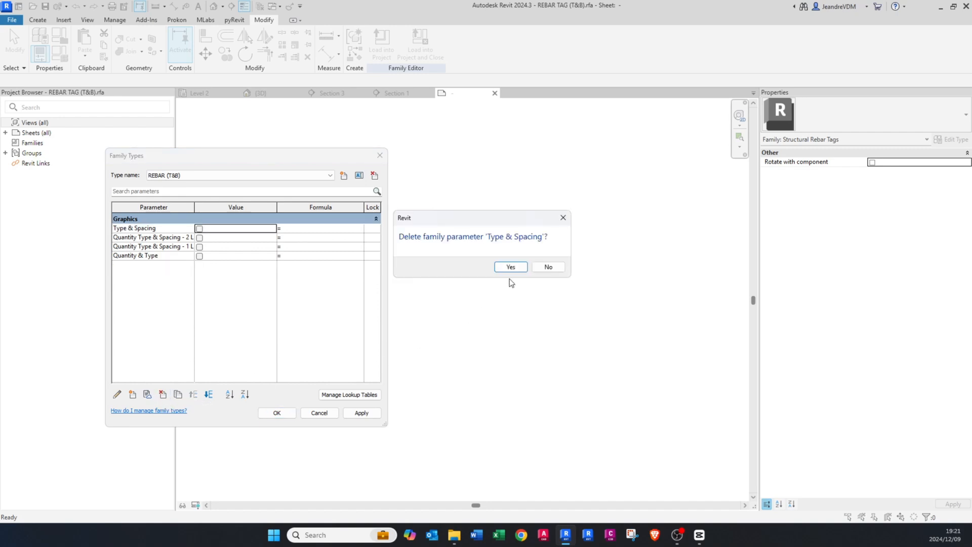
left_click(506, 265)
left_click(162, 394)
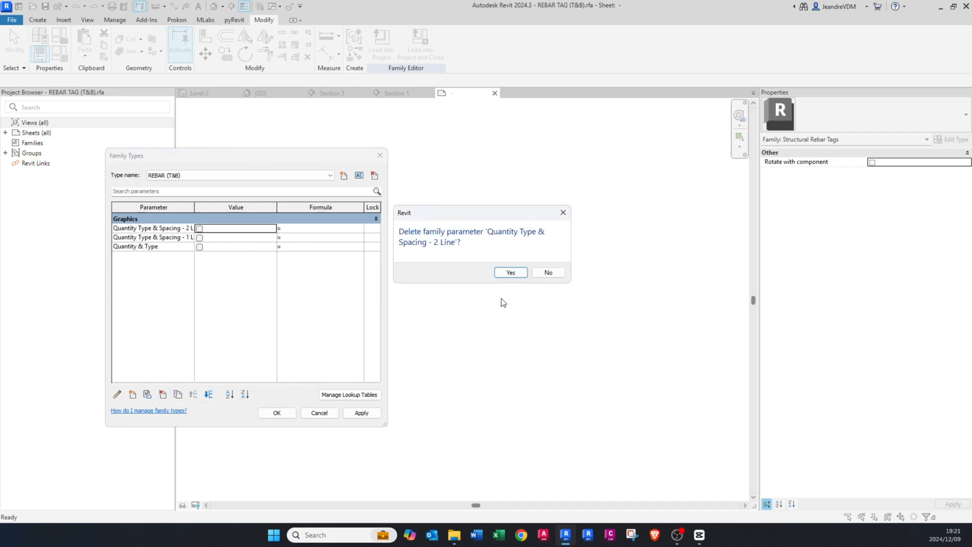
left_click(511, 272)
left_click(163, 395)
left_click(510, 272)
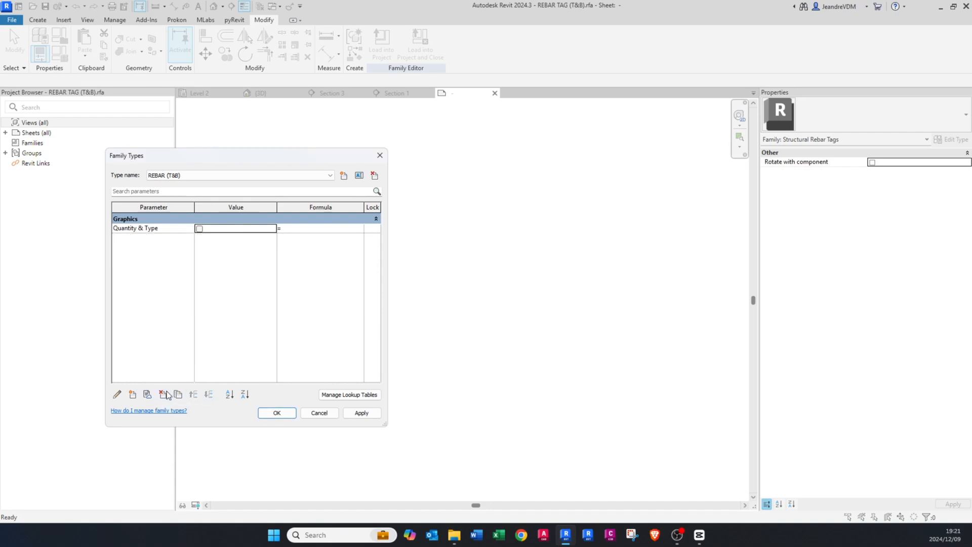
left_click(163, 394)
left_click(511, 266)
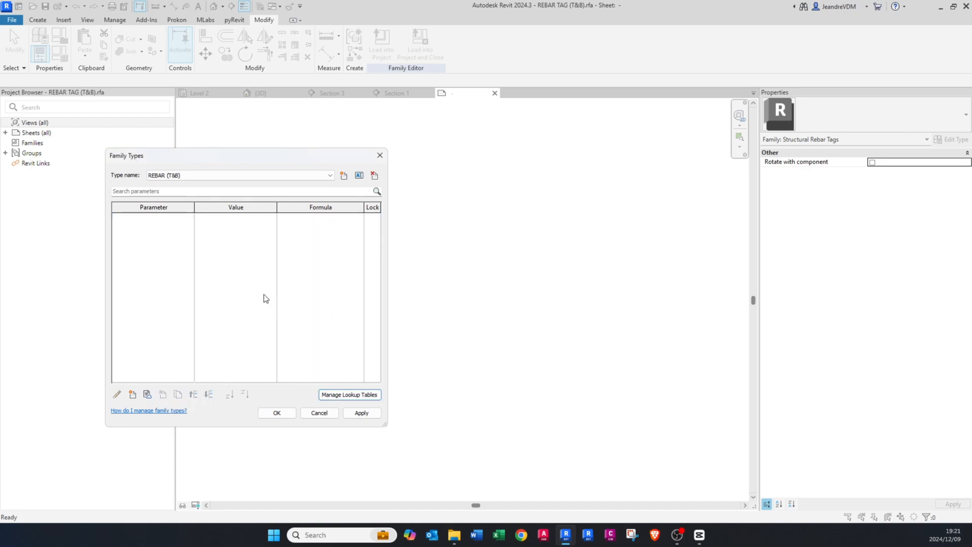
Step: Delete the Type & Number family type, keeping only REBAR (T&B), and accept the family types
left_click(226, 172)
left_click(203, 191)
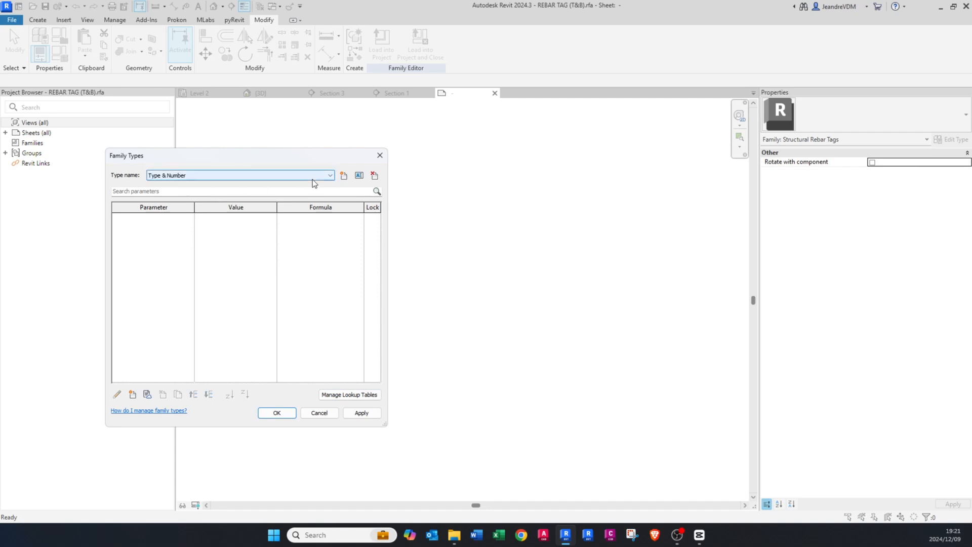
left_click(374, 175)
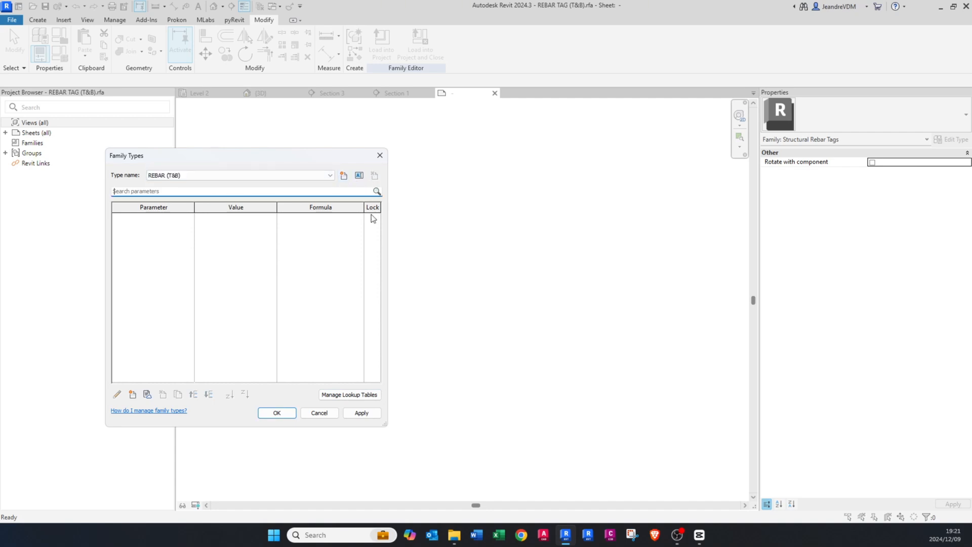
left_click(199, 175)
left_click(198, 174)
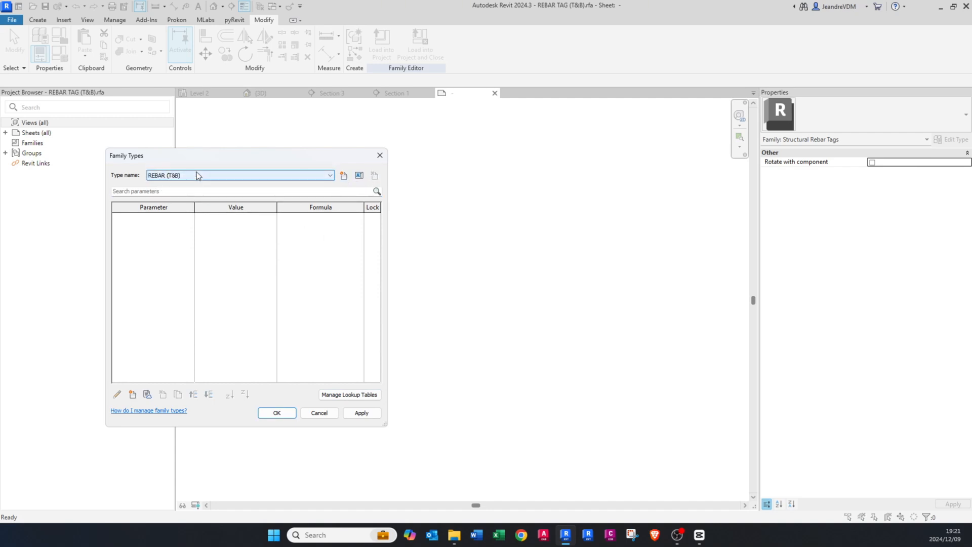
left_click(269, 413)
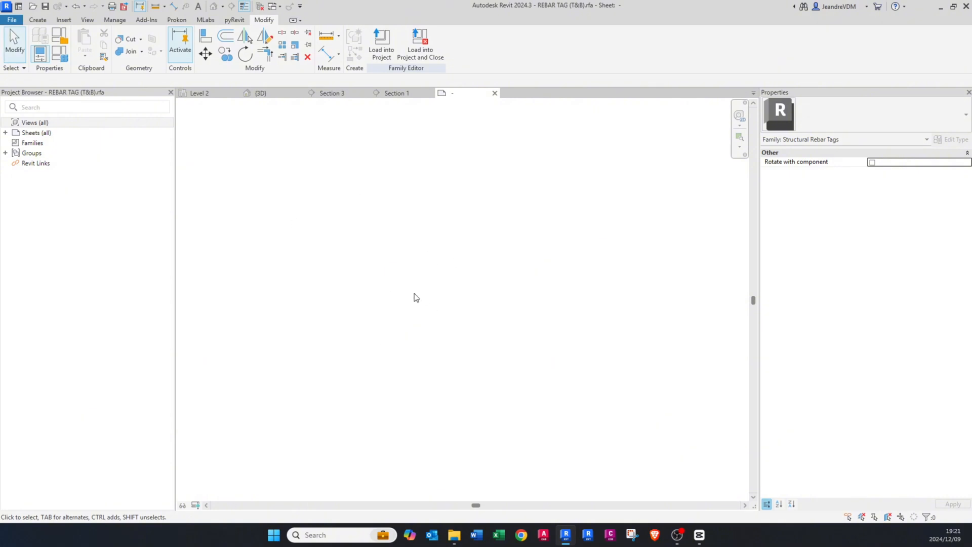
Step: Turn on annotation categories in the tag family's sheet view, including Automatic Sketch Dimensions
left_click(5, 134)
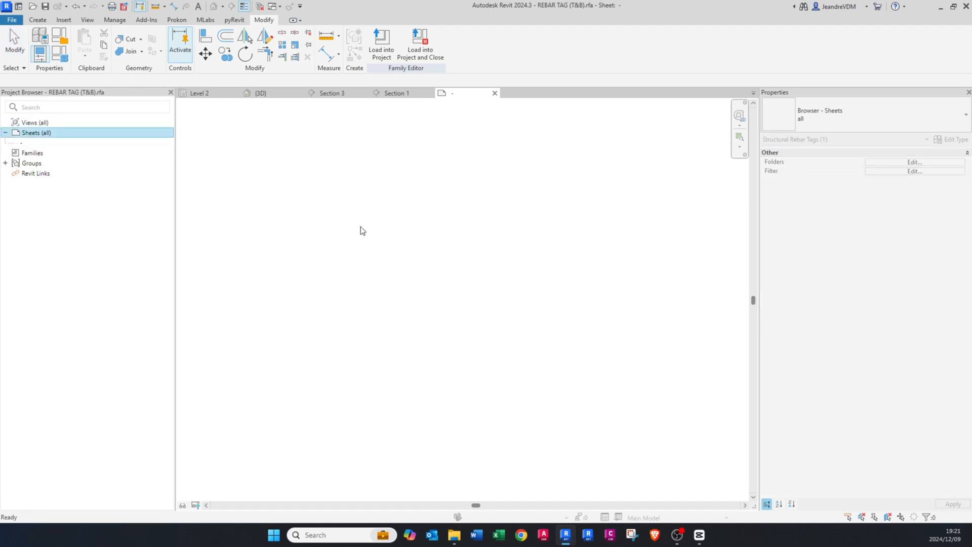
left_click(362, 231)
key("v")
key("g")
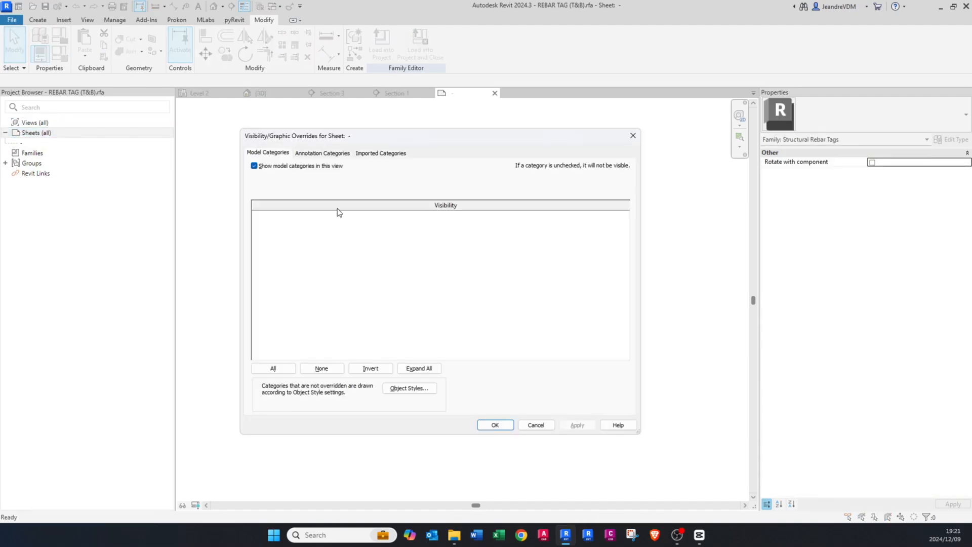
left_click(320, 153)
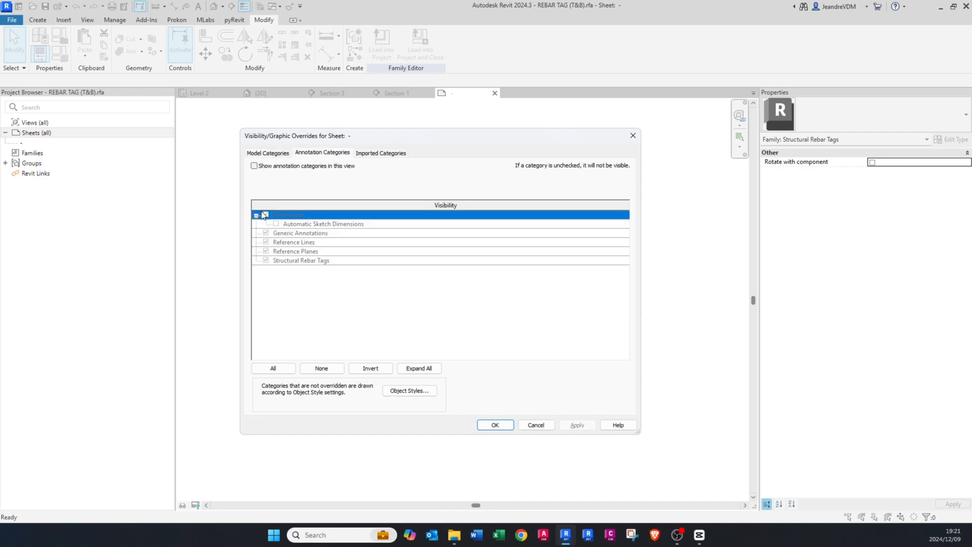
left_click(254, 166)
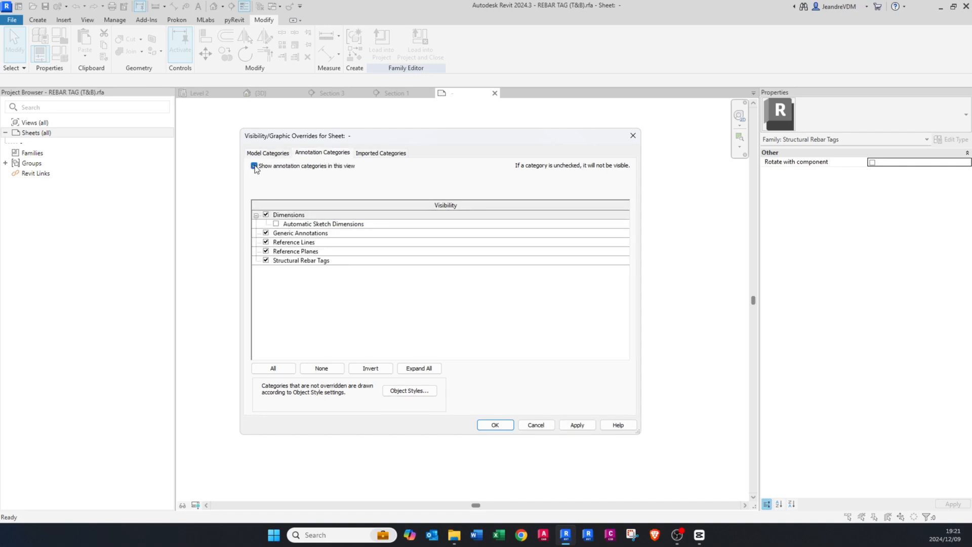
left_click(276, 224)
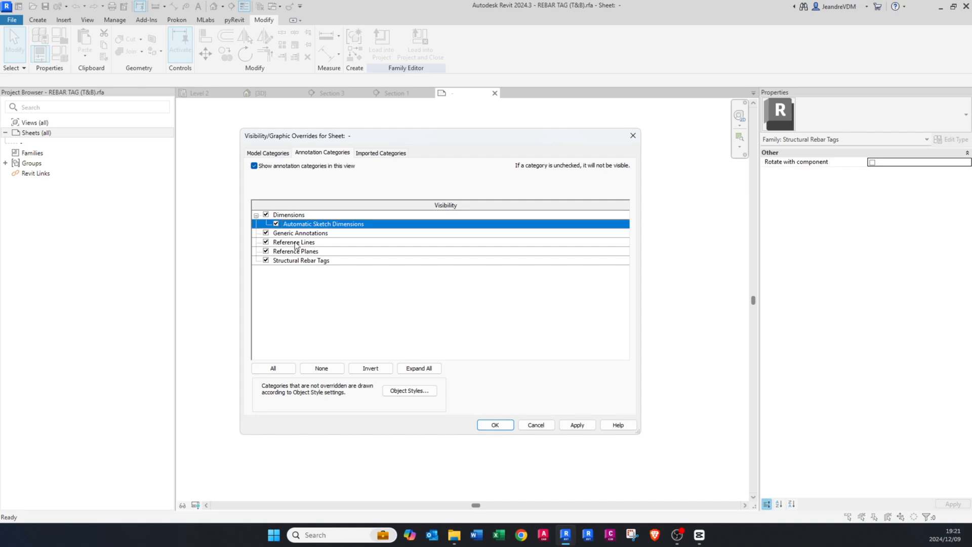
left_click(497, 424)
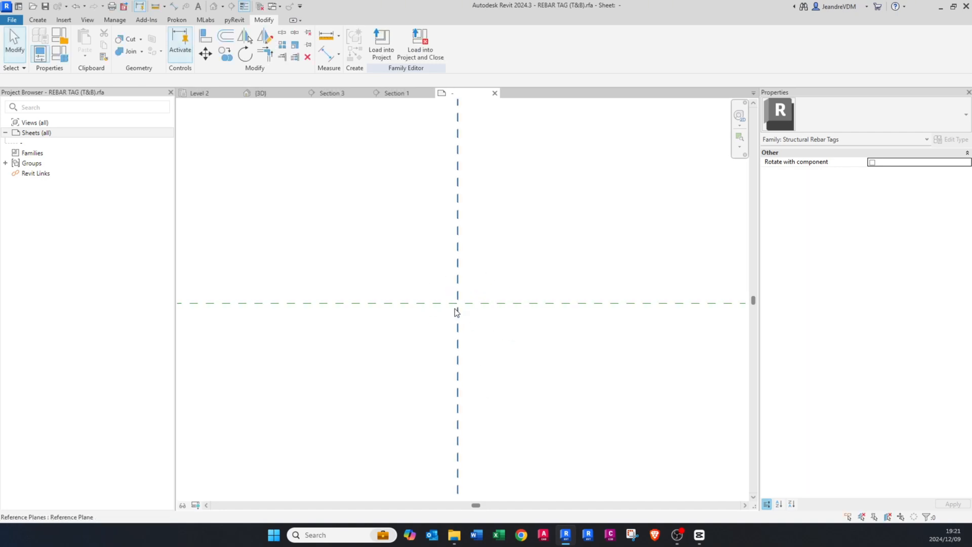
Step: Place a new label at the intersection of the reference planes and add the Quantity parameter to it
left_click(42, 23)
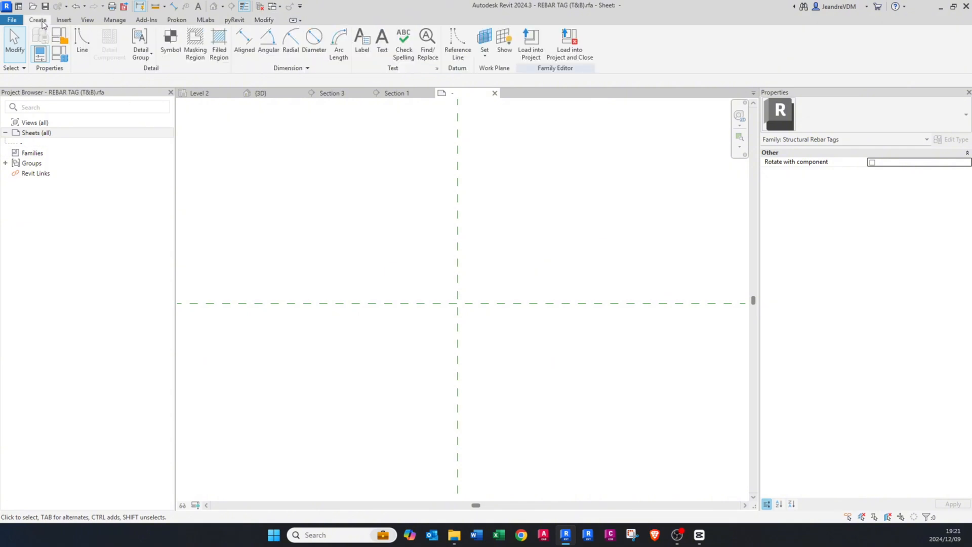
left_click(361, 53)
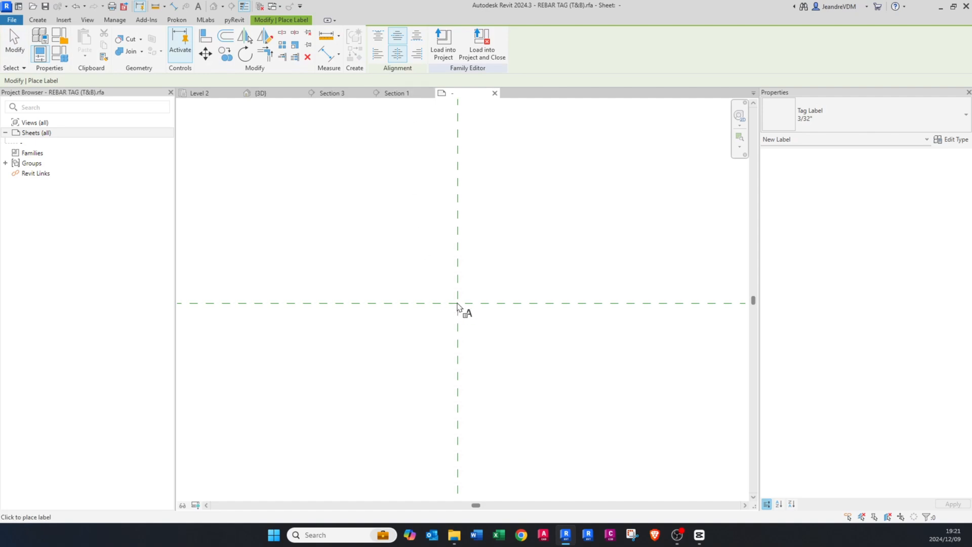
left_click(457, 303)
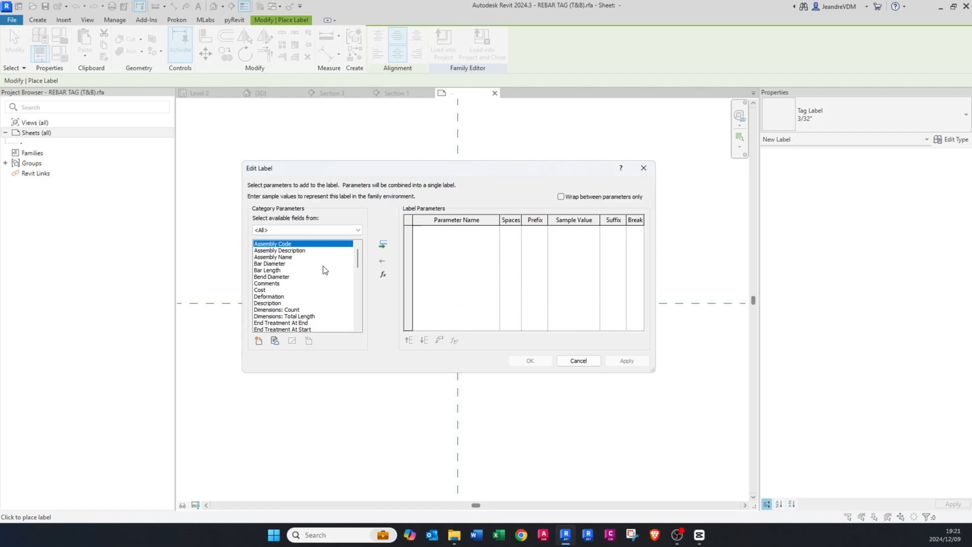
left_click(288, 264)
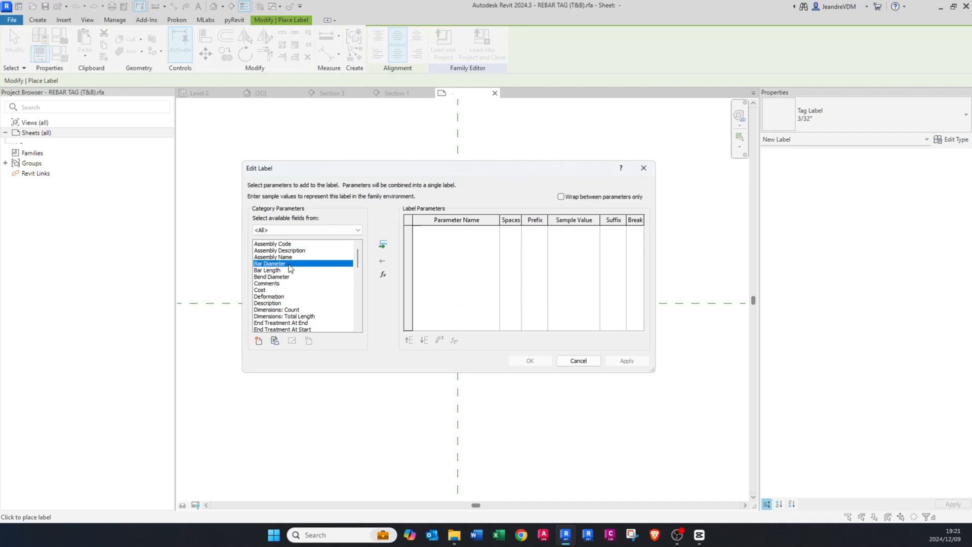
key("q")
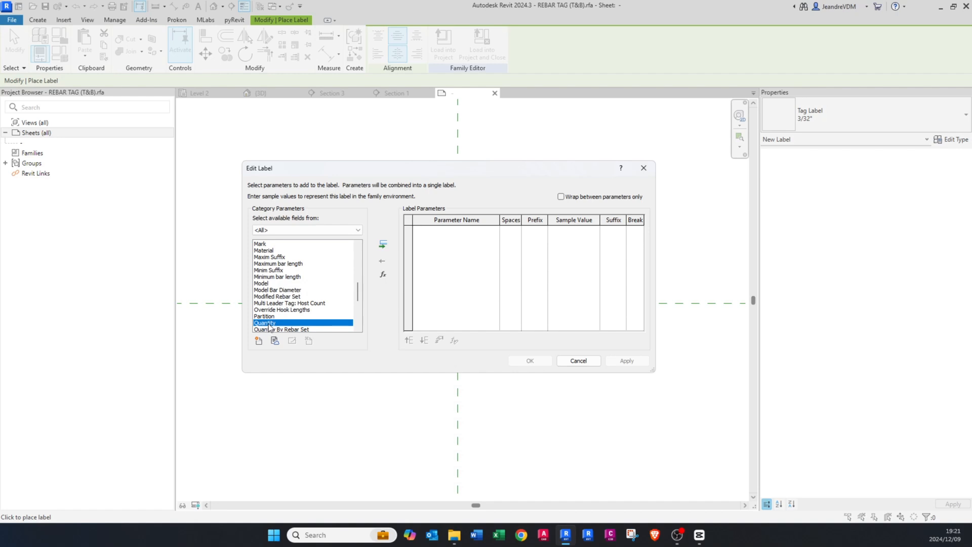
left_click(383, 244)
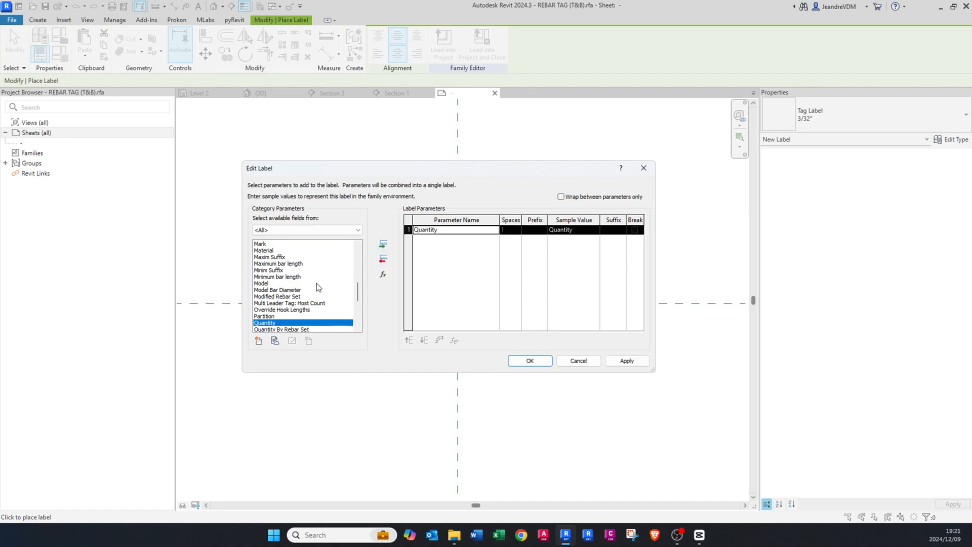
Step: Add the Type Name parameter to the label after Quantity
left_click(285, 303)
key("Down")
key("Down")
key("Down")
key("Down")
key("Down")
key("Down")
key("Down")
key("Down")
key("Down")
key("Down")
key("Down")
key("Down")
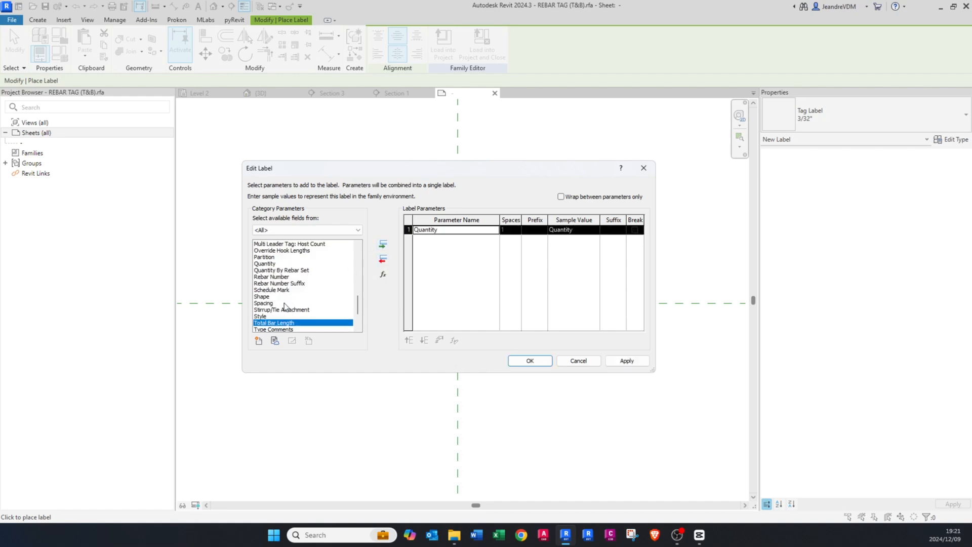
left_click(275, 310)
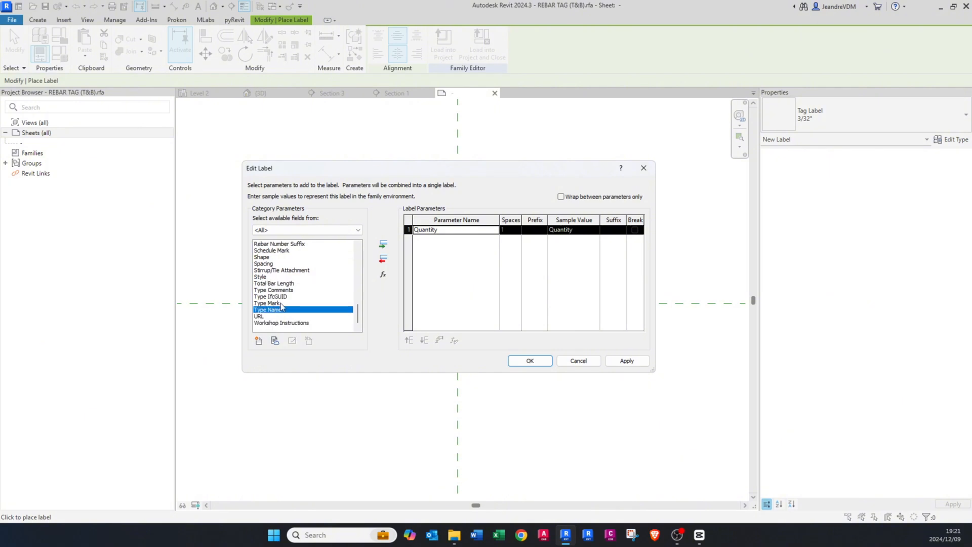
left_click(383, 245)
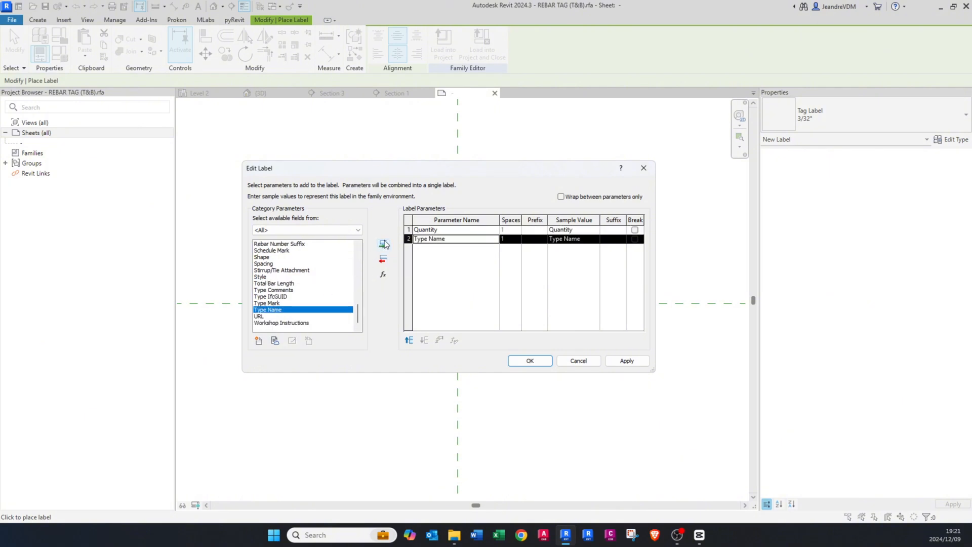
Step: Add the Rebar Number and Comments parameters to the label after Type Name
left_click(283, 292)
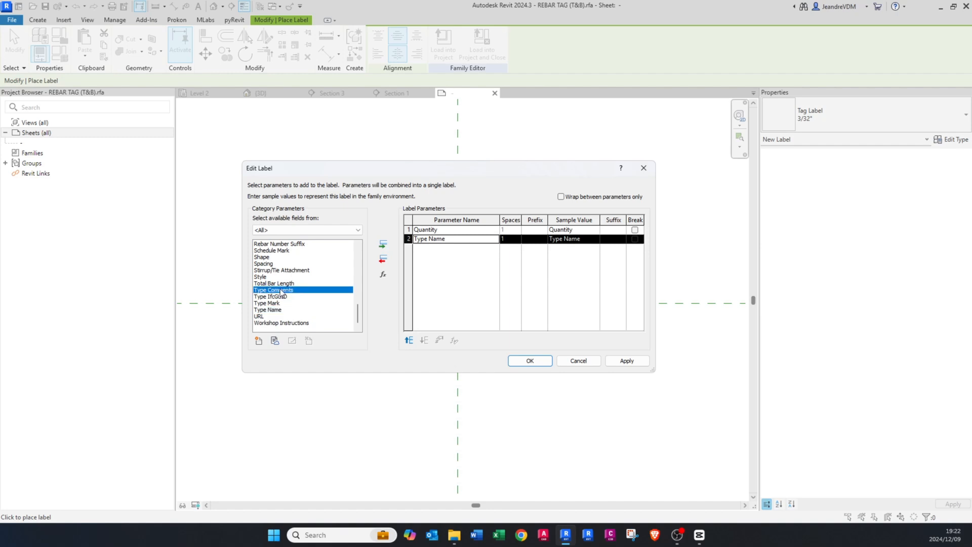
scroll(278, 286, "up", 1)
scroll(276, 279, "up", 1)
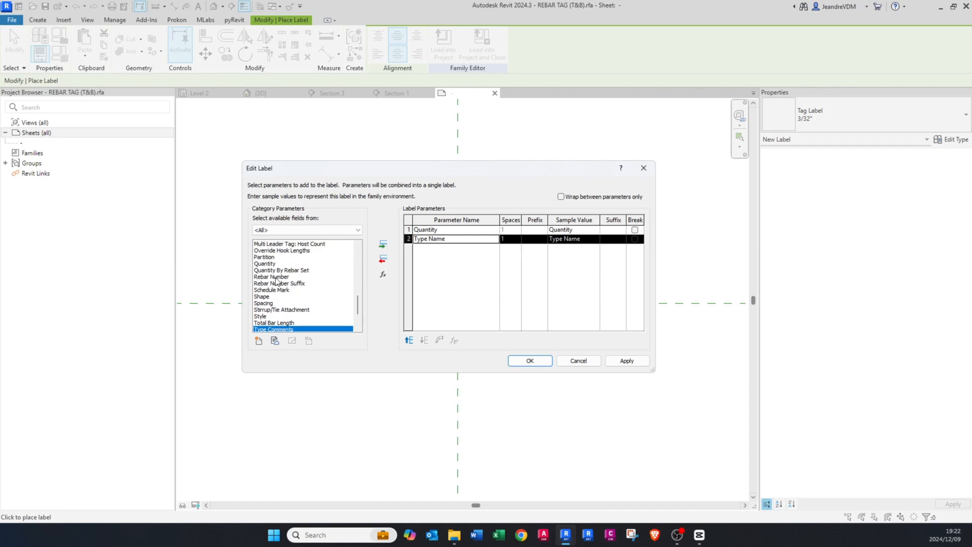
left_click(276, 278)
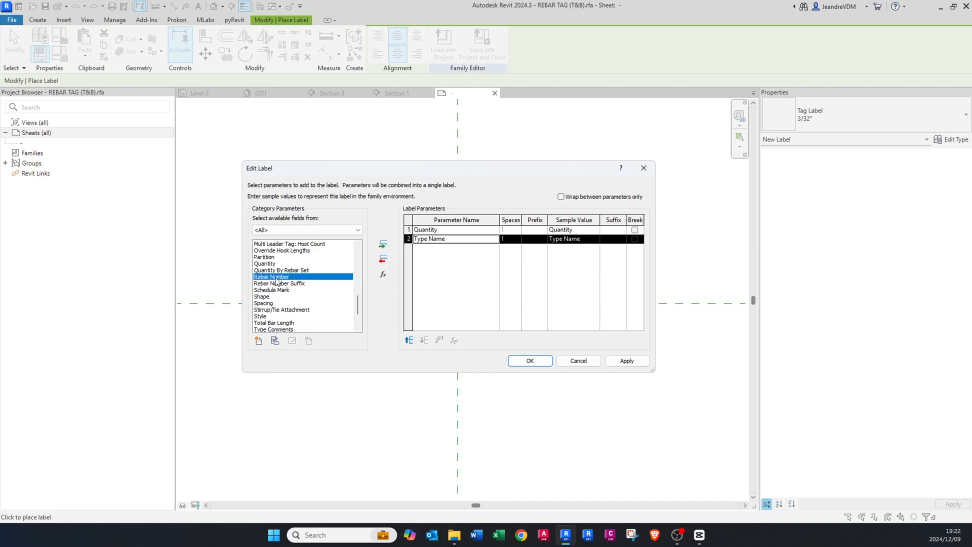
left_click(383, 245)
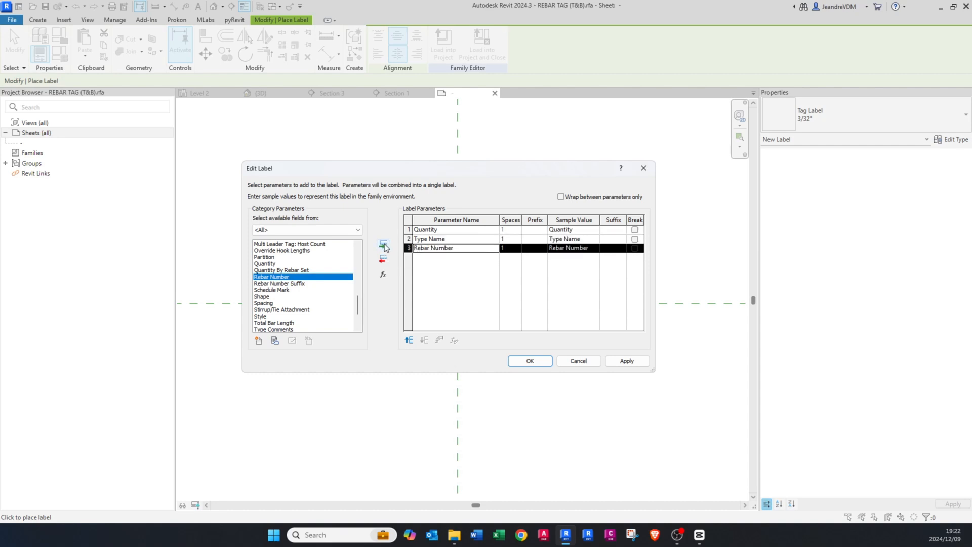
left_click(294, 289)
key("c")
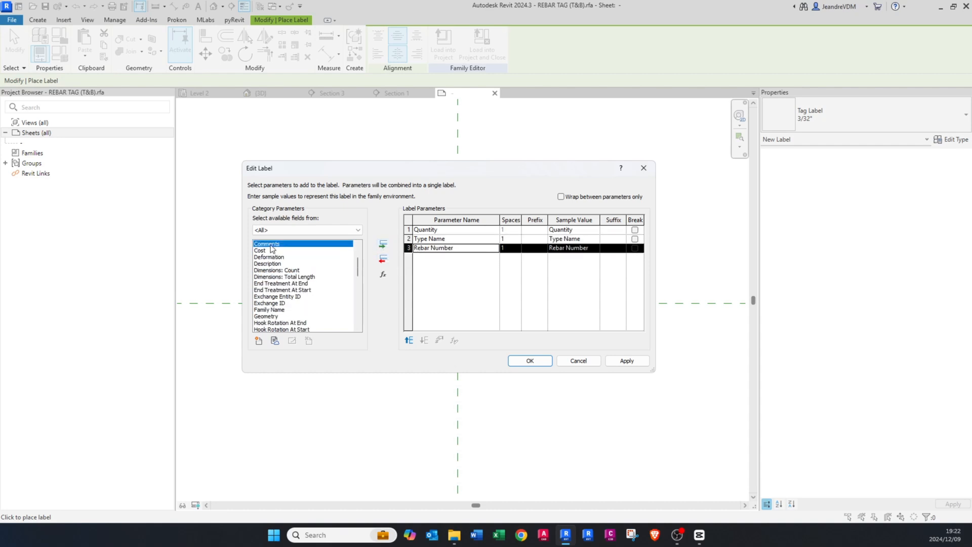
left_click(383, 244)
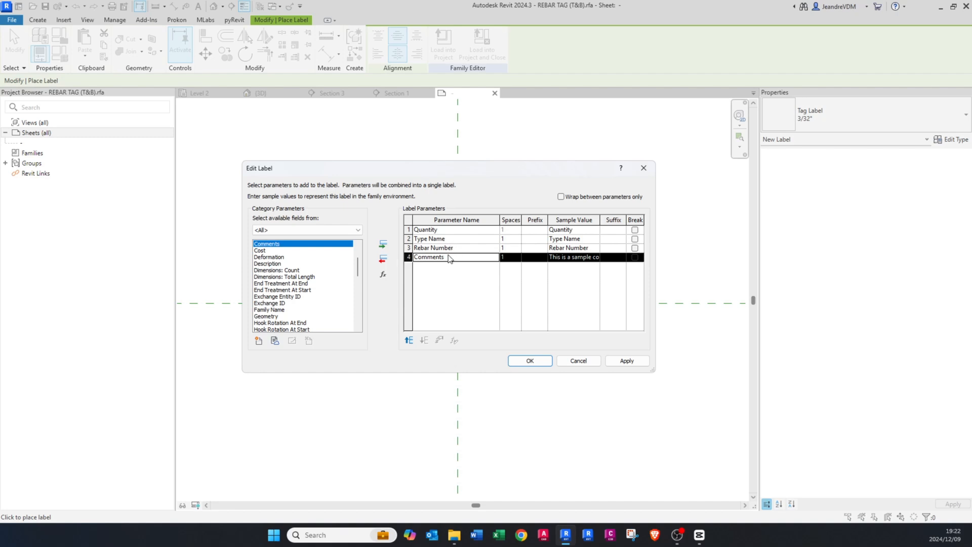
Step: Give Type Name and Rebar Number a "-" prefix, accept the label and finish placing labels
left_click(533, 239)
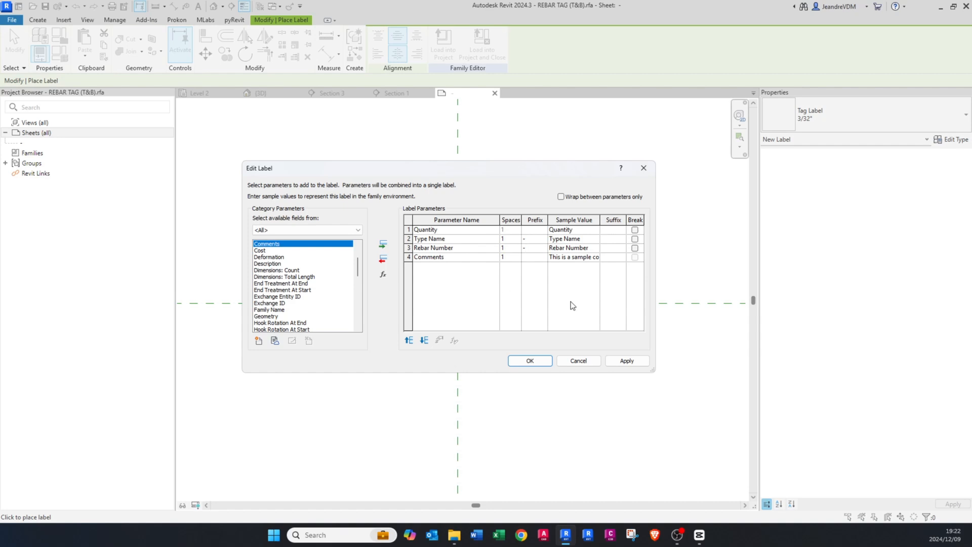
left_click(622, 360)
left_click(522, 360)
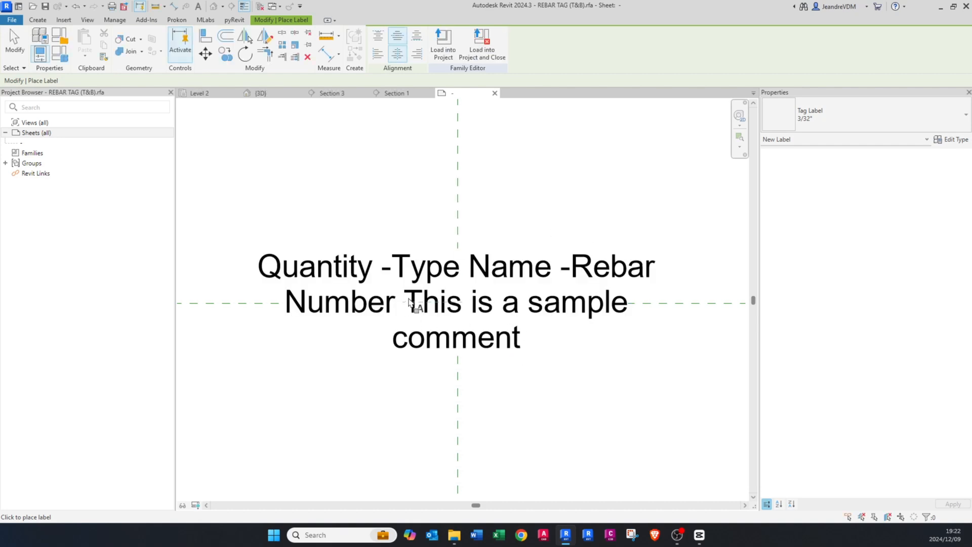
scroll(416, 305, "down", 3)
key("Escape")
Step: Load the REBAR TAG (T&B) family into the open project
scroll(431, 302, "up", 2)
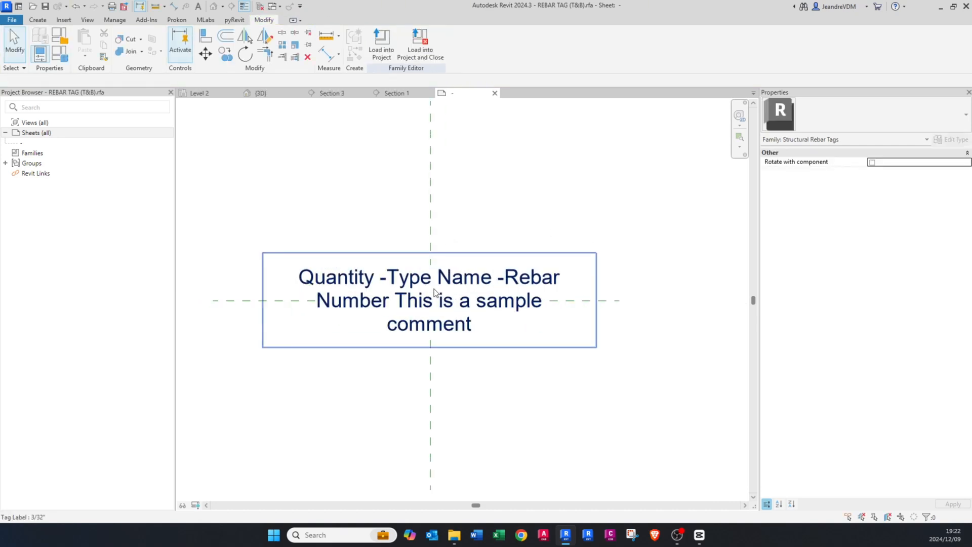
middle_click(445, 306)
middle_click(445, 305)
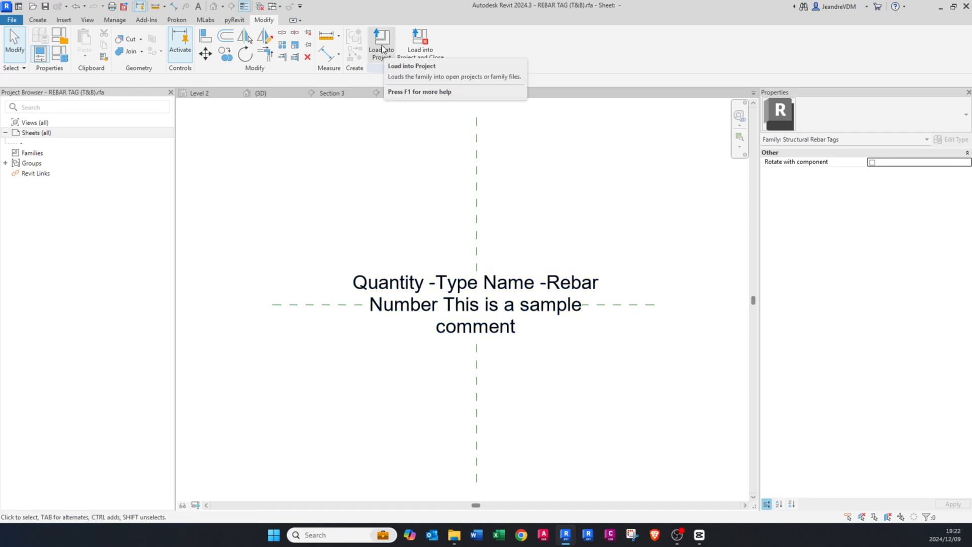
left_click(381, 49)
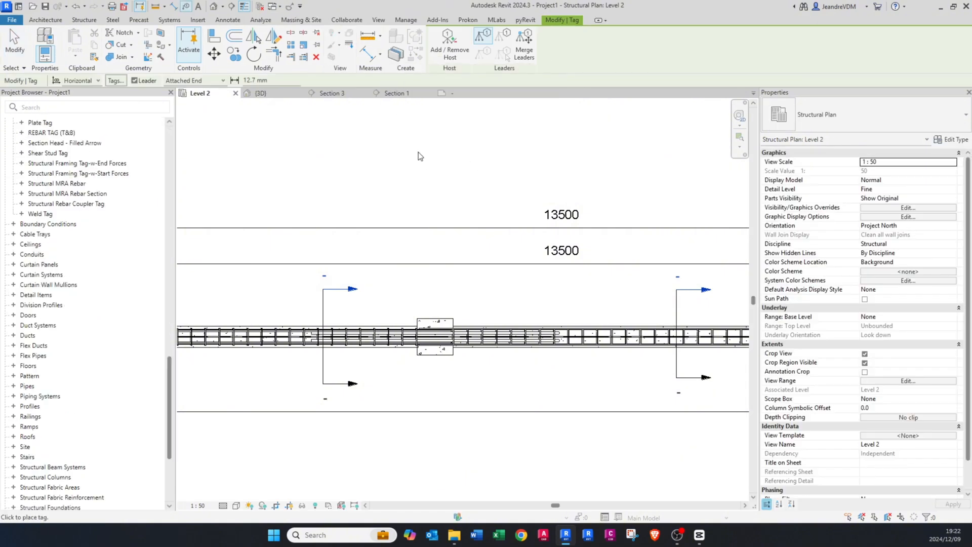
Step: In Section 1, change the top Y32 bars' tag to the REBAR (T&B) type and shift it slightly up and right
key("Escape")
left_click(396, 93)
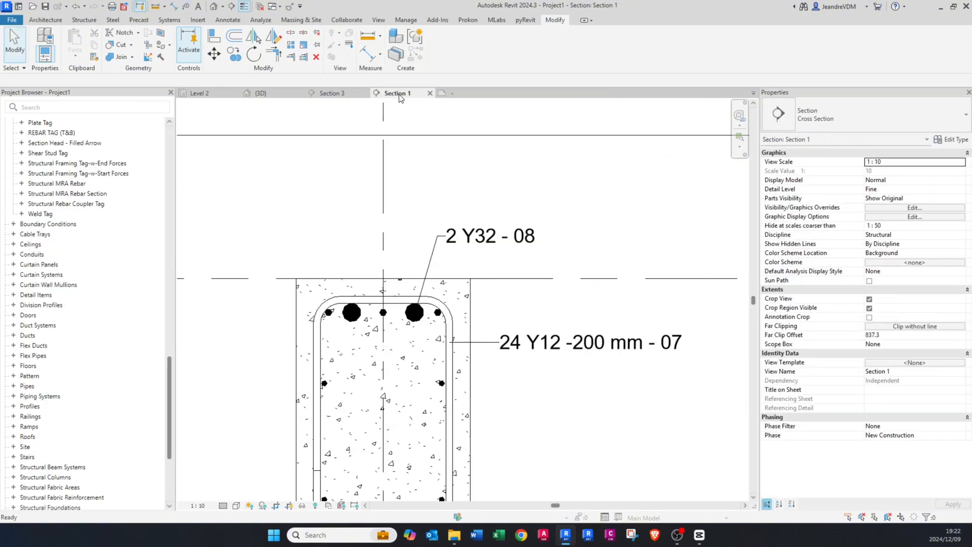
left_click(491, 244)
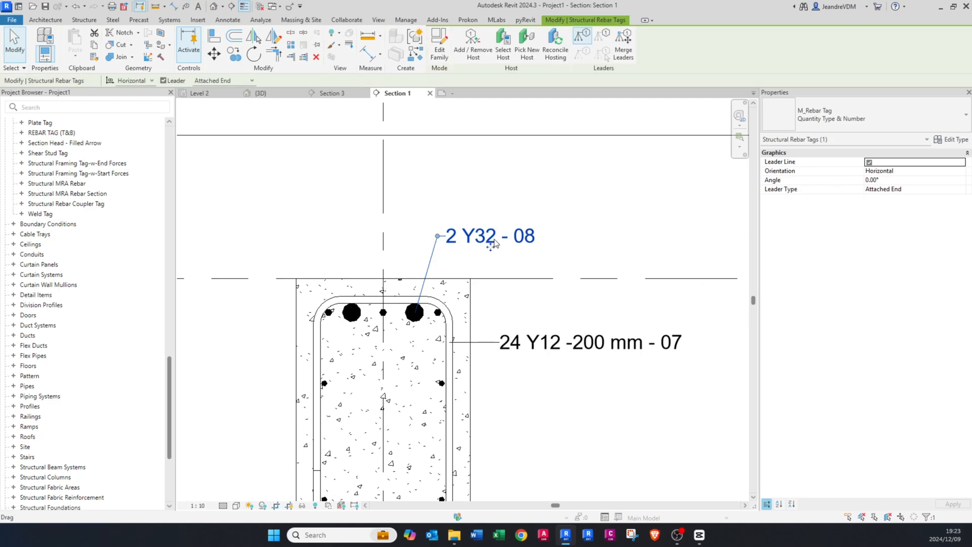
left_click(862, 114)
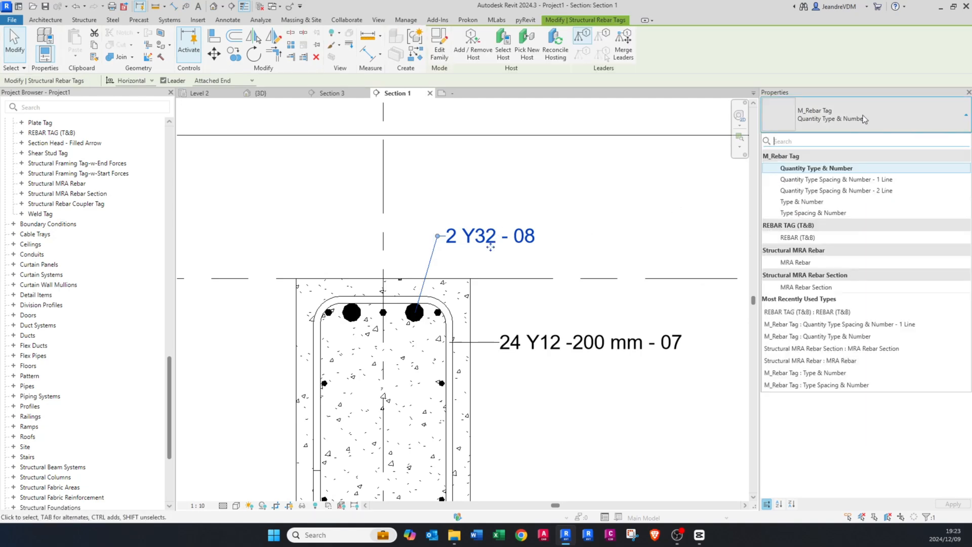
left_click(804, 237)
left_click_drag(496, 248, 510, 237)
left_click_drag(450, 224, 443, 228)
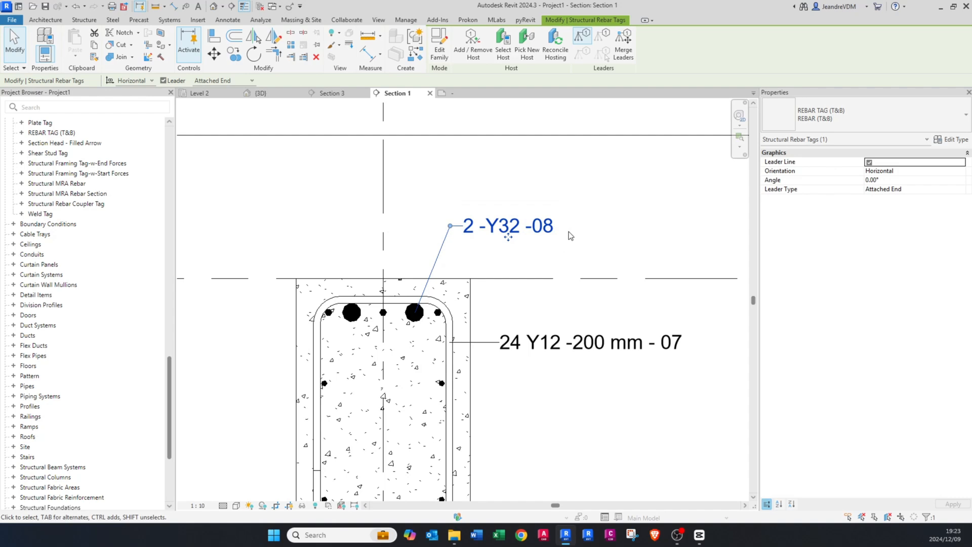
key("Escape")
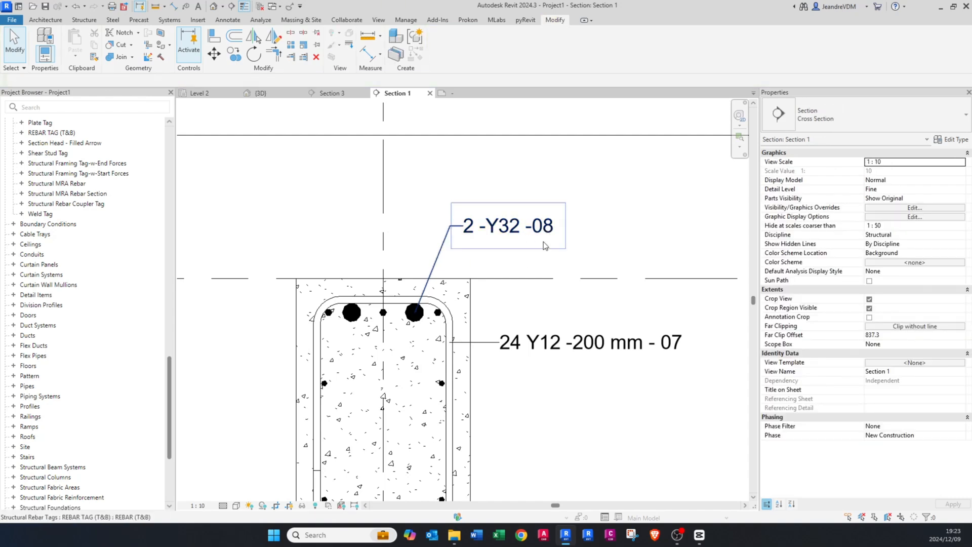
Step: Set the Comments of the top Y32 bars to T
left_click(418, 320)
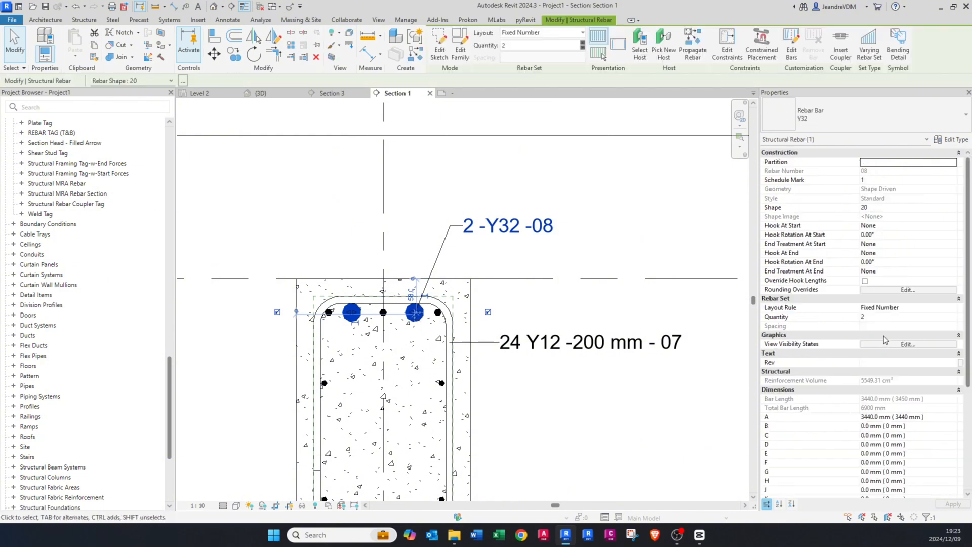
scroll(852, 264, "down", 5)
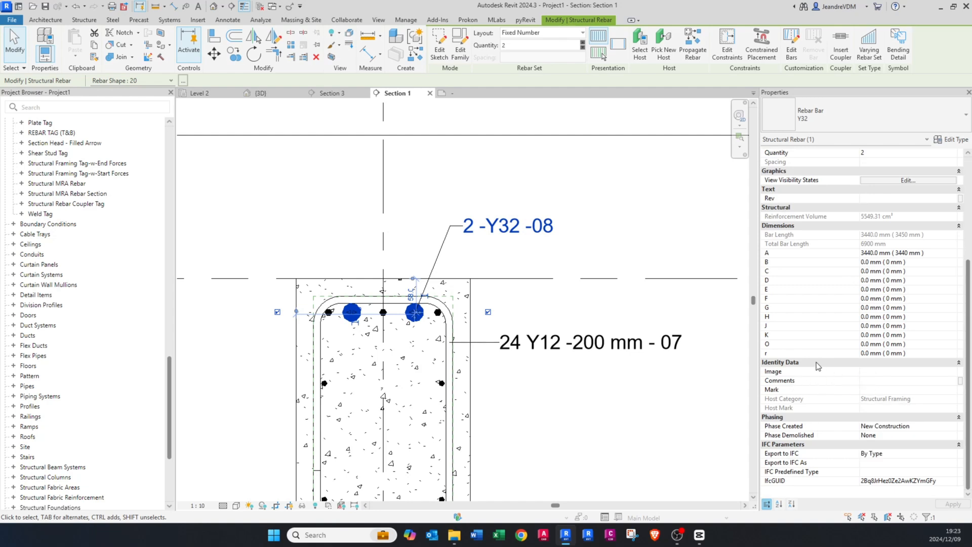
left_click(871, 382)
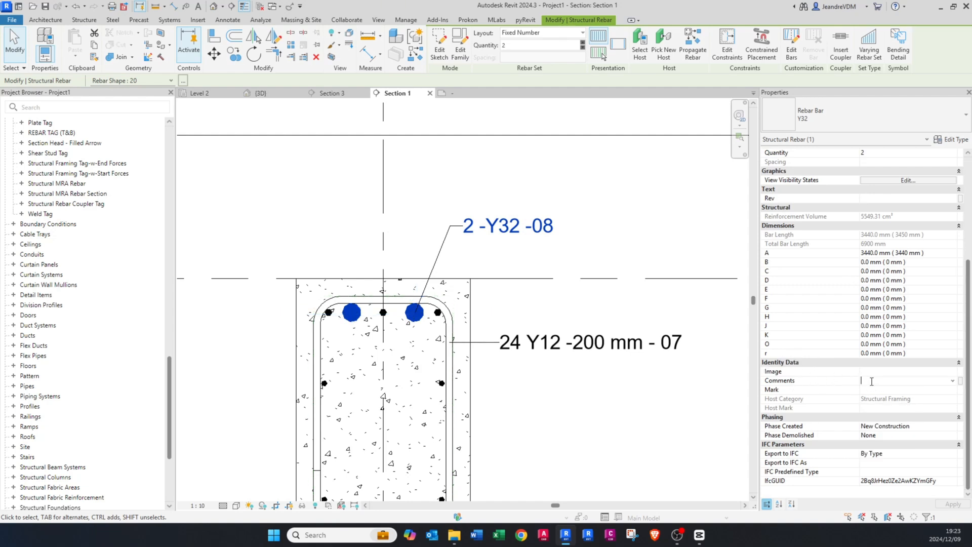
type("T")
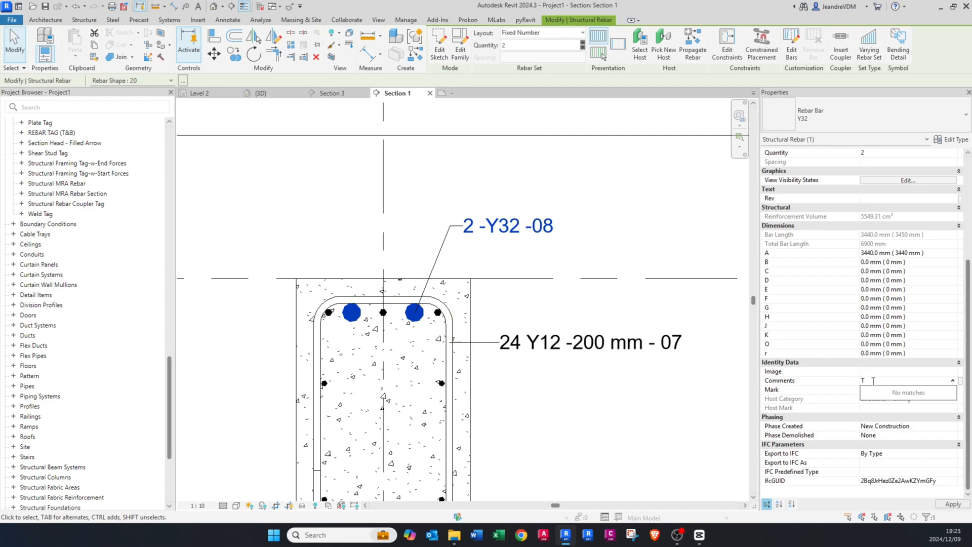
key("Return")
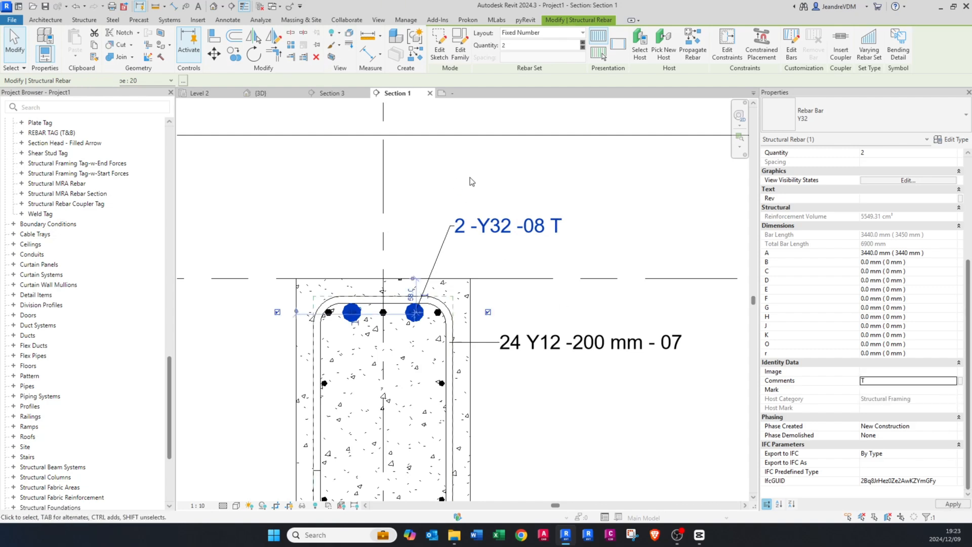
key("Escape")
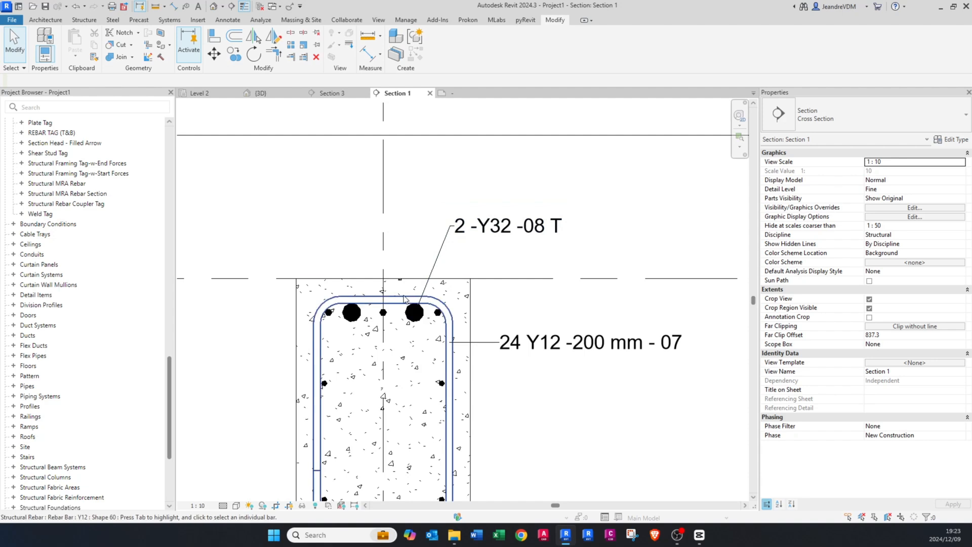
Step: Tag the top Y12 bars by category, picking the bar in the beam's upper-left corner
middle_click_drag(418, 302, 450, 296)
scroll(384, 325, "up", 1)
scroll(384, 329, "up", 1)
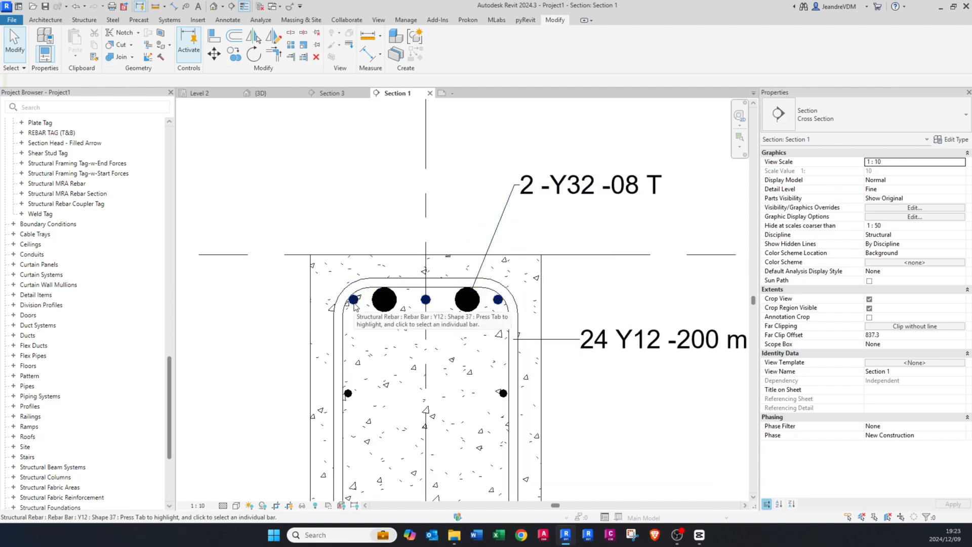
left_click(502, 223)
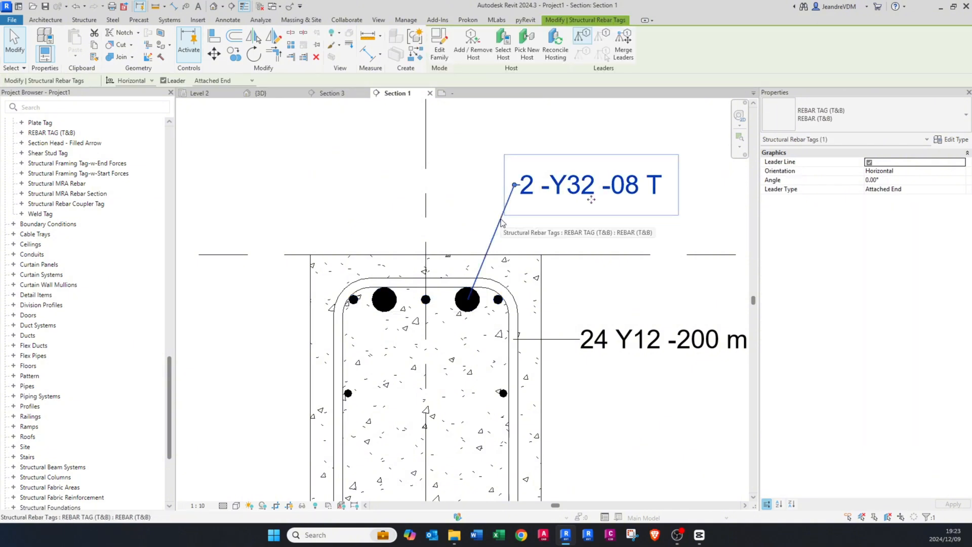
key("t")
key("g")
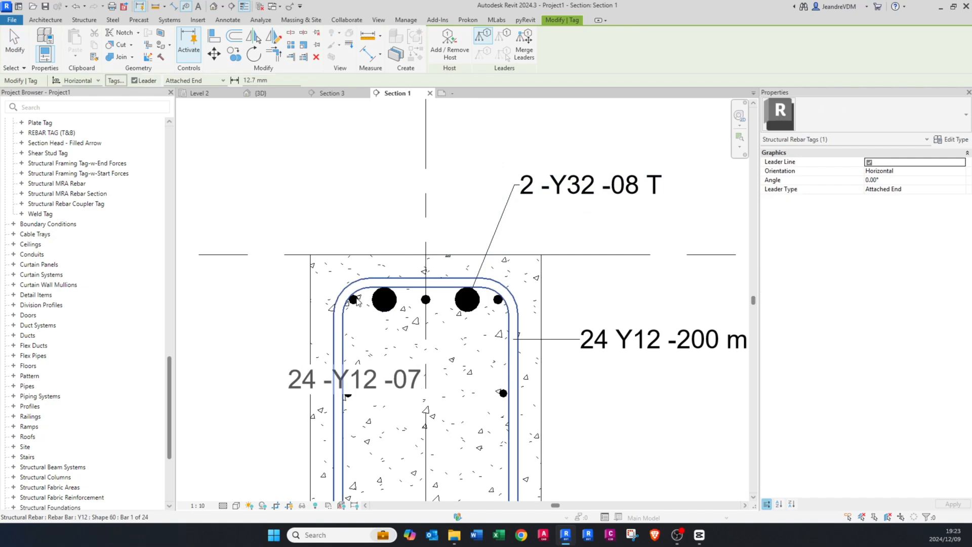
left_click(355, 303)
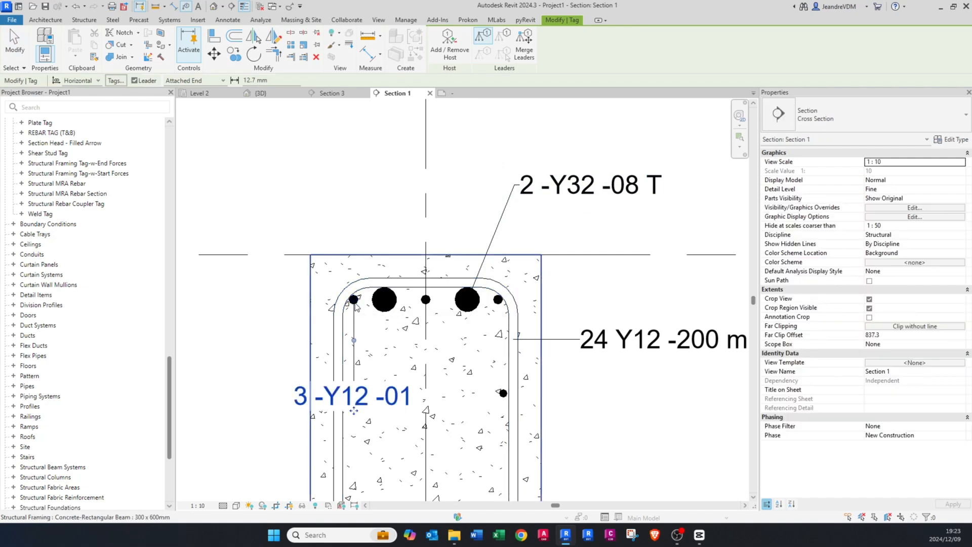
Step: Tag the upper and lower Y10 side bars and the bottom Y20 bars, and finish tagging
scroll(358, 278, "down", 4)
scroll(441, 354, "up", 2)
left_click(440, 340)
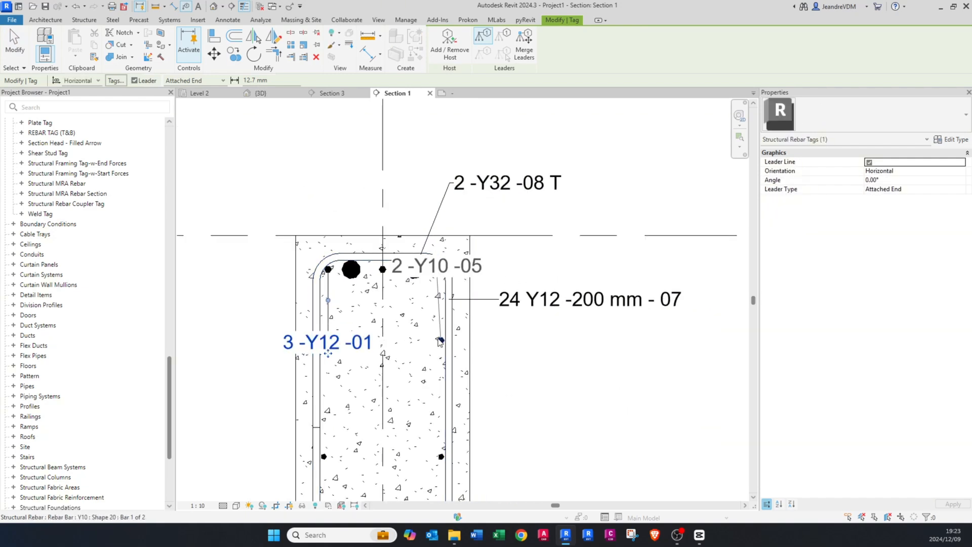
middle_click_drag(443, 435, 429, 335)
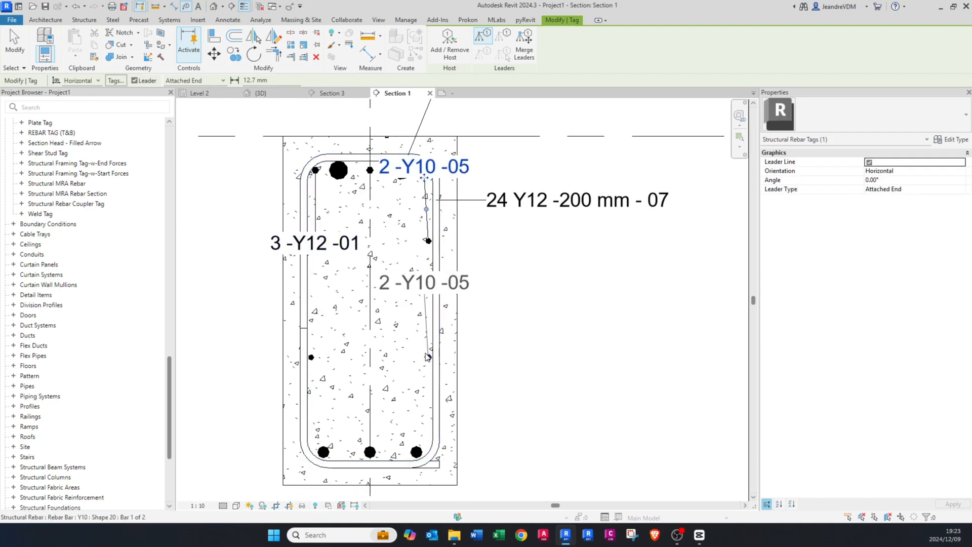
left_click(428, 357)
middle_click_drag(424, 456, 408, 310)
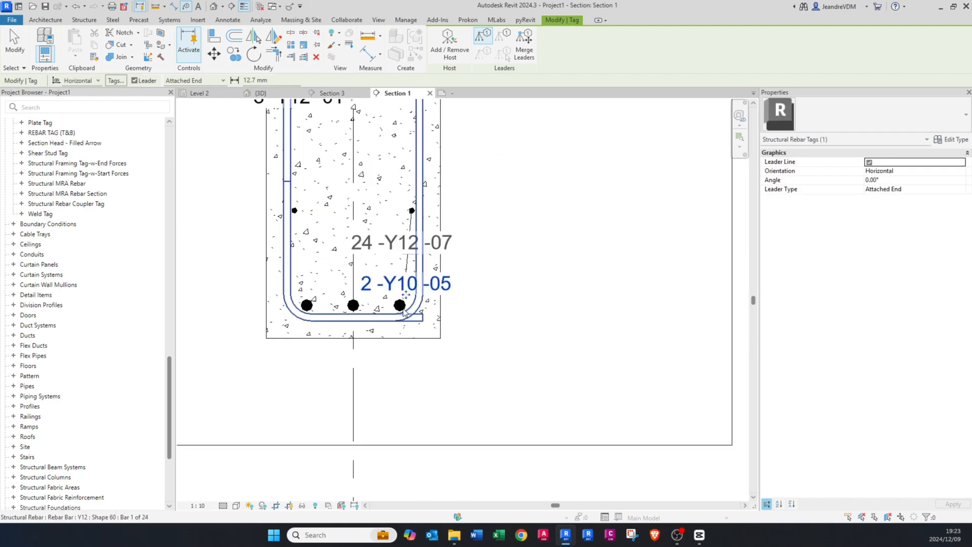
left_click(395, 307)
key("Escape")
scroll(456, 334, "down", 3)
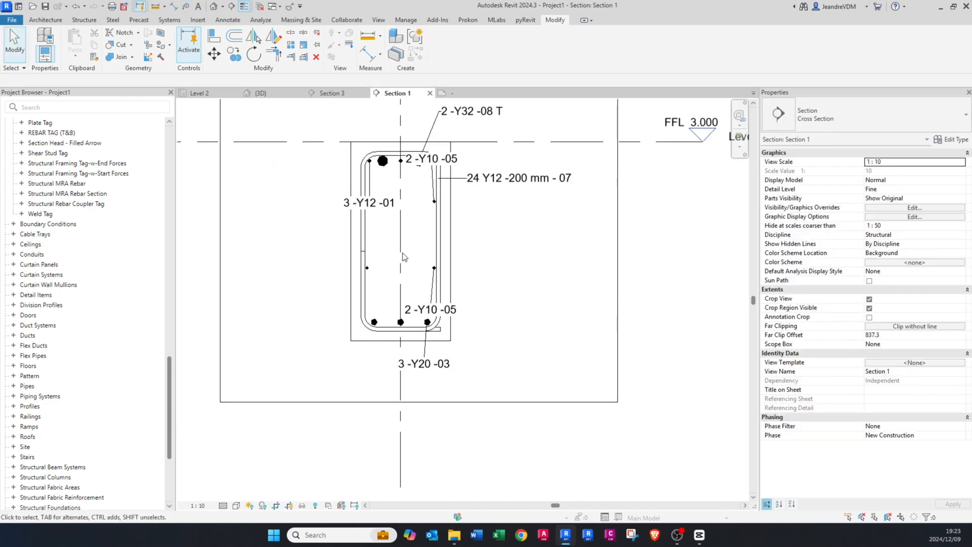
Step: Move the Y12 bars' tag outside the beam, above its upper-left corner
middle_click_drag(402, 255, 408, 363)
left_click(382, 311)
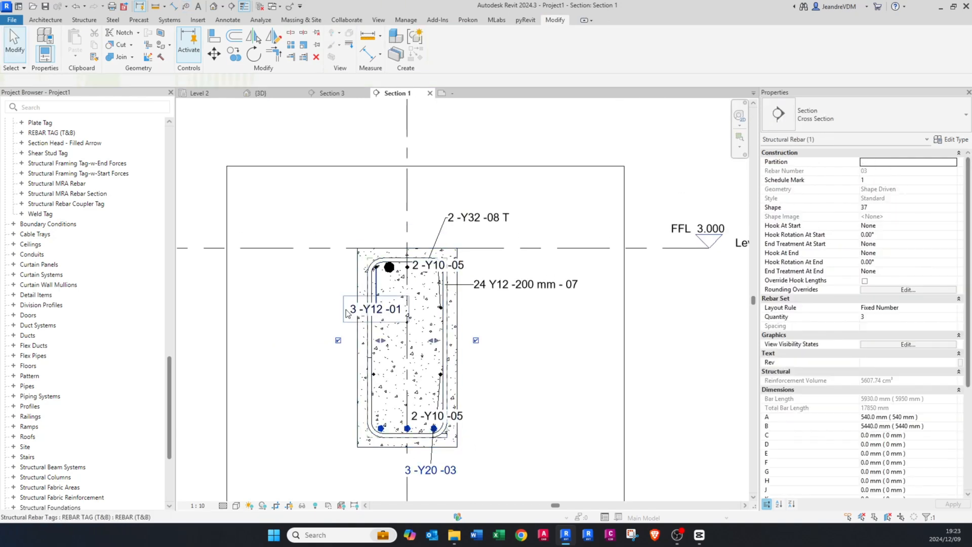
key("Escape")
left_click(383, 311)
left_click_drag(383, 311, 364, 229)
scroll(441, 238, "up", 2)
Step: Nudge the Y32 bars' tag to a clearer spot above the beam's upper-right corner
left_click(467, 217)
double_click(467, 218)
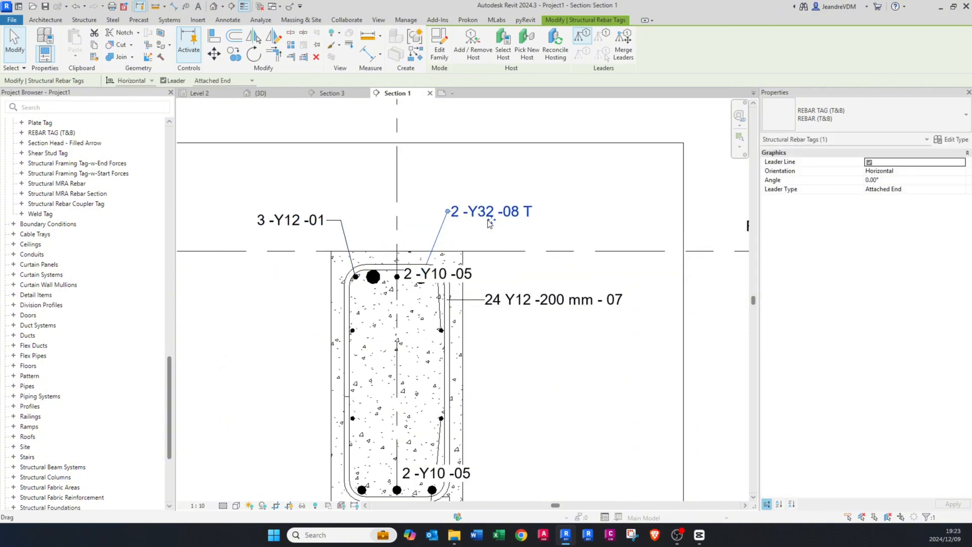
key("Return")
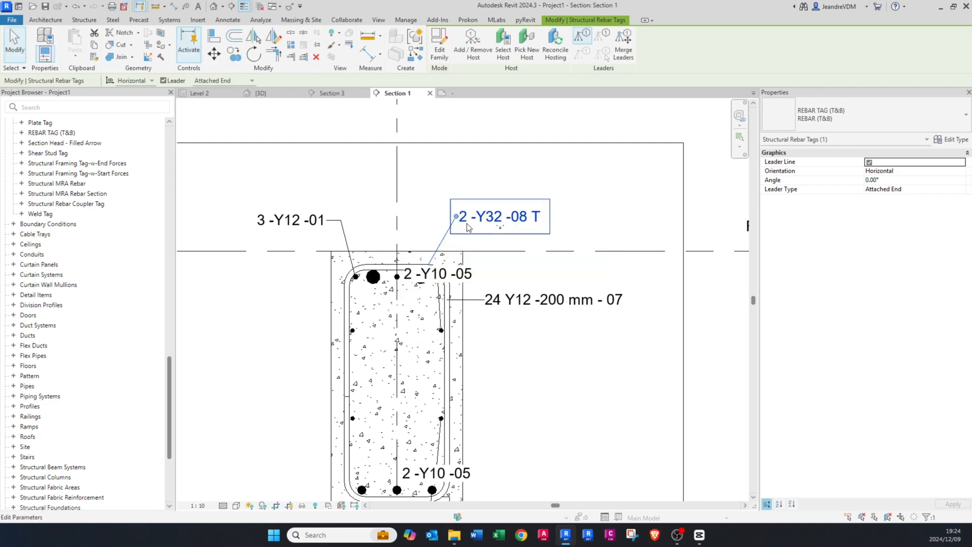
mouse_move(494, 226)
left_mouse_down()
mouse_move(438, 226)
mouse_move(499, 232)
left_mouse_up()
left_click(529, 370)
Step: Move both Y10 side bar tags to the right of the beam, each level with its bar
middle_click_drag(534, 433, 479, 307)
left_click(418, 353)
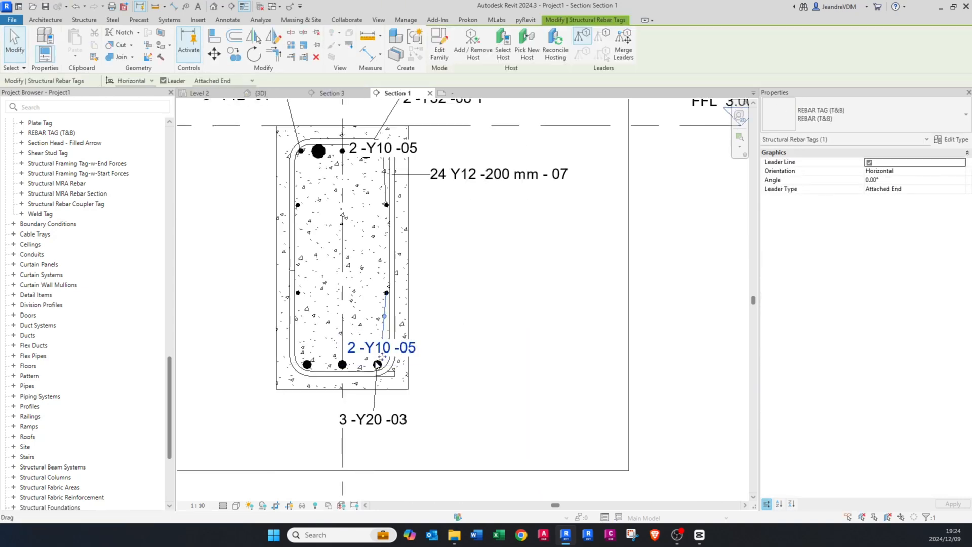
left_click_drag(418, 353, 501, 298)
key("Escape")
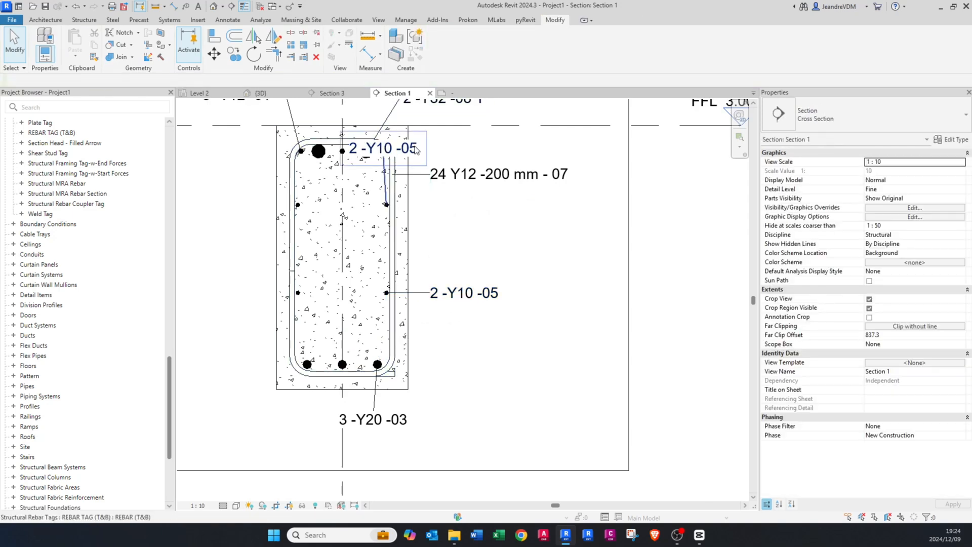
left_click(390, 160)
left_click_drag(390, 159, 471, 212)
Step: Move the bottom Y20 bars' tag to the right of the beam, level with the bars
left_click(392, 445)
left_click(360, 411)
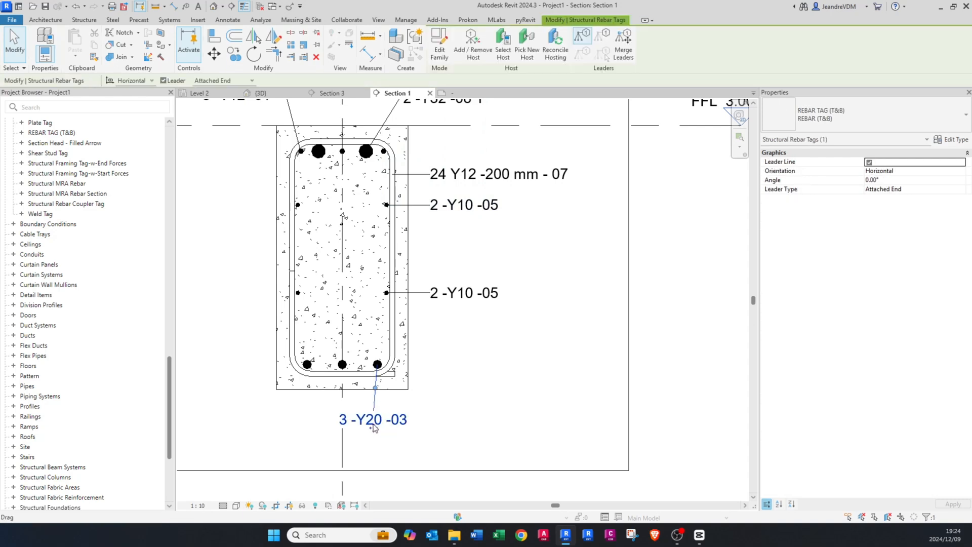
left_click_drag(361, 411, 451, 351)
left_click(450, 347)
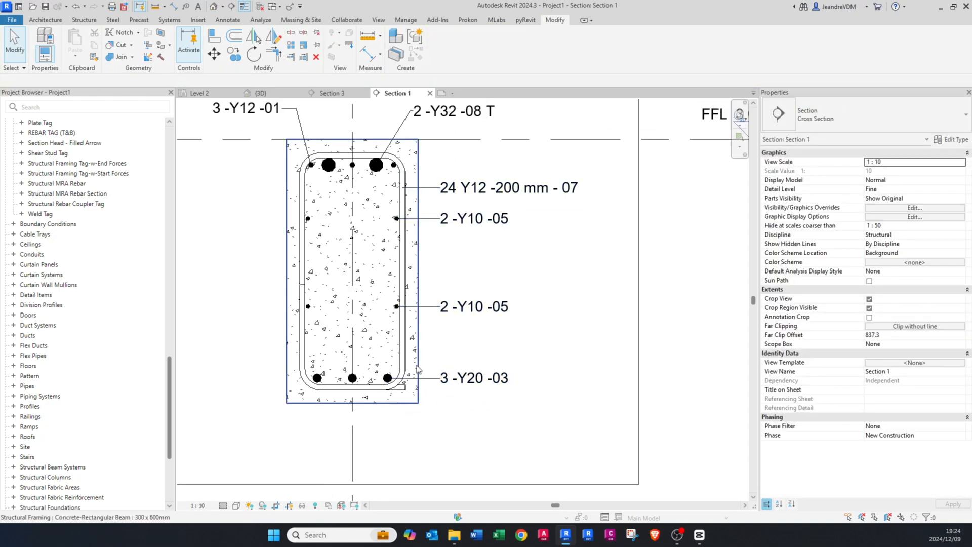
Step: Set the Comments of the top Y12 bars to the existing entry T
scroll(357, 253, "up", 3)
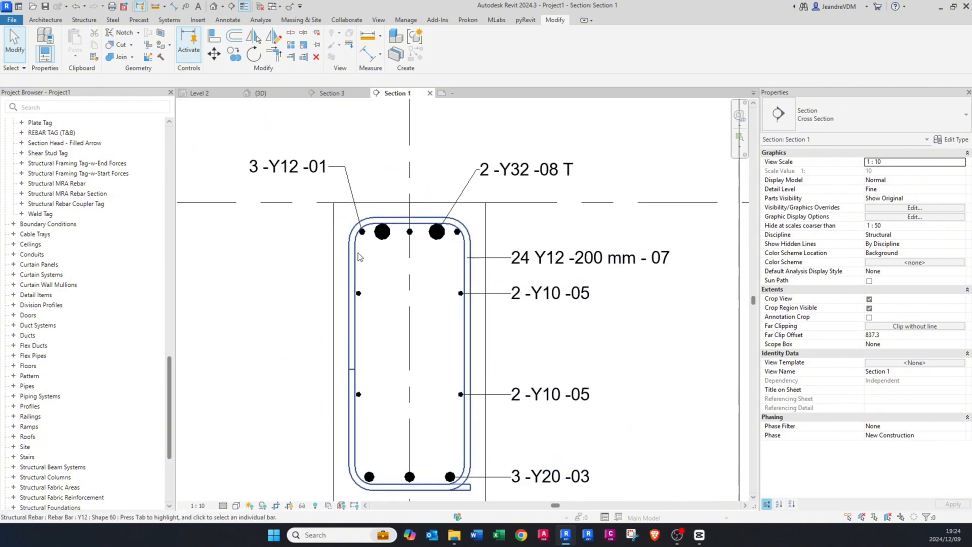
scroll(368, 226, "up", 2)
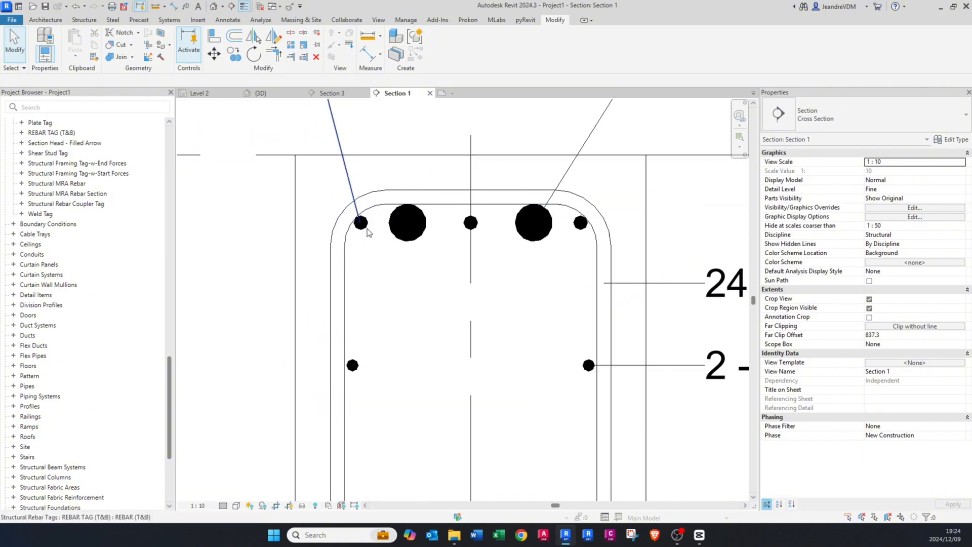
left_click(373, 236)
scroll(868, 374, "down", 5)
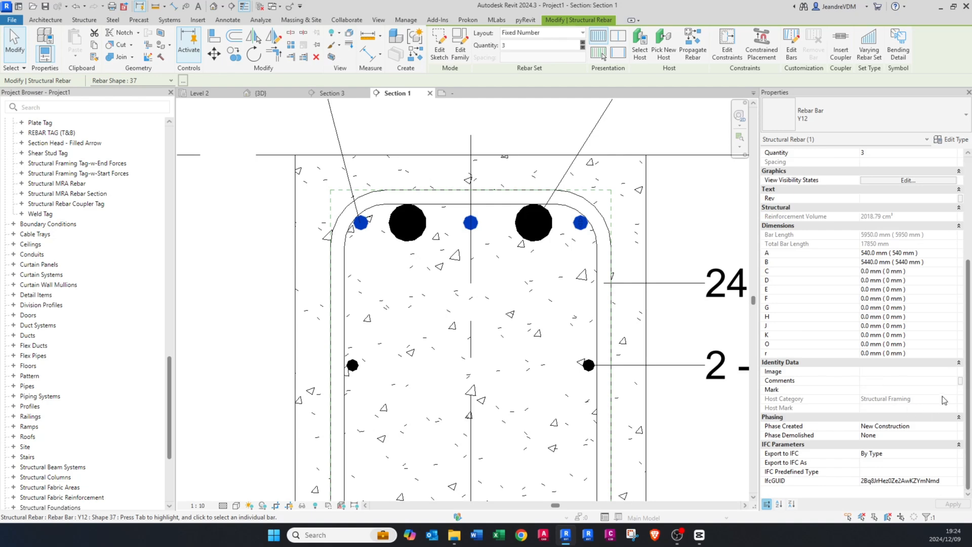
left_click(954, 381)
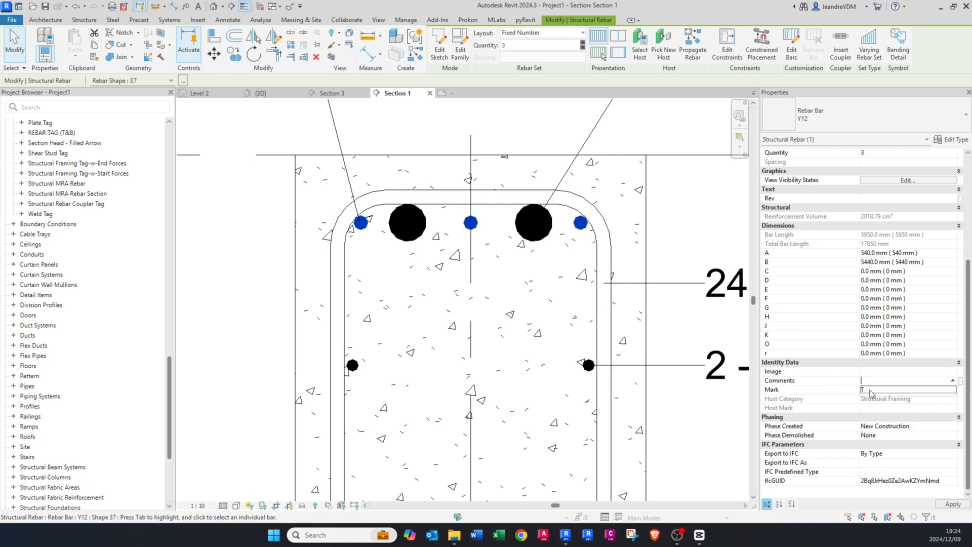
scroll(412, 374, "down", 3)
key("Escape")
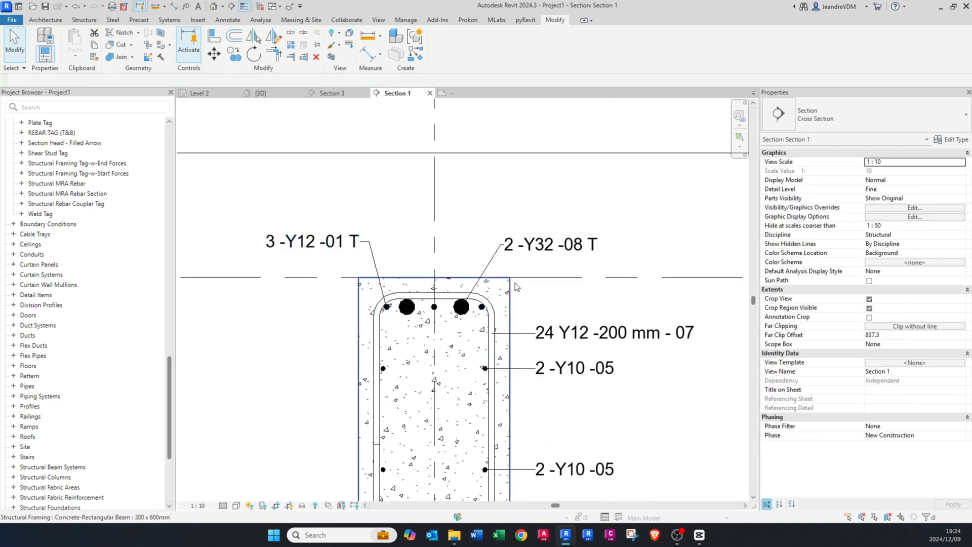
Step: Set the Comments of the upper Y10 side bars in the beam section to INT
middle_click_drag(515, 287, 531, 211)
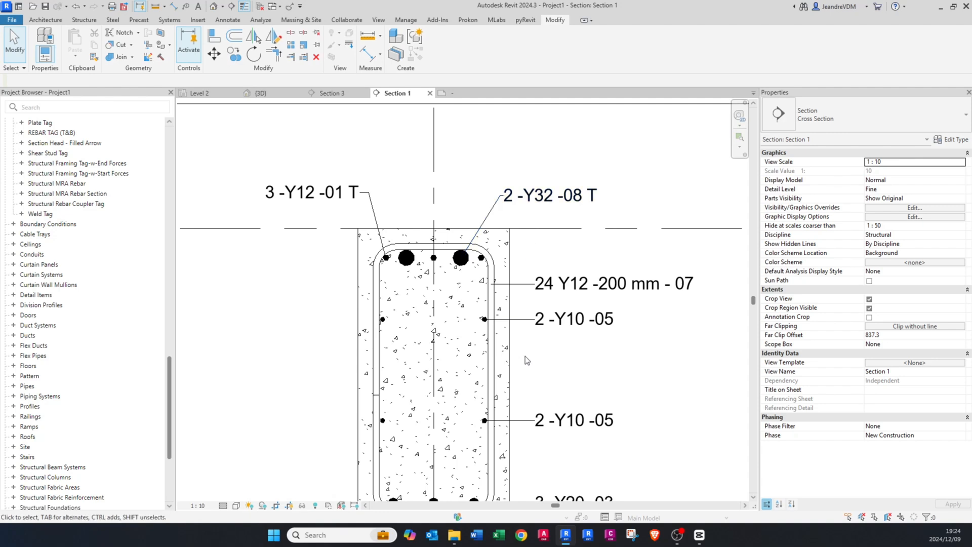
scroll(517, 338, "up", 2)
scroll(445, 302, "up", 3)
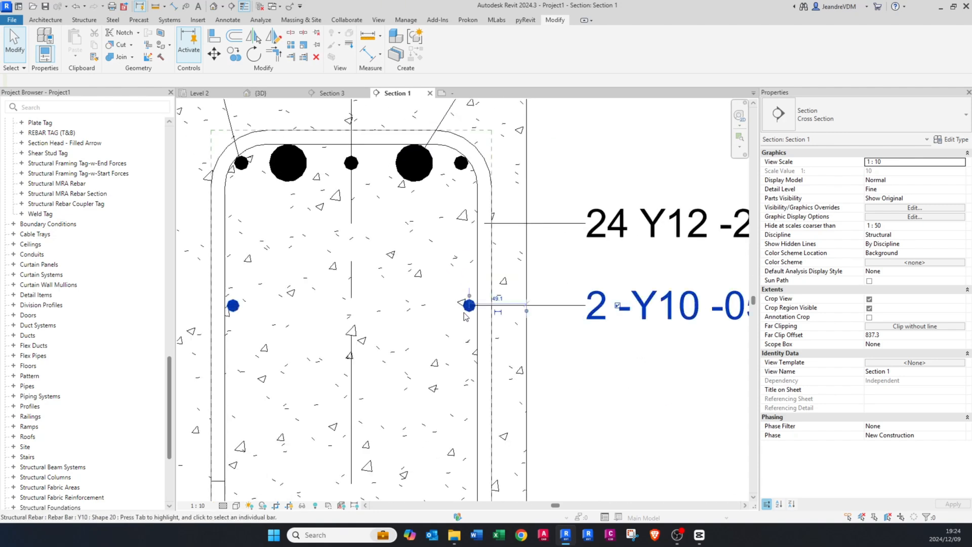
left_click(469, 303)
scroll(456, 228, "down", 4)
scroll(456, 375, "up", 2)
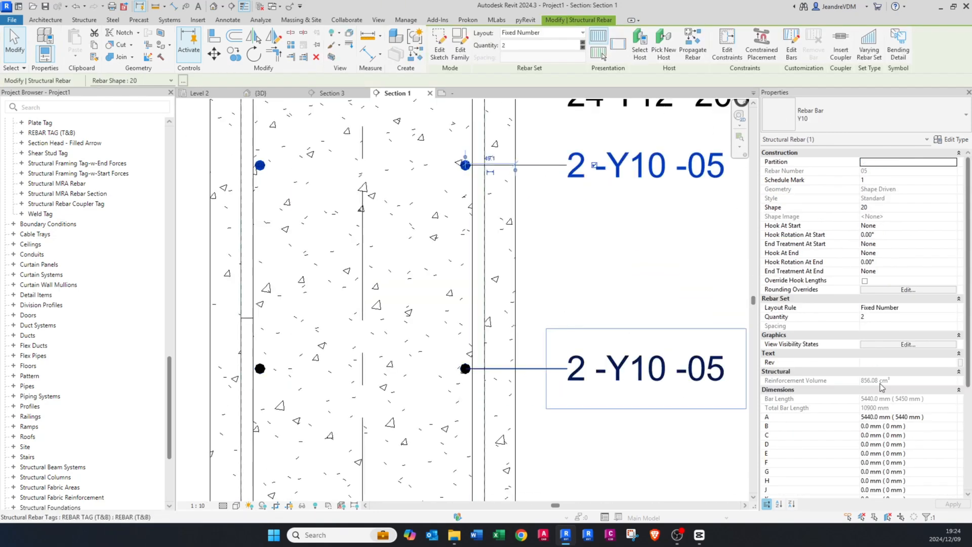
scroll(915, 369, "down", 5)
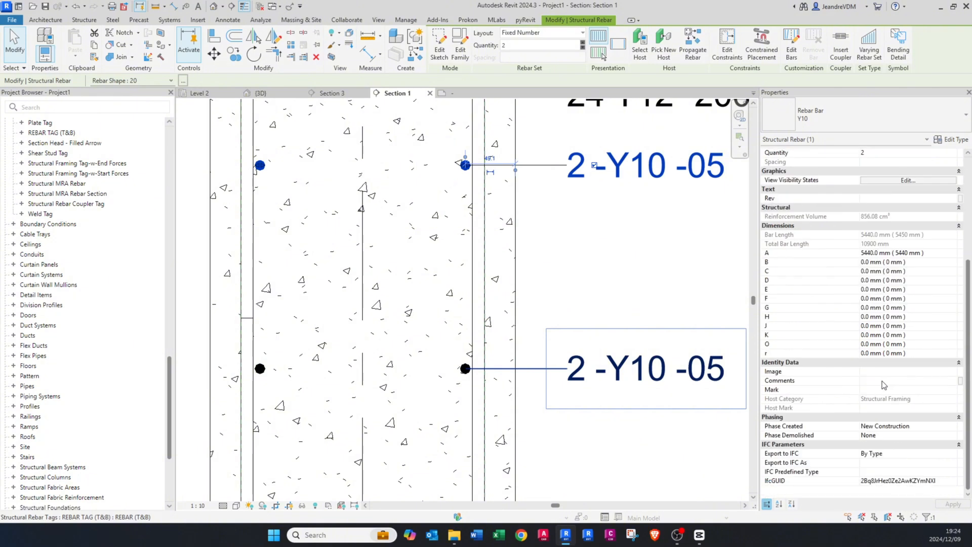
left_click(882, 380)
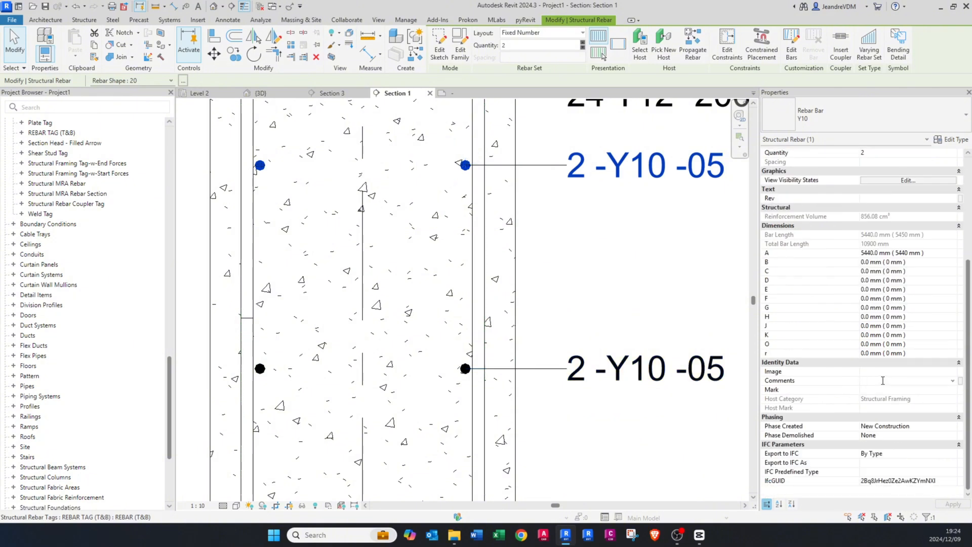
type("INT.")
key("Return")
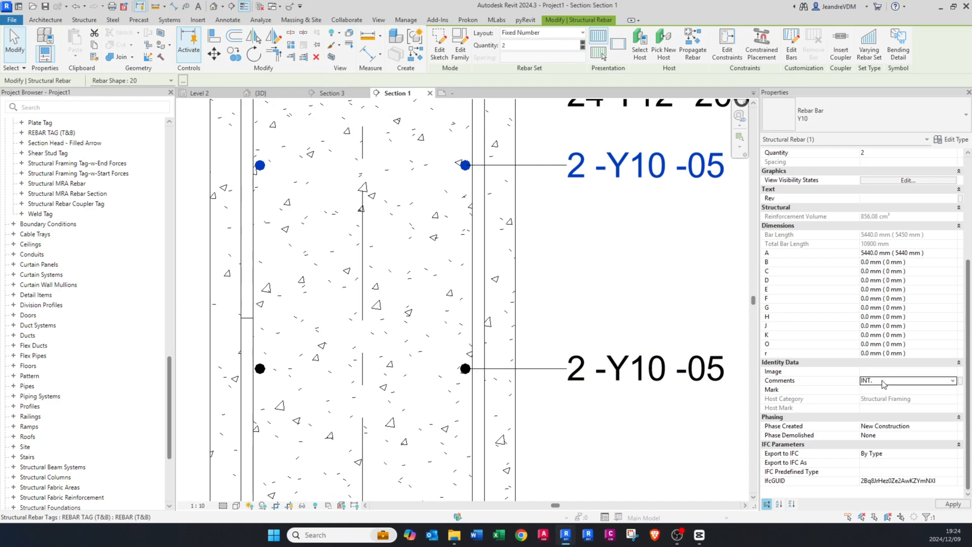
scroll(570, 239, "down", 2)
middle_click_drag(651, 222, 550, 248)
key("Escape")
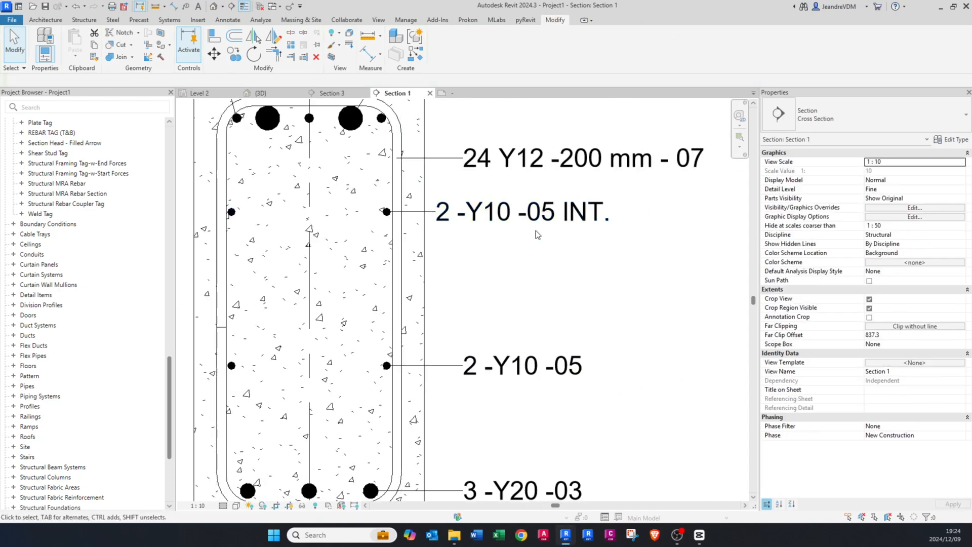
Step: Set the Comments of the lower Y10 side bars to the existing entry INT
left_click(384, 368)
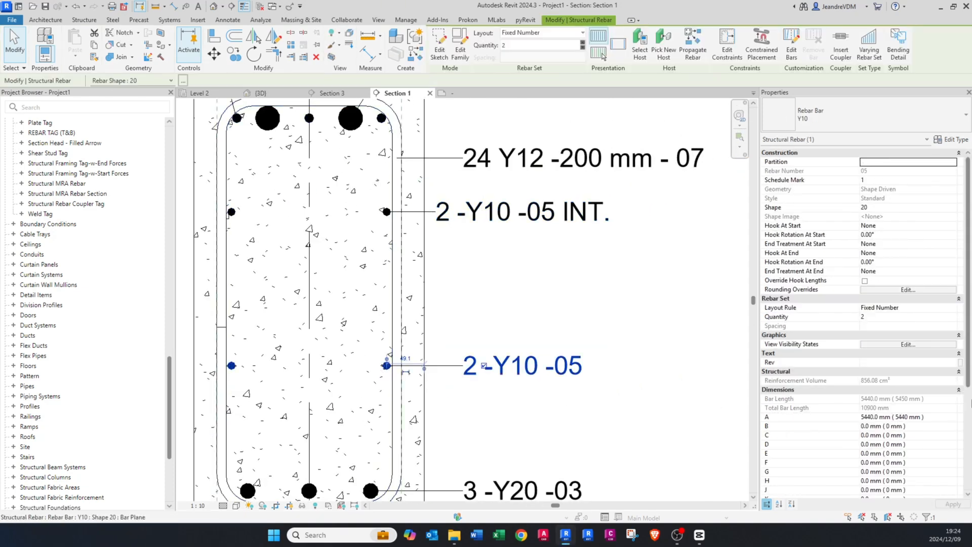
scroll(940, 387, "down", 5)
left_click(953, 418)
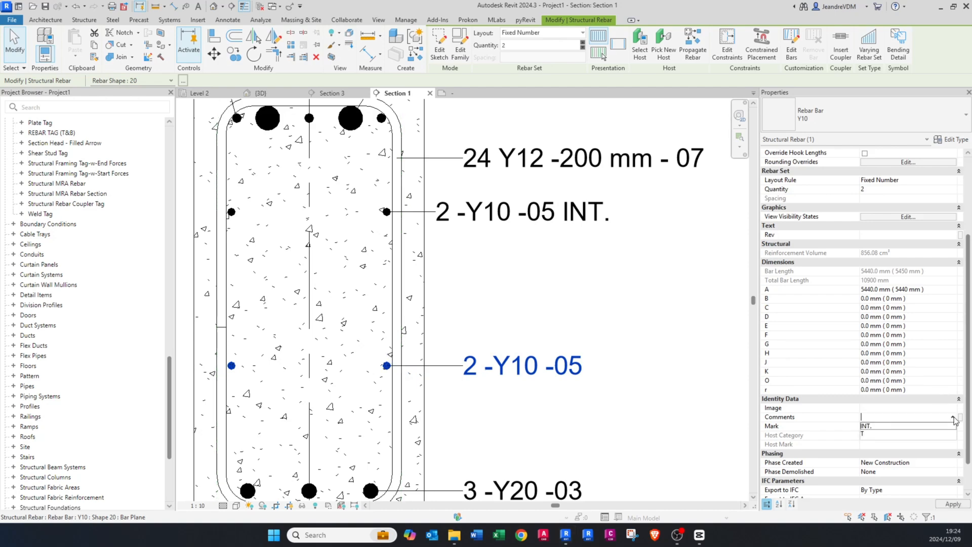
left_click(870, 427)
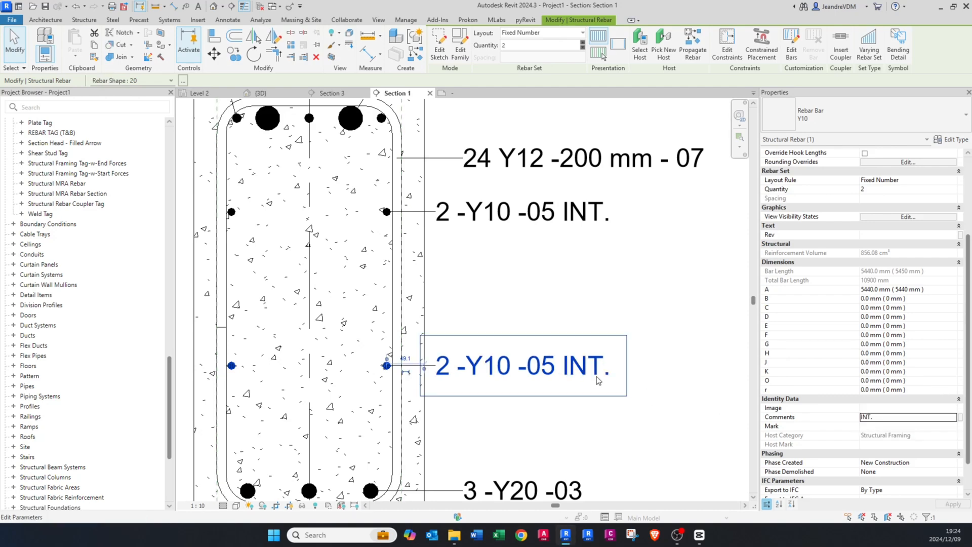
left_click(521, 293)
Step: Set the Comments of the bottom Y20 bars to B
scroll(520, 293, "down", 5)
scroll(452, 400, "up", 1)
left_click(438, 396)
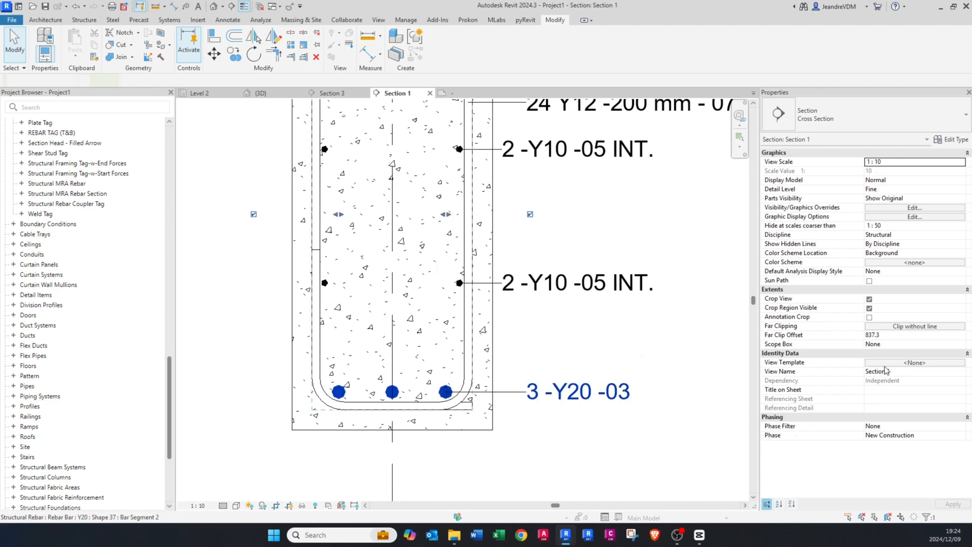
left_click(878, 399)
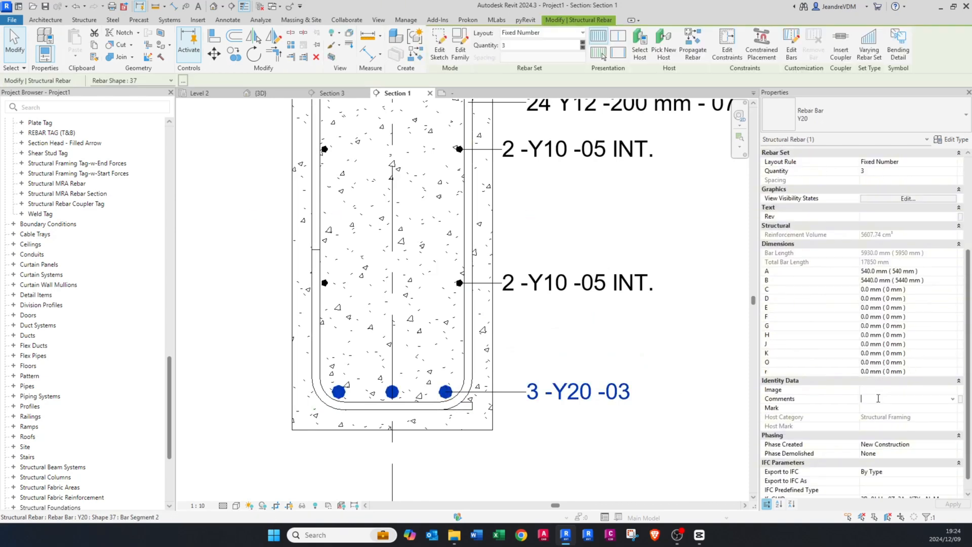
type("B")
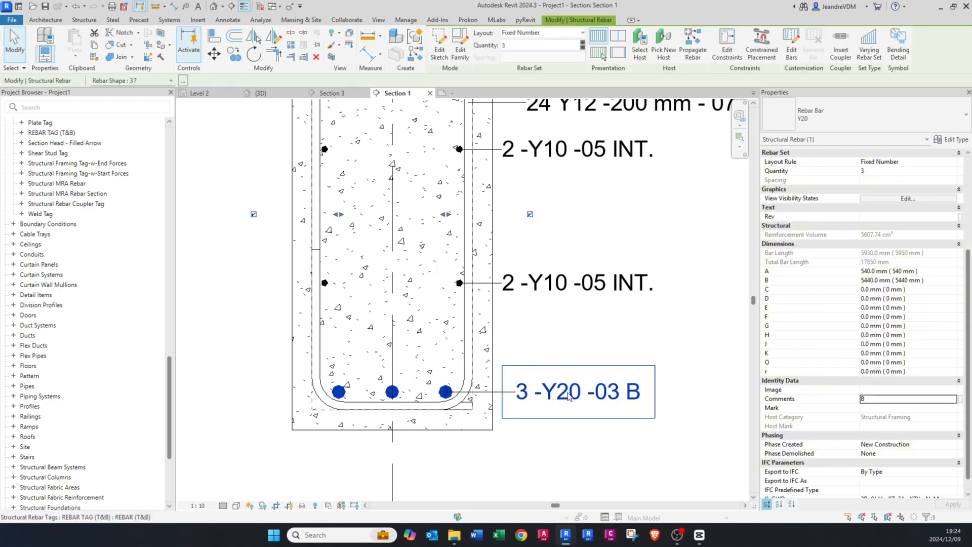
left_click(563, 411)
Step: Review all the bar tags around the beam section and examine the stirrup tag's family and type
scroll(564, 412, "down", 2)
middle_click_drag(552, 292, 537, 337)
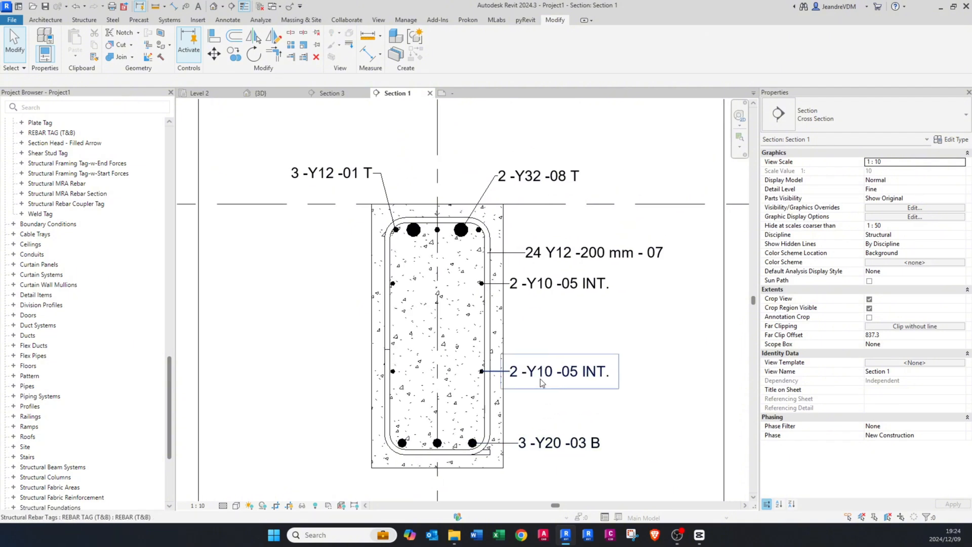
middle_click_drag(520, 228, 518, 249)
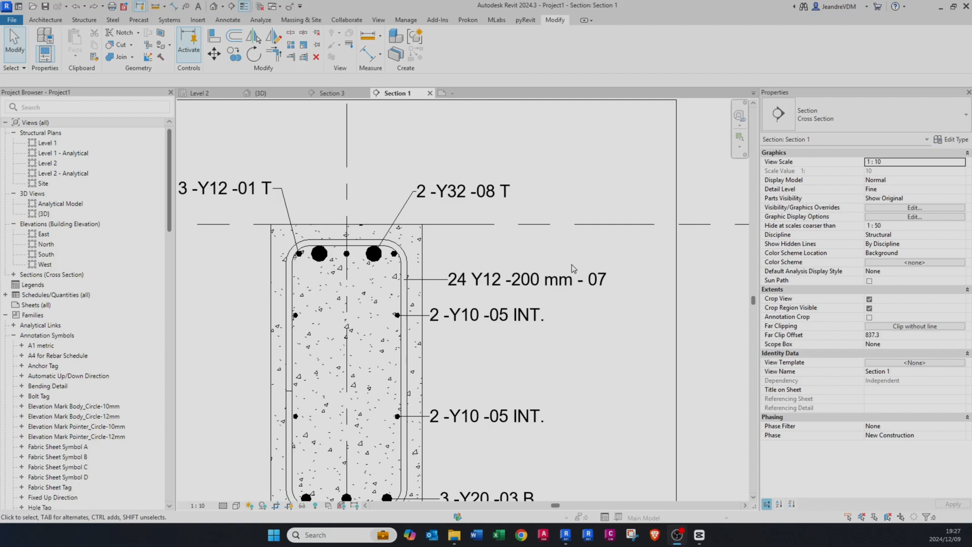
scroll(430, 276, "up", 3)
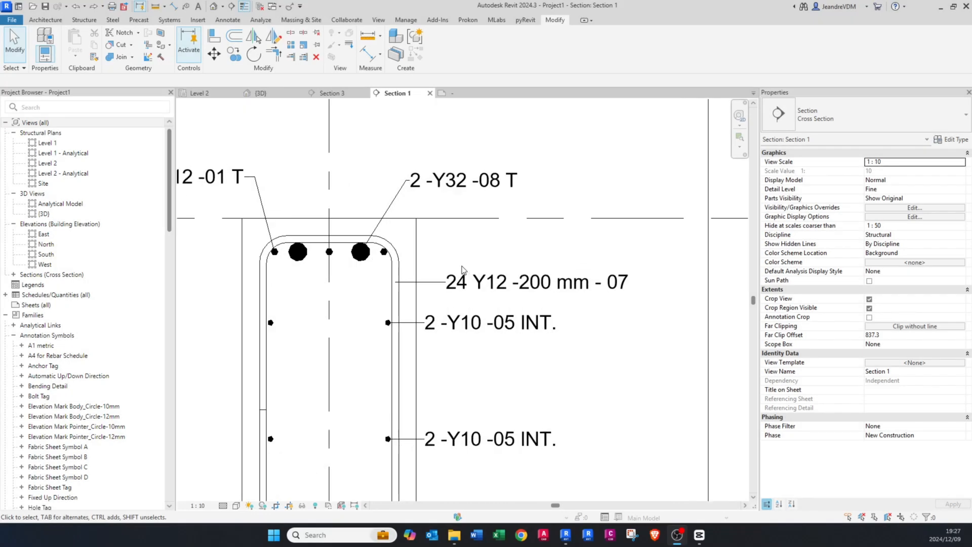
left_click(466, 292)
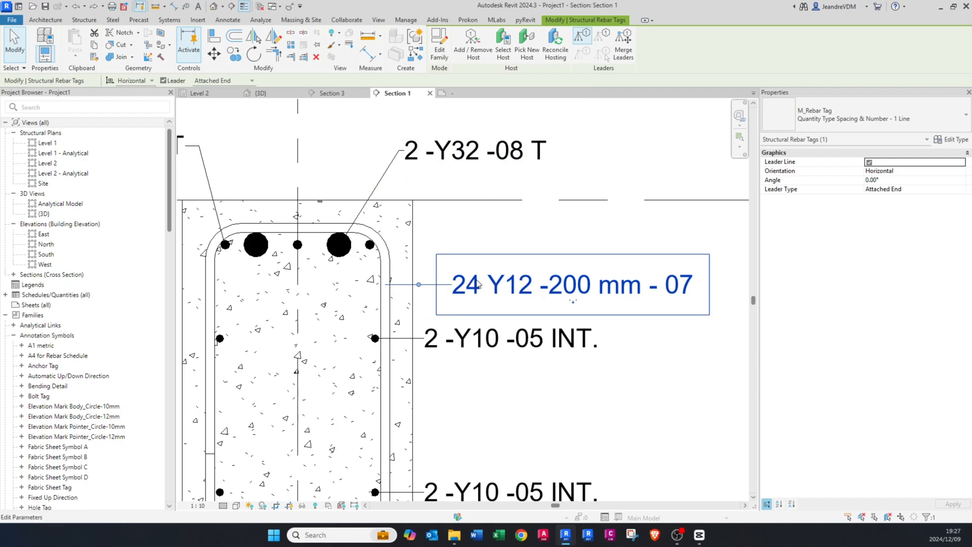
scroll(514, 267, "down", 1)
scroll(513, 267, "down", 1)
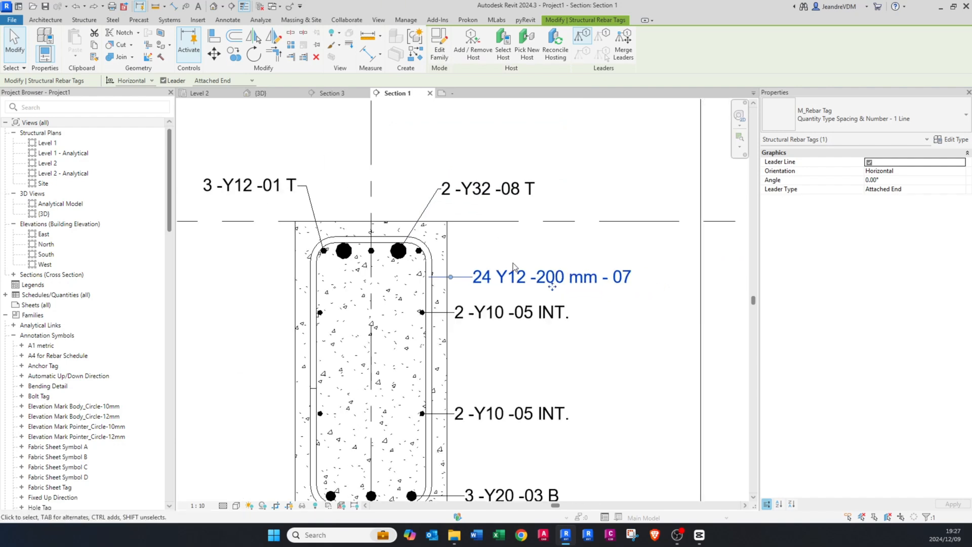
left_click(457, 240)
middle_click_drag(457, 240, 461, 266)
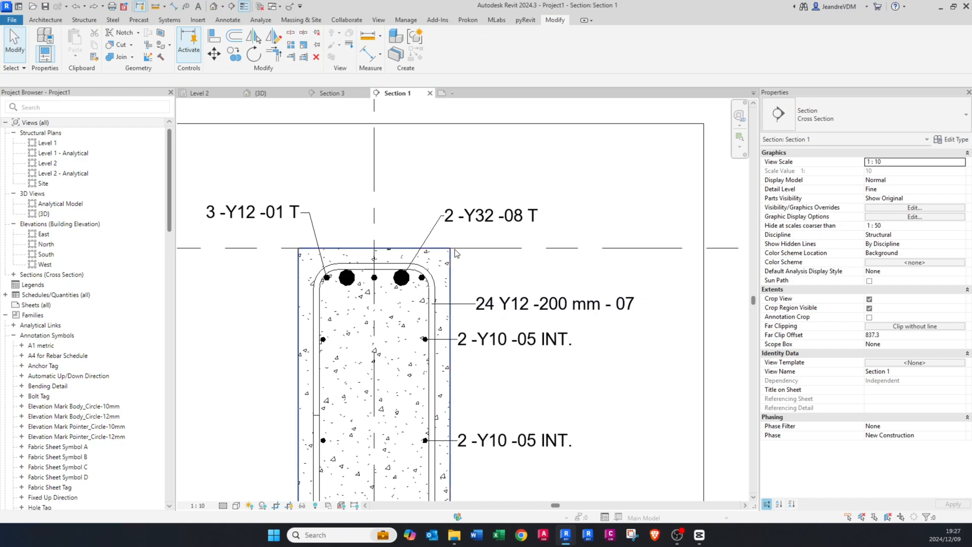
Step: Switch to the open rebar tag family and save it in Documents as REBAR TAG (STIRRUPS).rfa
left_click(463, 94)
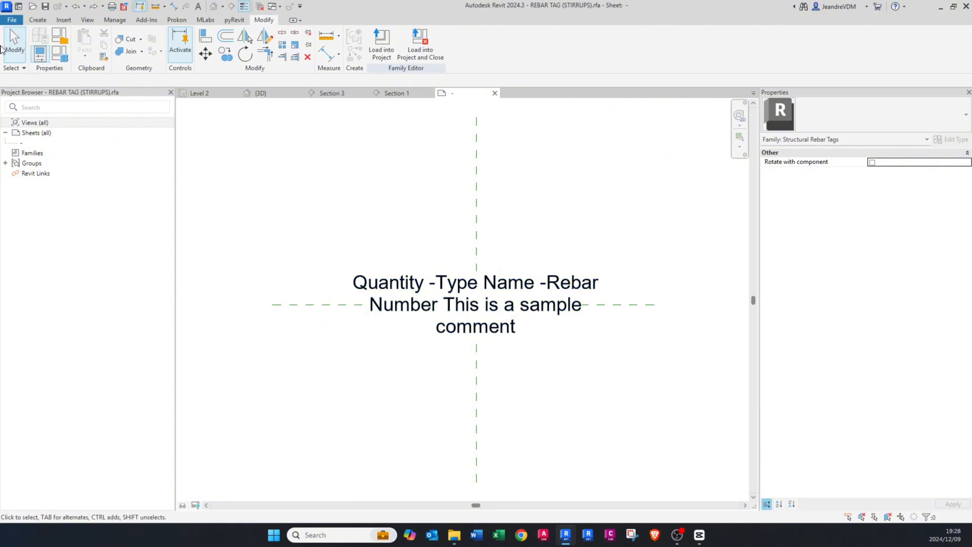
left_click(12, 20)
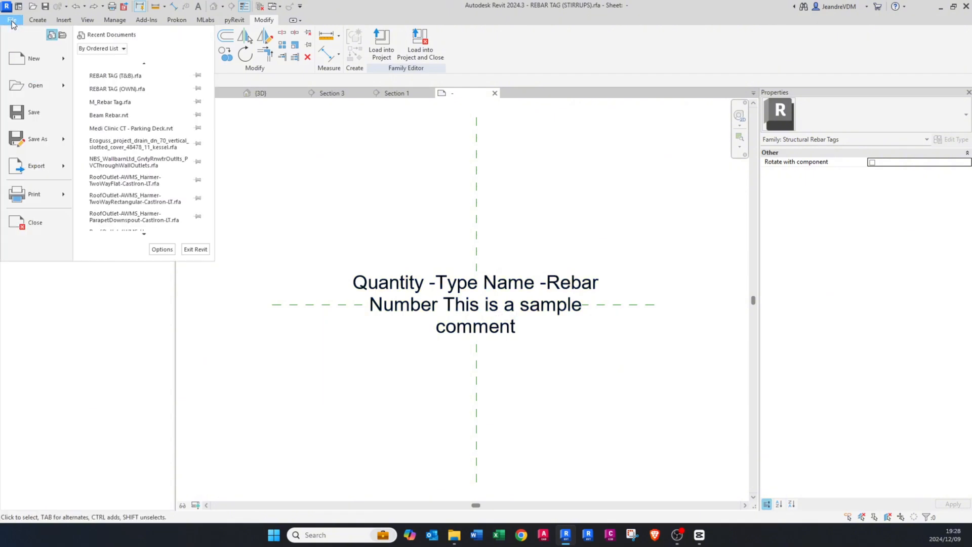
mouse_move(50, 144)
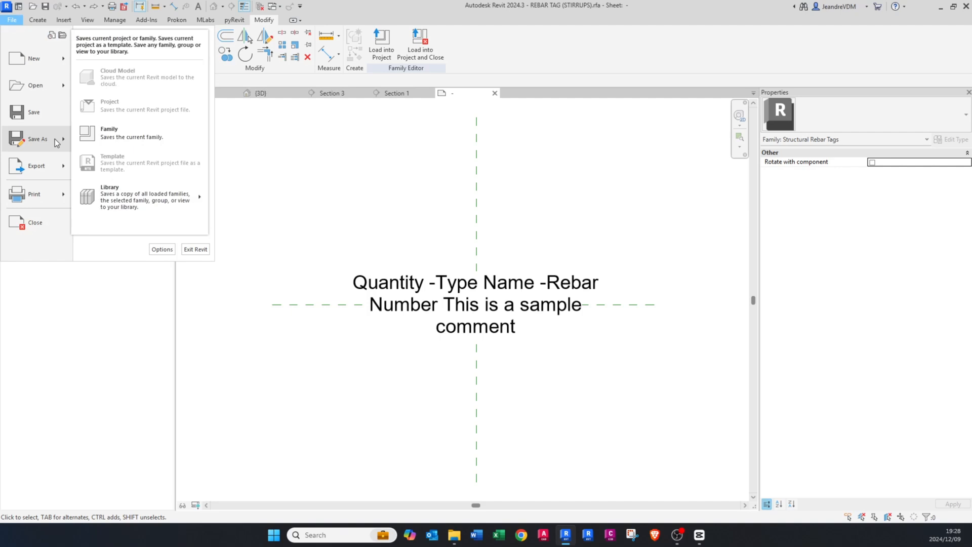
left_click(153, 137)
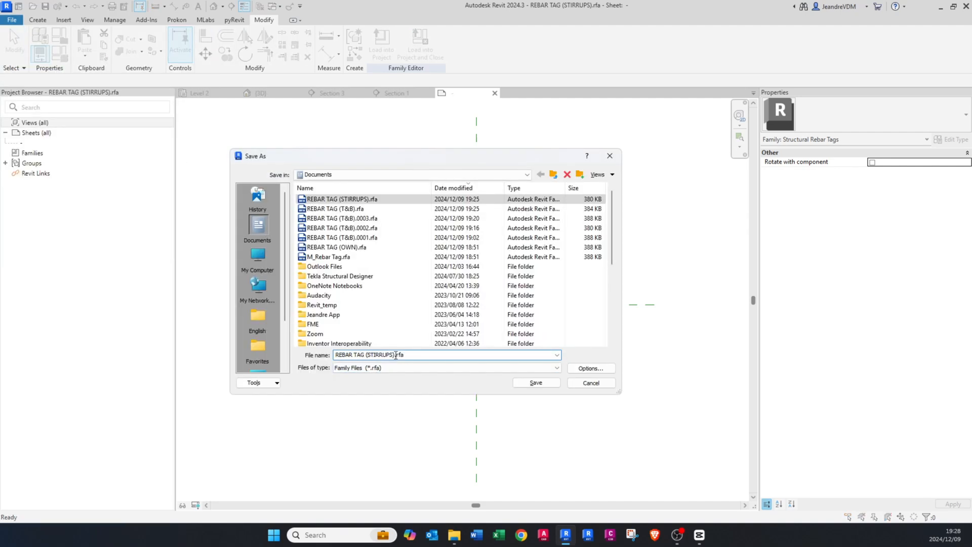
left_click(532, 381)
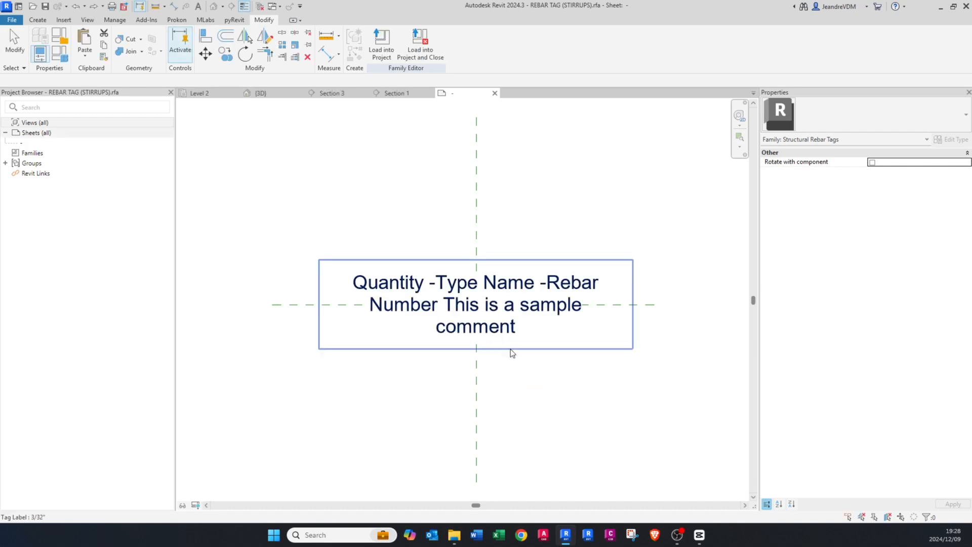
Step: Rename the tag family's type to REBAR (STIRRUPS) and apply the change
left_click(62, 55)
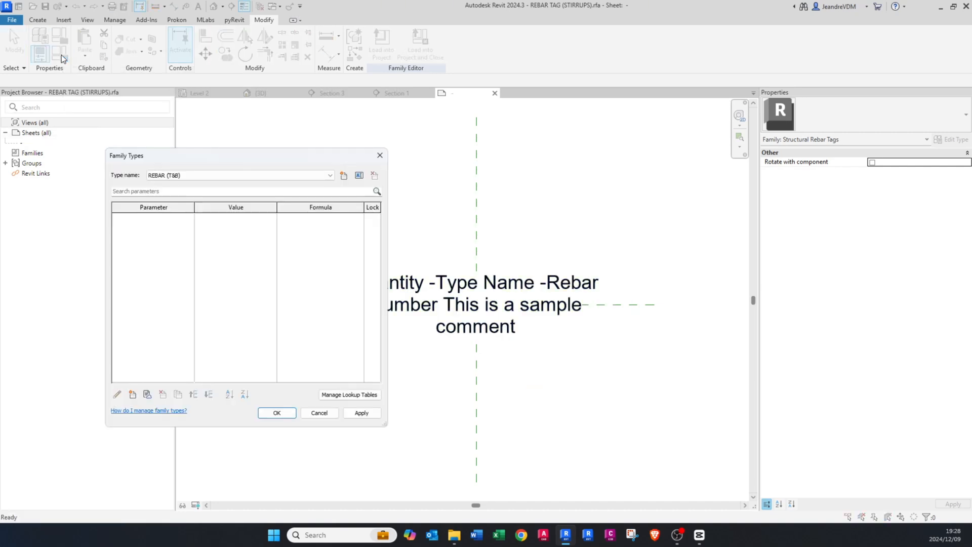
left_click(164, 176)
left_click(172, 185)
left_click(359, 175)
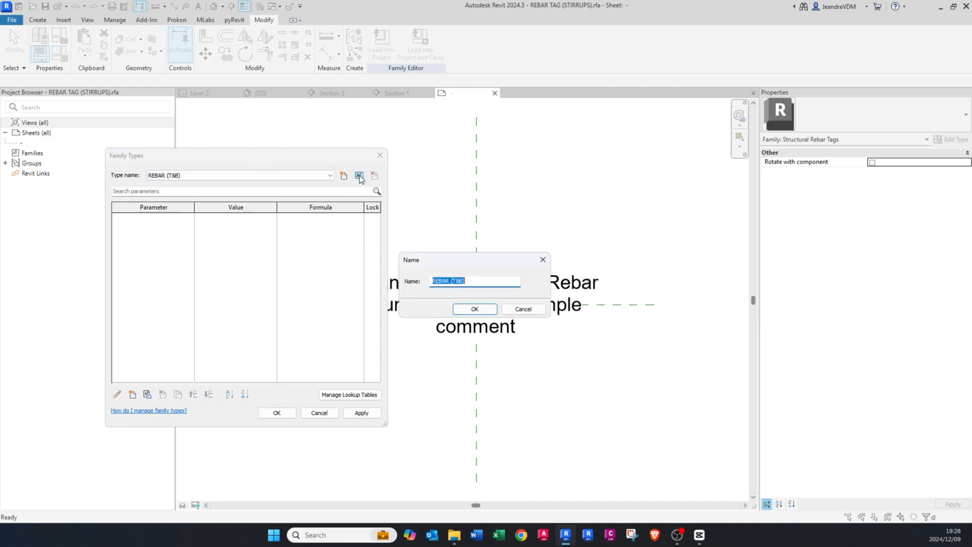
left_click_drag(454, 283, 460, 281)
key("Return")
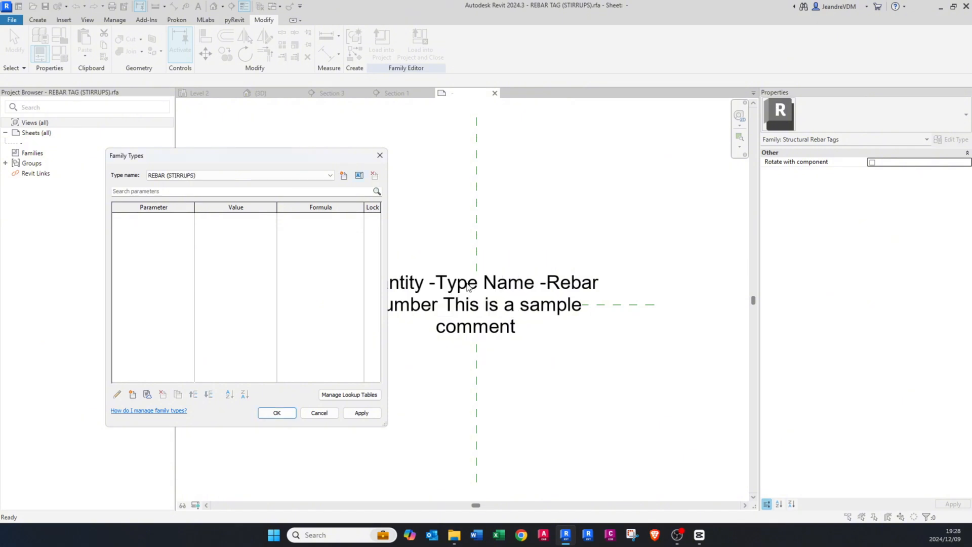
left_click(362, 413)
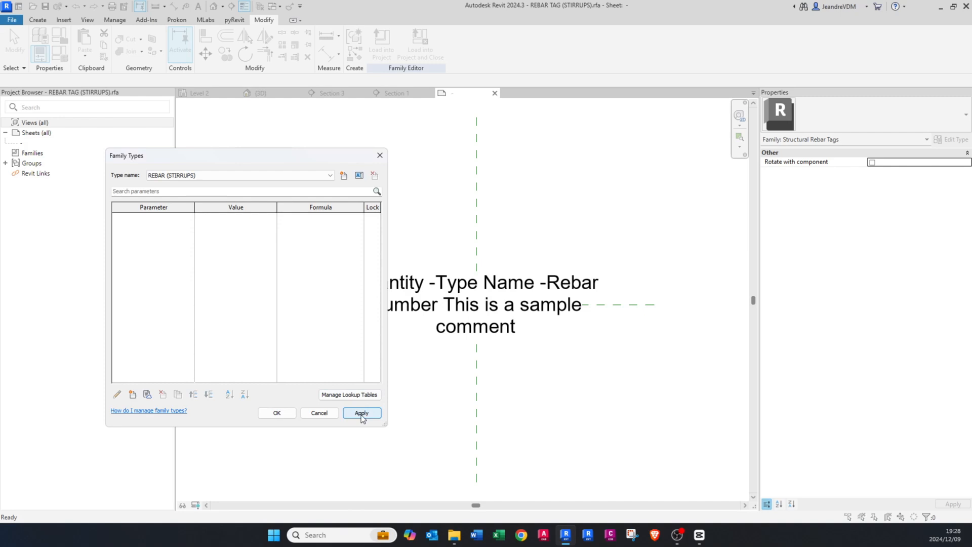
left_click(274, 414)
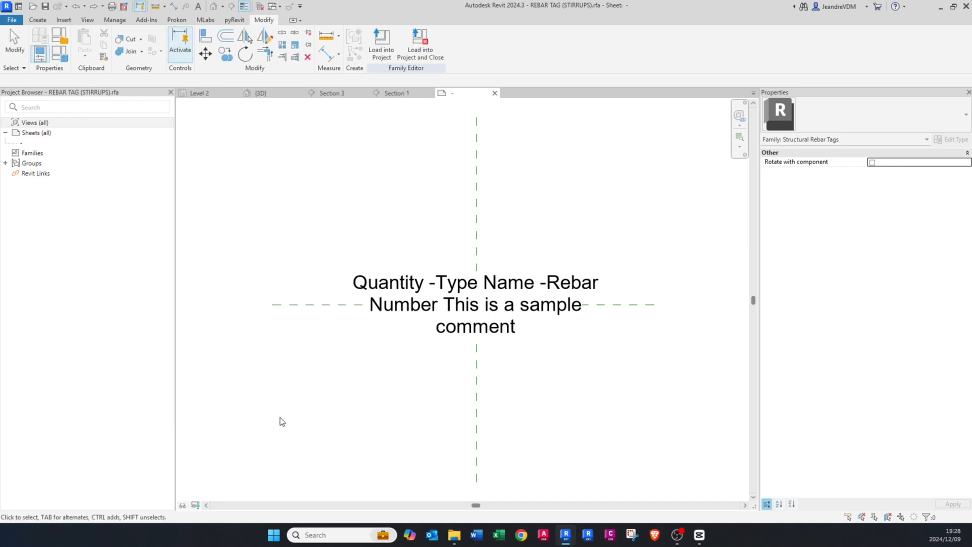
Step: Open the tag label for editing and add the Spacing parameter to its label parameters
left_click(432, 284)
left_click(376, 56)
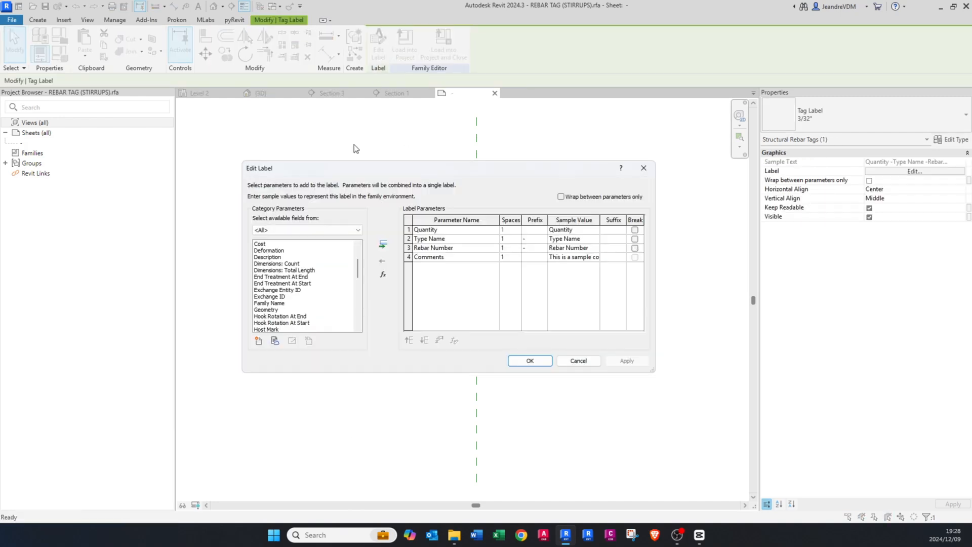
left_click(299, 290)
scroll(299, 290, "down", 7)
key("s")
scroll(282, 291, "down", 4)
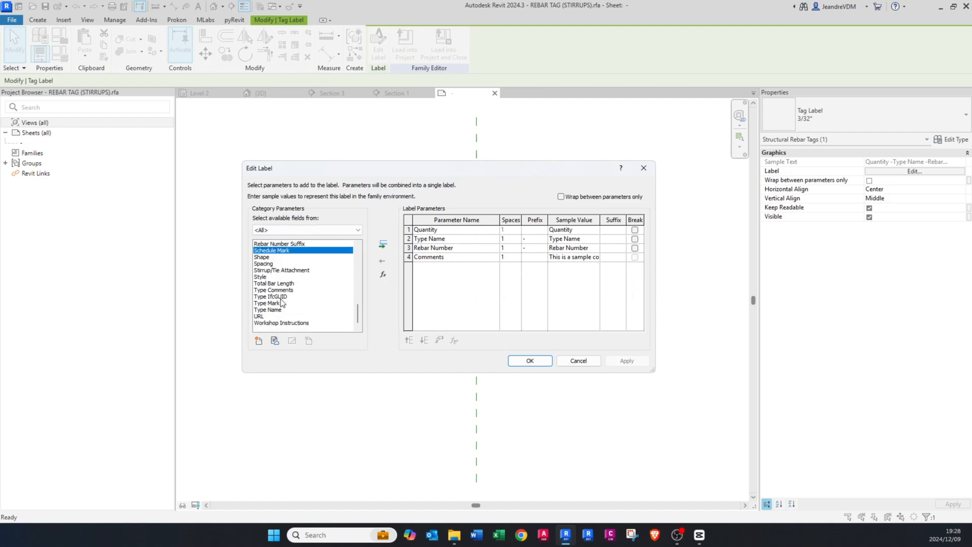
left_click(271, 263)
left_click(383, 244)
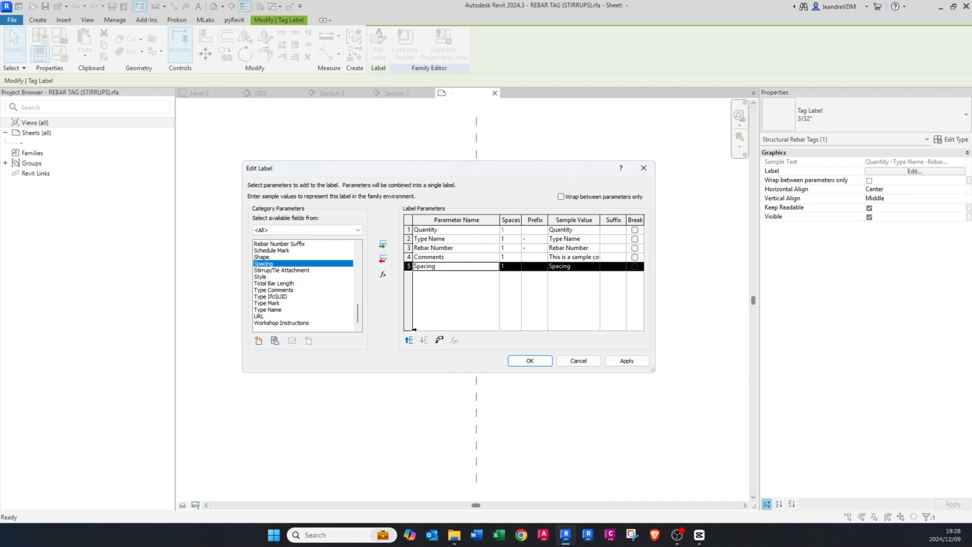
Step: Place Spacing between Rebar Number and Comments in the label, accept it, and load the stirrup tag family into the project
left_click(409, 340)
left_click(408, 341)
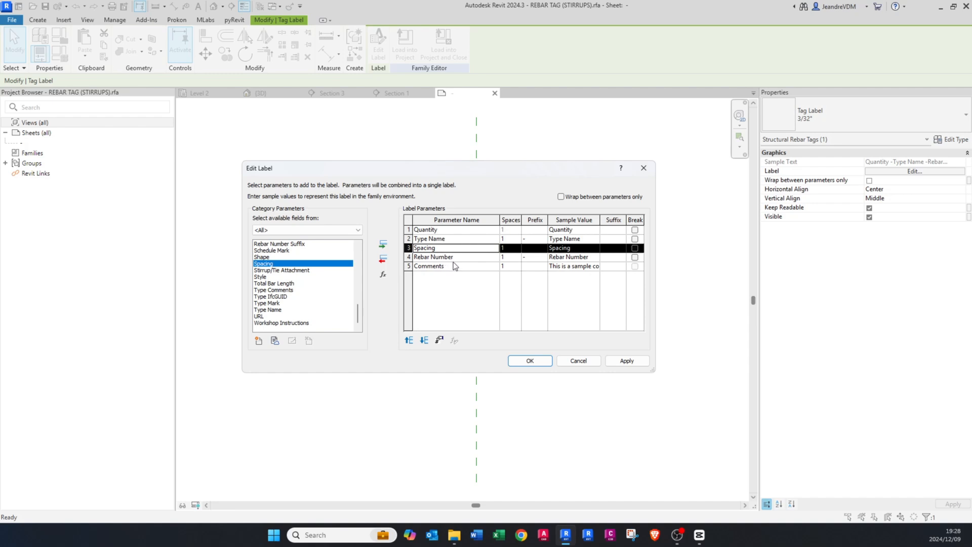
left_click(424, 341)
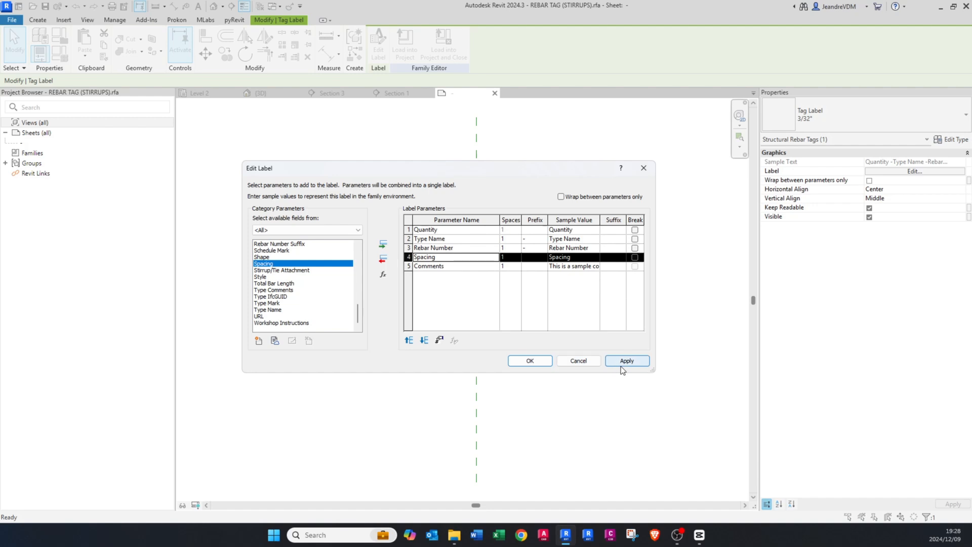
left_click(530, 360)
left_click(564, 389)
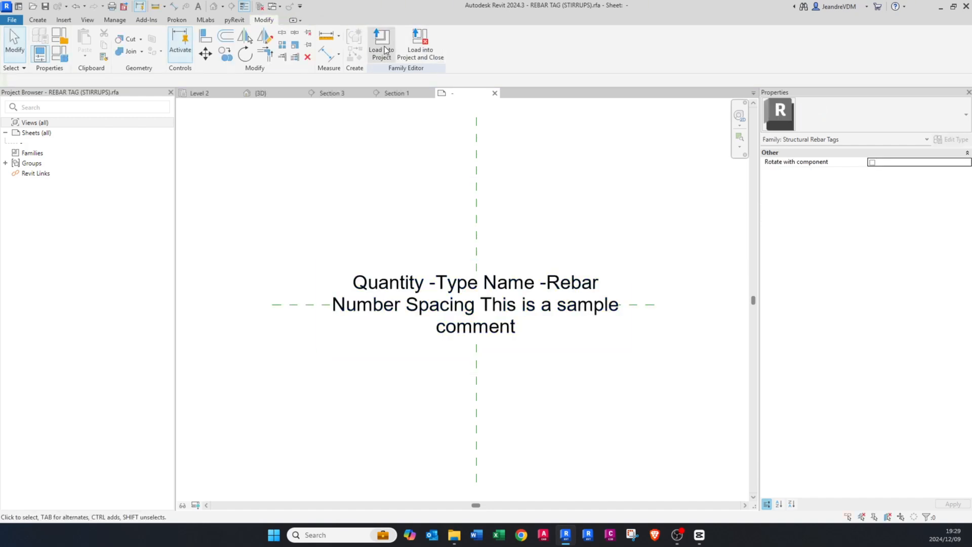
left_click(384, 49)
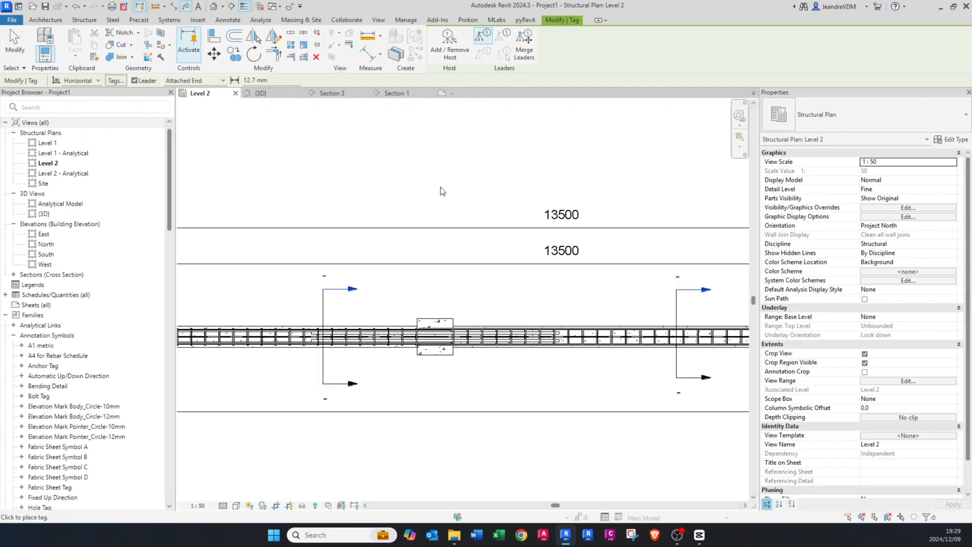
Step: Switch to the Section 1 view and change the 24 Y12 stirrup tag's type to REBAR (STIRRUPS) of the REBAR TAG (STIRRUPS) family
key("Escape")
left_click(400, 94)
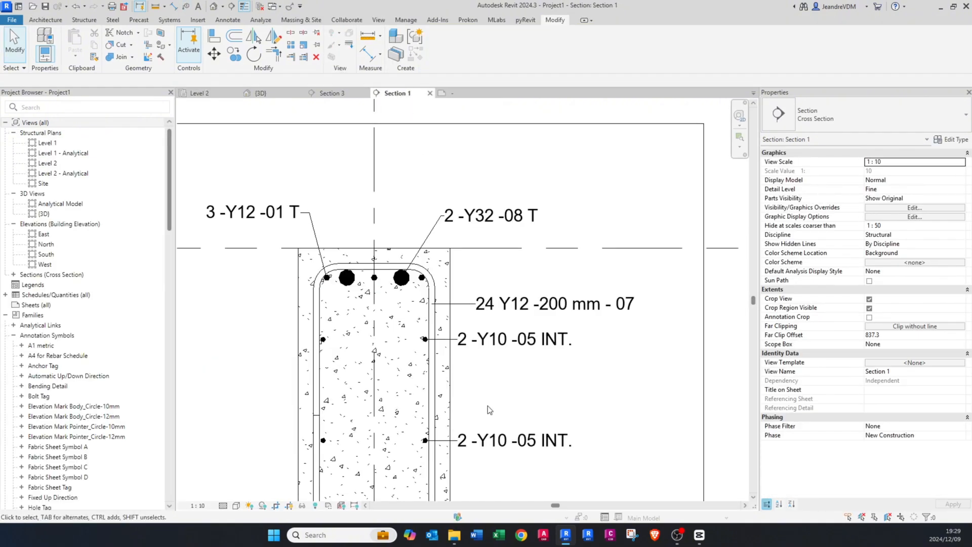
left_click(555, 306)
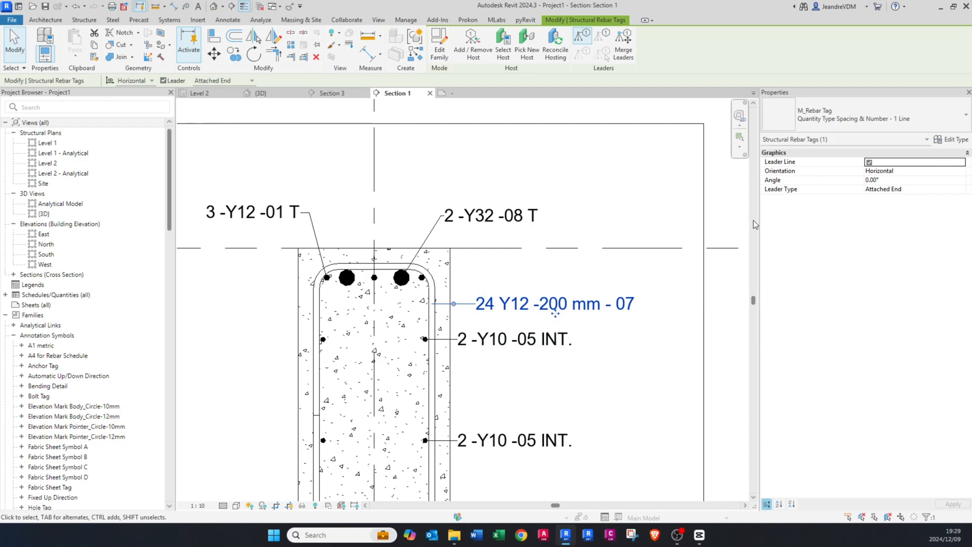
left_click(838, 120)
left_click(805, 223)
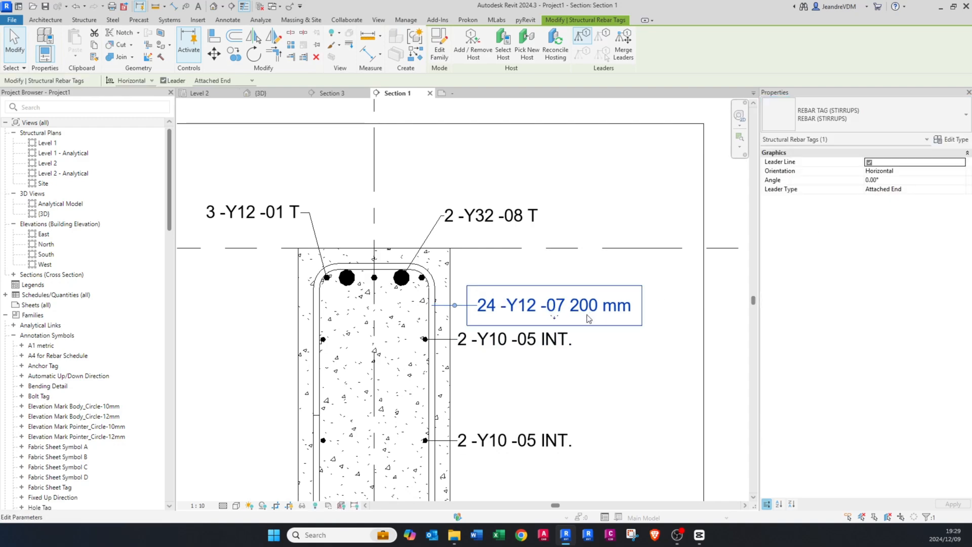
middle_click_drag(523, 316, 488, 311)
key("Escape")
scroll(475, 315, "up", 1)
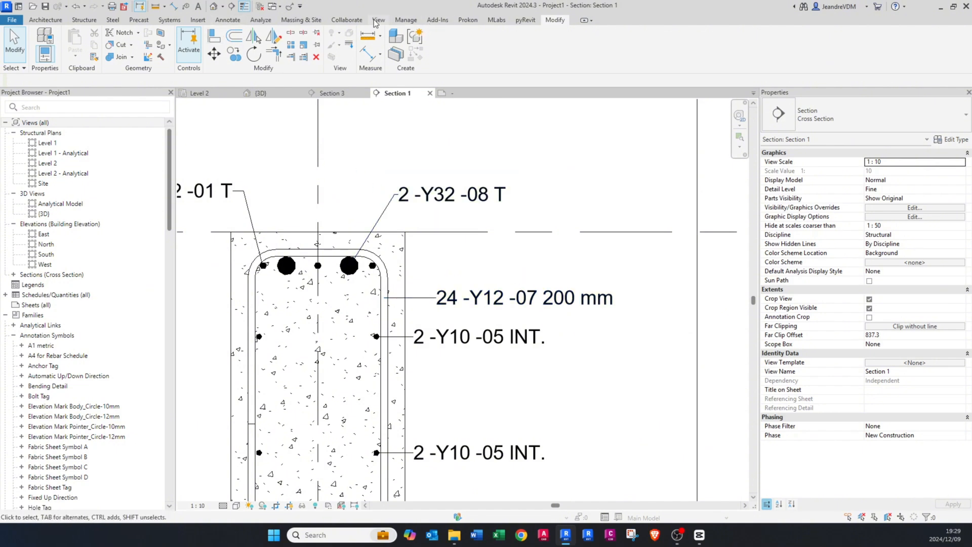
Step: Set the unit symbol of the structural Reinforcement Spacing format to None in the project units
left_click(405, 20)
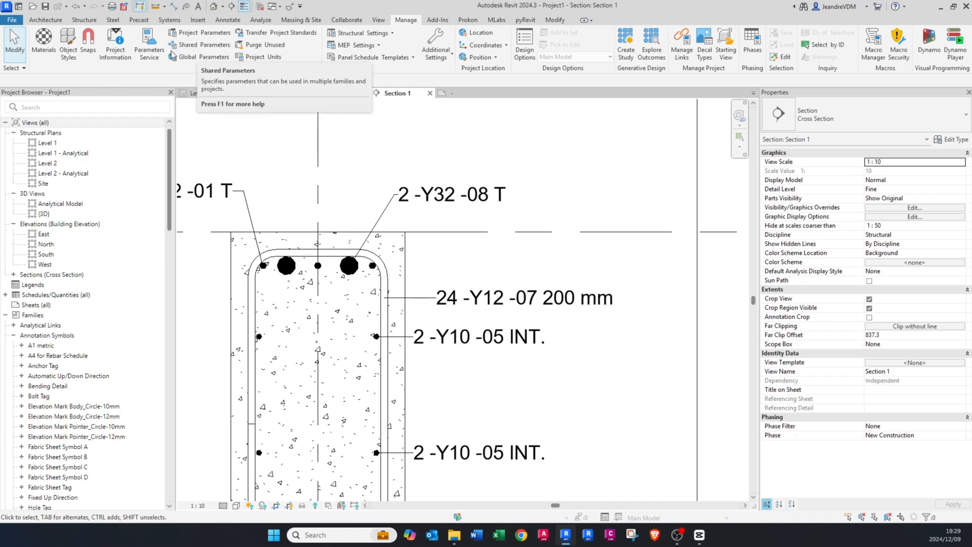
left_click(255, 59)
key("Escape")
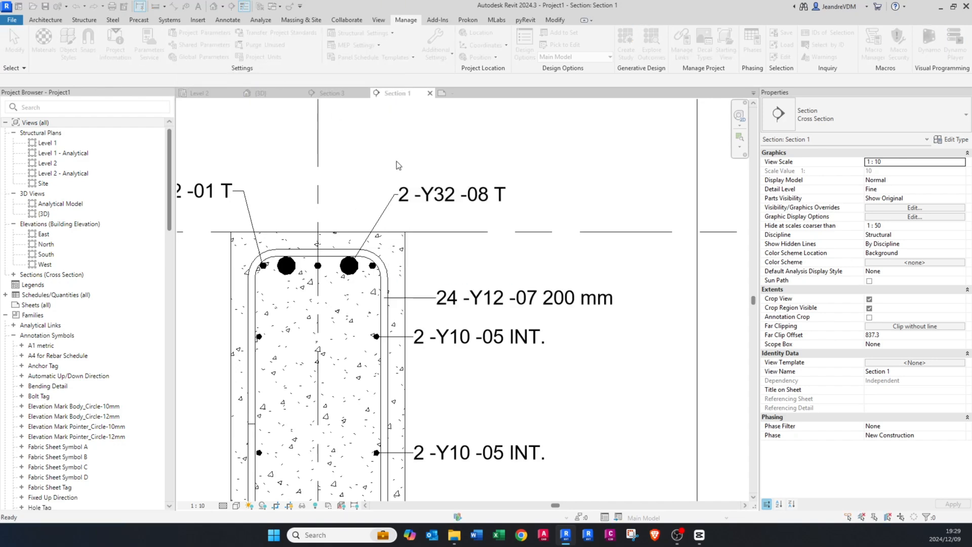
left_click(481, 168)
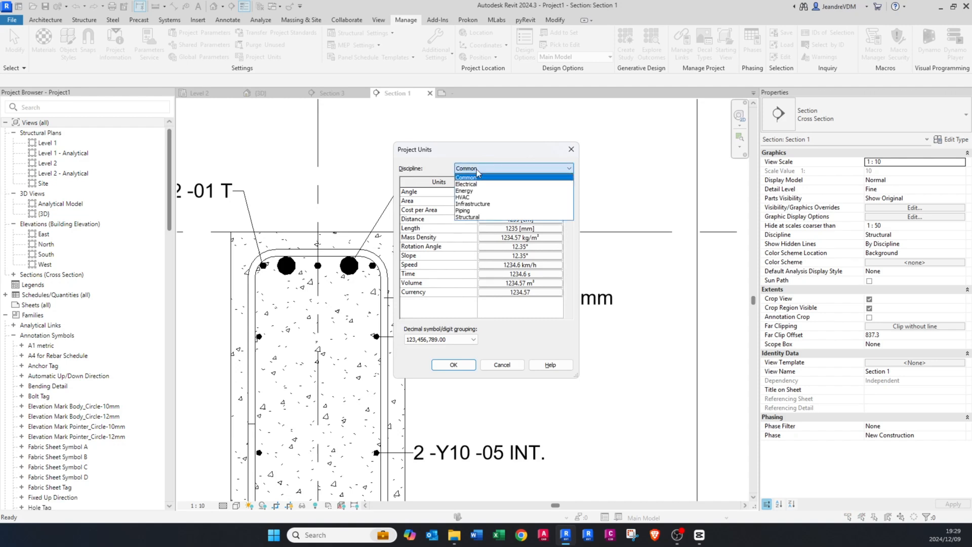
left_click(482, 218)
scroll(478, 233, "down", 6)
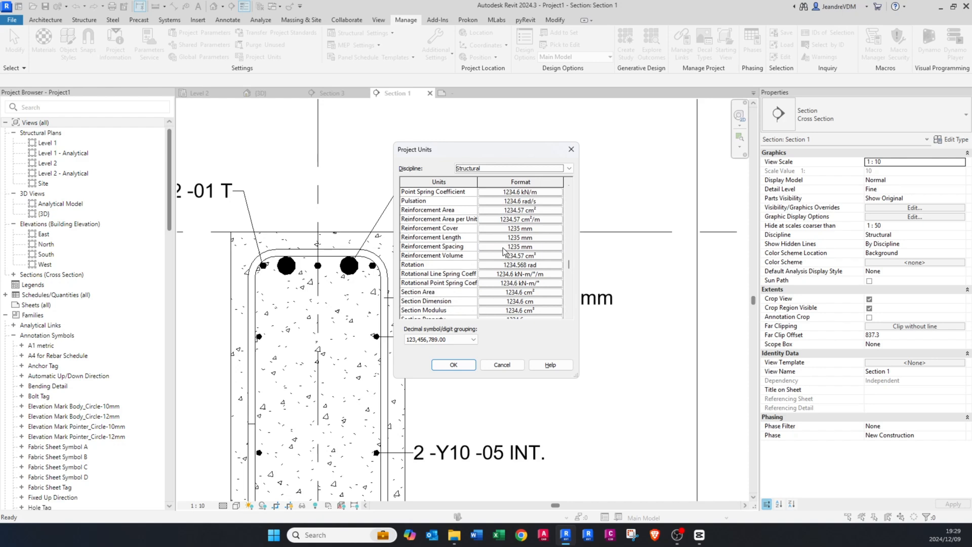
left_click(502, 247)
left_click(443, 259)
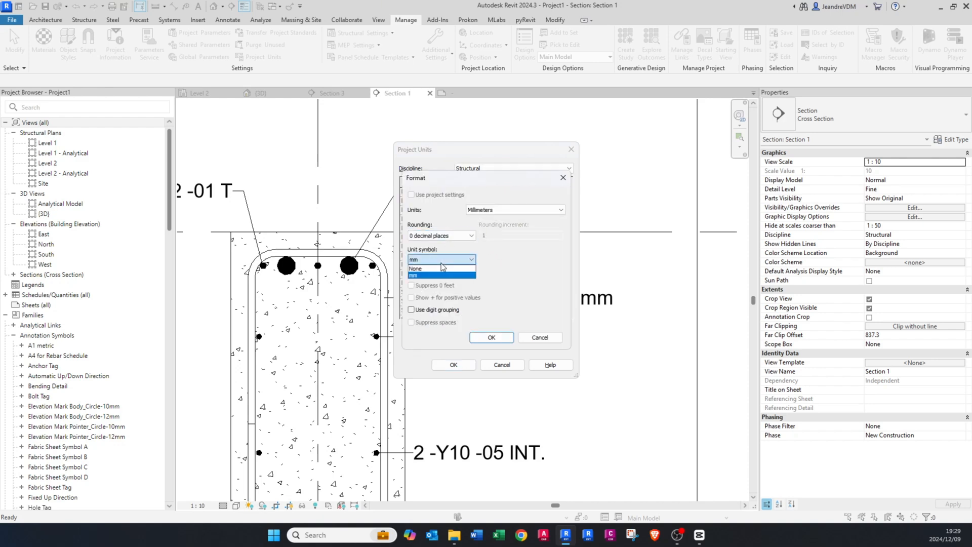
left_click(441, 268)
left_click(490, 337)
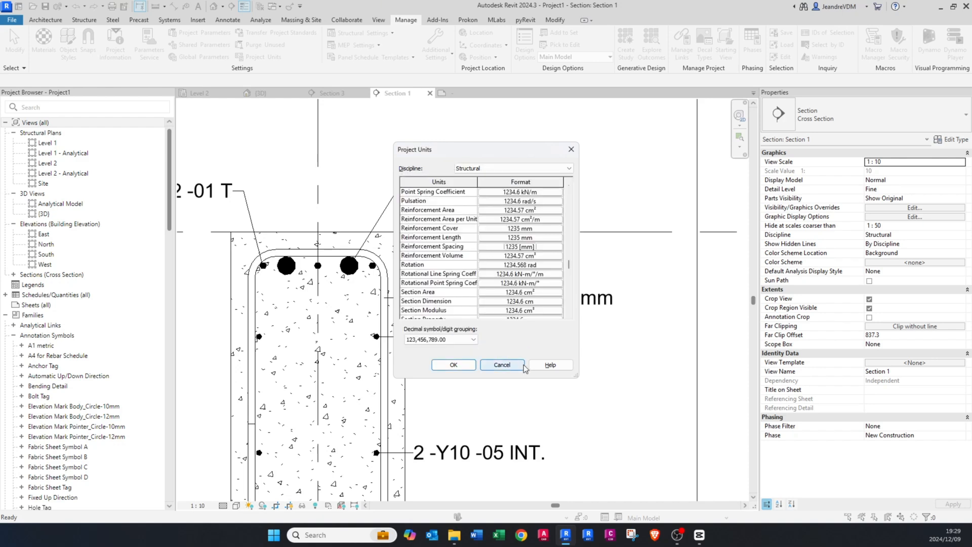
left_click(453, 365)
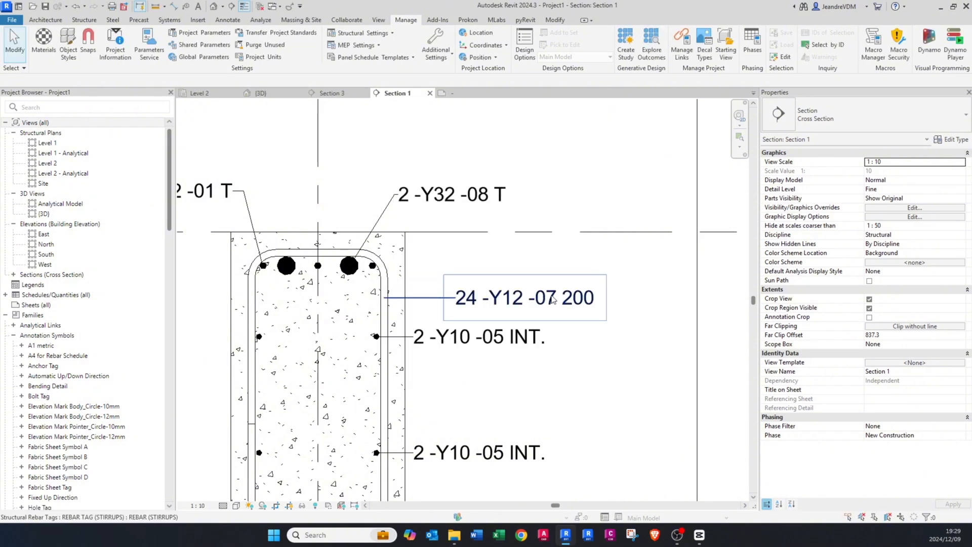
Step: Select the Y12 stirrup set in the beam section and enter STIRRUPS as its comment
scroll(554, 299, "down", 4)
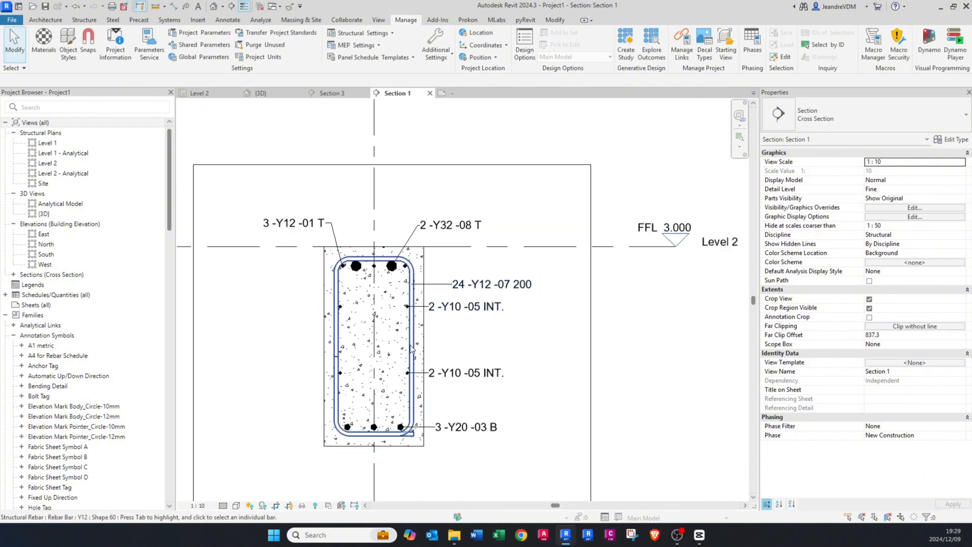
left_click(411, 346)
scroll(410, 324, "up", 2)
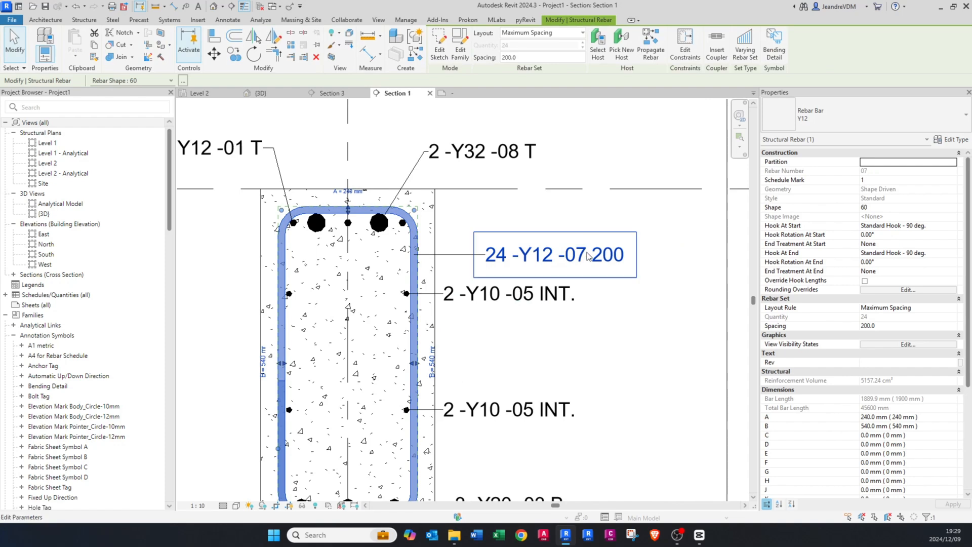
scroll(835, 398, "down", 5)
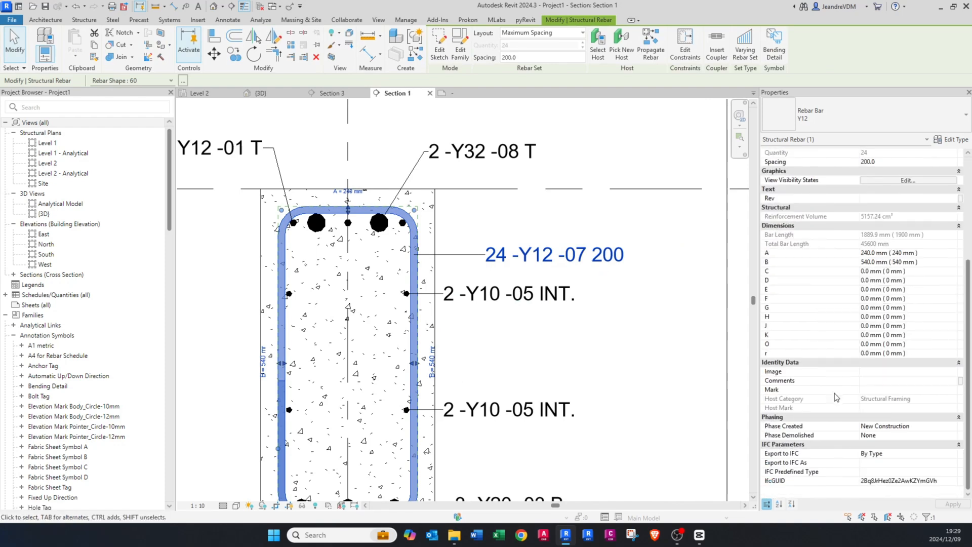
left_click(878, 383)
type("STIRRUPS")
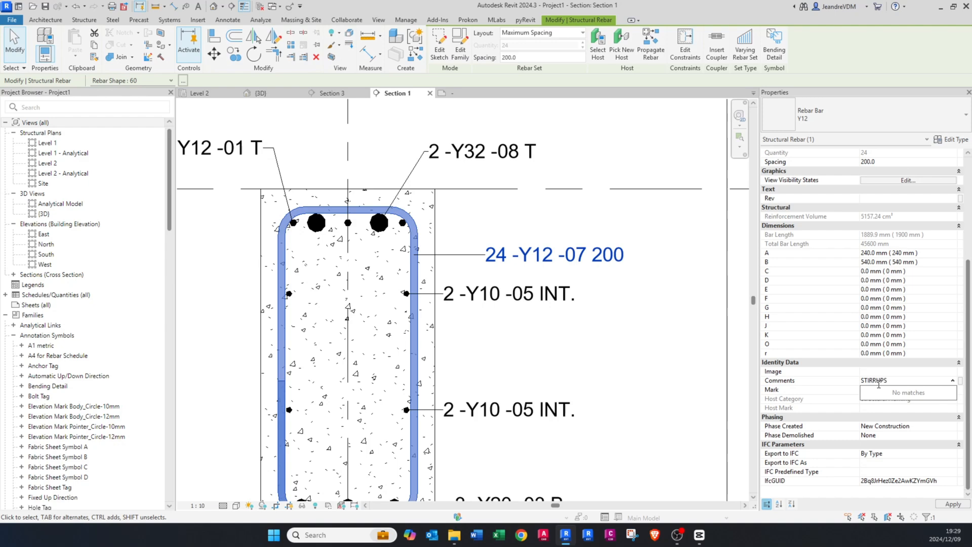
key("Return")
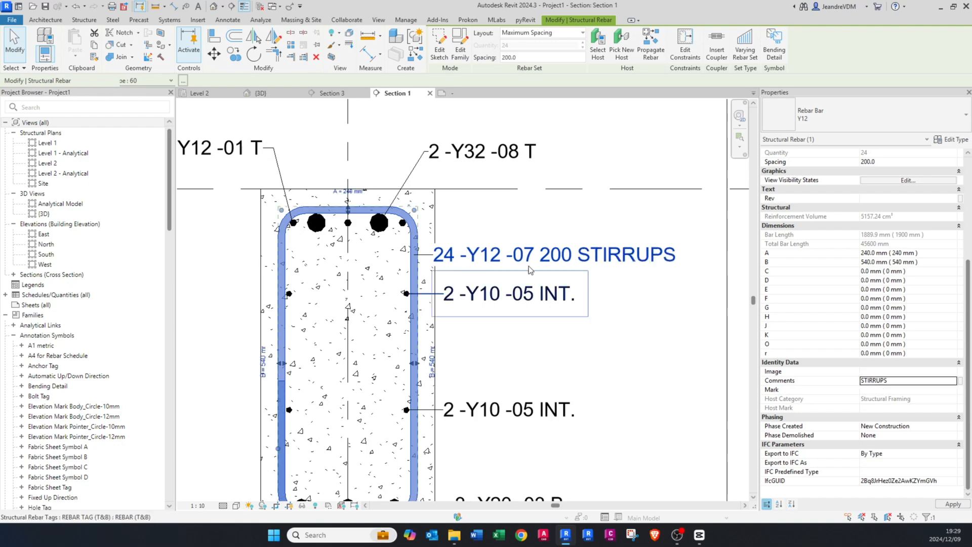
Step: Move the stirrup tag outward so its text sits clear of the beam edge with a longer leader
left_click(541, 276)
scroll(557, 268, "down", 2)
left_click(558, 270)
left_click_drag(558, 269, 580, 272)
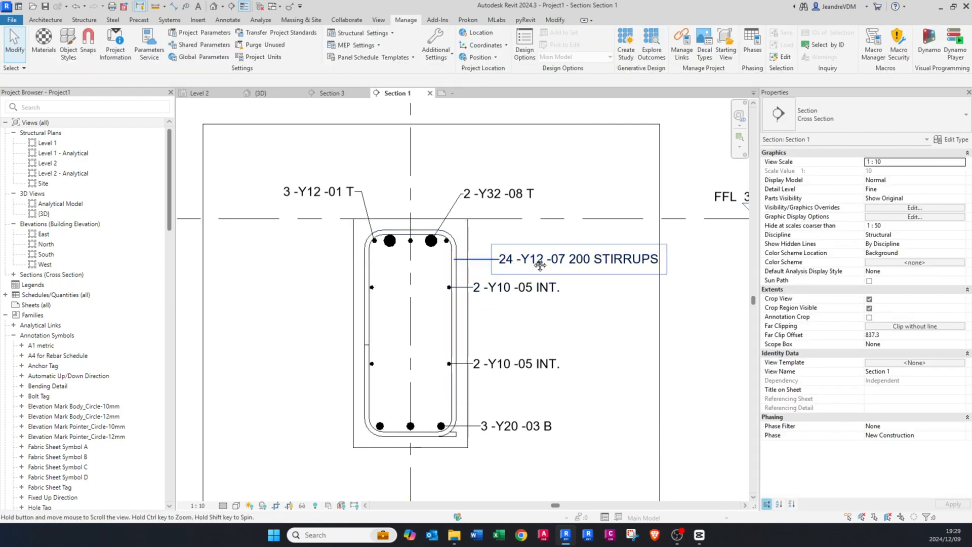
middle_click_drag(539, 260, 513, 262)
scroll(513, 261, "up", 1)
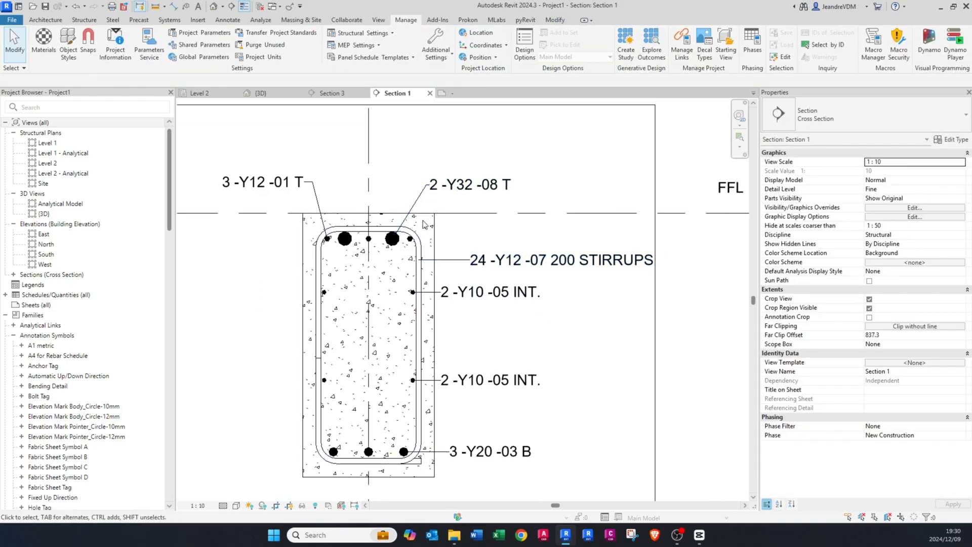
Step: Set the leader arrowhead of the REBAR (T&B) tag type to Arrow Filled 30 Degree - Large
scroll(413, 292, "up", 4)
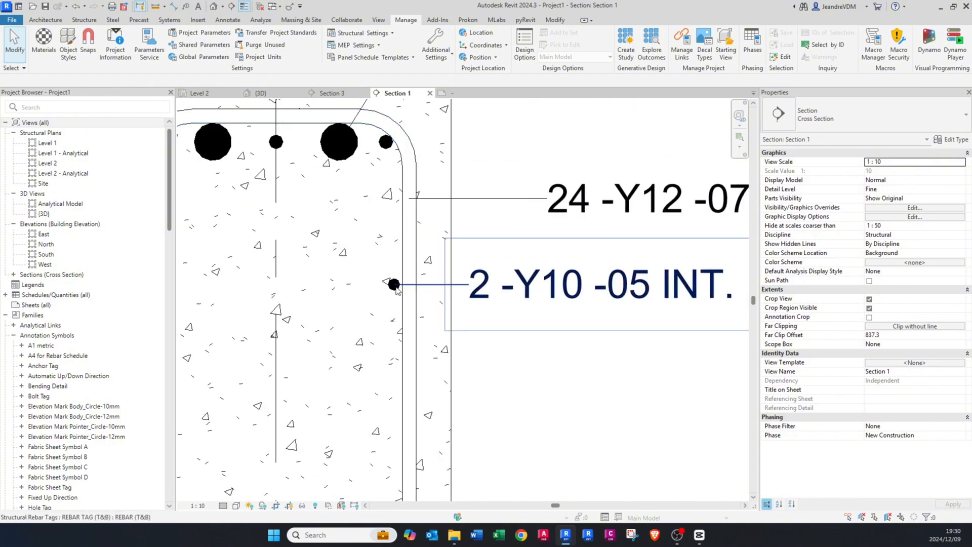
scroll(398, 291, "down", 2)
left_click(513, 291)
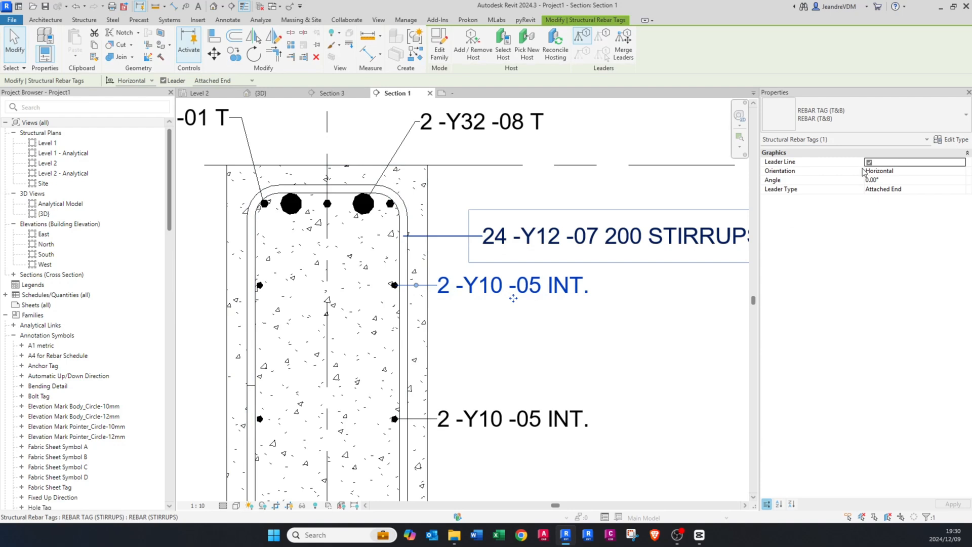
left_click(951, 140)
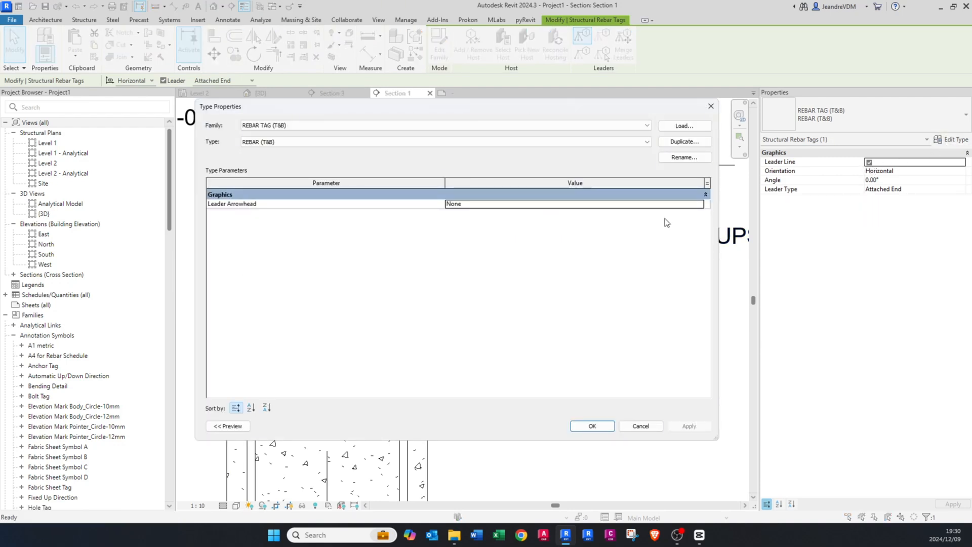
left_click(700, 204)
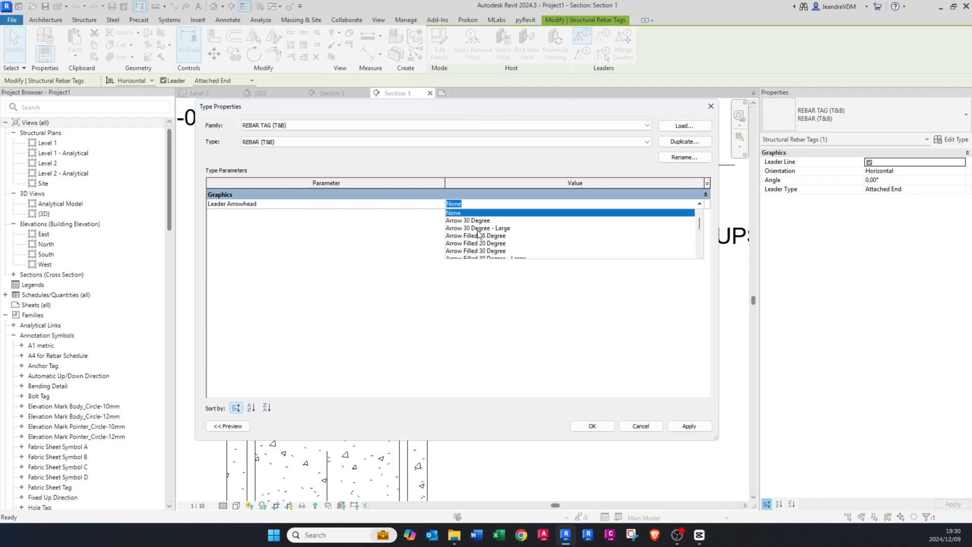
scroll(477, 225, "down", 1)
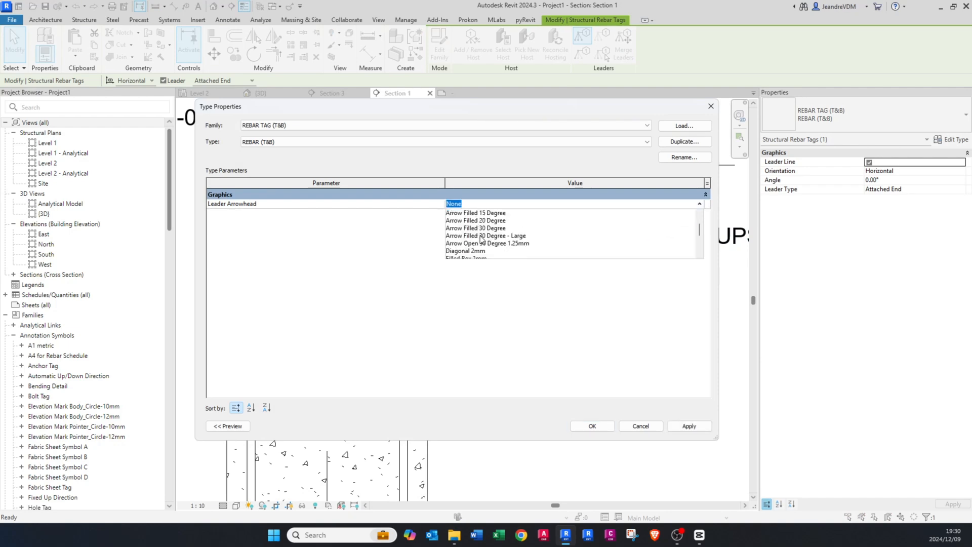
left_click(481, 235)
left_click(689, 426)
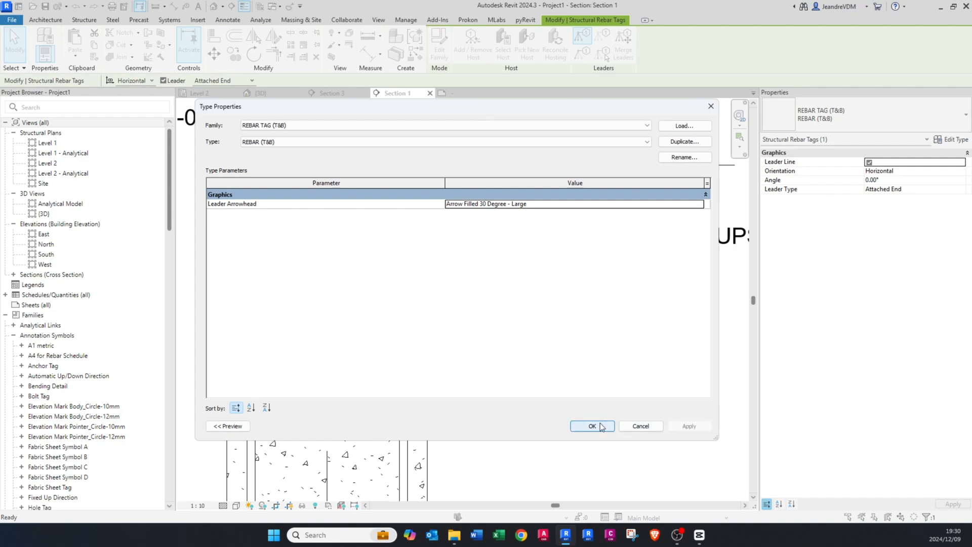
left_click(600, 424)
left_click(498, 344)
middle_click_drag(340, 228, 392, 287)
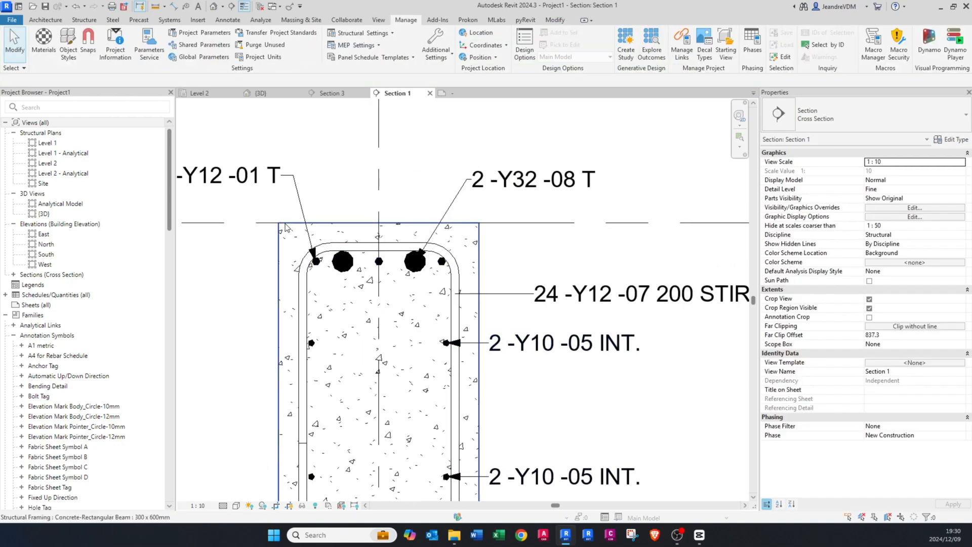
Step: Set the leader arrowhead of the REBAR (STIRRUPS) tag type to Arrow Filled 30 Degree - Large
scroll(304, 238, "down", 2)
scroll(355, 243, "up", 2)
left_click(593, 259)
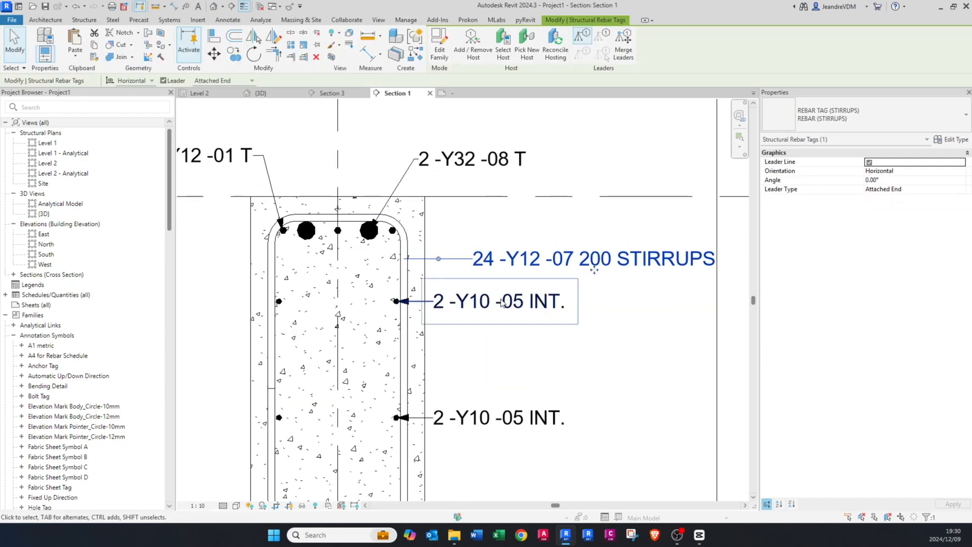
left_click(949, 139)
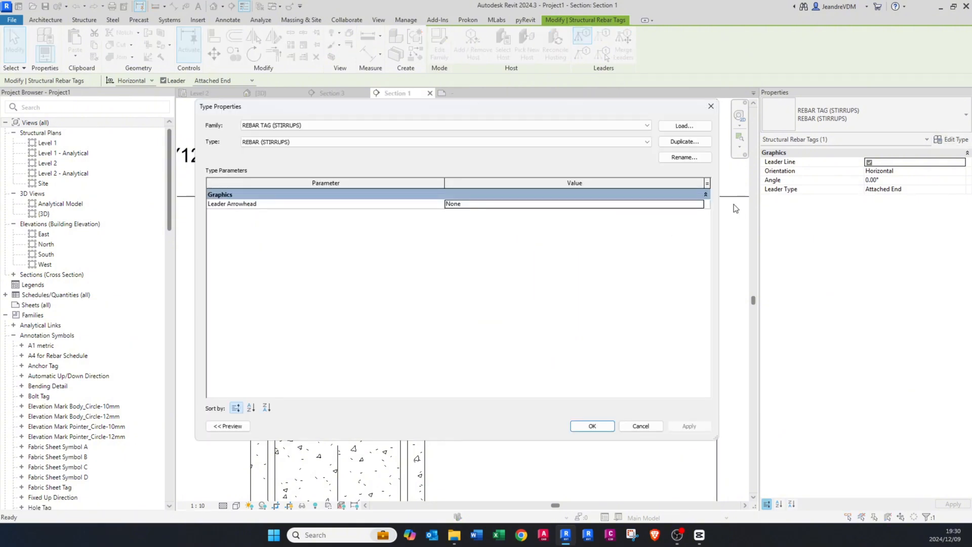
left_click(702, 205)
scroll(503, 244, "down", 2)
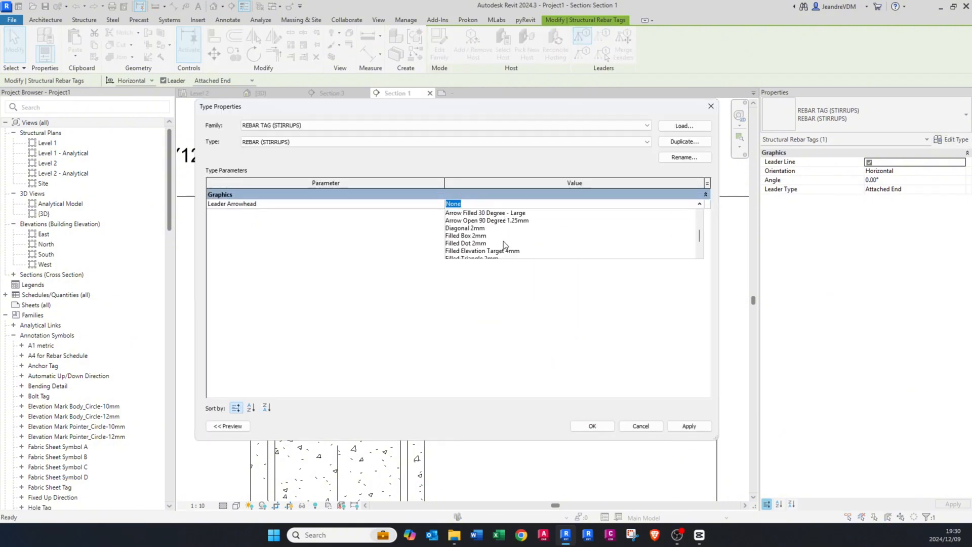
left_click(500, 213)
left_click(604, 427)
left_click(598, 420)
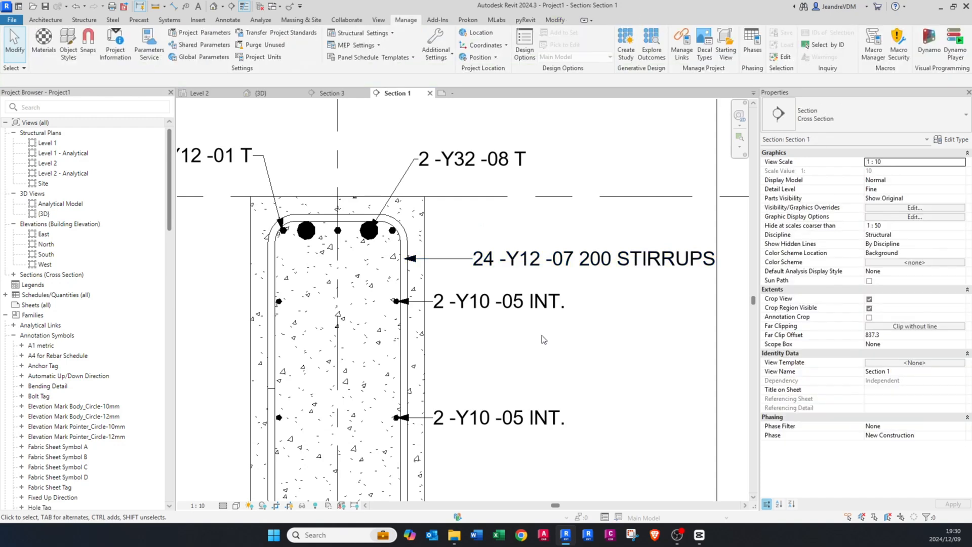
Step: Turn the leader line of the lower 2-Y10-05 INT. tag off and back on
scroll(413, 260, "down", 3)
scroll(423, 373, "up", 2)
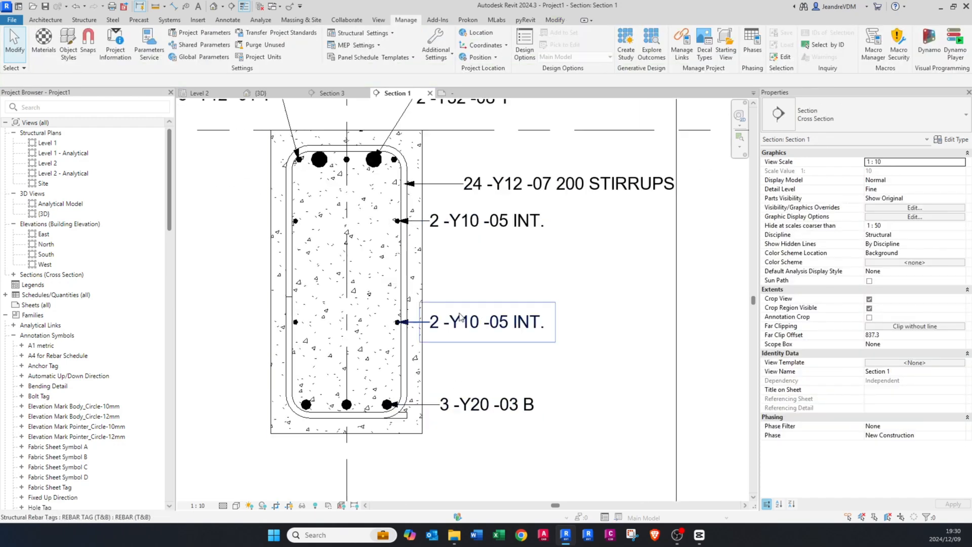
left_click(487, 321)
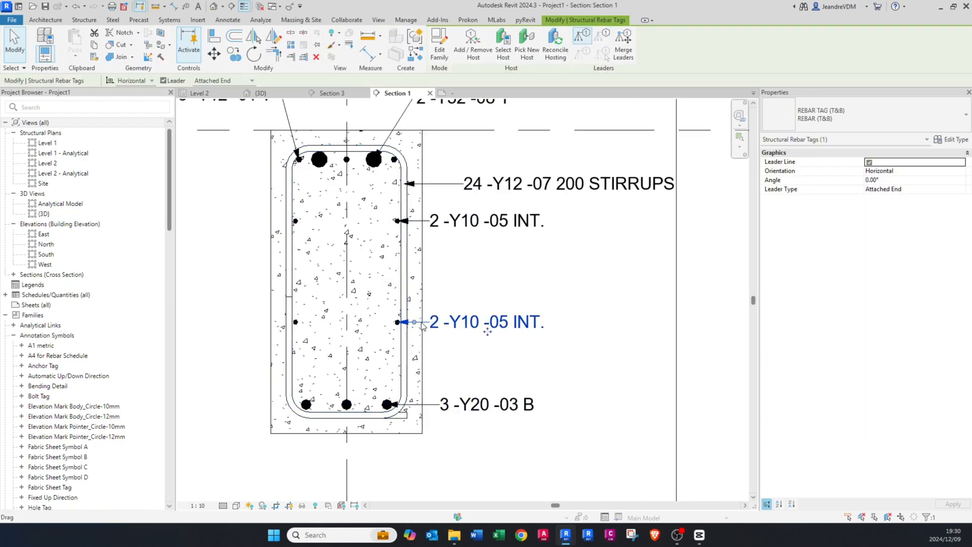
left_click(868, 162)
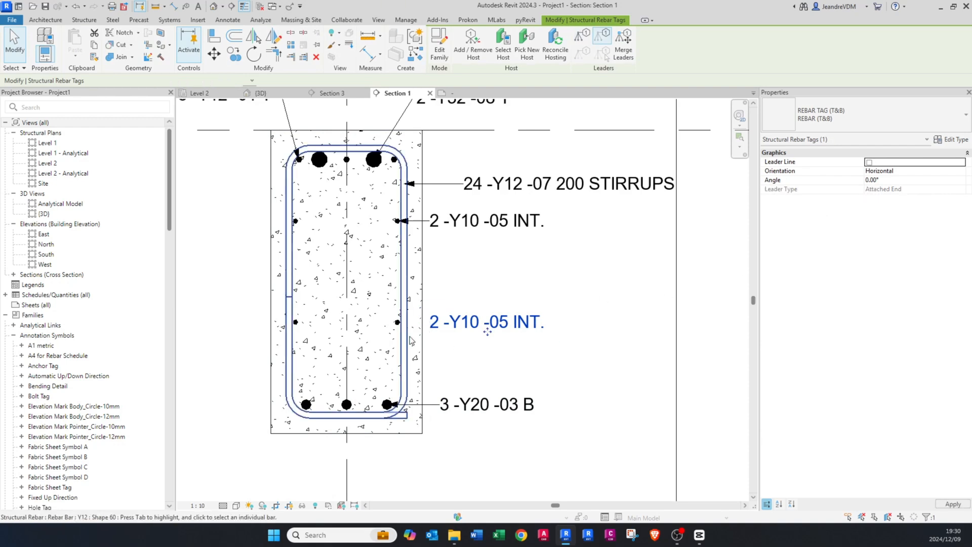
scroll(324, 337, "up", 2)
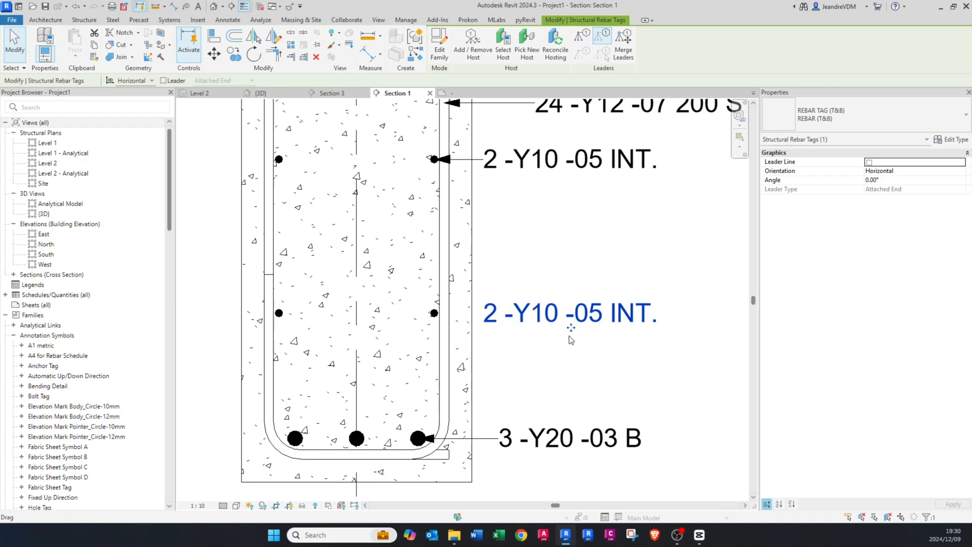
key("Escape")
left_click(512, 332)
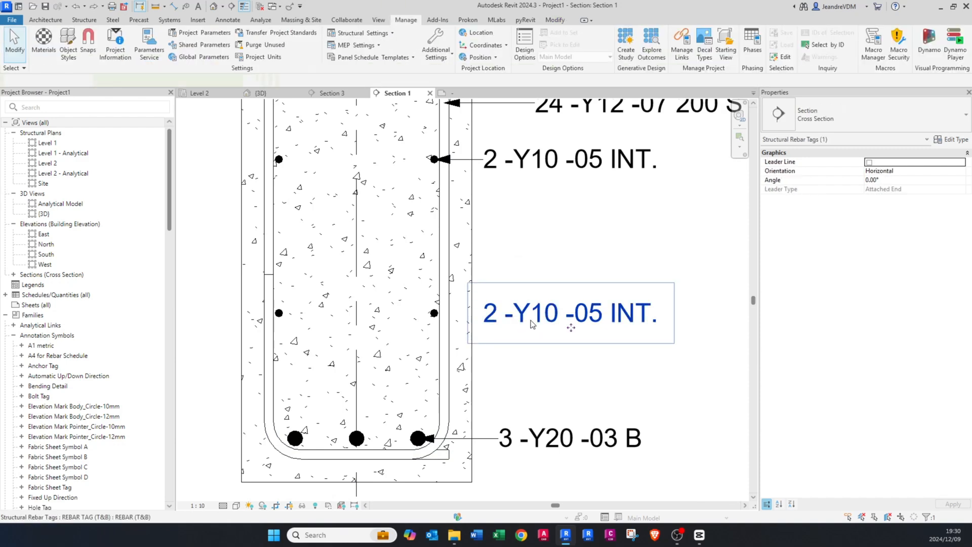
left_click(869, 162)
scroll(532, 321, "down", 1)
scroll(534, 322, "down", 2)
left_click(560, 271)
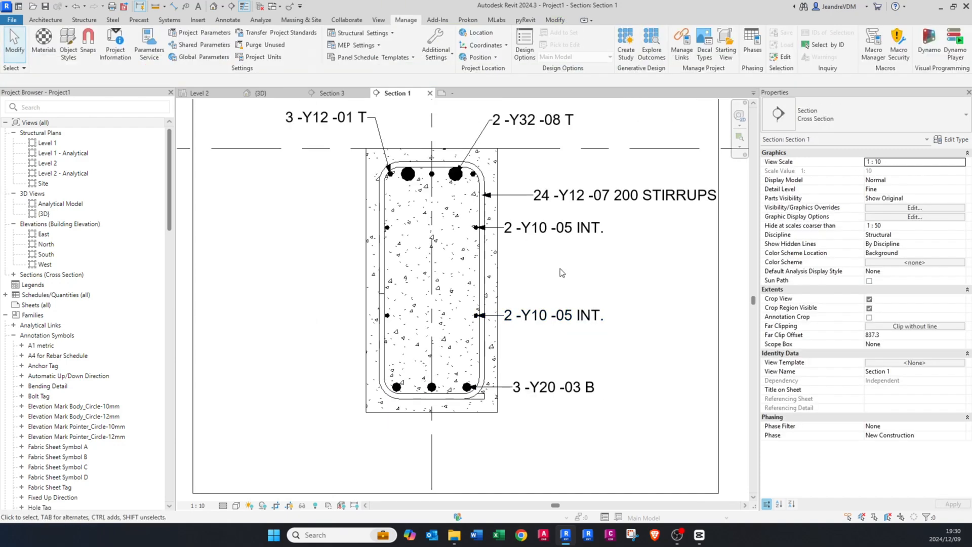
Step: Dimension the overall height of the beam section, placing the dimension outside its left face
middle_click_drag(560, 271, 540, 325)
scroll(462, 275, "down", 2)
middle_click_drag(361, 330, 374, 341)
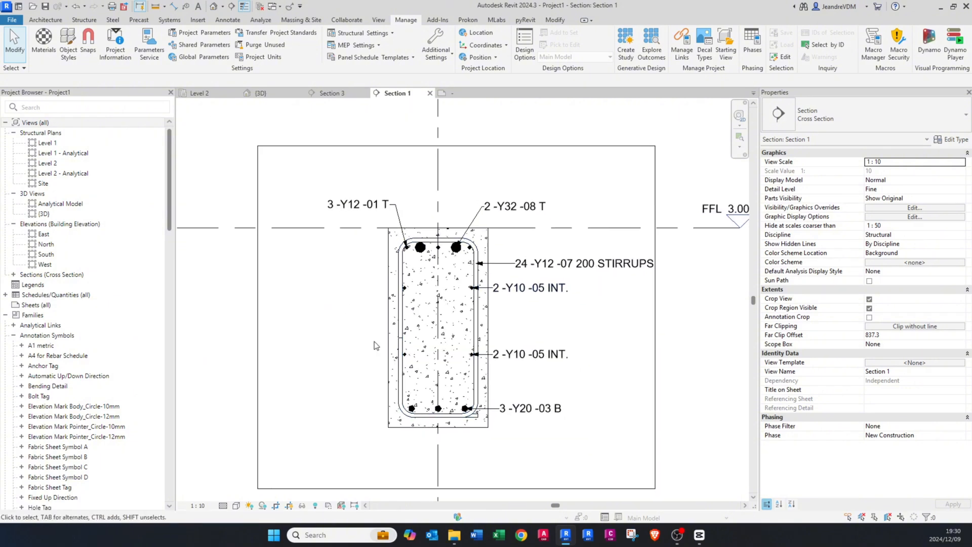
key("d")
key("i")
left_click(393, 229)
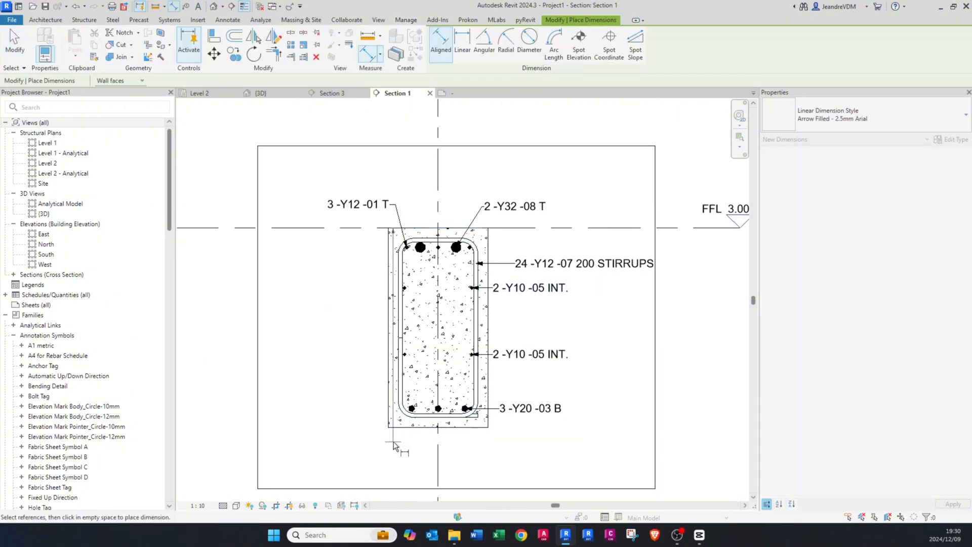
left_click(390, 427)
left_click(366, 298)
Step: Dimension the width of the beam section, placing the dimension above the top bar tags
middle_click_drag(384, 284, 367, 384)
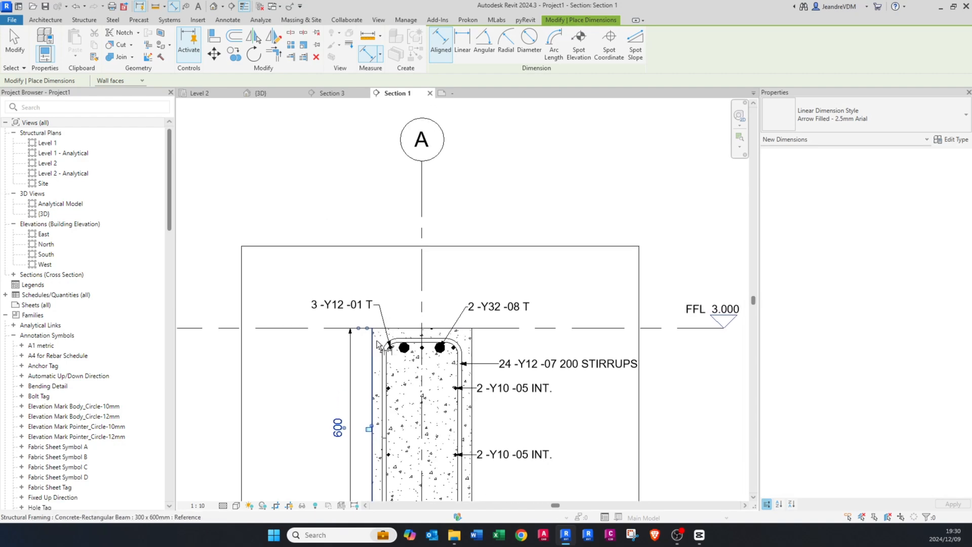
left_click(372, 340)
left_click(472, 337)
left_click(443, 284)
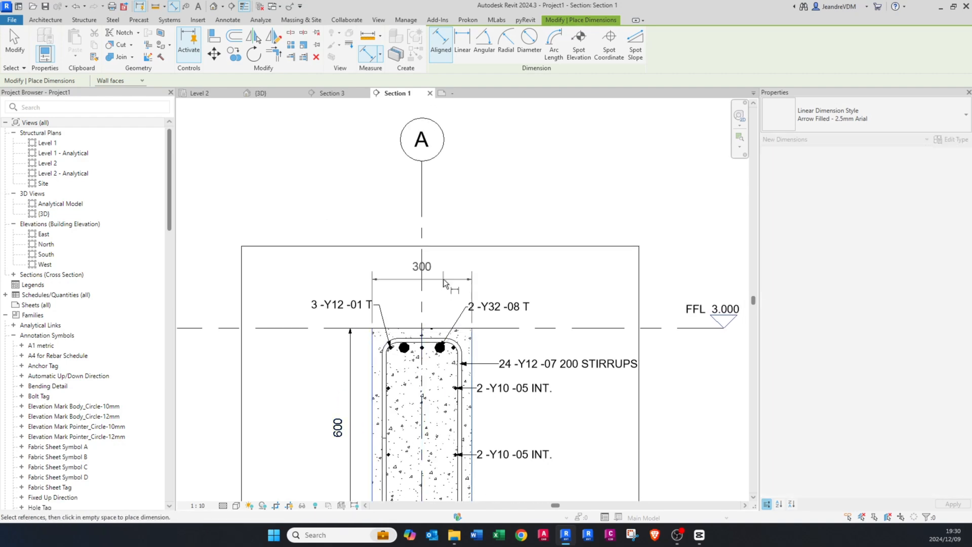
scroll(412, 372, "down", 1)
key("Escape")
key("Escape")
Step: Shorten grid line A so its bubble sits just above the section's crop region
left_click(422, 217)
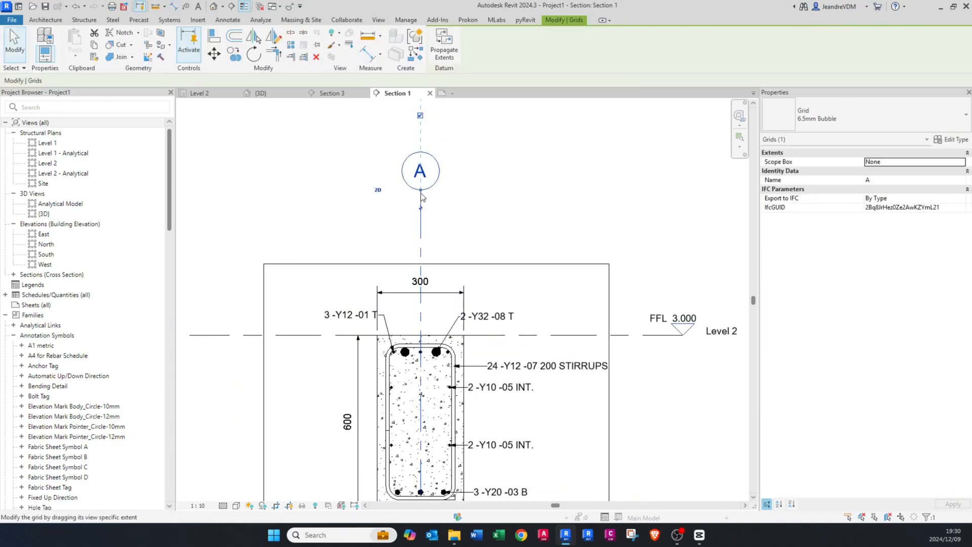
left_click_drag(420, 194, 419, 246)
scroll(399, 245, "down", 2)
key("Escape")
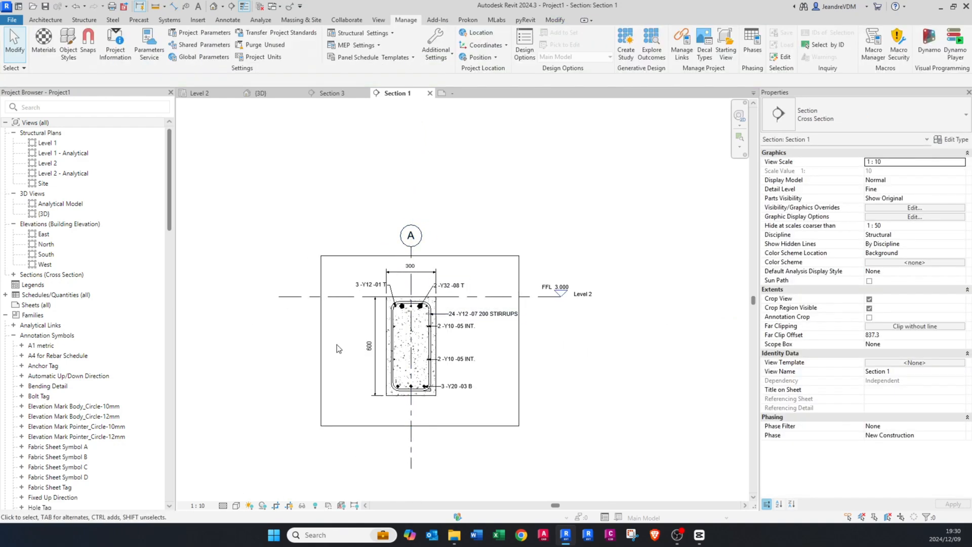
Step: Pull the left, bottom and right edges of the section's crop region in closer to the annotated beam
left_click(321, 336)
left_click_drag(322, 336, 348, 342)
scroll(431, 429, "up", 1)
left_click_drag(438, 400, 438, 400)
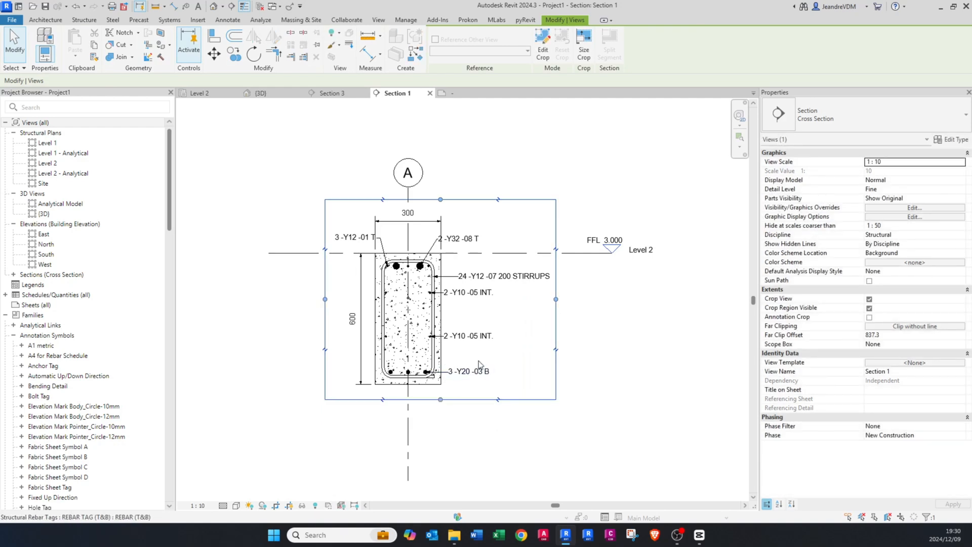
mouse_move(556, 300)
left_mouse_down()
mouse_move(546, 301)
mouse_move(554, 302)
left_mouse_up()
left_click(530, 311)
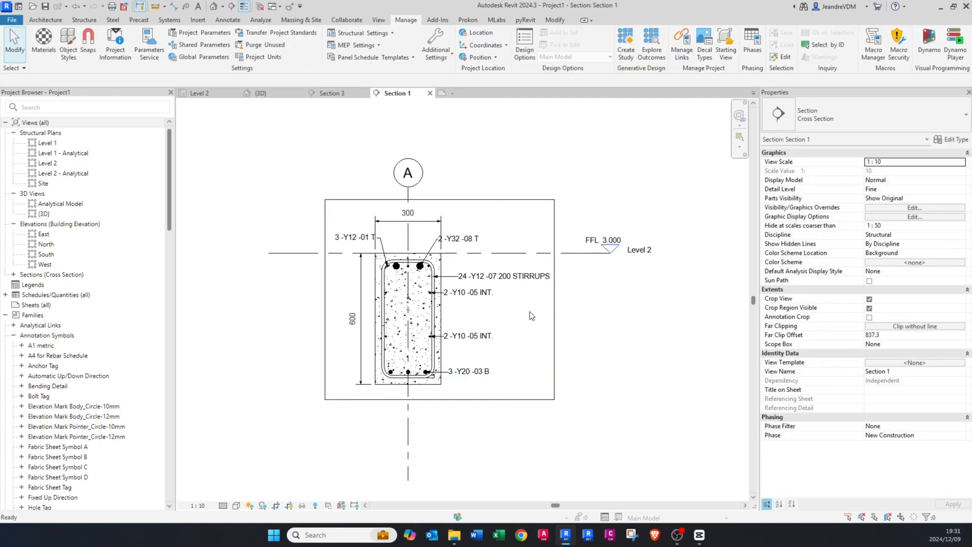
Step: Tag the concrete beam by category, placing the structural framing tag with a leader on its right face
scroll(529, 311, "up", 1)
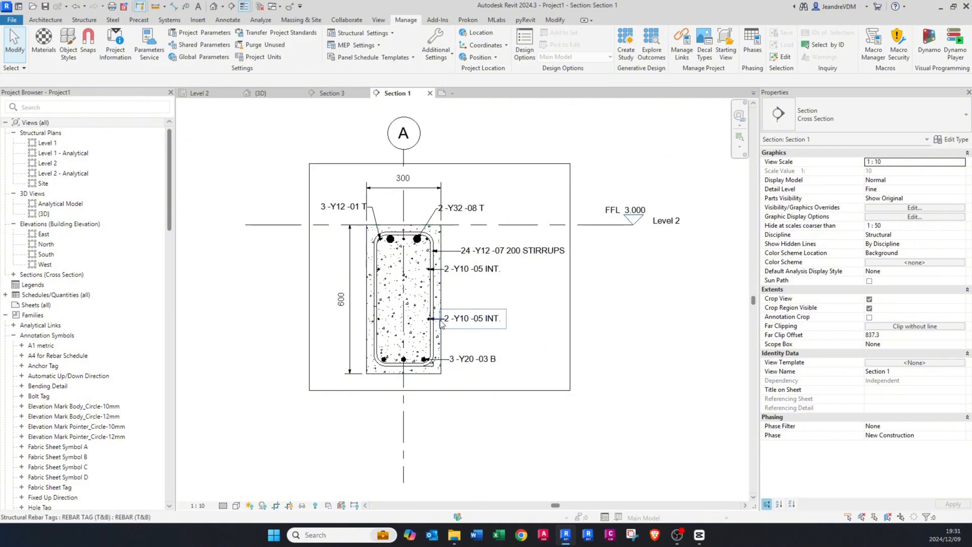
scroll(448, 304, "up", 2)
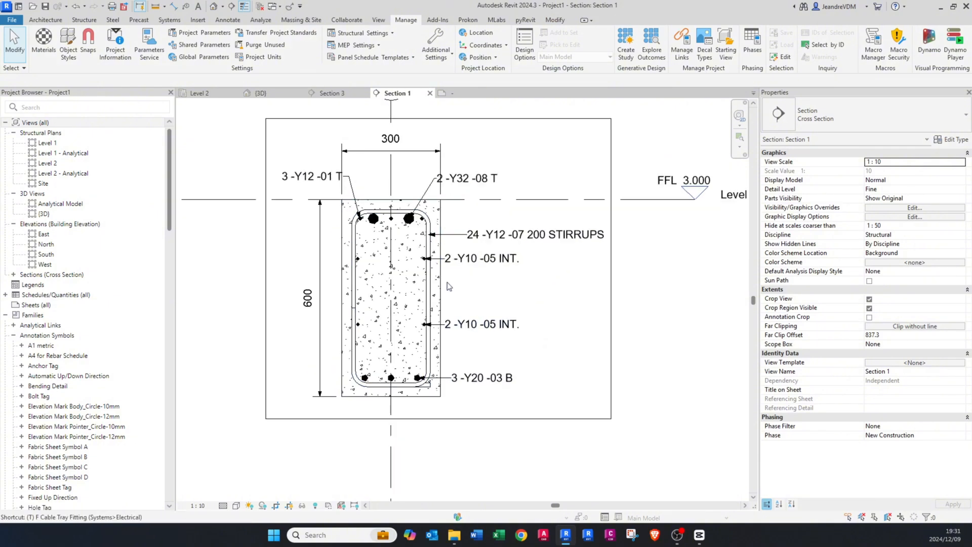
key("t")
key("g")
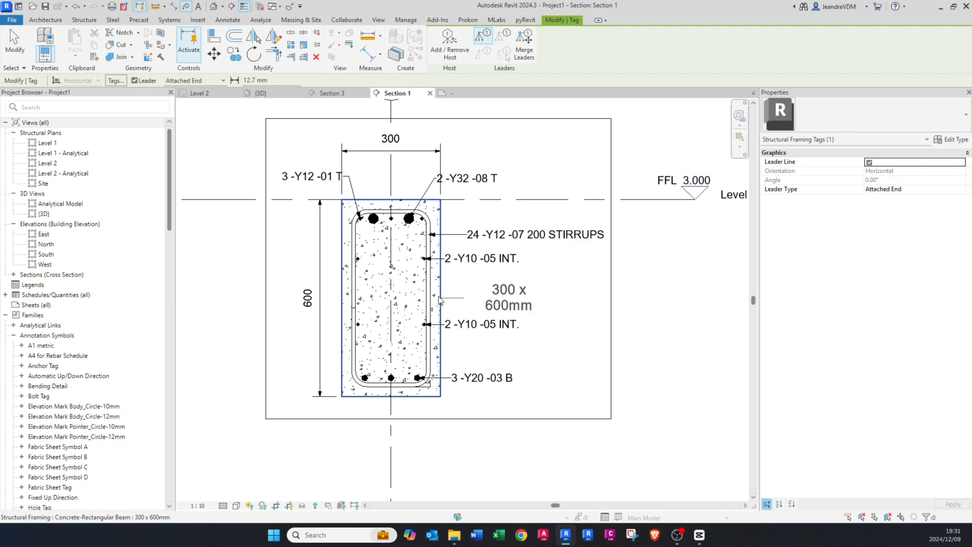
scroll(491, 317, "up", 1)
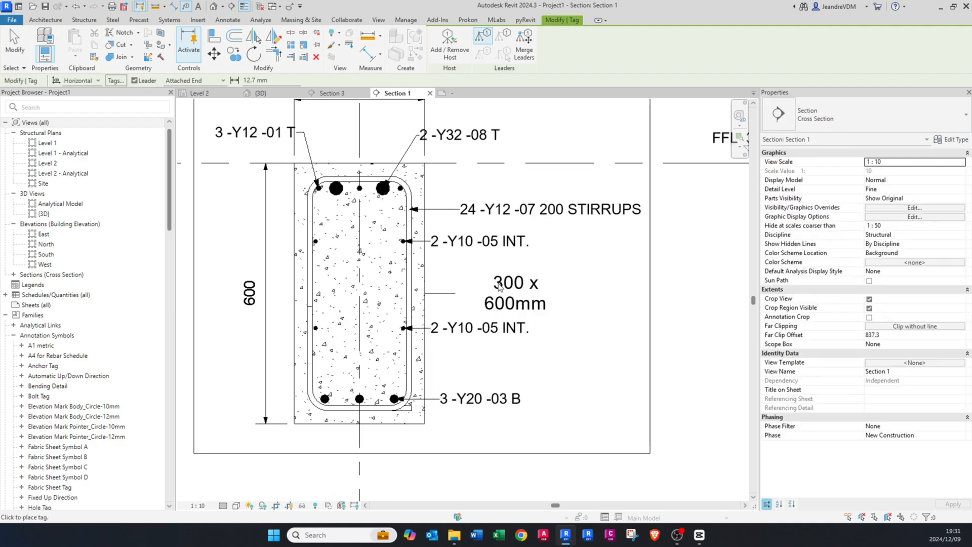
scroll(508, 279, "down", 2)
key("Escape")
Step: Move the beam size tag below the section and shape its leader to reach the beam's underside
left_click(511, 291)
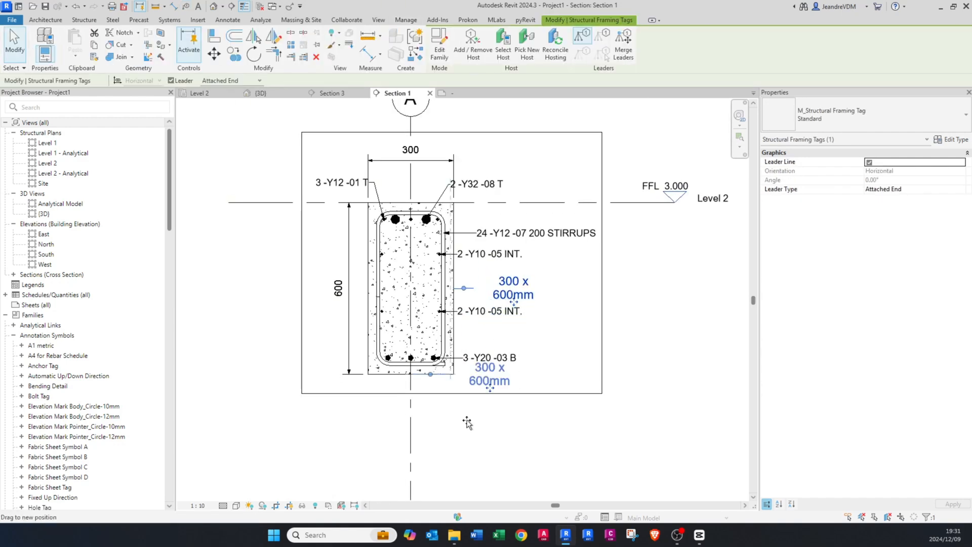
left_click_drag(467, 421, 455, 423)
left_click_drag(433, 389, 386, 412)
scroll(418, 421, "up", 1)
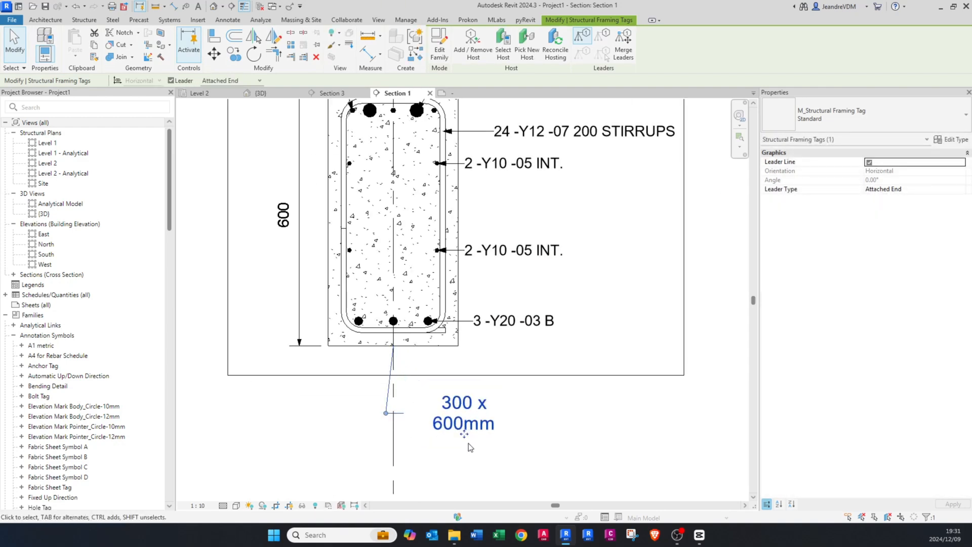
left_click_drag(506, 430, 506, 429)
Step: Try the Boxed type on the beam size tag and return it to Standard
left_click(831, 123)
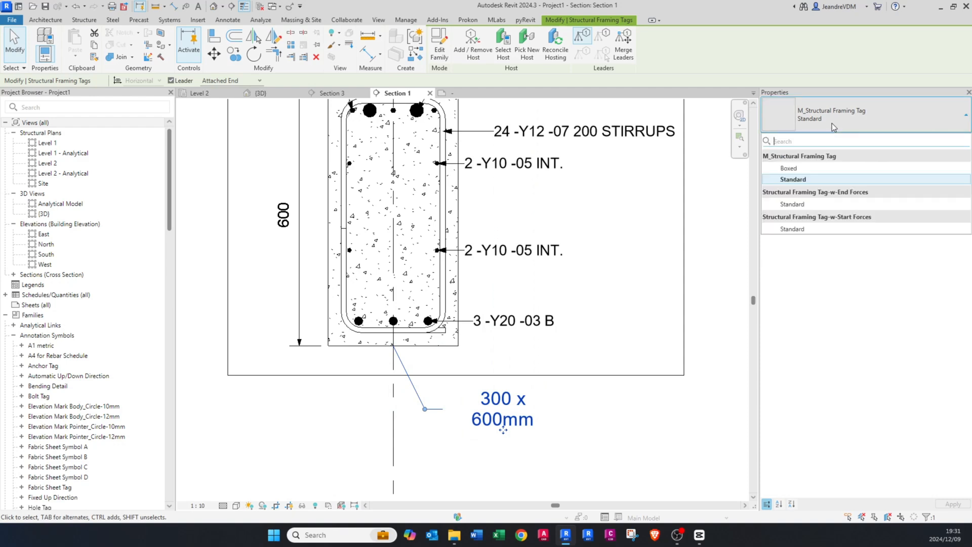
left_click(804, 170)
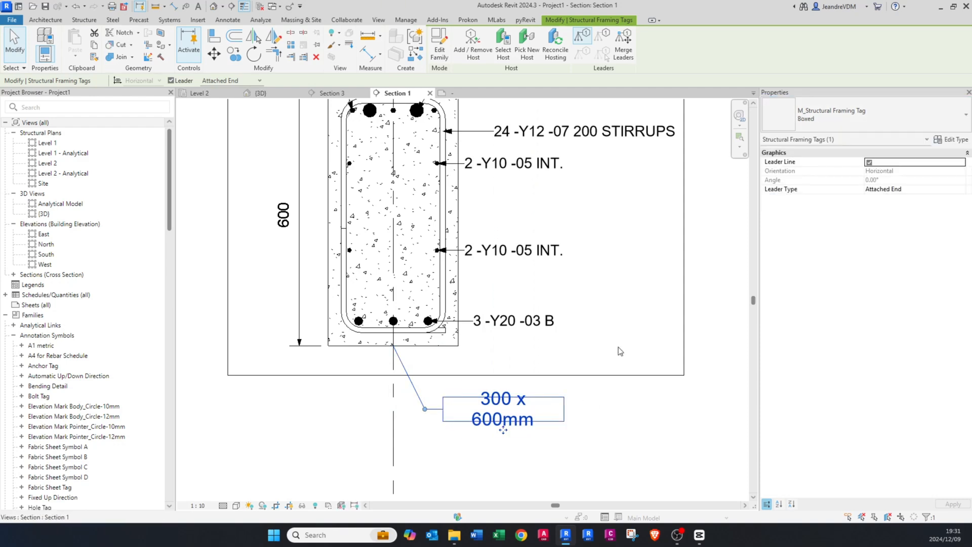
left_click(848, 126)
left_click(826, 178)
key("Escape")
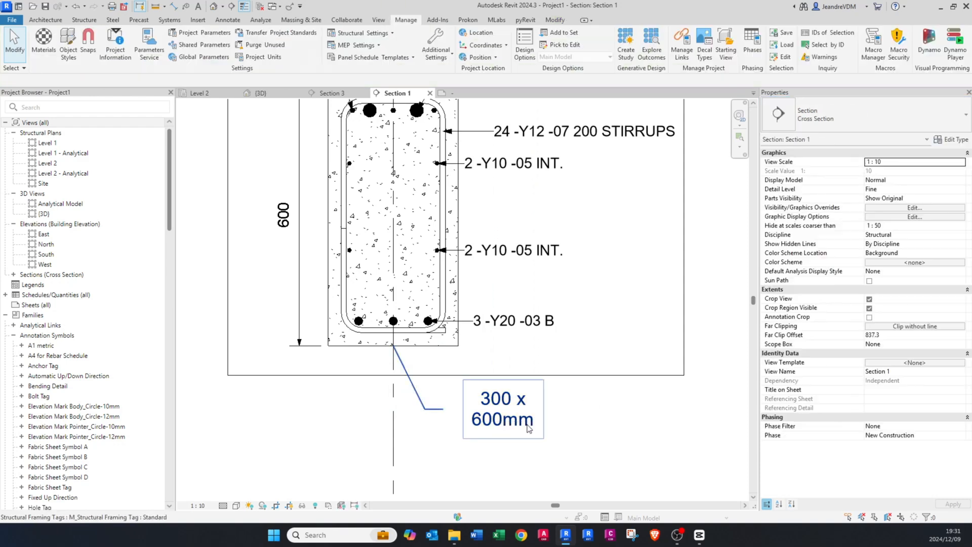
Step: Set the leader arrowhead of the Standard structural framing tag type to Arrow Filled 30 Degree - Large
scroll(477, 425, "down", 2)
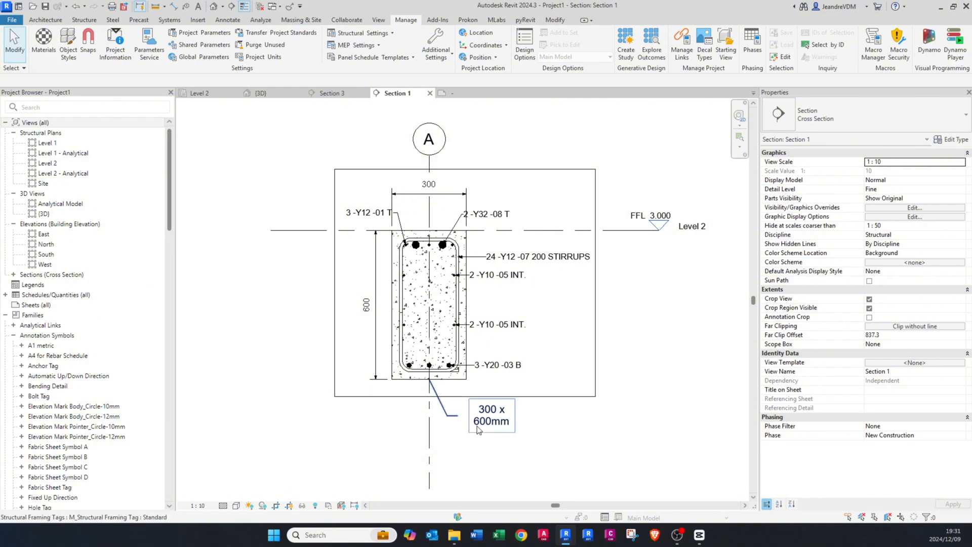
left_click(478, 429)
left_click(957, 140)
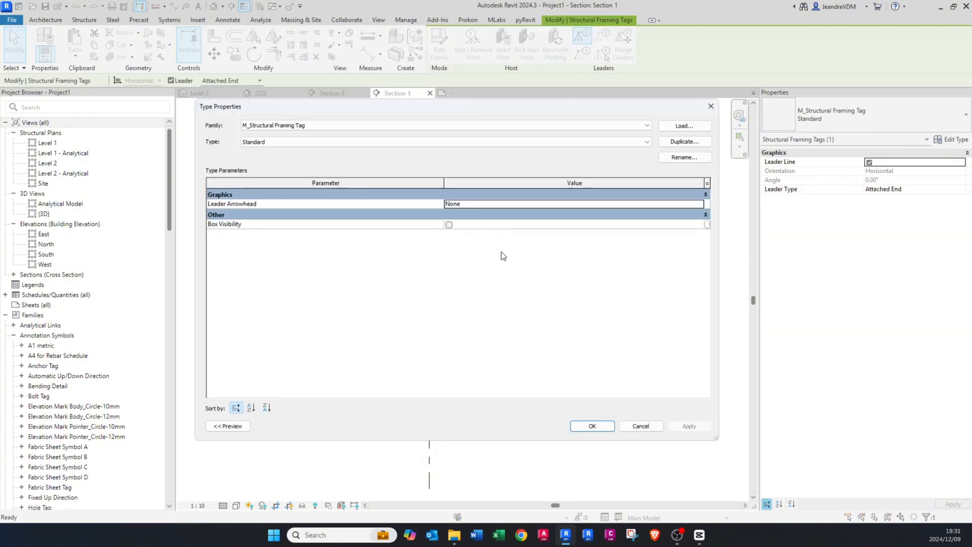
left_click(699, 204)
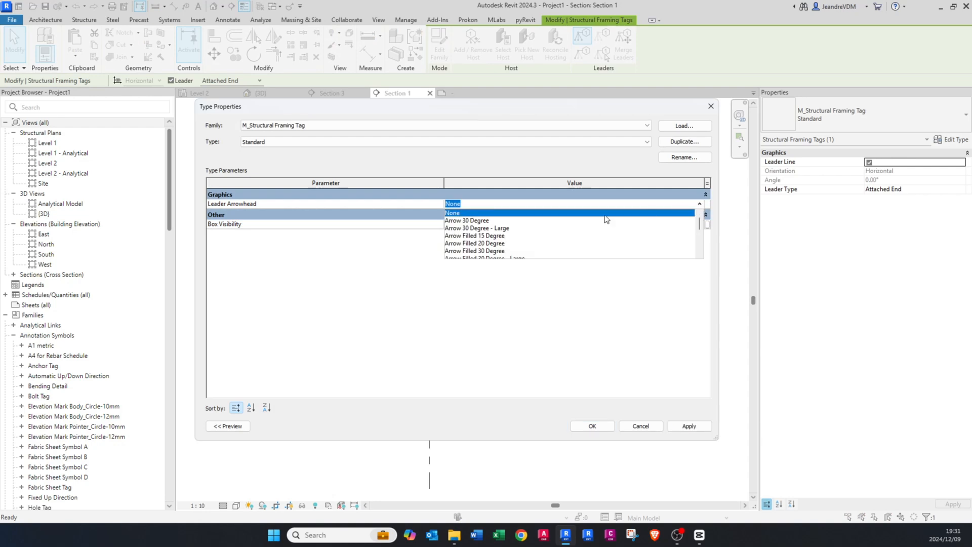
left_click(485, 236)
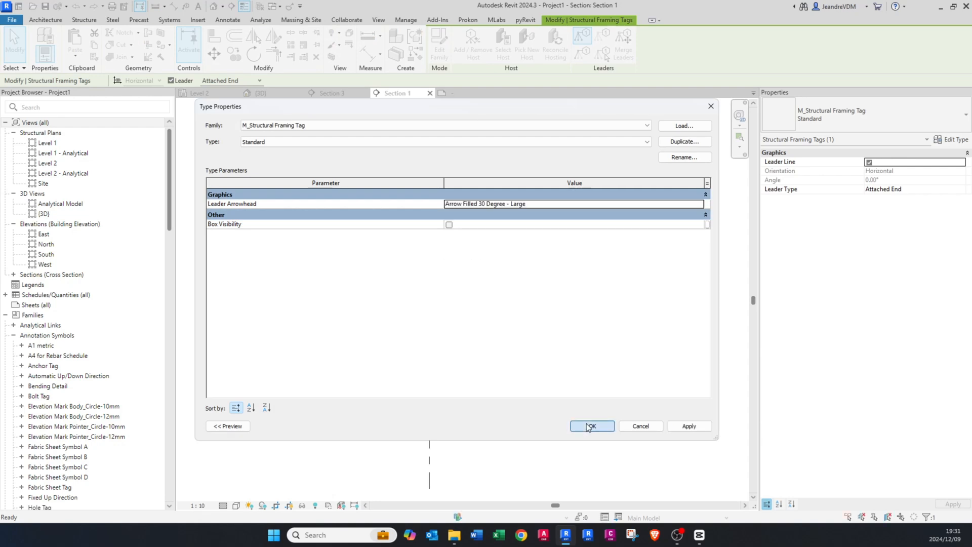
left_click(588, 427)
left_click(564, 445)
scroll(471, 432, "up", 2)
left_click(503, 422)
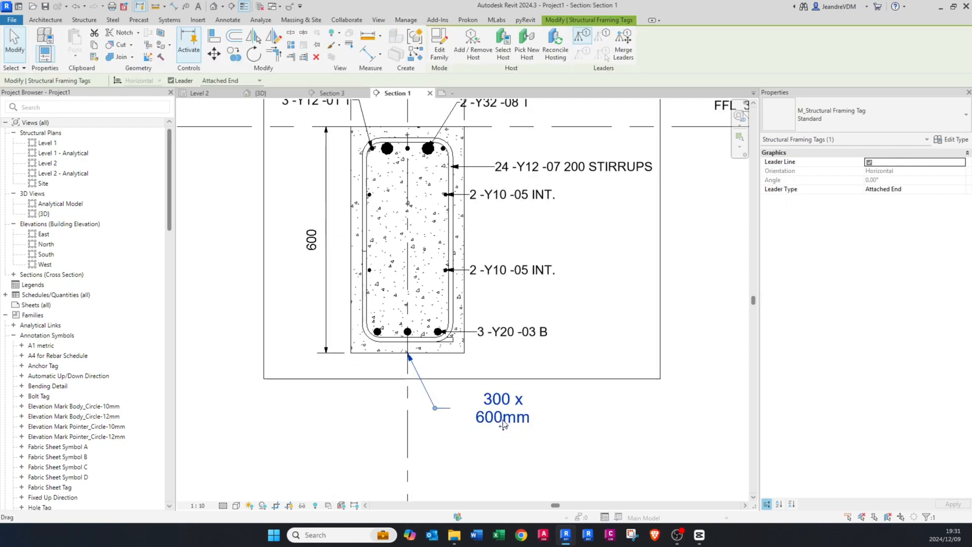
key("Escape")
scroll(445, 380, "down", 5)
middle_click_drag(445, 380, 428, 392)
scroll(428, 391, "up", 2)
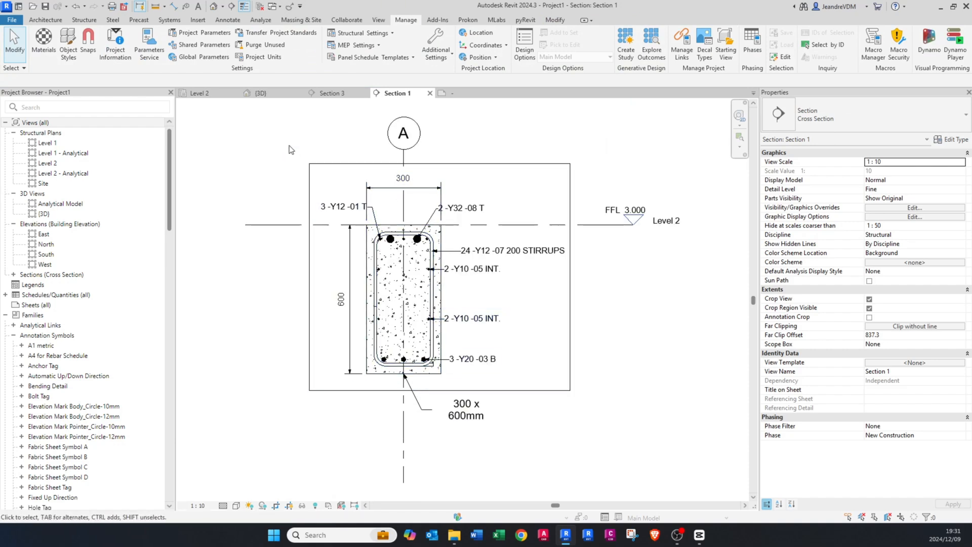
Step: Open the Section 3 view and set its scale to 1 : 50
left_click(336, 94)
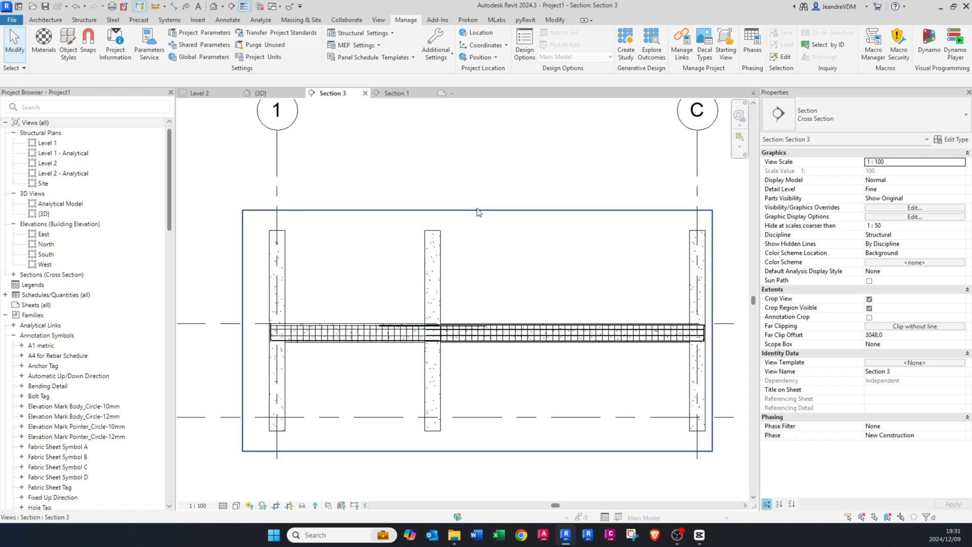
left_click(202, 505)
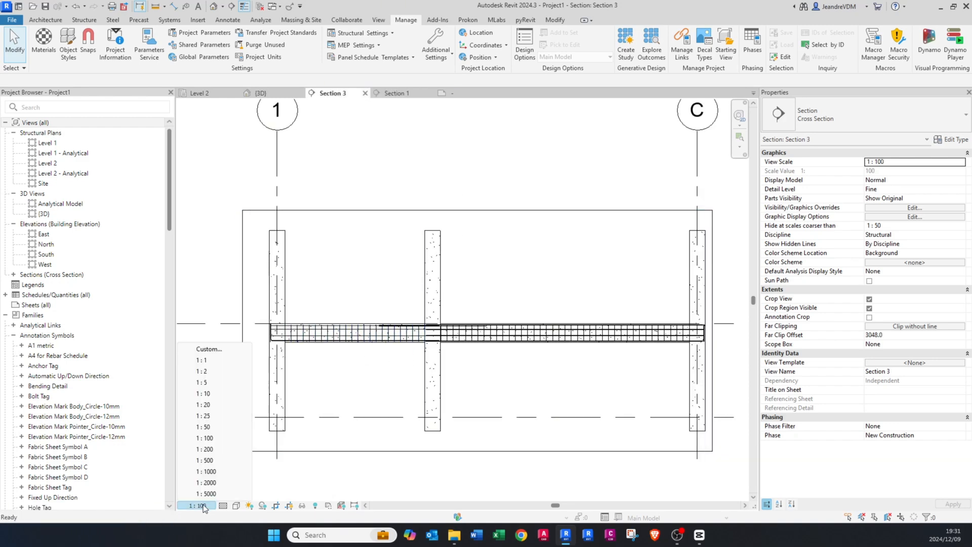
left_click(230, 427)
Step: Reduce the height of Section 3's crop region so its top and bottom edges lie close to the beam
left_click(482, 211)
left_click_drag(482, 214, 482, 306)
left_click_drag(477, 450, 455, 360)
scroll(375, 357, "up", 3)
left_click(299, 400)
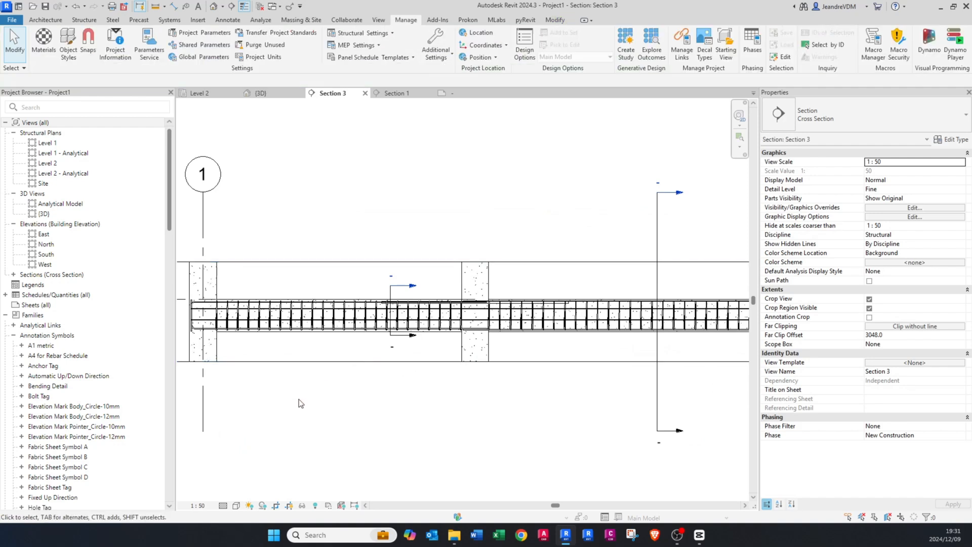
Step: Set the scale of the Section 3 view to 1 : 25
left_click(196, 505)
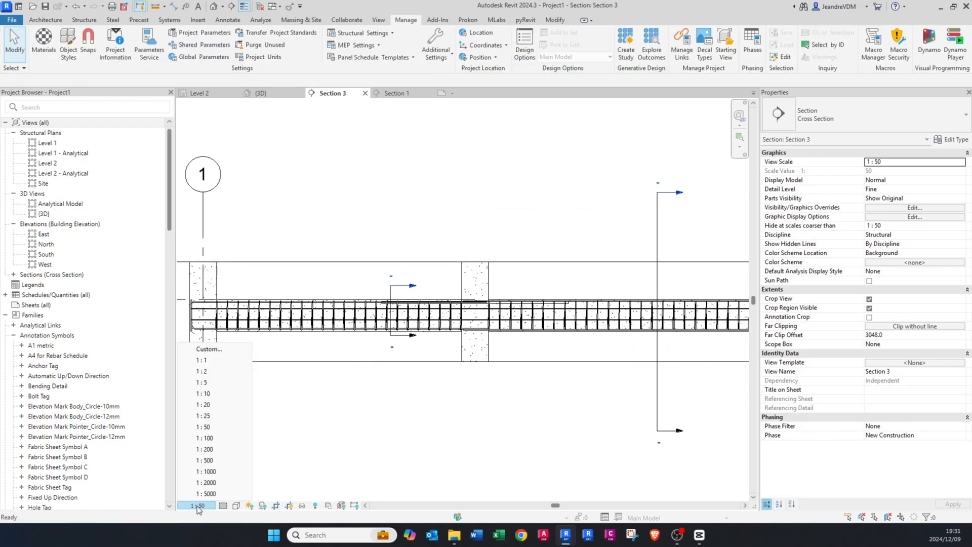
left_click(205, 415)
scroll(345, 288, "up", 4)
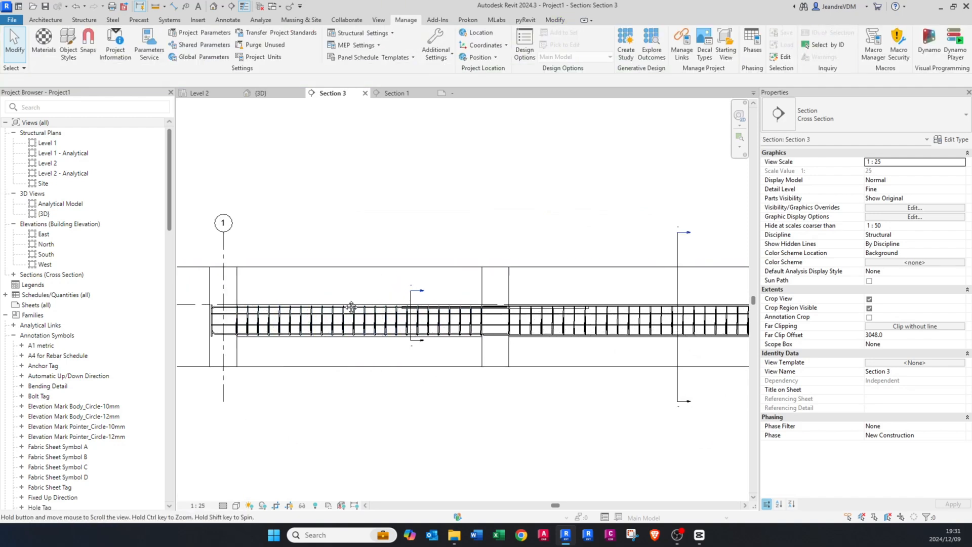
Step: Tag the Y12 top bars in the beam's first span, with the tag above the beam
scroll(378, 303, "up", 1)
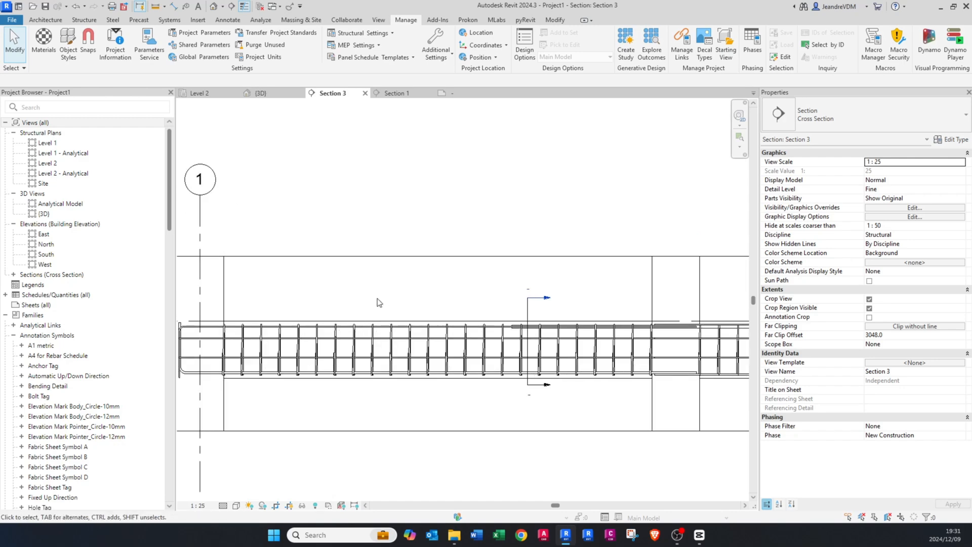
scroll(378, 303, "up", 1)
key("t")
key("g")
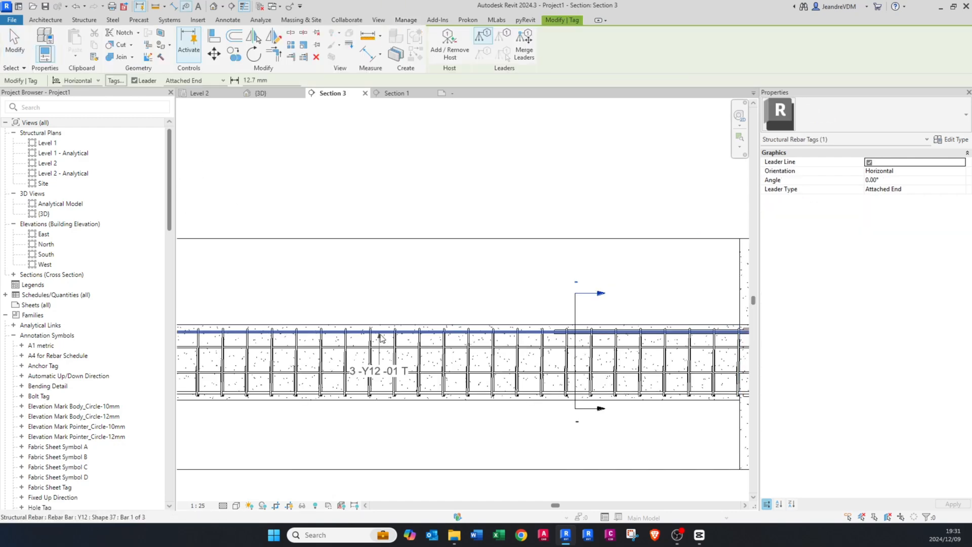
scroll(384, 332, "up", 1)
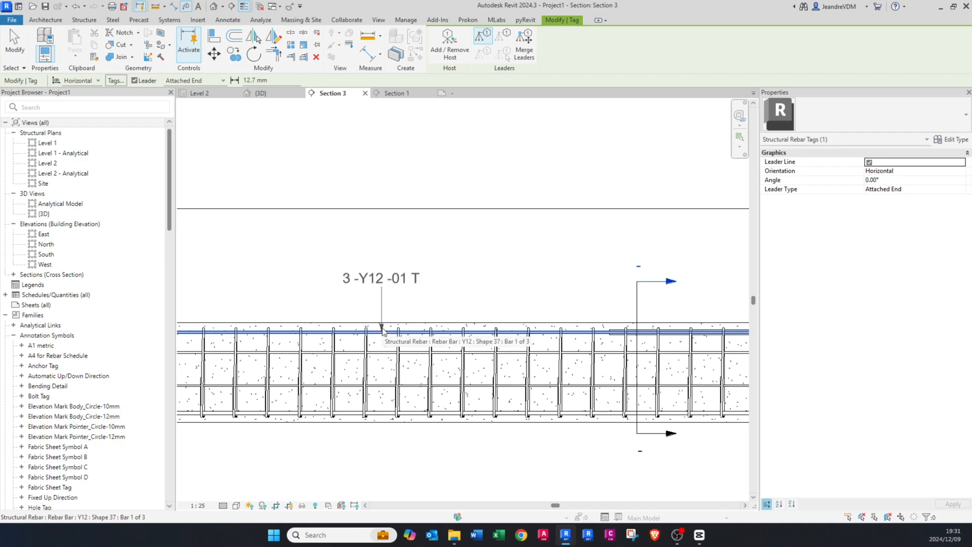
left_click(383, 330)
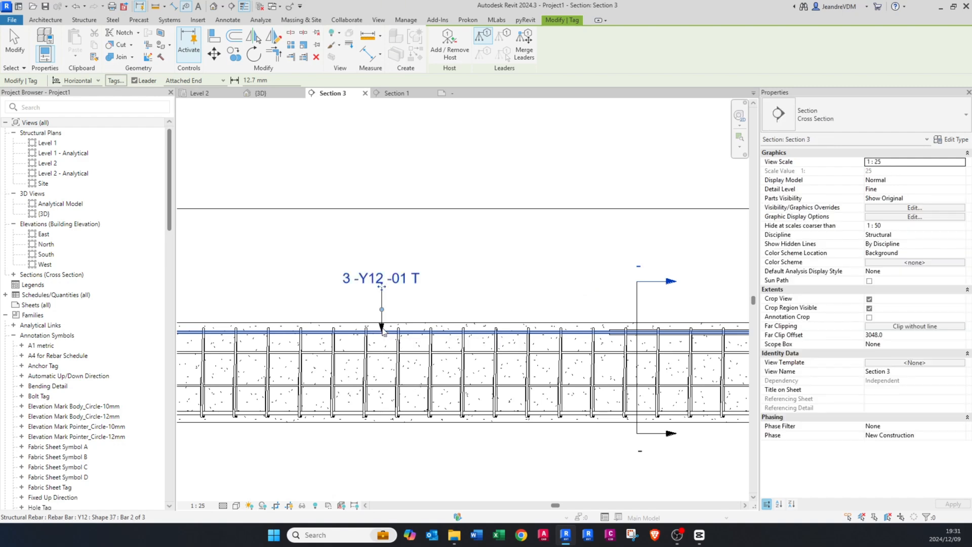
Step: Tag the bottom bars in the first and second beam spans, with the tags below the beam
middle_click_drag(381, 394, 376, 312)
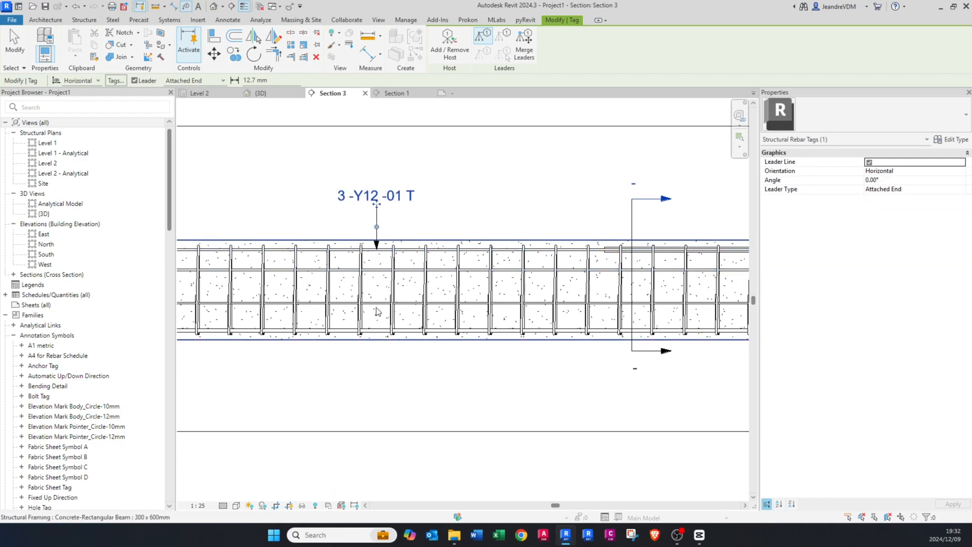
left_click(372, 333)
scroll(370, 335, "down", 2)
middle_click_drag(569, 360, 282, 360)
scroll(530, 354, "up", 1)
middle_click_drag(501, 341, 303, 353)
scroll(518, 352, "up", 1)
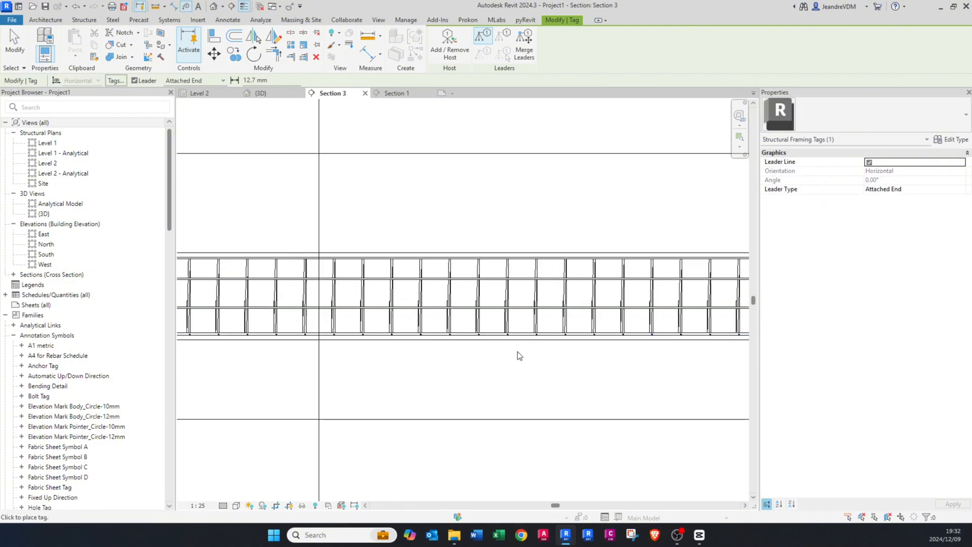
left_click(460, 340)
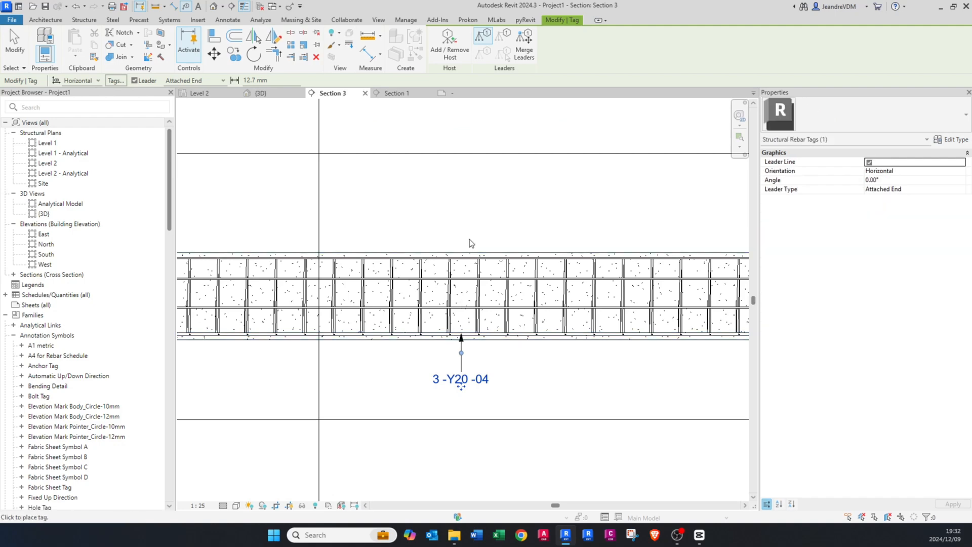
Step: Tag the Y12 top bars in the beam's second span, with the tag above the beam
left_click(467, 259)
scroll(492, 282, "down", 3)
middle_click_drag(419, 347, 636, 348)
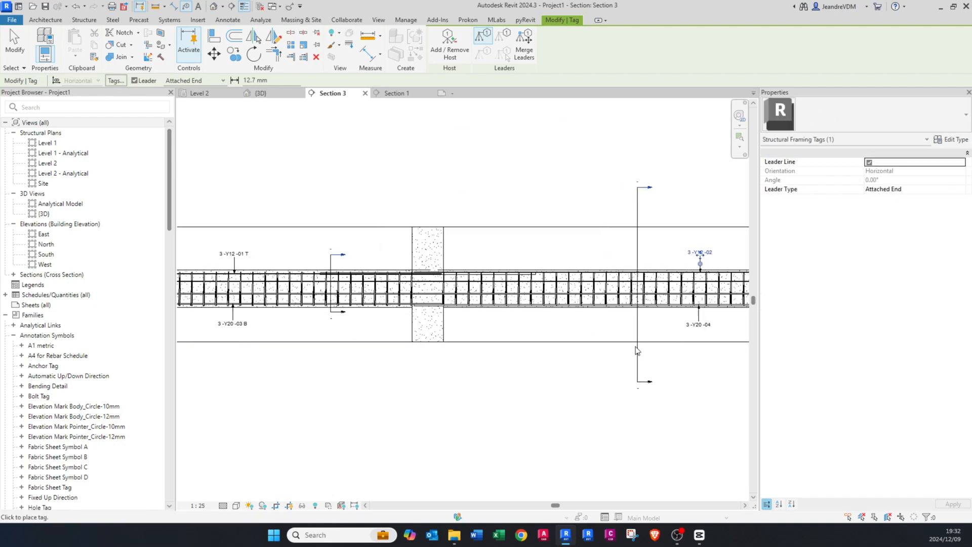
scroll(633, 349, "down", 1)
scroll(358, 332, "up", 2)
key("Escape")
scroll(321, 344, "up", 2)
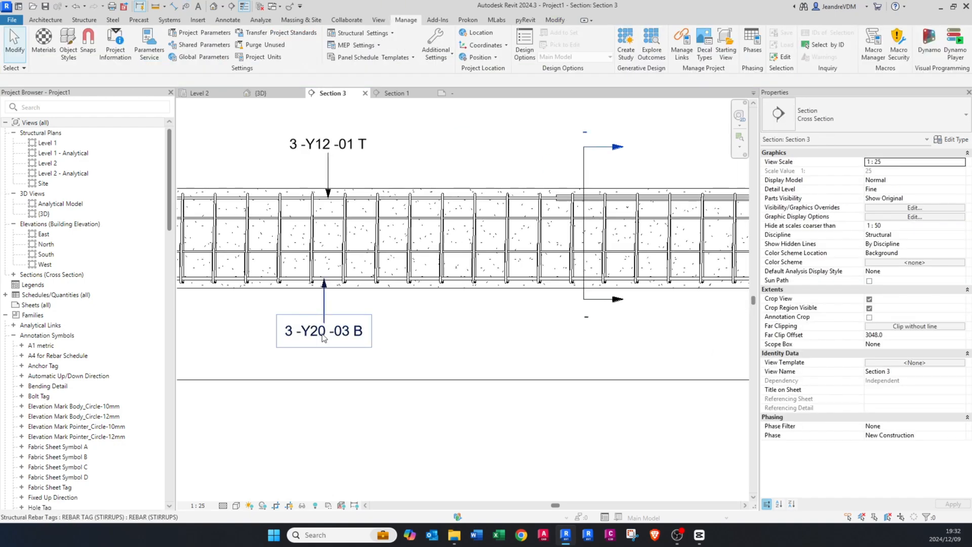
Step: Compare the top and bottom rebar tags of both spans and inspect the properties of the second span's bottom Y20 bars
scroll(332, 335, "down", 2)
middle_click_drag(628, 339, 309, 340)
middle_click_drag(658, 342, 304, 349)
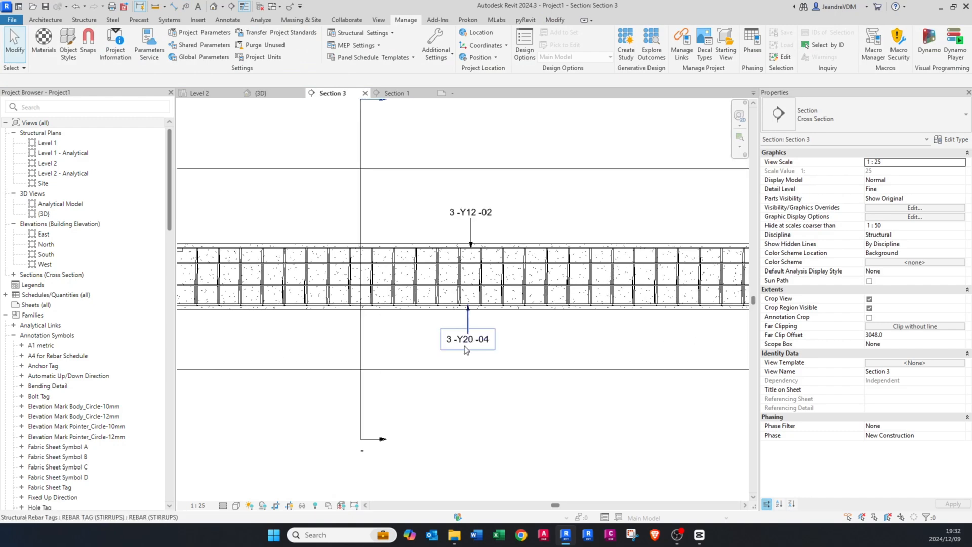
scroll(462, 348, "up", 2)
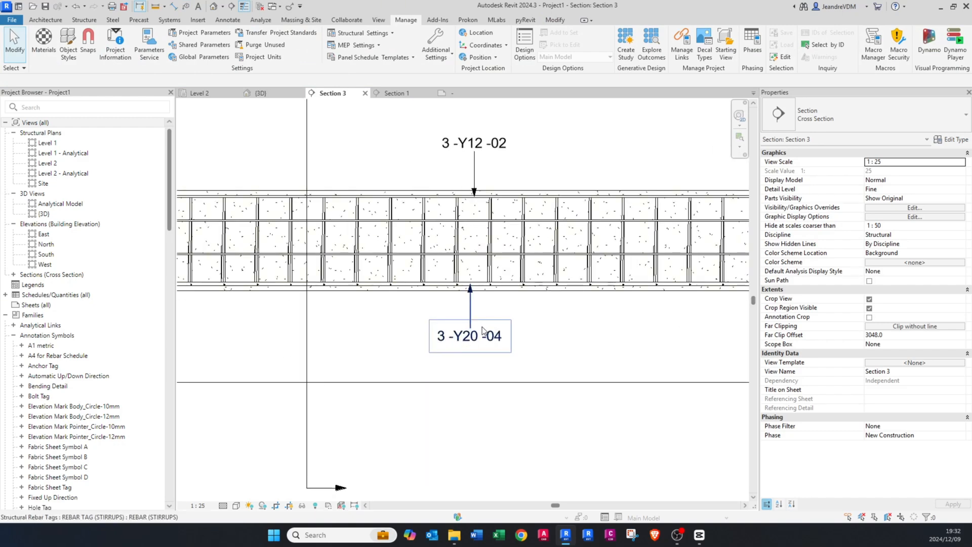
scroll(484, 332, "down", 2)
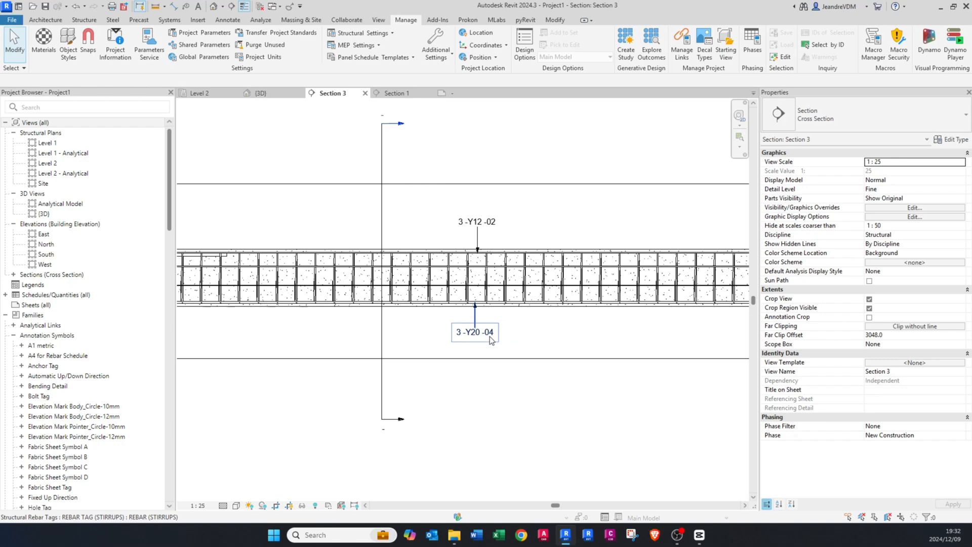
scroll(455, 298, "up", 3)
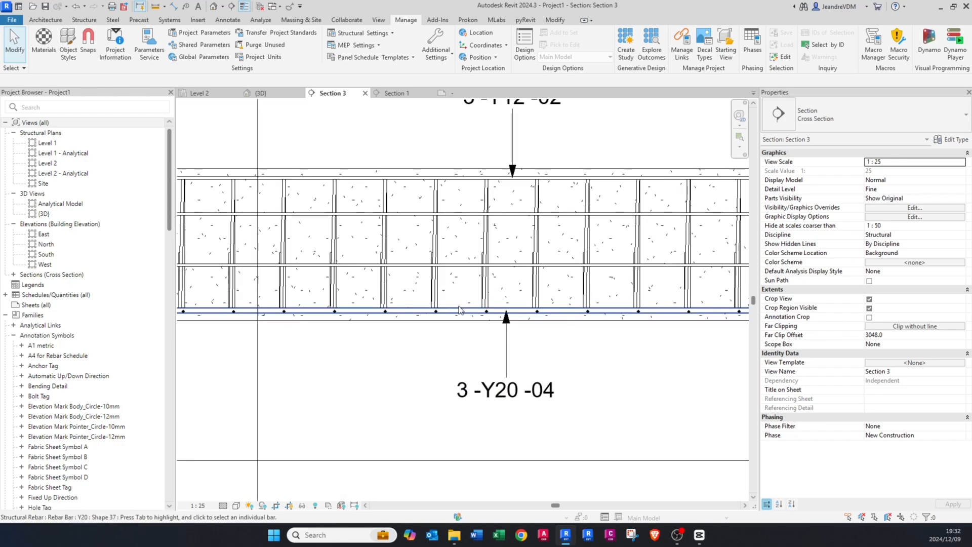
left_click(459, 310)
scroll(488, 330, "down", 3)
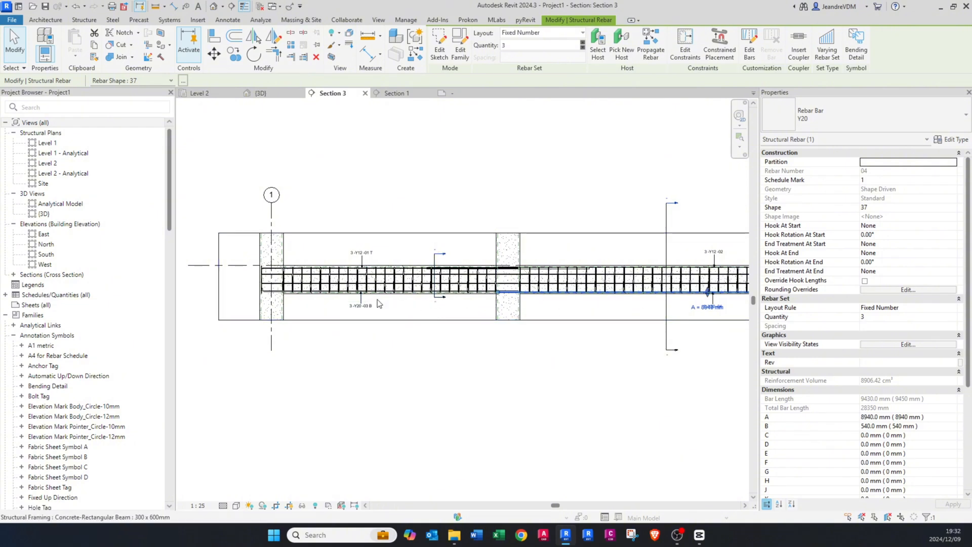
key("Escape")
scroll(363, 314, "up", 5)
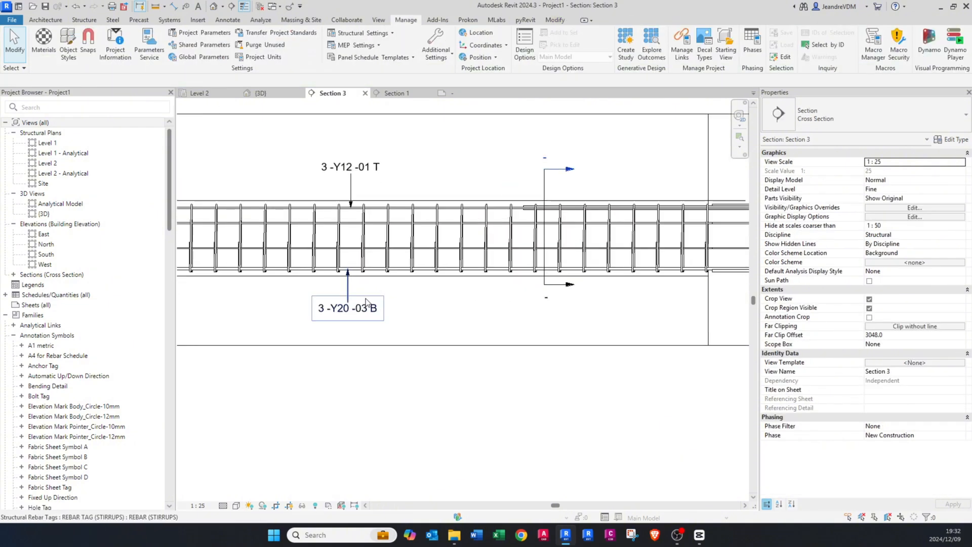
Step: Tag both rows of Y10 intermediate bars in the first span, without leaders
left_click(362, 310)
key("t")
key("g")
scroll(346, 244, "up", 4)
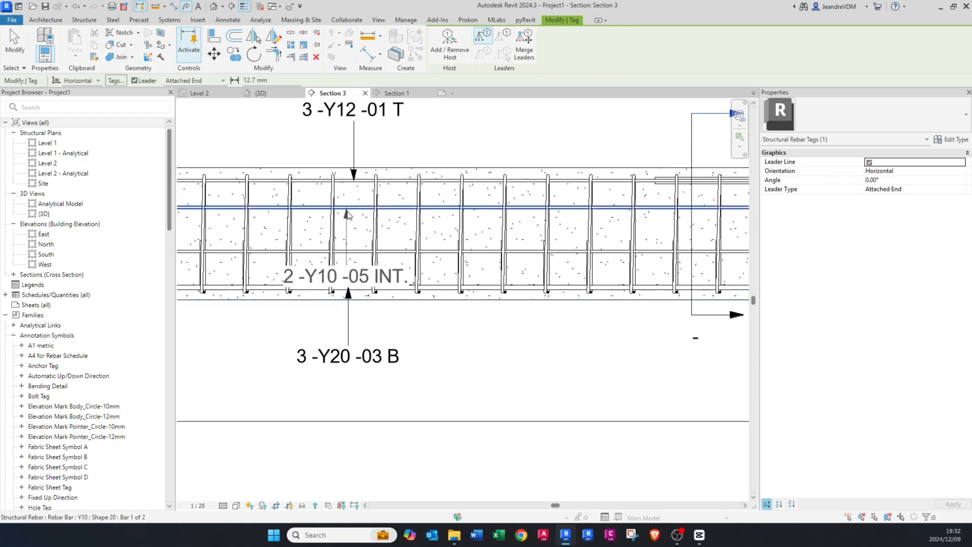
left_click(147, 81)
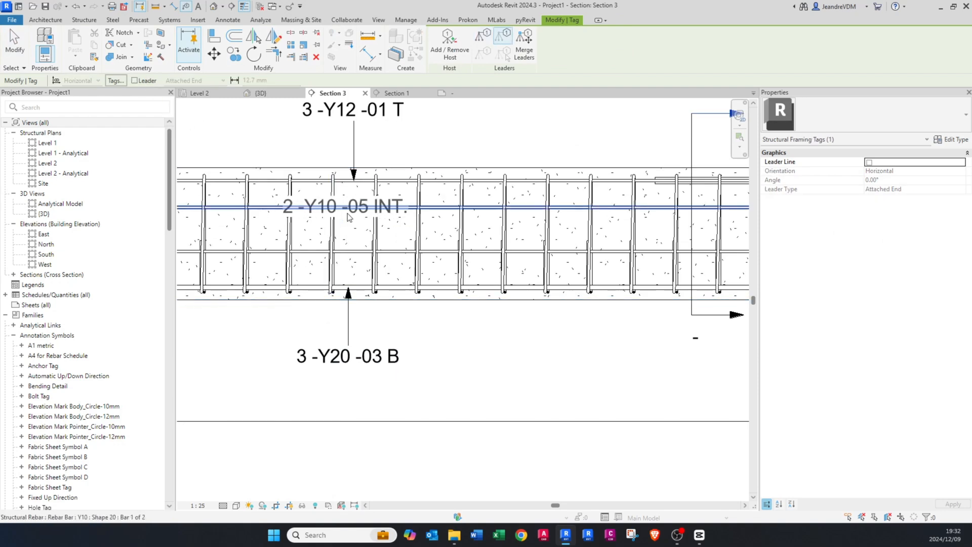
middle_click_drag(359, 210, 414, 264)
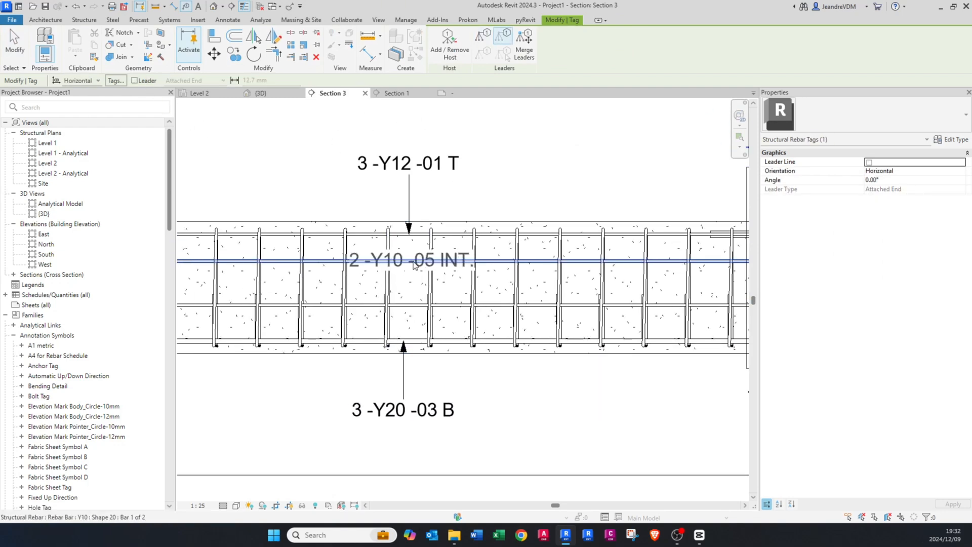
left_click(418, 266)
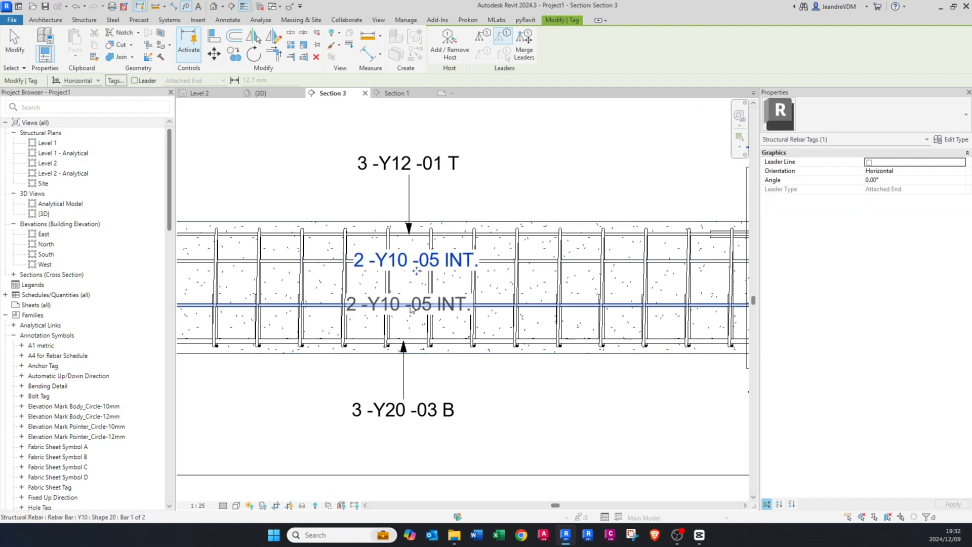
scroll(349, 299, "down", 2)
left_click(353, 302)
key("Escape")
scroll(384, 276, "up", 2)
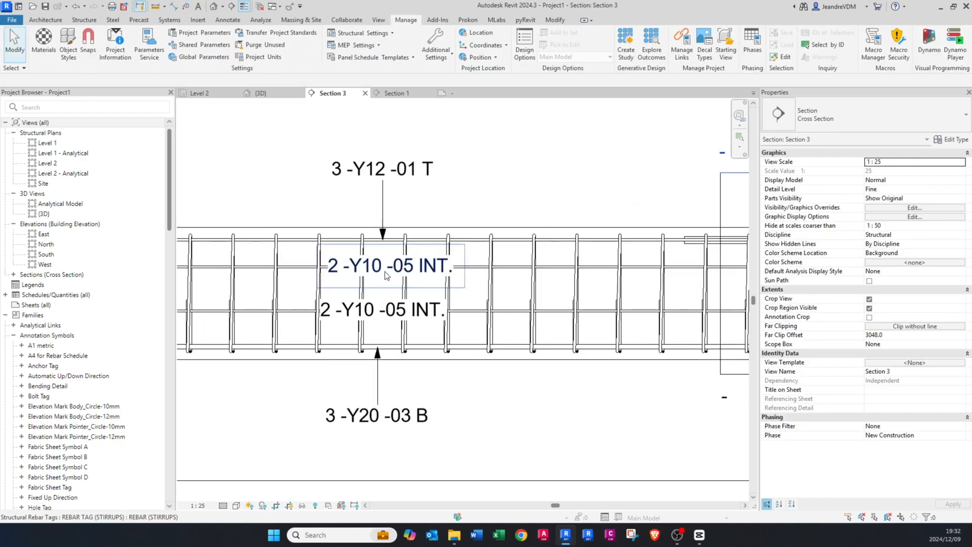
Step: Move the first span's two intermediate-bar tags up so each sits just above its bar, and align them with each other
left_click(386, 281)
scroll(386, 282, "up", 1)
left_click_drag(388, 286, 388, 264)
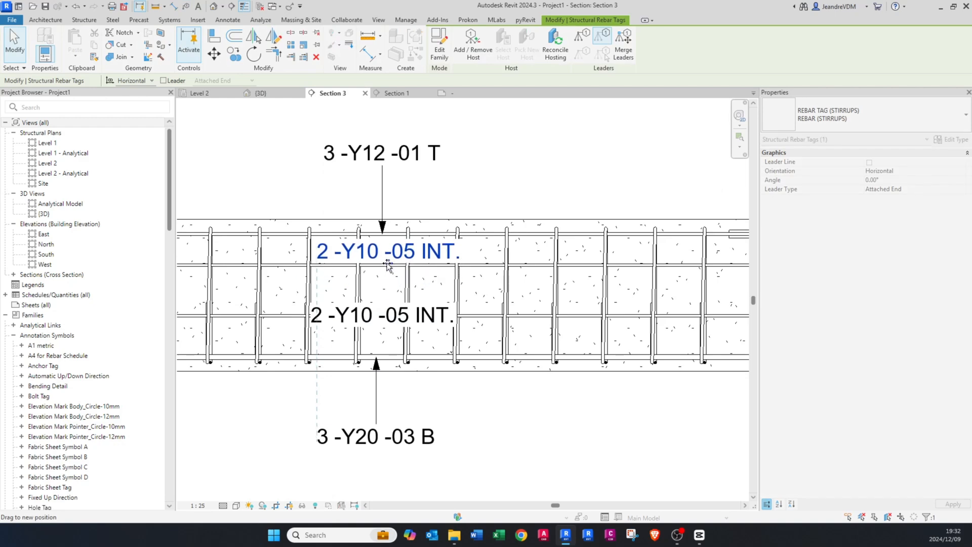
left_click(389, 295)
left_click_drag(383, 327, 389, 309)
key("Escape")
scroll(324, 284, "down", 3)
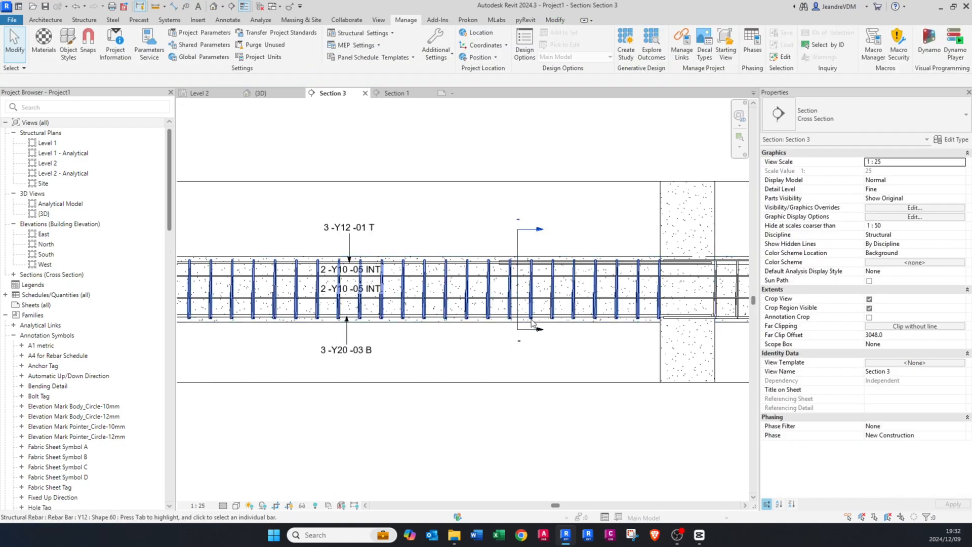
Step: Try to copy the first span's two intermediate-bar tags into the second span, between its top and bottom bar tags
left_click(365, 278)
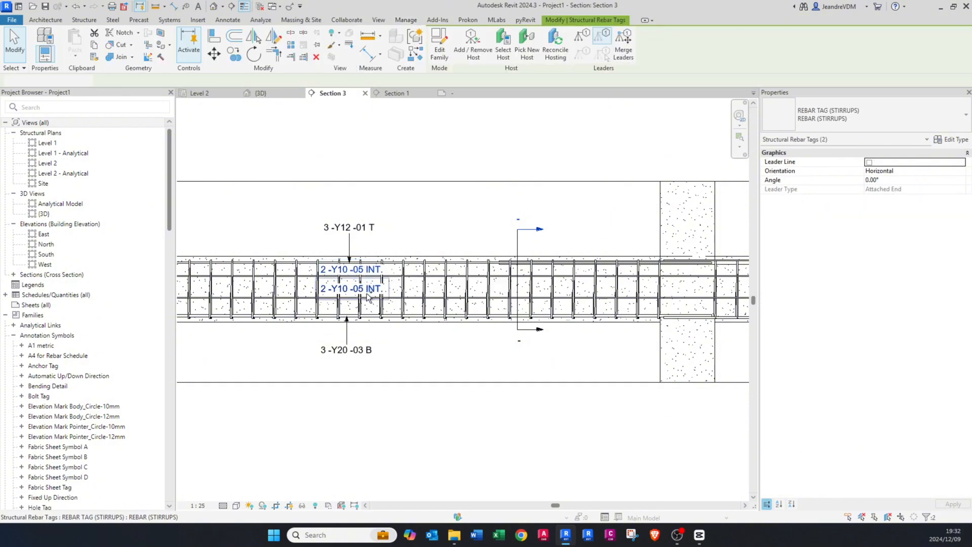
scroll(368, 297, "up", 5)
key("c")
key("c")
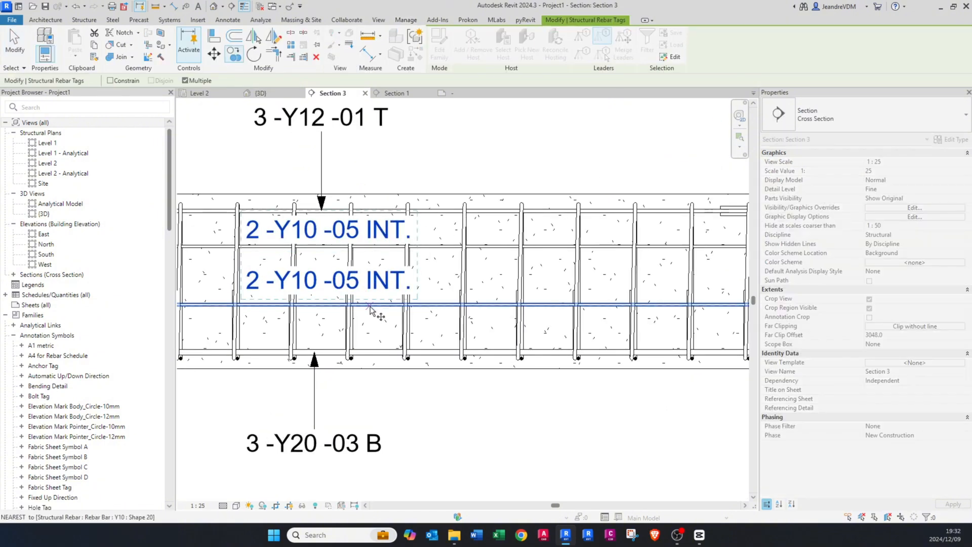
left_click(370, 310)
scroll(370, 309, "down", 5)
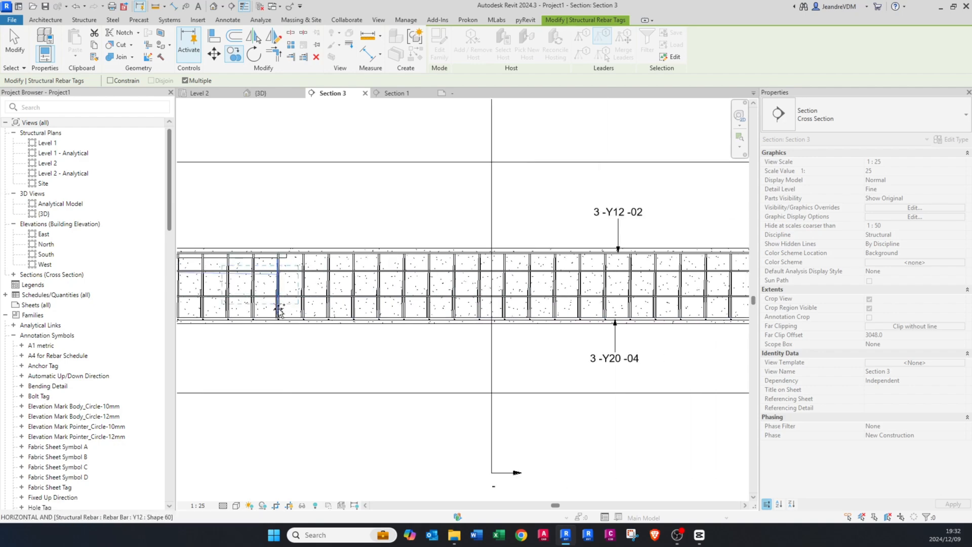
middle_click_drag(546, 302, 307, 302)
scroll(392, 296, "down", 4)
scroll(392, 295, "up", 9)
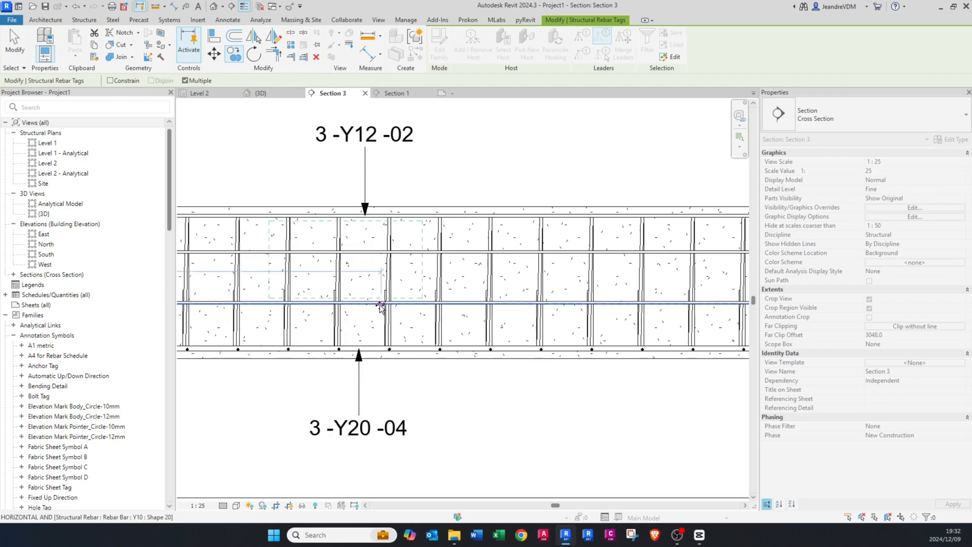
scroll(380, 305, "up", 2)
left_click(381, 306)
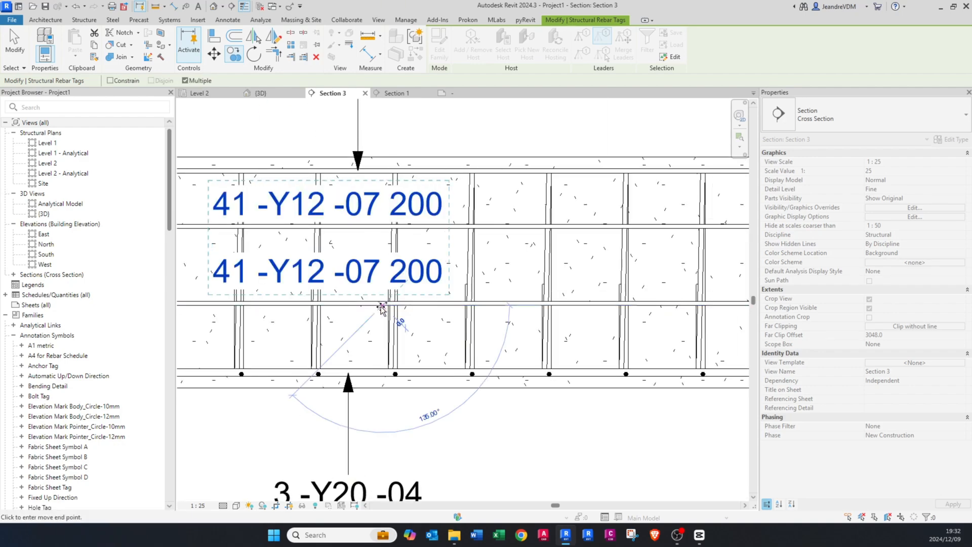
scroll(390, 311, "down", 3)
key("Escape")
Step: Delete the two copied tags from the second span
middle_click_drag(351, 310, 385, 315)
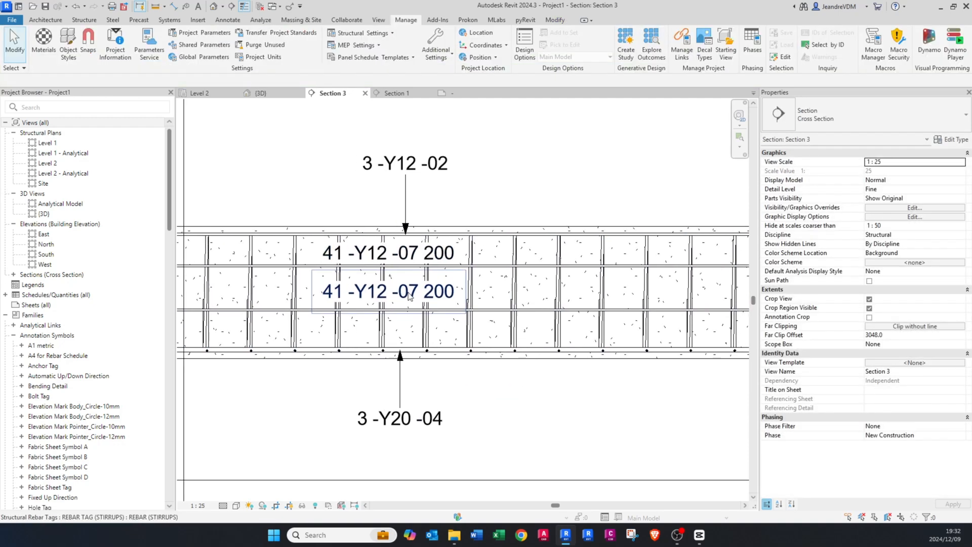
left_click(409, 296)
key("Delete")
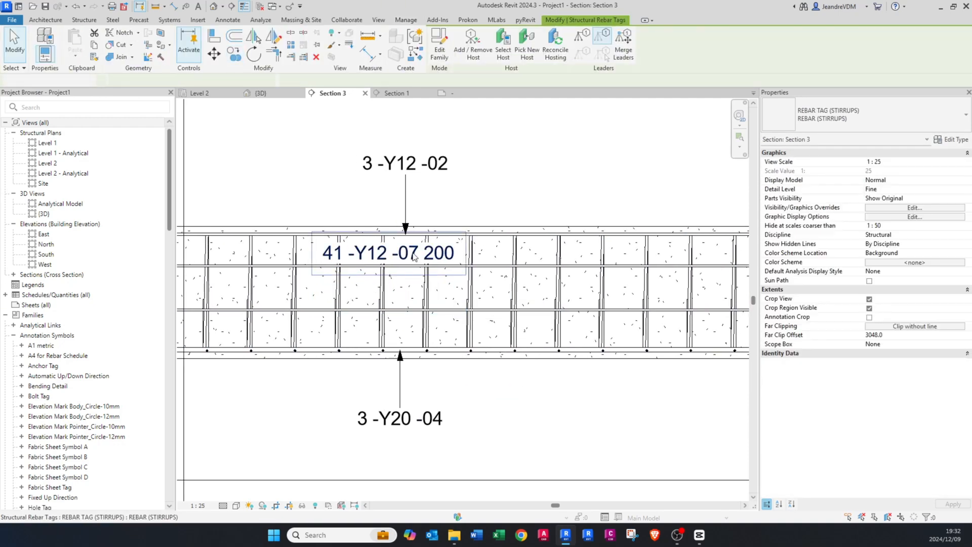
left_click(400, 253)
key("Delete")
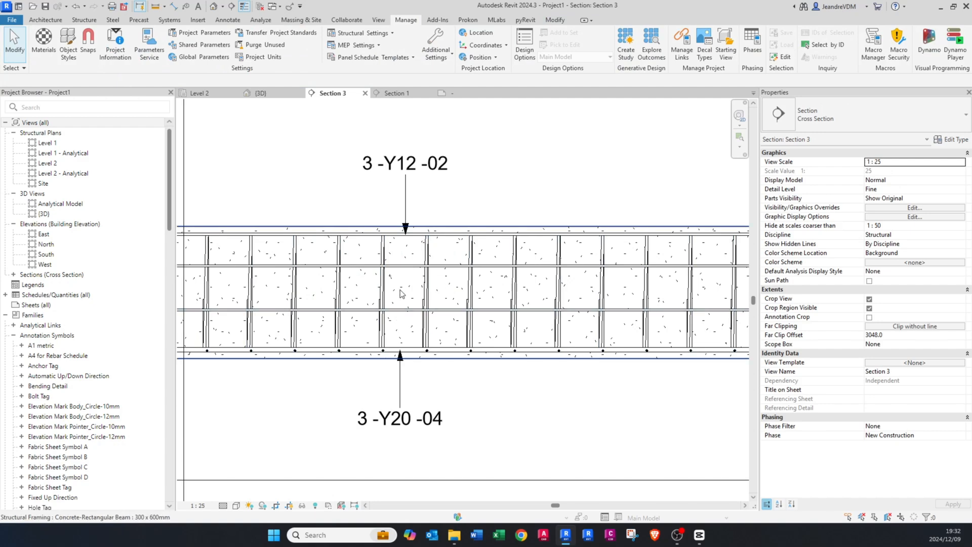
Step: Tag both rows of Y10 intermediate bars in the second span, without leaders
scroll(405, 294, "up", 1)
left_click(408, 160)
key("t")
key("g")
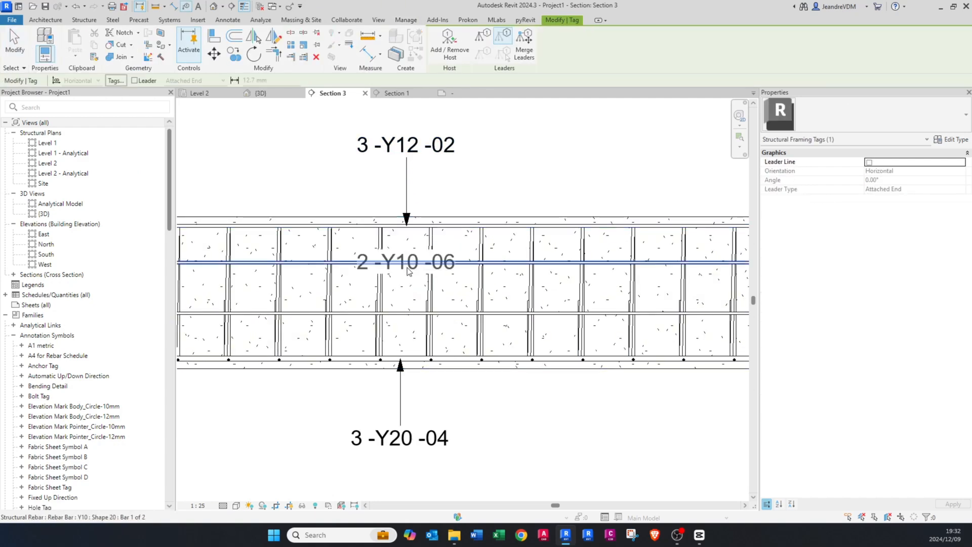
left_click(406, 265)
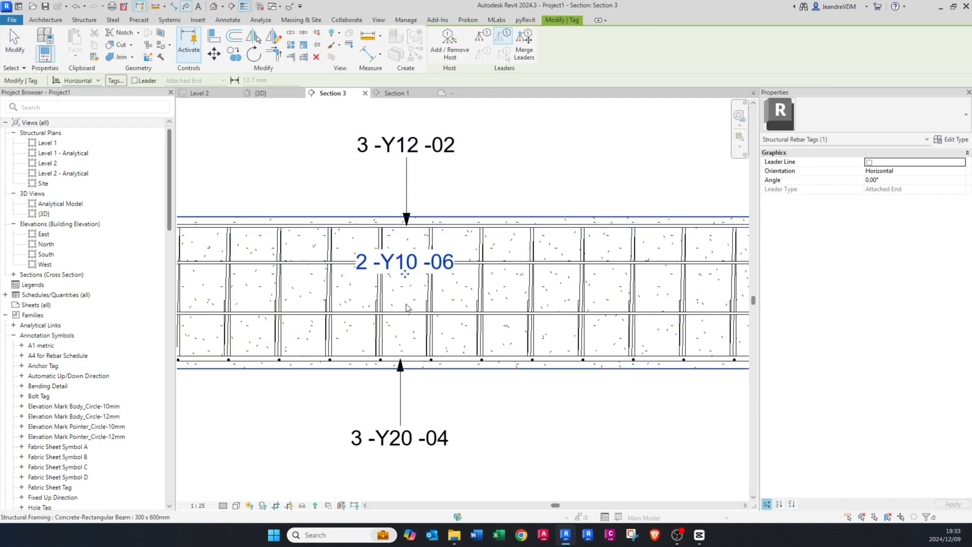
left_click(407, 311)
scroll(408, 309, "up", 2)
key("Escape")
Step: Move the second span's two intermediate-bar tags up so each sits just above its bar
left_click(408, 307)
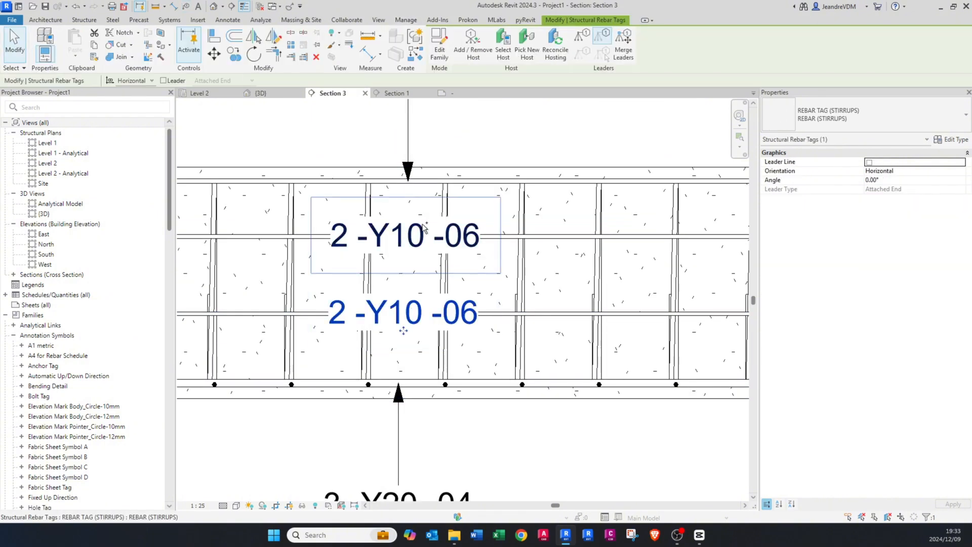
left_click(414, 232, "ctrl")
left_click_drag(408, 298, 410, 274)
key("Escape")
scroll(471, 288, "down", 3)
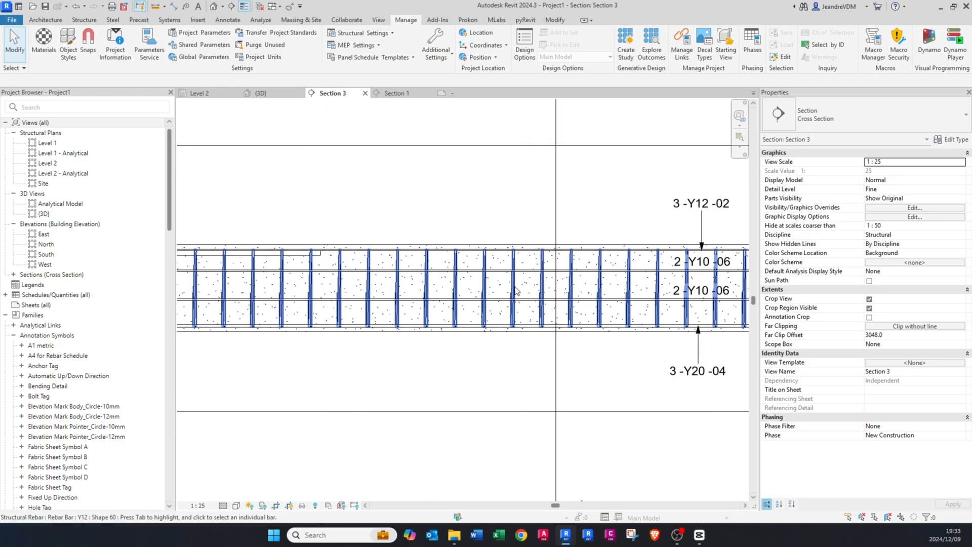
Step: Tag the Y12 stirrups in the second span, with the tag leader turned on
scroll(499, 293, "down", 2)
key("t")
key("g")
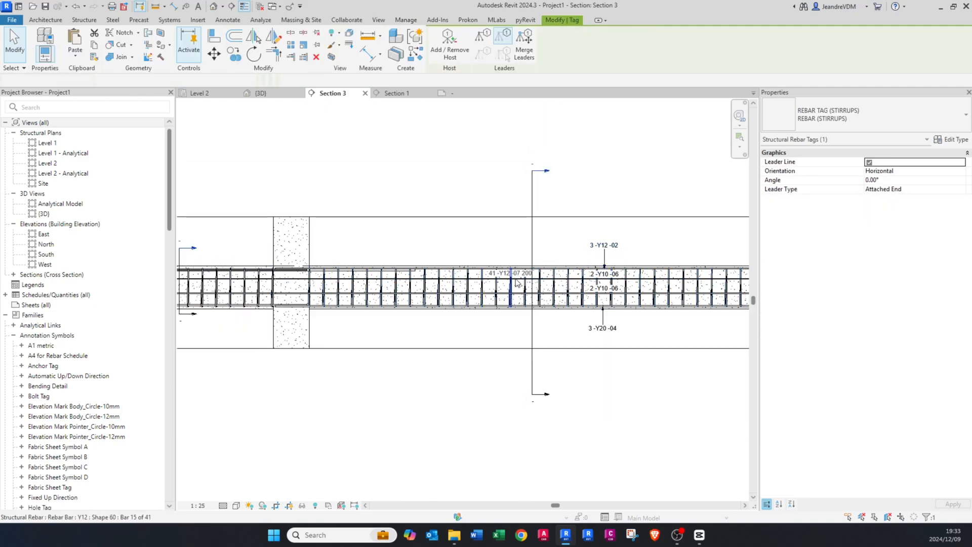
scroll(515, 276, "up", 1)
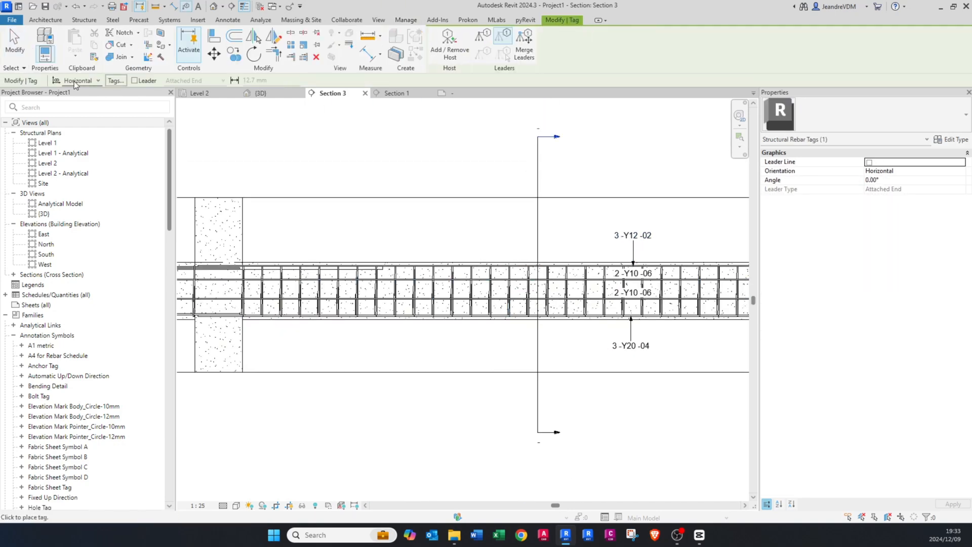
left_click(134, 81)
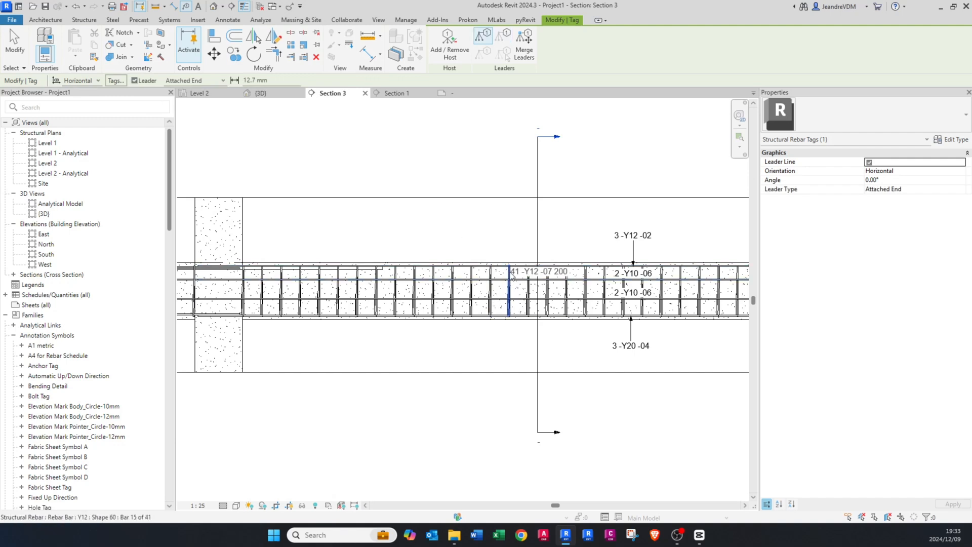
left_click(513, 274)
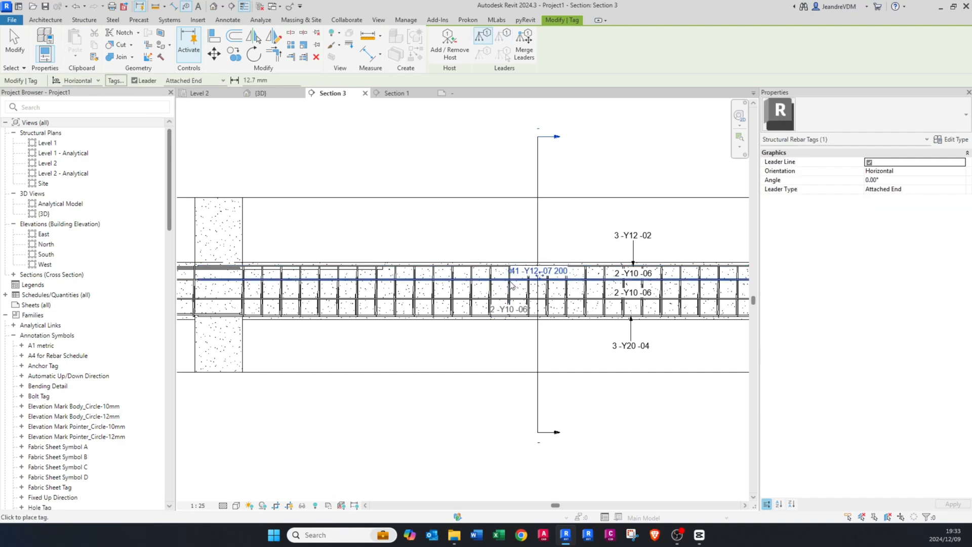
Step: Tag the Y12 stirrups in the first span near the middle column, keeping the leader on
scroll(511, 282, "down", 2)
middle_click_drag(269, 306, 406, 308)
scroll(407, 308, "up", 2)
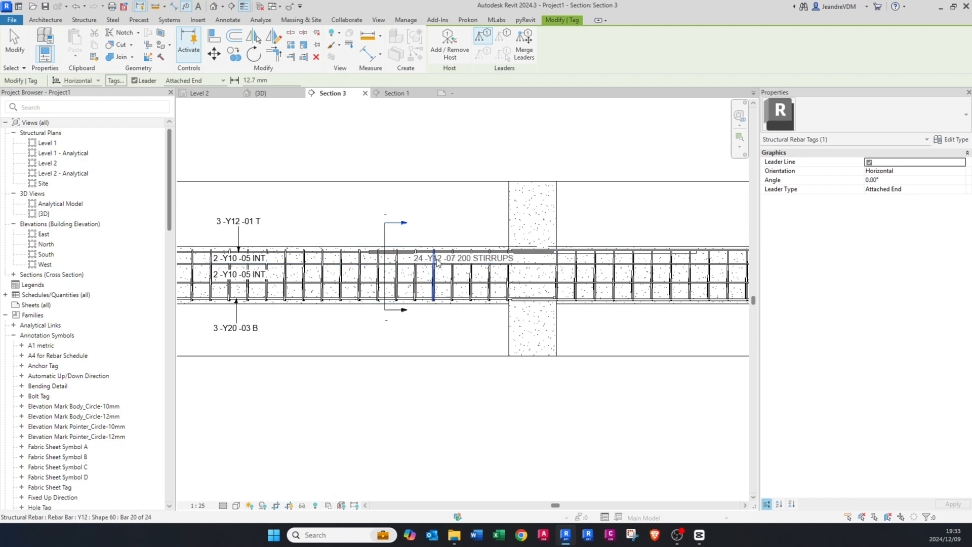
left_click(459, 259)
key("Escape")
Step: Move the first span's stirrup tag above the beam and adjust its leader elbow
scroll(457, 264, "up", 1)
left_click(457, 263)
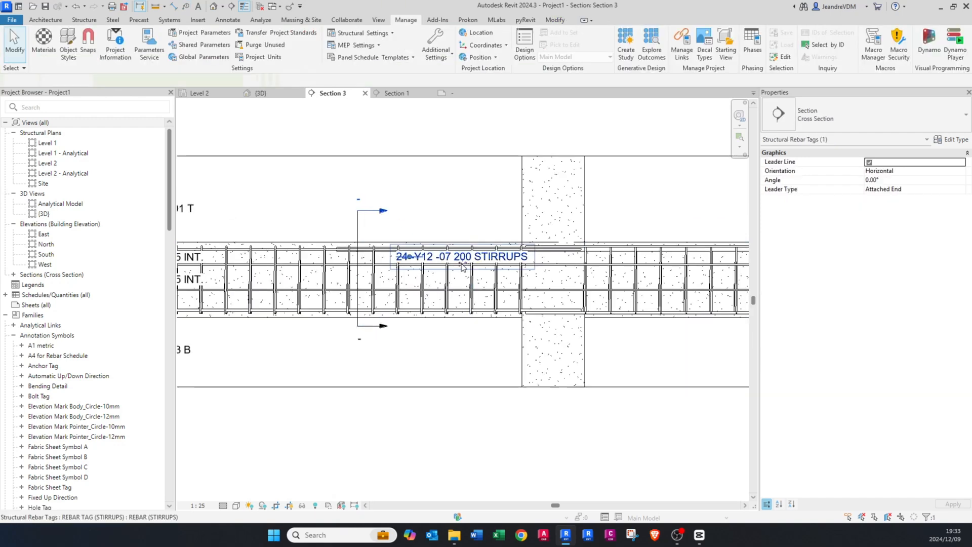
left_click_drag(457, 264, 513, 215)
left_click_drag(428, 208, 432, 208)
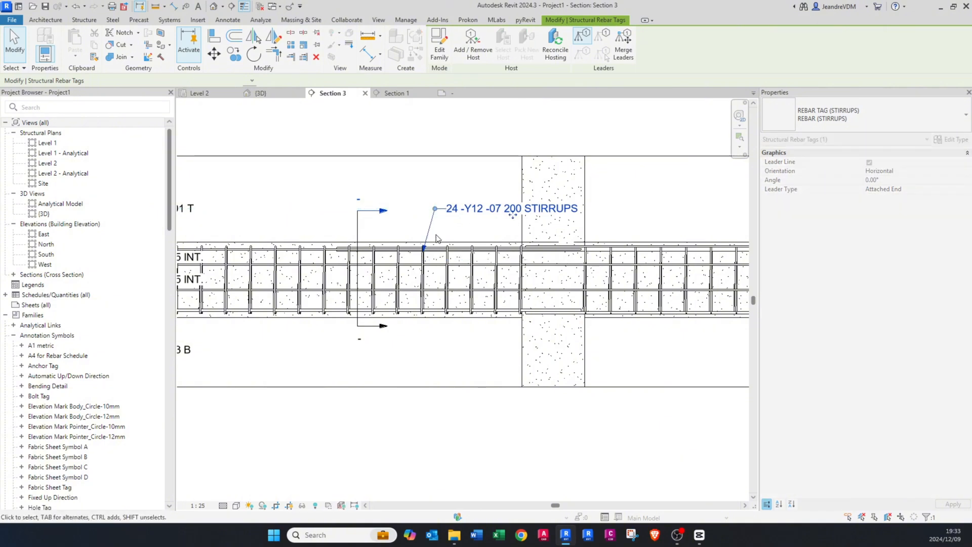
left_click(543, 234)
middle_click_drag(552, 236, 304, 252)
middle_click_drag(673, 266, 446, 270)
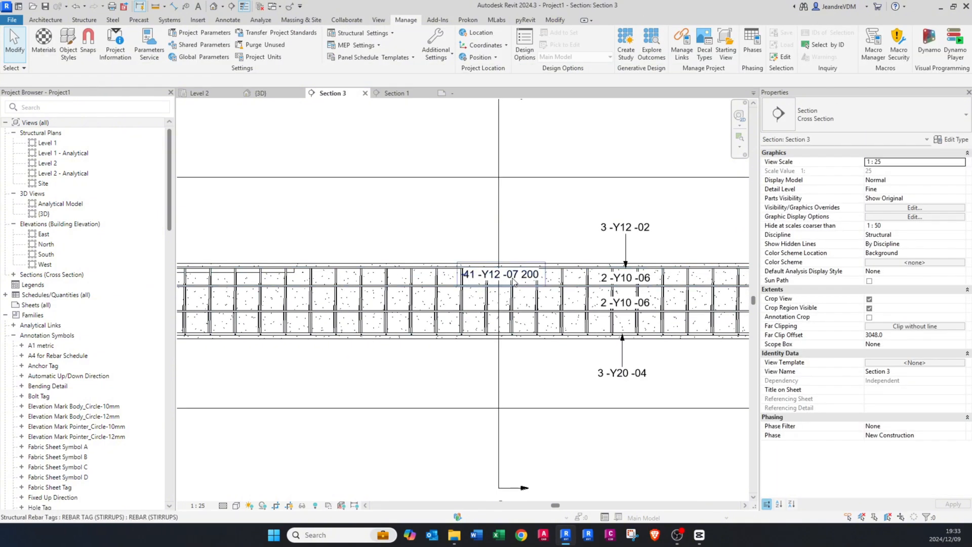
Step: Move the second span's stirrup tag above the beam and bend its leader with an elbow beside the text
left_click(514, 281)
left_click_drag(545, 237, 537, 237)
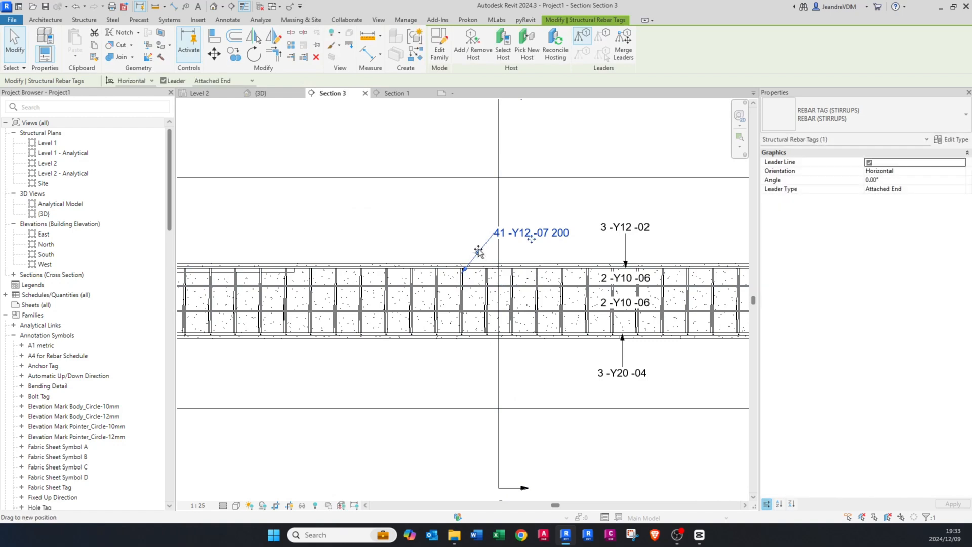
left_click_drag(478, 252, 479, 232)
left_click(487, 252)
Step: Set the comment of the second span's Y12 stirrups to STIRRUPS
left_click(496, 278)
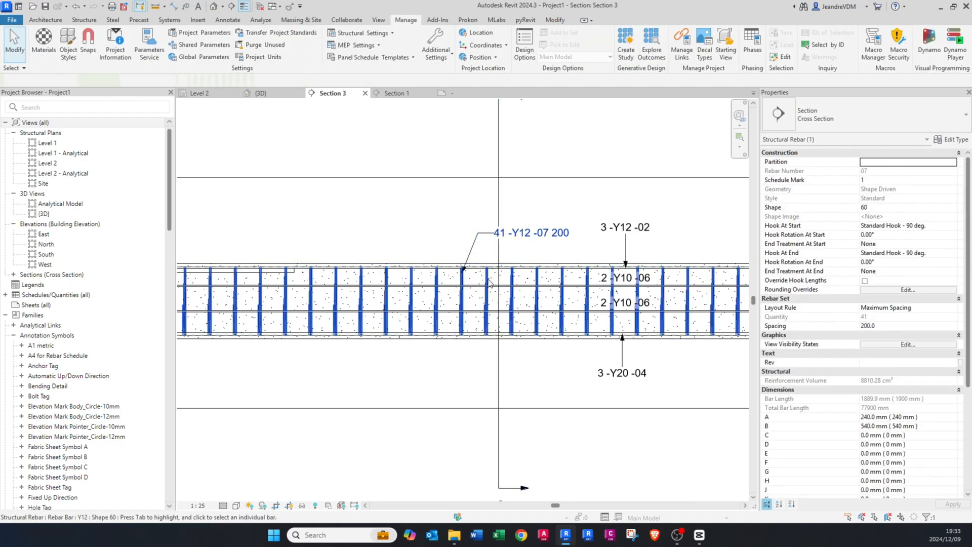
scroll(514, 261, "up", 2)
key("Escape")
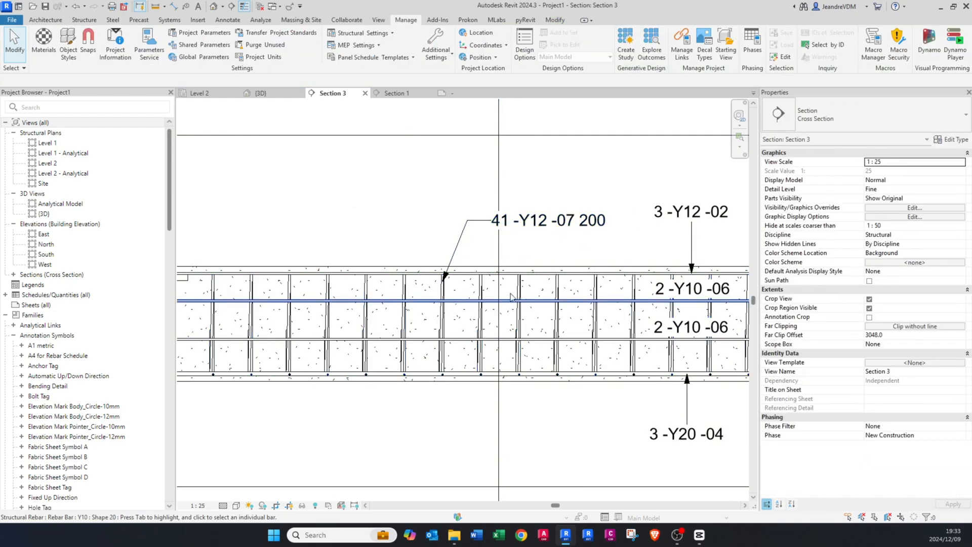
left_click(481, 286)
scroll(911, 395, "down", 5)
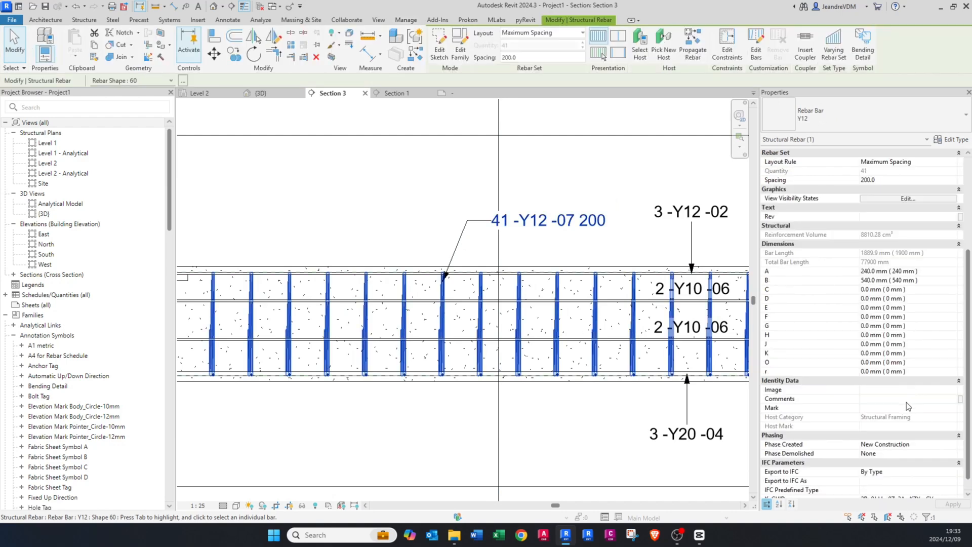
left_click(955, 400)
left_click(876, 423)
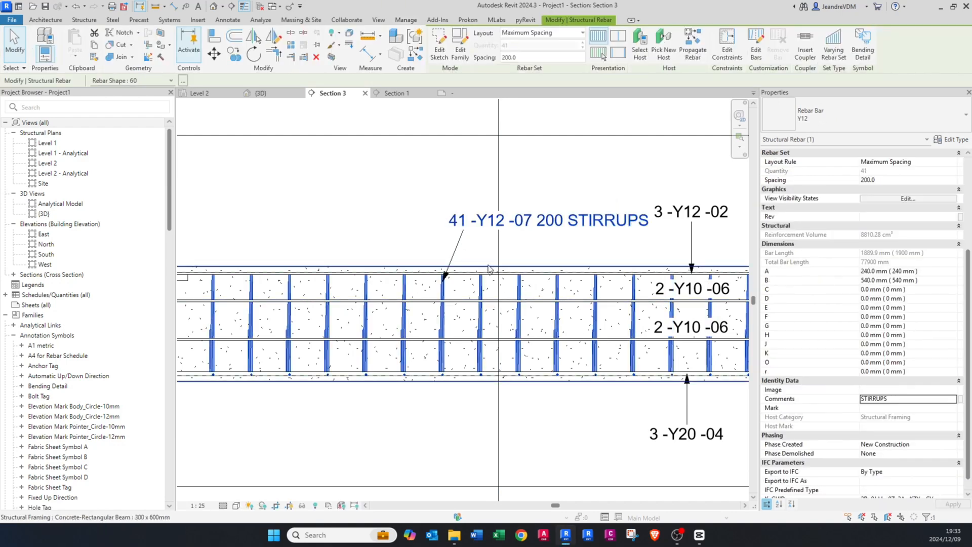
Step: Move the second span's stirrup tag to the left of the section line and adjust its leader elbow to clear the text
left_click(467, 229)
left_click_drag(466, 229, 427, 222)
scroll(482, 250, "down", 3)
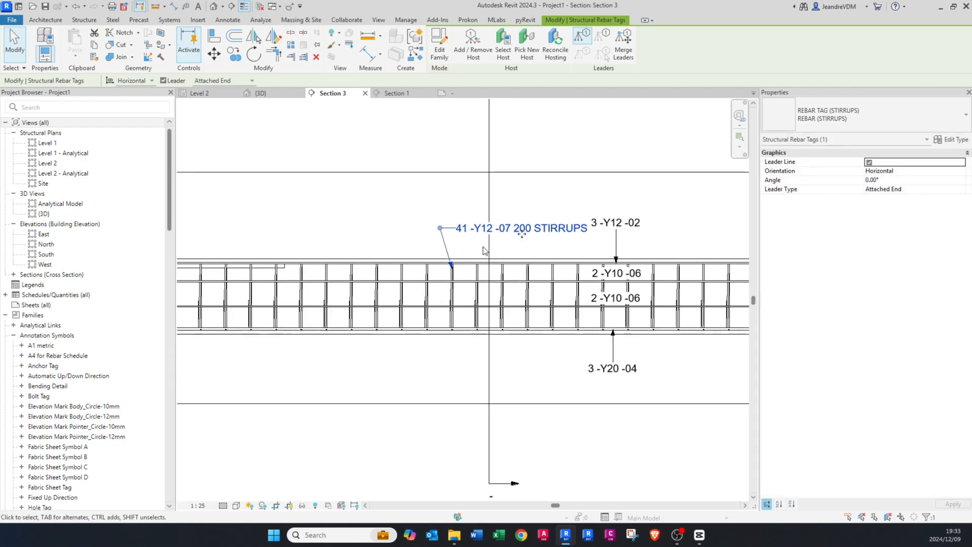
key("Escape")
left_click(432, 260)
left_click_drag(432, 260, 182, 265)
middle_click_drag(182, 265, 266, 269)
left_click_drag(249, 262, 410, 262)
Step: Set the comment of the second span's top Y12 bars to T
left_click(530, 271)
middle_click_drag(616, 272, 480, 259)
scroll(483, 276, "up", 1)
left_click(484, 283)
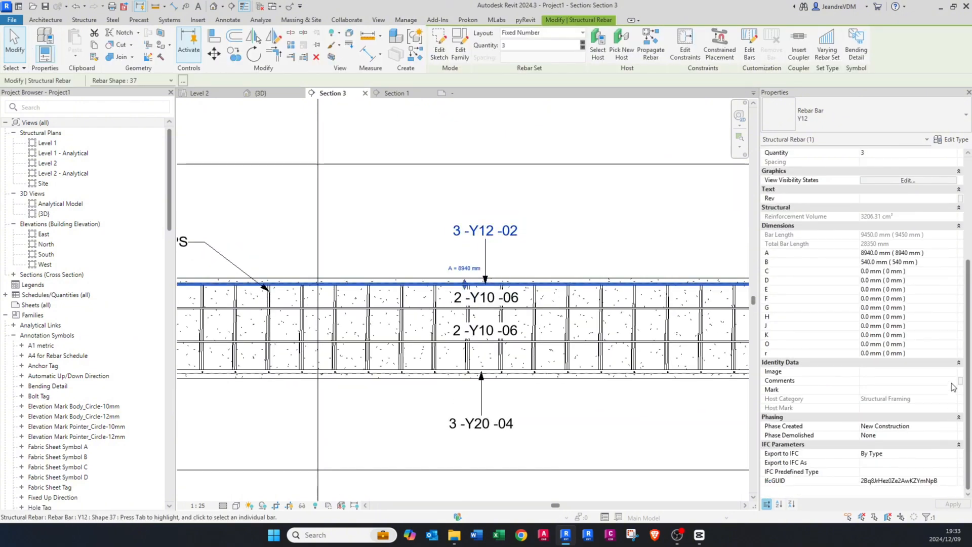
left_click(952, 381)
left_click(952, 380)
left_click(863, 412)
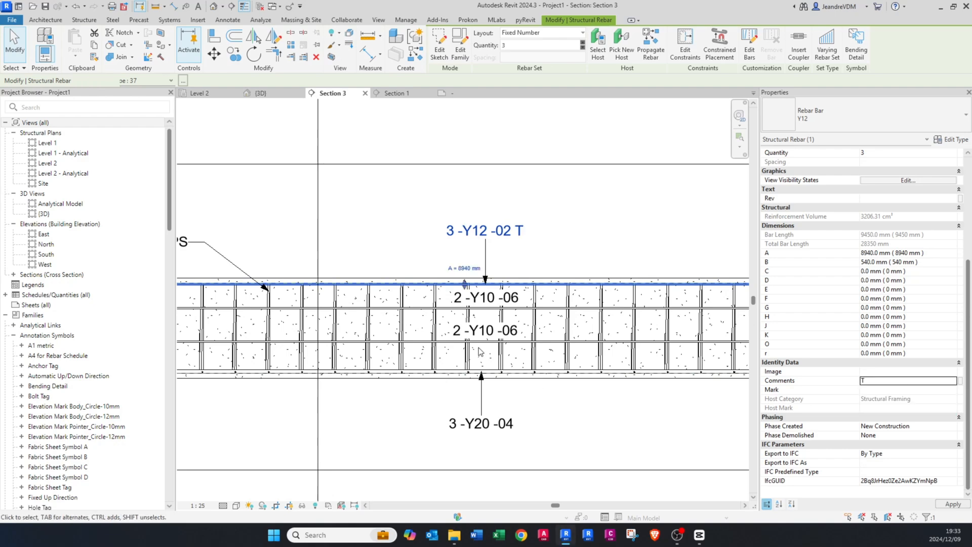
key("Escape")
Step: Set the comment of both Y10 intermediate bar sets in the second span to INT
left_click(552, 342)
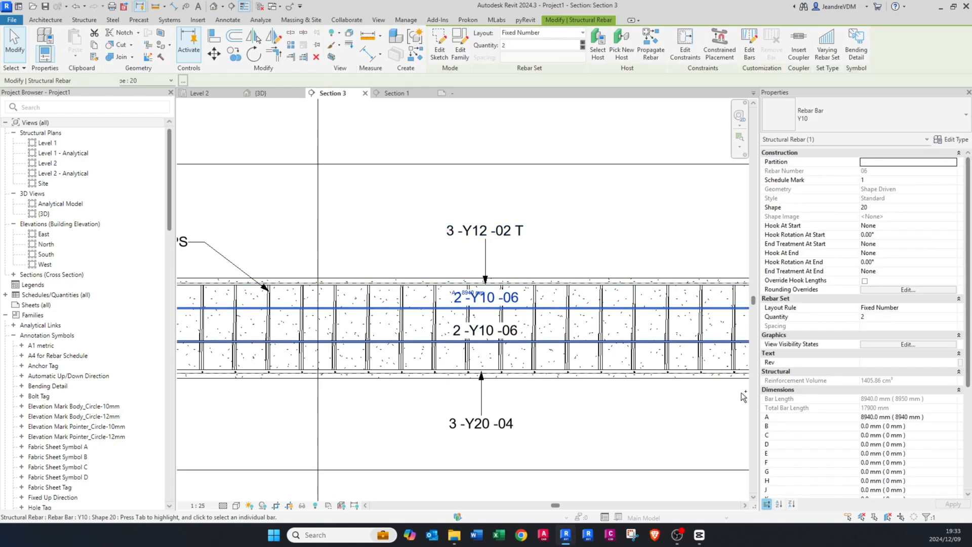
scroll(921, 437, "down", 5)
left_click(951, 381)
left_click(950, 380)
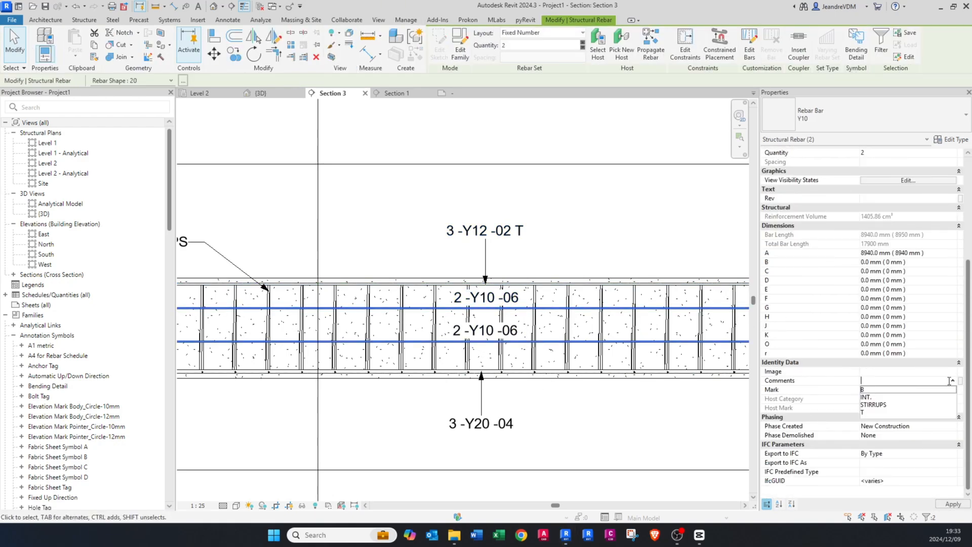
left_click(873, 398)
key("Escape")
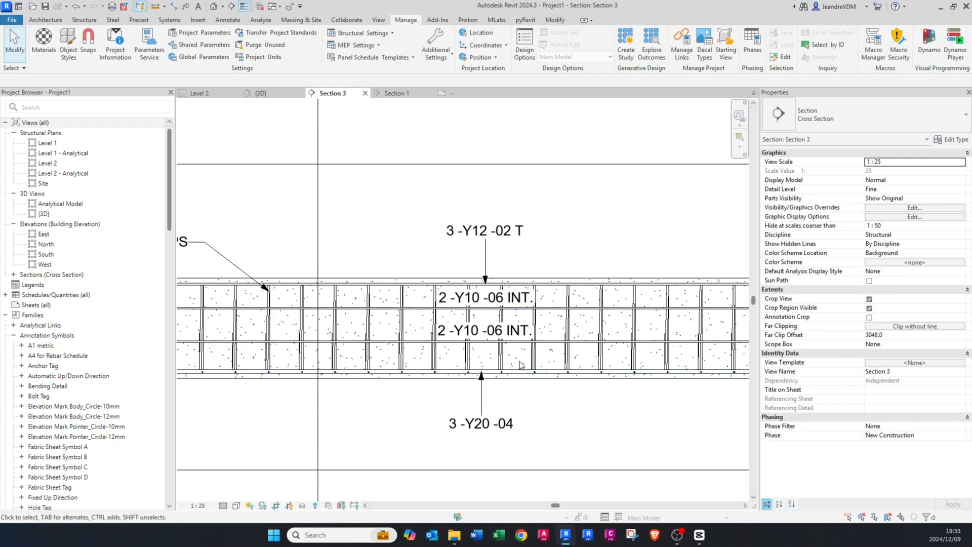
Step: Set the comment of the second span's bottom Y20 bars to B
left_click(461, 372)
scroll(897, 392, "down", 1)
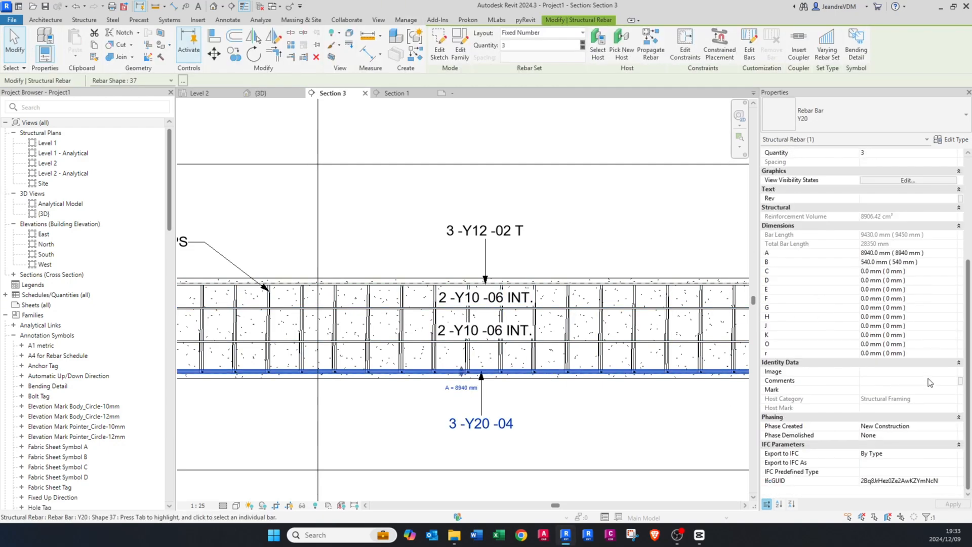
left_click(953, 389)
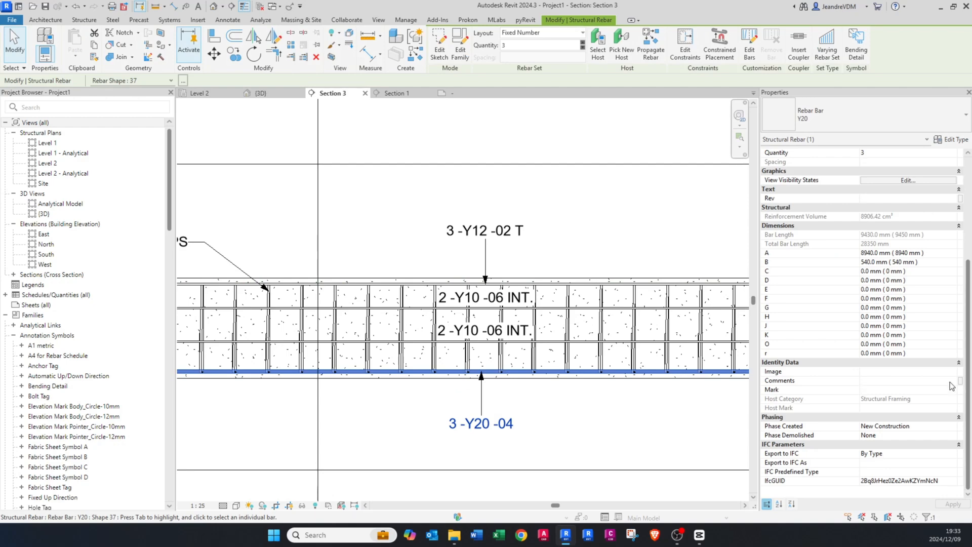
double_click(951, 384)
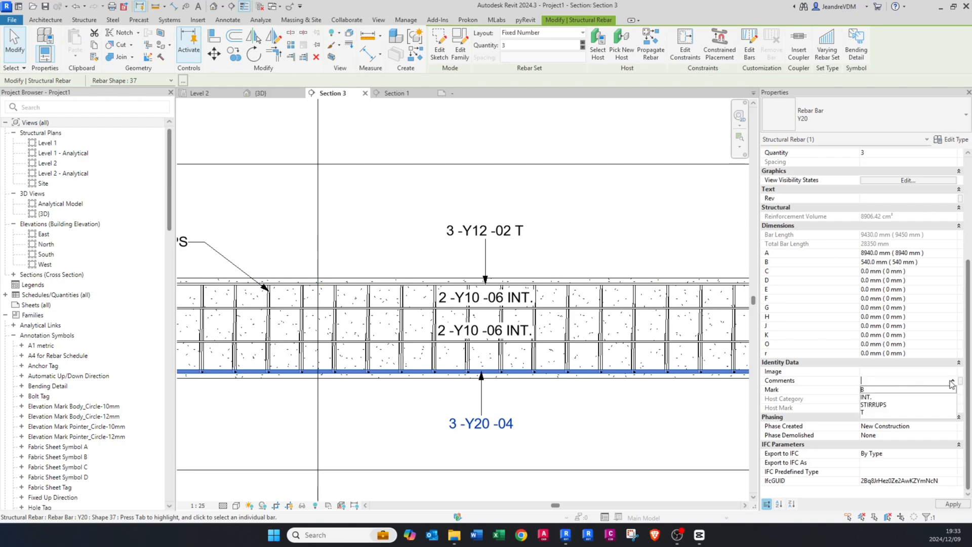
left_click(863, 389)
scroll(554, 432, "down", 5)
left_click(549, 430)
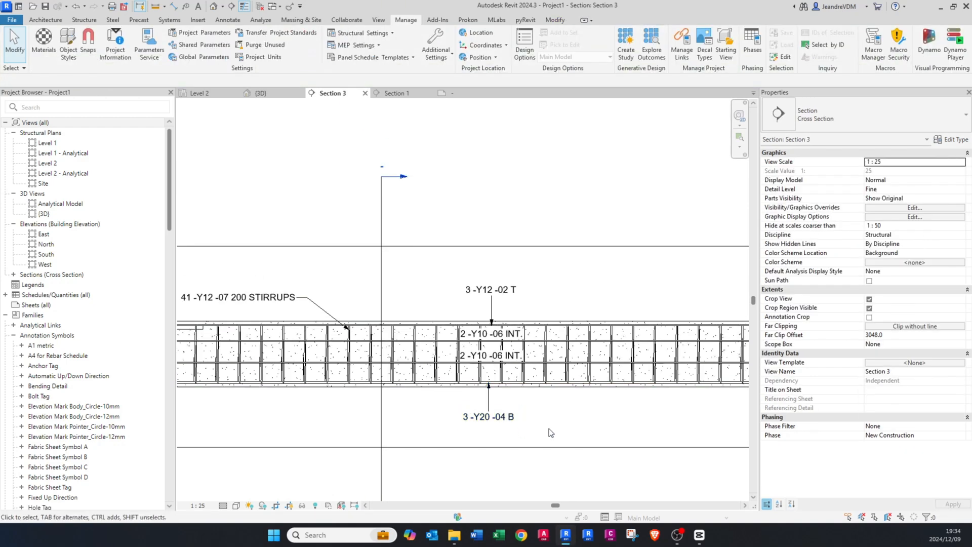
middle_click_drag(250, 375, 449, 384)
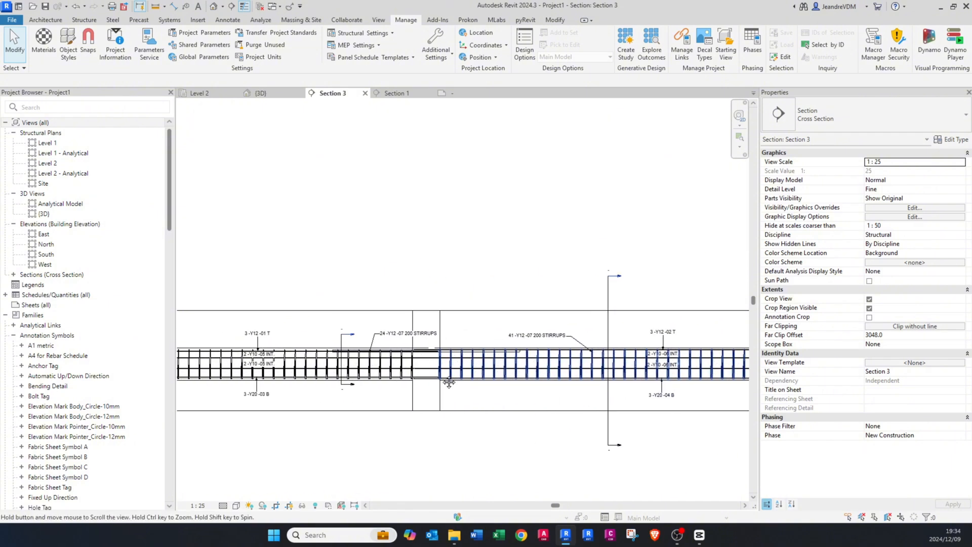
middle_click_drag(295, 377, 449, 372)
scroll(449, 374, "up", 4)
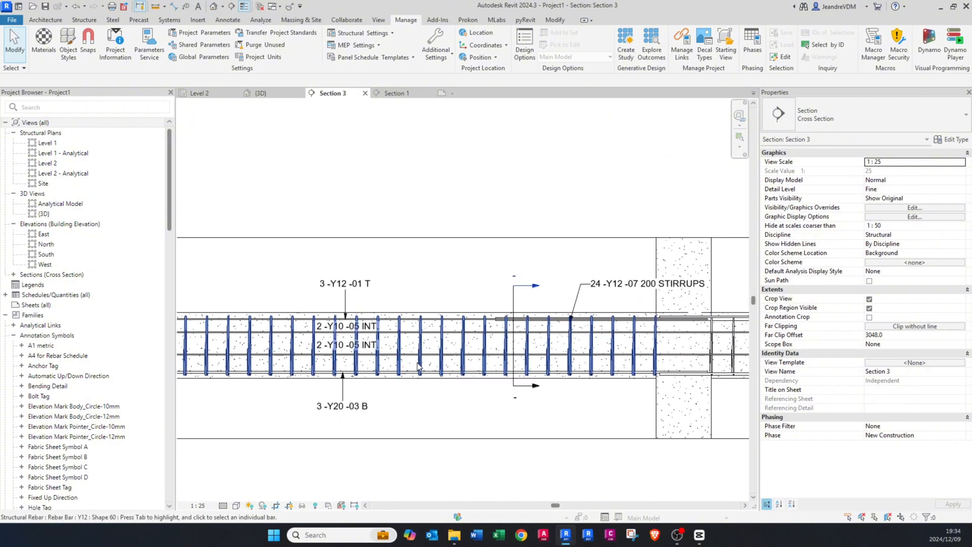
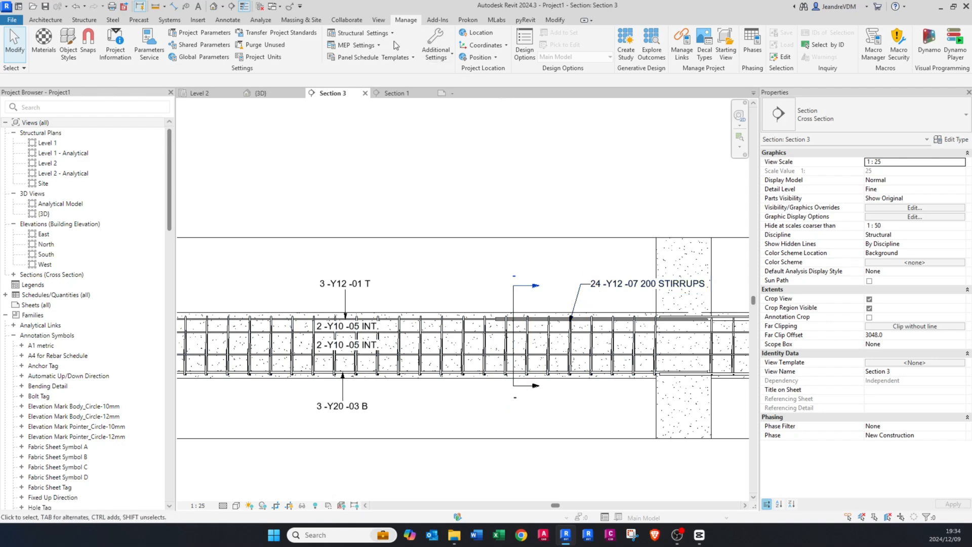
Step: Place an aligned multi-rebar annotation above the beam for the stirrup set in the span beside grid 1
left_click(226, 20)
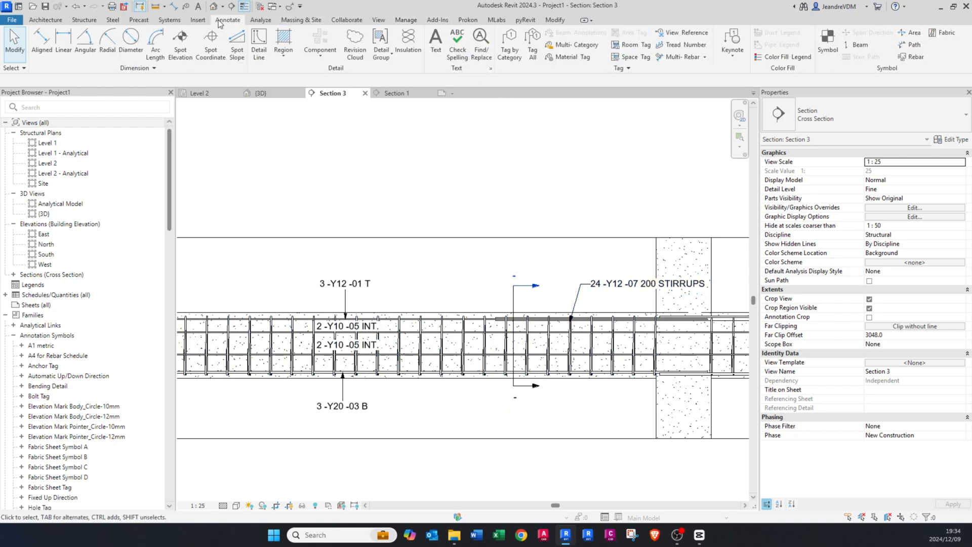
left_click(704, 58)
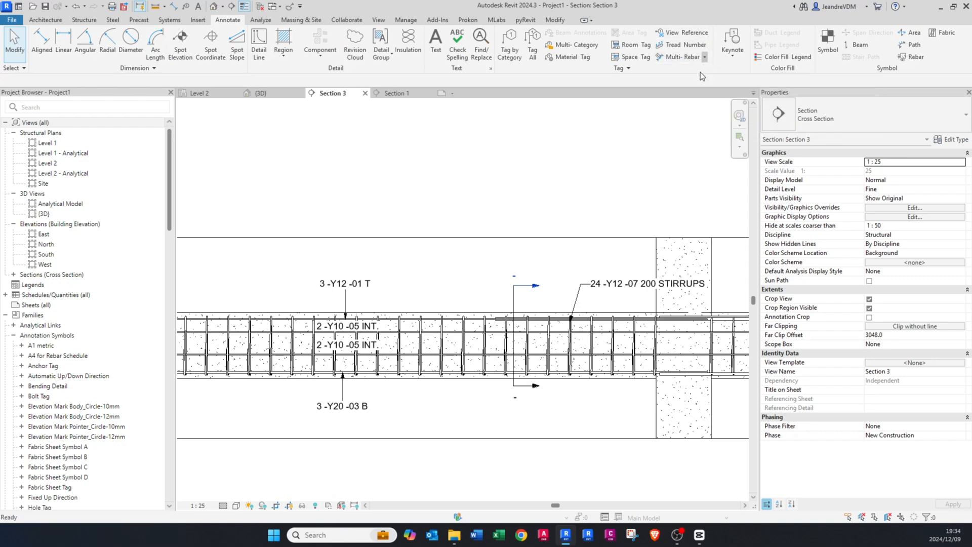
left_click(700, 72)
scroll(632, 211, "down", 2)
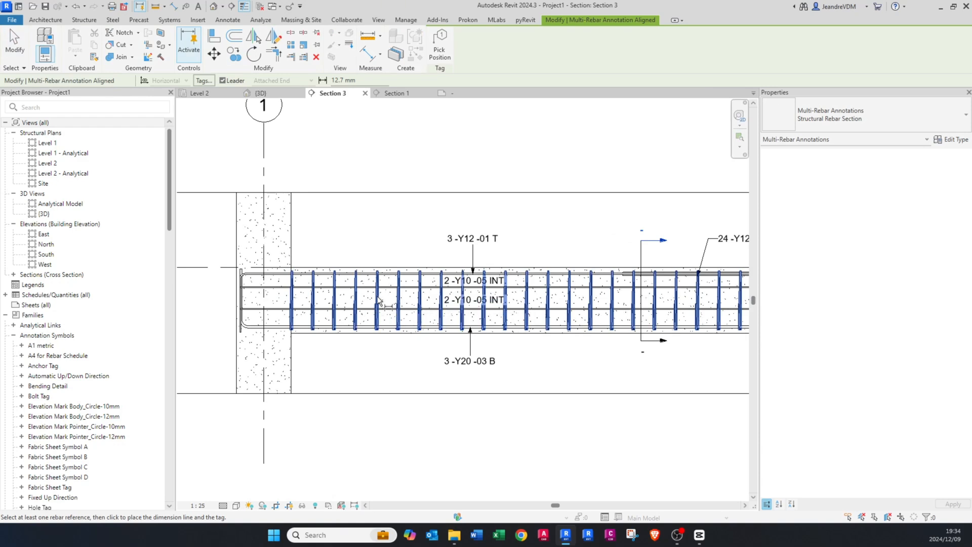
left_click(377, 300)
middle_click_drag(446, 242, 301, 266)
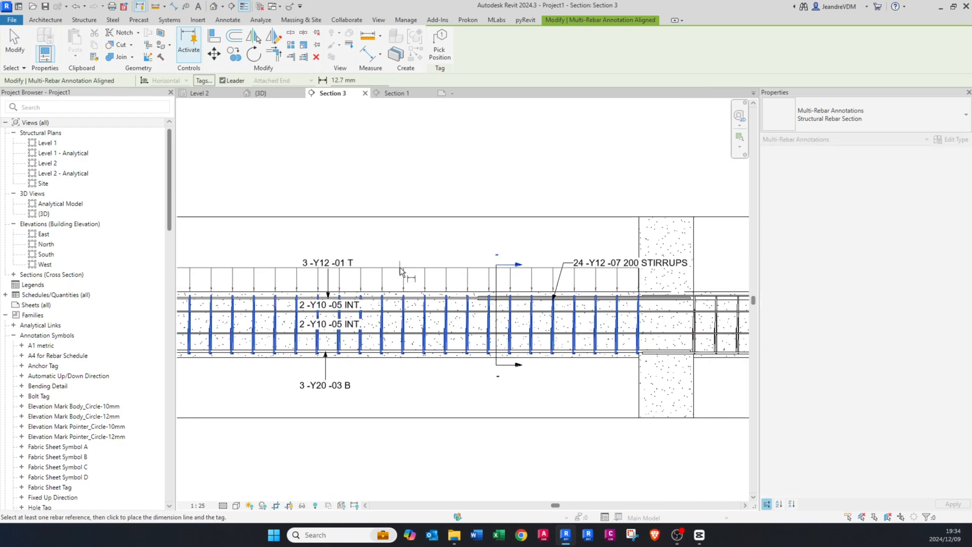
left_click(392, 252)
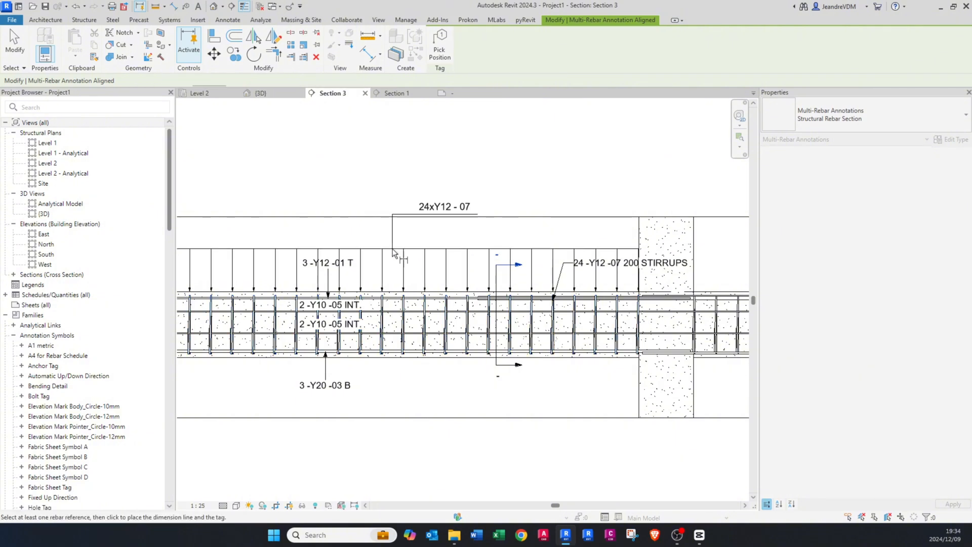
key("Escape")
Step: Change the stirrups' multi-rebar annotation type to Structural Rebar
left_click(410, 252)
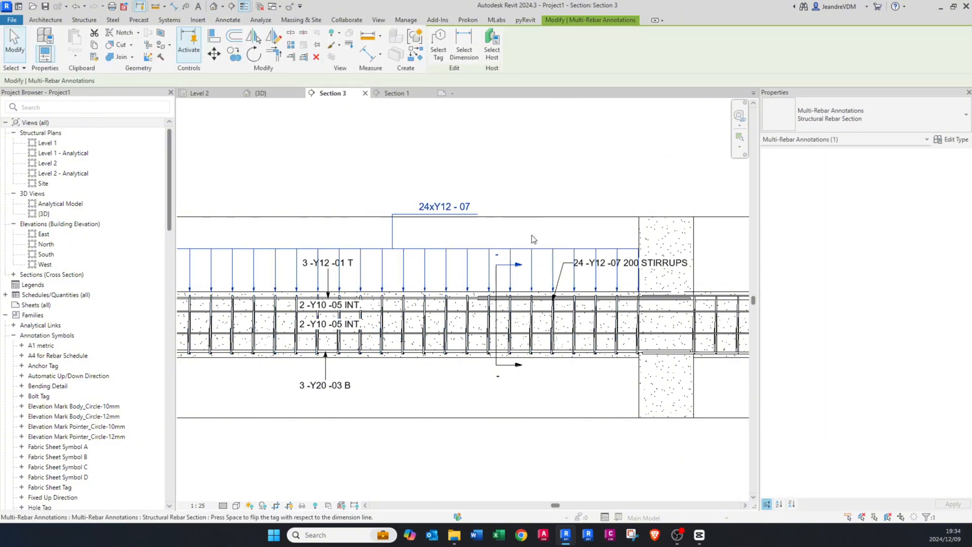
left_click(843, 114)
left_click(818, 169)
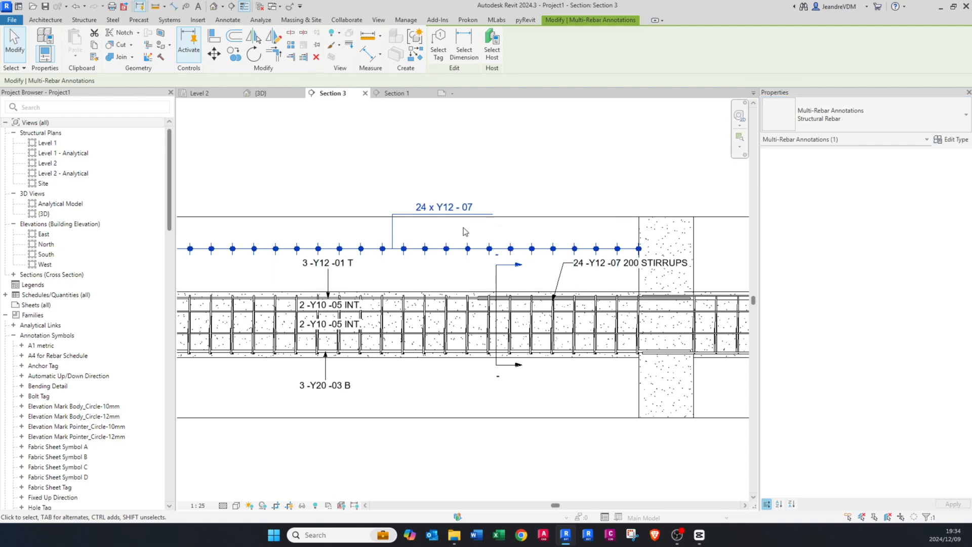
key("Escape")
Step: Select the tag within the stirrups' multi-rebar annotation and open its Structural MRA Rebar family for editing
scroll(466, 255, "down", 1)
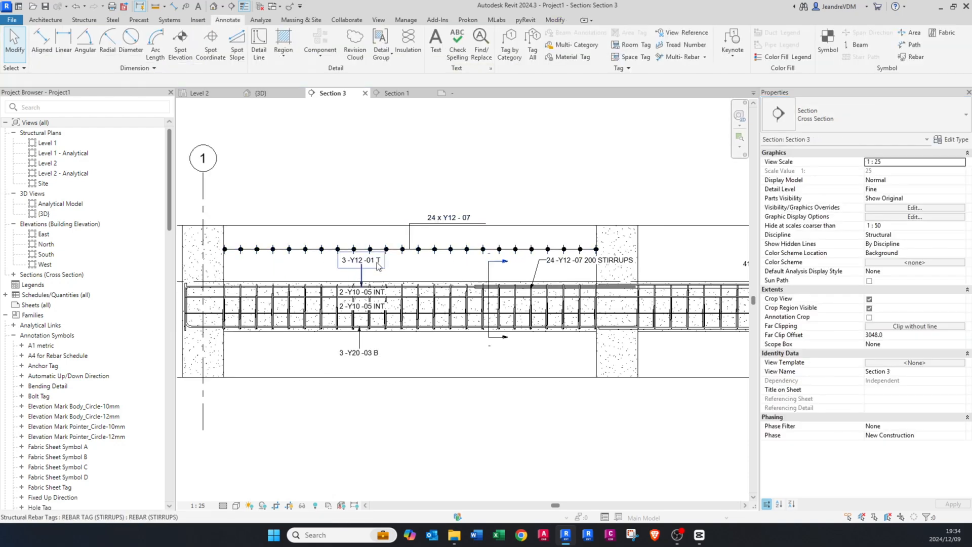
scroll(418, 258, "up", 1)
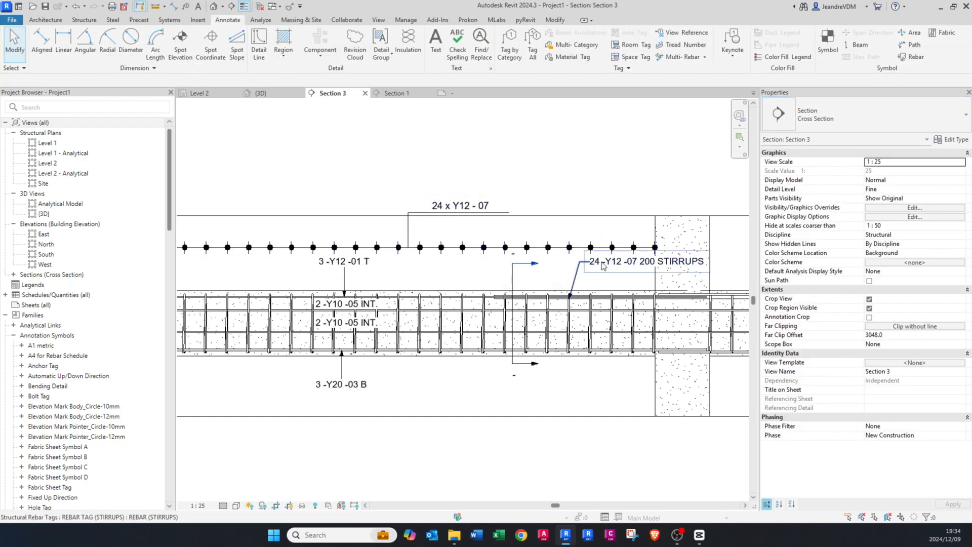
scroll(475, 239, "up", 1)
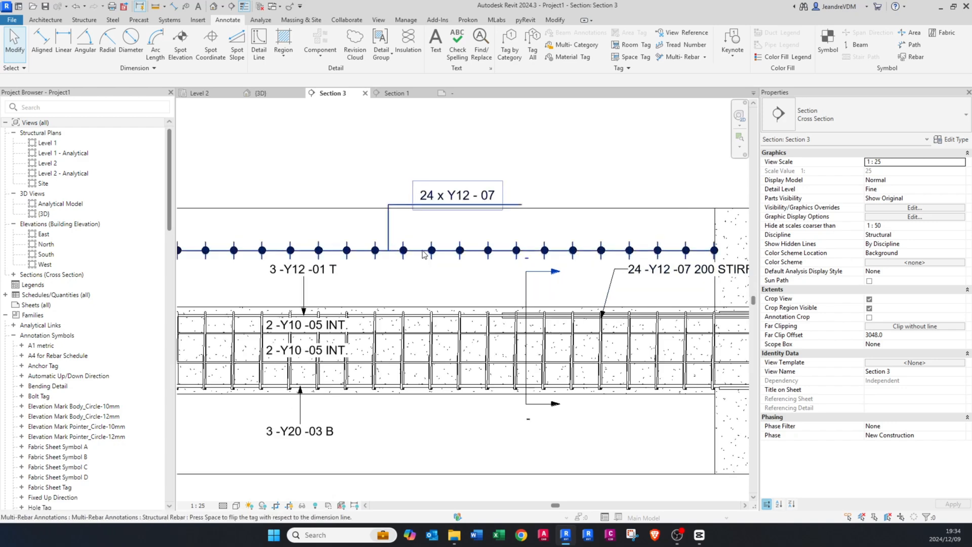
left_click(422, 249)
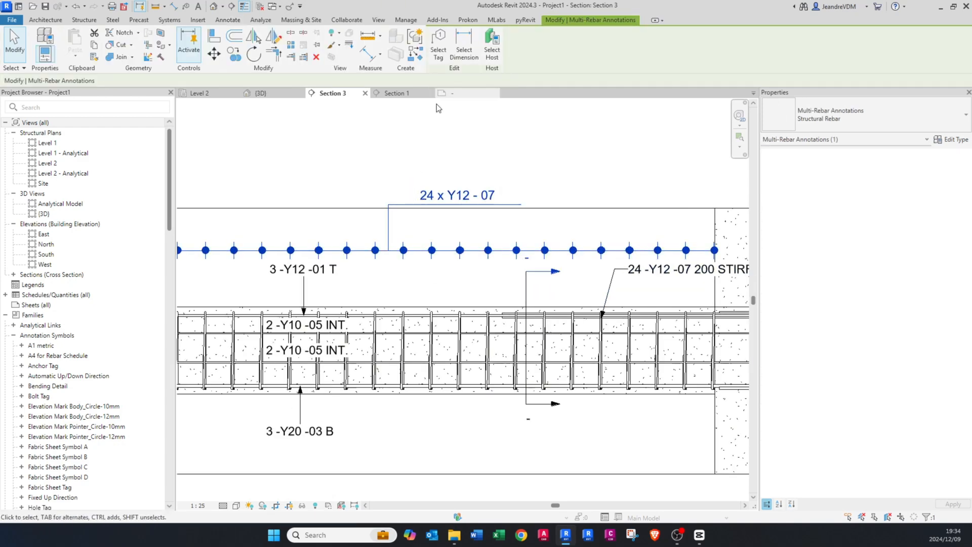
key("Escape")
left_click(456, 198)
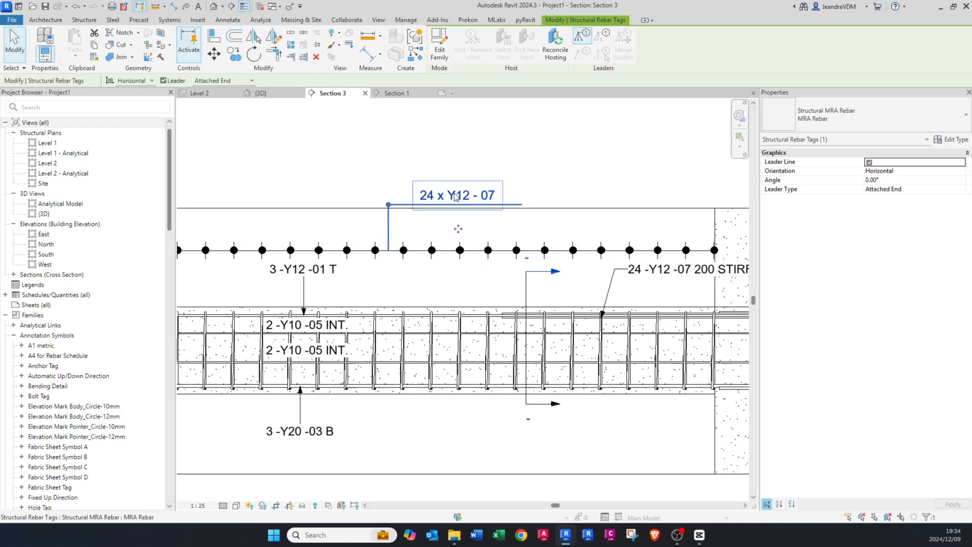
key("Escape")
middle_click_drag(415, 256, 448, 280)
left_click(448, 280)
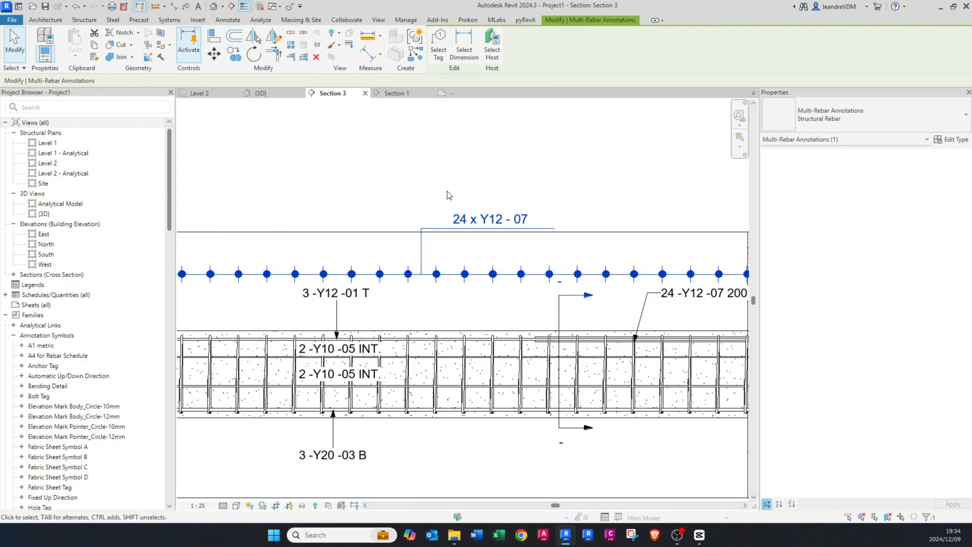
left_click(439, 53)
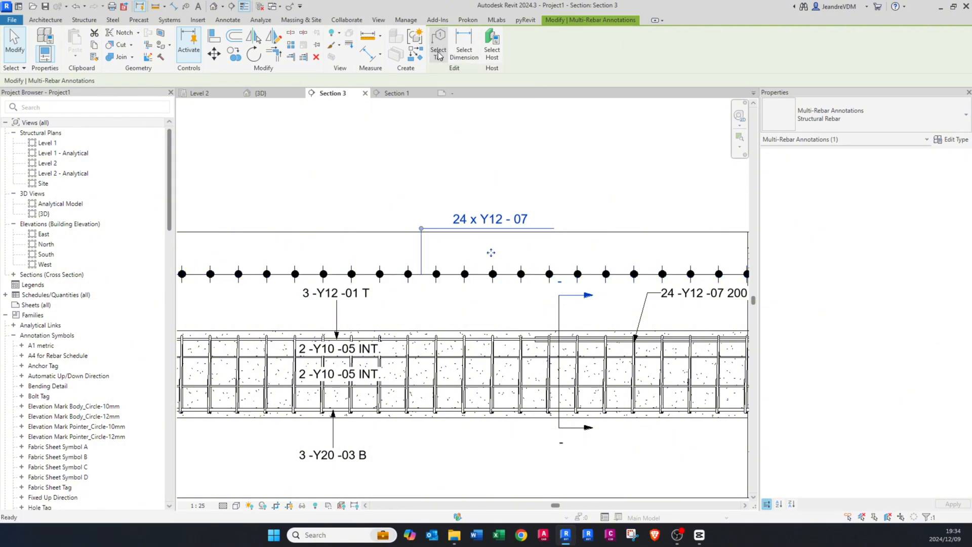
left_click(438, 53)
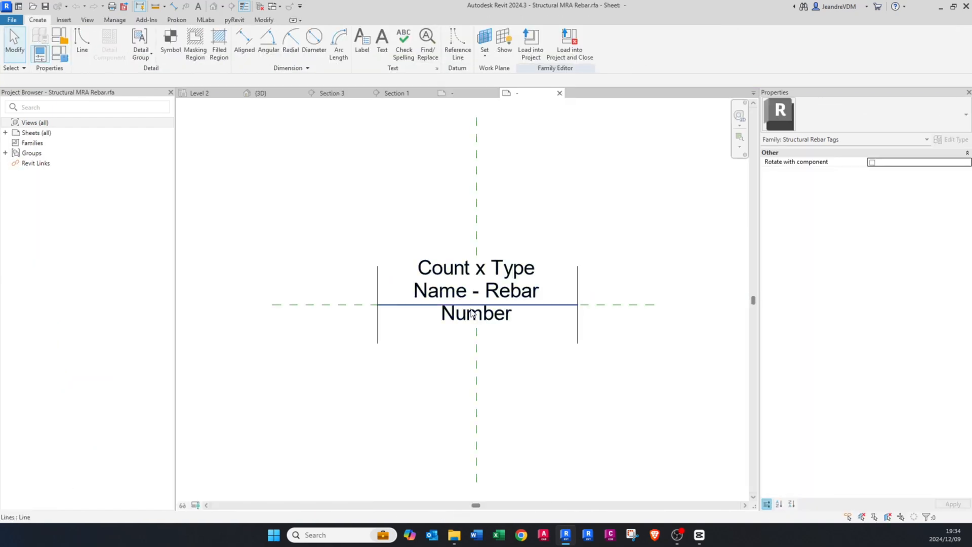
Step: Delete the horizontal underline and the two vertical end lines from the tag family
left_click(564, 305)
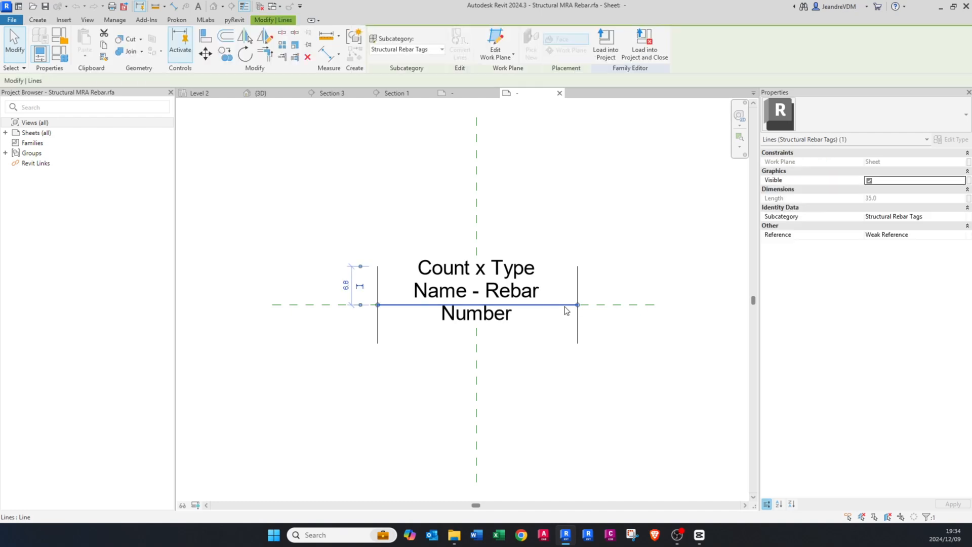
left_click(577, 283)
key("Delete")
left_click(377, 299)
key("Delete")
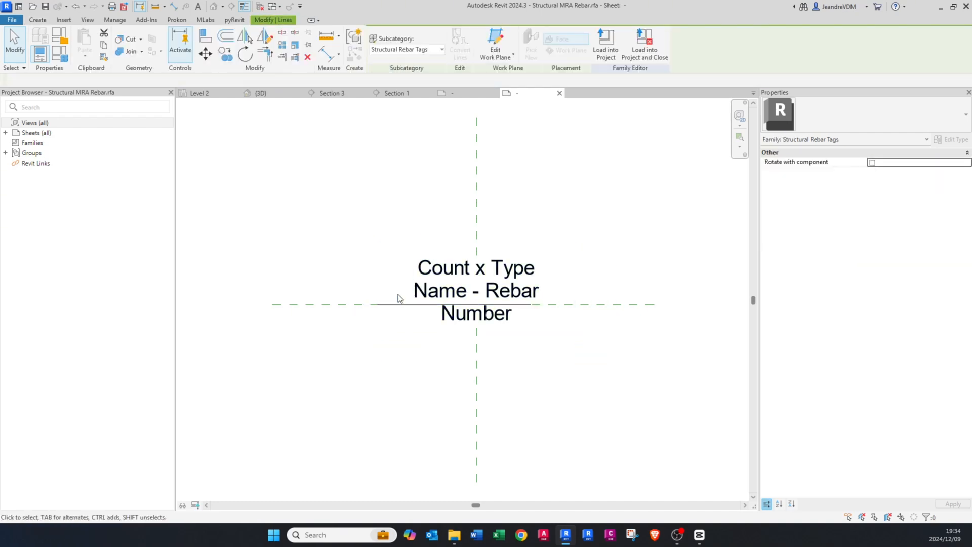
Step: Edit the tag label, replacing the Dimensions: Count parameter with Quantity as the first parameter
left_click(479, 301)
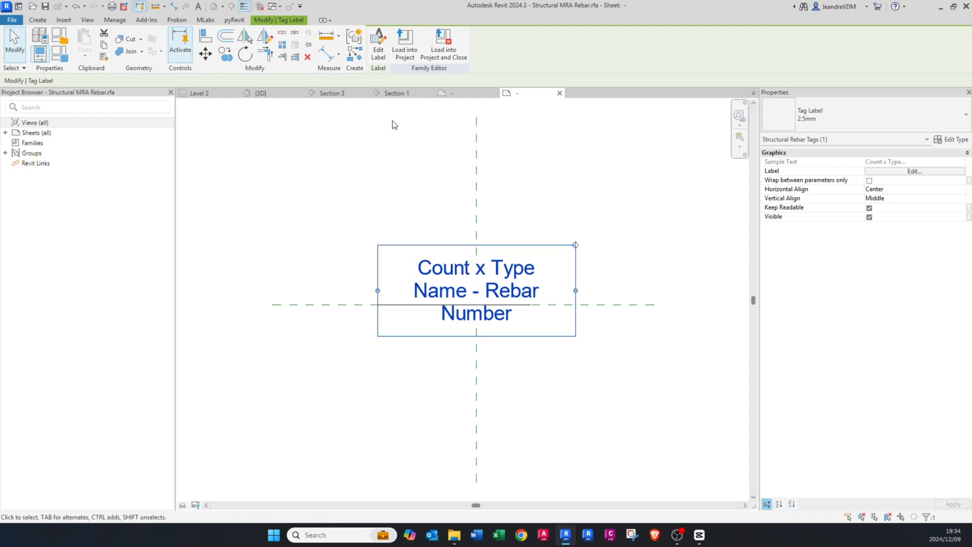
left_click(379, 48)
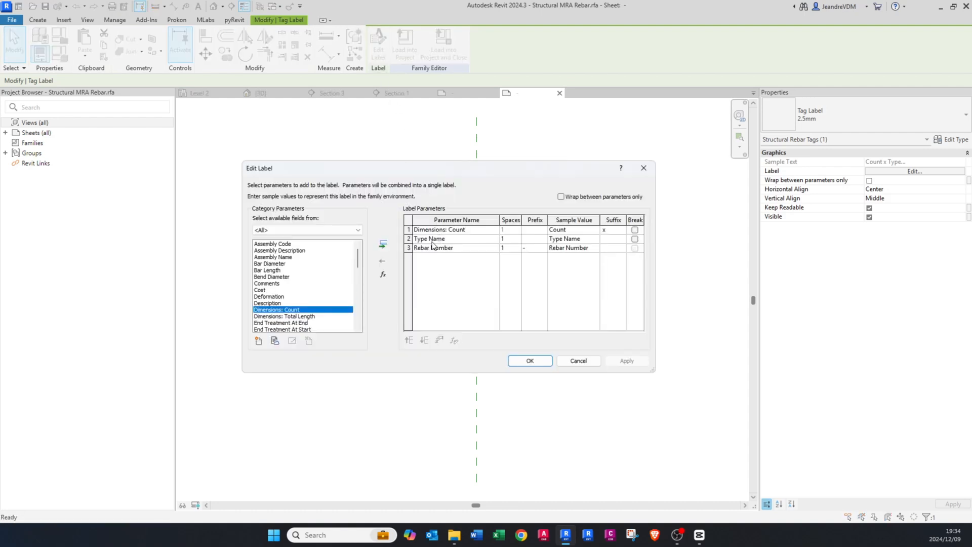
left_click(433, 230)
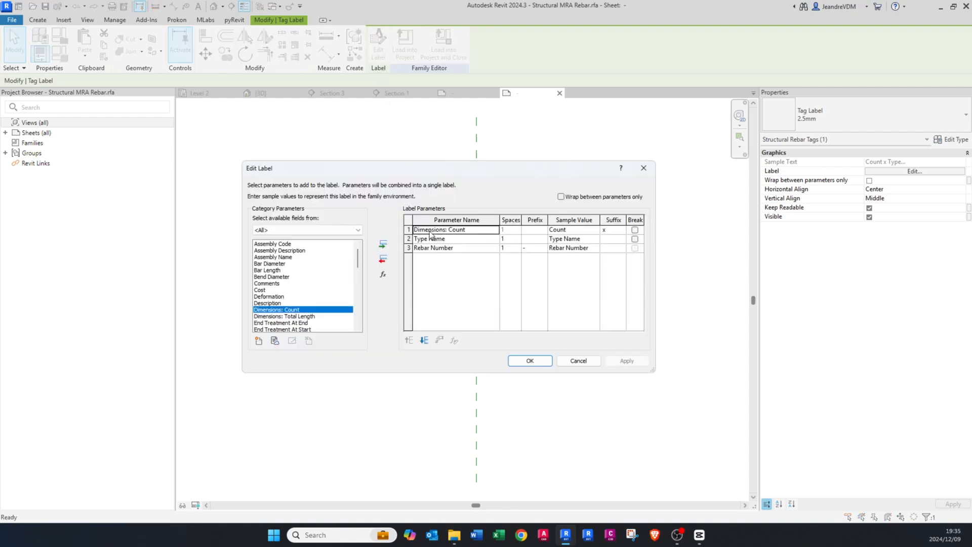
left_click(383, 260)
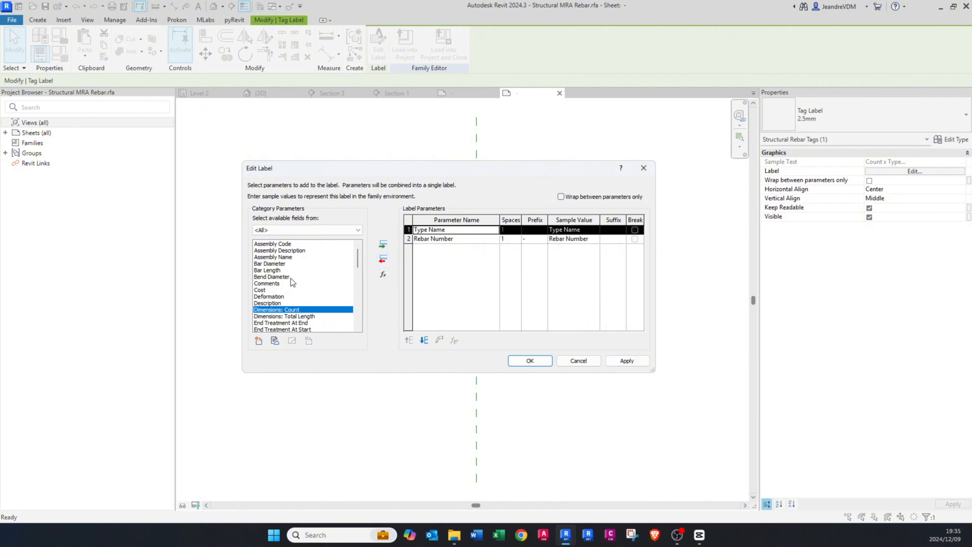
left_click(282, 277)
key("q")
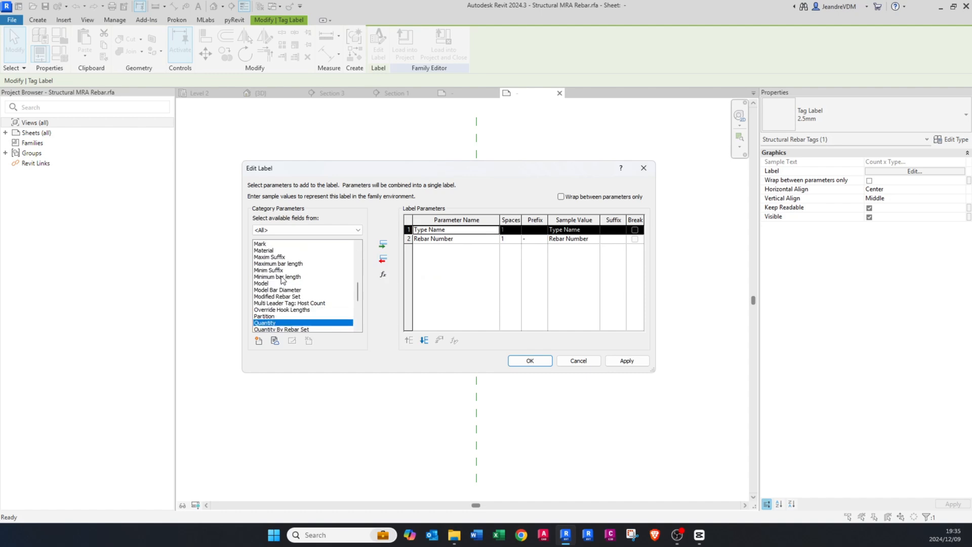
double_click(279, 323)
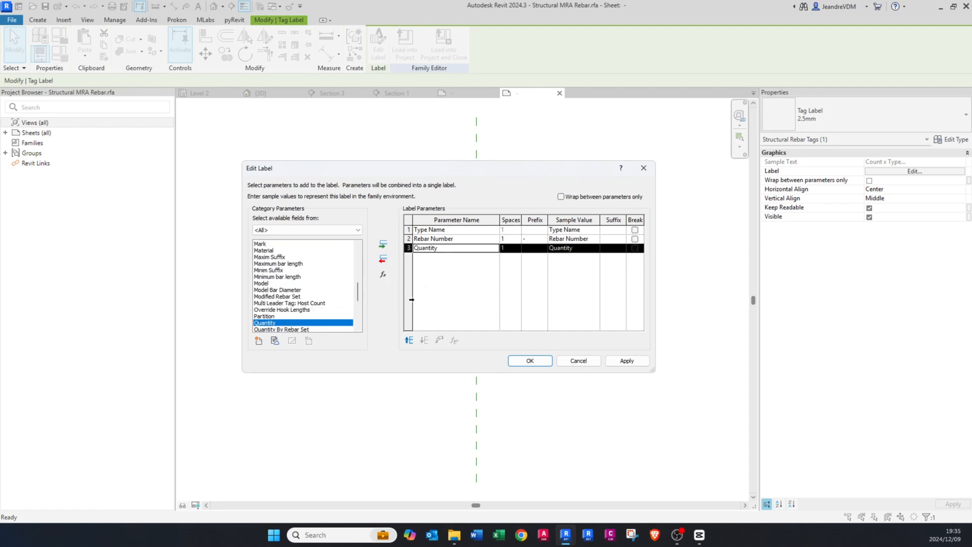
left_click(410, 341)
left_click(410, 340)
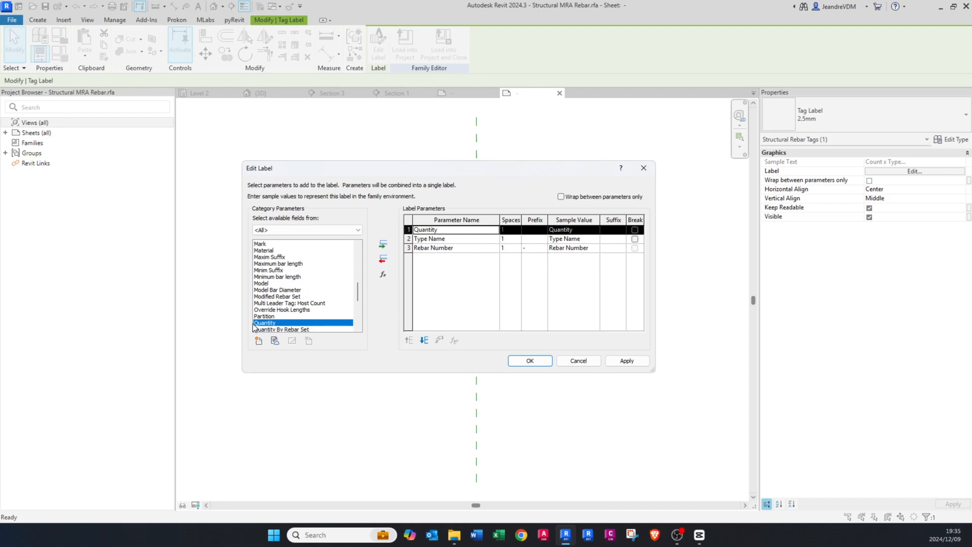
Step: Add the Spacing and Comments parameters to the label after Rebar Number
left_click(441, 249)
left_click(297, 304)
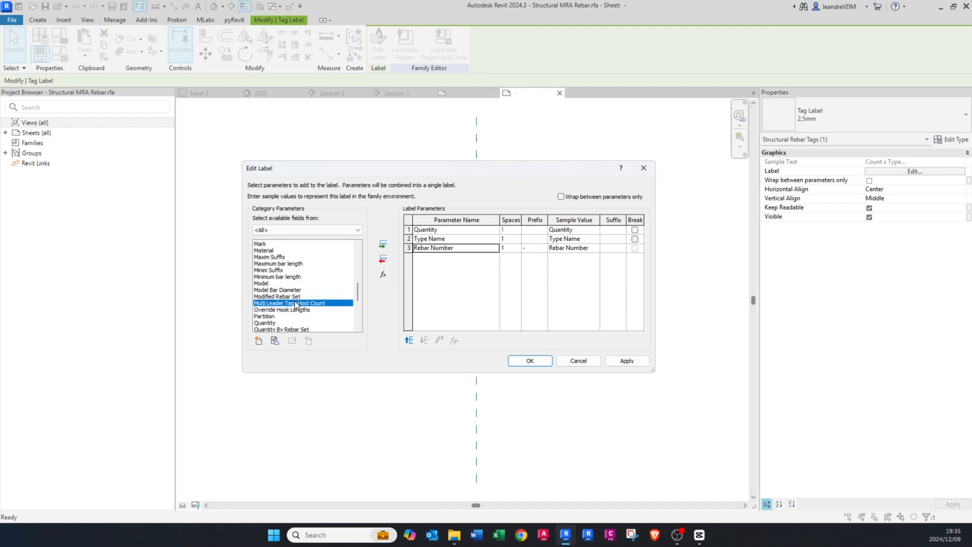
key("s")
key("p")
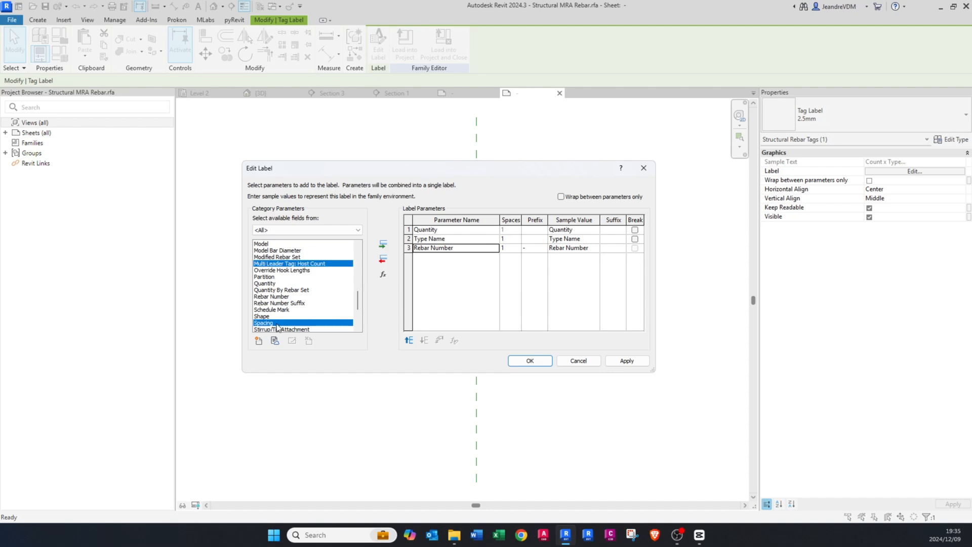
double_click(278, 322)
key("c")
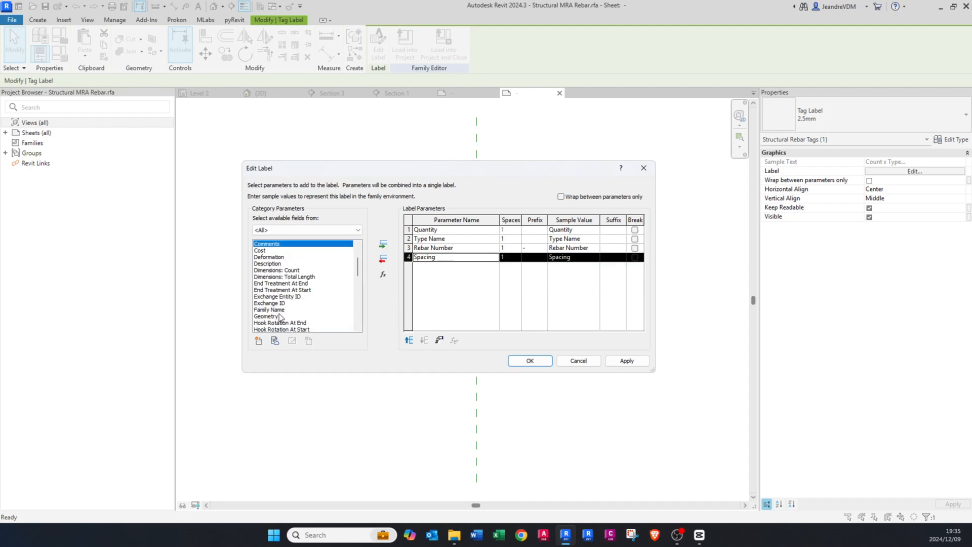
double_click(274, 245)
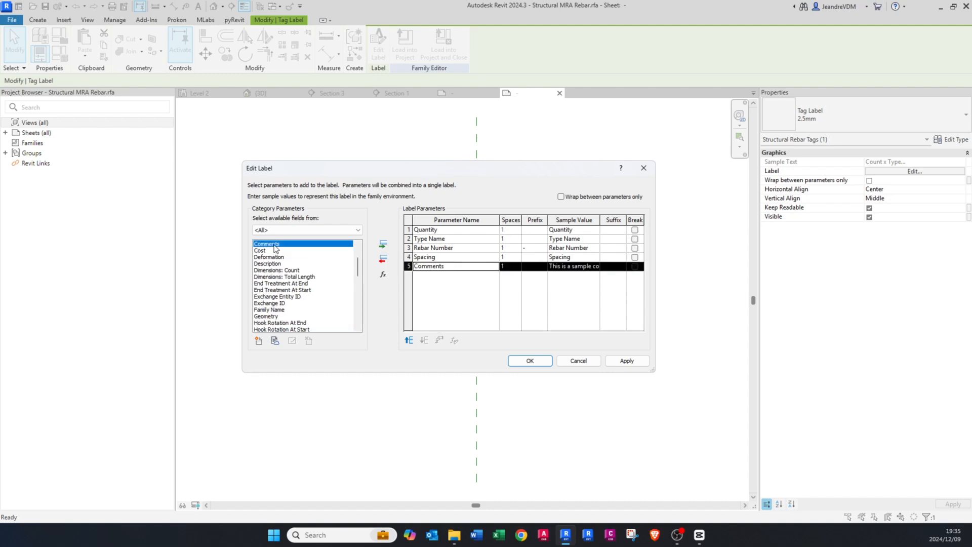
Step: Set a "-" prefix for the Spacing and Type Name parameters and accept the label changes
left_click(532, 256)
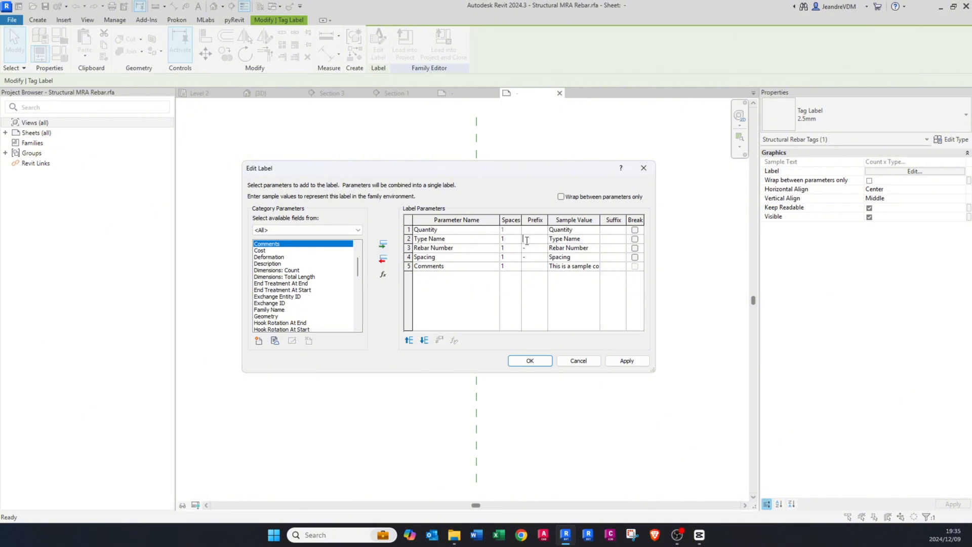
type("-")
key("Tab")
left_click(533, 359)
left_click(572, 401)
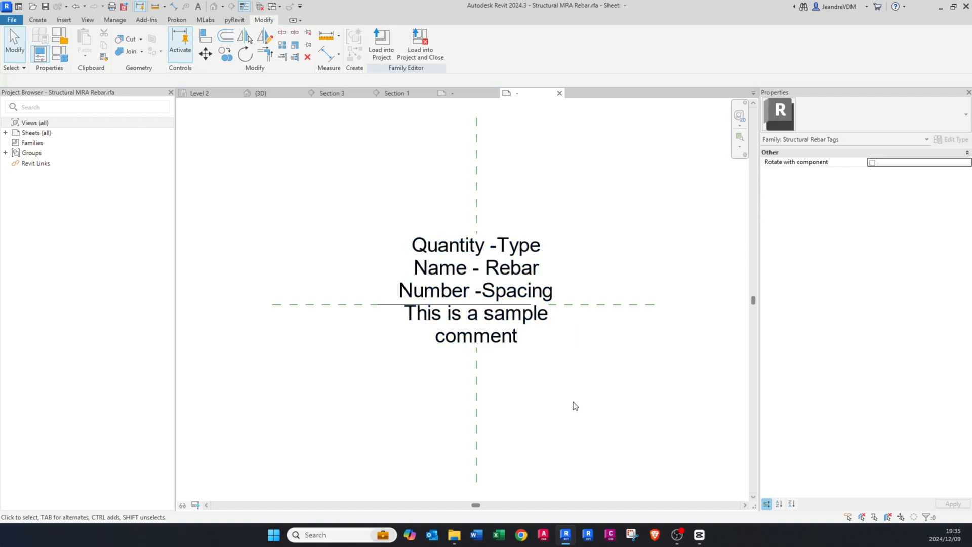
Step: Widen the tag label's text box so its parameters wrap onto fewer lines
left_click(506, 269)
middle_click_drag(505, 269, 423, 270)
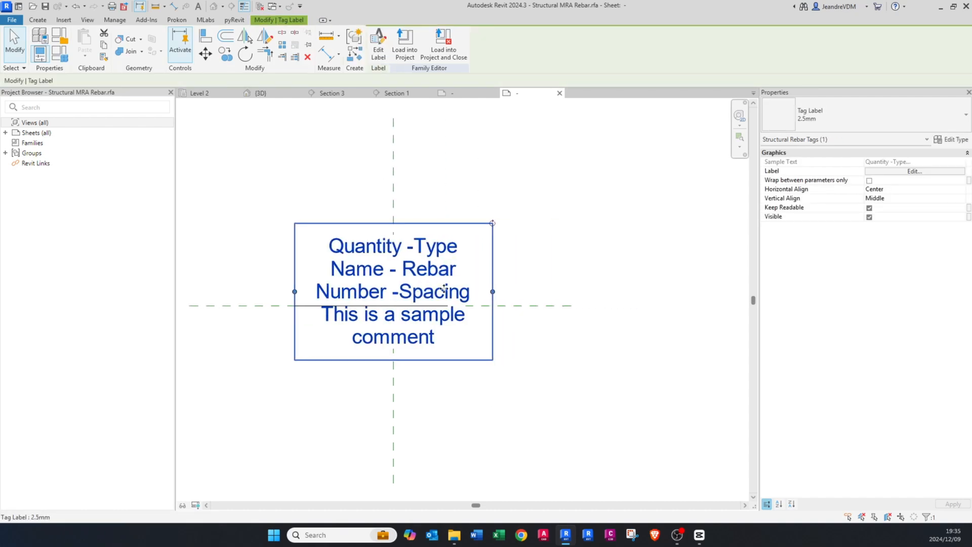
left_click_drag(493, 292, 554, 292)
key("Escape")
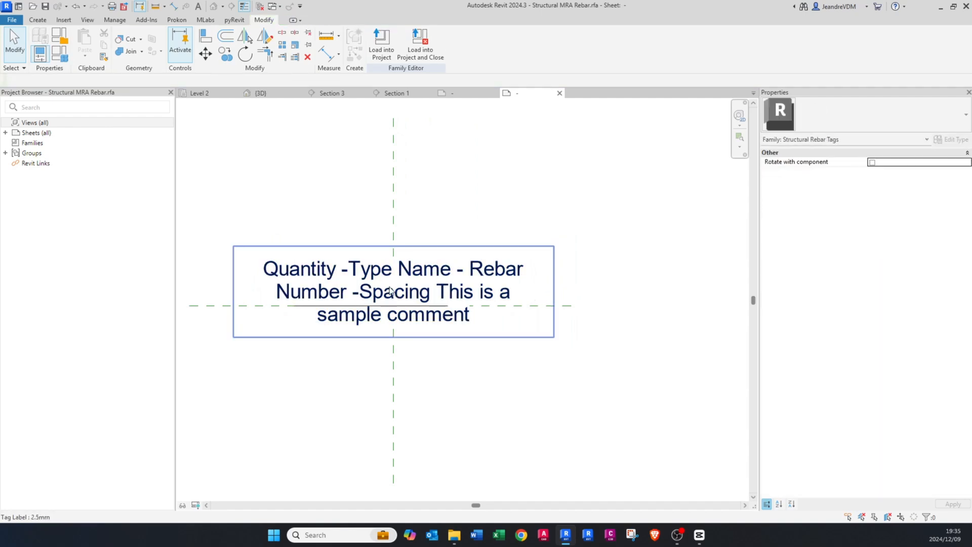
Step: Load the edited tag family into Project1, overwriting the existing version and its parameter values
left_click(382, 53)
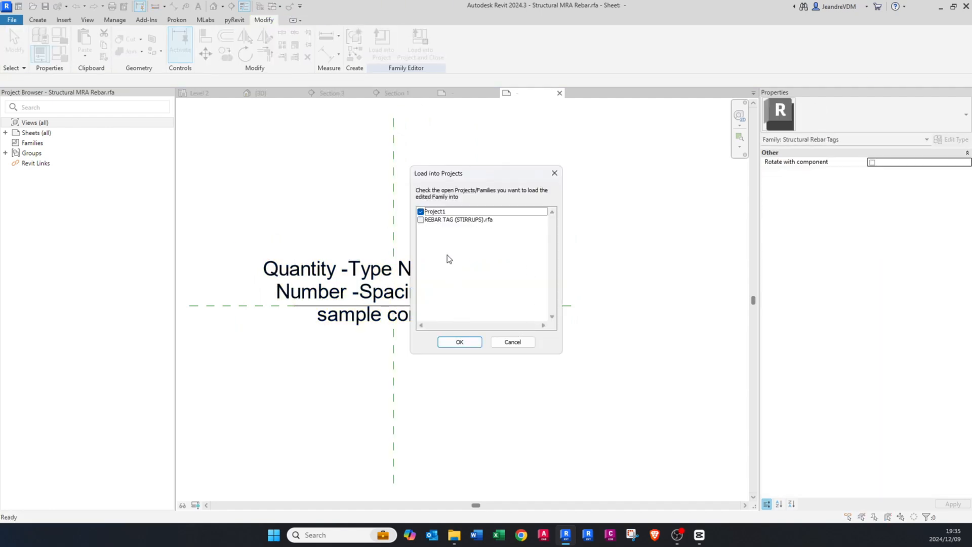
left_click(466, 342)
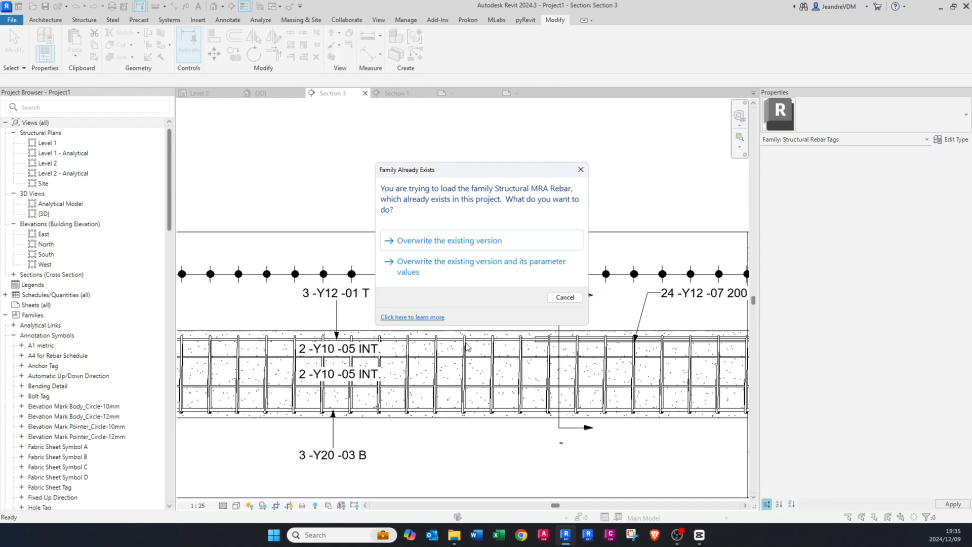
left_click(471, 272)
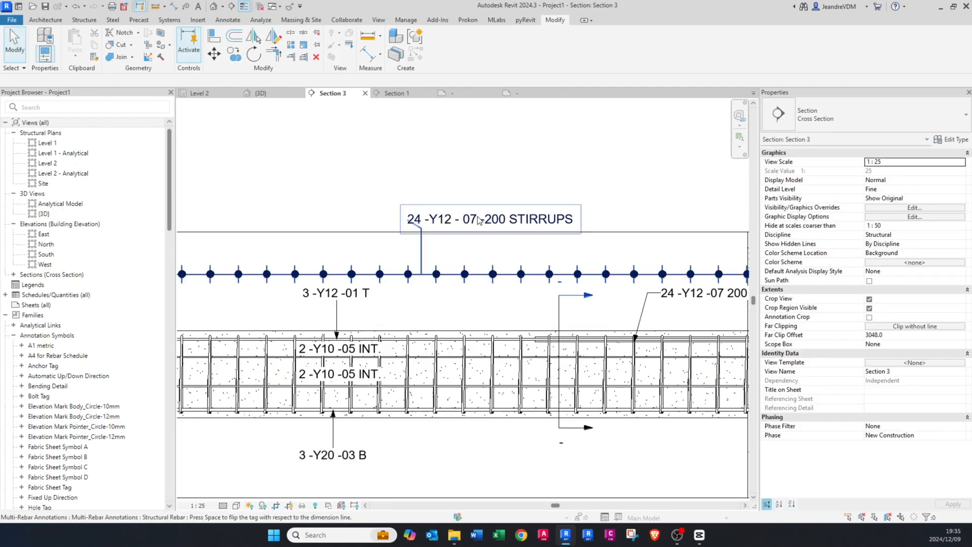
left_click(478, 226)
scroll(476, 232, "up", 2)
key("Escape")
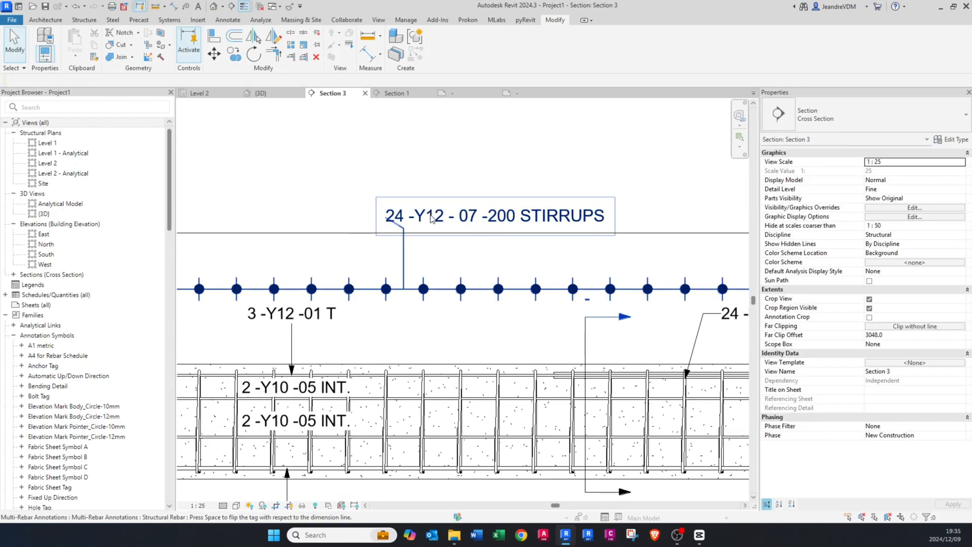
Step: Hide all bars of the first span's stirrup set in this section except one bar near mid-span
scroll(409, 256, "down", 3)
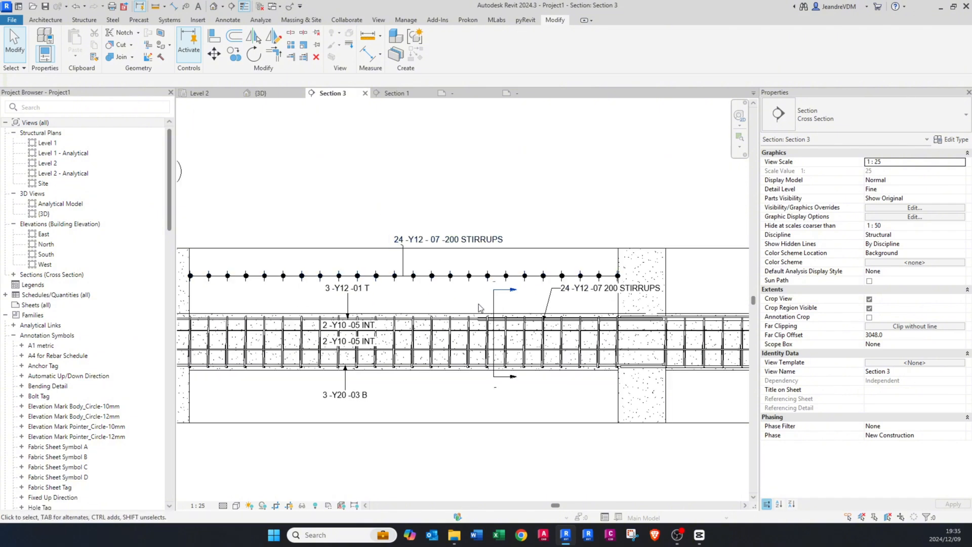
left_click(411, 276)
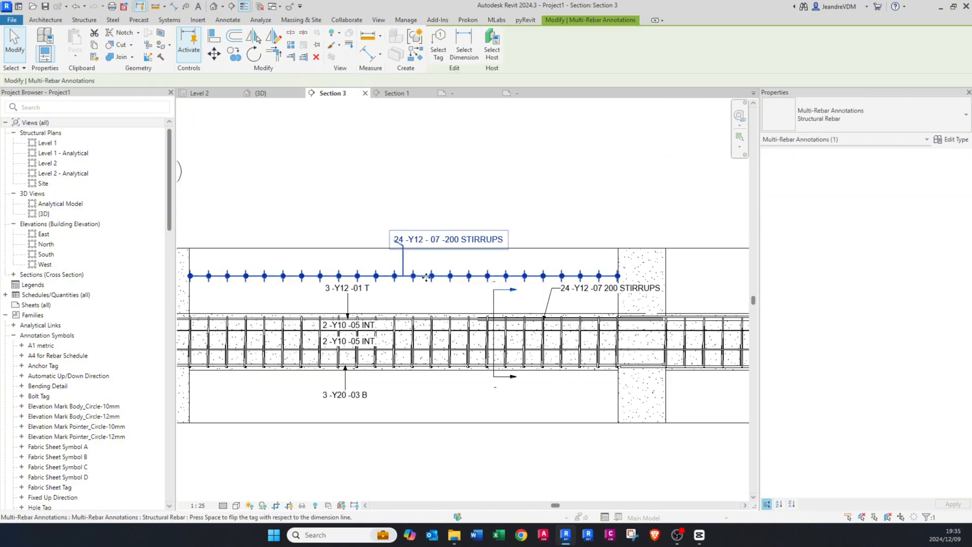
scroll(426, 277, "up", 1)
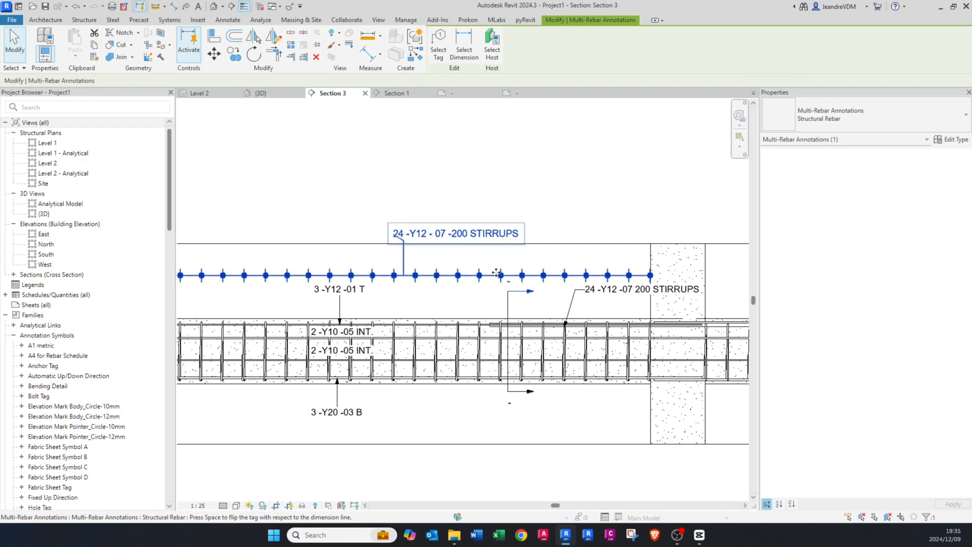
scroll(475, 292, "down", 1)
left_click(475, 292)
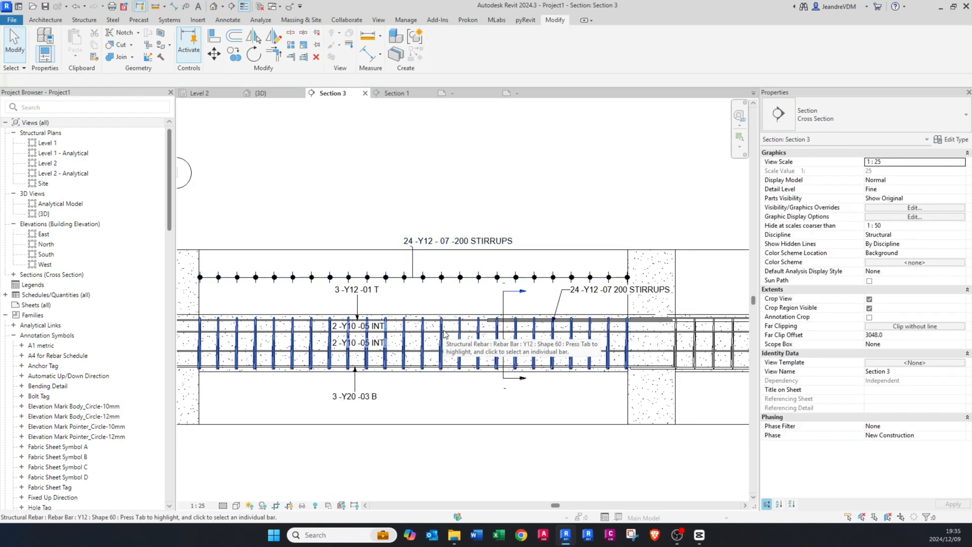
left_click(444, 332)
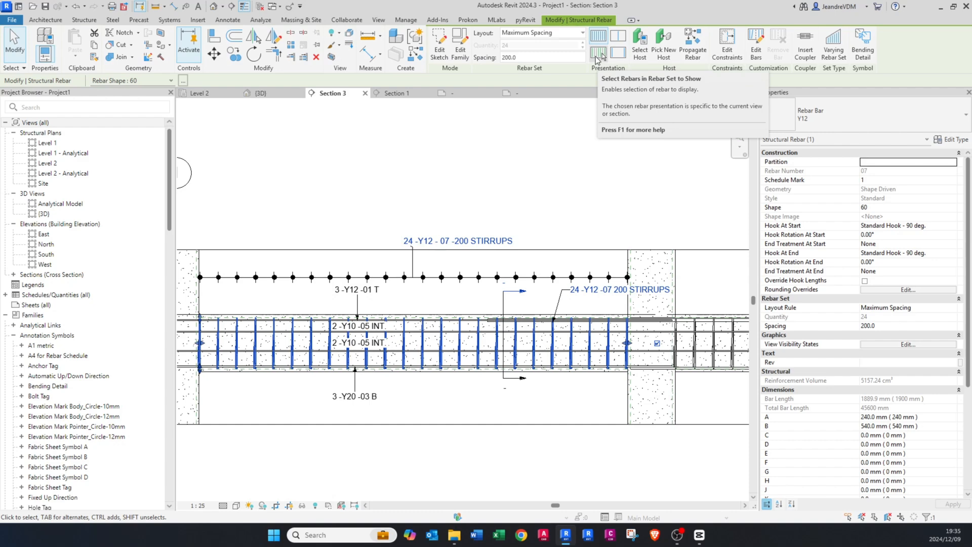
left_click(597, 56)
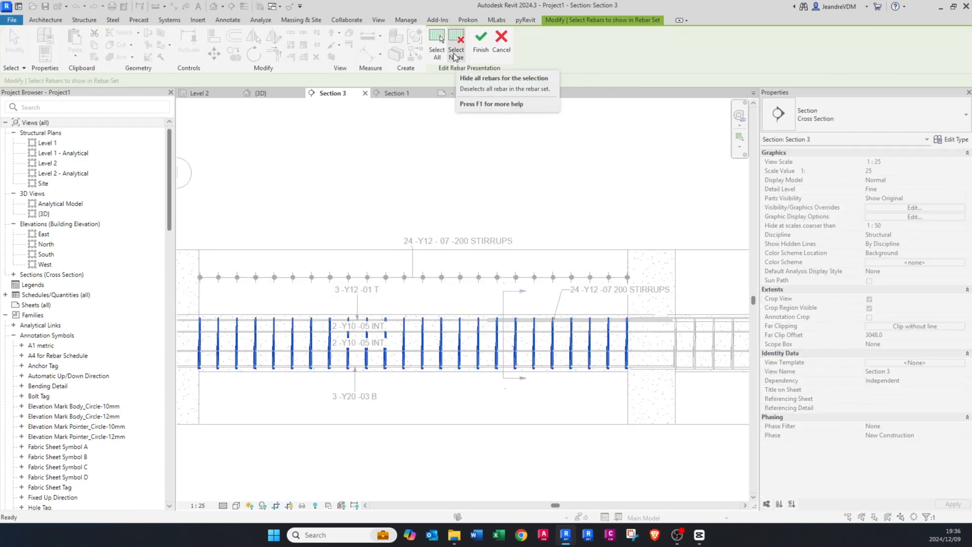
left_click(454, 54)
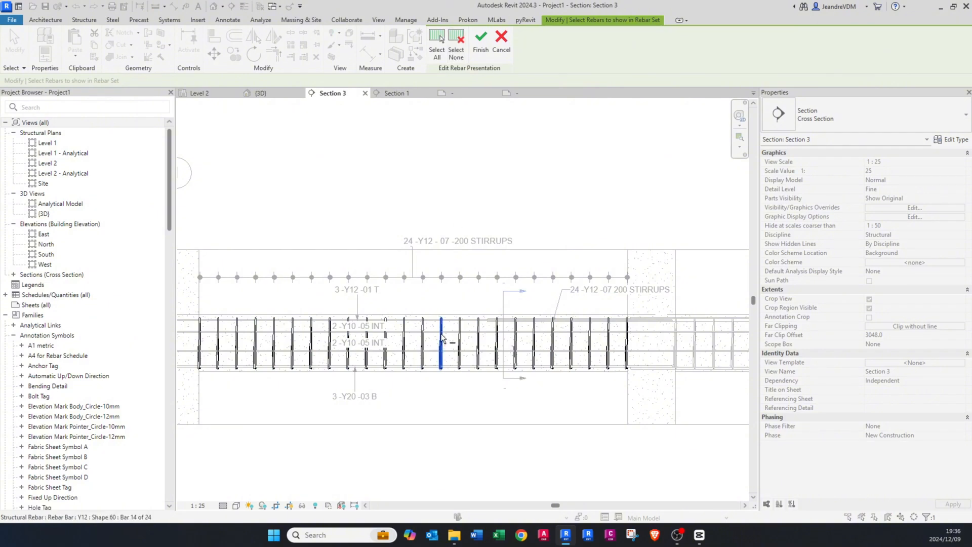
left_click(440, 317)
left_click(480, 43)
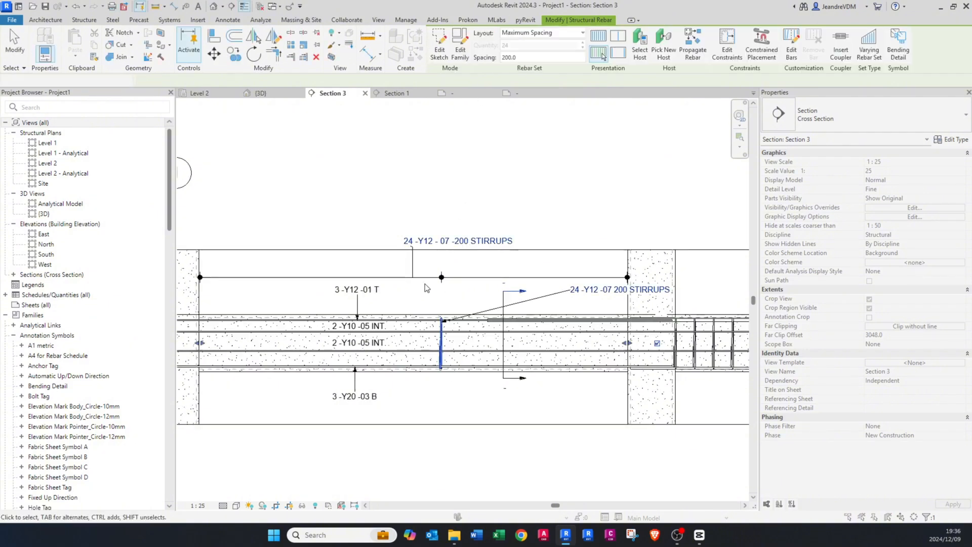
Step: Move the first span's multi-rebar annotation line down to just above the beam
left_click(466, 276)
left_click_drag(466, 277, 465, 310)
key("Escape")
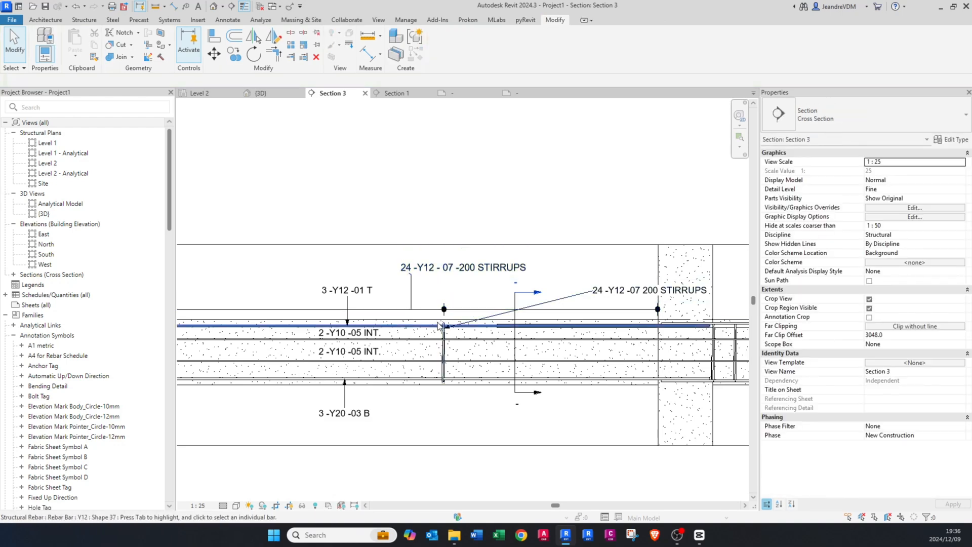
scroll(438, 319, "down", 1)
scroll(435, 325, "up", 1)
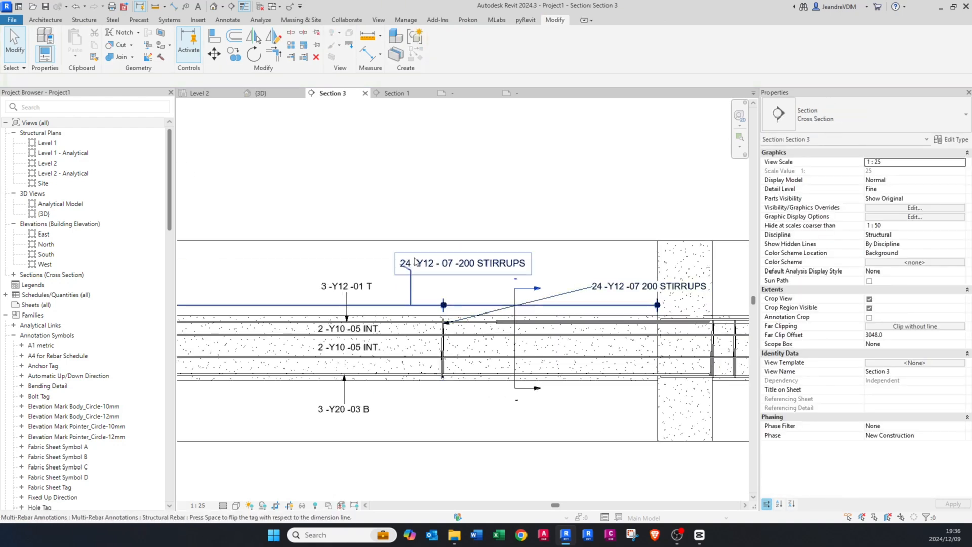
Step: Lower the first span's stirrup annotation text so it sits directly above its dimension line
left_click(439, 305)
key("Escape")
scroll(441, 320, "up", 2)
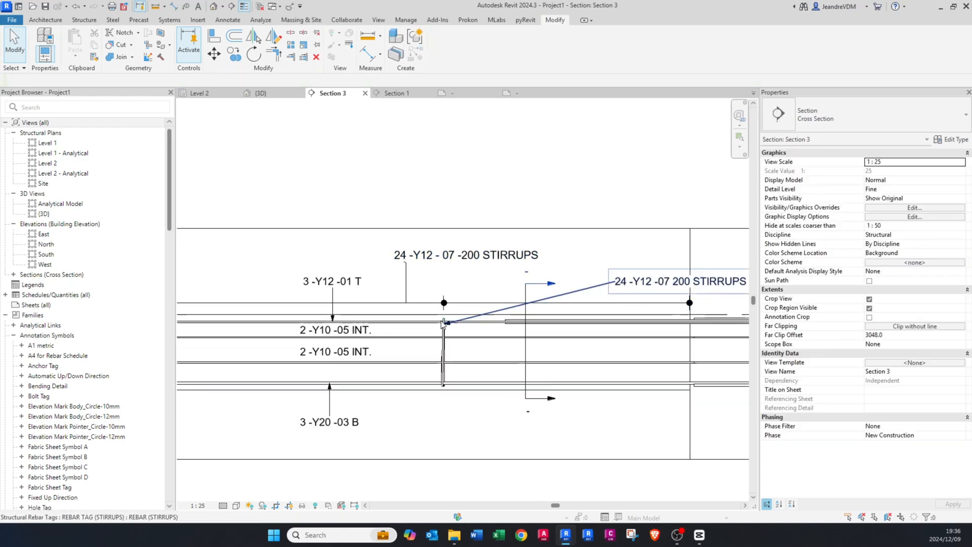
left_click(439, 246)
left_click_drag(439, 247, 403, 274)
key("Escape")
Step: Delete the redundant leader-style stirrup rebar tag from the first span
scroll(403, 275, "down", 2)
left_click(551, 282)
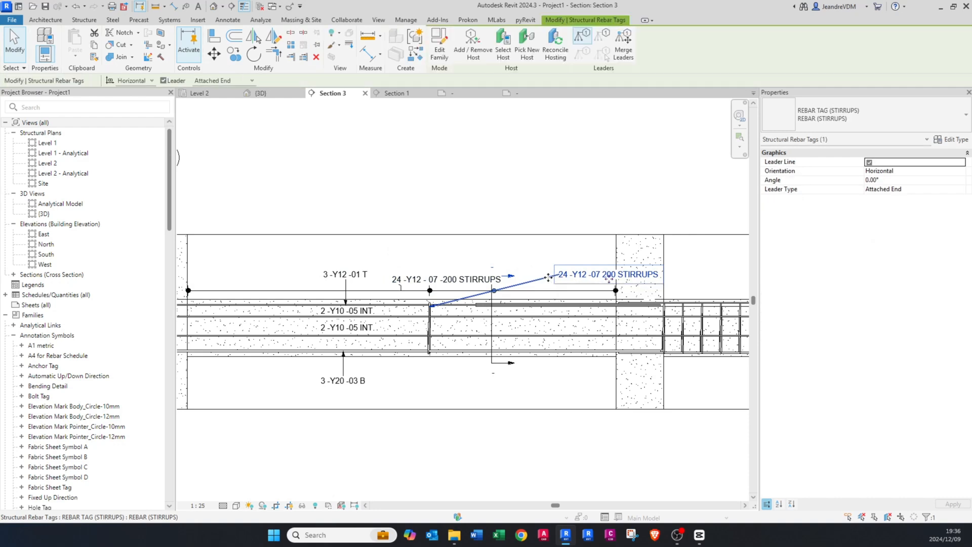
key("Delete")
Step: Create a matching aligned multi-rebar annotation for the second span's stirrup set, placing its line above the beam
left_click(432, 285)
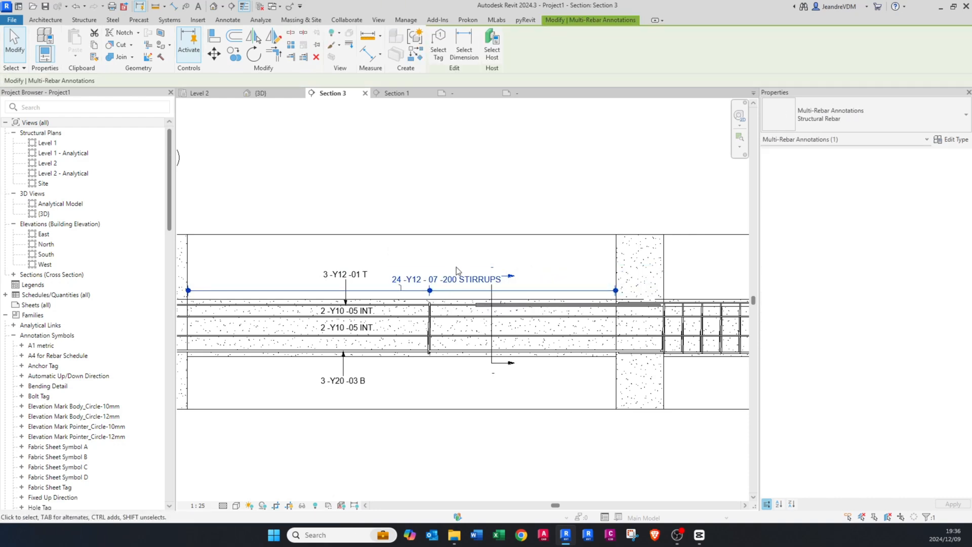
key("c")
key("s")
middle_click_drag(632, 310, 328, 319)
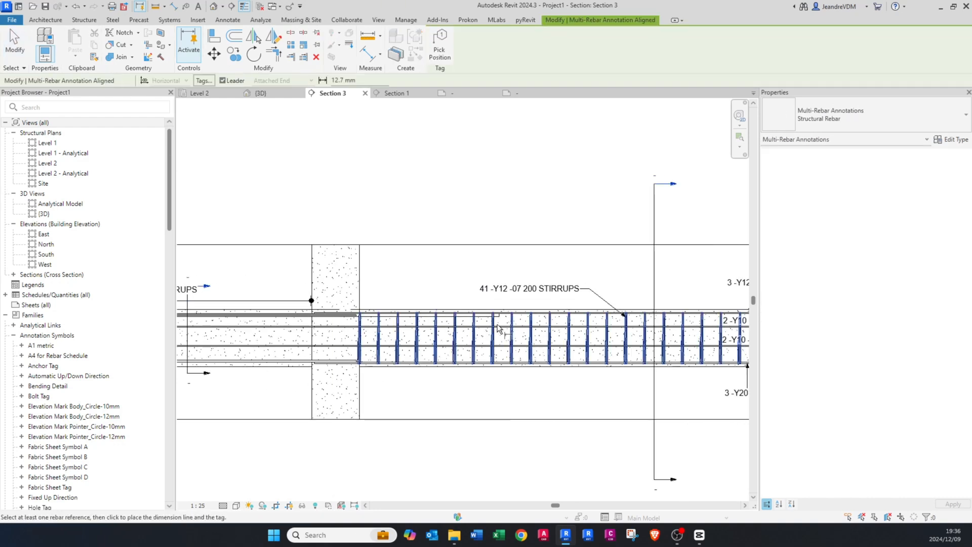
left_click(496, 326)
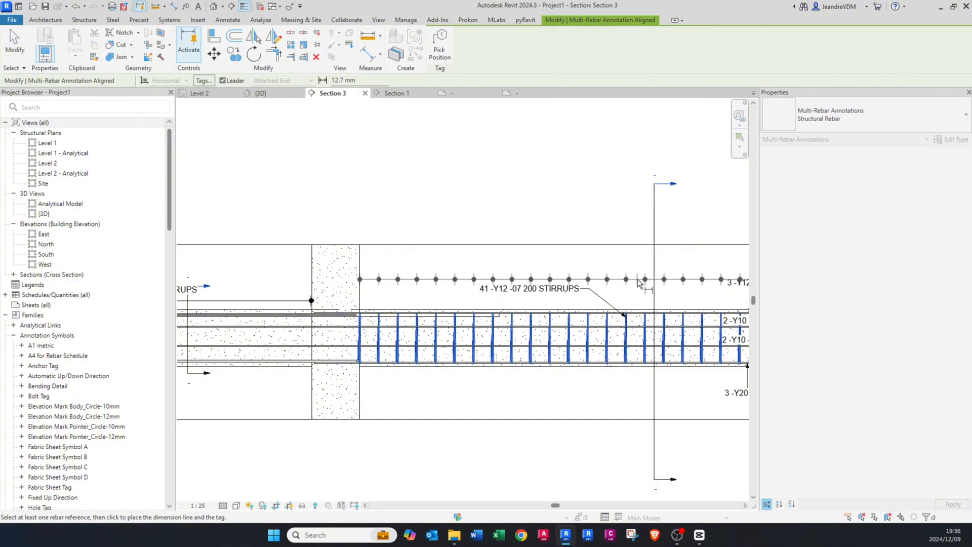
left_click(620, 279)
Step: Delete the redundant leader-style stirrup rebar tag from the second span
left_click(609, 304)
middle_click_drag(589, 304, 478, 304)
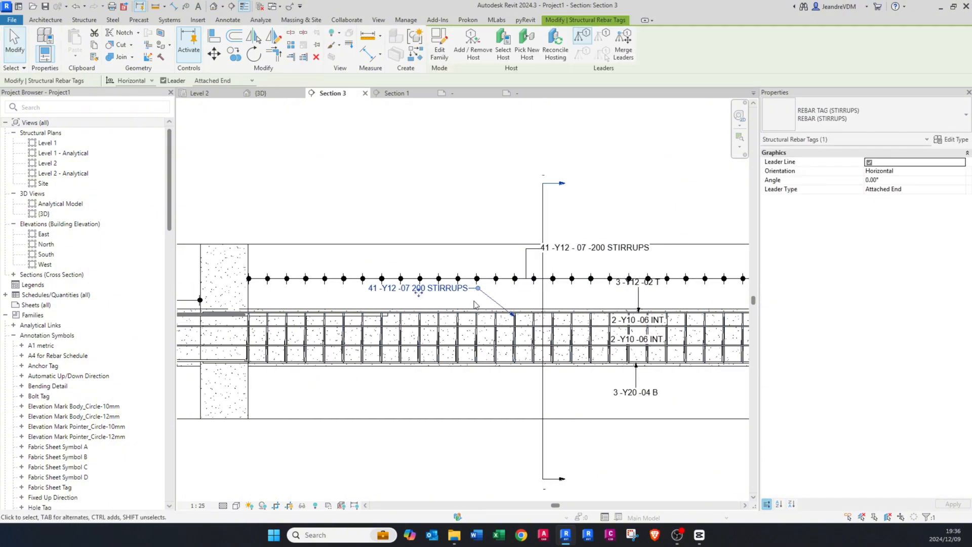
key("Delete")
Step: Set the second span's stirrup set to show only its middle rebar in this view
middle_click_drag(572, 283, 438, 297)
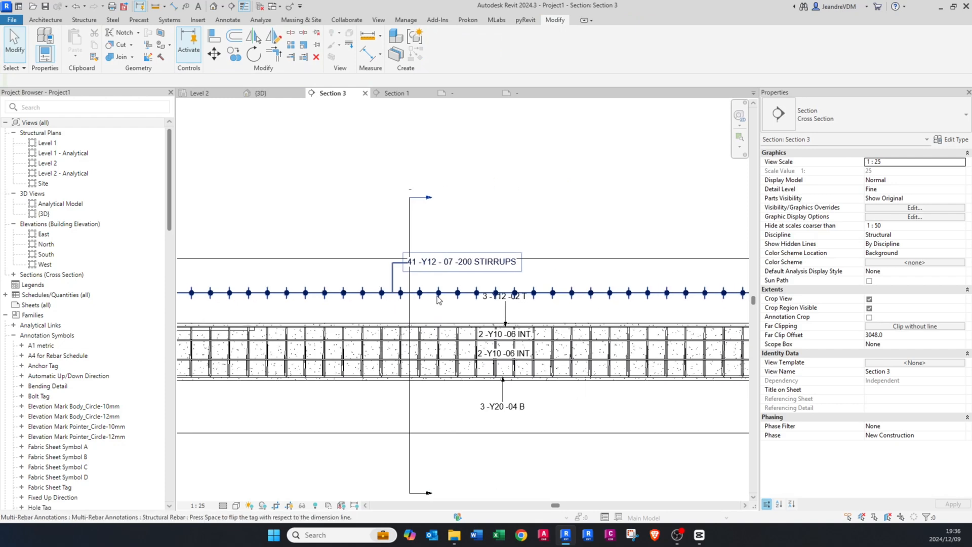
scroll(435, 300, "up", 1)
left_click(435, 299)
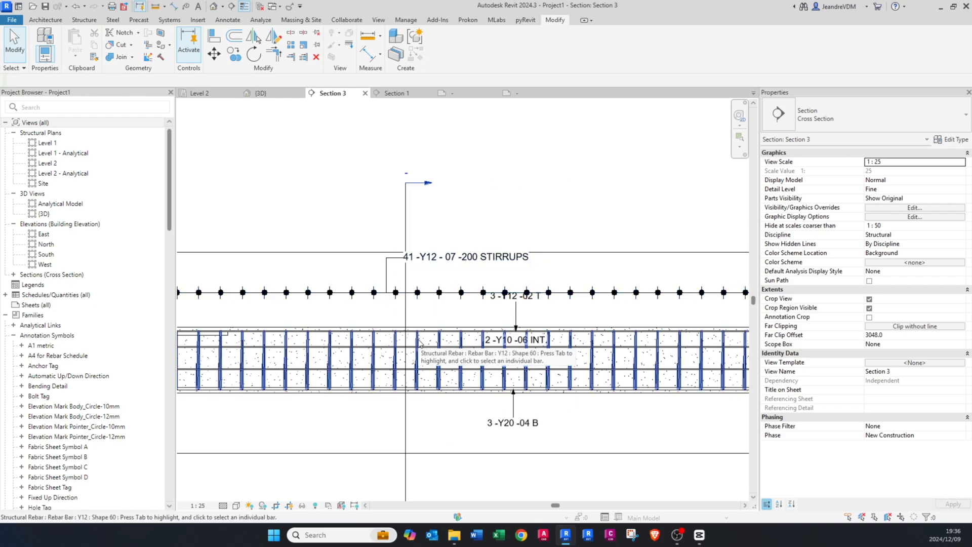
left_click(420, 342)
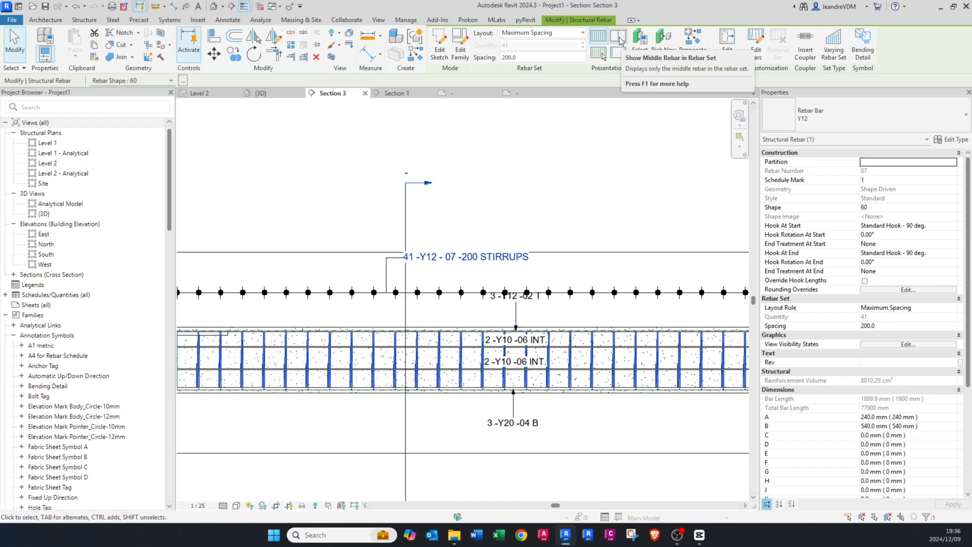
left_click(618, 37)
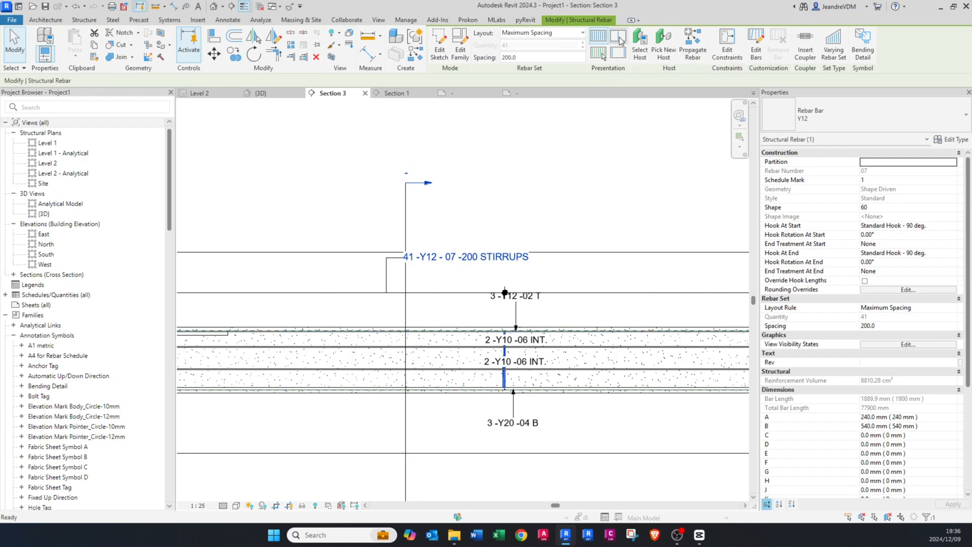
key("Escape")
Step: Move the second span's multi-rebar annotation down to just above the beam
left_click(564, 294)
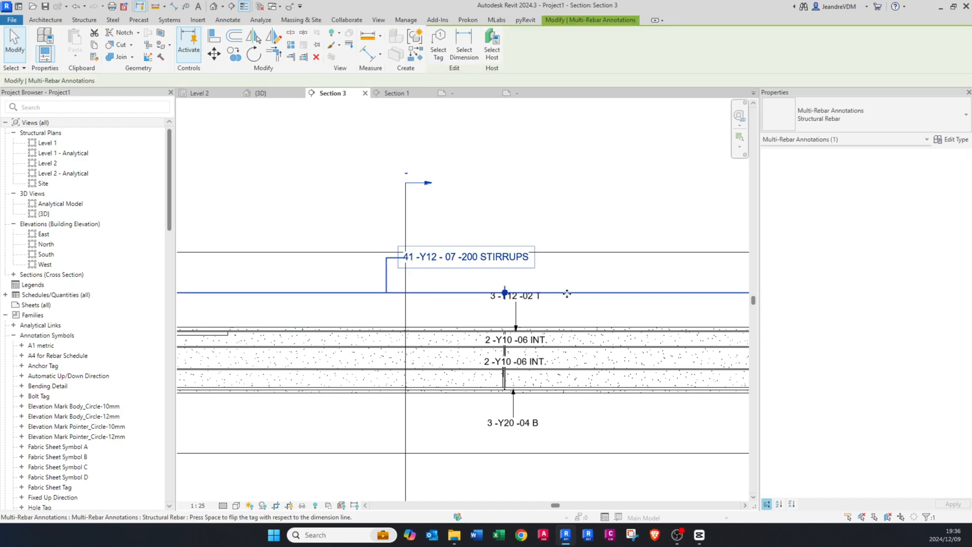
left_click_drag(564, 294, 562, 318)
key("Escape")
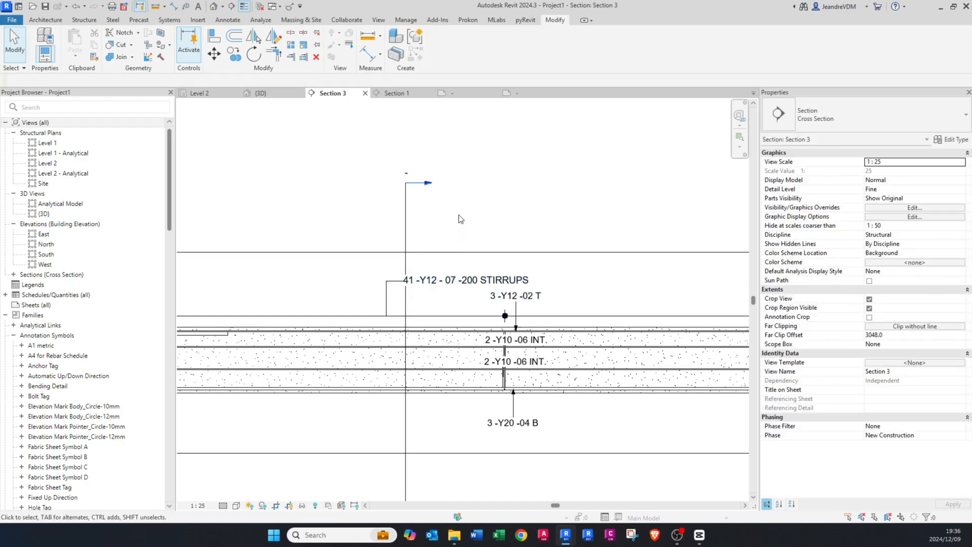
Step: Shift the second span's four longitudinal rebar tags sideways, clear of the middle stirrup and its annotation
left_click_drag(457, 210, 579, 451)
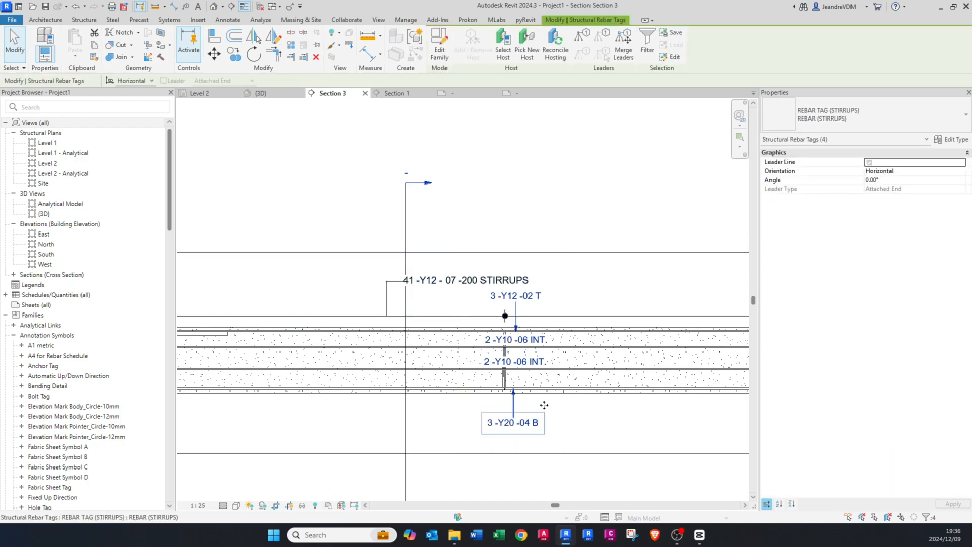
left_click_drag(544, 405, 623, 415)
key("Escape")
left_click(623, 427)
left_click(612, 296)
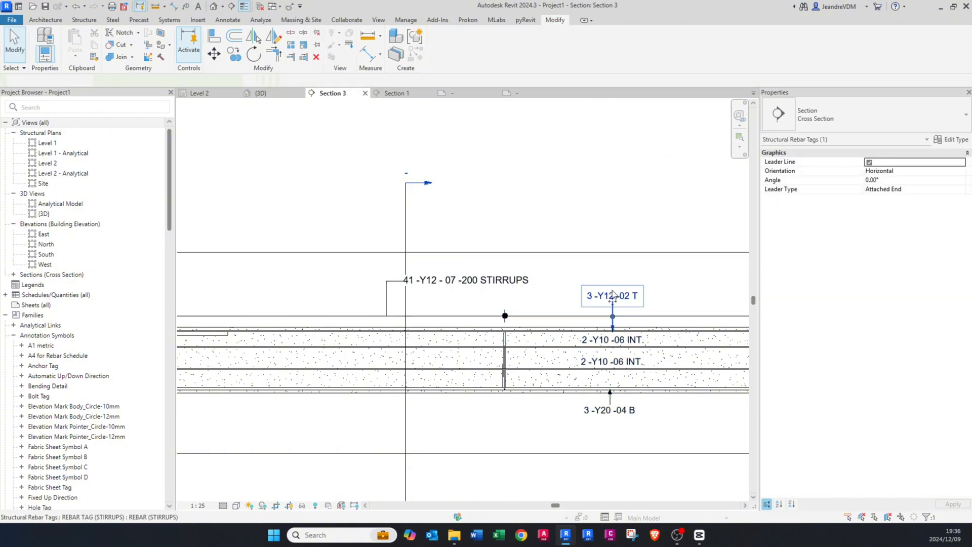
key("Escape")
Step: Change the bar type of both spans' stirrup sets to R10
scroll(513, 316, "down", 3)
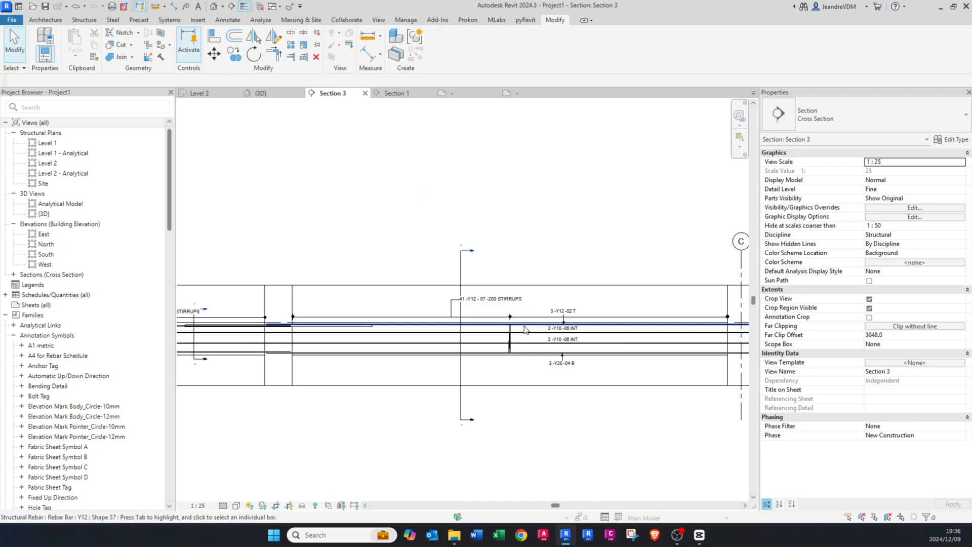
middle_click(572, 338)
middle_click(572, 338)
scroll(368, 301, "up", 2)
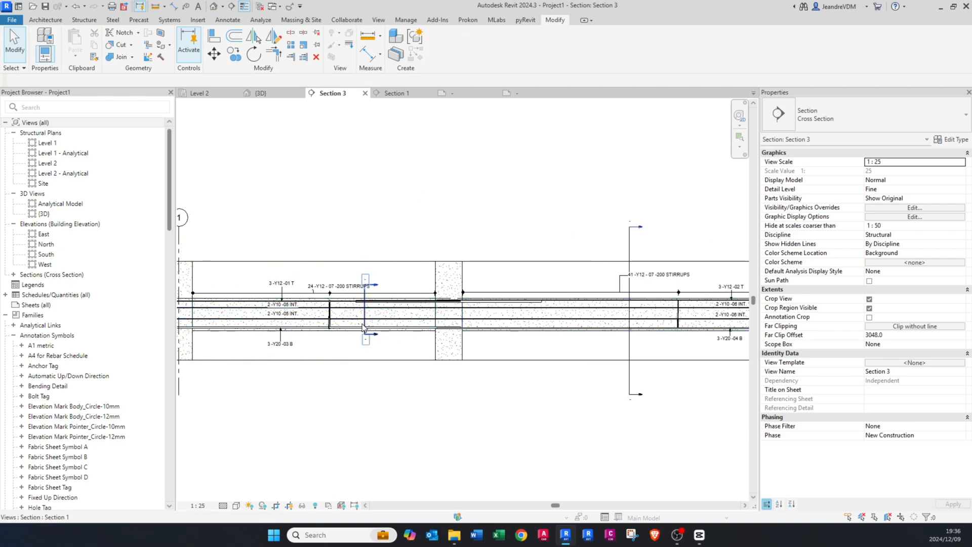
scroll(367, 328, "up", 3)
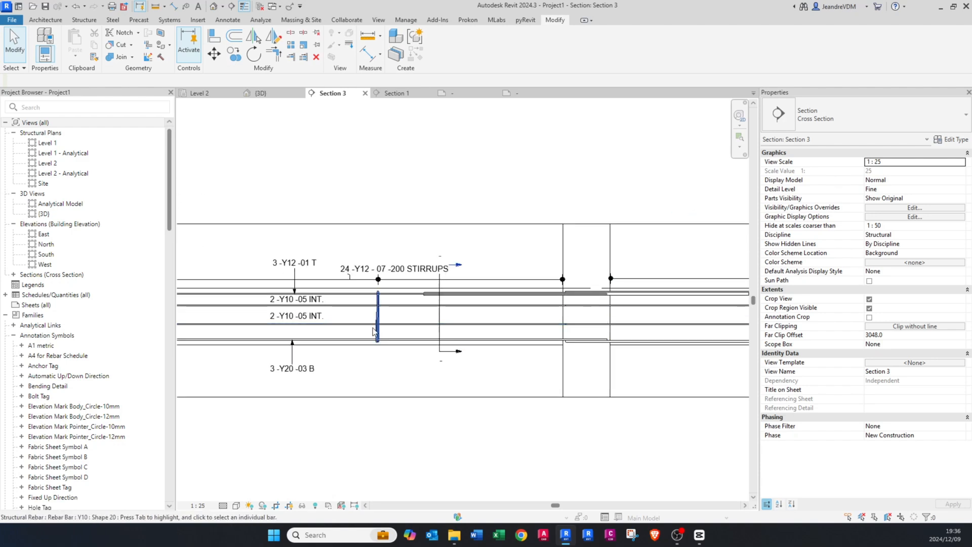
left_click(378, 316)
scroll(329, 317, "down", 2)
middle_click_drag(641, 297, 362, 297)
scroll(482, 313, "up", 2)
left_click(482, 313, "ctrl")
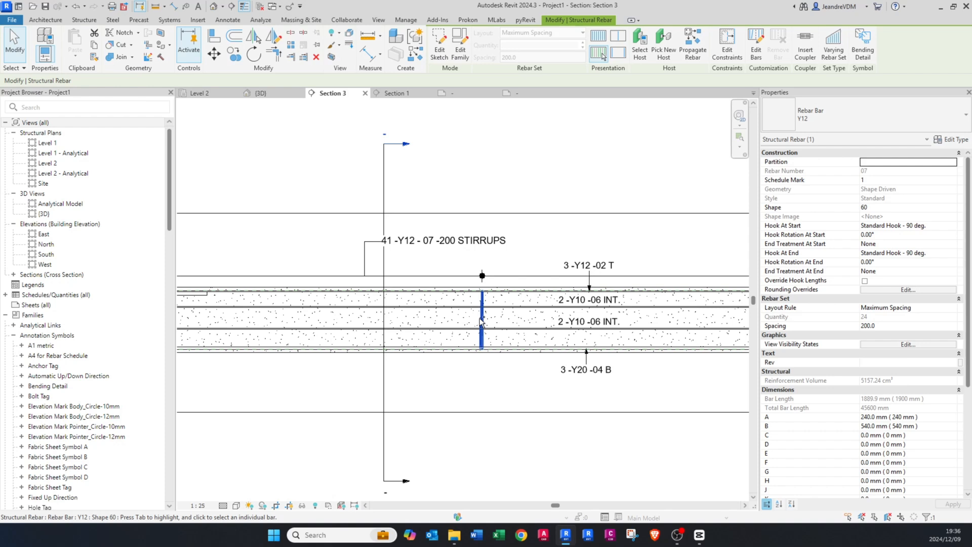
left_click(866, 124)
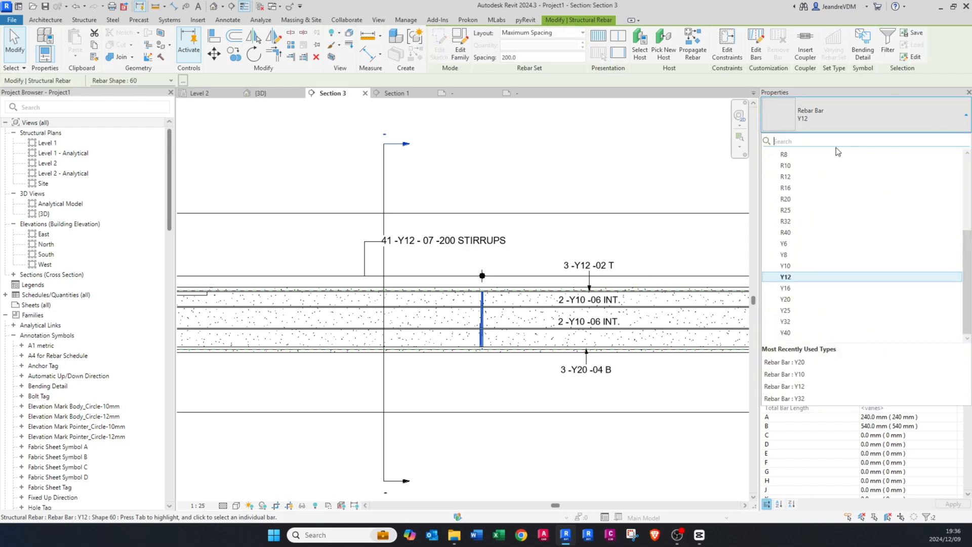
left_click(788, 166)
left_click(514, 244)
scroll(516, 304, "down", 4)
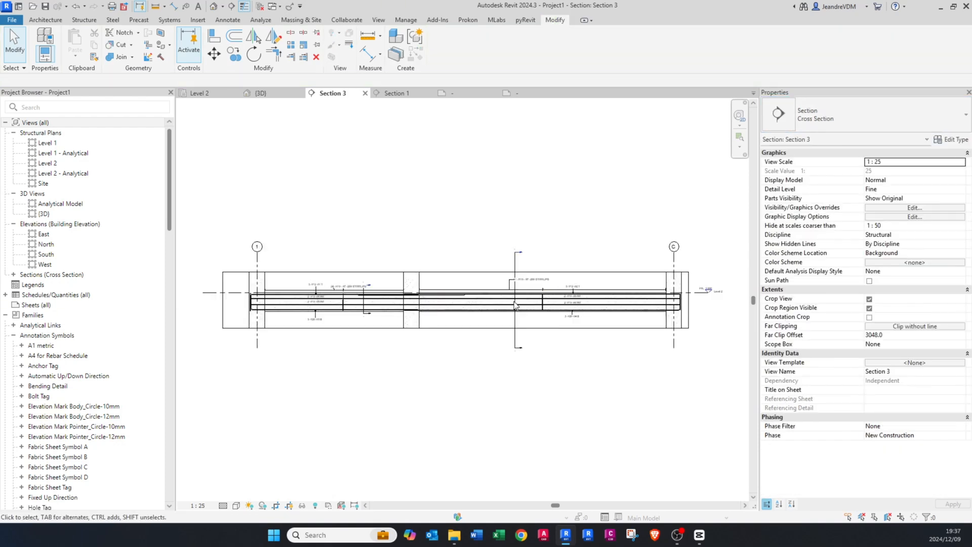
scroll(515, 304, "up", 5)
scroll(556, 258, "down", 5)
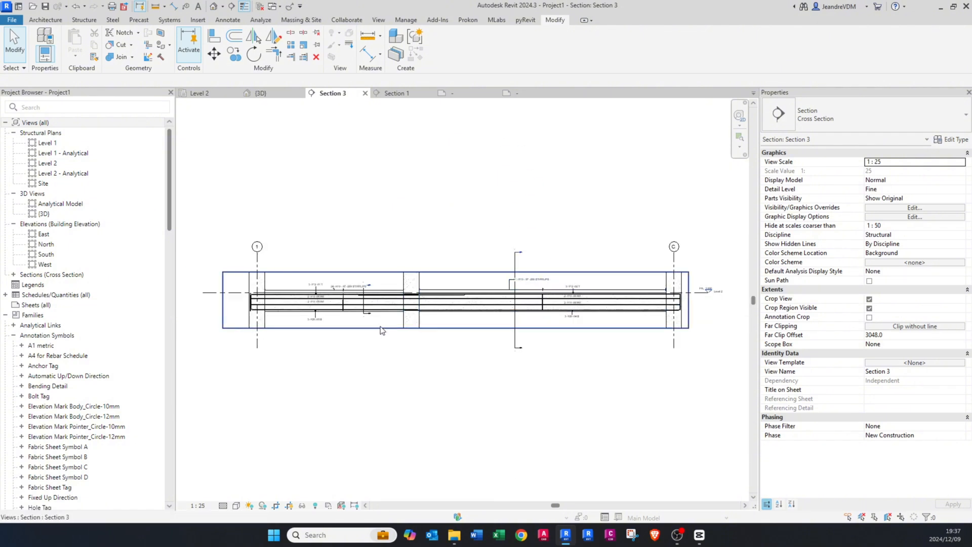
scroll(399, 318, "up", 2)
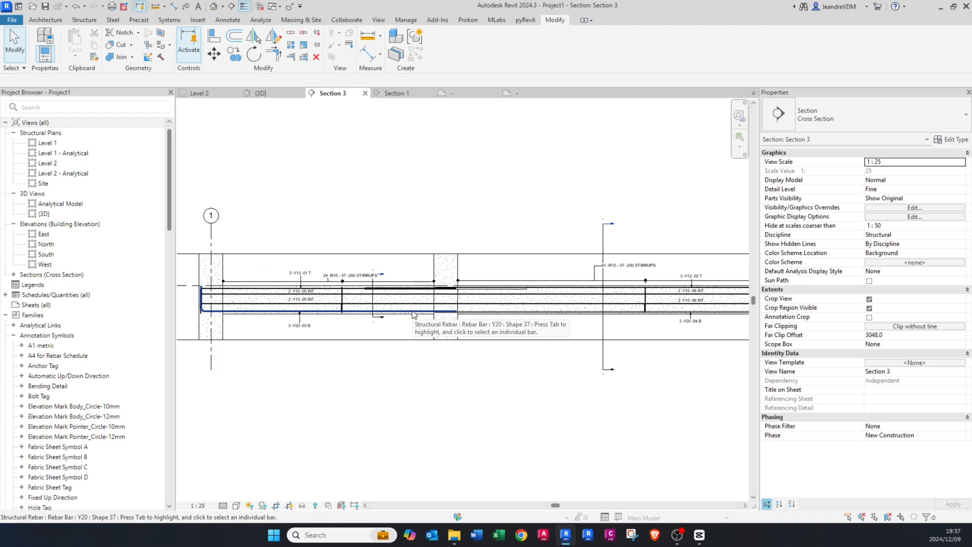
Step: Create a new rule-based view filter named Y12 from the visibility/graphic overrides of Section 3
key("v")
key("v")
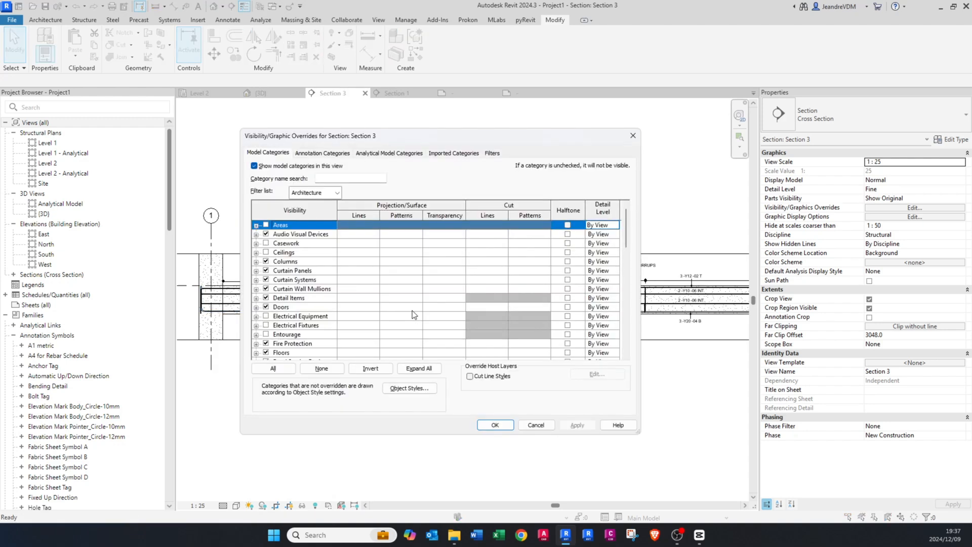
left_click(493, 155)
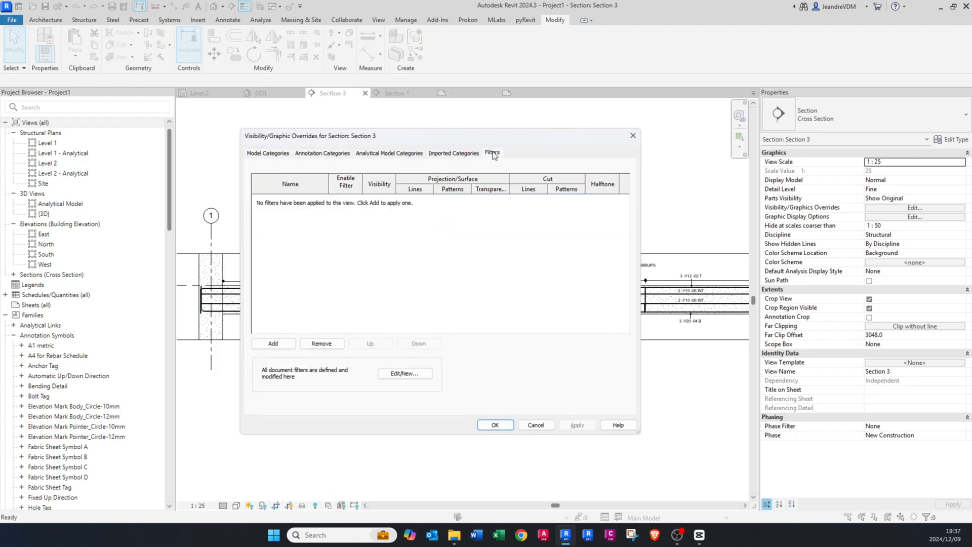
left_click(274, 344)
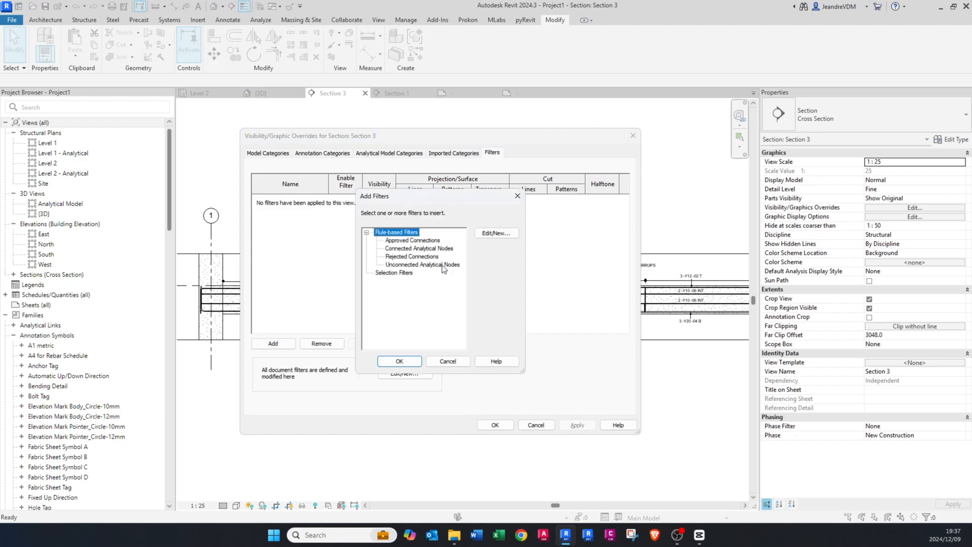
left_click(484, 235)
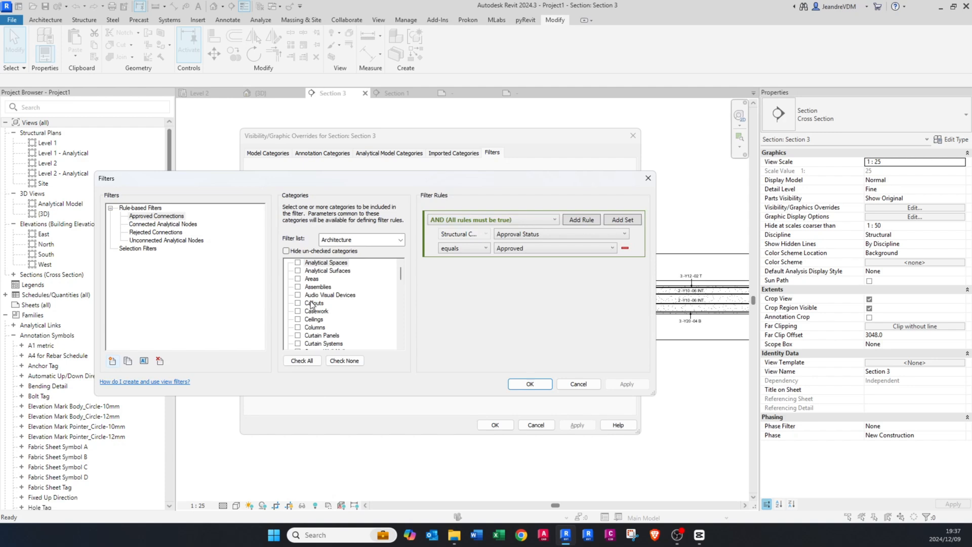
left_click(113, 361)
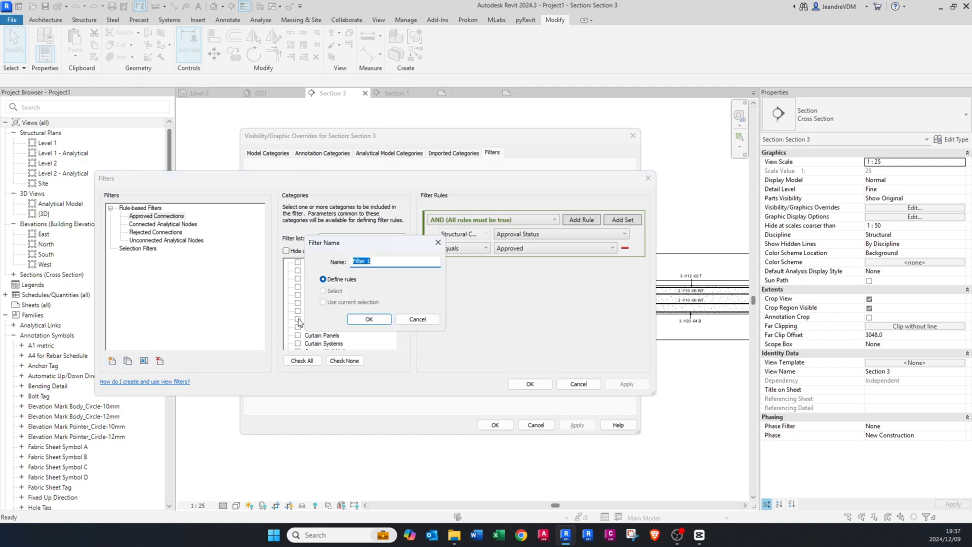
type("Y12")
left_click(369, 318)
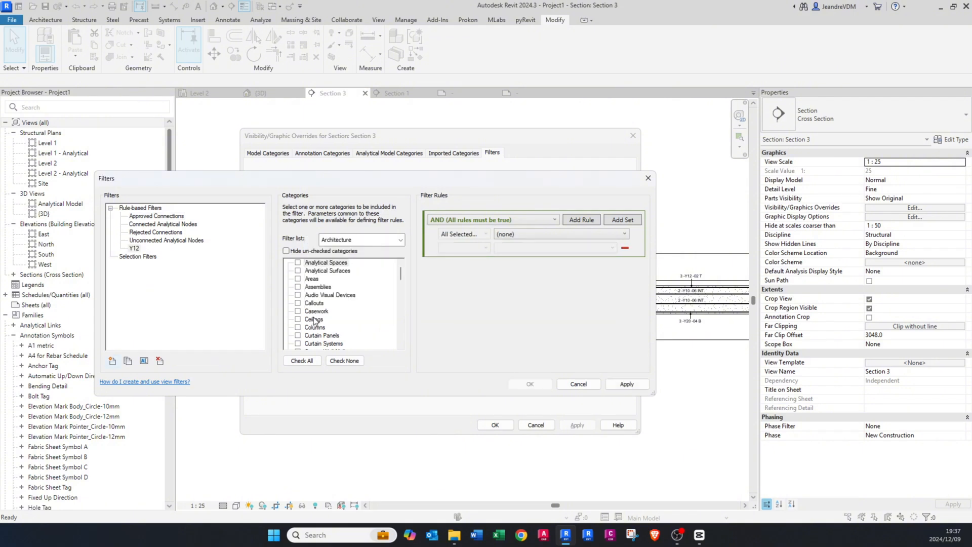
Step: Limit the category list to the Structure discipline and include only Structural Rebar in the Y12 filter
left_click(314, 320)
type("st")
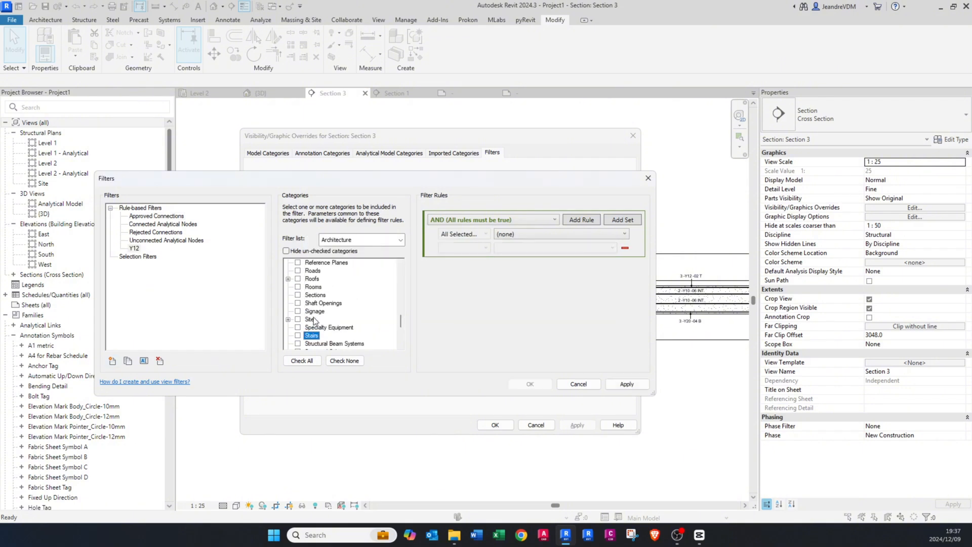
left_click(399, 240)
left_click(323, 259)
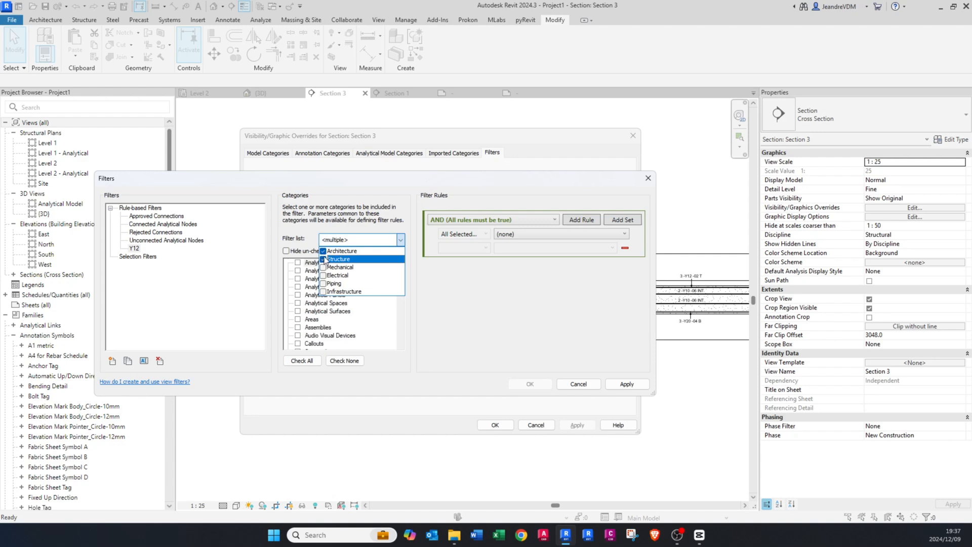
left_click(323, 251)
left_click(329, 314)
scroll(329, 315, "down", 3)
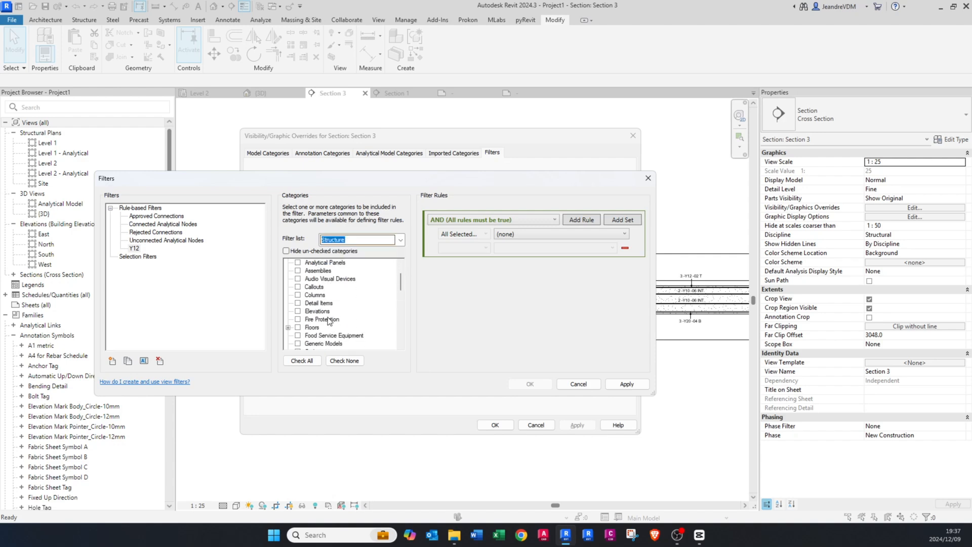
scroll(327, 317, "down", 10)
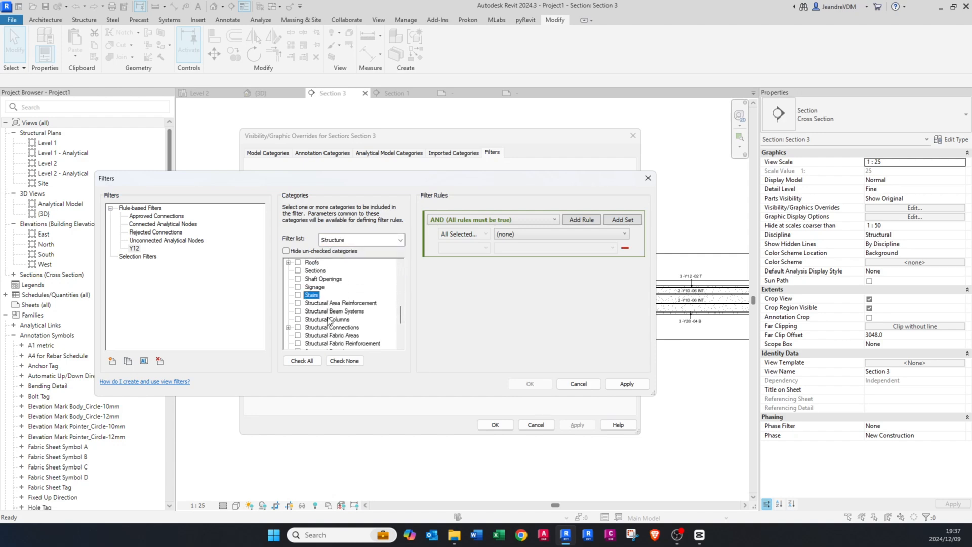
scroll(326, 322, "down", 1)
scroll(311, 326, "down", 7)
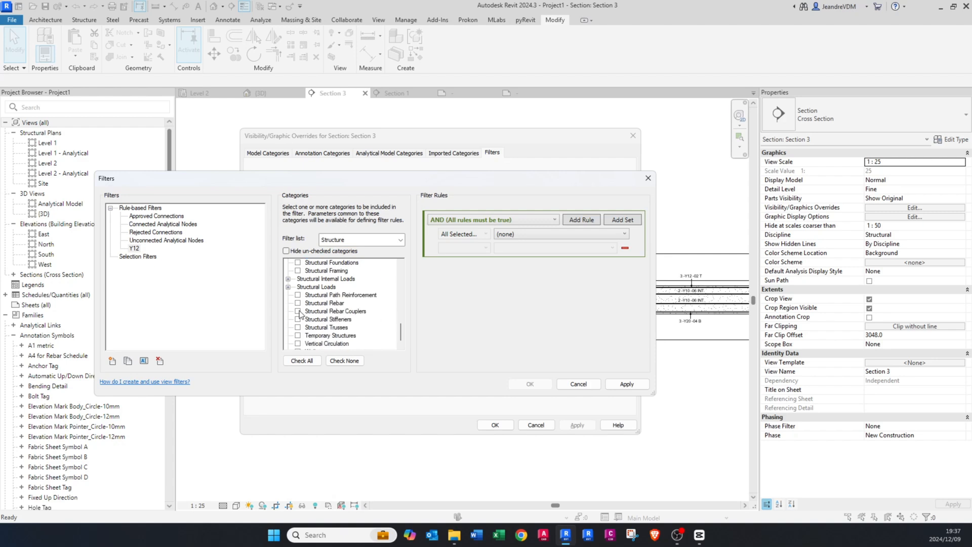
left_click(298, 303)
Step: Set the Y12 filter's rule to compare the Type Name parameter using the equals operator
left_click(524, 236)
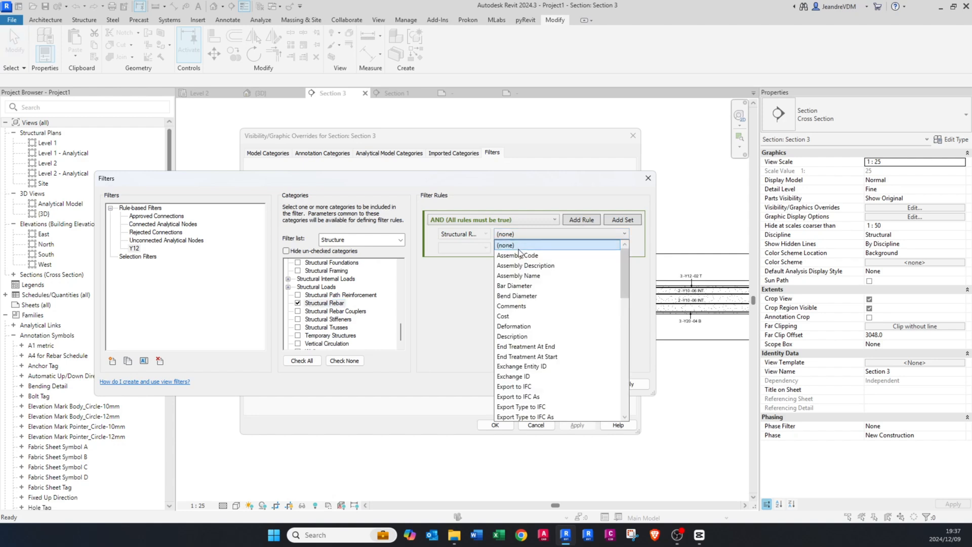
scroll(526, 329, "down", 6)
left_click(528, 376)
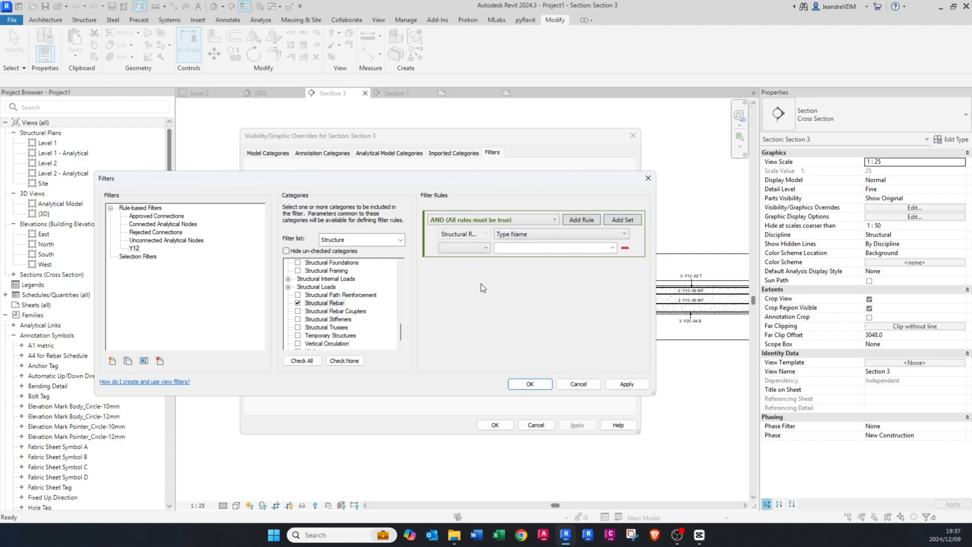
left_click(465, 248)
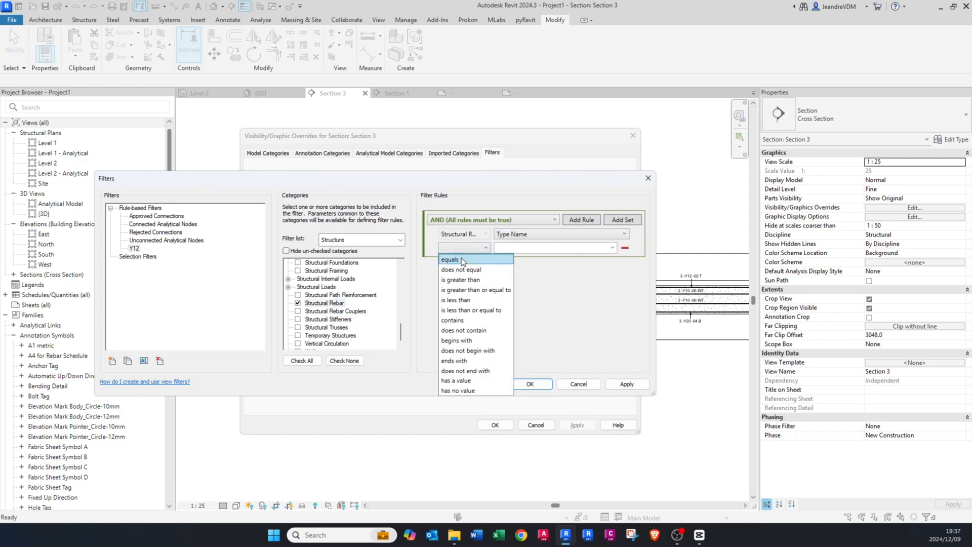
left_click(461, 258)
Step: Set the Type Name rule's value to Y12 and apply the filter definition
left_click(612, 248)
scroll(524, 347, "down", 5)
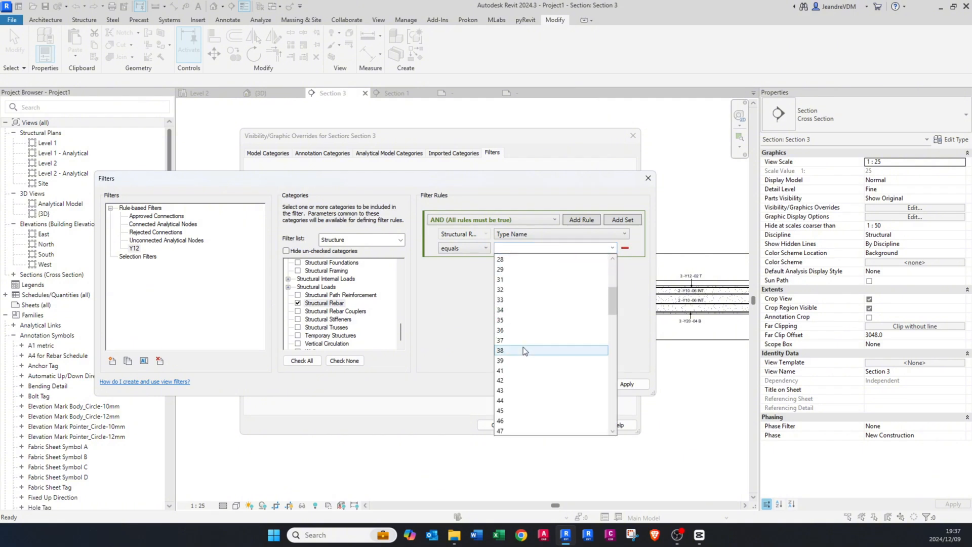
scroll(524, 344, "down", 2)
scroll(524, 340, "up", 20)
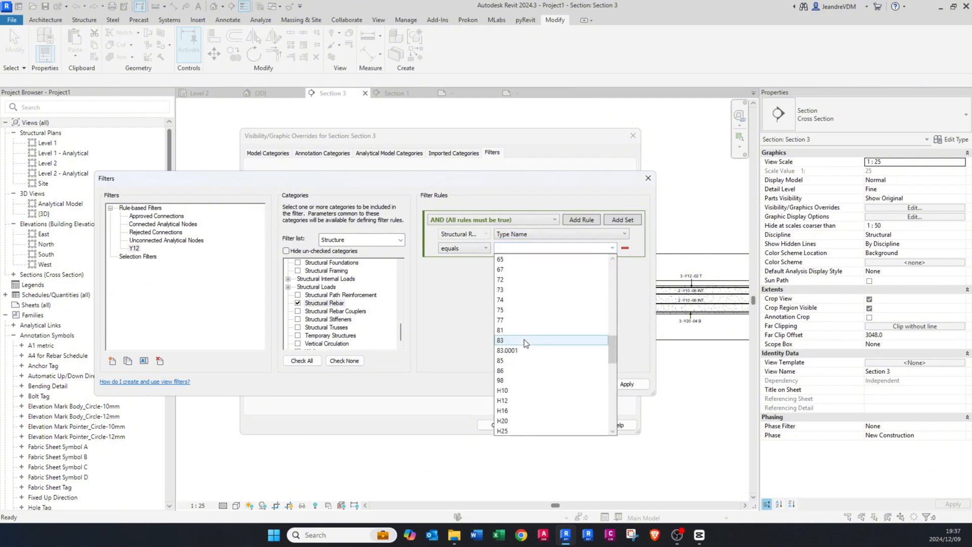
scroll(524, 336, "down", 15)
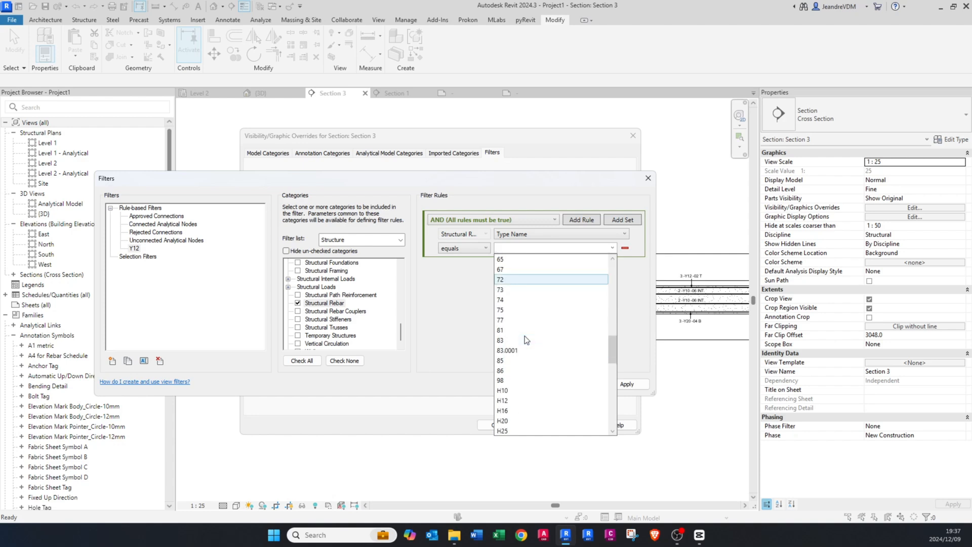
left_click(521, 232)
left_click(521, 232)
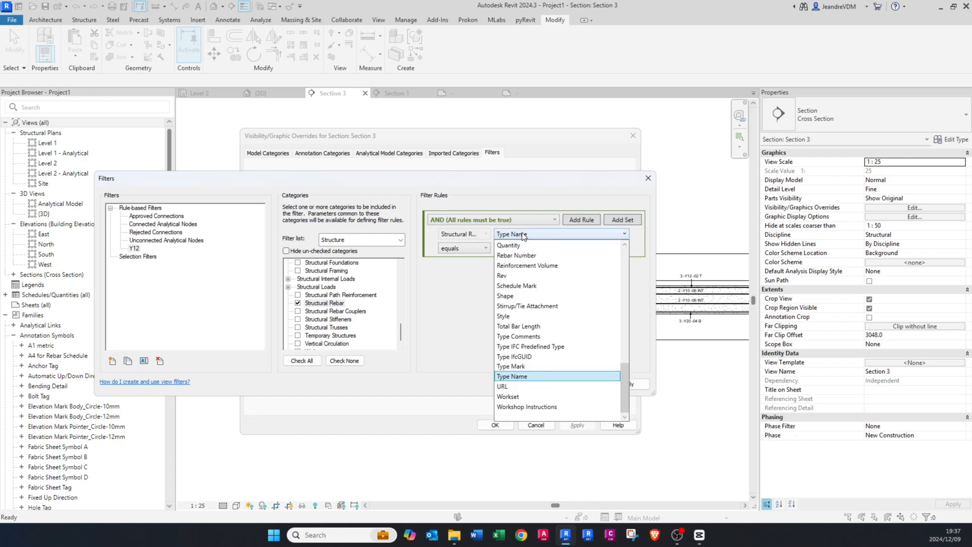
left_click(522, 234)
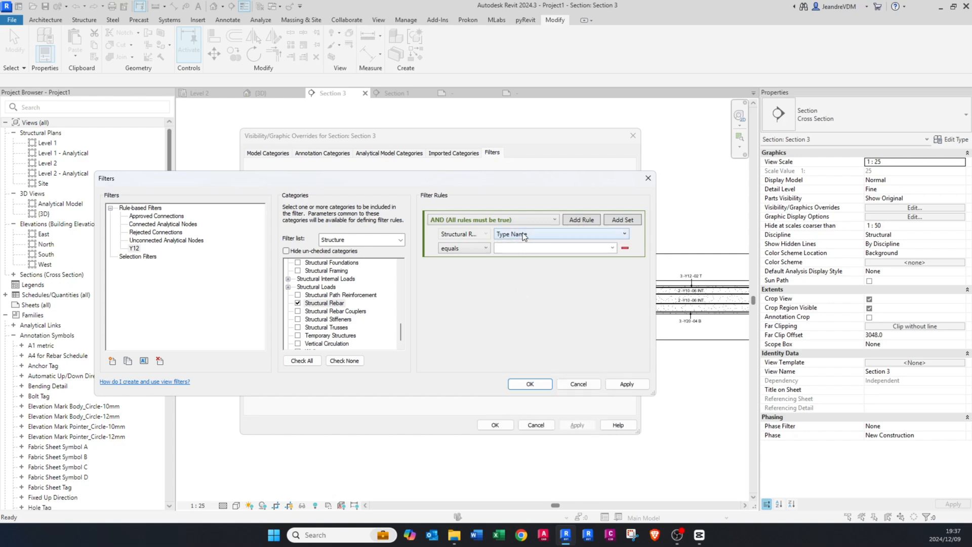
left_click(612, 248)
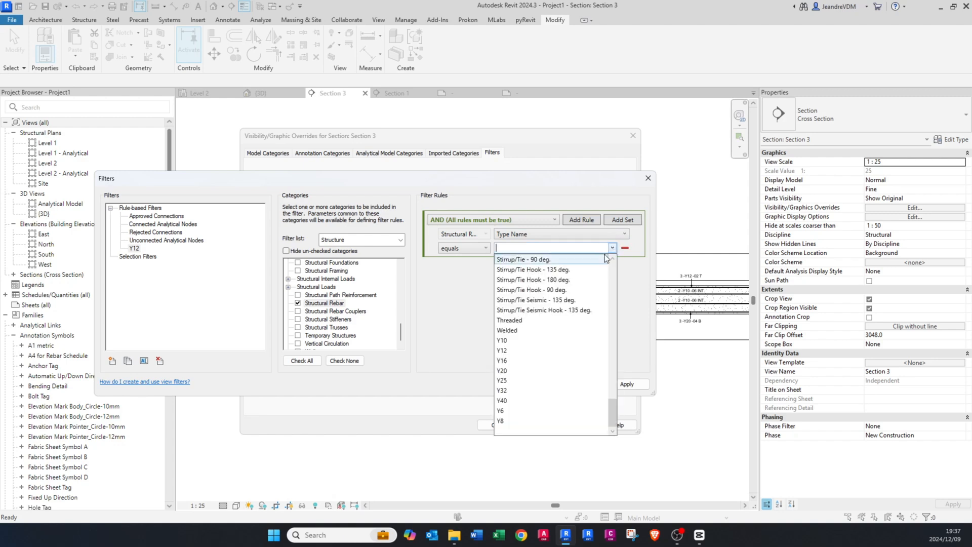
left_click(510, 351)
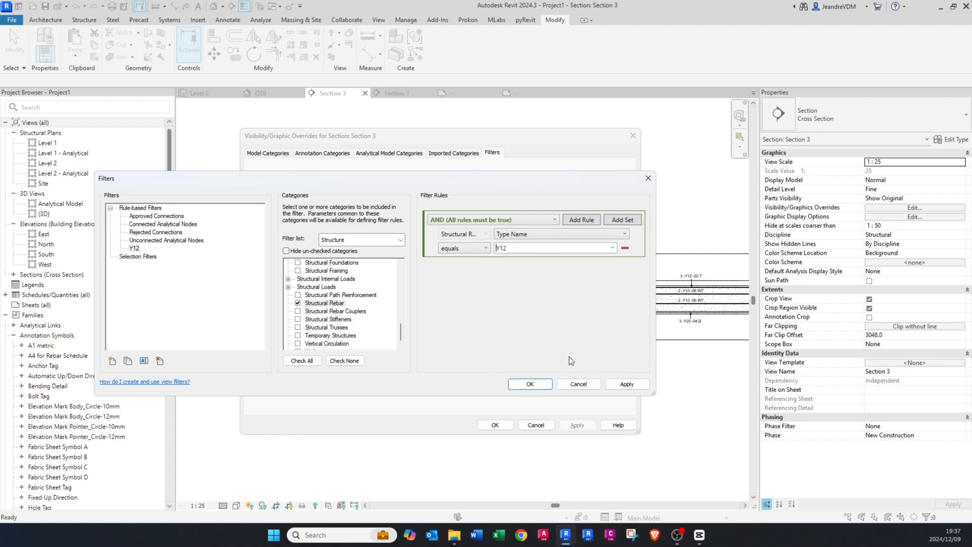
left_click(632, 384)
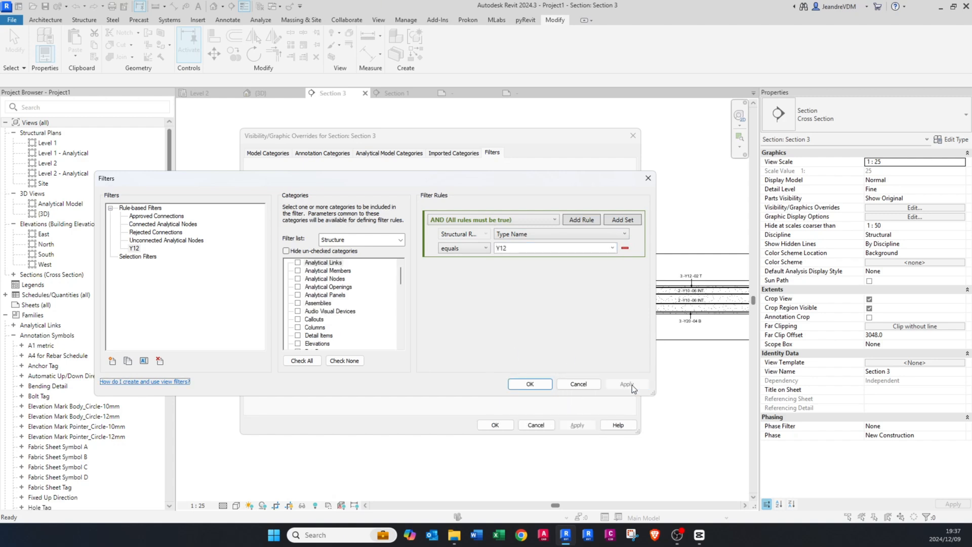
Step: Create a Y20 filter from a copy of the Y12 filter, with its rule set to Type Name equals Y20
right_click(134, 248)
left_click(158, 256)
right_click(139, 256)
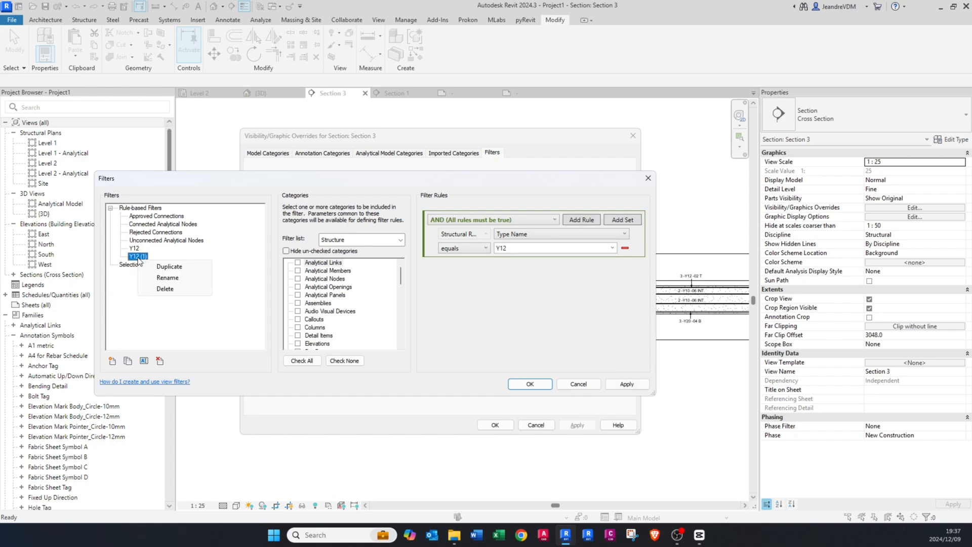
left_click(170, 278)
type("Y20")
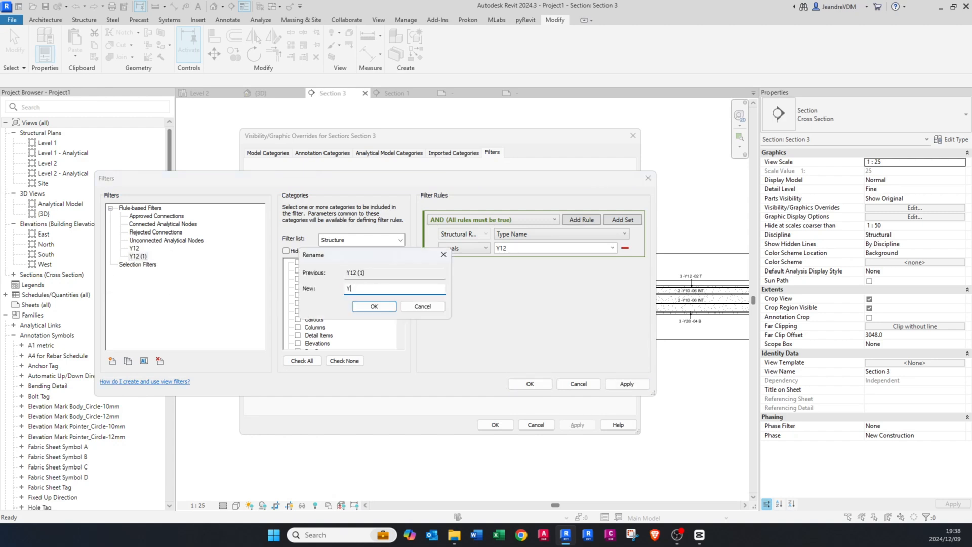
key("Return")
left_click(612, 248)
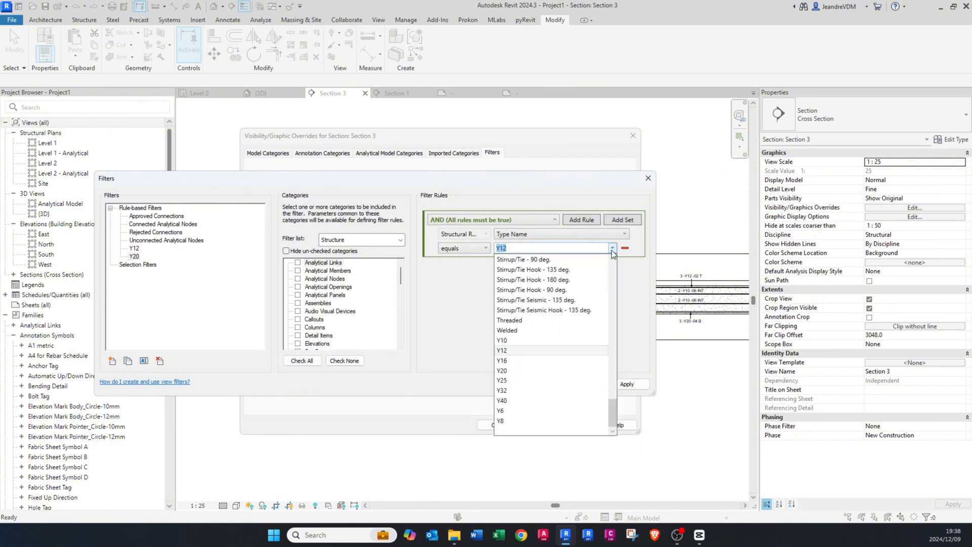
left_click(514, 370)
left_click(626, 385)
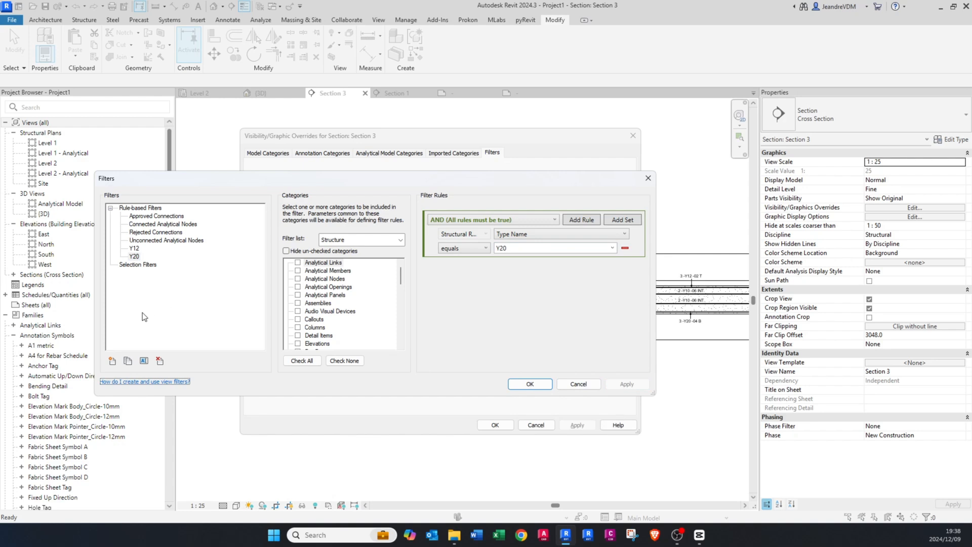
Step: Create a Y32 filter from a copy of the Y20 filter, with its rule set to Type Name equals Y32
left_click(127, 361)
right_click(137, 264)
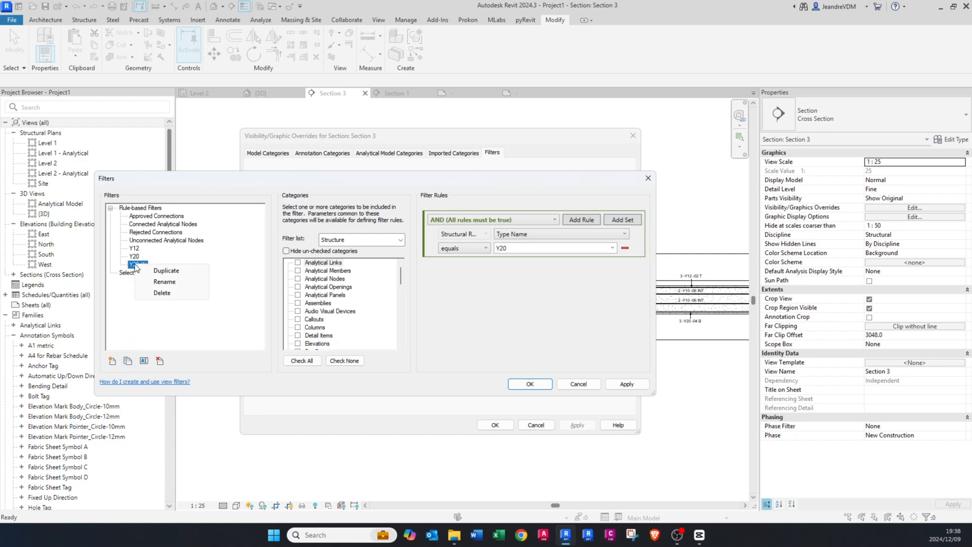
left_click(177, 280)
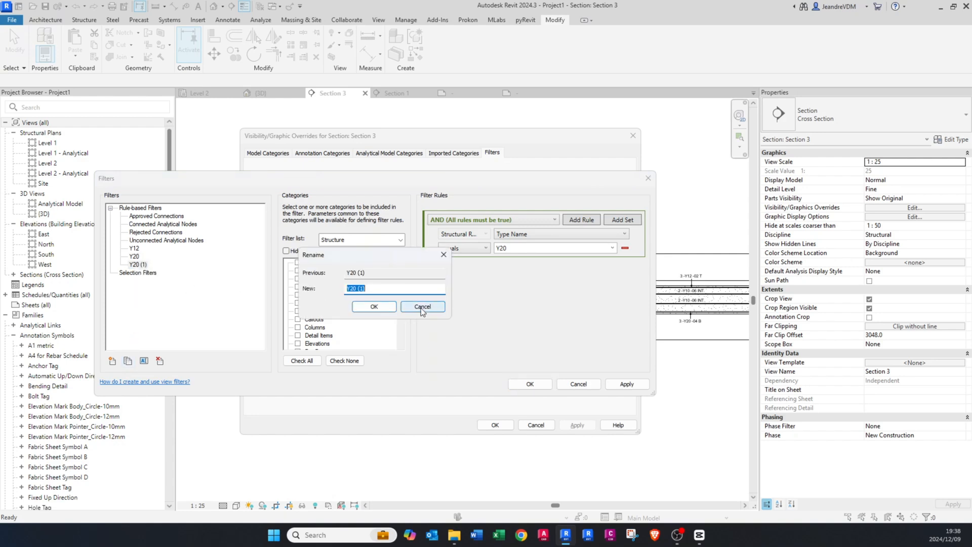
type("Y32")
left_click(356, 303)
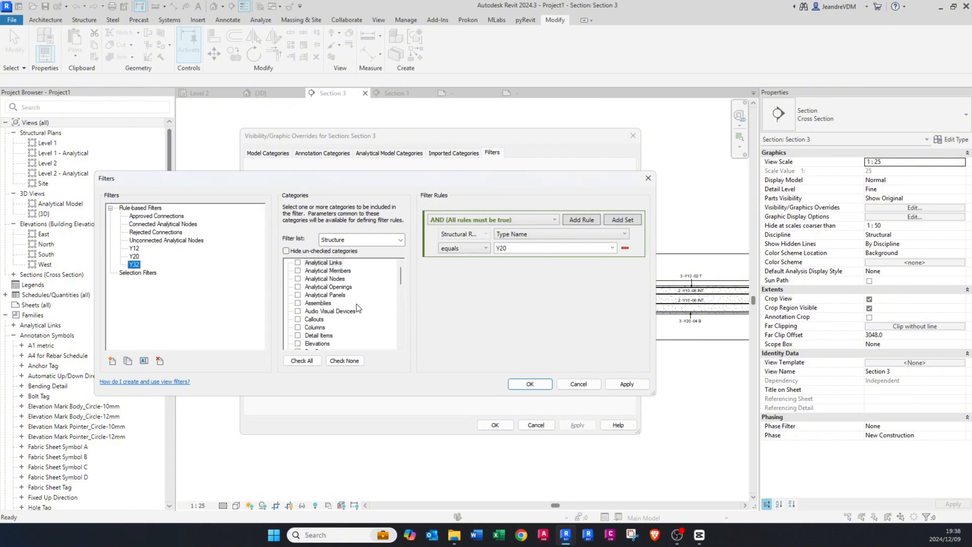
left_click(612, 248)
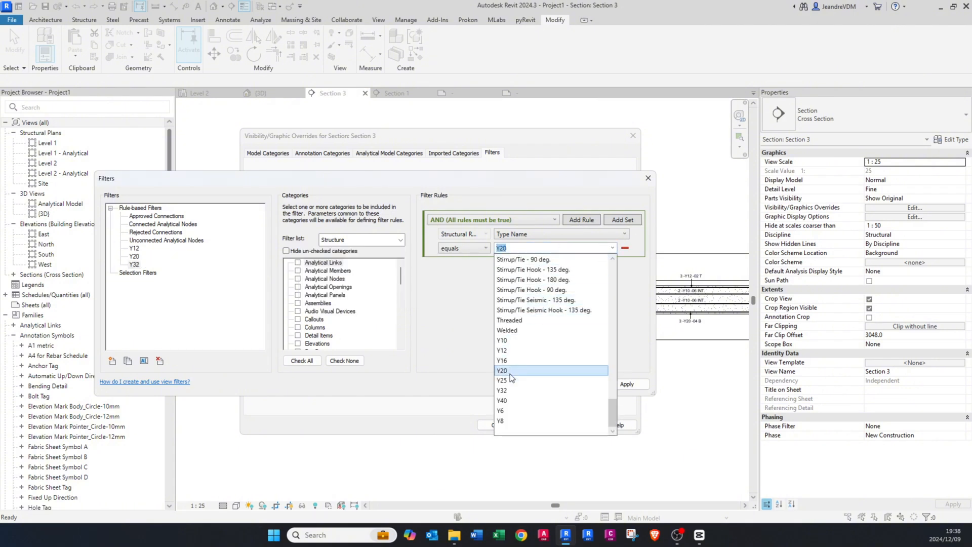
left_click(510, 391)
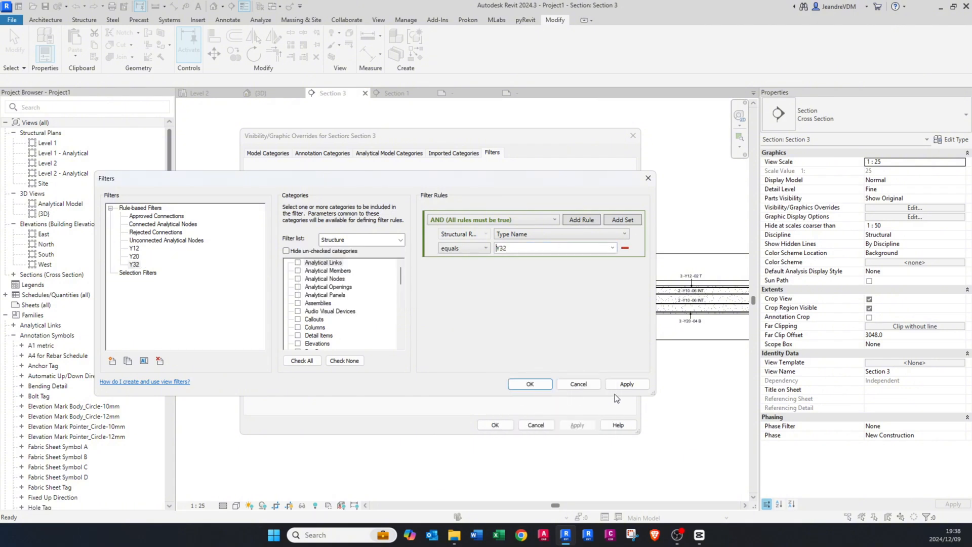
Step: Create an R10 filter from a copy of the Y32 filter, with its rule set to Type Name equals R10
left_click(128, 361)
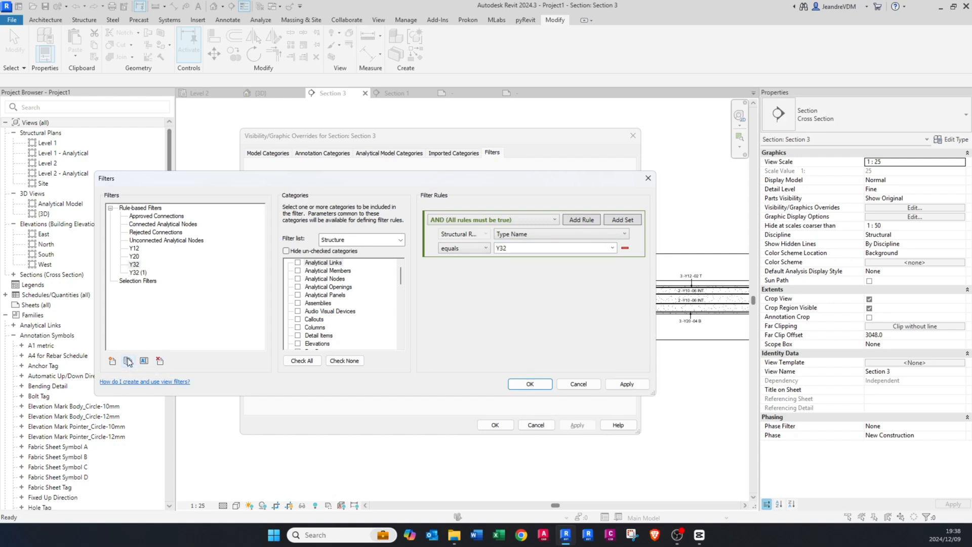
right_click(138, 273)
left_click(158, 291)
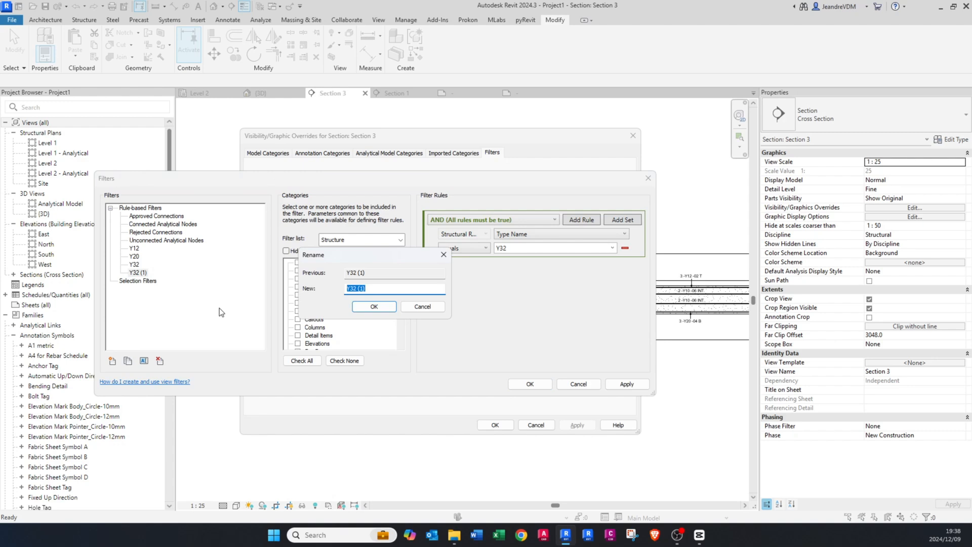
type("R10")
key("Return")
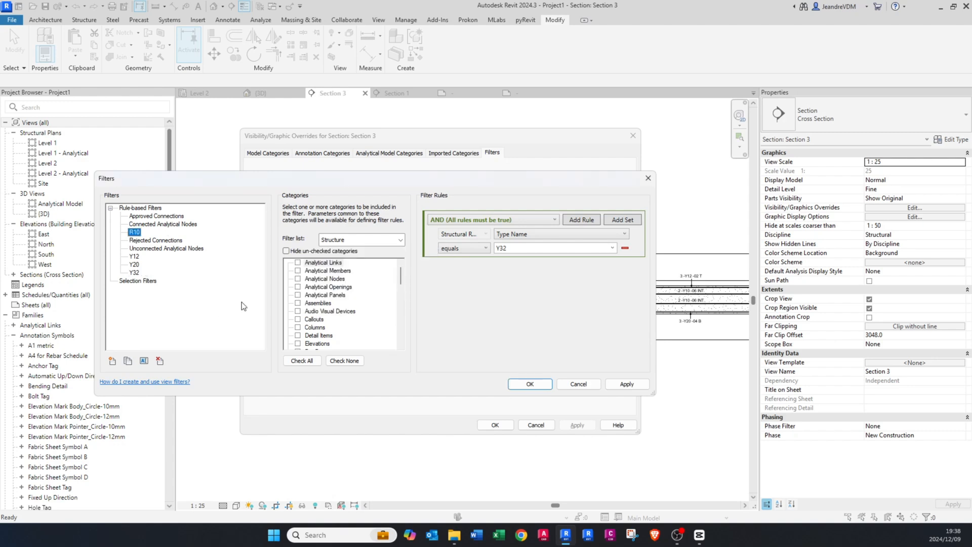
left_click(612, 248)
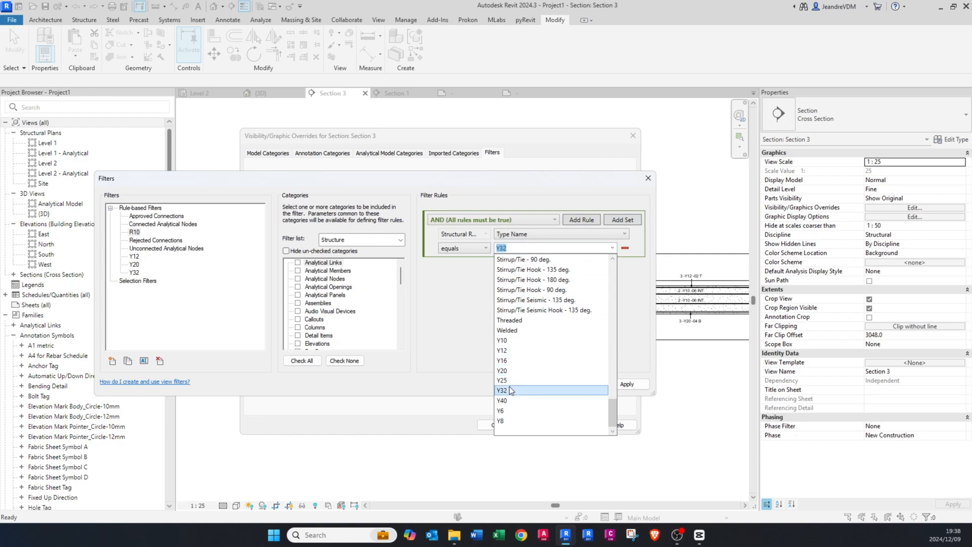
scroll(525, 364, "down", 3)
scroll(523, 373, "up", 4)
left_click(514, 281)
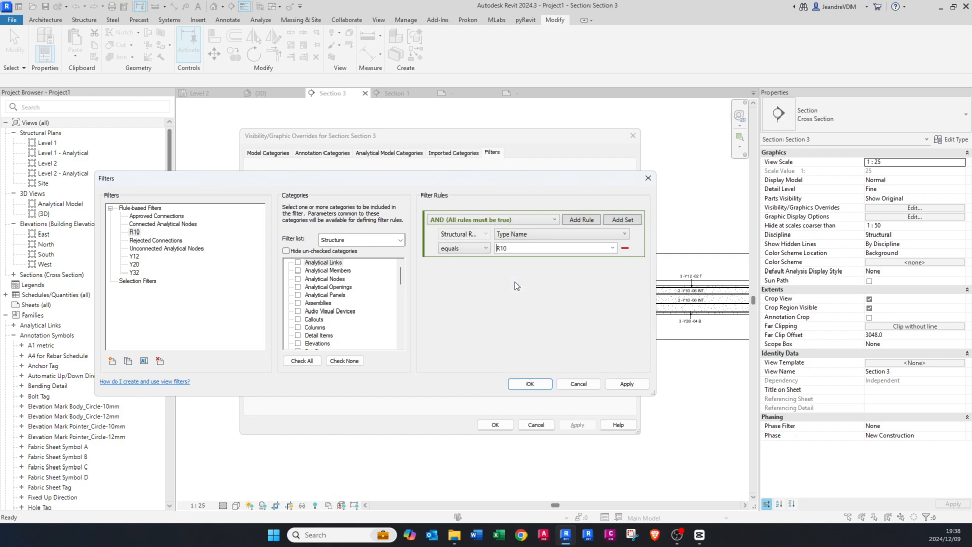
left_click(626, 382)
Step: Create a Y10 filter from a copy of the Y12 filter, with its rule set to Type Name equals Y10
right_click(135, 258)
left_click(158, 261)
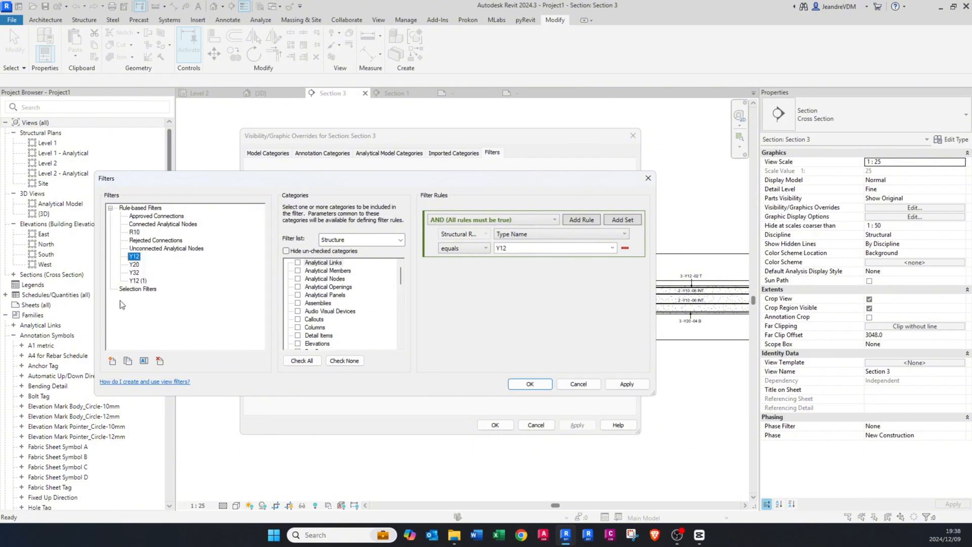
right_click(135, 281)
left_click(162, 298)
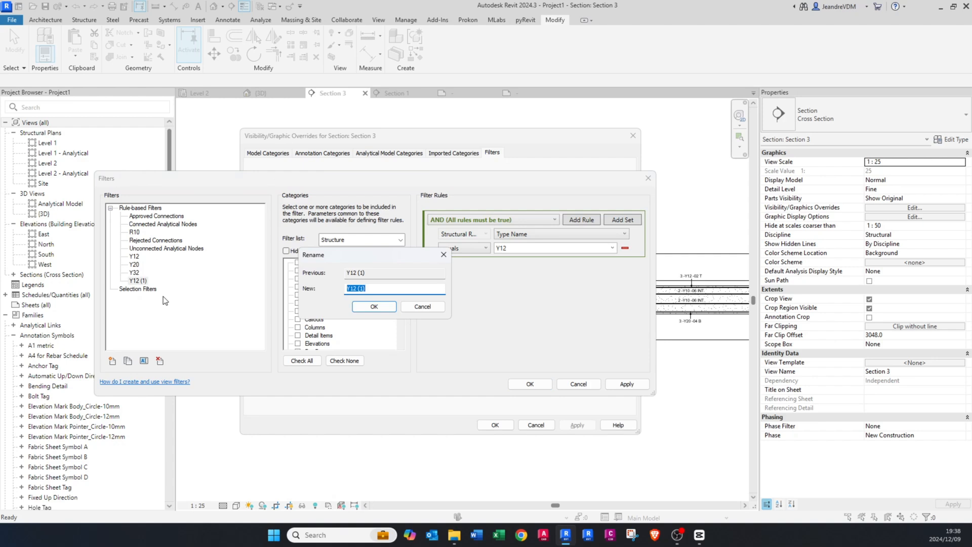
type("Y10")
key("Return")
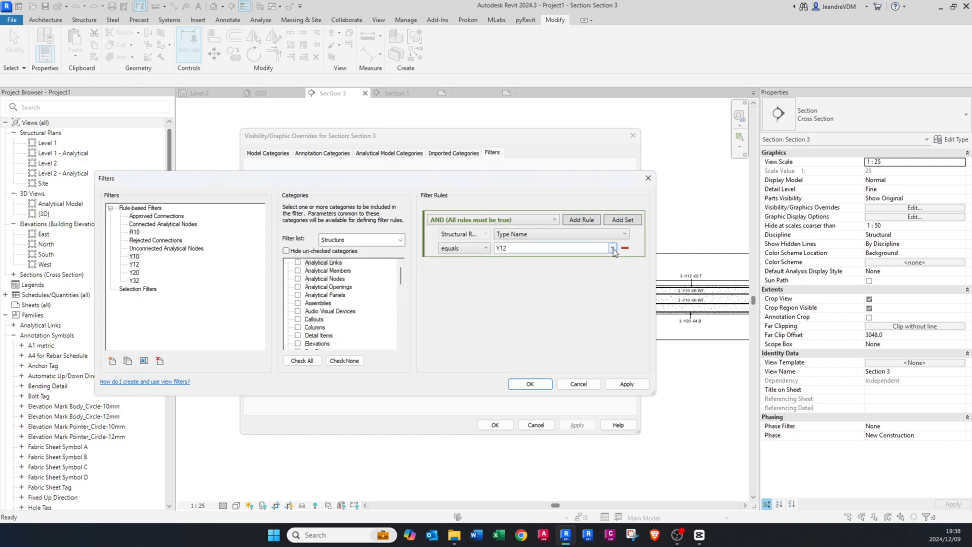
left_click(612, 248)
left_click(526, 340)
left_click(617, 384)
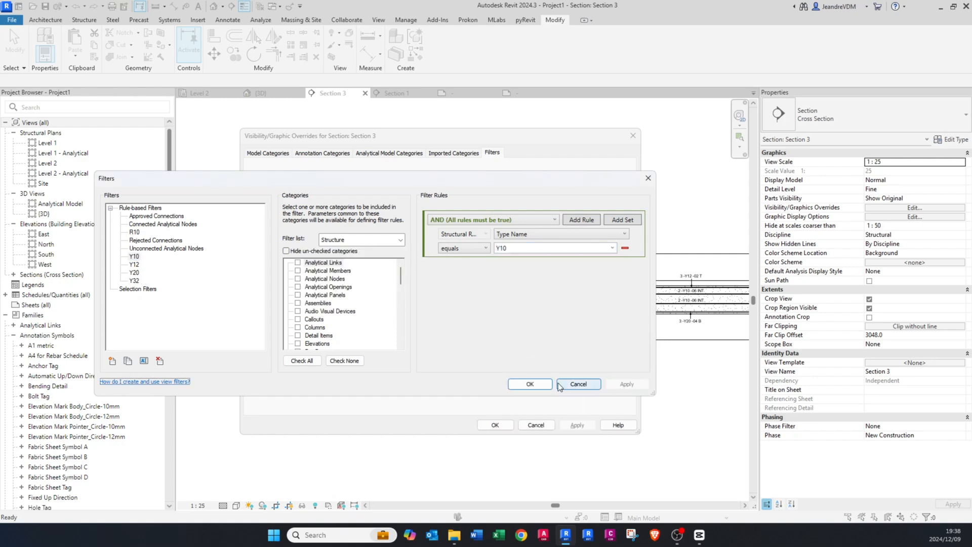
left_click(531, 383)
Step: Add the R10, Y10, Y12, Y20 and Y32 filters to the Section 3 view's graphic overrides
left_click(390, 256)
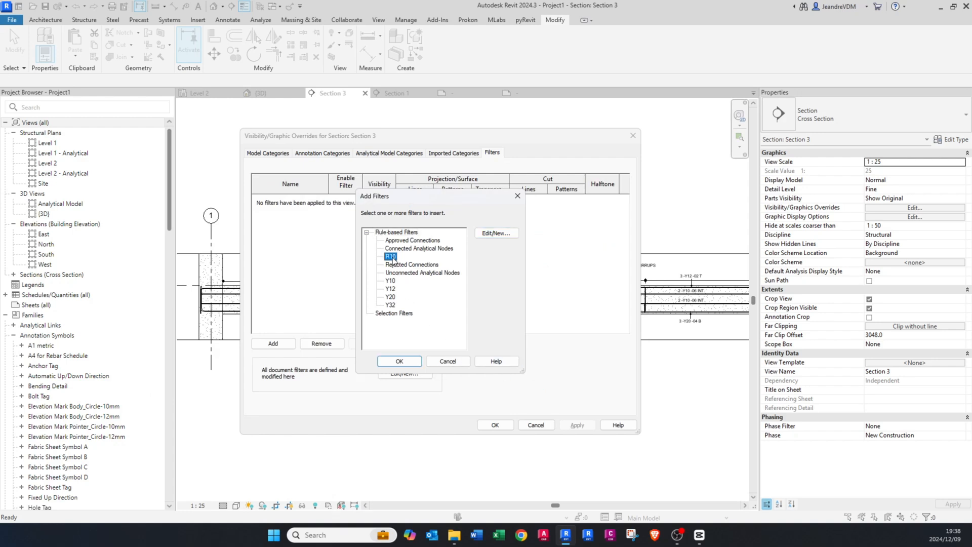
left_click(392, 281, "ctrl")
left_click(392, 289, "ctrl")
left_click(393, 297, "ctrl")
left_click(394, 303, "ctrl")
left_click(399, 361)
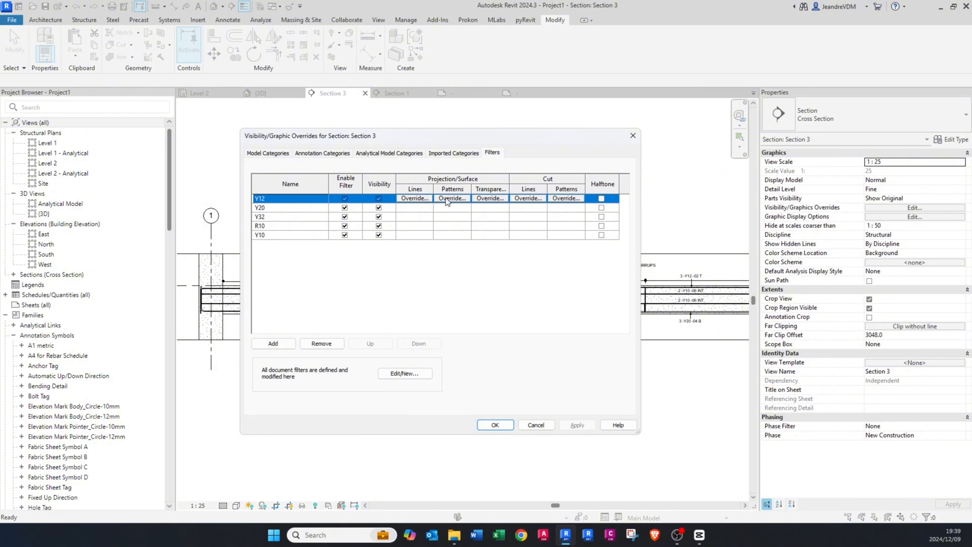
Step: Override the projection/surface foreground pattern of all five rebar filters with a green solid fill and apply it
left_click(445, 236, "shift")
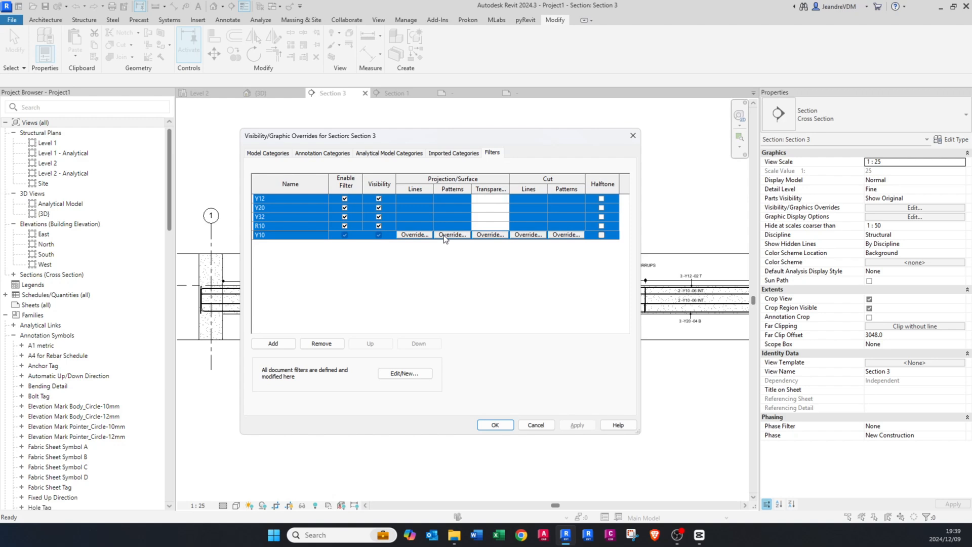
left_click(445, 235)
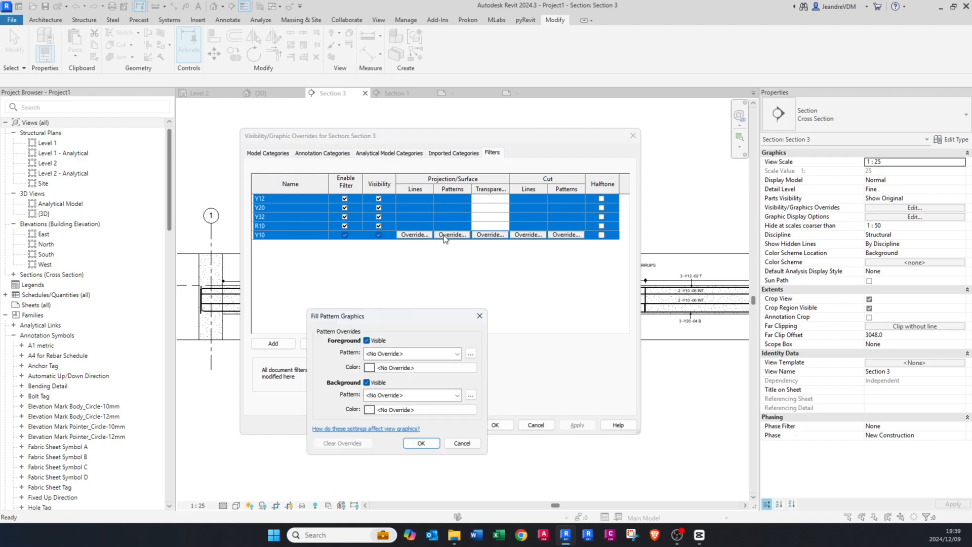
left_click(398, 354)
left_click(403, 144)
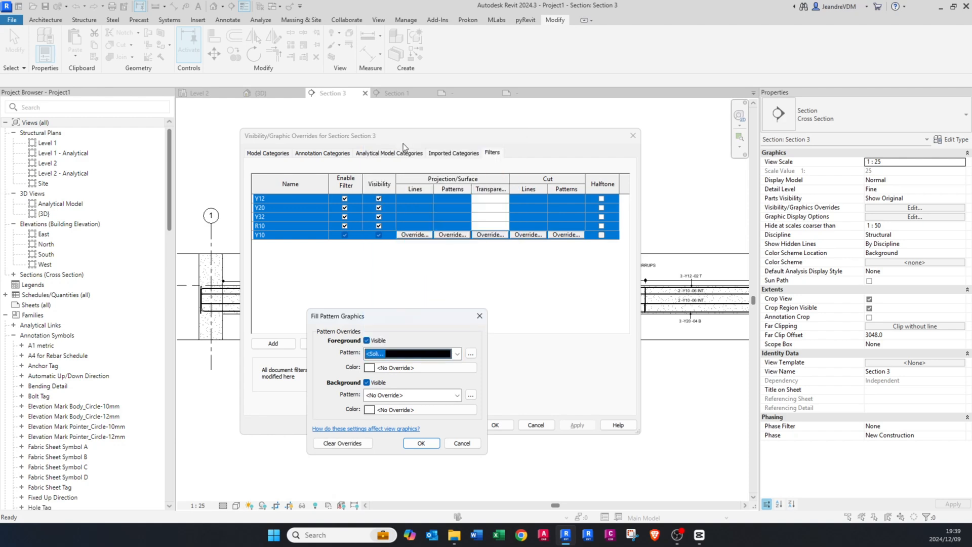
left_click(396, 366)
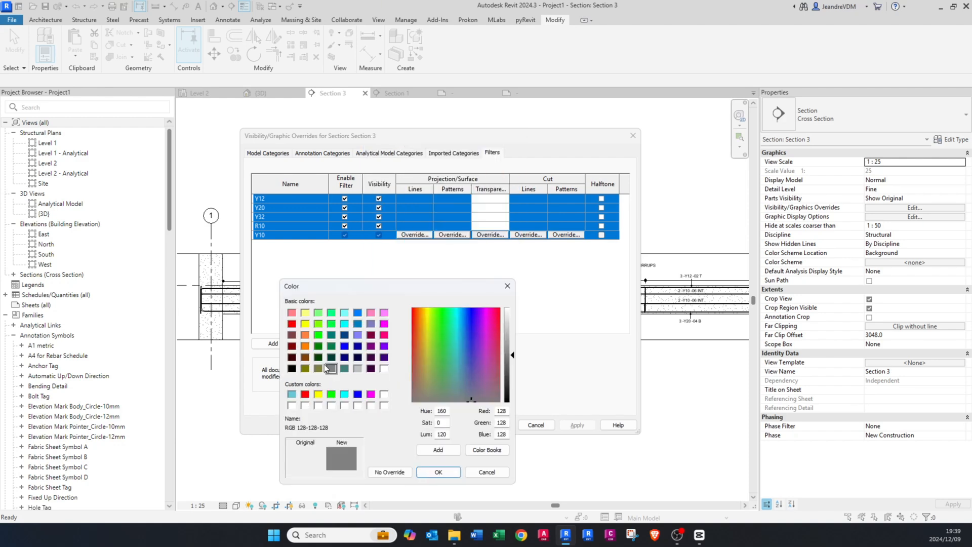
left_click(331, 393)
left_click(438, 472)
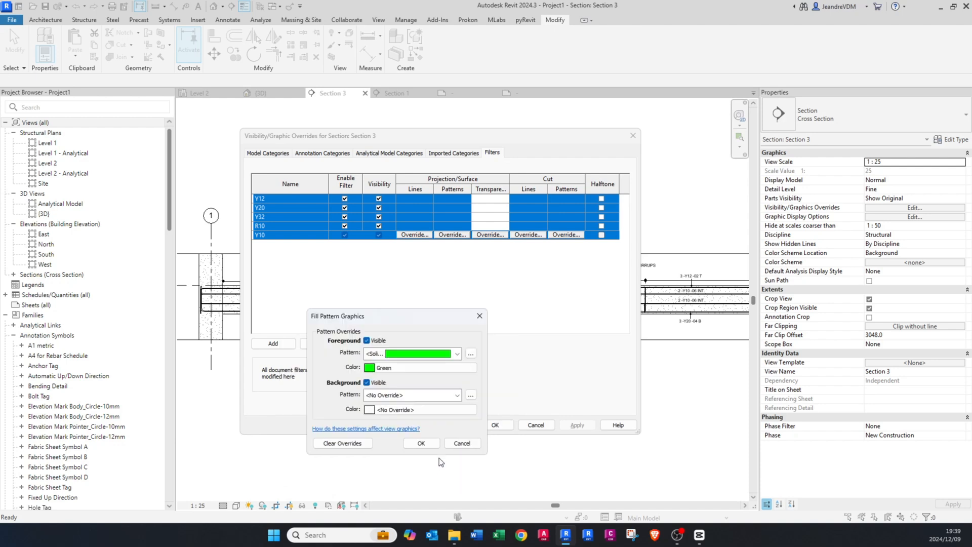
left_click(419, 442)
left_click(578, 425)
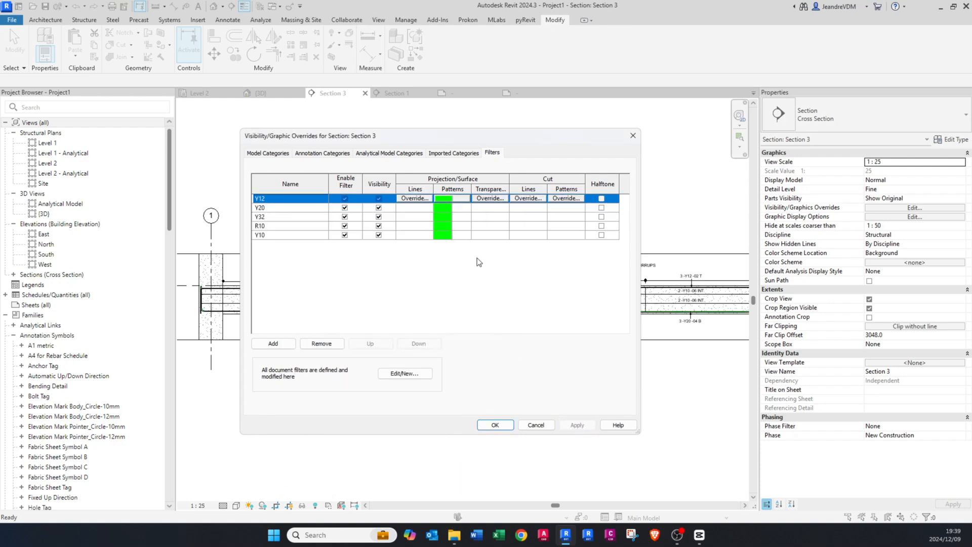
Step: Reorder the view filters so that R10 comes first and Y10 second, ahead of Y12, Y20 and Y32
left_click(271, 235)
left_click(363, 346)
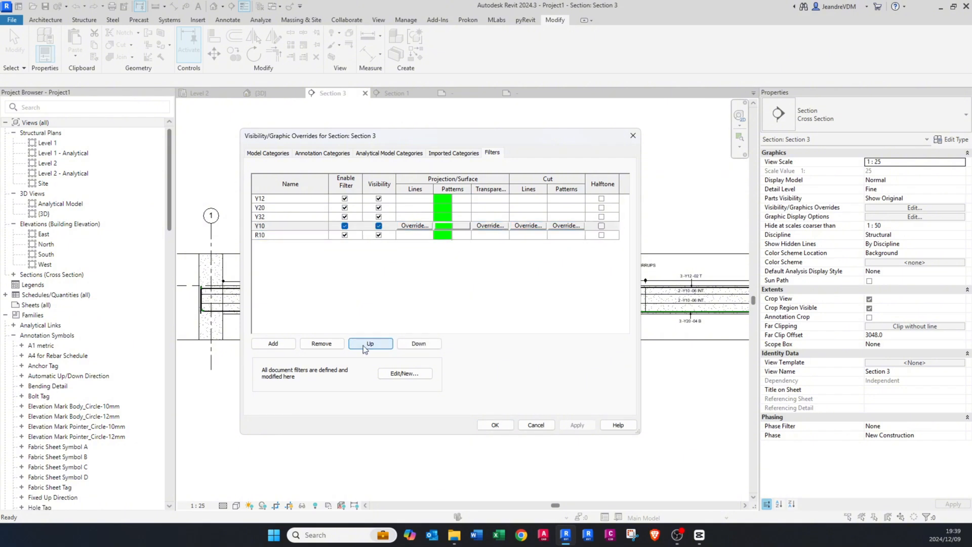
left_click(363, 345)
left_click(363, 345)
left_click(363, 345)
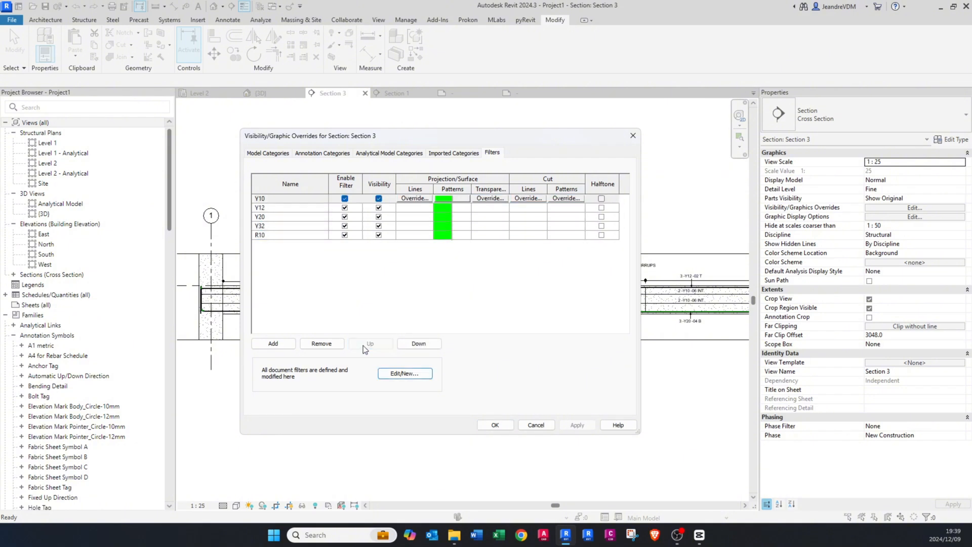
left_click(272, 235)
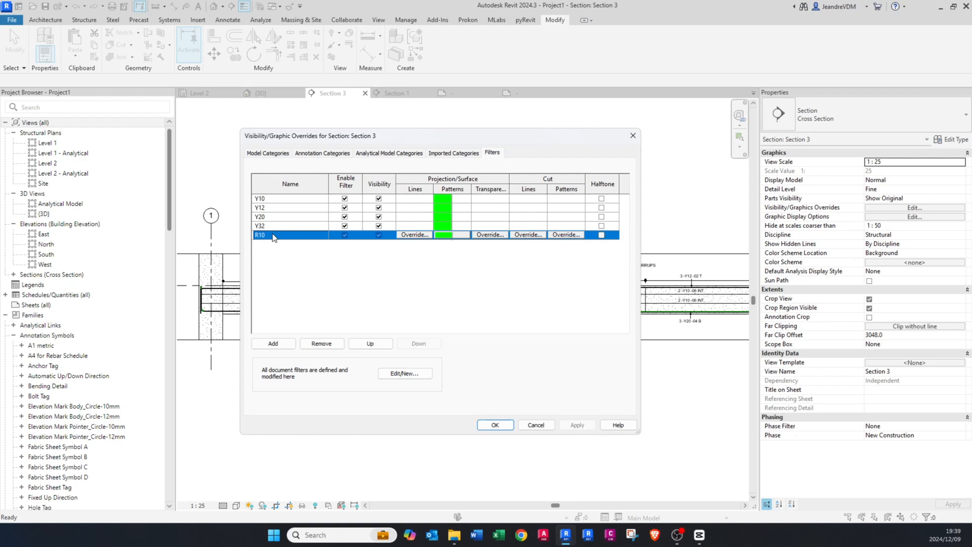
left_click(364, 345)
left_click(364, 345)
left_click(364, 345)
left_click(363, 345)
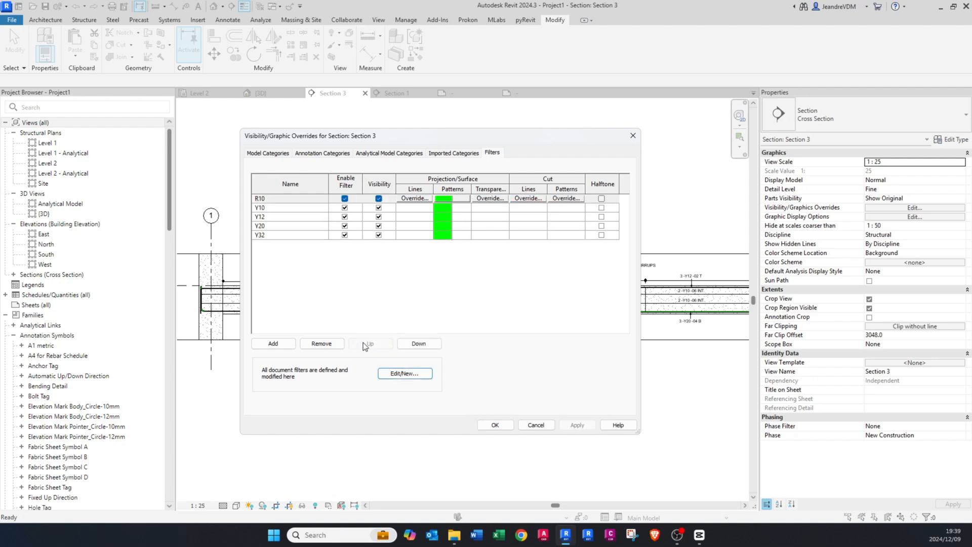
Step: Set the Y10 filter's surface foreground pattern color to purple, RGB 128-000-255
left_click(438, 208)
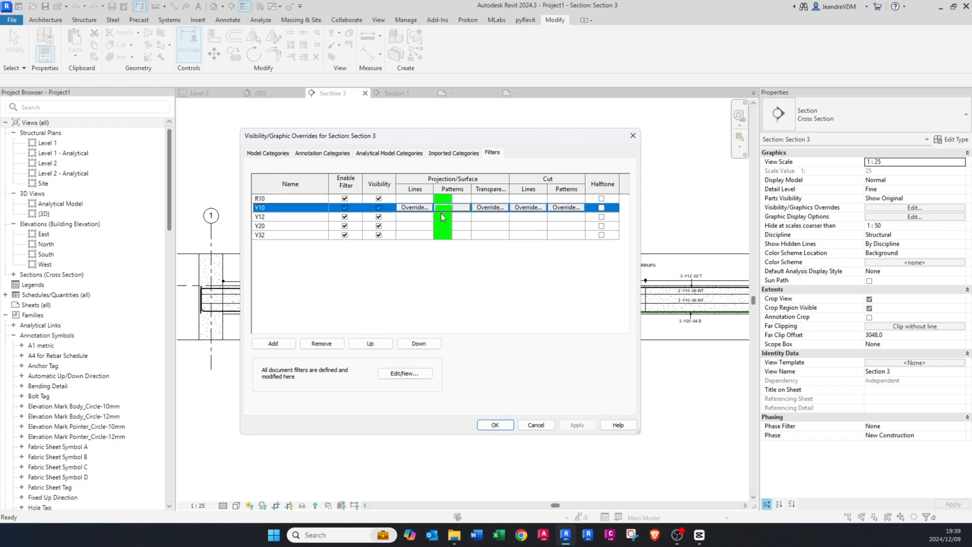
left_click(440, 207)
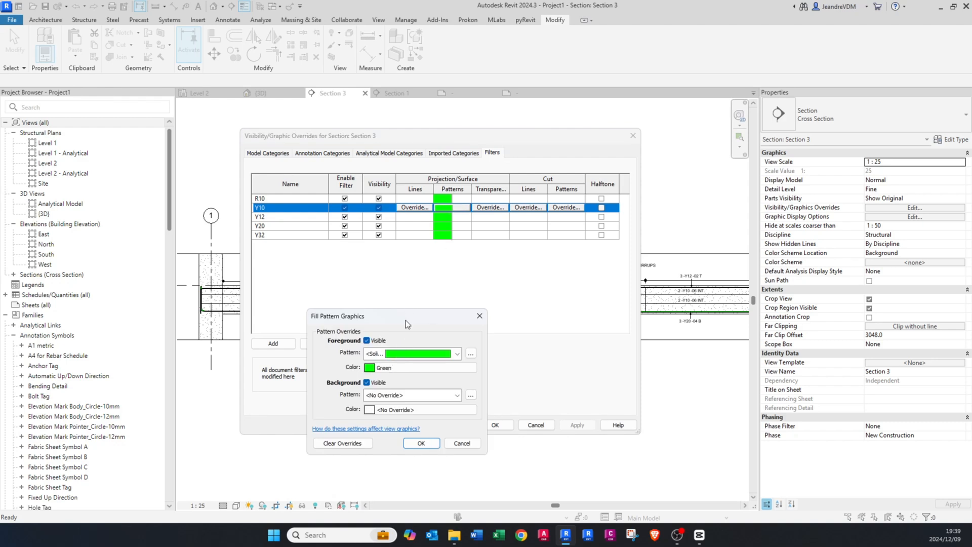
left_click(388, 368)
left_click(384, 346)
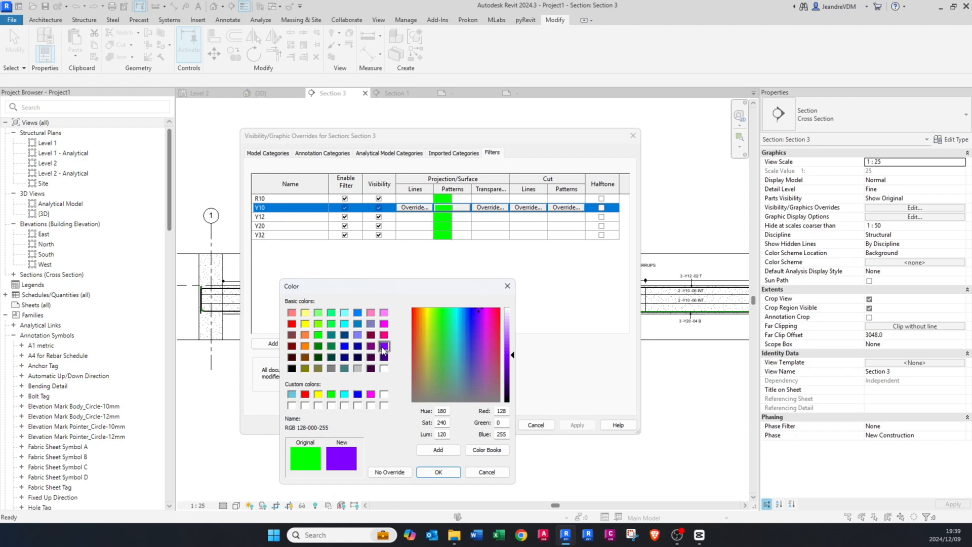
left_click(448, 472)
left_click(450, 443)
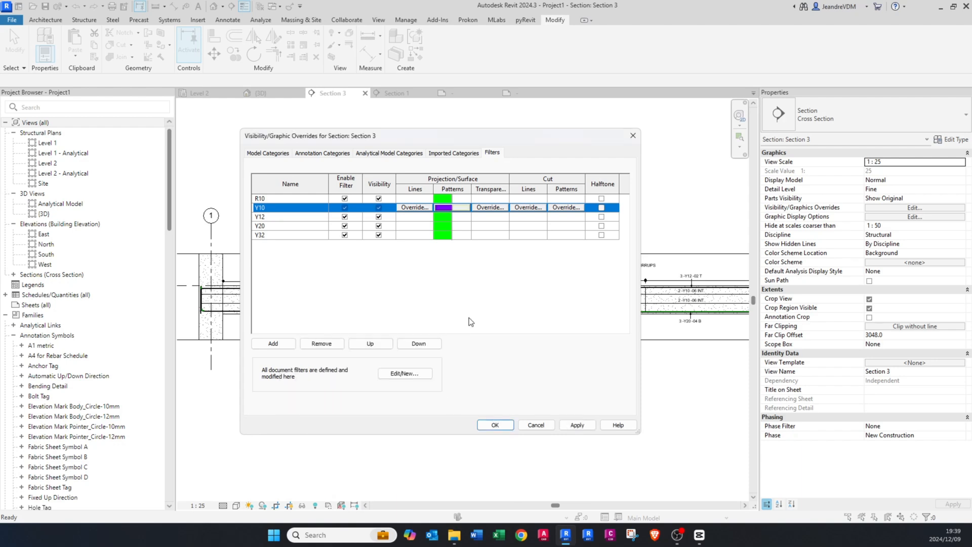
Step: Set the Y12 filter's surface foreground pattern color to Magenta
left_click(442, 217)
left_click(442, 217)
left_click(413, 369)
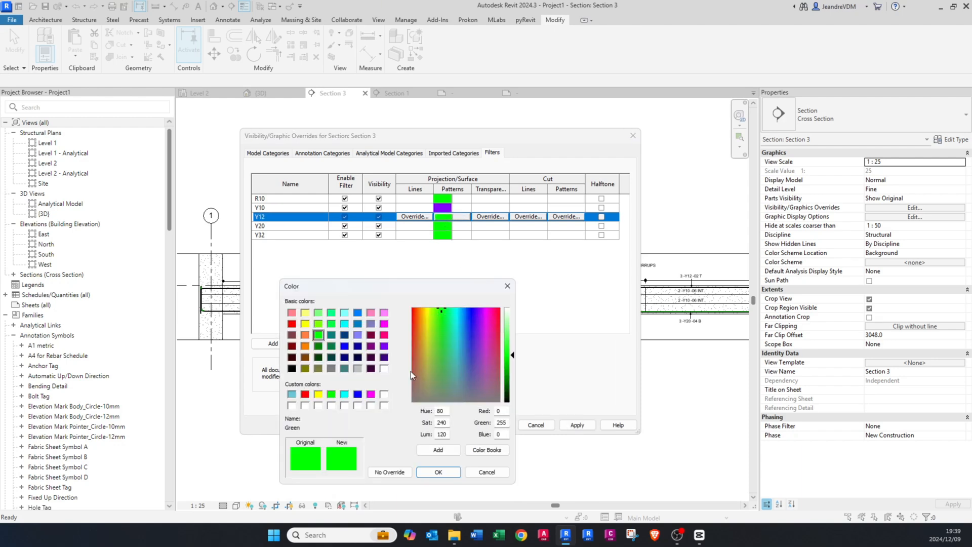
left_click(371, 393)
left_click(454, 473)
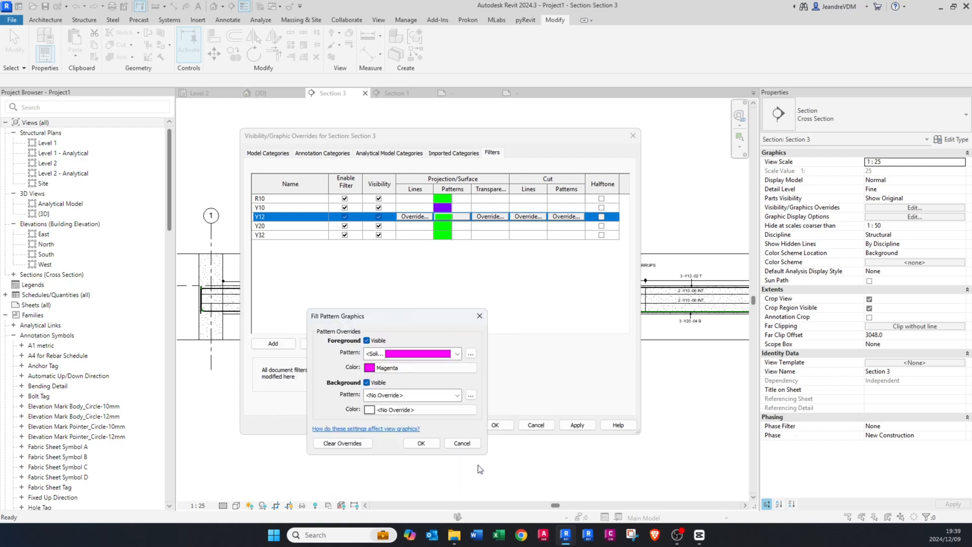
left_click(451, 443)
Step: Set the Y20 filter's surface foreground pattern color to Cyan
left_click(440, 225)
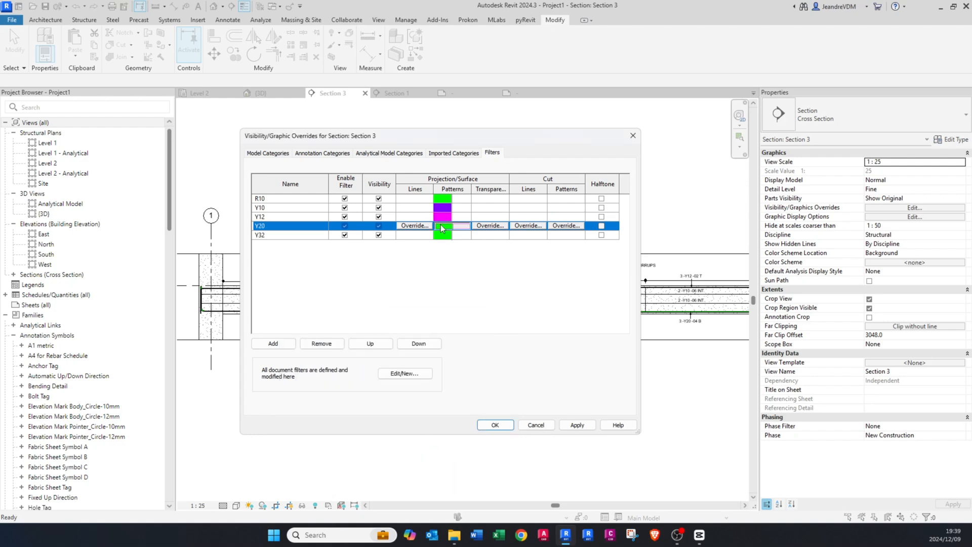
left_click(441, 225)
left_click(394, 367)
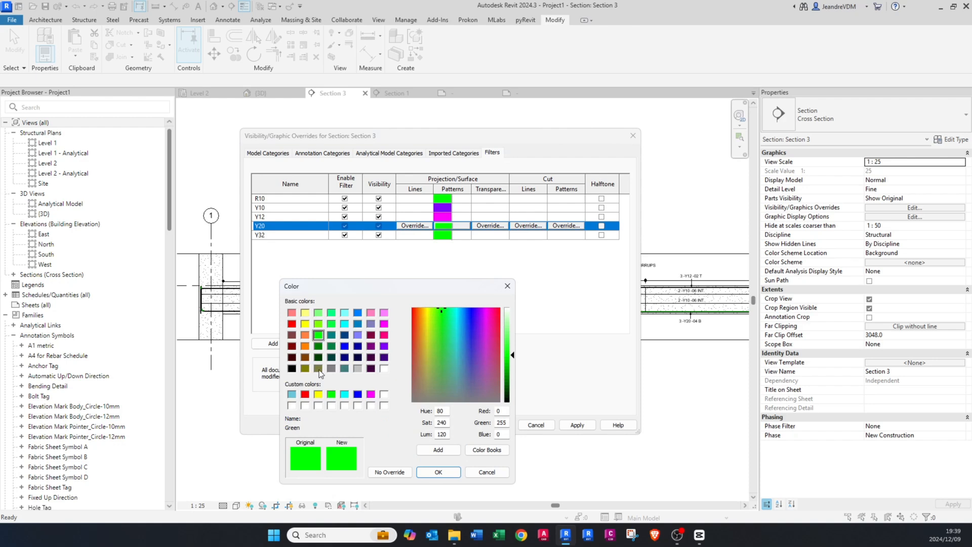
left_click(344, 394)
left_click(430, 473)
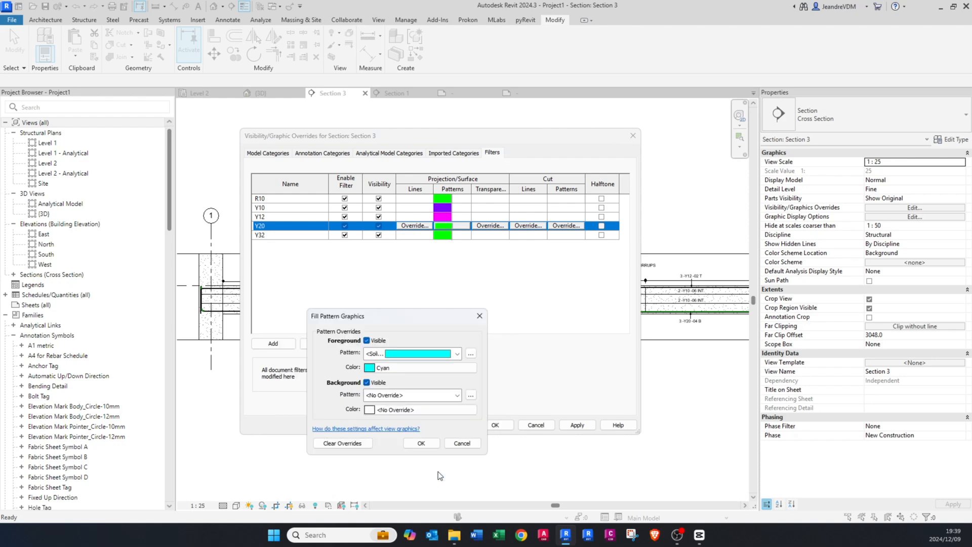
left_click(434, 441)
Step: Set the Y32 filter's surface foreground pattern color to orange, RGB 255-128-000, and apply the overrides to the section view
left_click(448, 235)
left_click(448, 235)
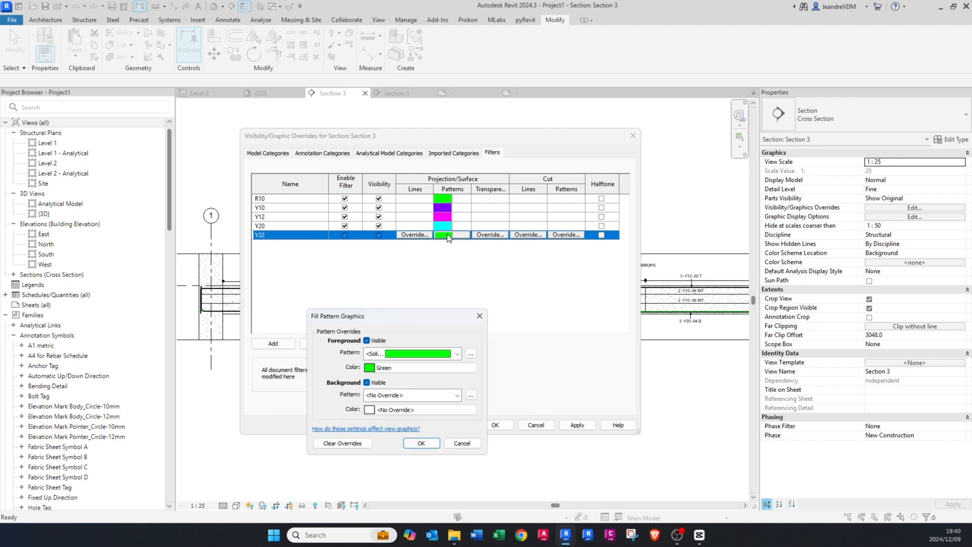
left_click(421, 353)
left_click(411, 370)
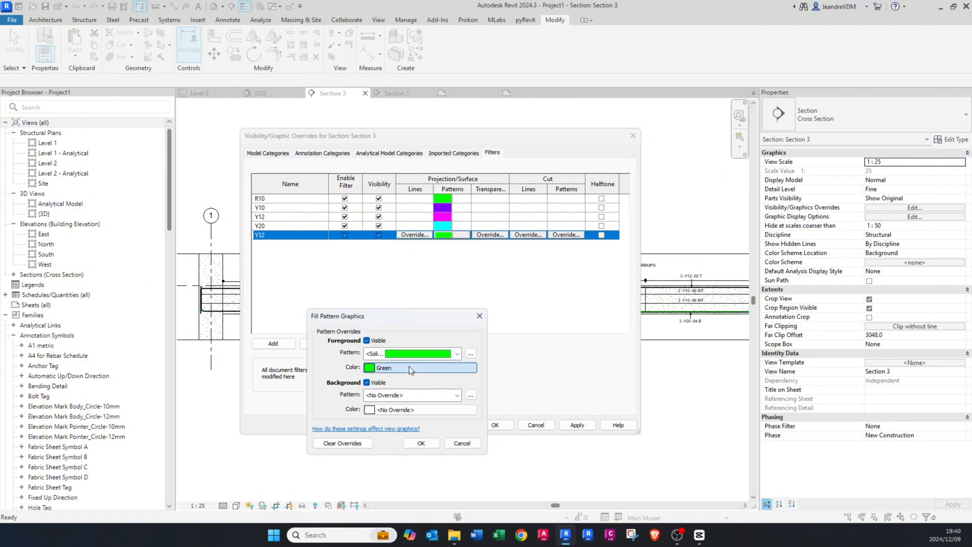
left_click(410, 368)
left_click(305, 345)
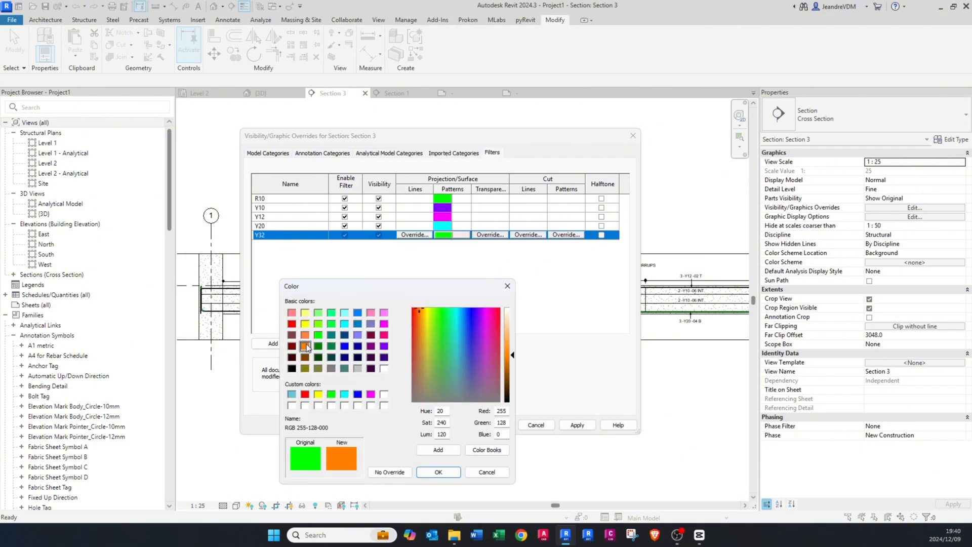
left_click(439, 473)
key("Return")
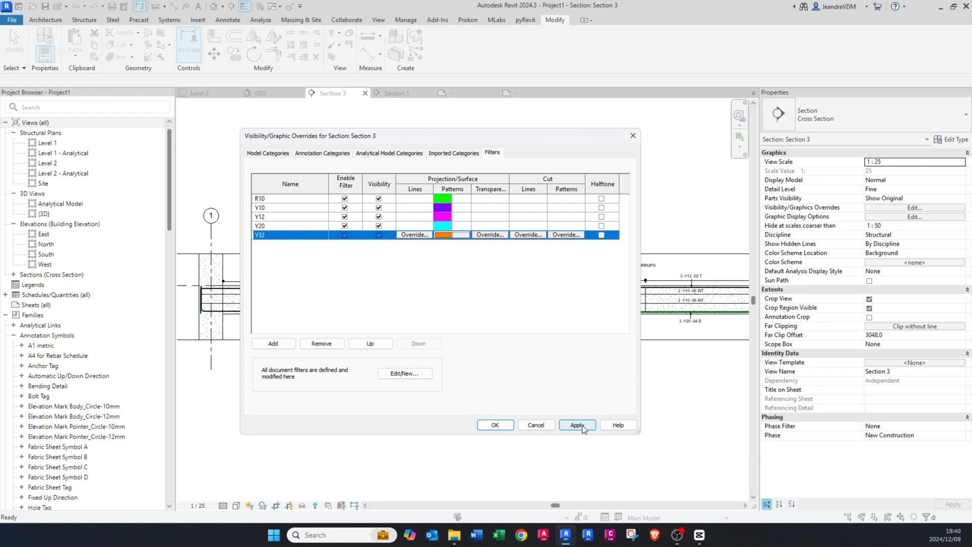
left_click(582, 425)
left_click(504, 425)
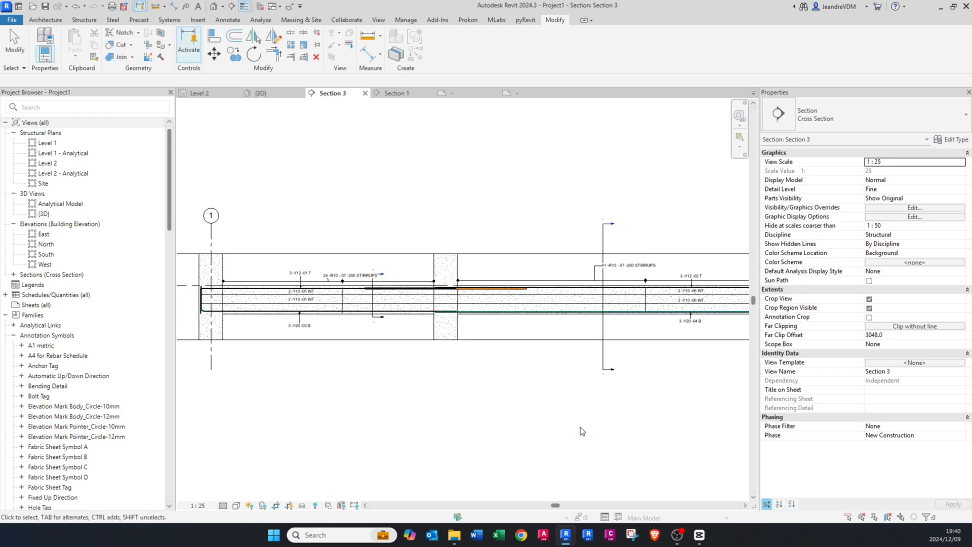
Step: Tag the Y32 top bars in the long section and place the tag above the beam, just beyond the middle column
scroll(470, 279, "up", 4)
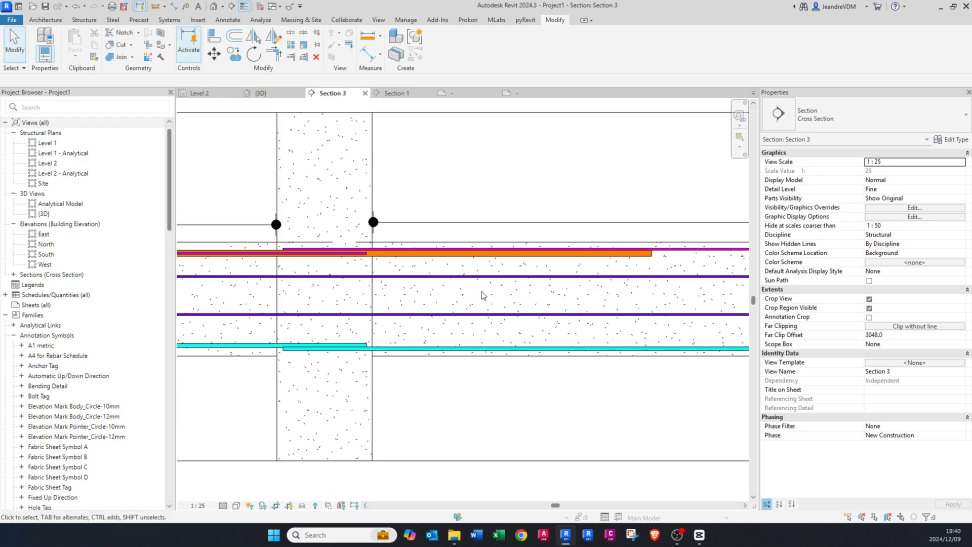
scroll(481, 297, "down", 4)
scroll(364, 312, "up", 4)
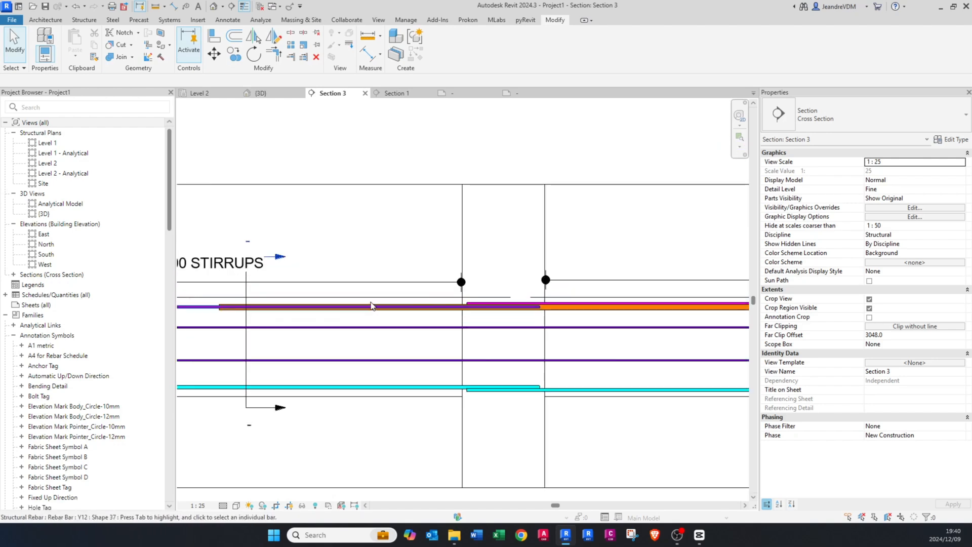
scroll(458, 307, "down", 3)
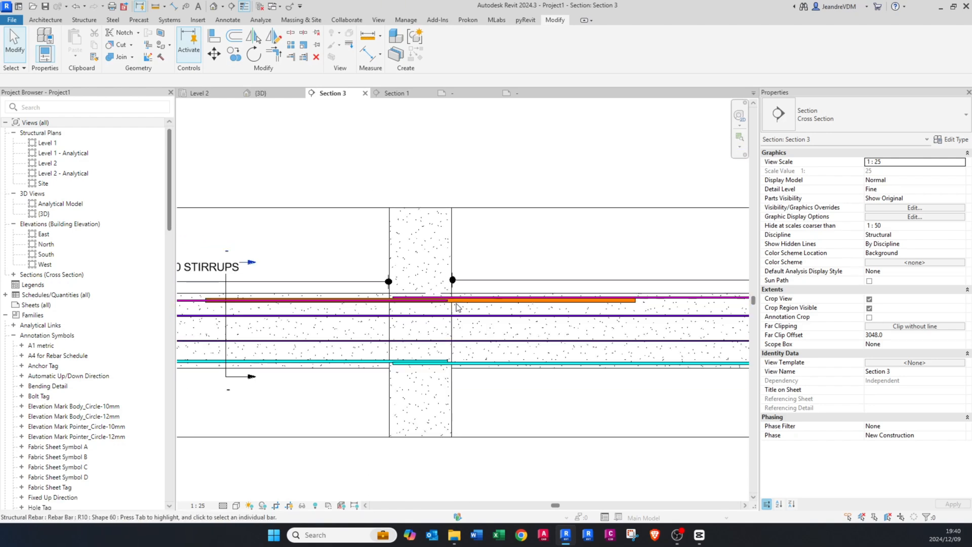
scroll(424, 318, "up", 3)
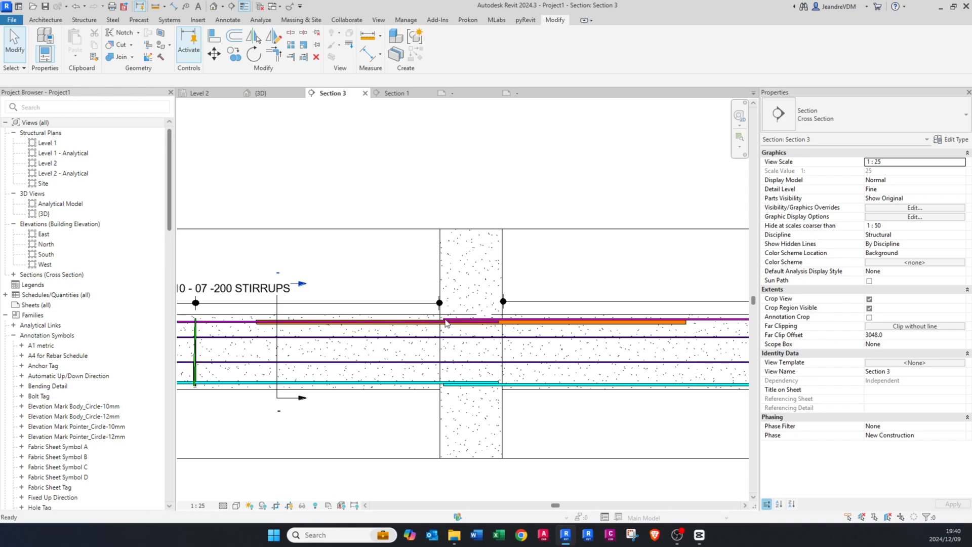
key("t")
key("g")
scroll(527, 317, "up", 1)
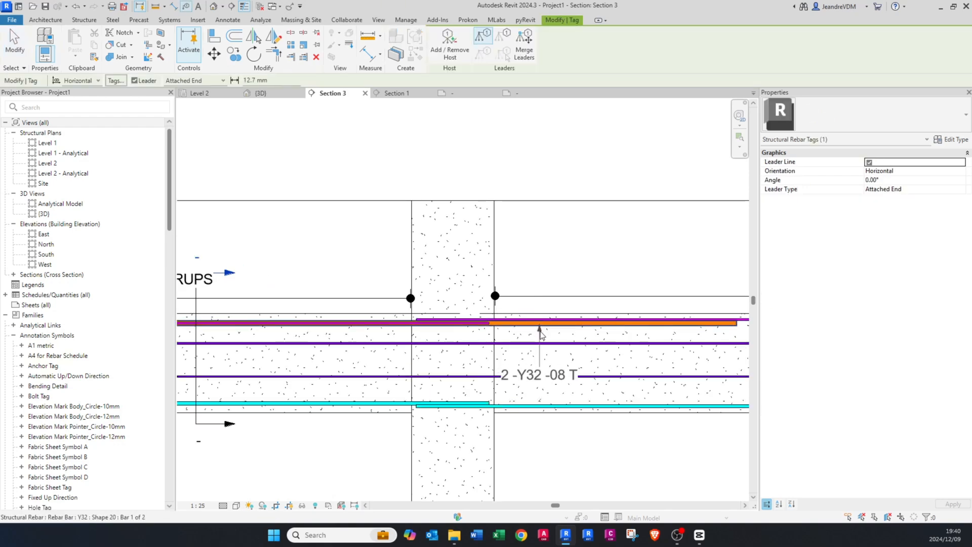
left_click(539, 330)
key("Escape")
left_click(540, 386)
left_click_drag(539, 385, 541, 280)
key("Escape")
scroll(541, 279, "down", 5)
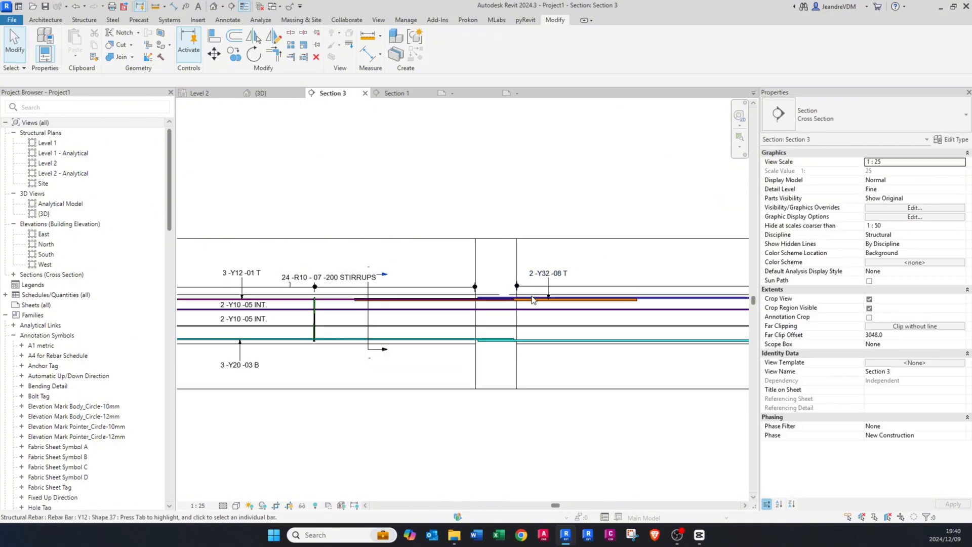
Step: Tighten the long section's crop region by moving its edge beside grid 1 closer to the column and raising its lower edge
scroll(674, 324, "up", 3)
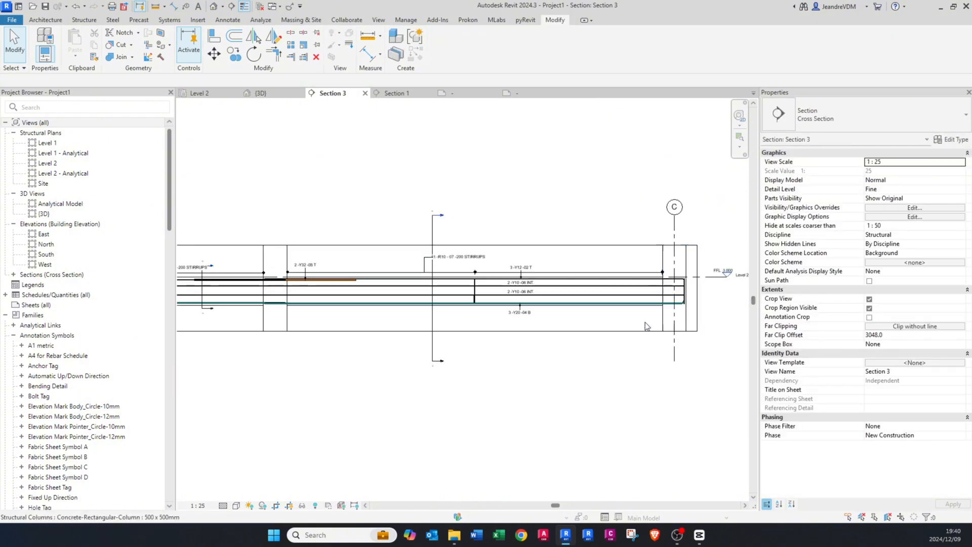
middle_click_drag(265, 307, 441, 343)
scroll(267, 332, "up", 1)
middle_click_drag(265, 338, 412, 341)
left_click(292, 324)
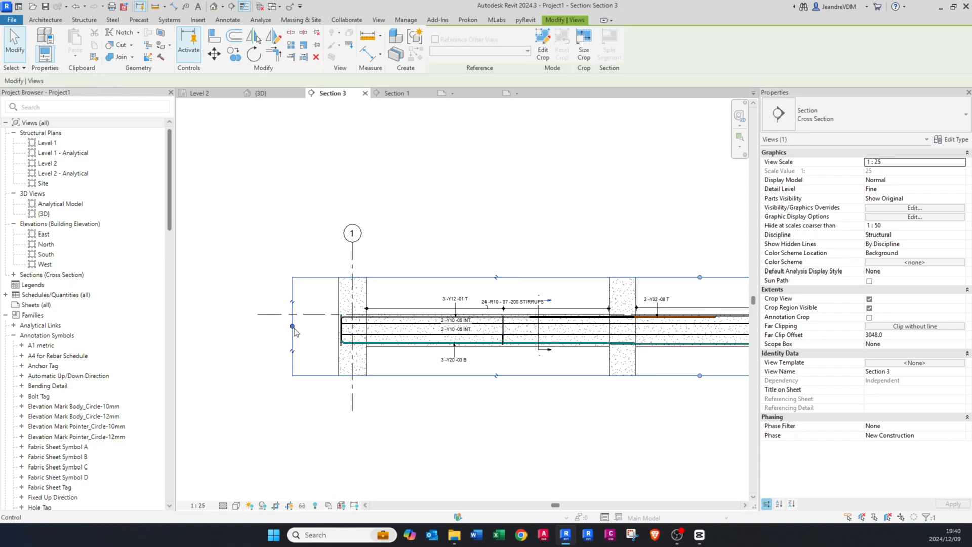
left_click_drag(291, 326, 330, 325)
left_click_drag(719, 375, 714, 366)
left_click(660, 351)
middle_click(660, 351)
middle_click(660, 351)
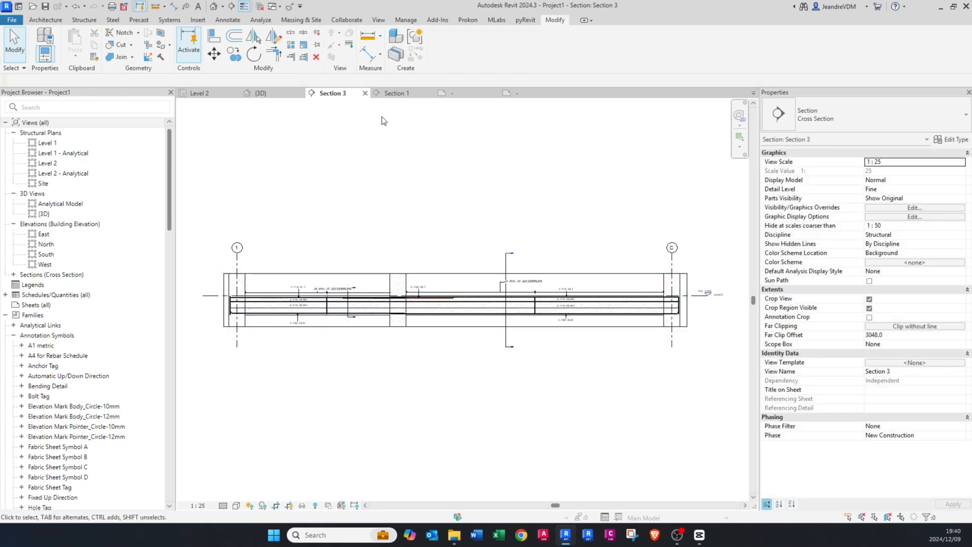
Step: Check the rebar display in Section 1, return to Section 3 and create a view template from it named FILTERS REBAR
left_click(391, 93)
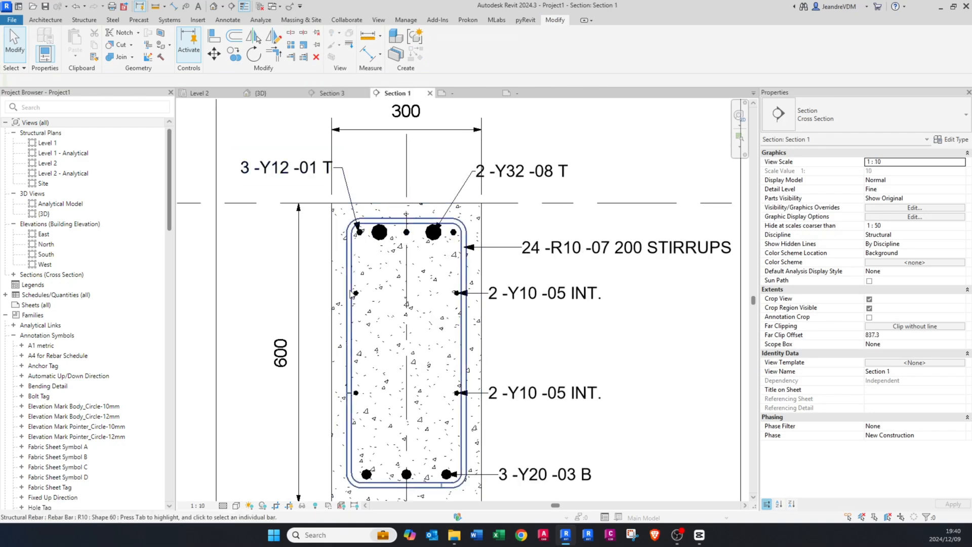
scroll(430, 253, "down", 2)
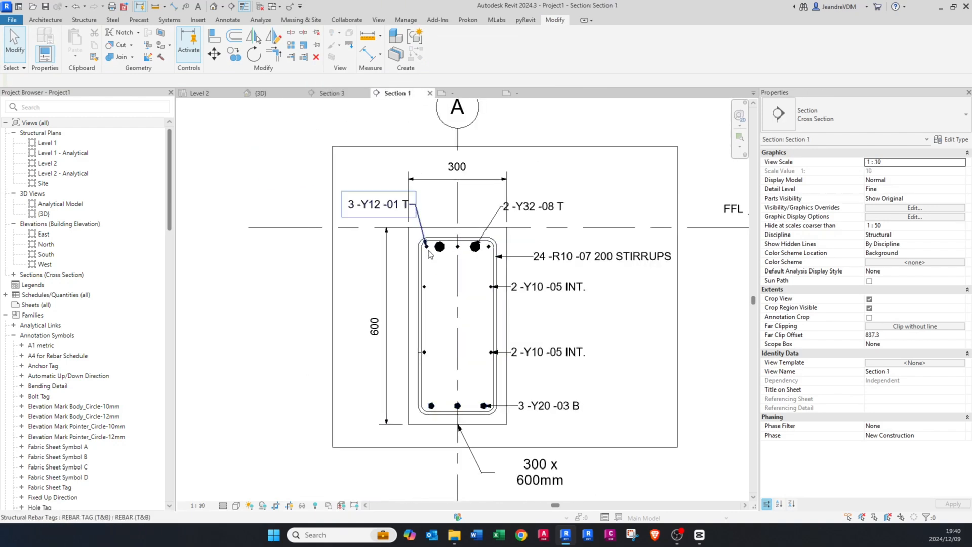
left_click(327, 96)
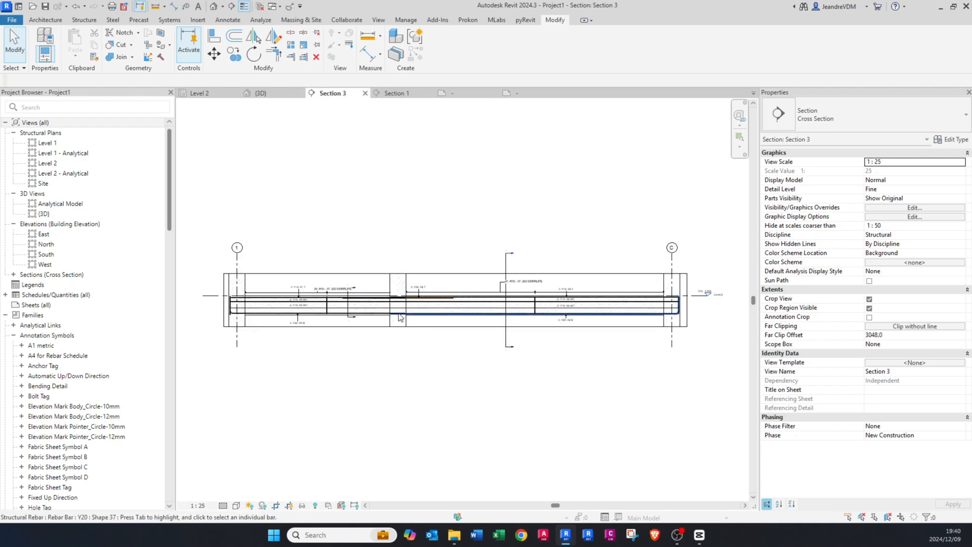
left_click(379, 21)
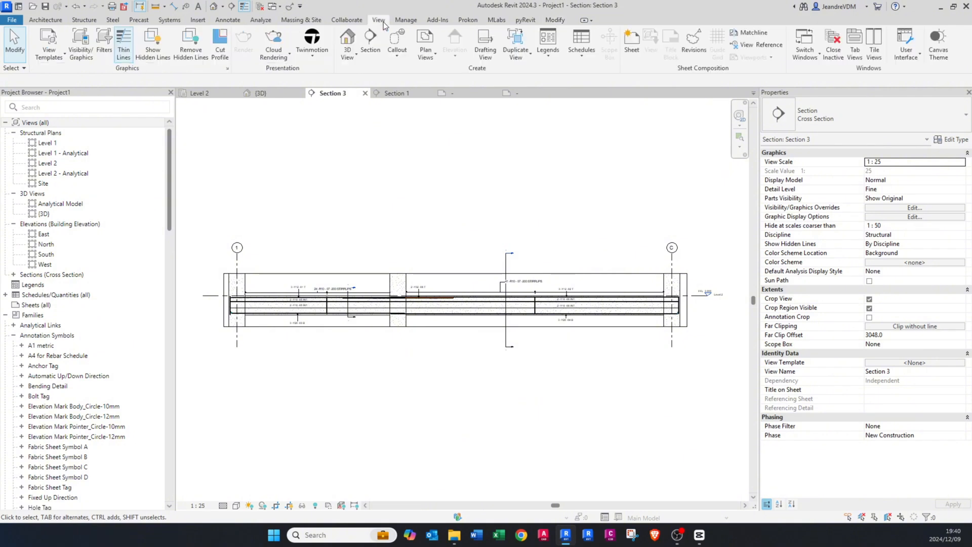
left_click(48, 49)
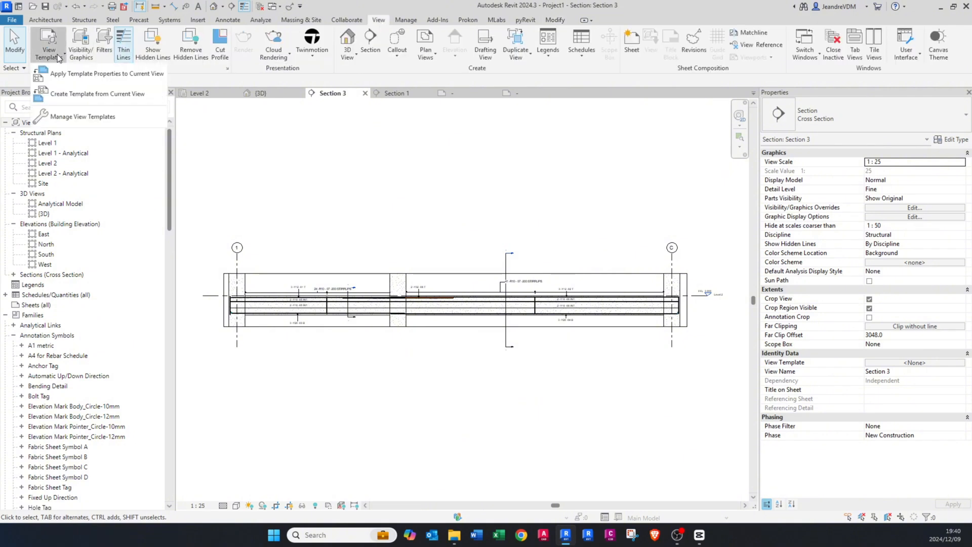
left_click(59, 96)
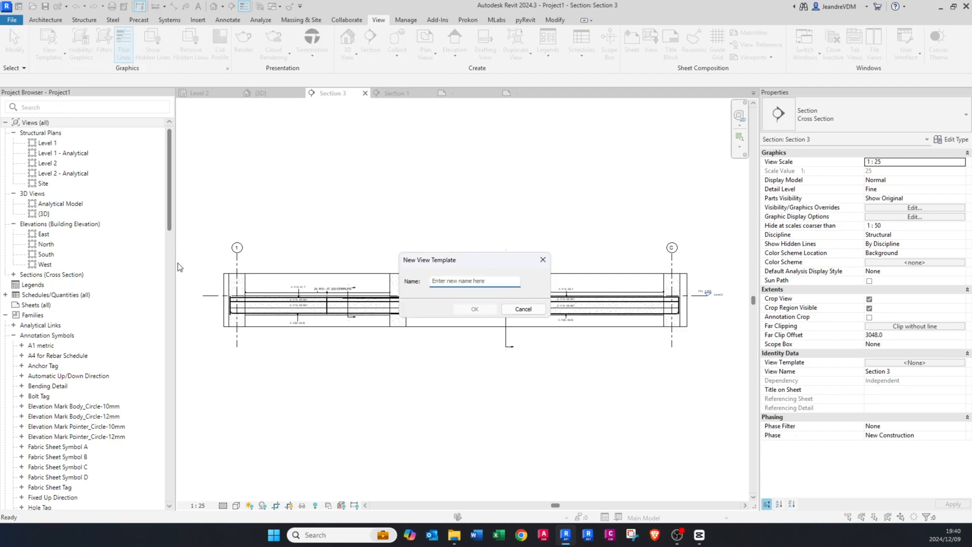
type("Fl")
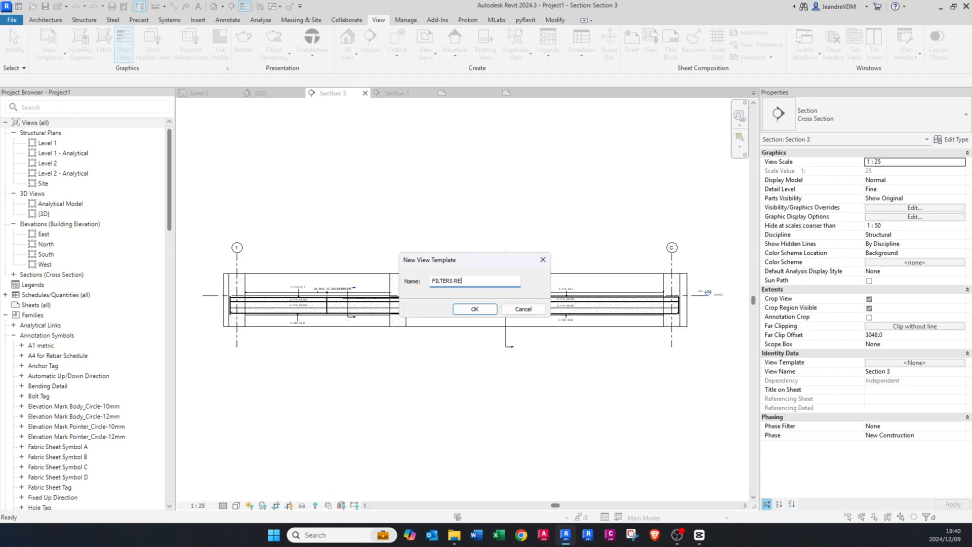
key("Return")
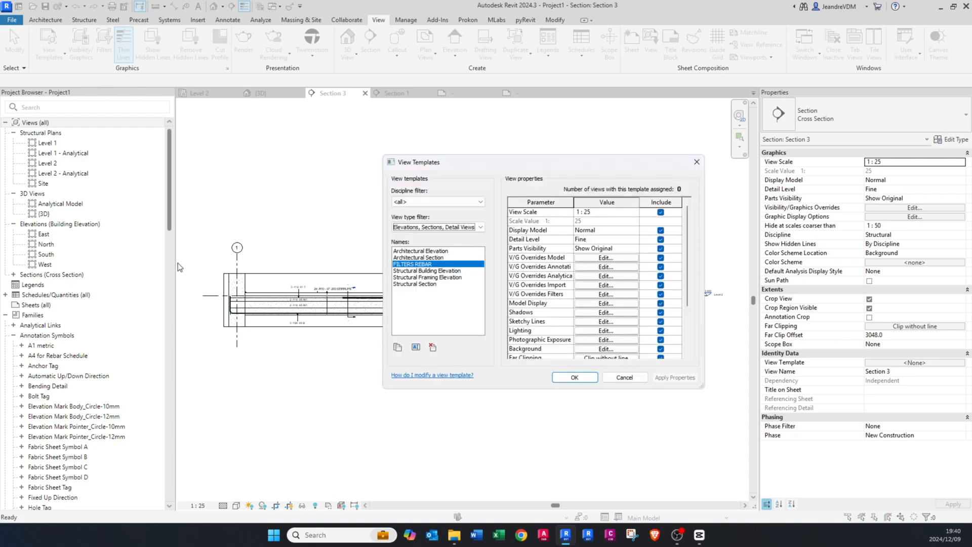
Step: Exclude every parameter from the FILTERS REBAR template except V/G Overrides Filters, and save the template
left_click(661, 212)
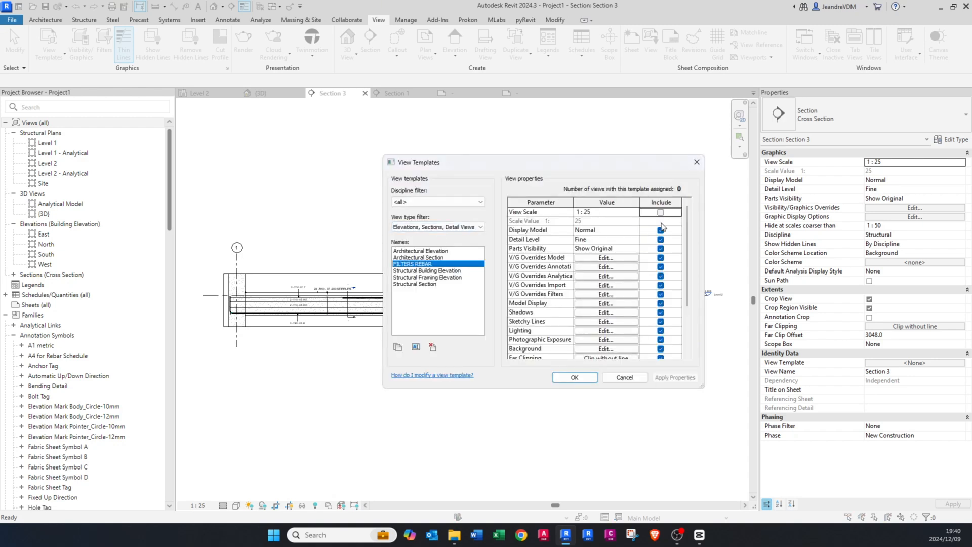
left_click(660, 230)
left_click(660, 239)
left_click(661, 259)
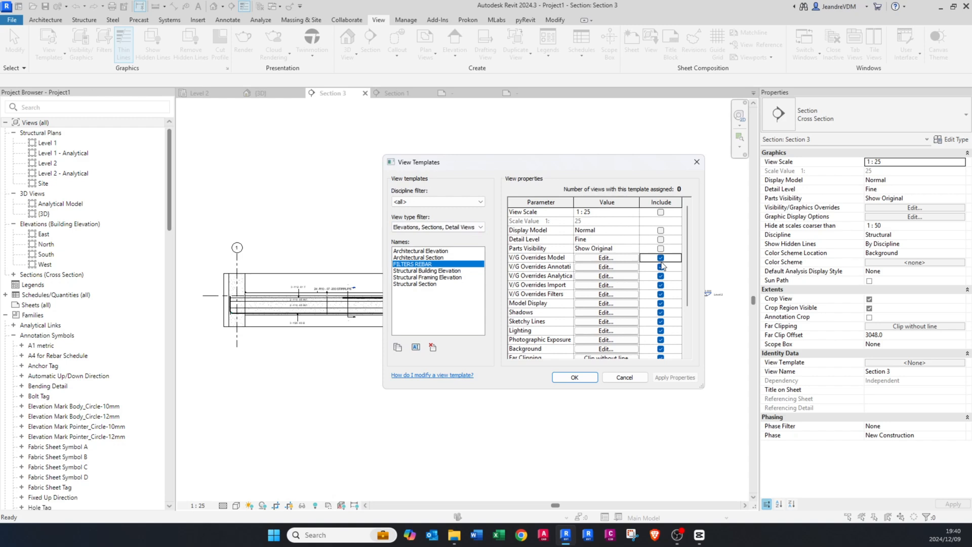
left_click(660, 266)
left_click(660, 276)
left_click(661, 285)
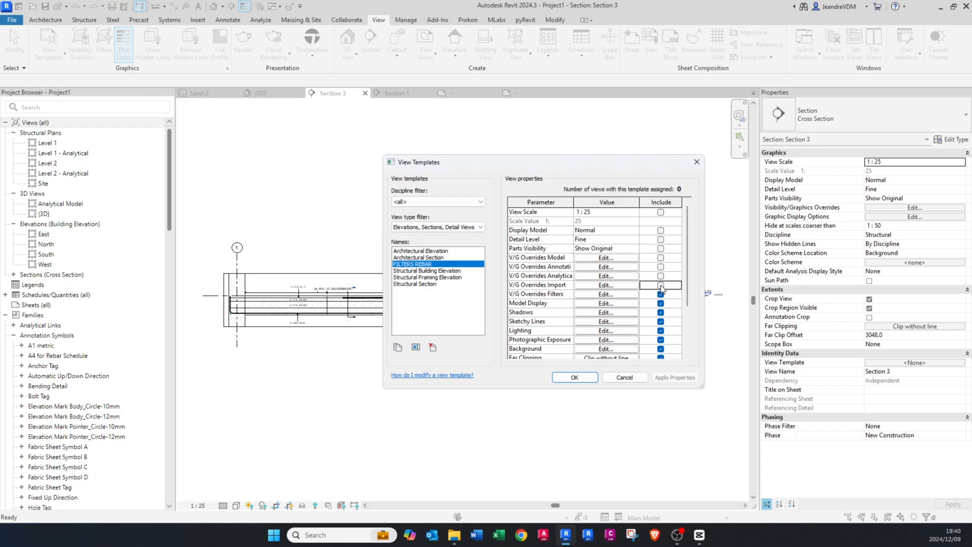
left_click(661, 294)
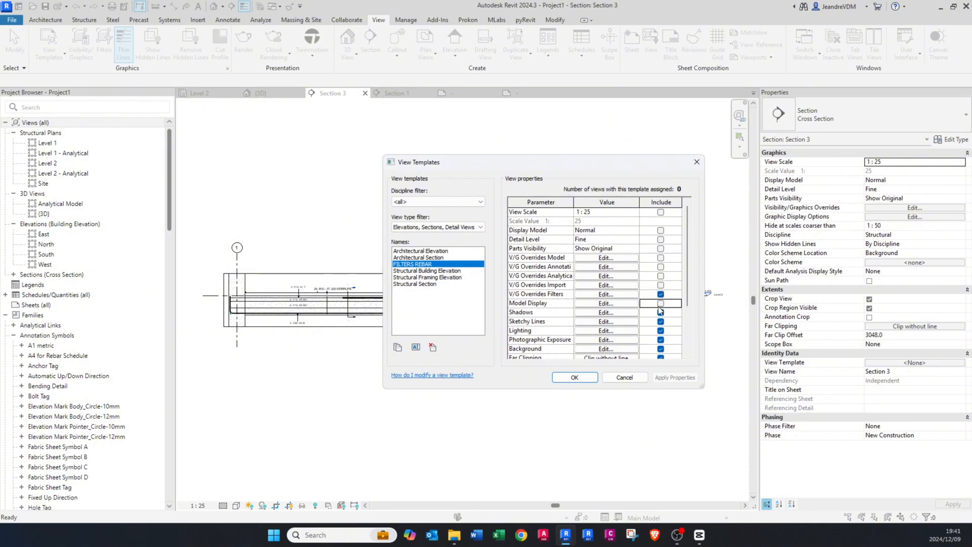
left_click(660, 312)
left_click(661, 322)
left_click(661, 331)
left_click(660, 340)
scroll(662, 341, "down", 2)
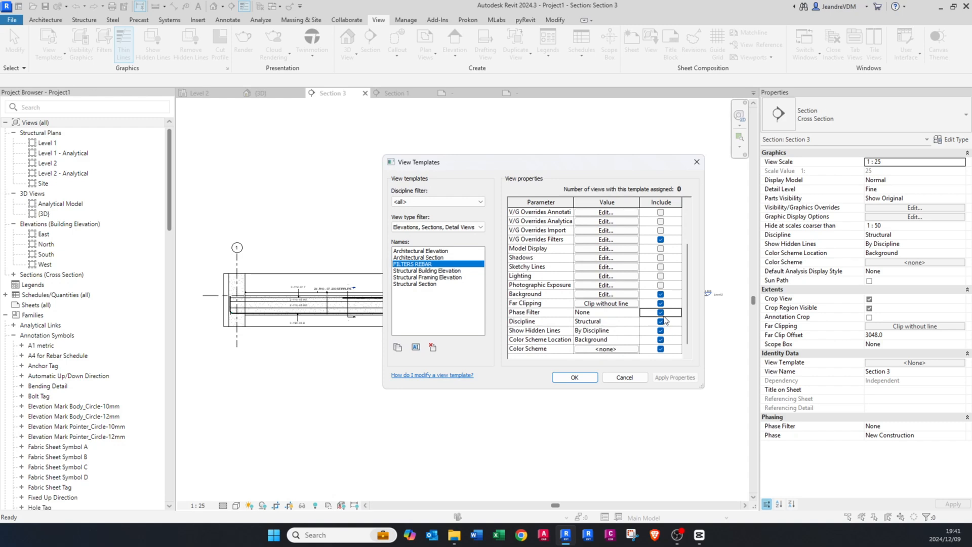
left_click(660, 294)
left_click(660, 303)
left_click(660, 313)
left_click(660, 322)
left_click(660, 330)
left_click(661, 340)
left_click(660, 349)
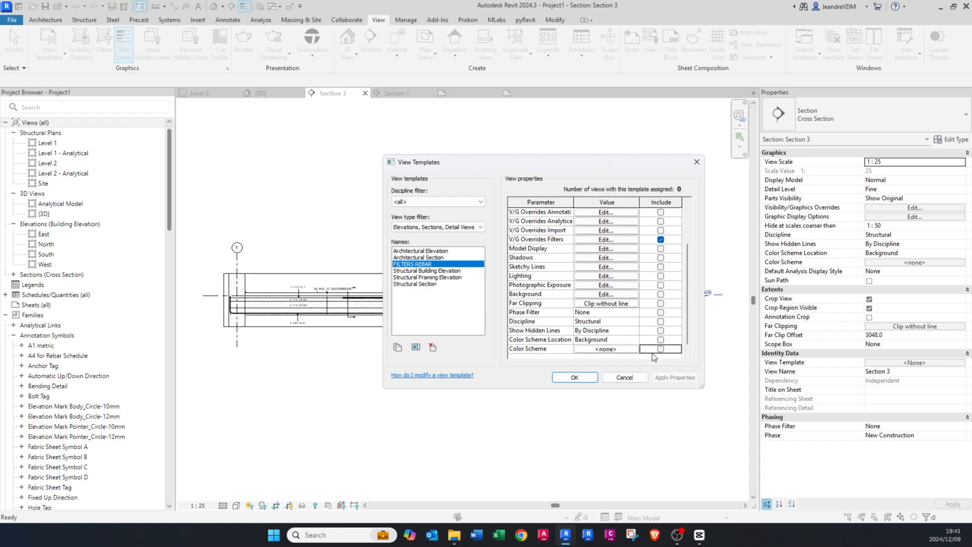
left_click(574, 377)
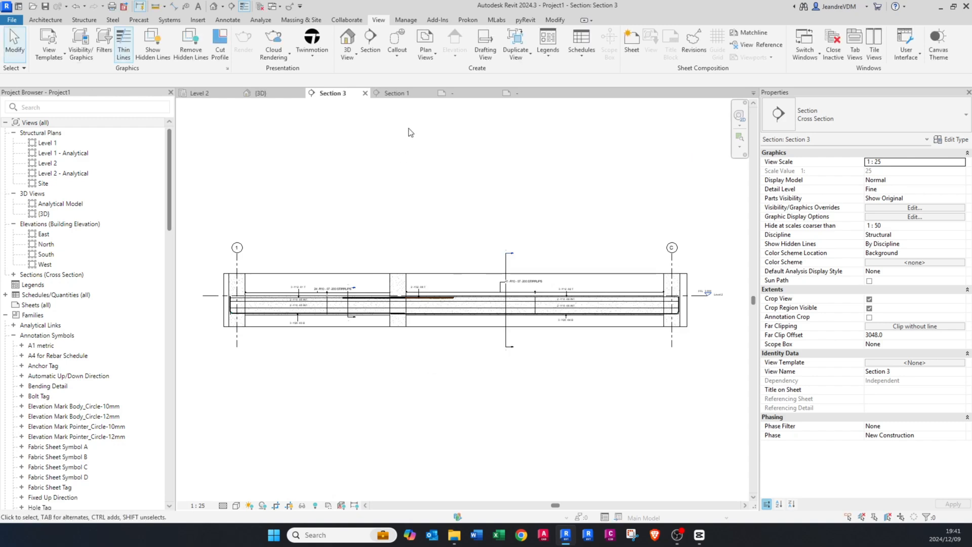
Step: Assign the FILTERS REBAR view template to the Section 1 view and inspect the beam's cross section
left_click(396, 93)
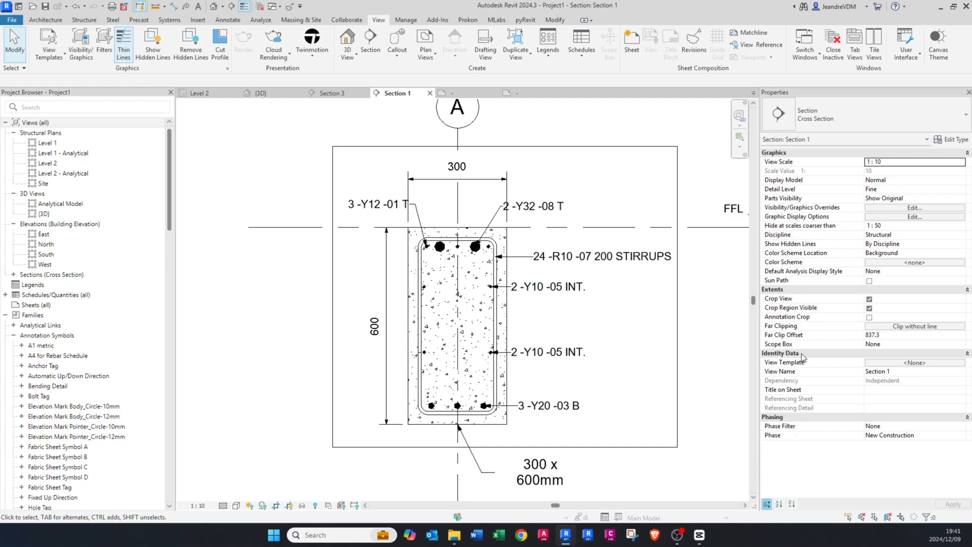
left_click(899, 365)
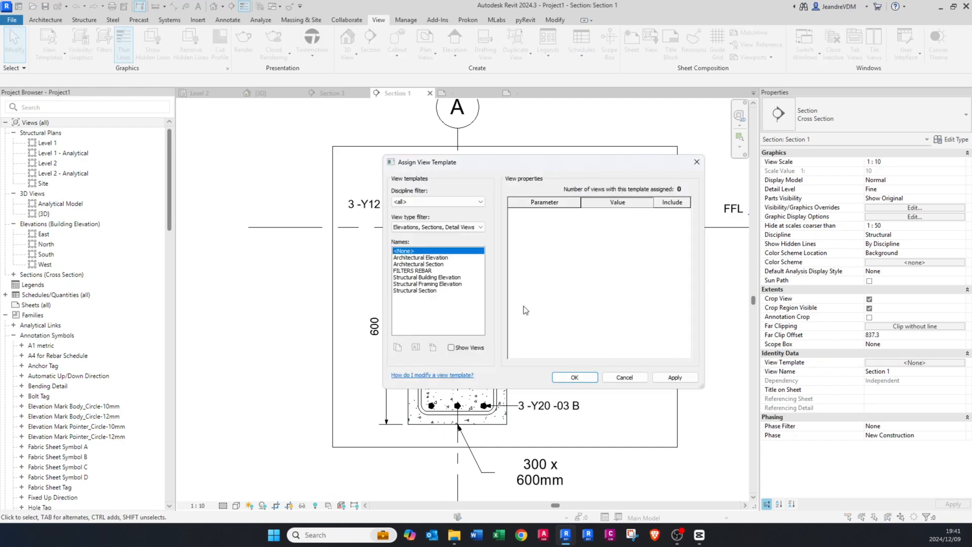
left_click(439, 271)
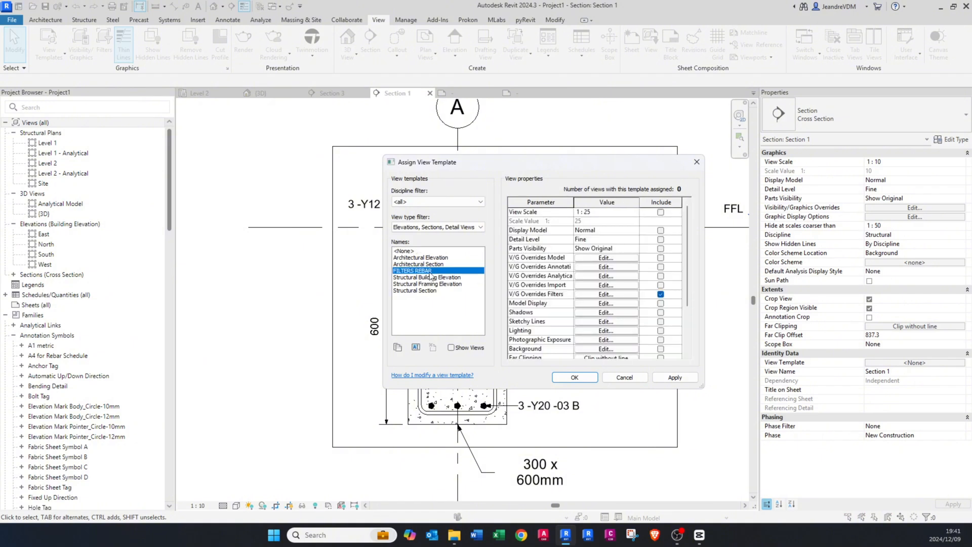
left_click(674, 378)
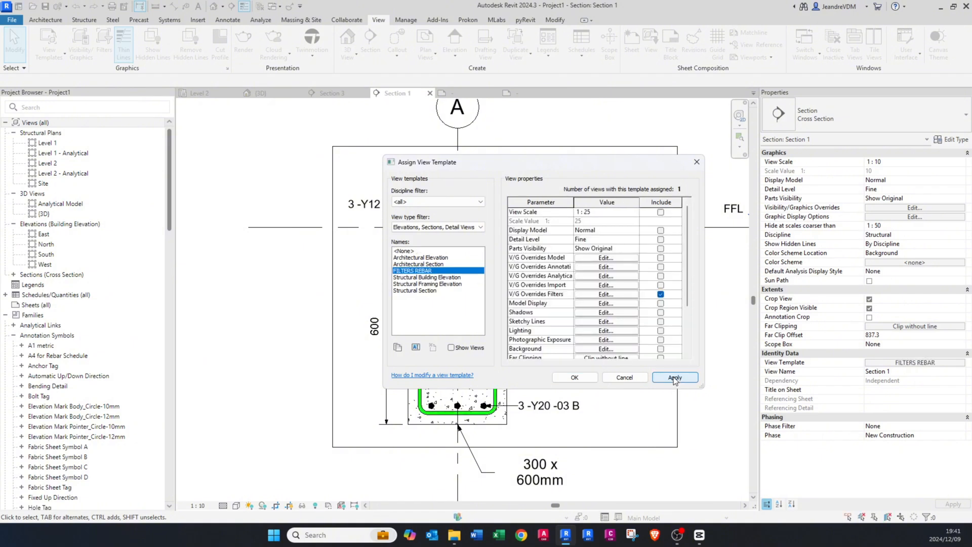
left_click(639, 377)
scroll(429, 339, "up", 2)
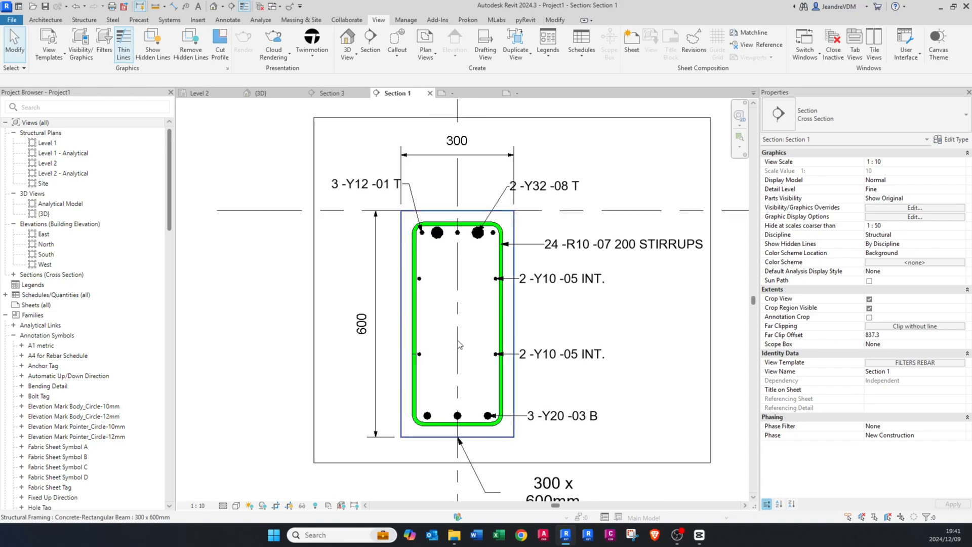
scroll(412, 276, "up", 1)
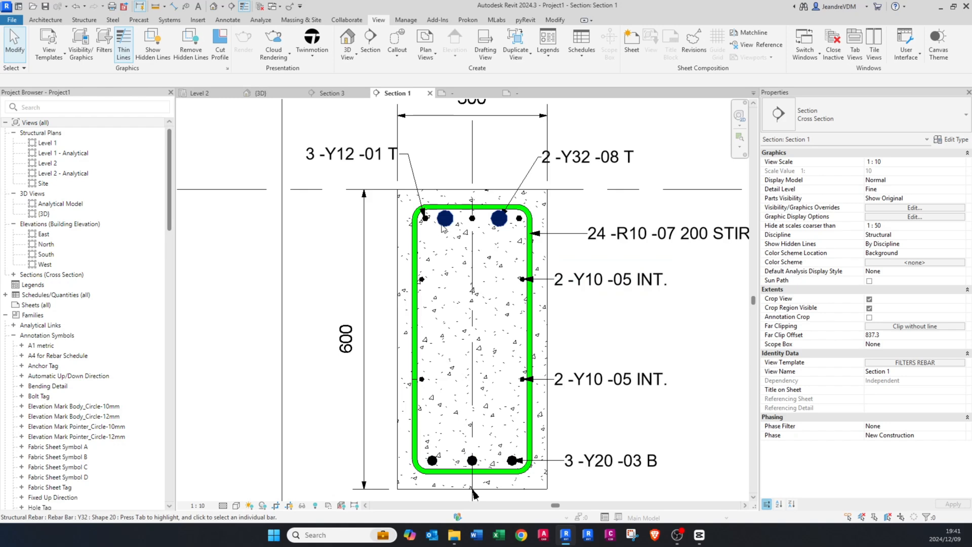
Step: Override the cut lines of all five rebar filters in the FILTERS REBAR template with a solid green line
left_click(926, 363)
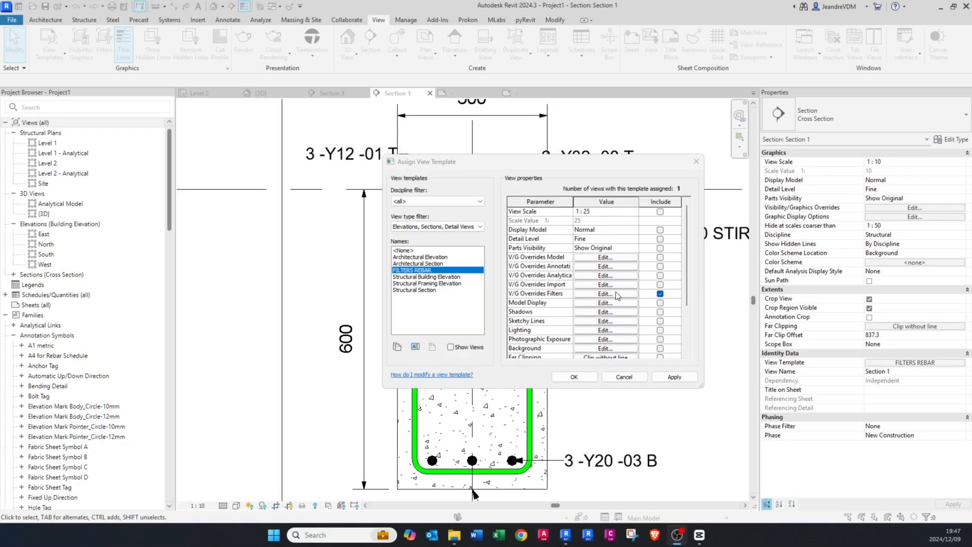
left_click(613, 293)
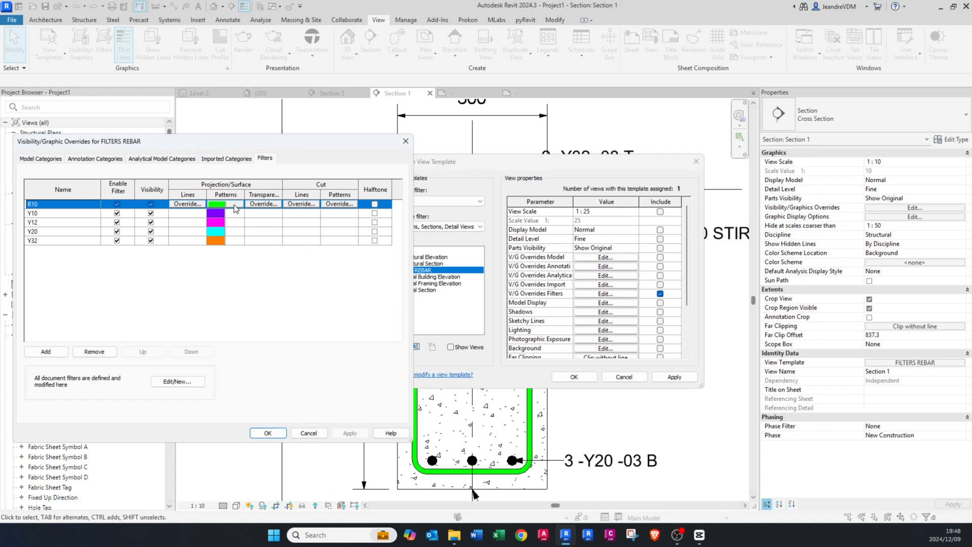
left_click(297, 240, "shift")
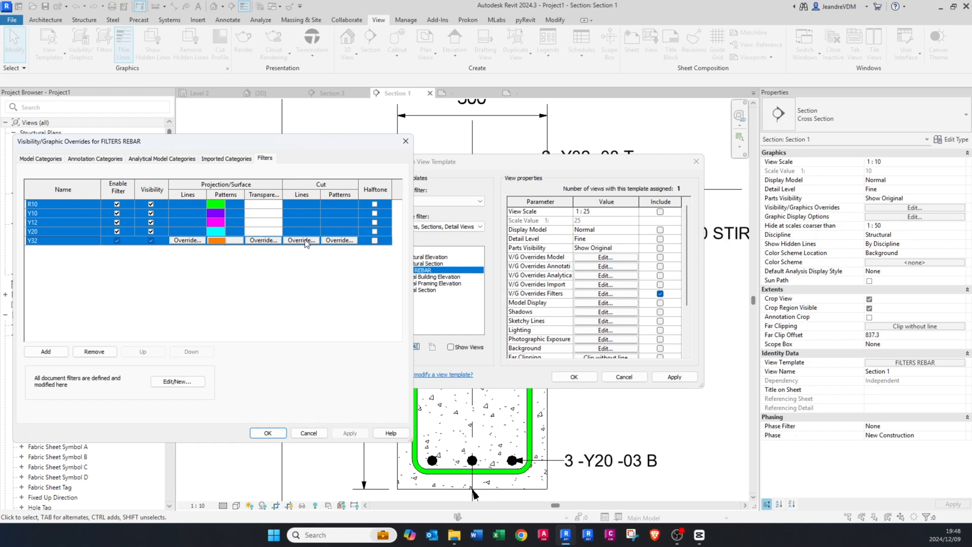
left_click(301, 240)
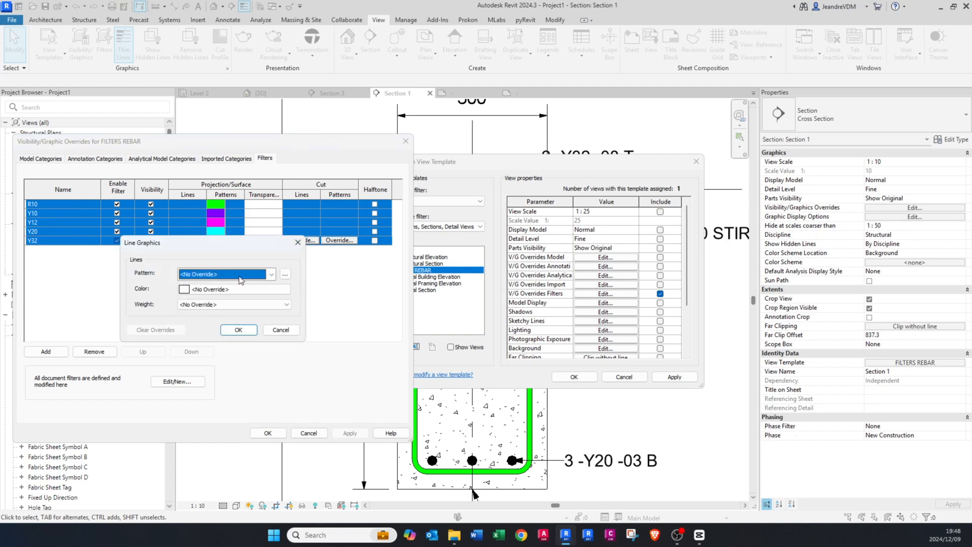
left_click(240, 276)
left_click(218, 15)
left_click(214, 291)
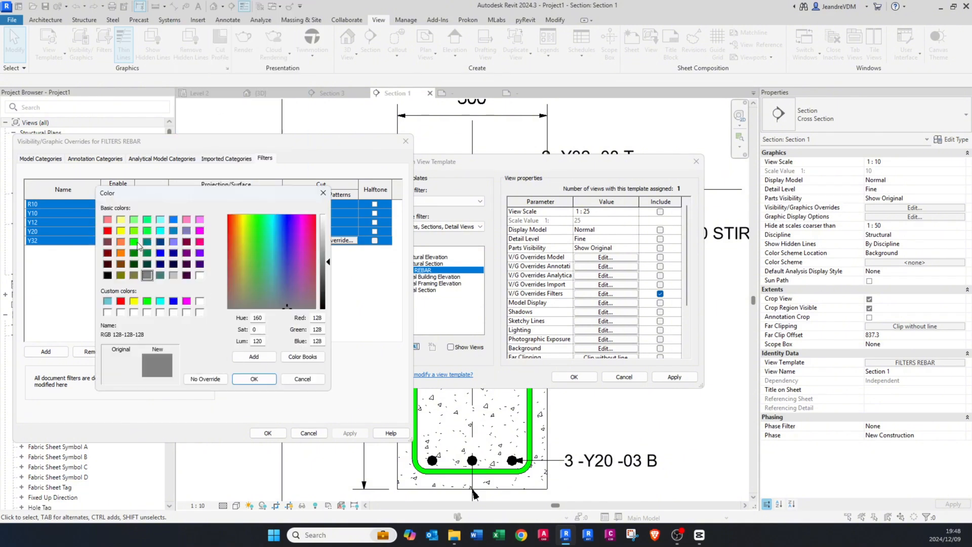
left_click(146, 301)
left_click(254, 379)
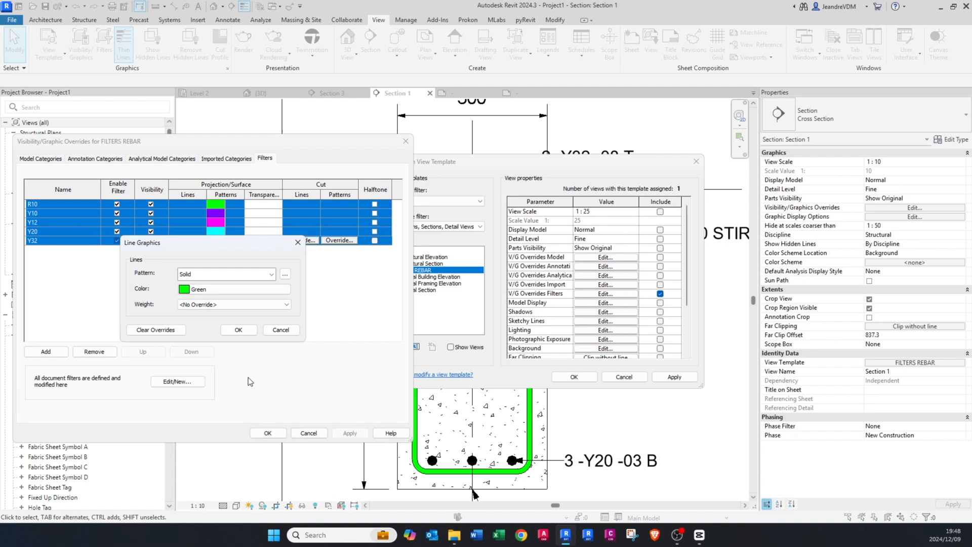
left_click(239, 330)
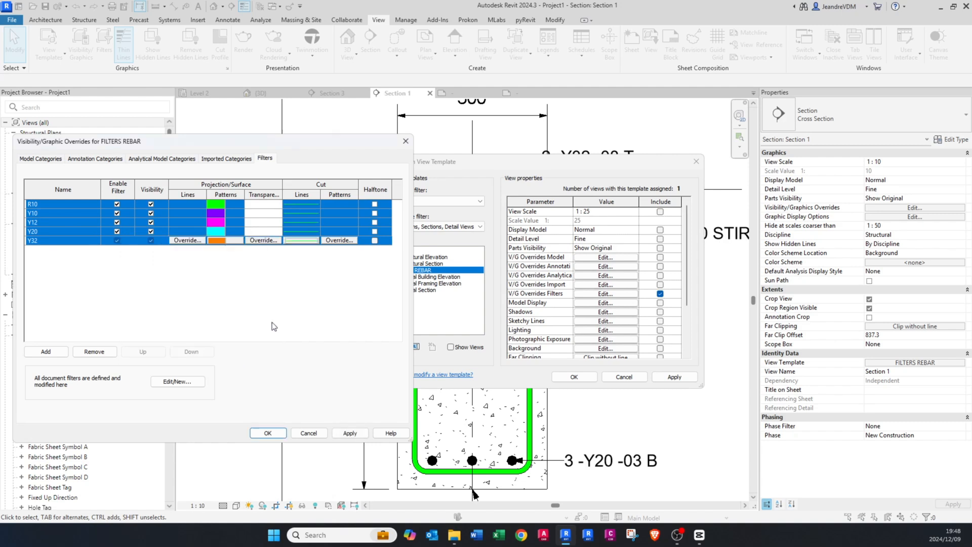
Step: Set the Y10 filter's cut line color to purple, like its surface pattern
left_click(73, 207)
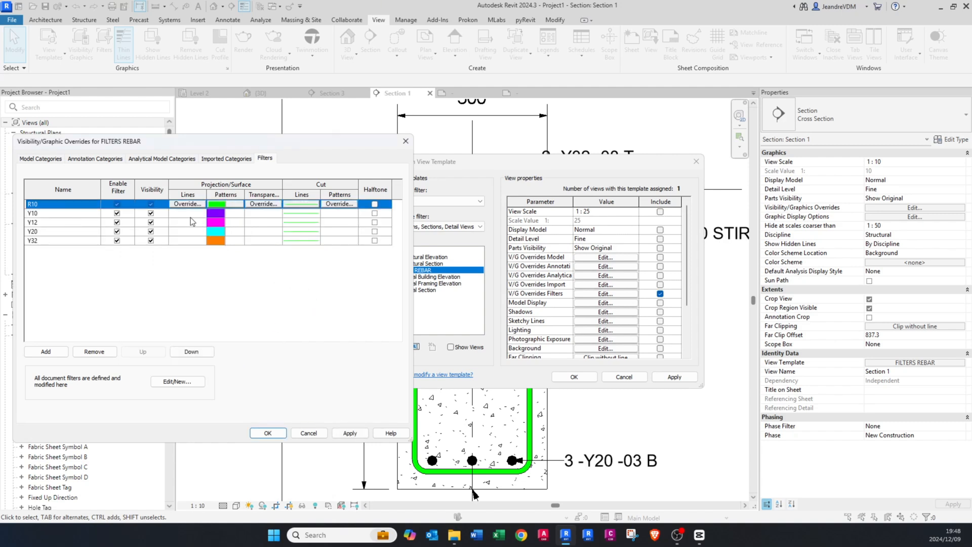
left_click(306, 216)
left_click(302, 212)
left_click(231, 292)
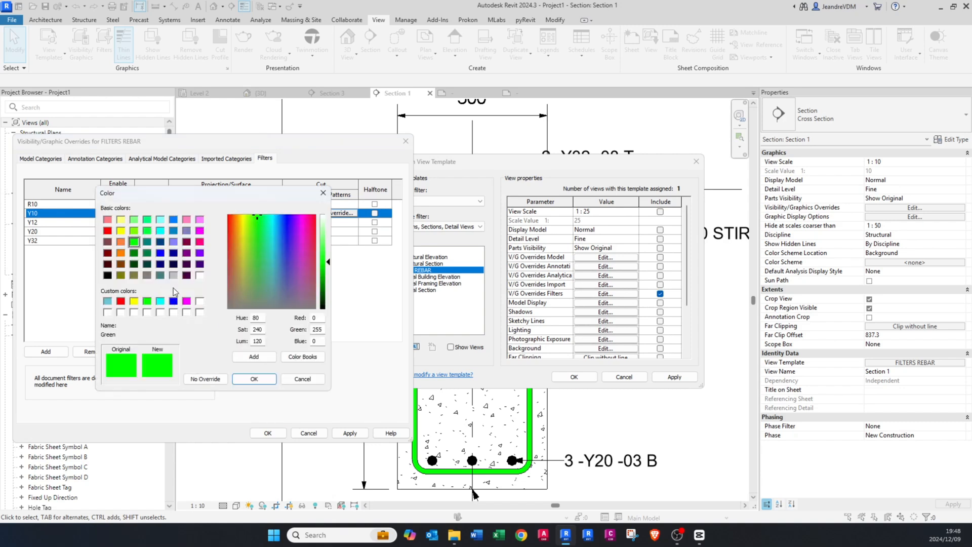
left_click(200, 253)
left_click(254, 379)
left_click(239, 331)
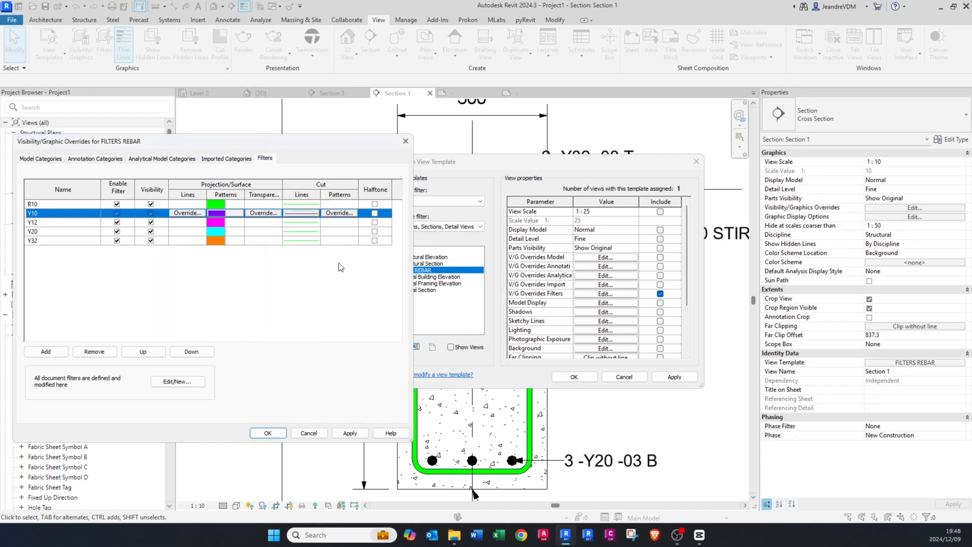
Step: Set the Y12 filter's cut line color to magenta
left_click(300, 223)
left_click(300, 227)
left_click(231, 287)
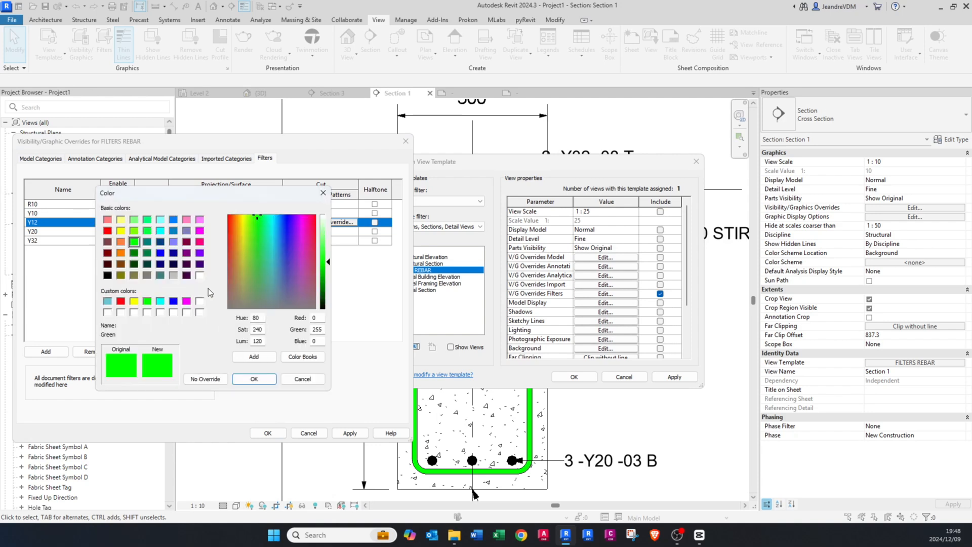
left_click(186, 301)
left_click(254, 379)
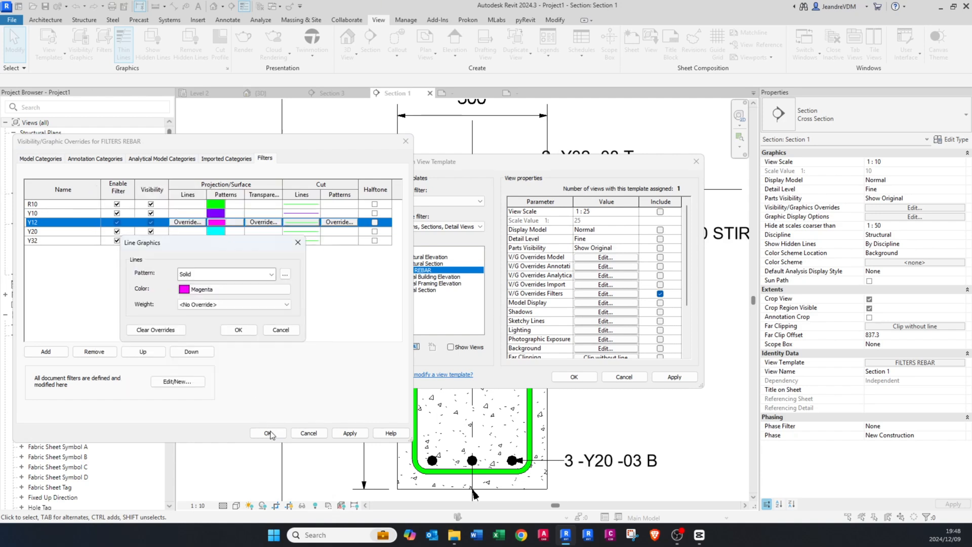
left_click(239, 332)
Step: Set the Y20 filter's cut line color to cyan
left_click(303, 231)
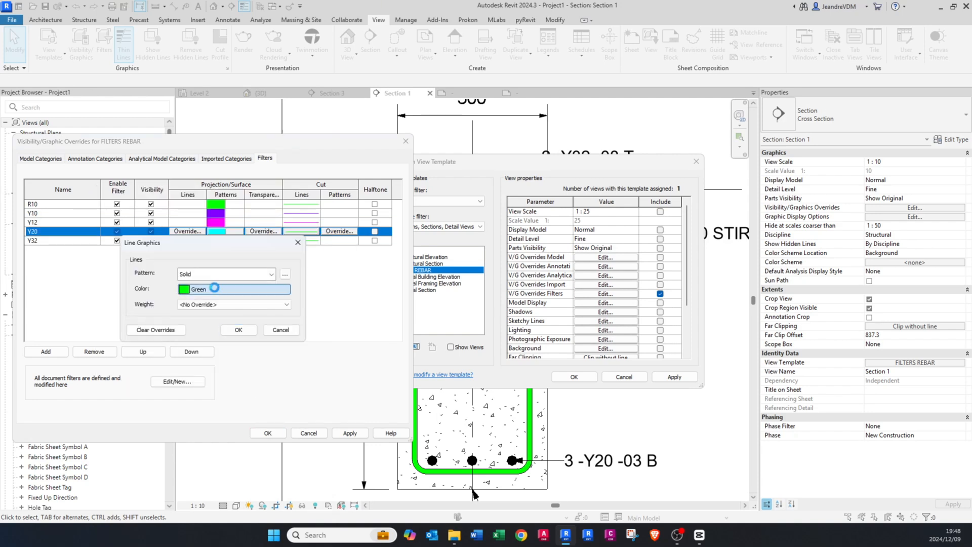
left_click(230, 288)
left_click(161, 301)
left_click(254, 379)
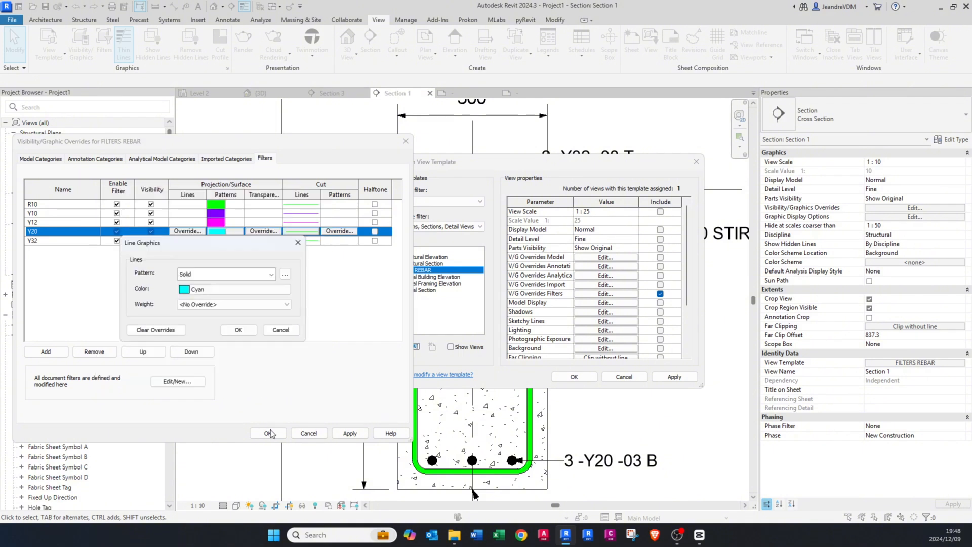
left_click(238, 330)
Step: Set the Y32 filter's cut line color to orange, RGB 255-128-000
left_click(302, 240)
left_click(302, 240)
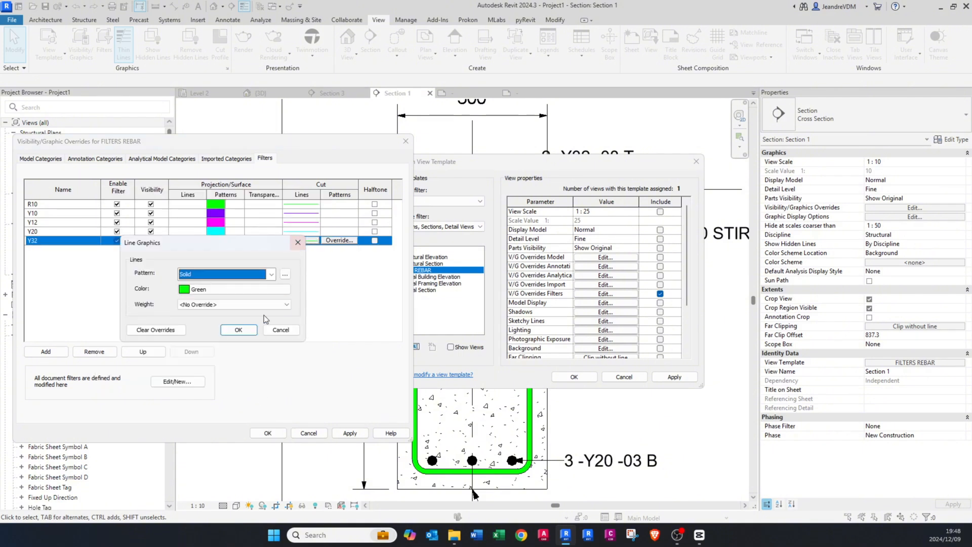
left_click(233, 289)
left_click(121, 242)
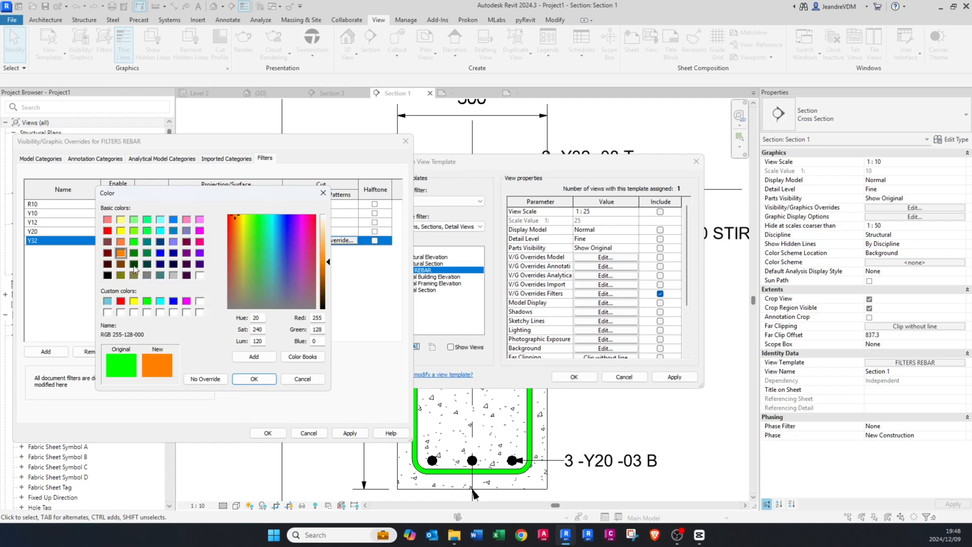
left_click(254, 379)
left_click(239, 330)
Step: Apply and save the filter overrides in the FILTERS REBAR template, and inspect the rebar colors in the cross section
left_click(347, 435)
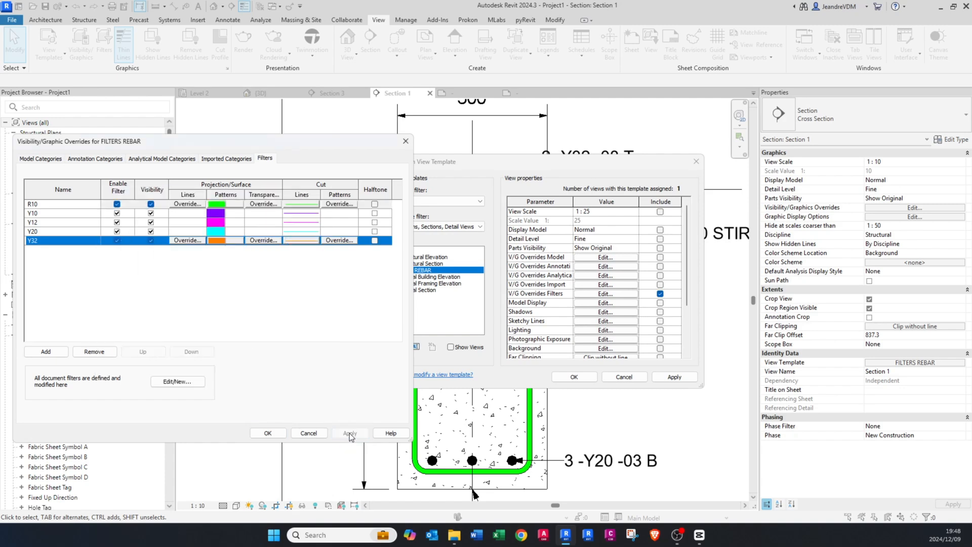
left_click(265, 435)
left_click(675, 377)
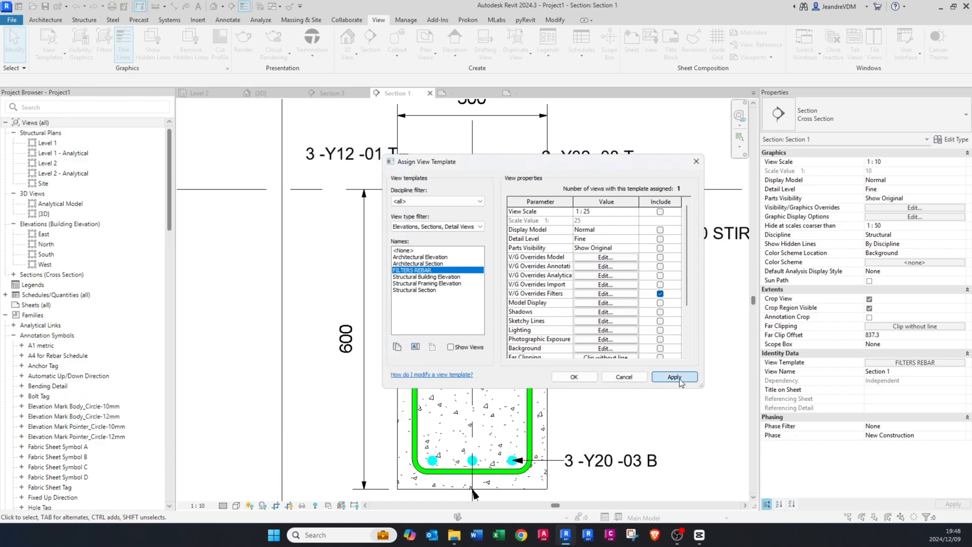
left_click(574, 377)
middle_click_drag(607, 382, 575, 369)
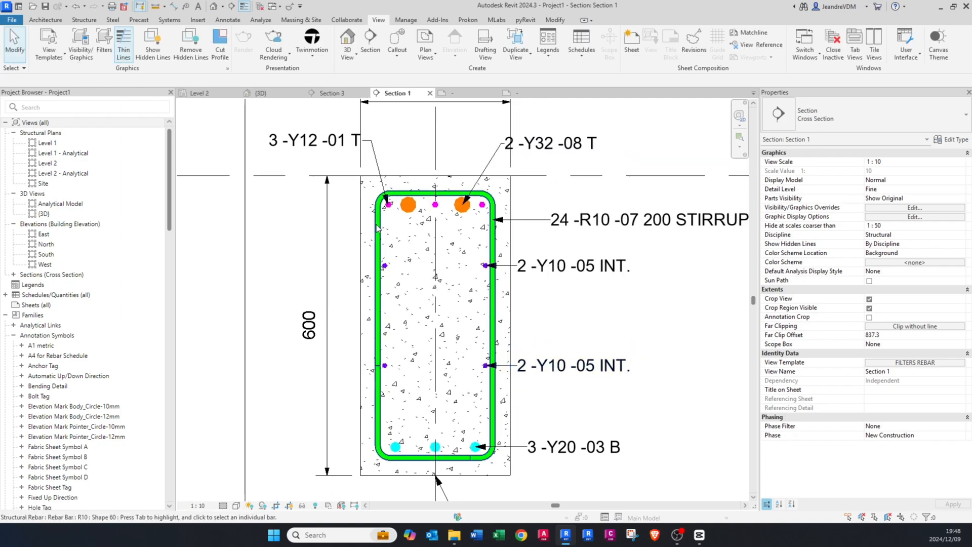
scroll(446, 261, "down", 3)
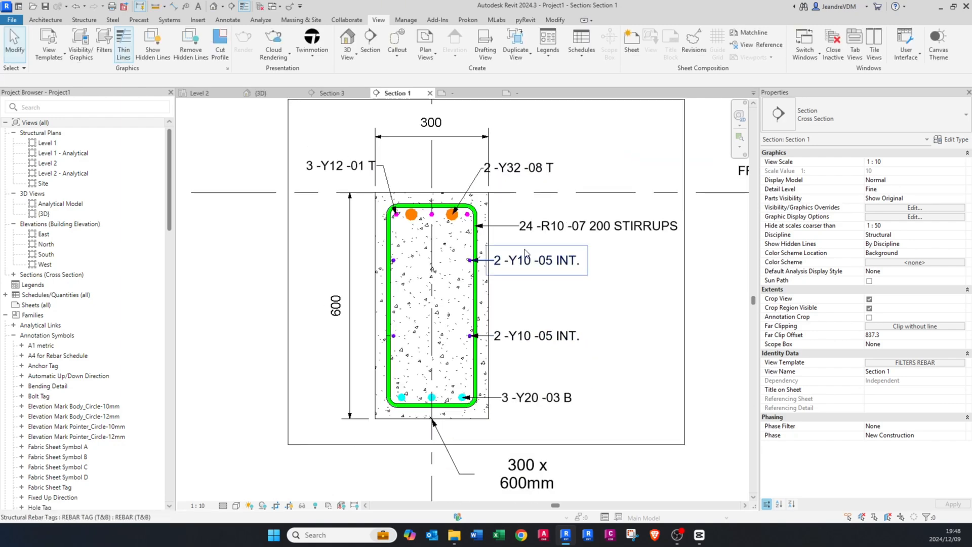
middle_click_drag(409, 200, 401, 215)
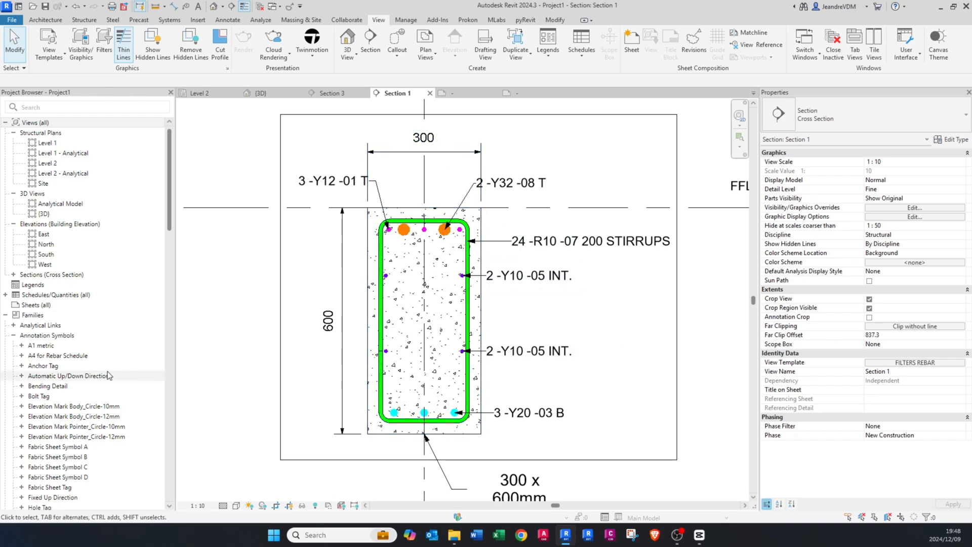
Step: Create a new sheet with the A1 metric title block
left_click(6, 315)
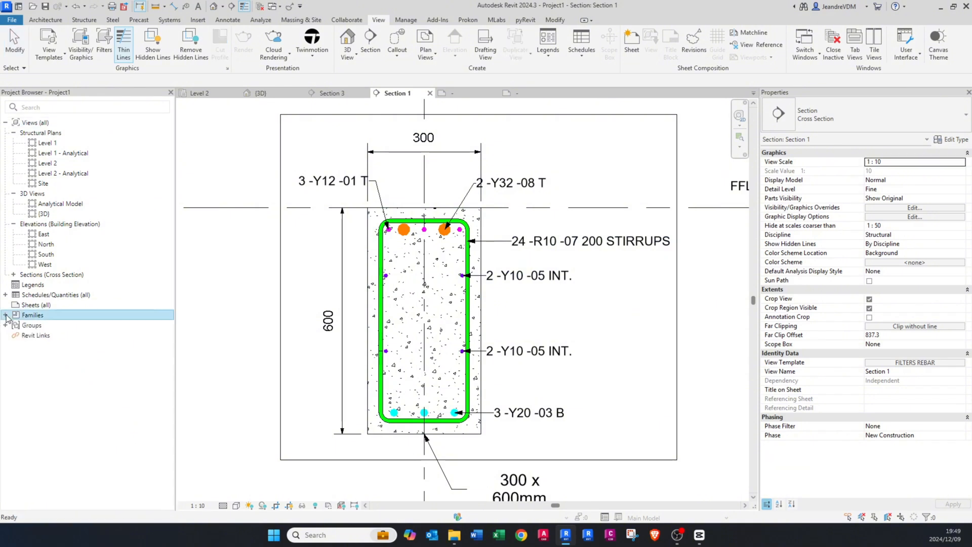
right_click(41, 305)
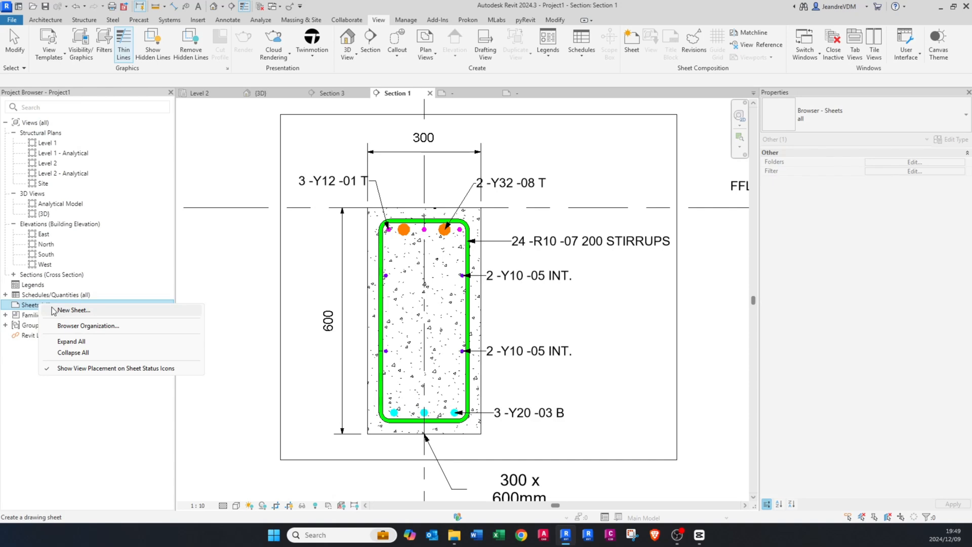
left_click(70, 310)
left_click(409, 170)
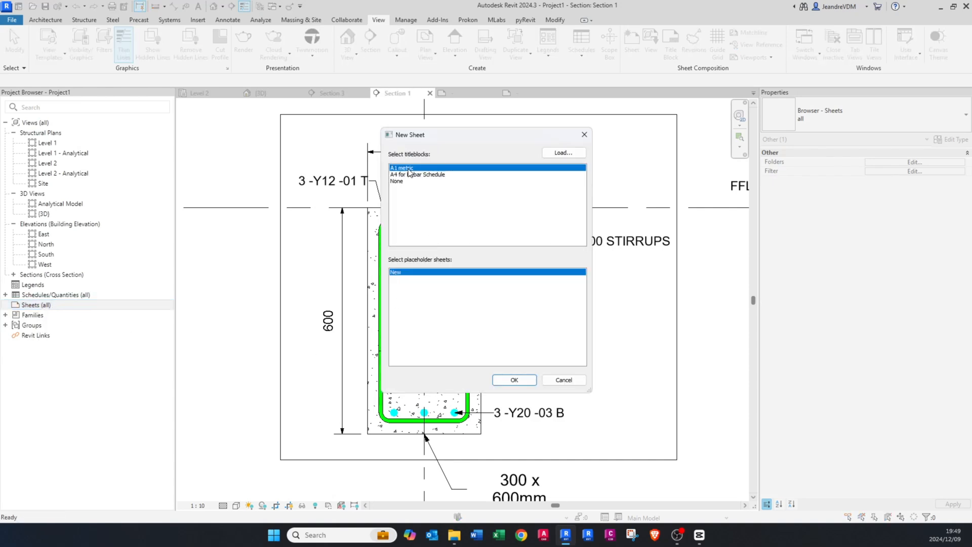
left_click(503, 379)
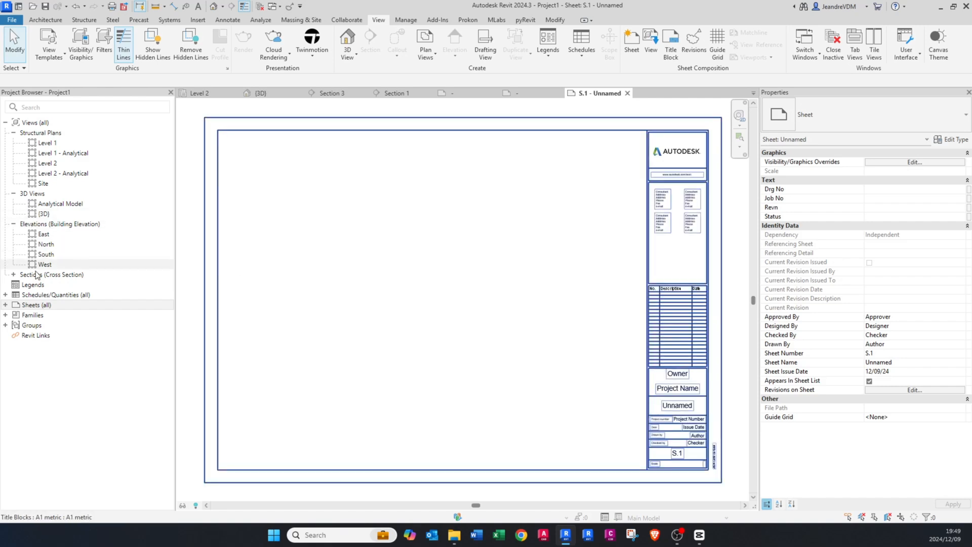
Step: Expand the list of section views, check the Level 2 plan and return to sheet S.1
left_click(14, 275)
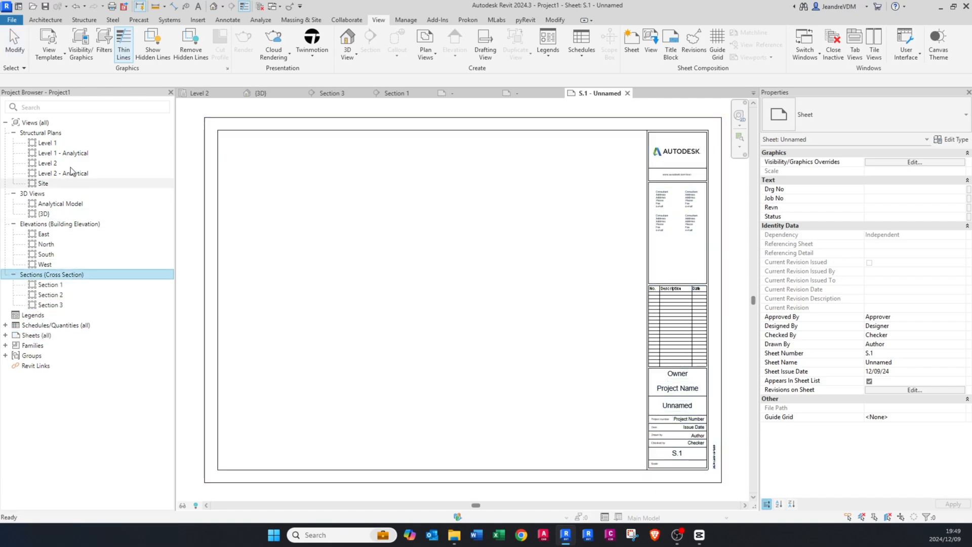
left_click(59, 165)
double_click(59, 164)
middle_click(468, 305)
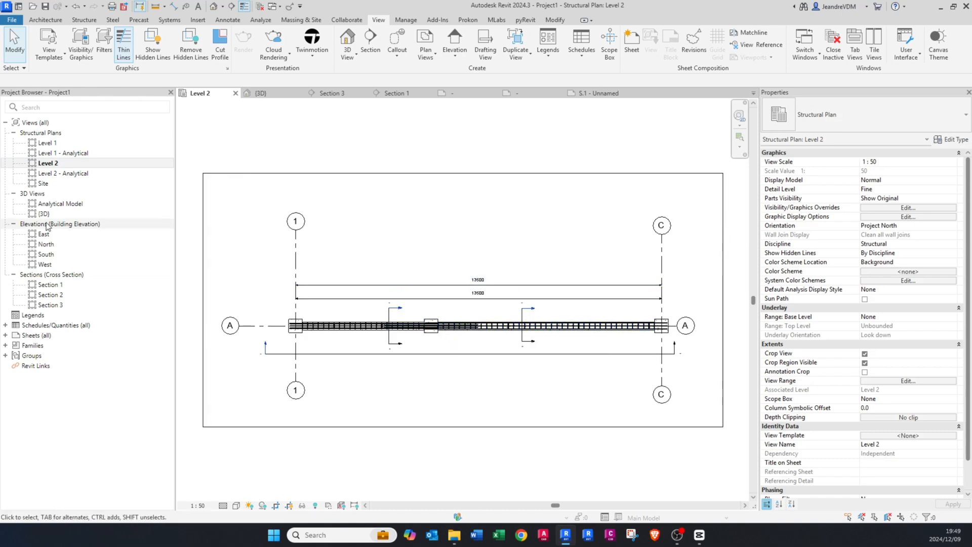
left_click(534, 92)
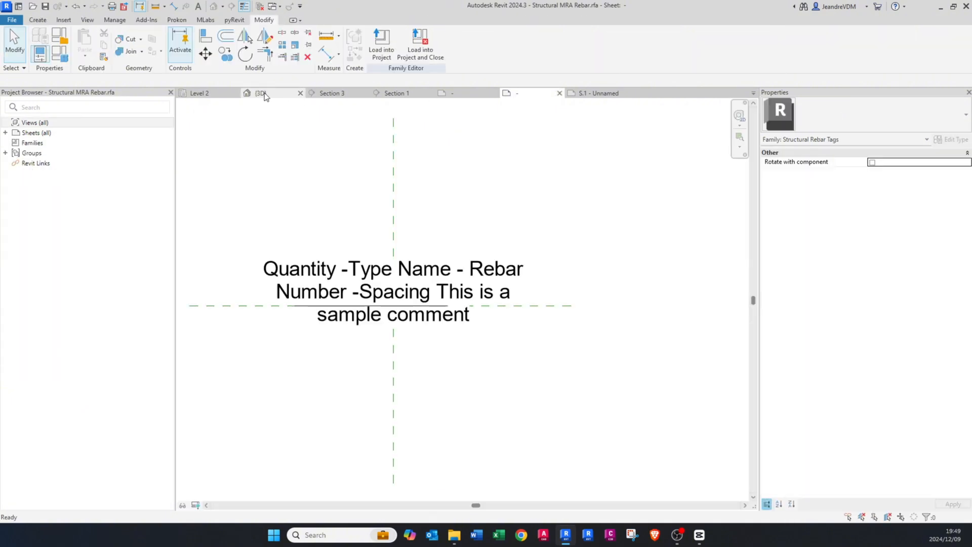
left_click(599, 93)
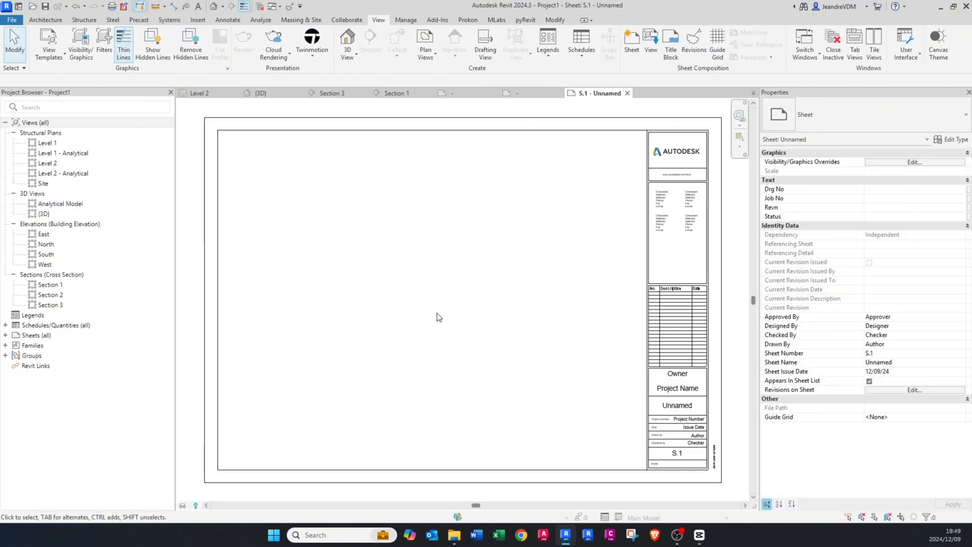
Step: Place the Level 2 plan in the upper part of sheet S.1
left_click_drag(47, 163, 460, 223)
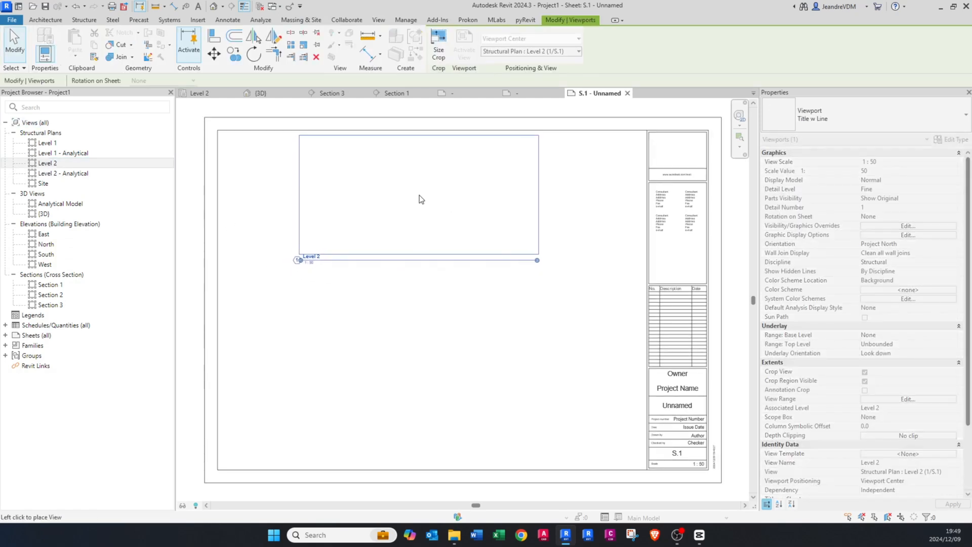
left_click(419, 195)
left_click(433, 274)
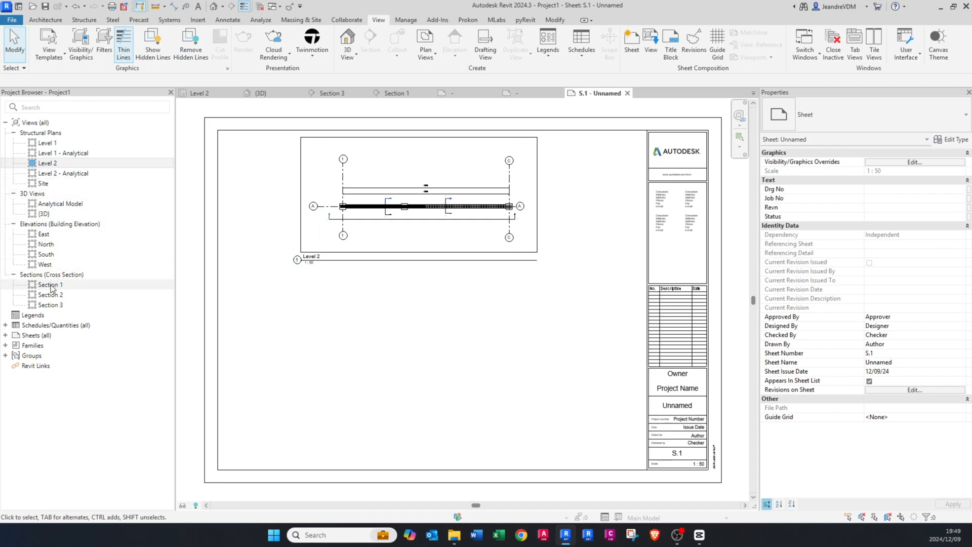
Step: Place Section 1 on the sheet below the Level 2 plan, flush with its left side, and Section 2 beside it in line
left_click_drag(47, 287, 432, 314)
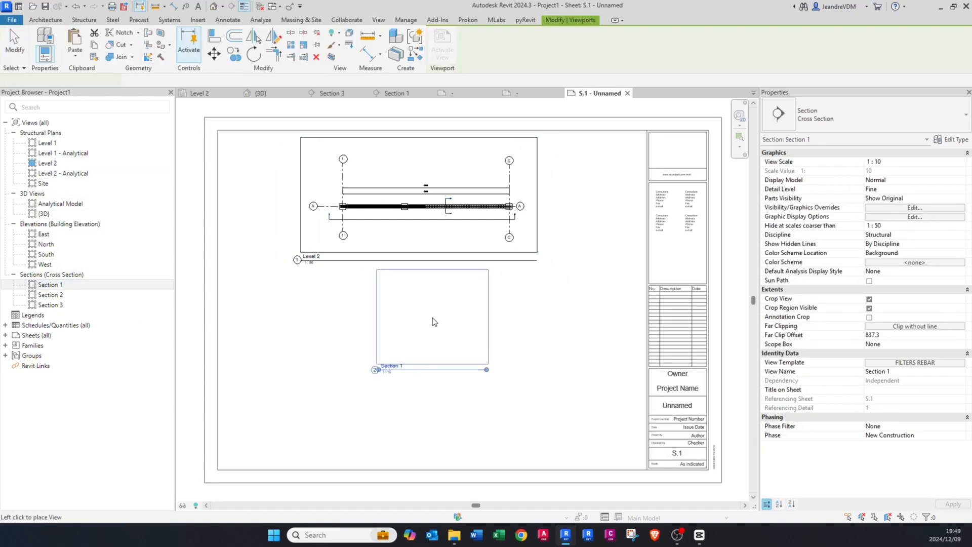
left_click(351, 323)
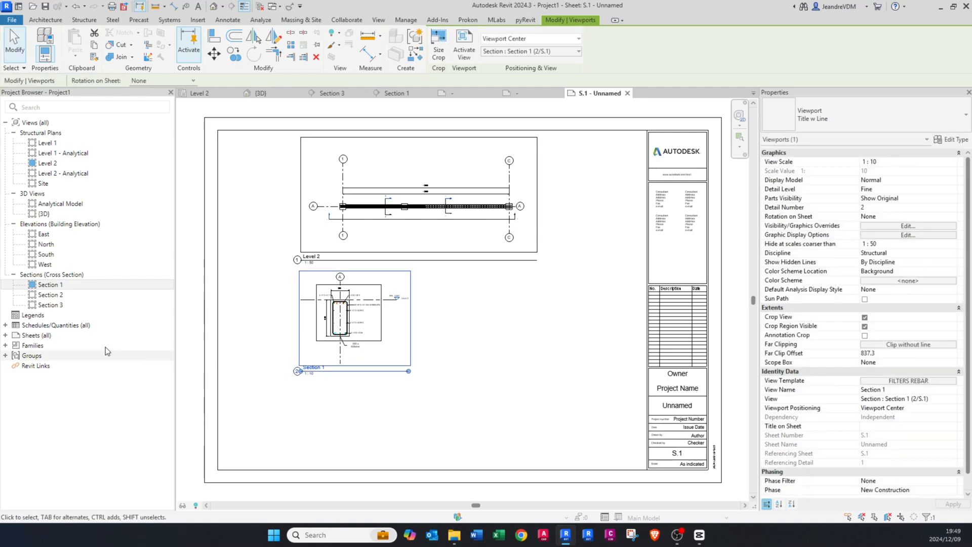
key("Escape")
left_click(50, 297)
left_click_drag(493, 359, 520, 323)
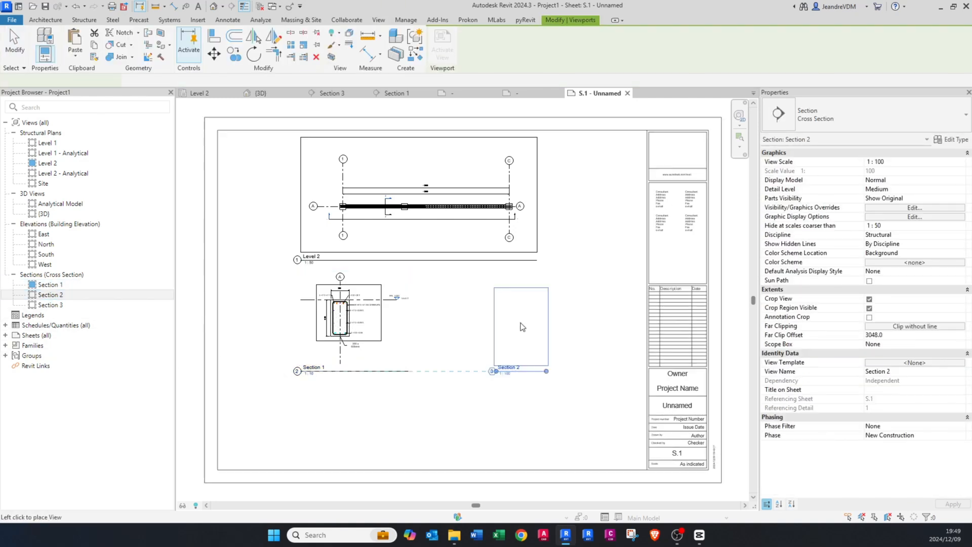
left_click(495, 321)
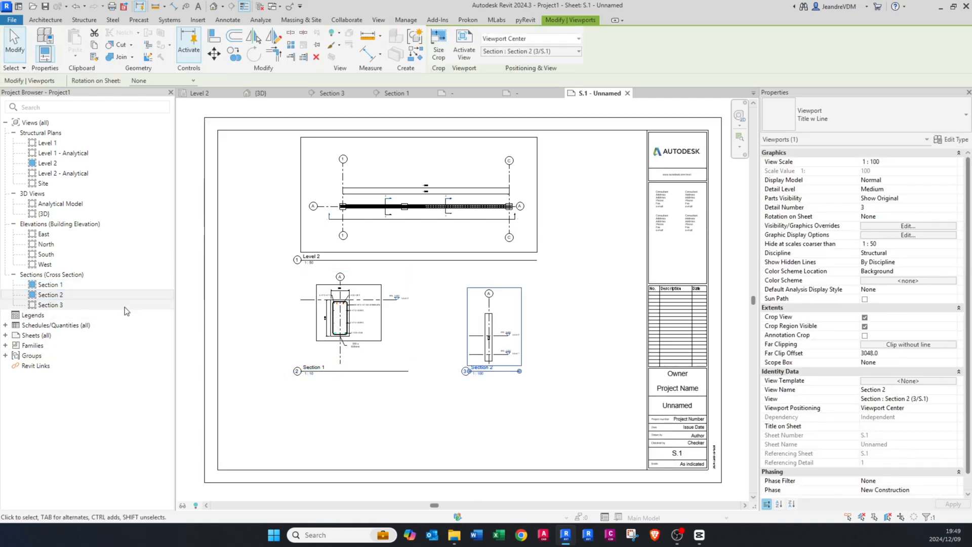
Step: Place Section 3 on sheet S.1 below Sections 1 and 2, spanning the width beside the title block
left_click(54, 306)
left_click_drag(461, 424, 446, 414)
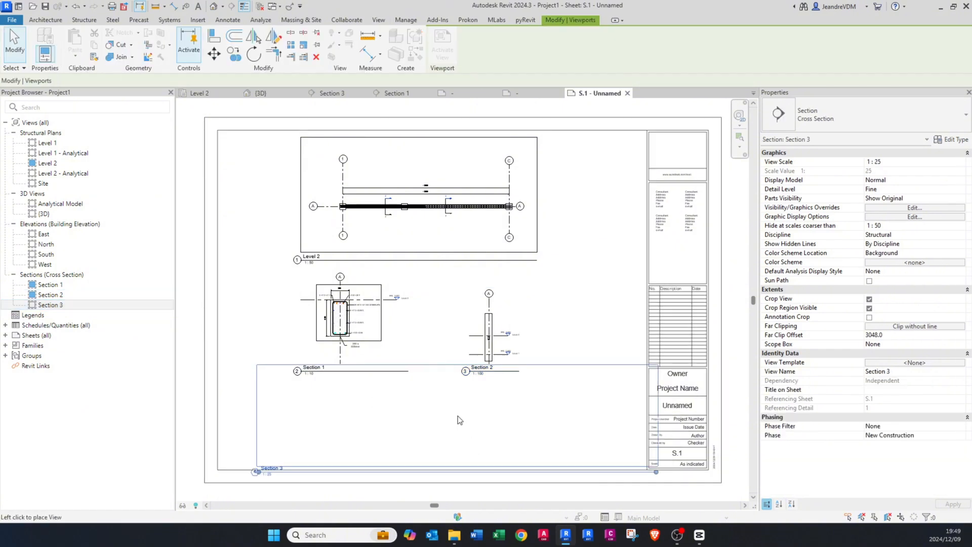
left_click(442, 411)
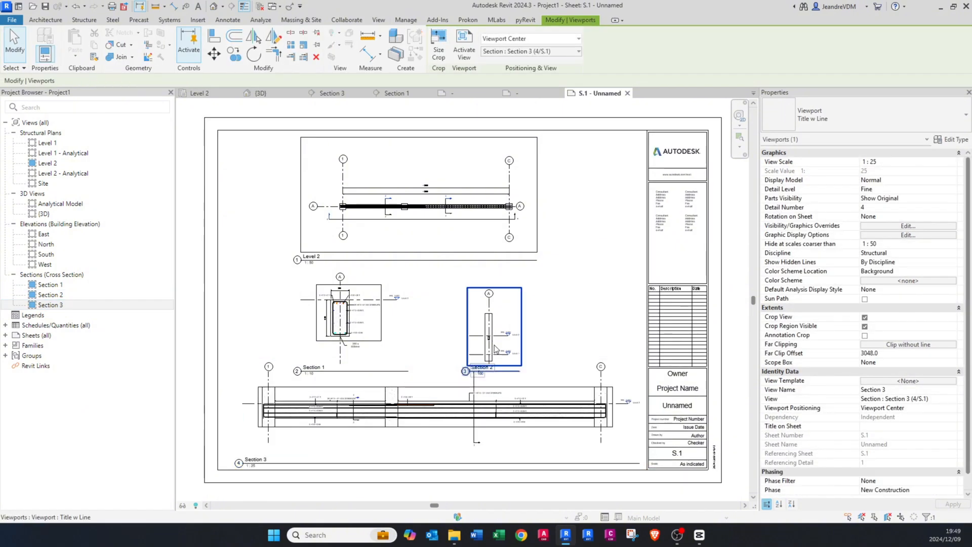
Step: Move the Section 1 and Section 2 viewports together slightly upward, away from Section 3
left_click(560, 297)
left_click_drag(561, 296, 376, 280)
left_click(583, 184)
Step: Nudge the Level 2 plan viewport up and slightly to the right on the sheet
left_click(469, 204)
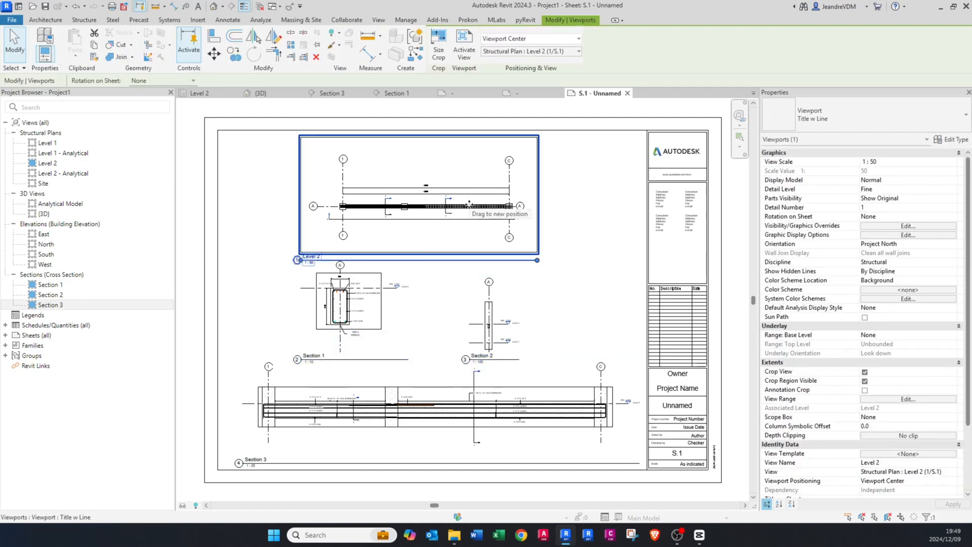
key("Up")
key("Up")
key("Right")
key("Right")
key("Right")
key("Up")
key("Up")
key("Up")
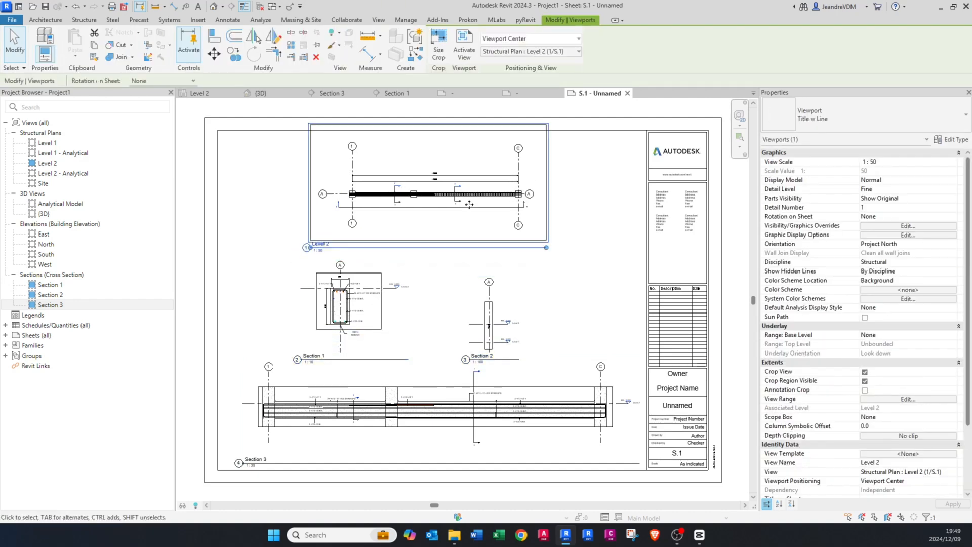
key("Right")
key("Escape")
Step: Nudge the Section 1 and Section 2 viewports up a little more to even out the spacing above Section 3
scroll(440, 247, "up", 1)
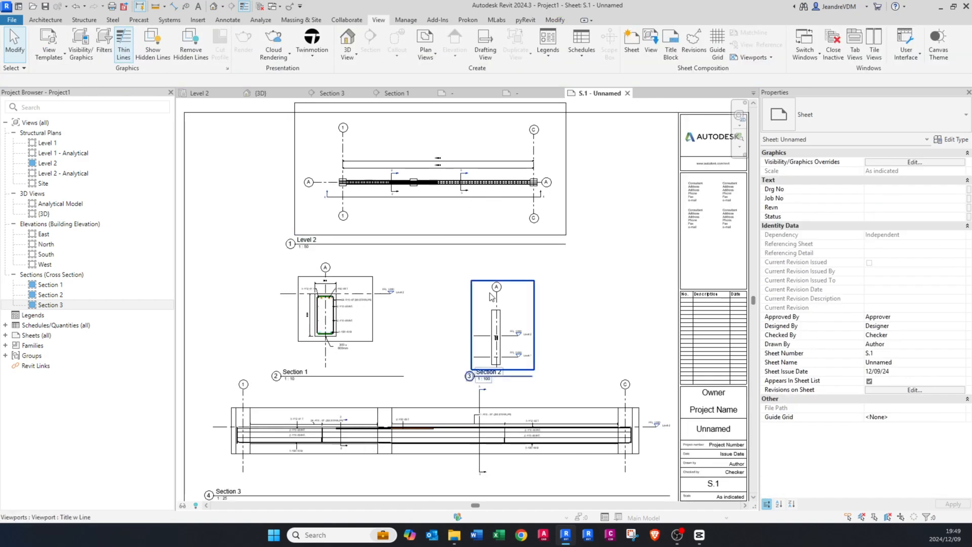
left_click_drag(633, 277, 334, 313)
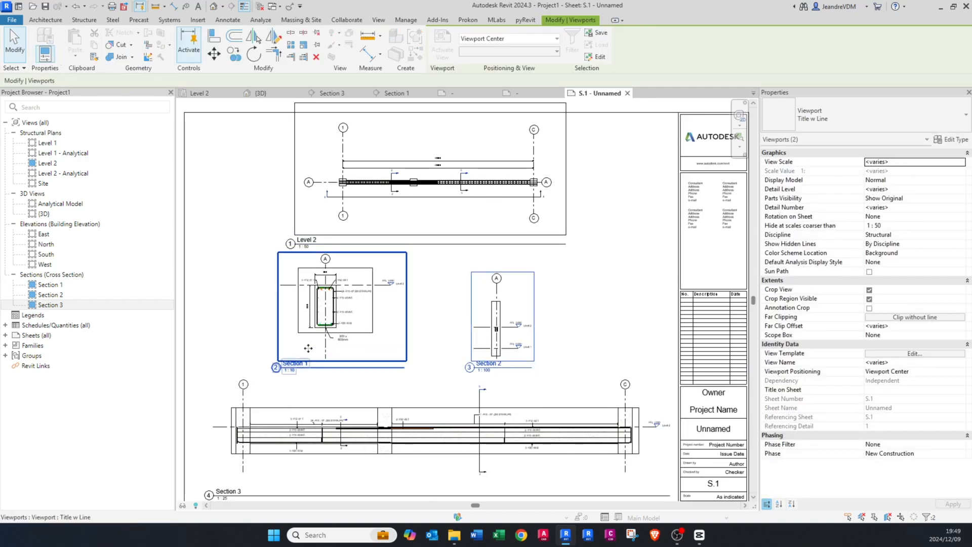
key("Escape")
Step: Check which viewport title types are available for the Section 1 viewport
scroll(296, 362, "up", 1)
left_click(296, 364)
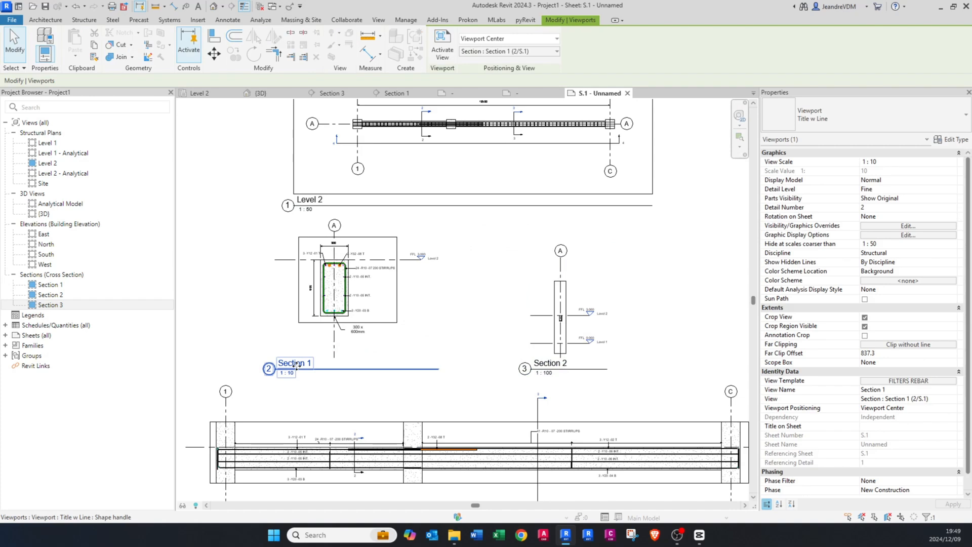
left_click(875, 117)
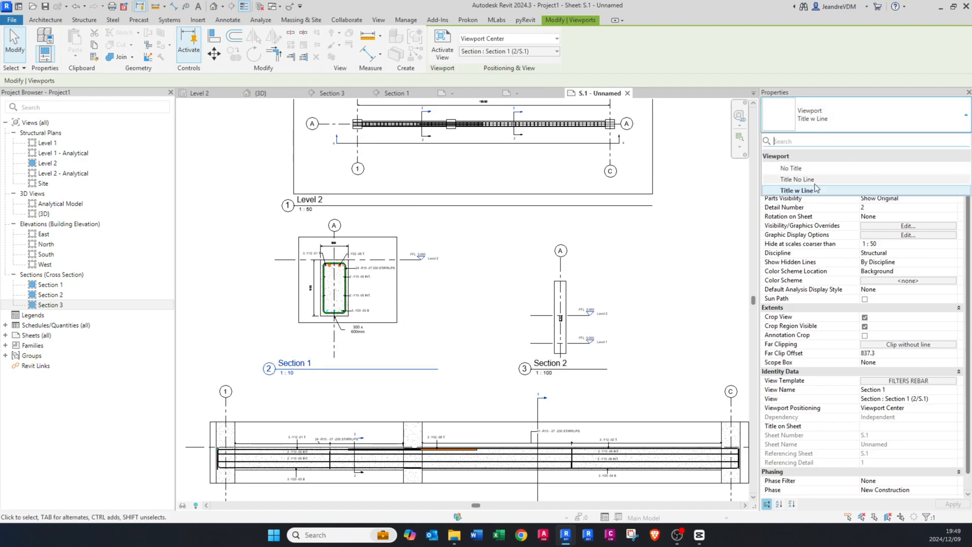
key("Escape")
key("Escape")
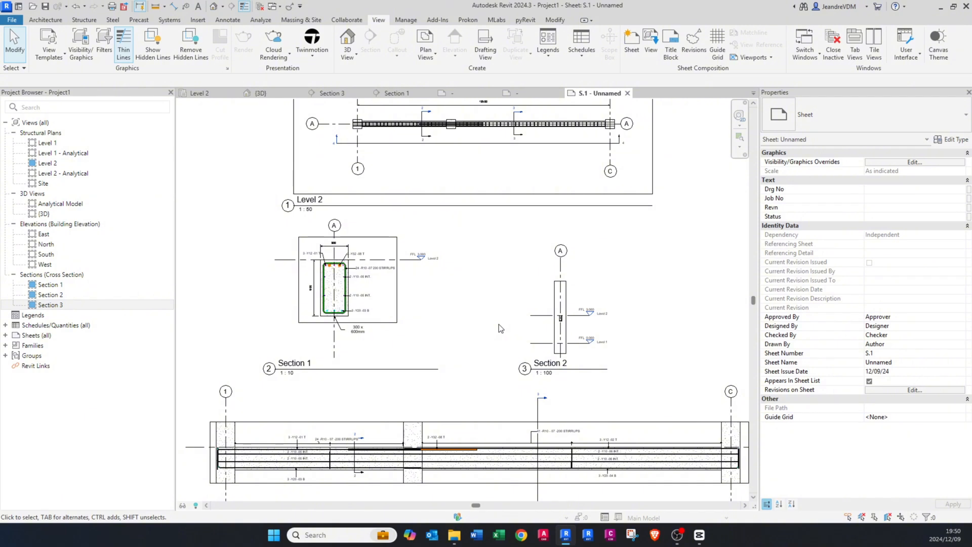
Step: Shift all four viewports together slightly to the left, away from the title block
scroll(290, 363, "up", 2)
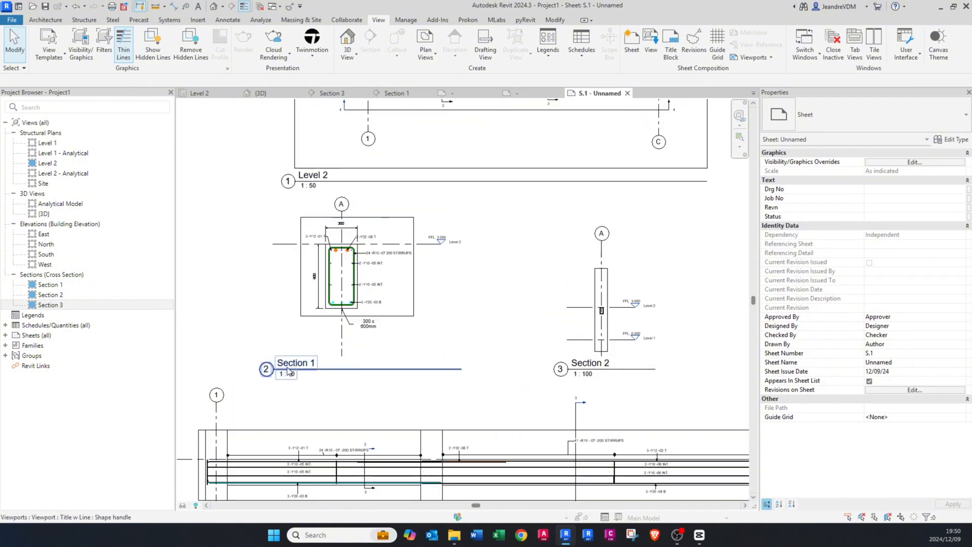
scroll(290, 362, "down", 1)
middle_click_drag(333, 346, 415, 292)
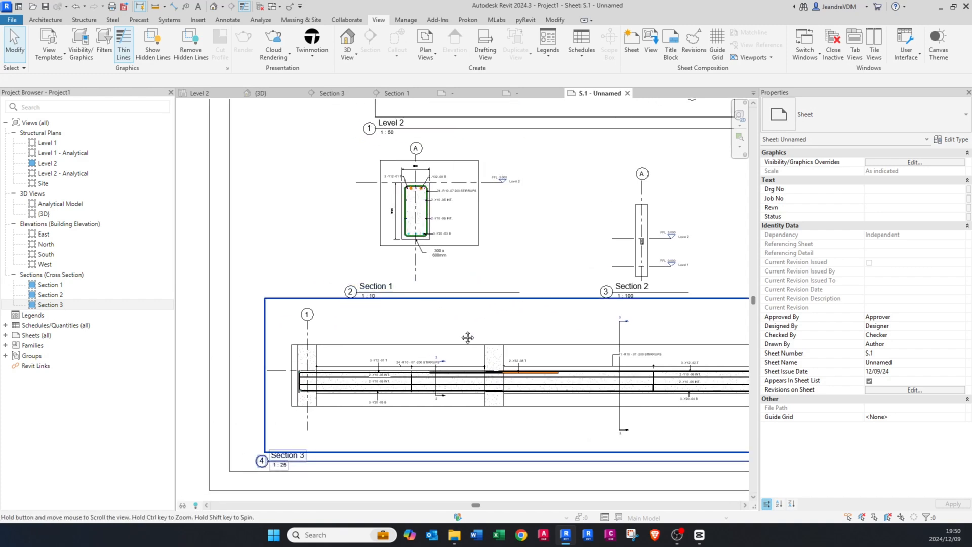
middle_click_drag(466, 336, 380, 317)
middle_click_drag(402, 263, 398, 376)
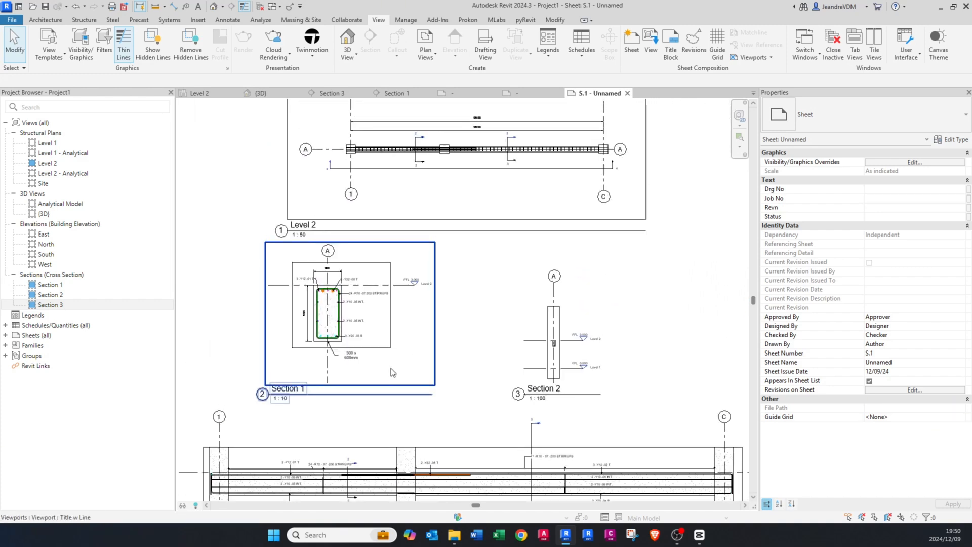
scroll(391, 368, "down", 2)
left_click_drag(589, 221, 353, 449)
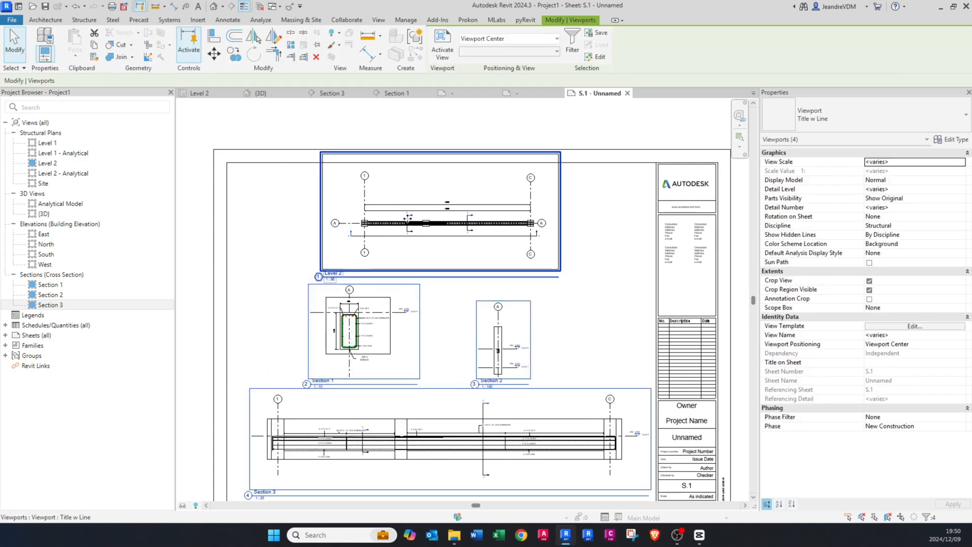
left_click_drag(425, 259, 406, 259)
key("Escape")
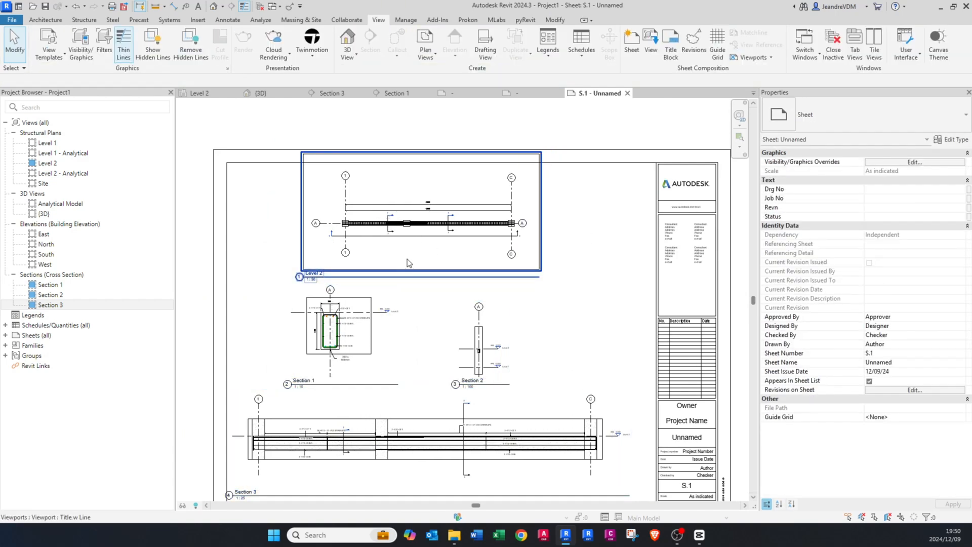
Step: Activate the Section 1 viewport on the sheet and set its view template to <None>
scroll(475, 357, "up", 3)
scroll(498, 379, "up", 1)
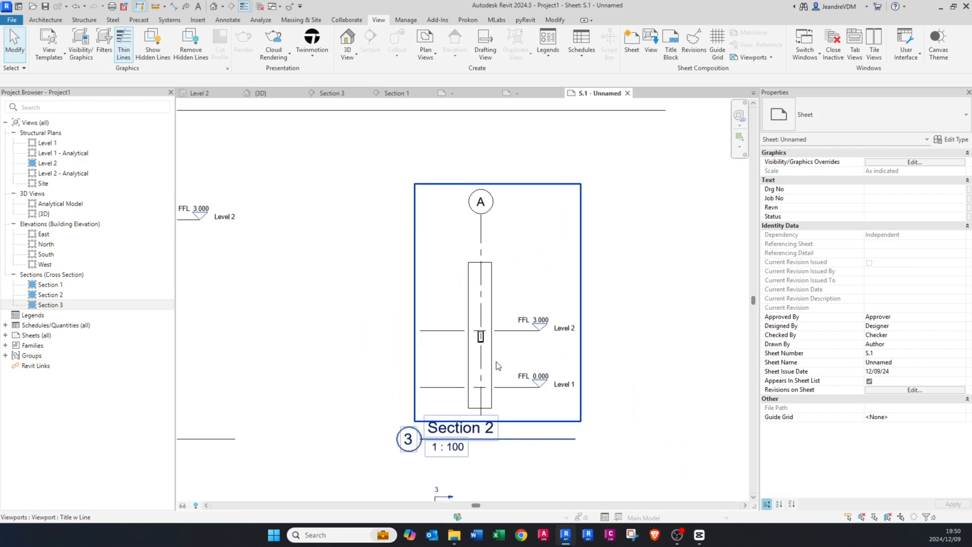
scroll(524, 382, "up", 2)
scroll(536, 324, "down", 4)
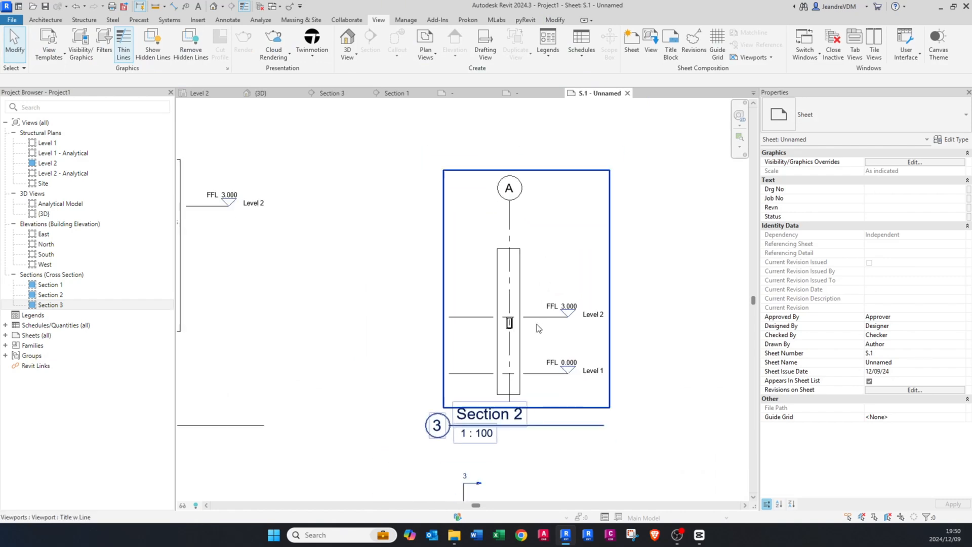
middle_click_drag(404, 335, 558, 341)
scroll(413, 342, "up", 1)
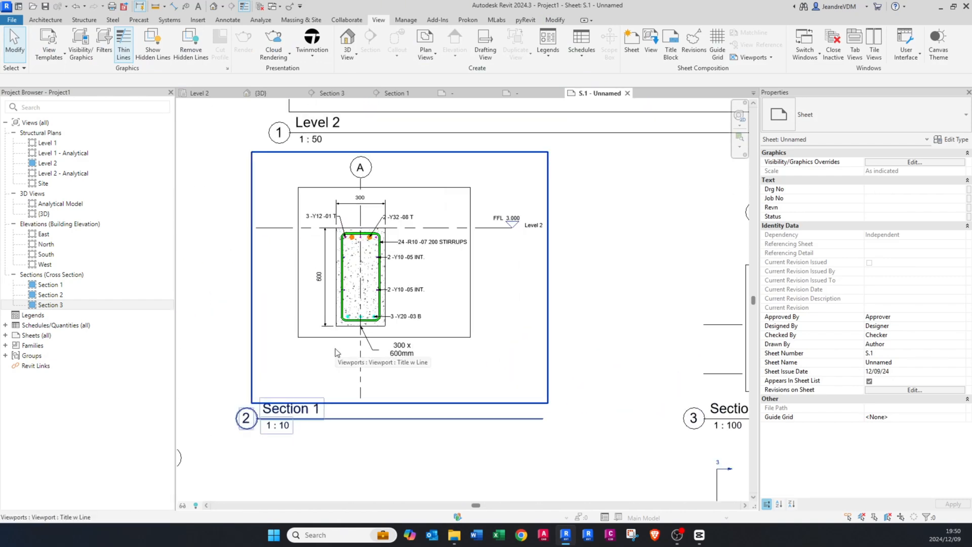
scroll(335, 349, "up", 1)
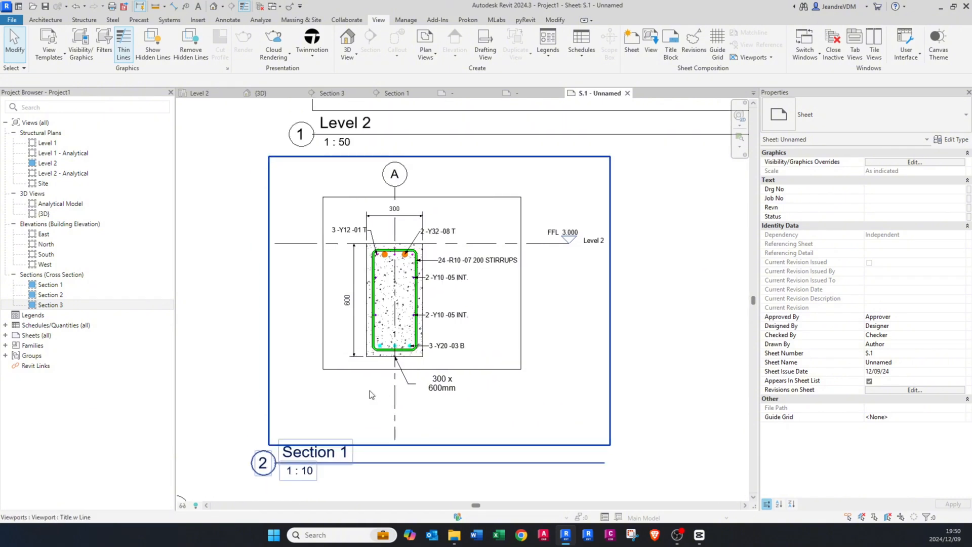
double_click(353, 390)
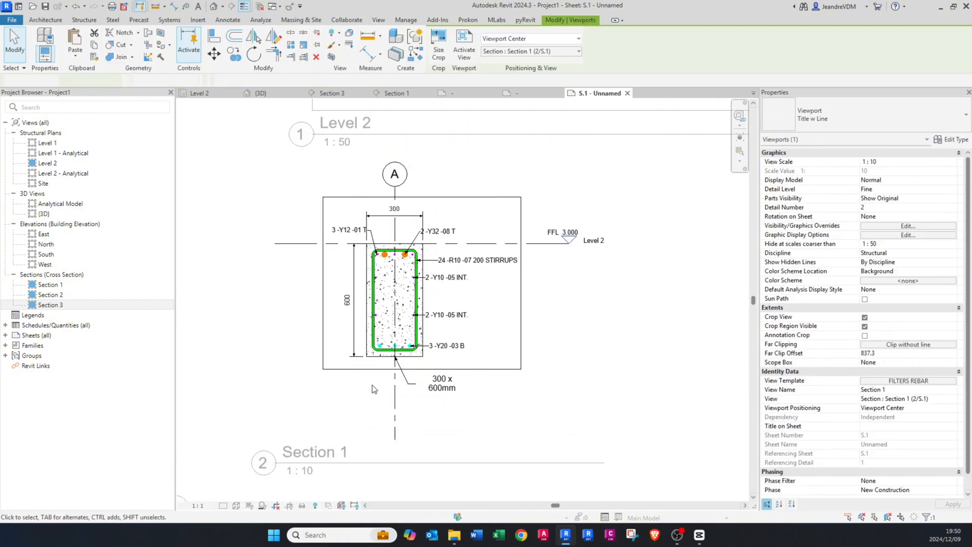
left_click(892, 380)
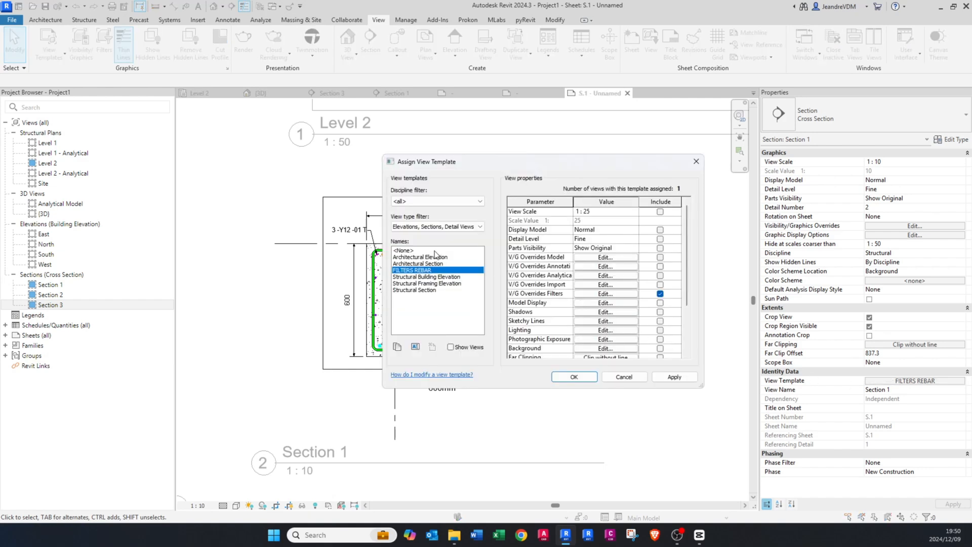
left_click(432, 250)
left_click(574, 377)
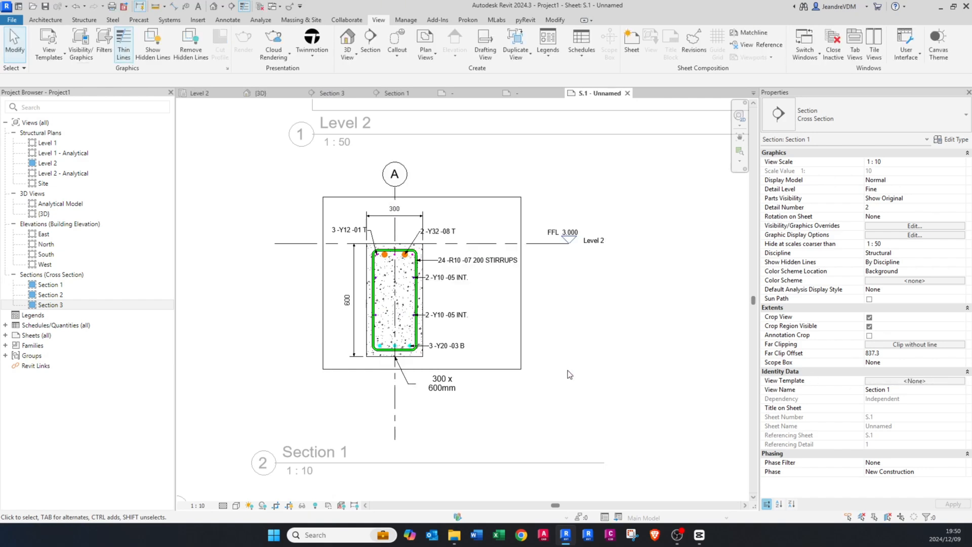
Step: Create a view template from the current Section 1 view, named SECTION VIEW REBAR
left_click(554, 21)
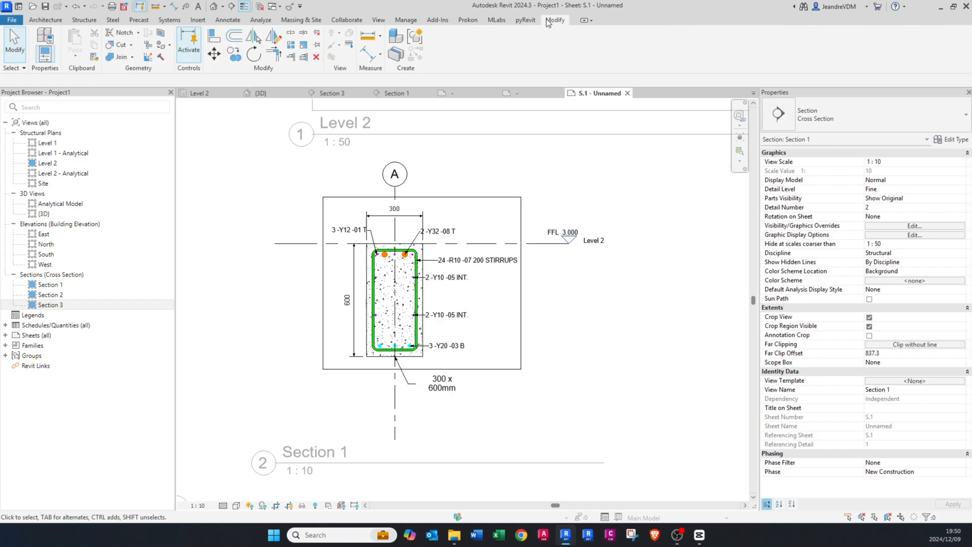
left_click(377, 19)
left_click(56, 41)
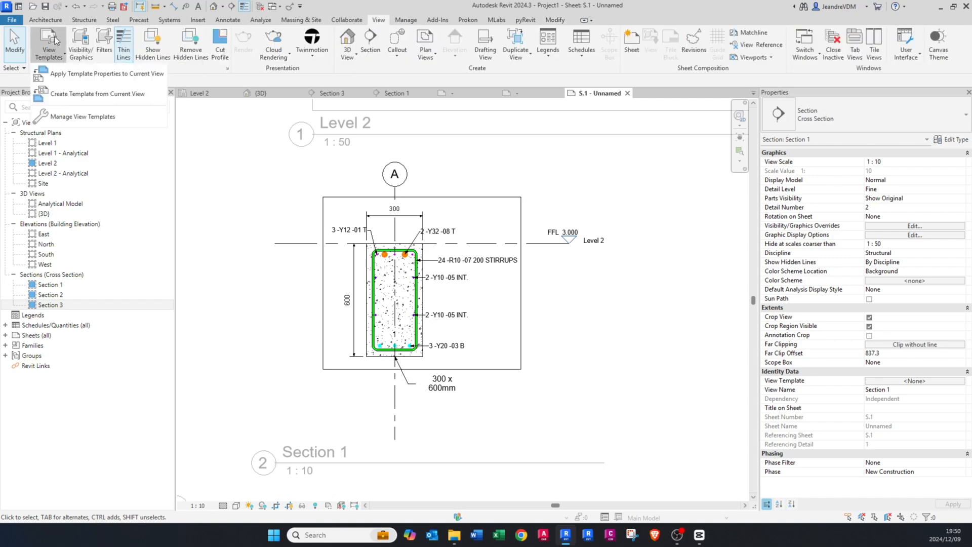
left_click(75, 95)
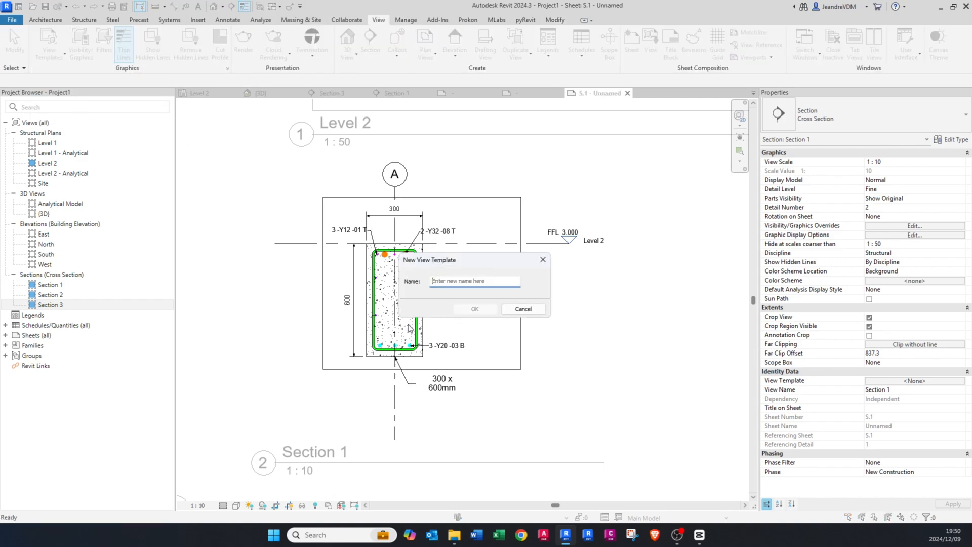
type("SE")
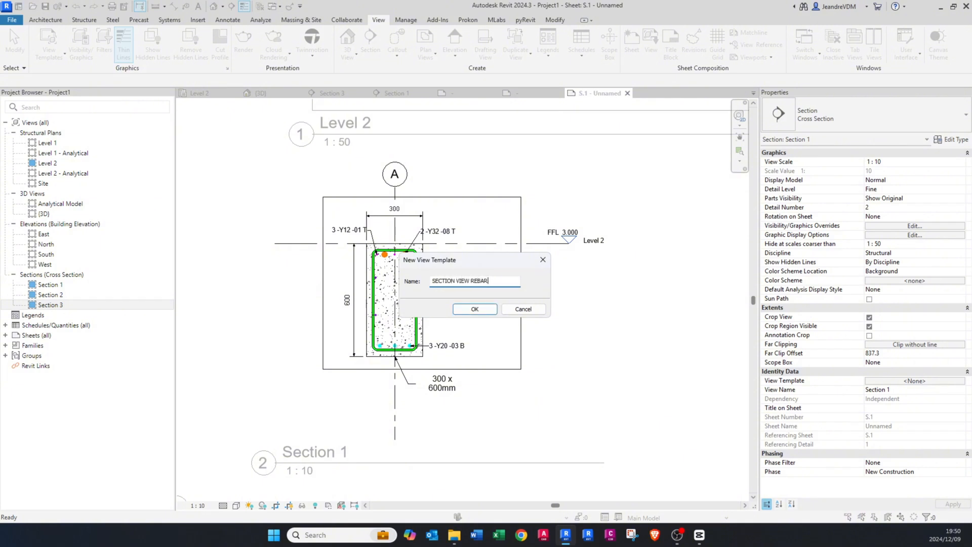
type("CTION VIEW REBAR")
key("Return")
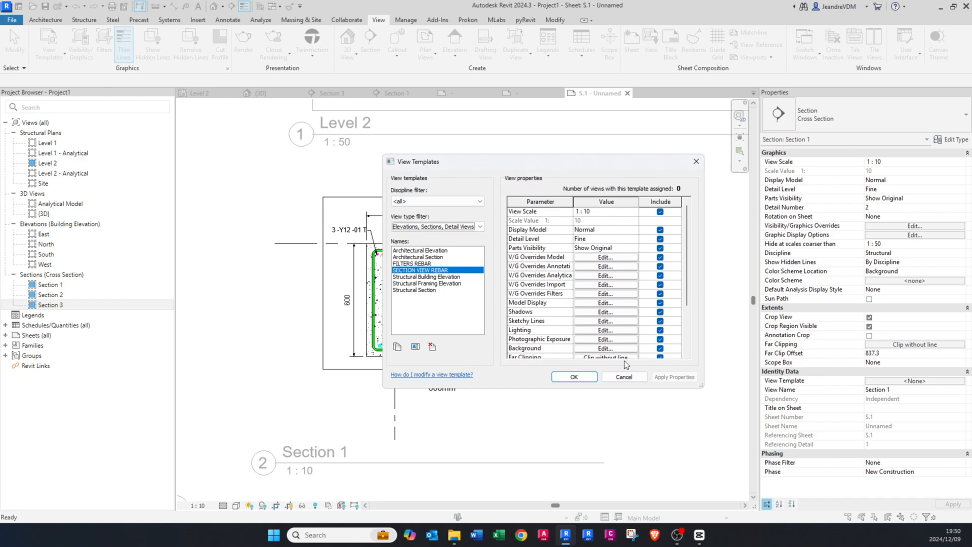
left_click(576, 376)
Step: Deactivate the Section 1 view and delete the Section 2 viewport from sheet S.1
scroll(598, 406, "down", 3)
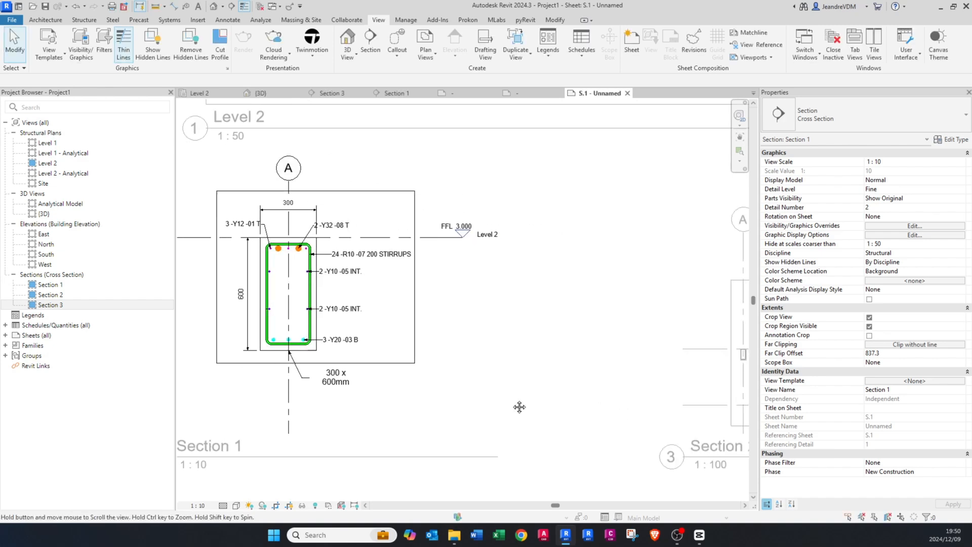
scroll(553, 375, "up", 2)
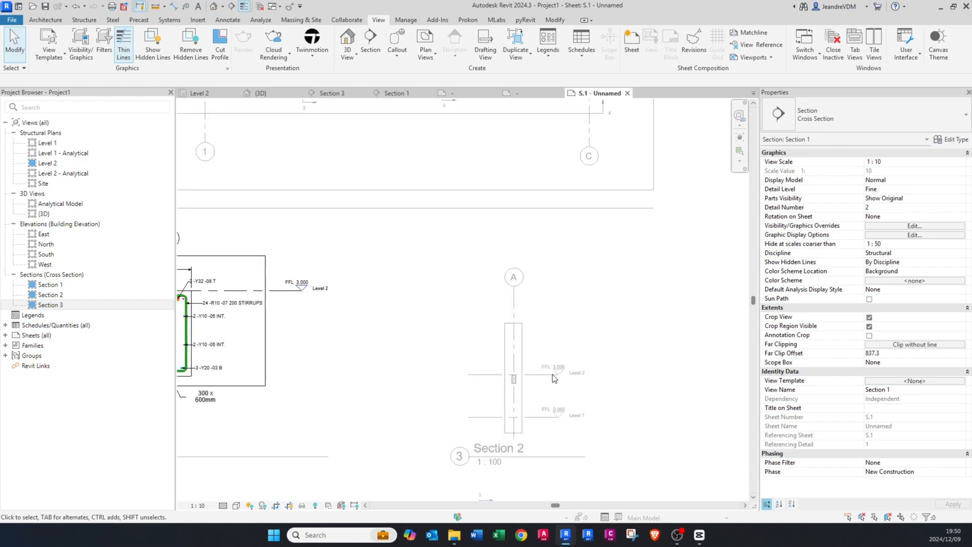
double_click(558, 330)
key("Delete")
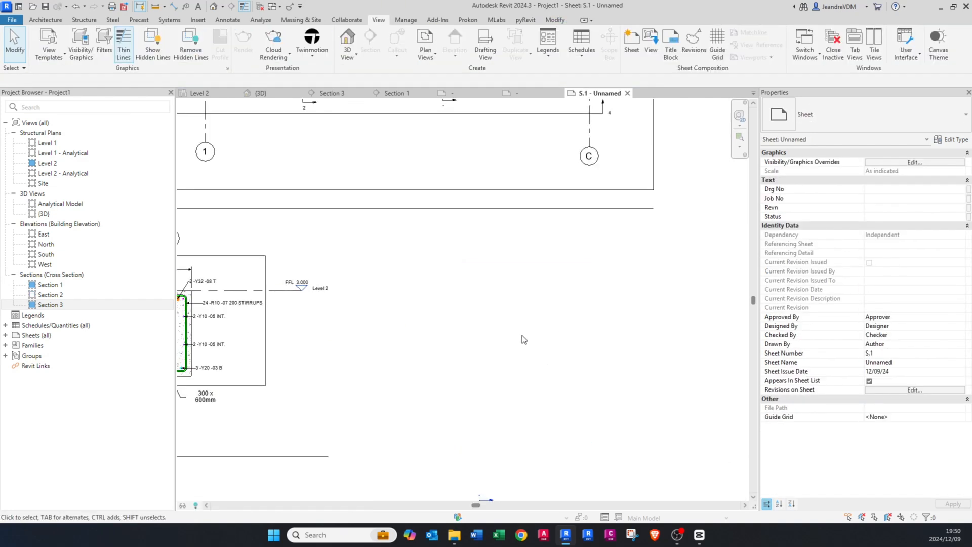
Step: Open the Section 2 view and assign it the SECTION VIEW REBAR view template
left_click(47, 296)
double_click(47, 296)
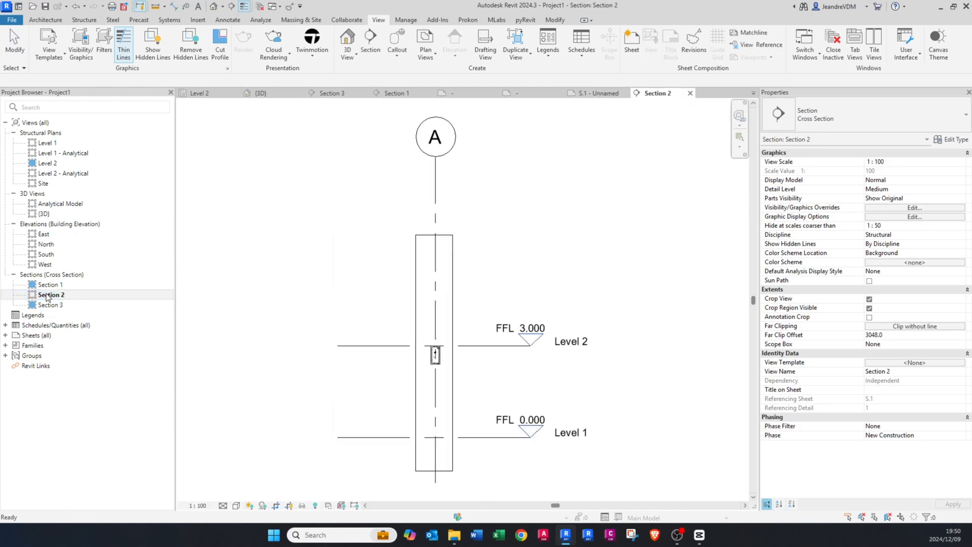
left_click(896, 363)
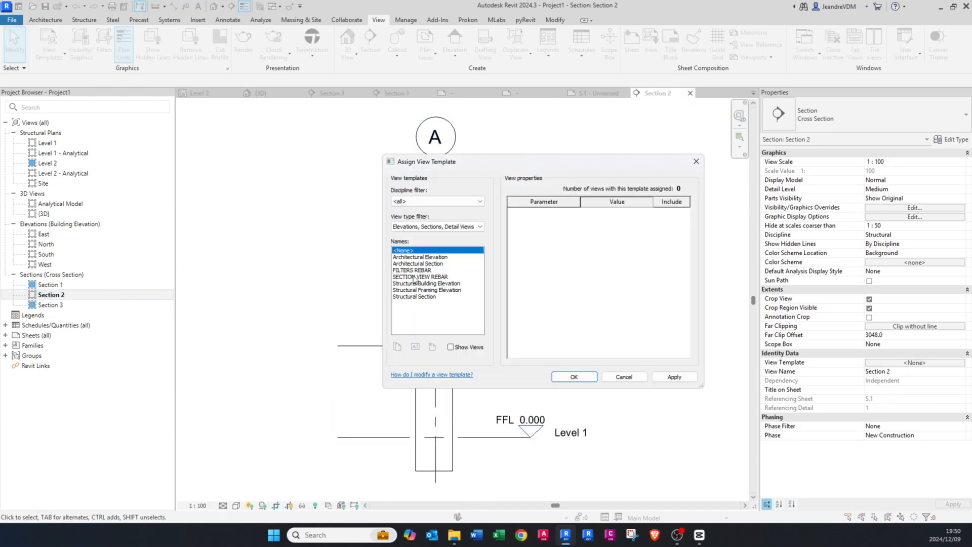
left_click(414, 278)
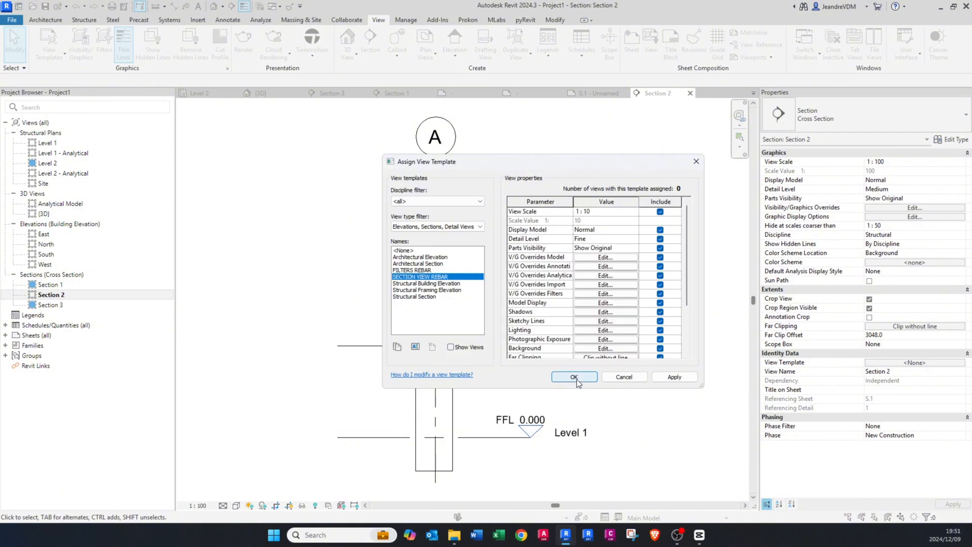
left_click(575, 377)
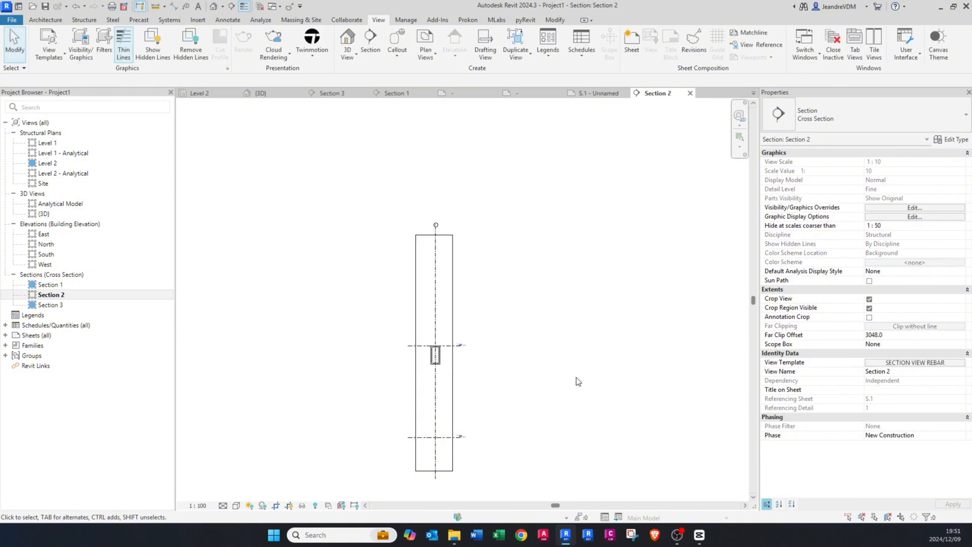
Step: Tighten Section 2's crop region on all sides so that it closely frames the beam cross section at Level 2
left_click(434, 470)
left_click_drag(434, 470, 433, 378)
scroll(431, 375, "up", 3)
left_click_drag(436, 163, 441, 322)
scroll(434, 355, "up", 3)
left_click_drag(383, 340, 413, 341)
scroll(454, 386, "up", 2)
scroll(454, 387, "up", 2)
left_click_drag(454, 398, 455, 373)
left_click_drag(535, 284, 481, 290)
scroll(425, 243, "up", 5)
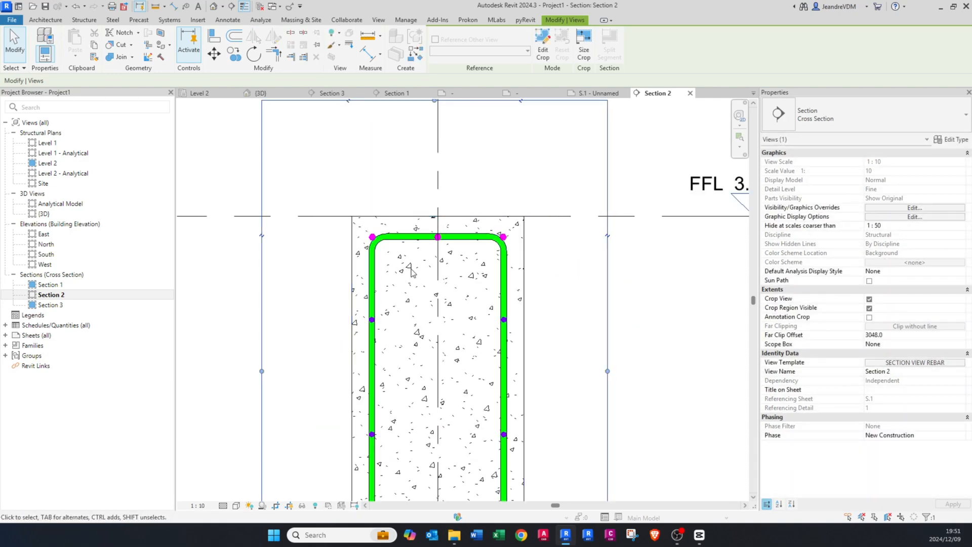
key("Escape")
scroll(371, 236, "up", 2)
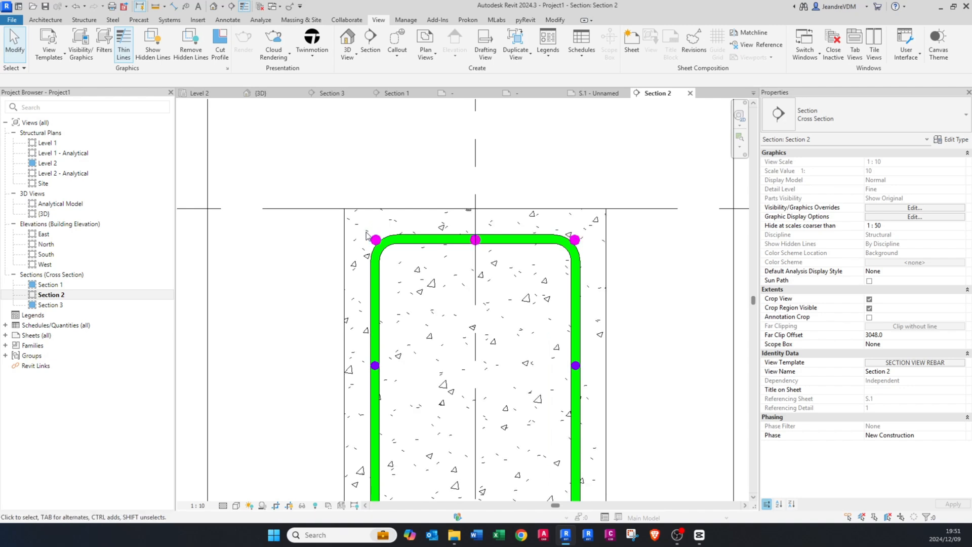
Step: Tag the stirrup in Section 2 with a leader, placing the tag right of the beam just below Level 2
scroll(369, 270, "down", 2)
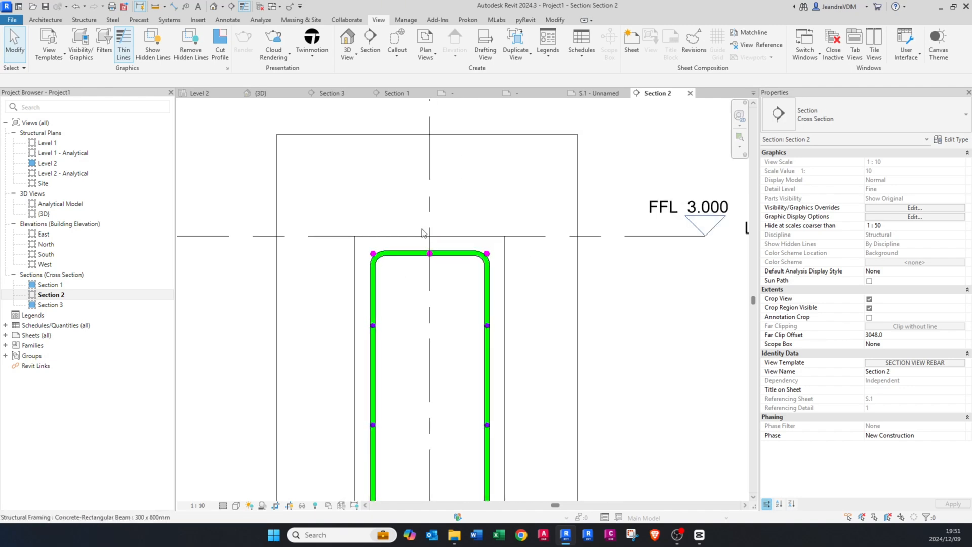
mouse_move(433, 352)
middle_mouse_down()
mouse_move(424, 319)
mouse_move(446, 342)
middle_mouse_up()
key("t")
key("g")
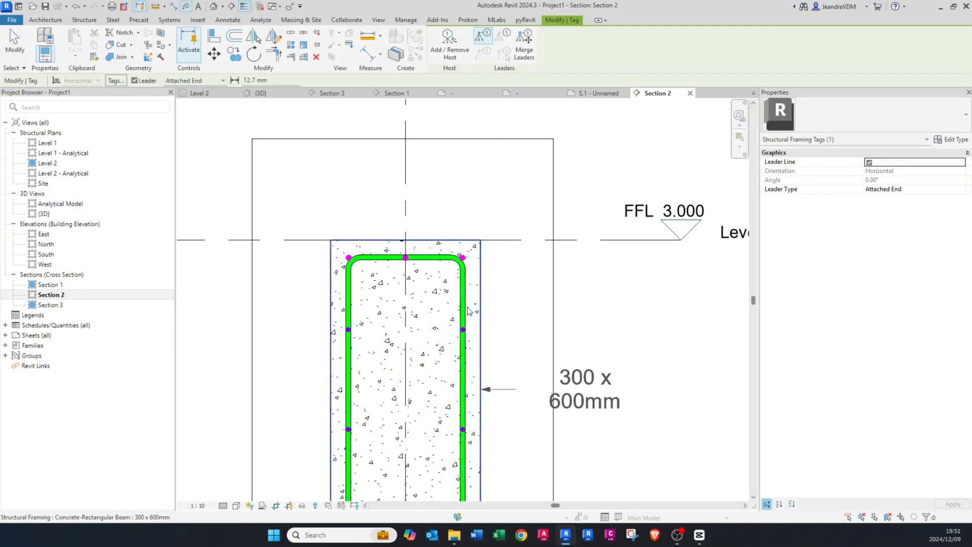
left_click(466, 310)
key("Escape")
key("Escape")
left_click_drag(526, 317, 634, 315)
key("Escape")
scroll(389, 301, "down", 6)
scroll(388, 302, "up", 1)
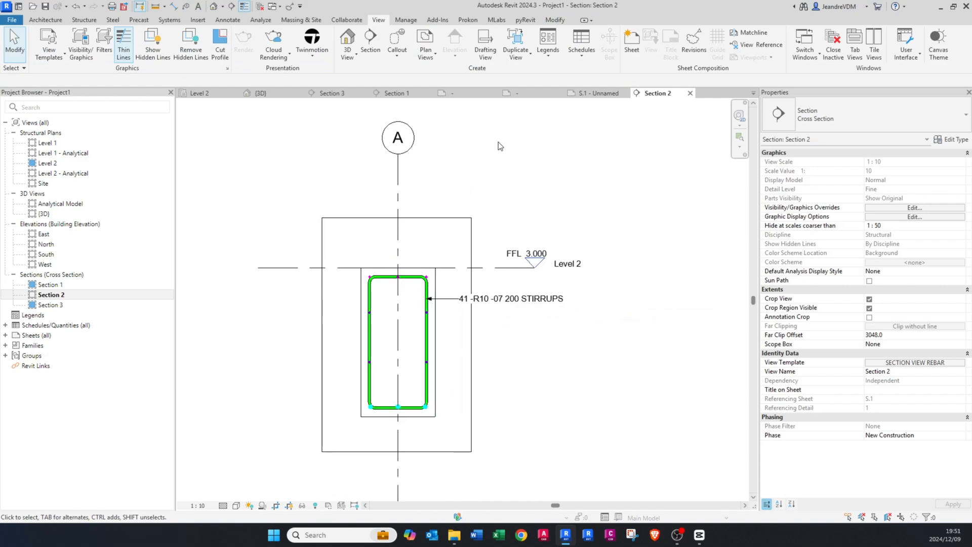
Step: Place the Section 2 view on sheet S.1 to the right of Section 1, below the Level 2 plan
left_click(609, 94)
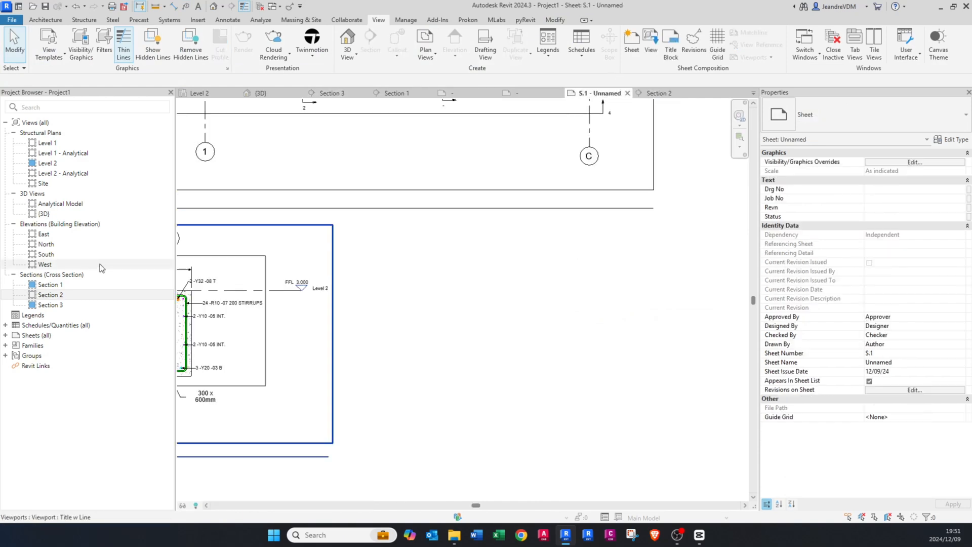
left_click_drag(57, 298, 586, 321)
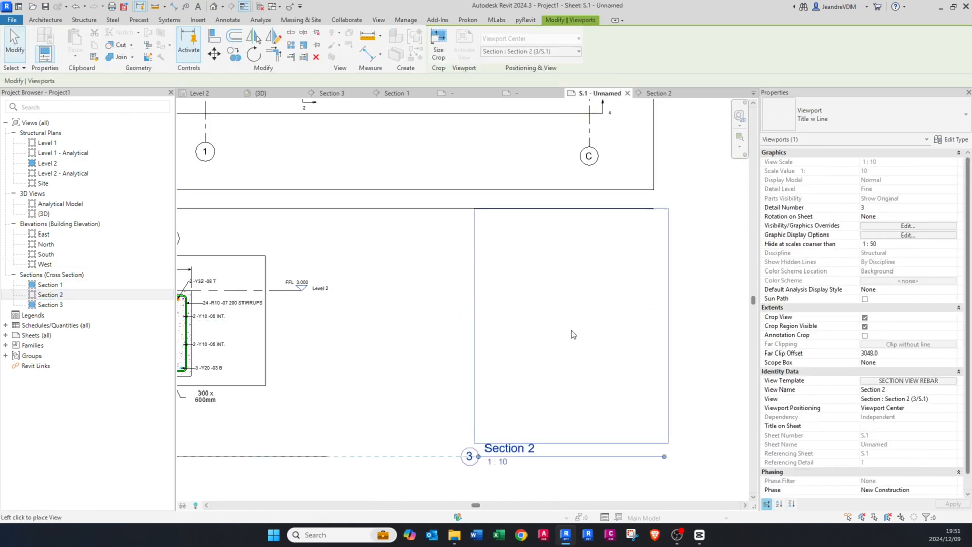
left_click(571, 332)
left_click(480, 330)
scroll(570, 391, "down", 1)
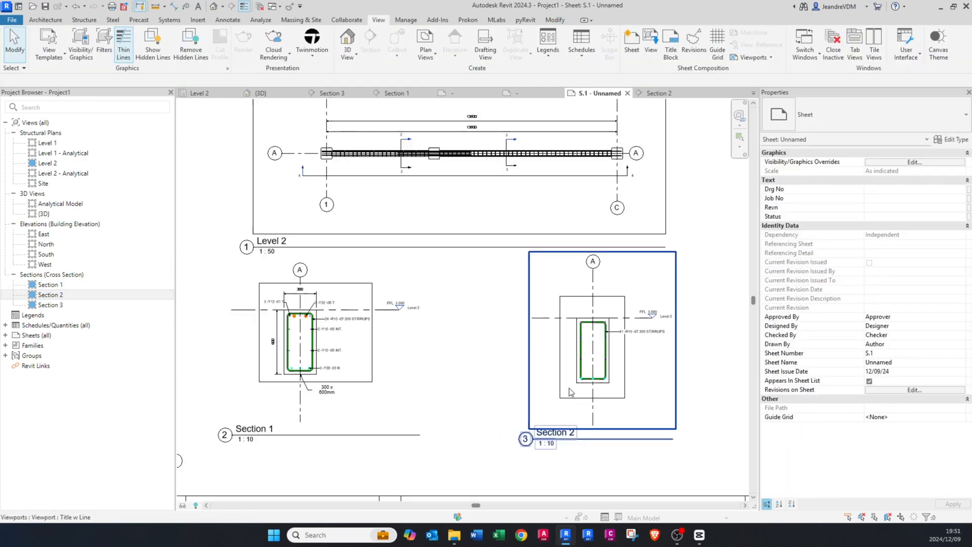
Step: Examine the Section 2 viewport's rebar and stirrup tag, the Section 3 viewport and the overall layout of sheet S.1
scroll(592, 390, "up", 4)
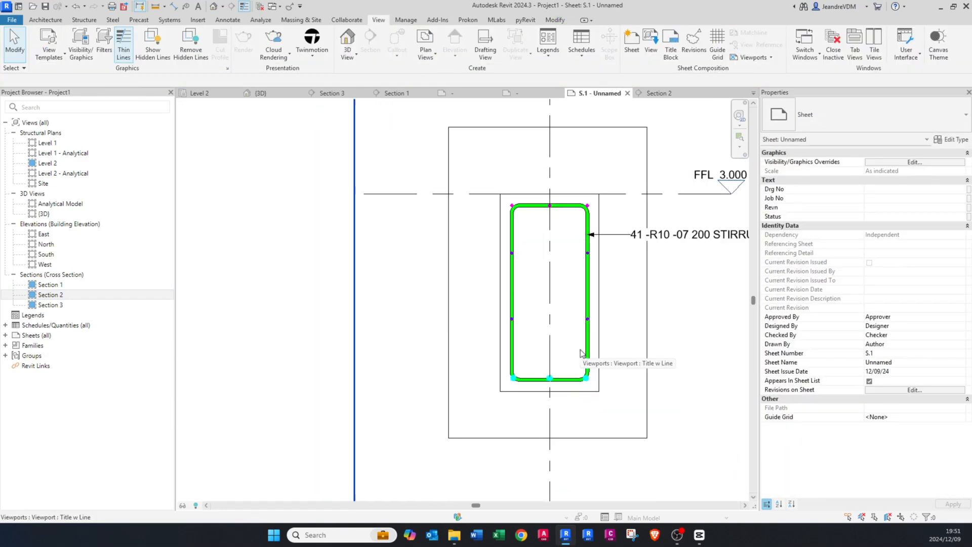
scroll(580, 349, "down", 3)
scroll(293, 348, "down", 4)
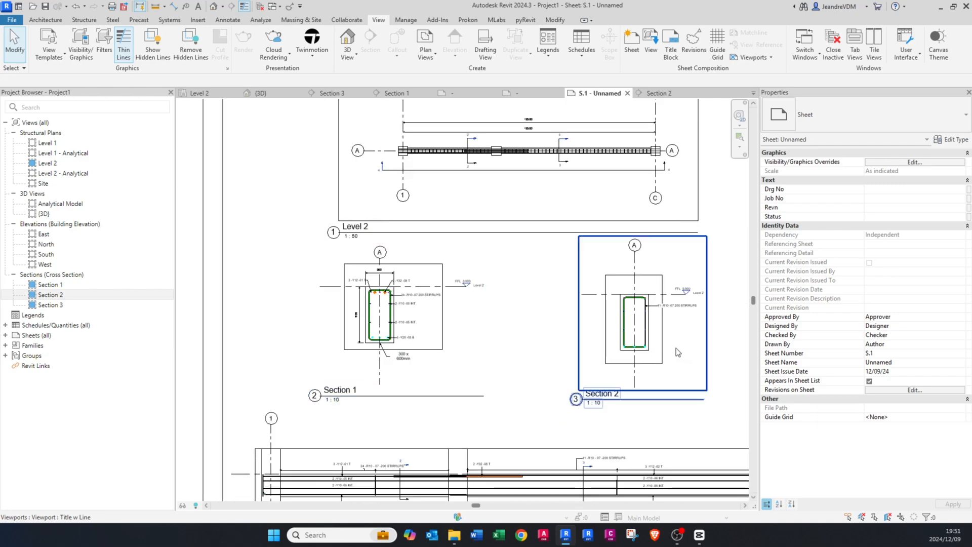
scroll(615, 346, "up", 4)
scroll(602, 329, "down", 3)
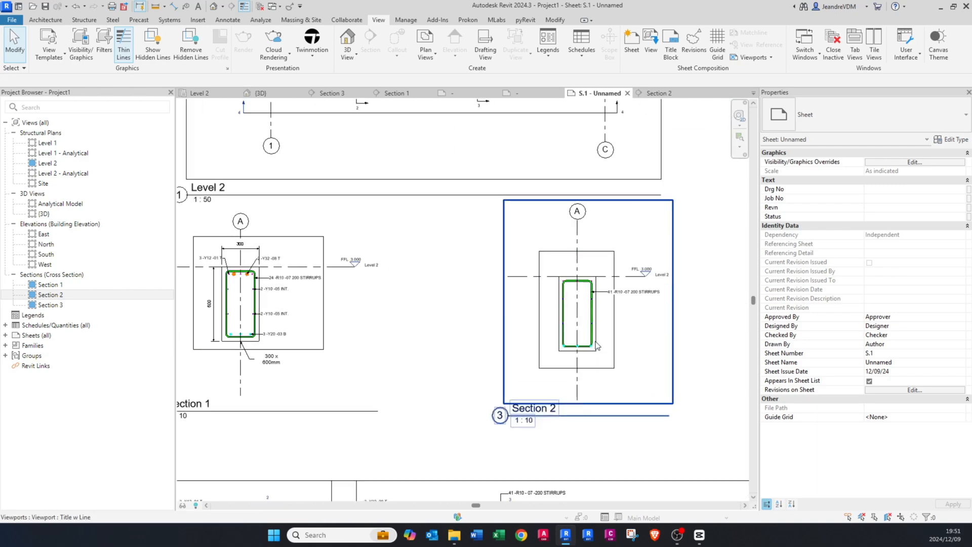
scroll(471, 318, "down", 3)
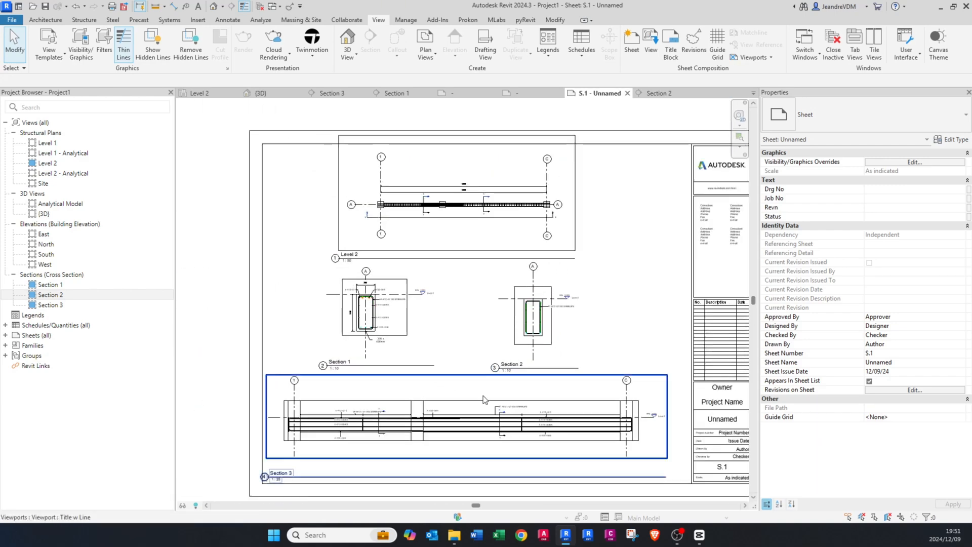
scroll(452, 446, "up", 2)
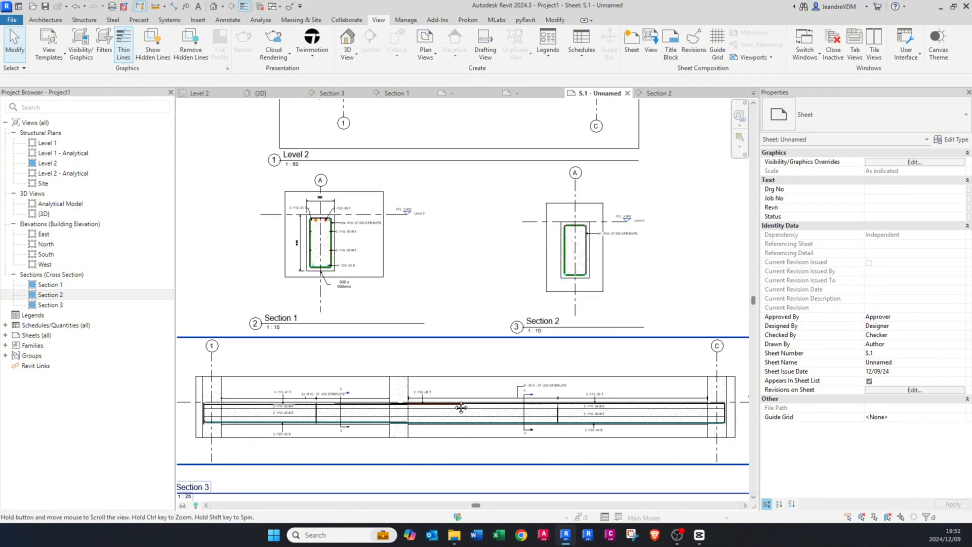
scroll(458, 405, "down", 2)
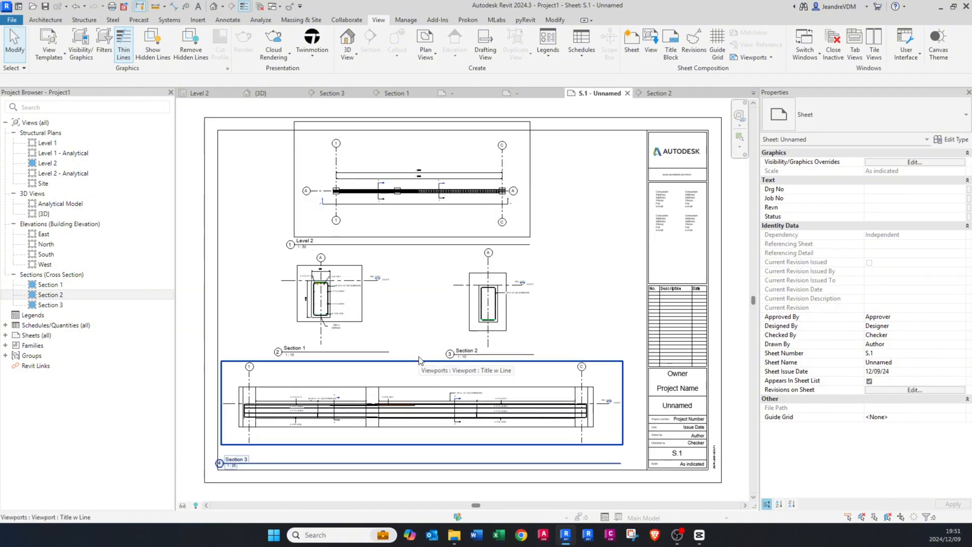